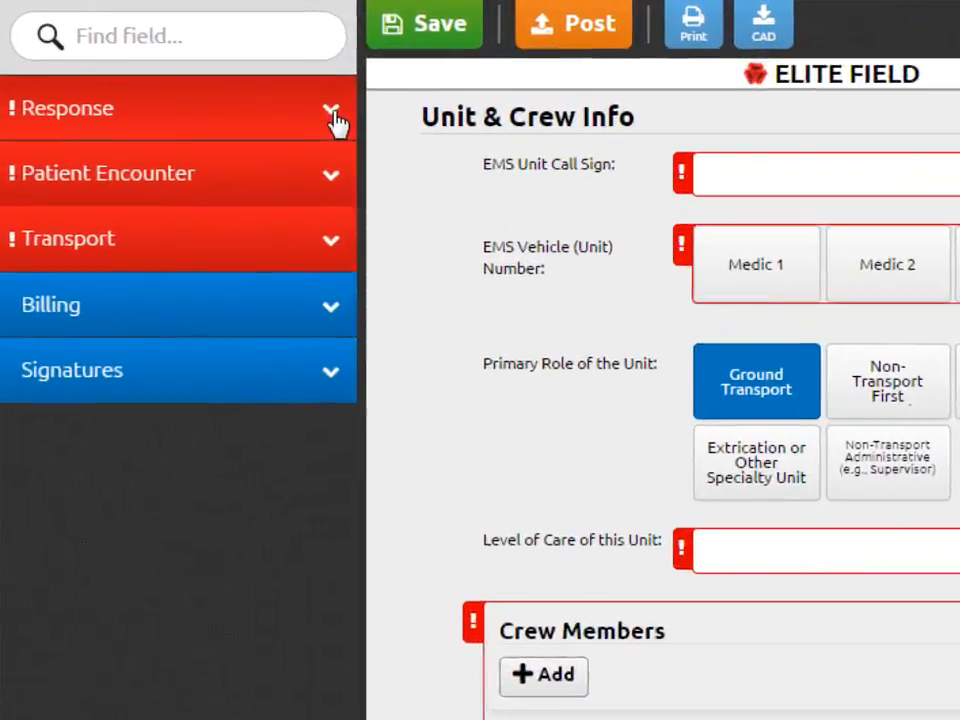
Expand the Response section, then open and close the EMS Unit Call Sign list without choosing
click(229, 78)
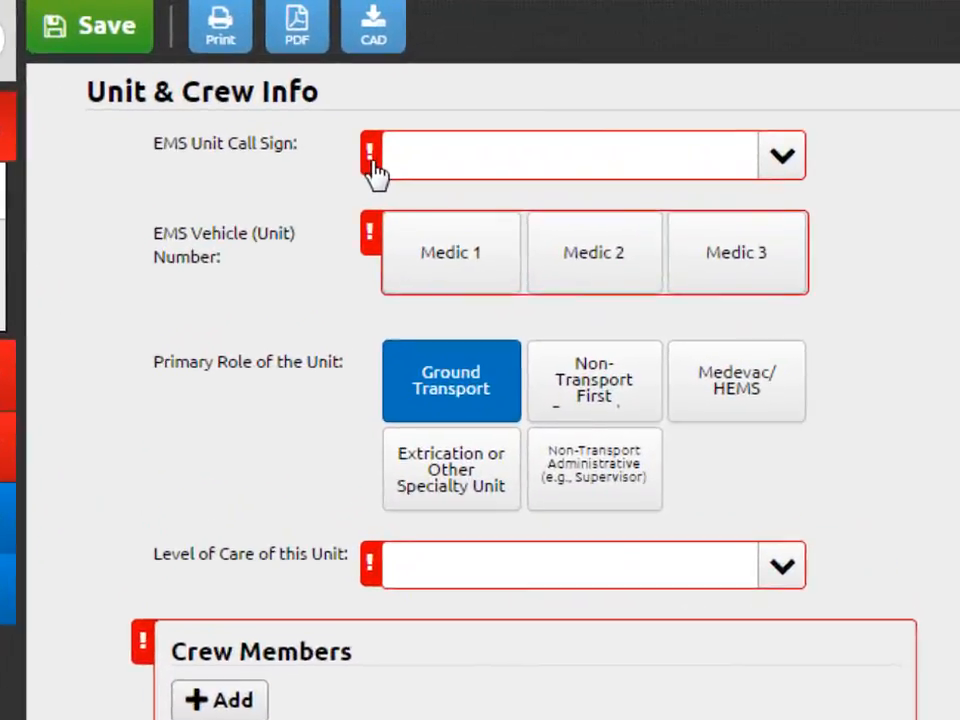
mouse_move(370, 169)
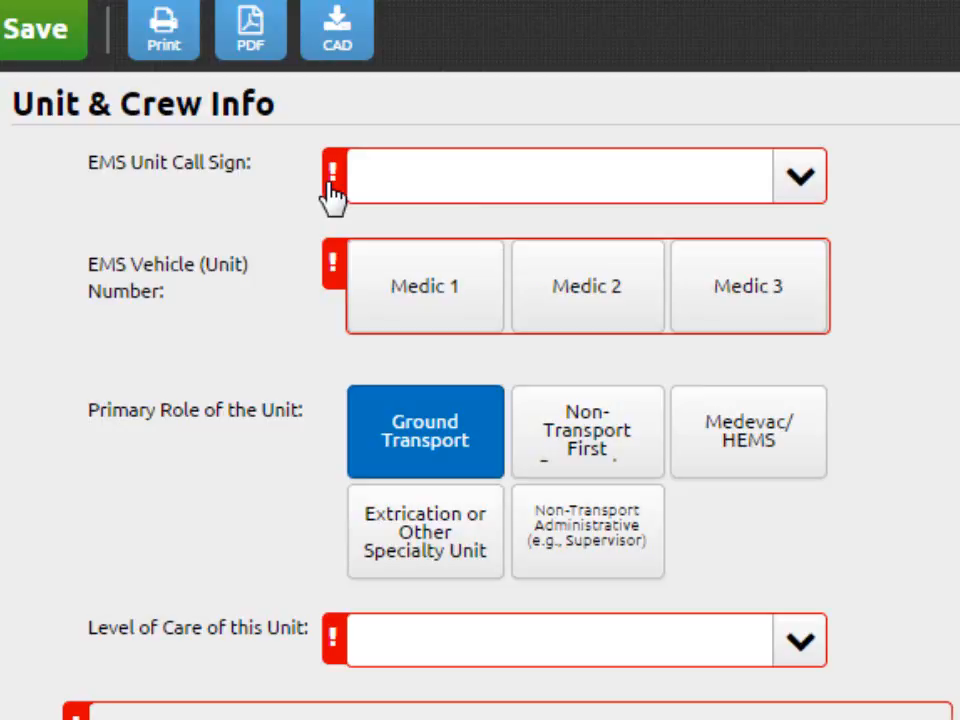
click(801, 180)
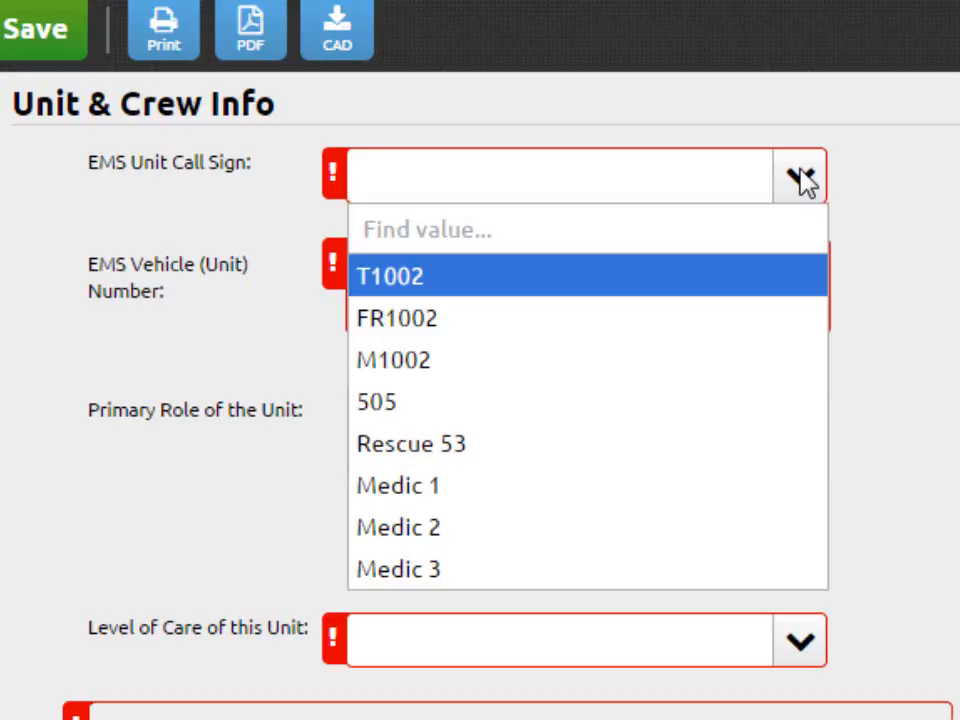
click(802, 183)
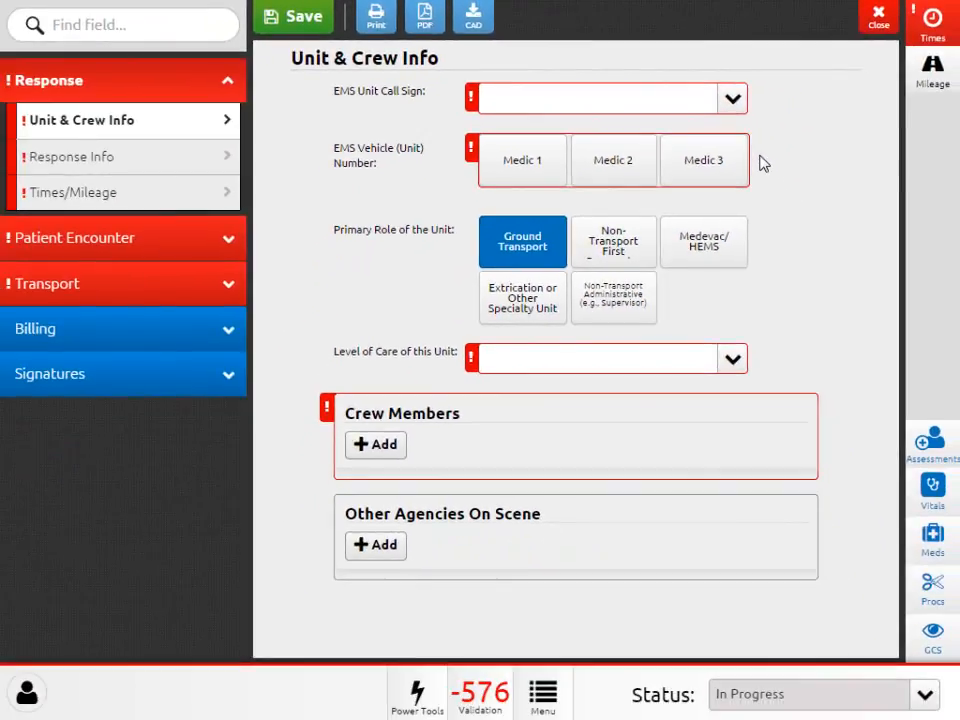
Set both the EMS Unit Call Sign and the vehicle to Medic 1
click(739, 107)
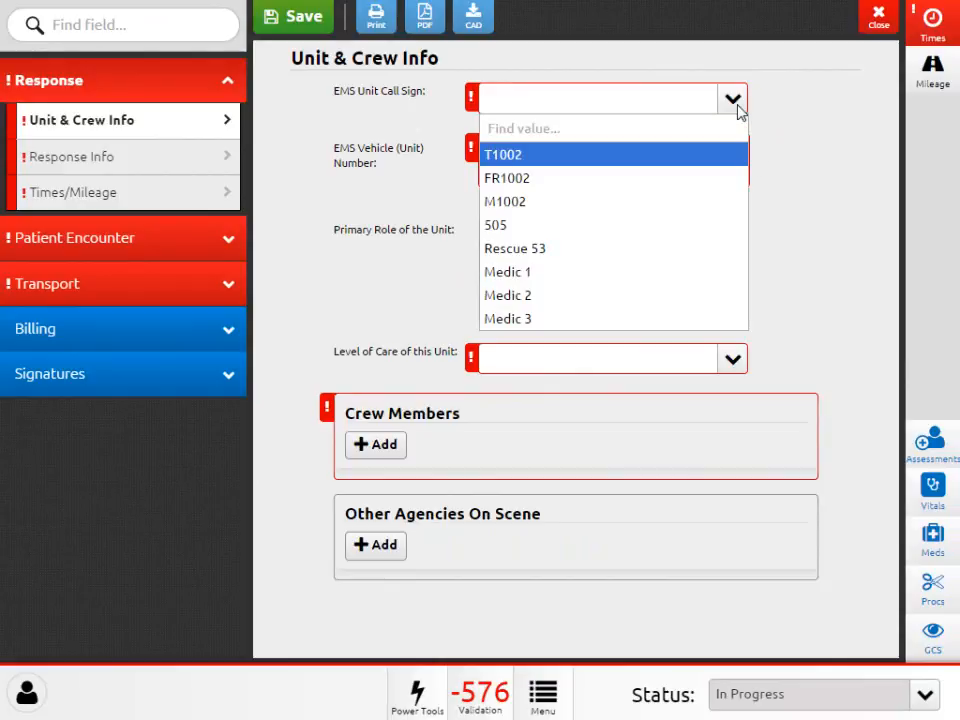
click(587, 272)
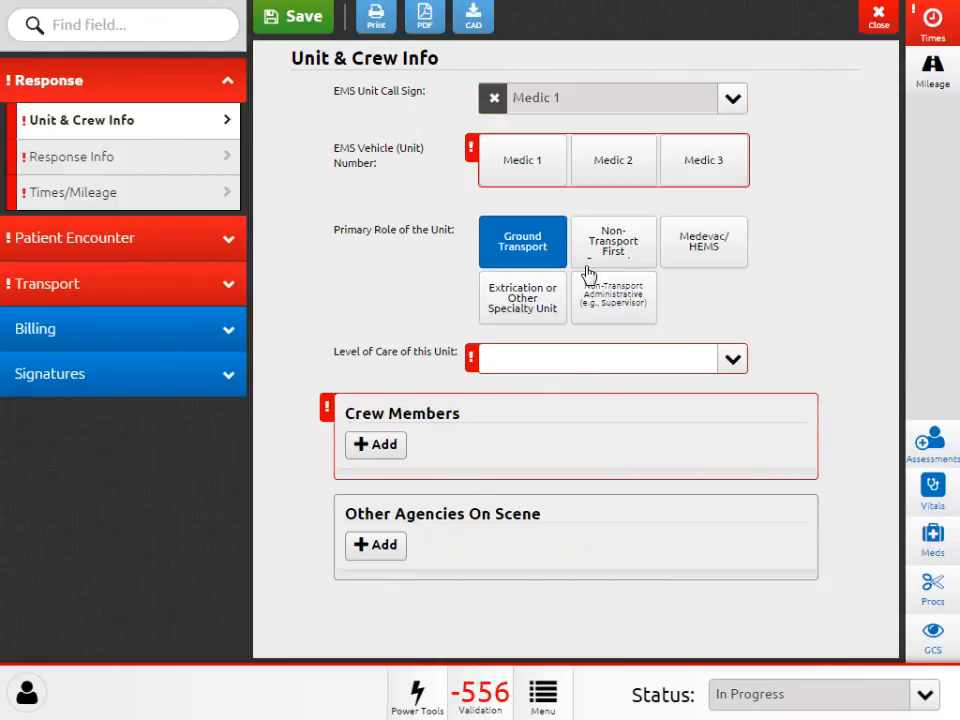
click(702, 183)
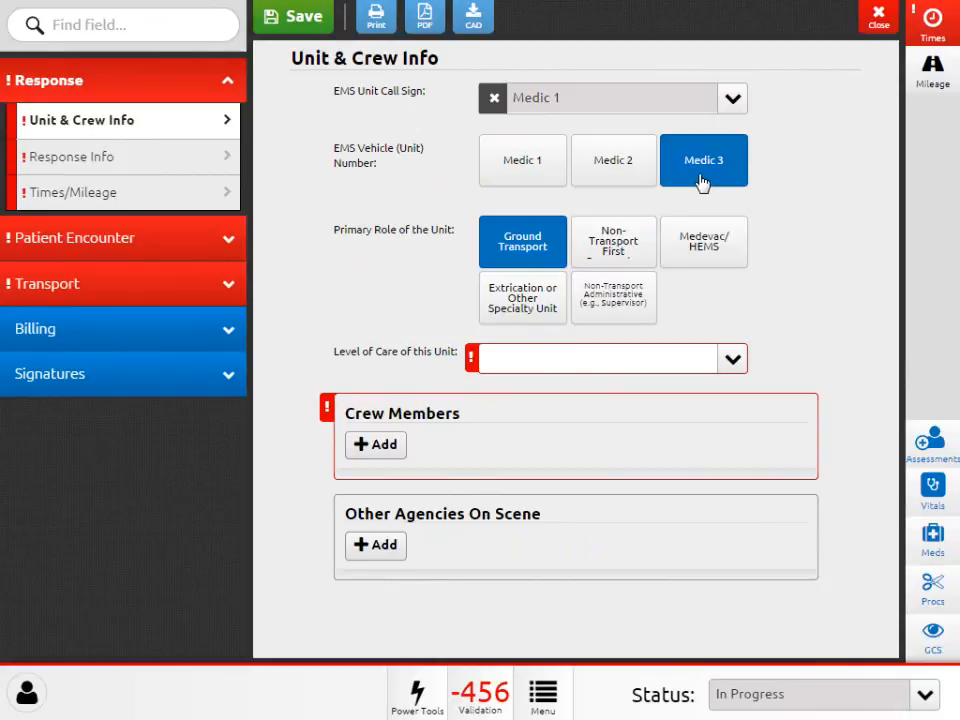
click(733, 107)
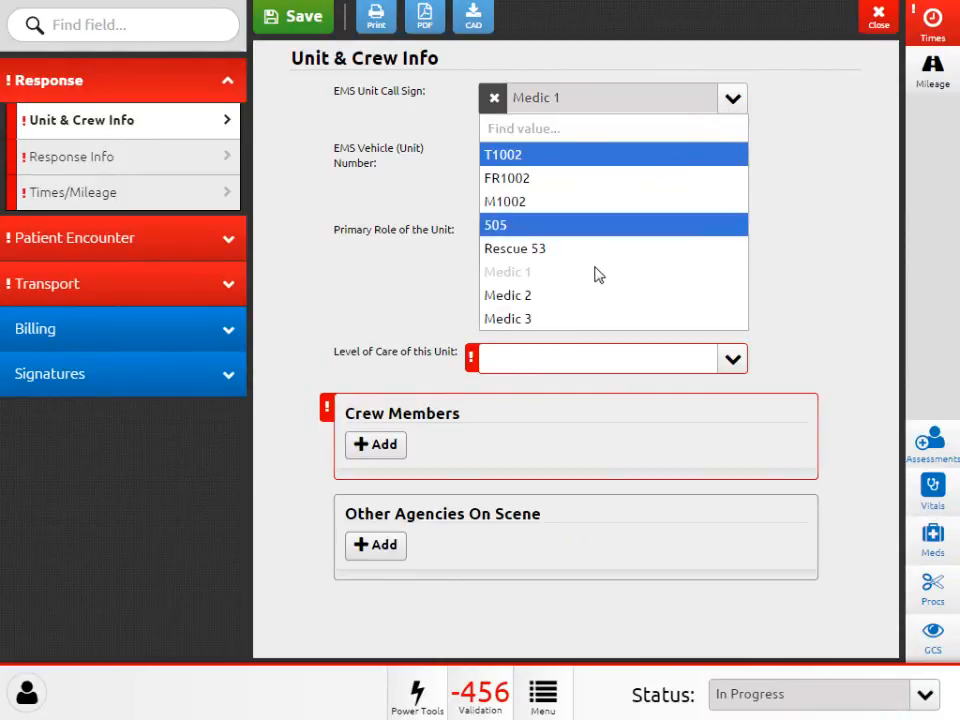
click(561, 296)
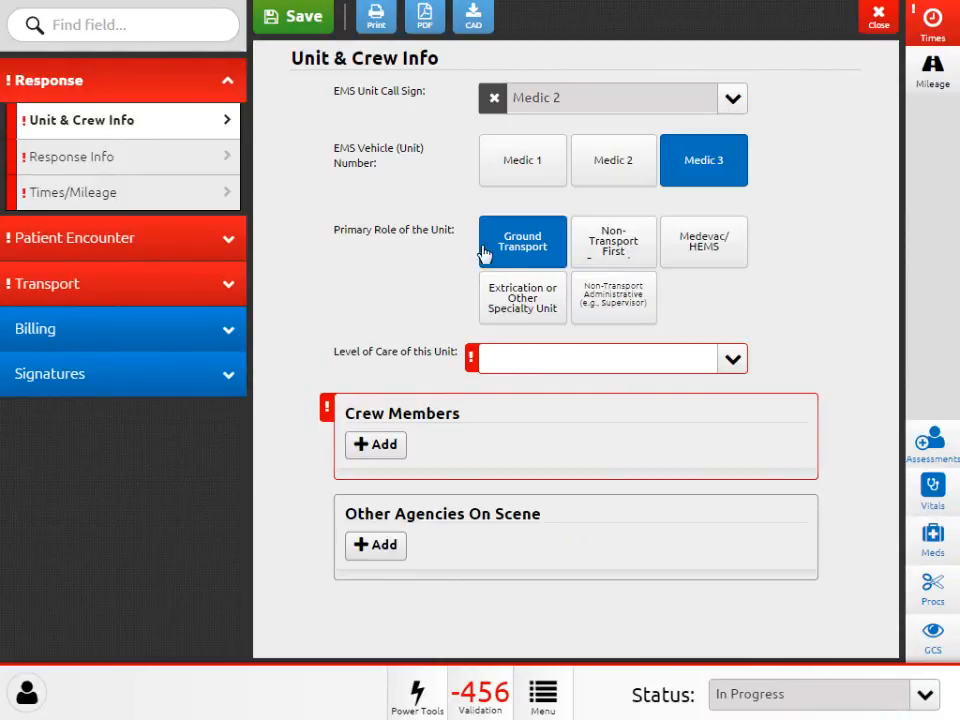
click(493, 101)
click(605, 166)
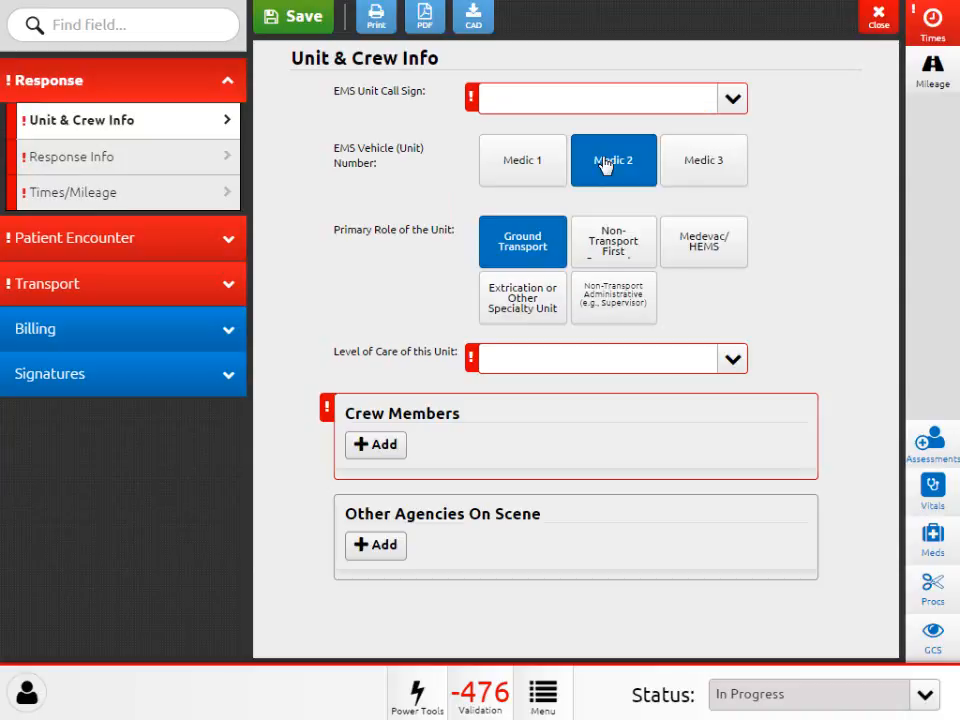
click(605, 166)
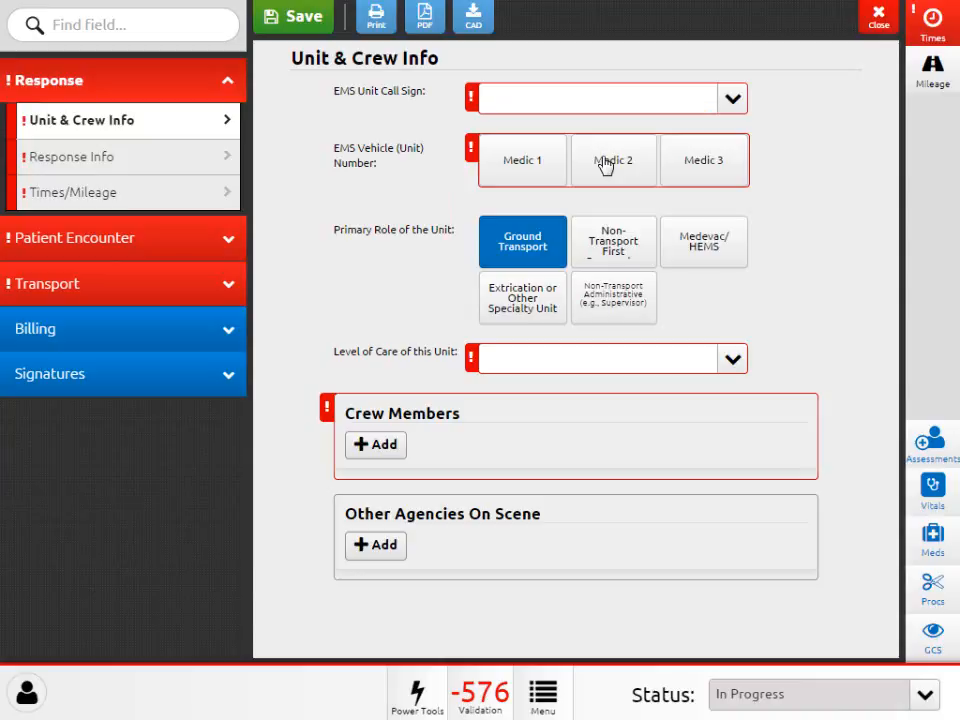
click(734, 103)
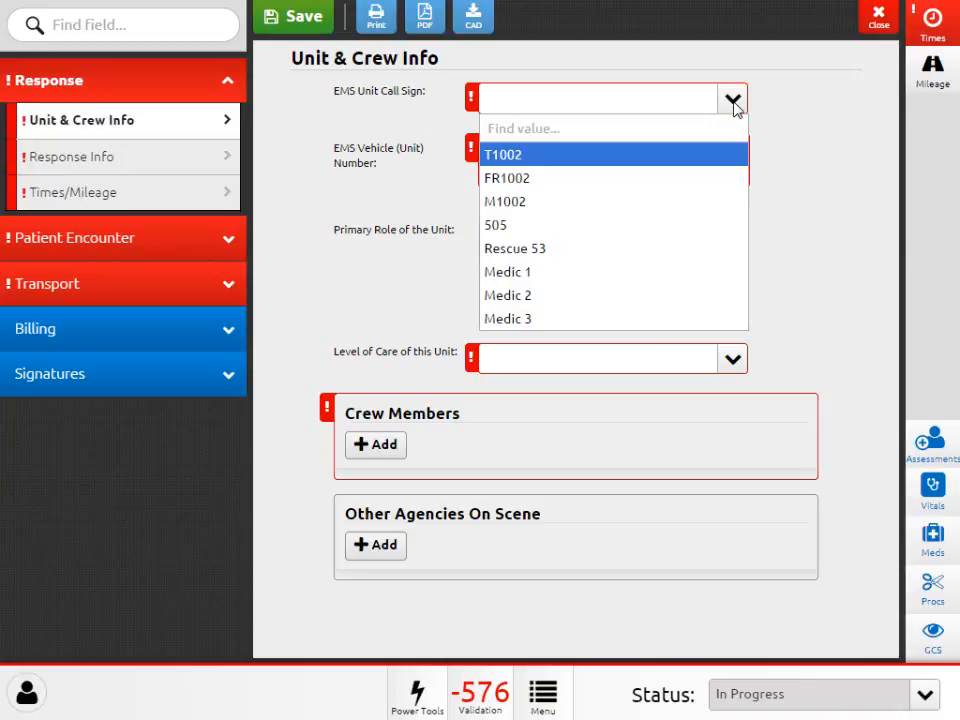
click(547, 274)
click(522, 168)
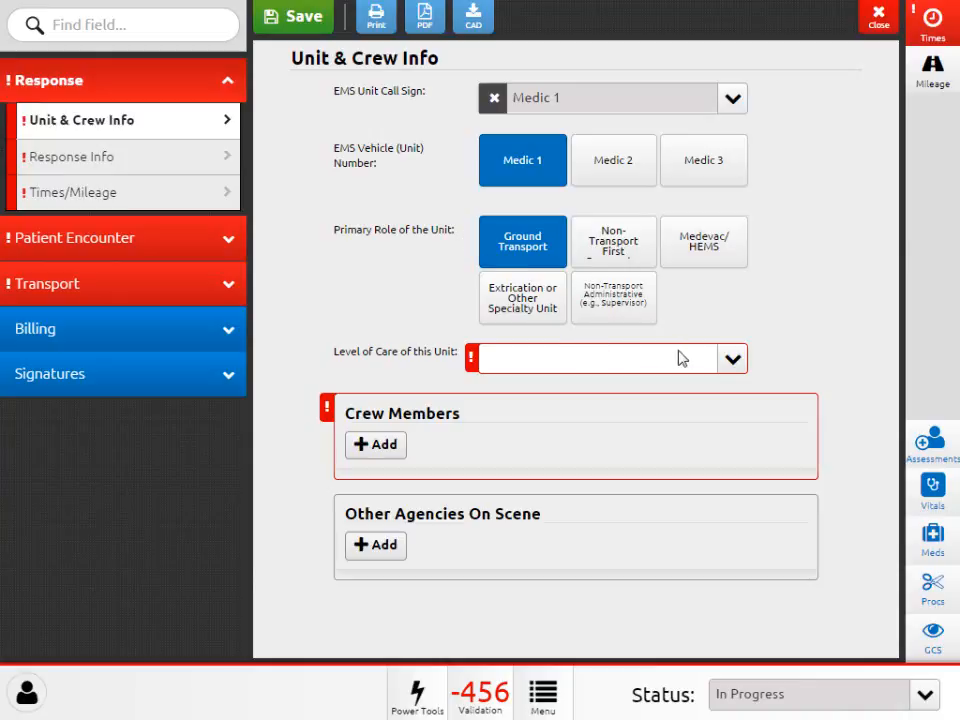
Set Level of Care to ALS-Paramedic and start a new crew member entry
click(737, 360)
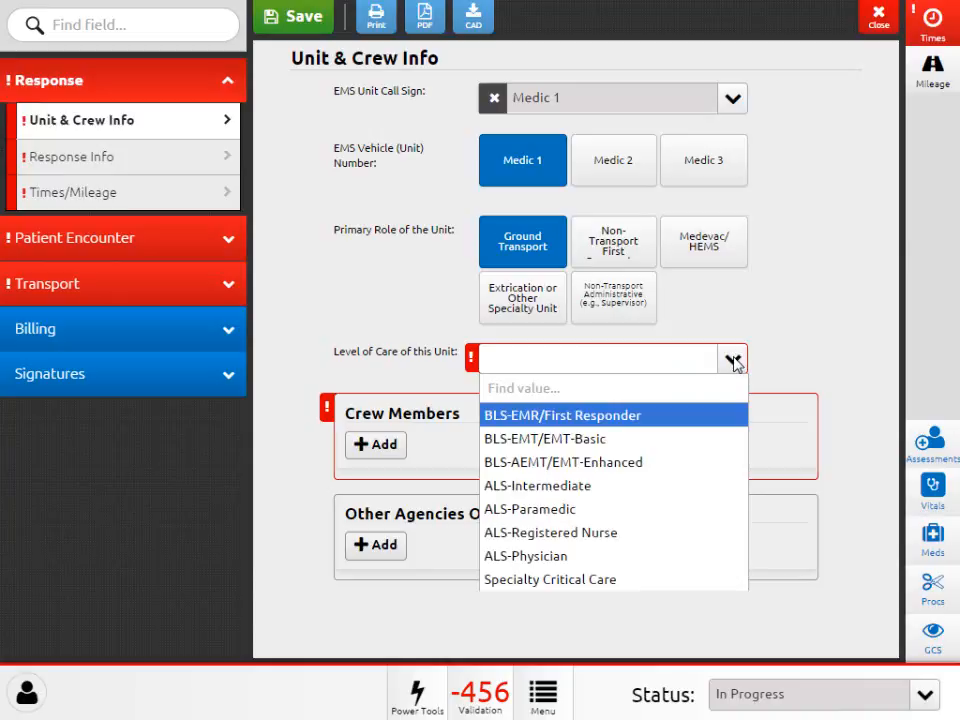
click(588, 510)
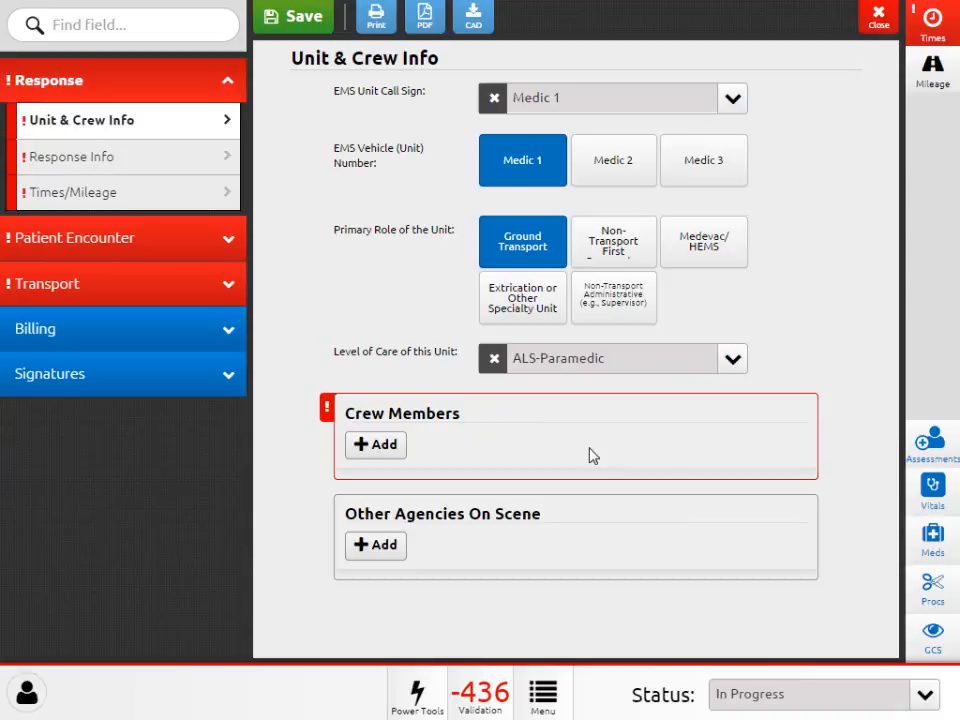
click(396, 448)
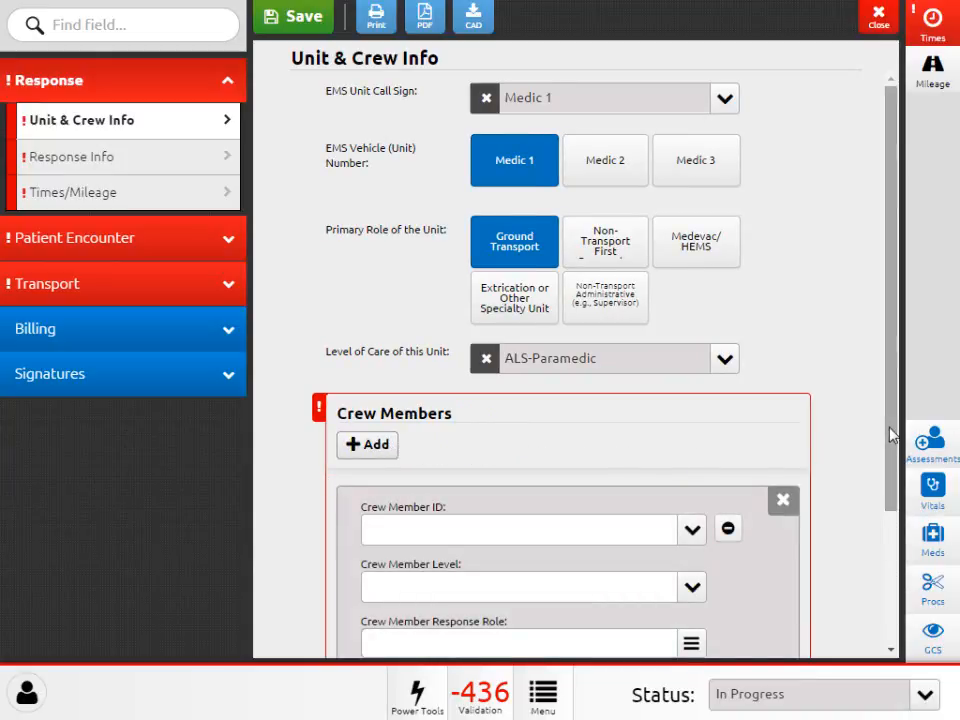
Pick the first listed crew member ID after trying a 'smith' search
drag(891, 434, 893, 594)
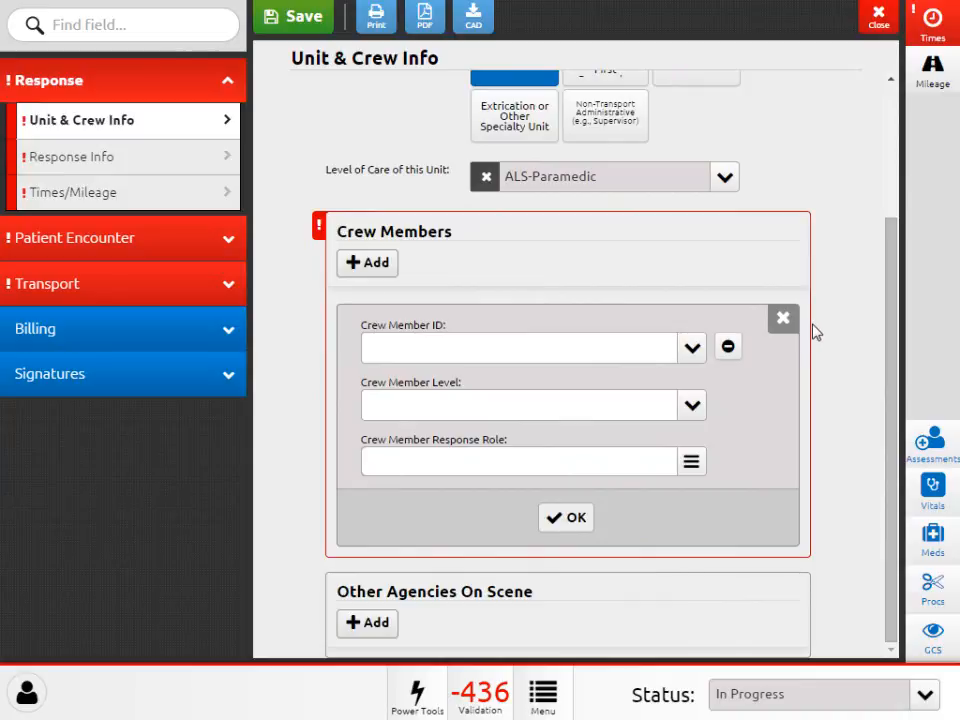
click(692, 352)
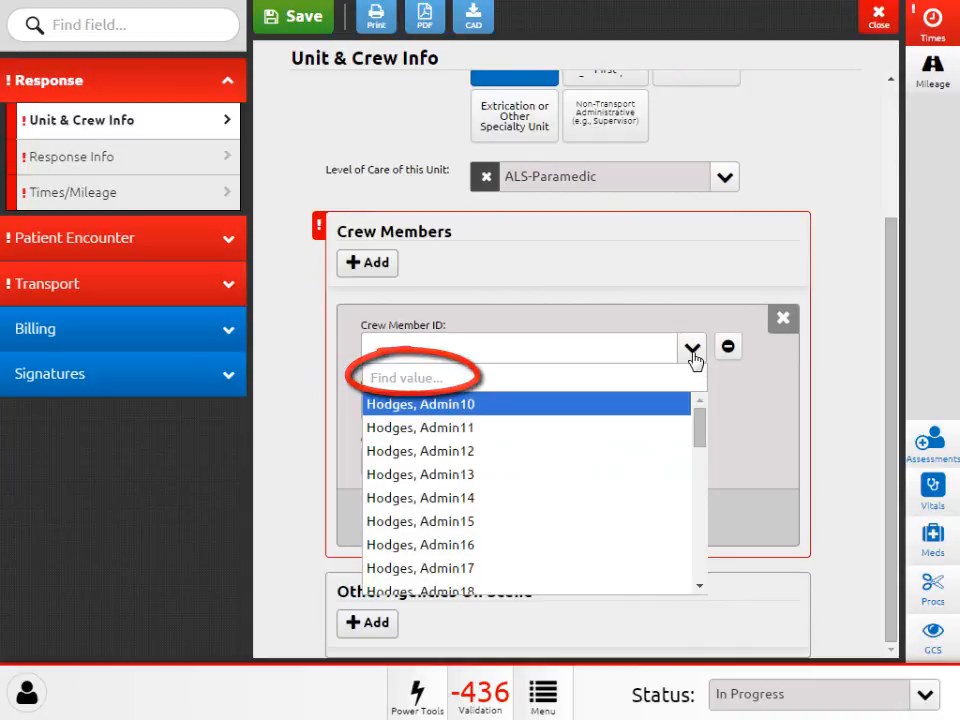
click(568, 378)
text(smith)
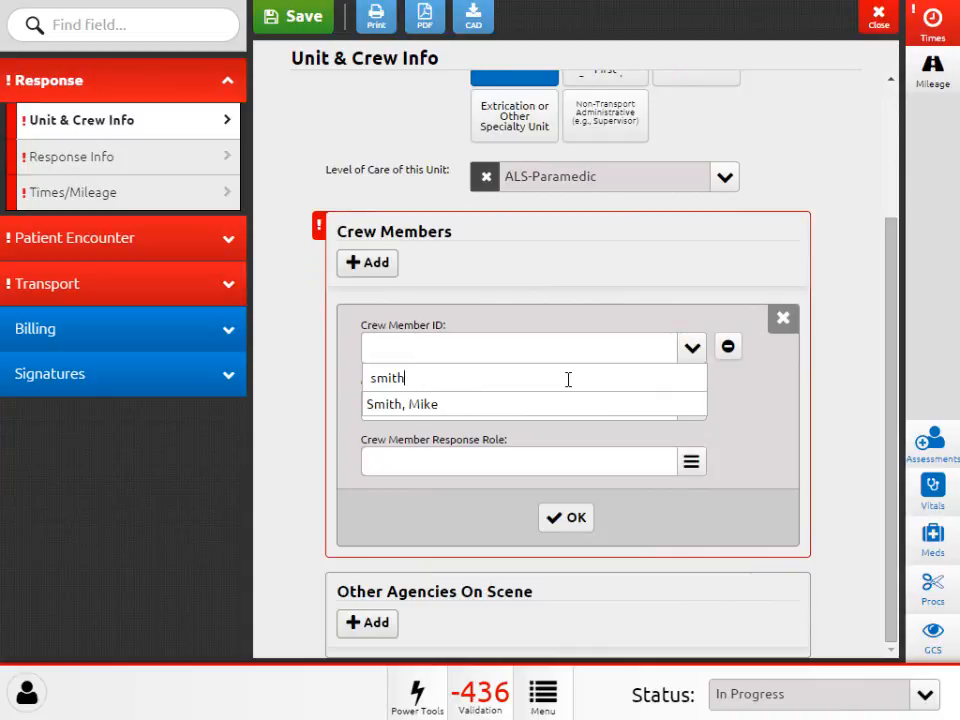
key(BackSpace)
key(BackSpace)
key(BackSpace)
key(BackSpace)
key(BackSpace)
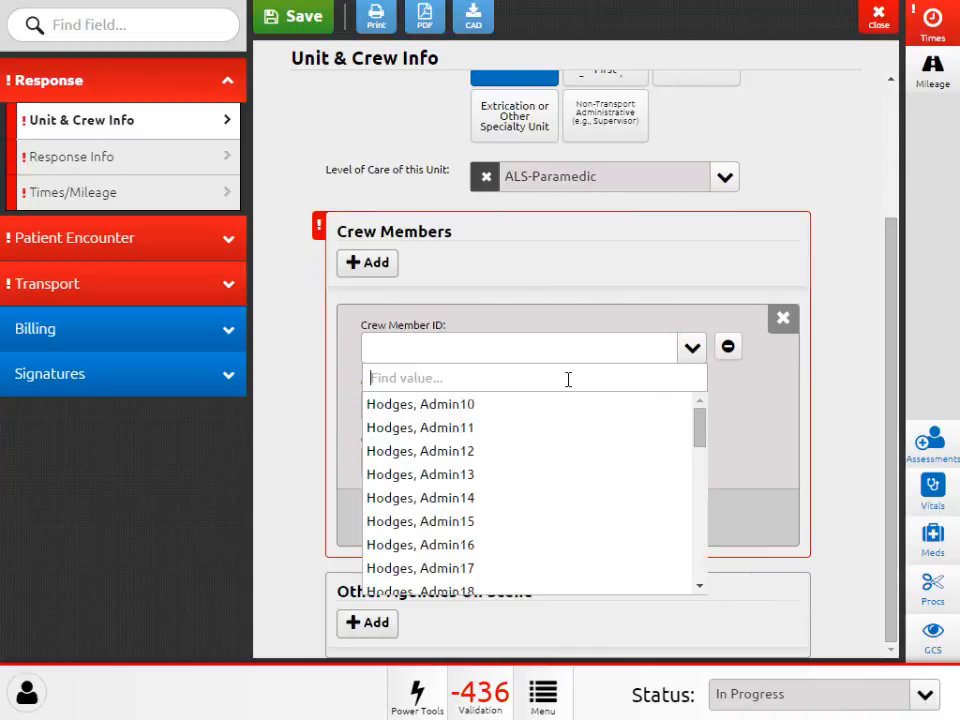
click(507, 407)
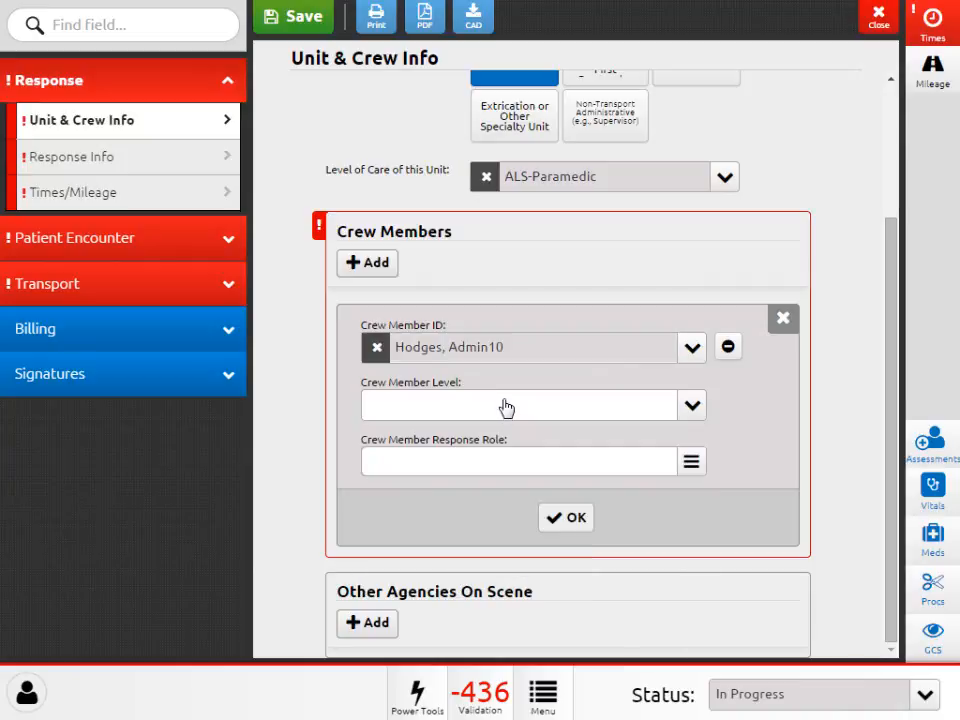
Make the crew member EMT-Basic with Driver/Pilot-Response and Driver/Pilot-Transport roles, and save
click(692, 406)
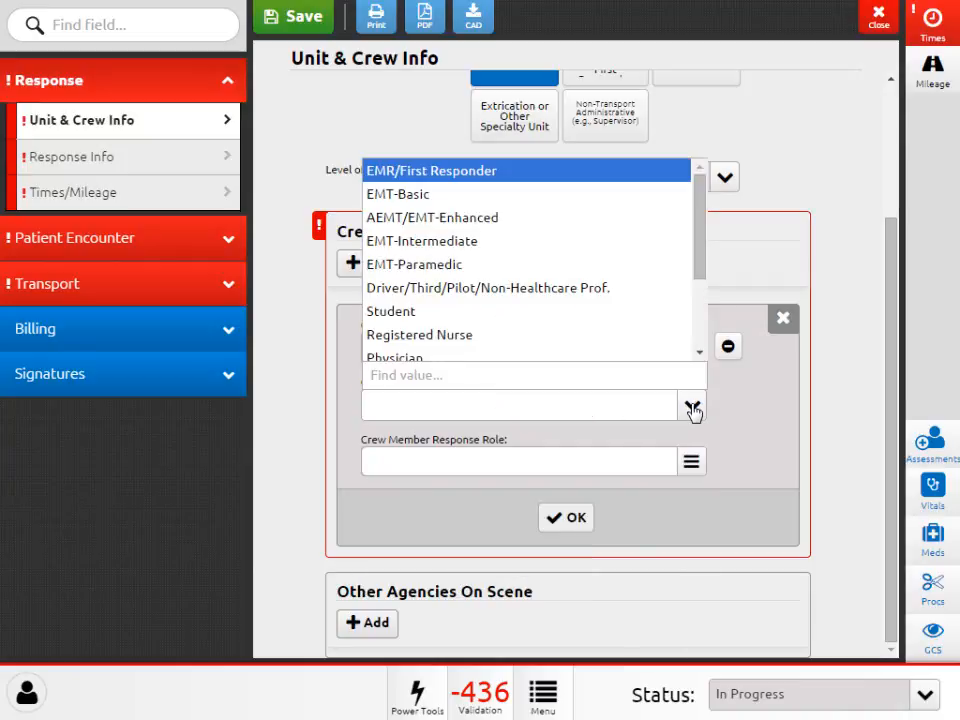
click(434, 196)
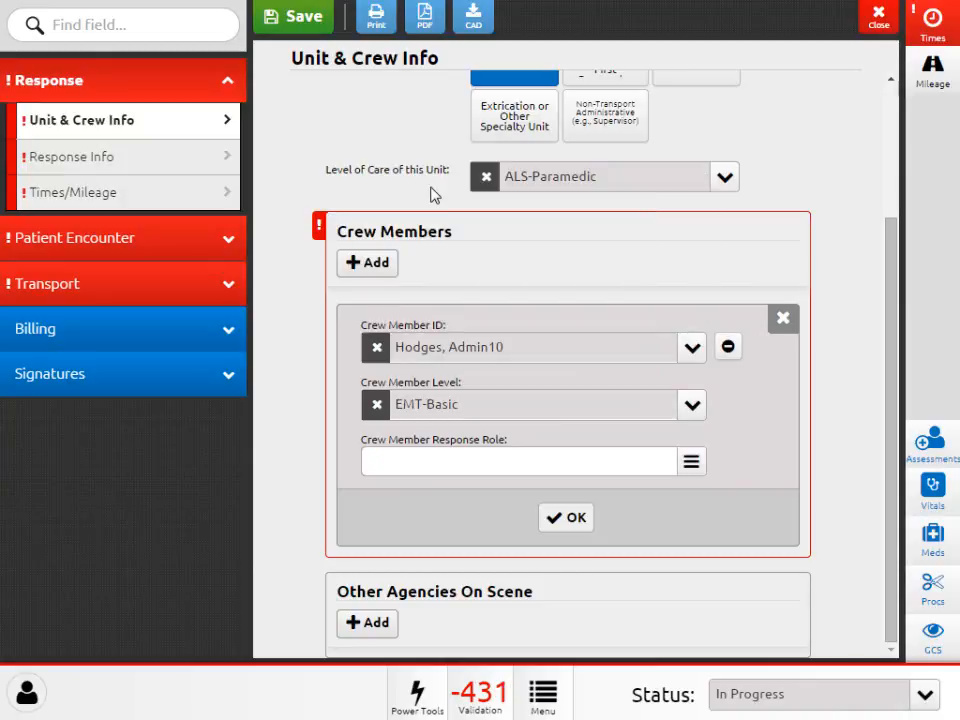
click(692, 462)
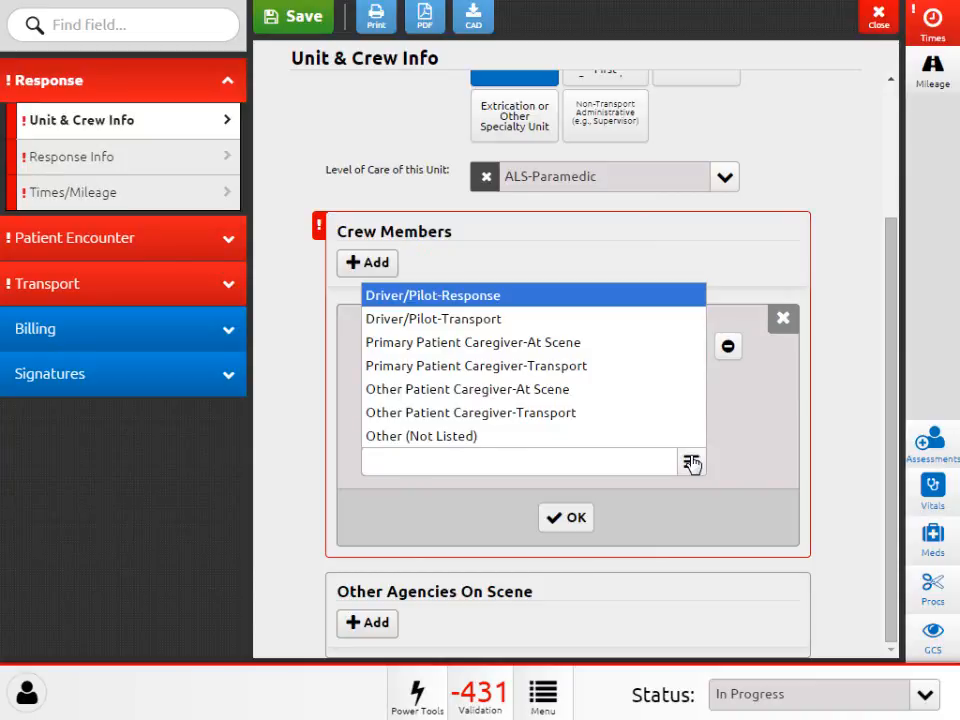
click(504, 300)
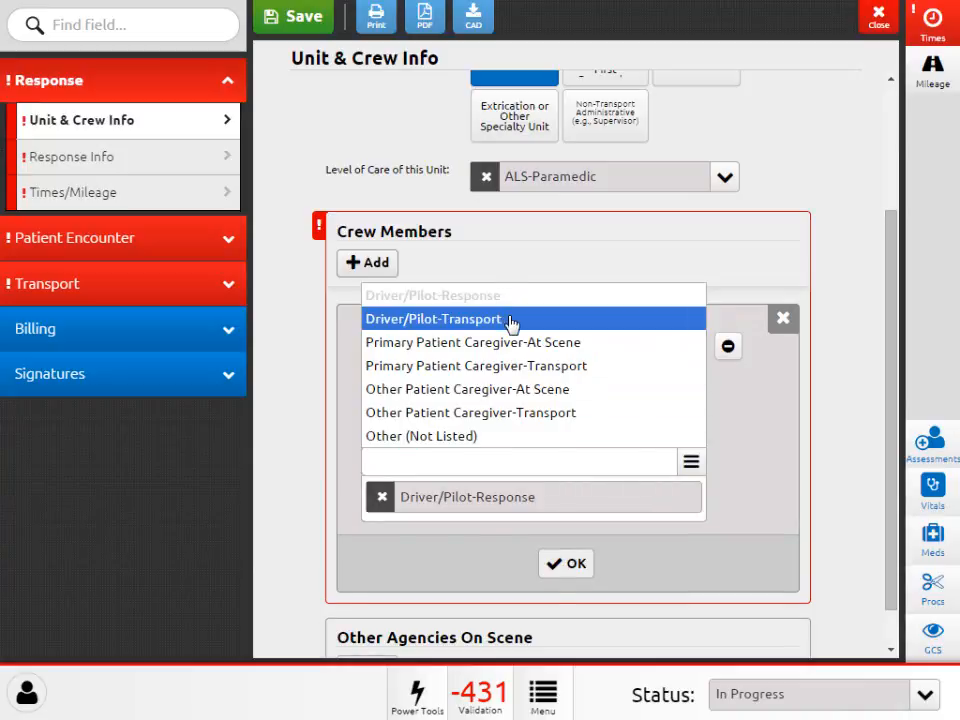
click(508, 319)
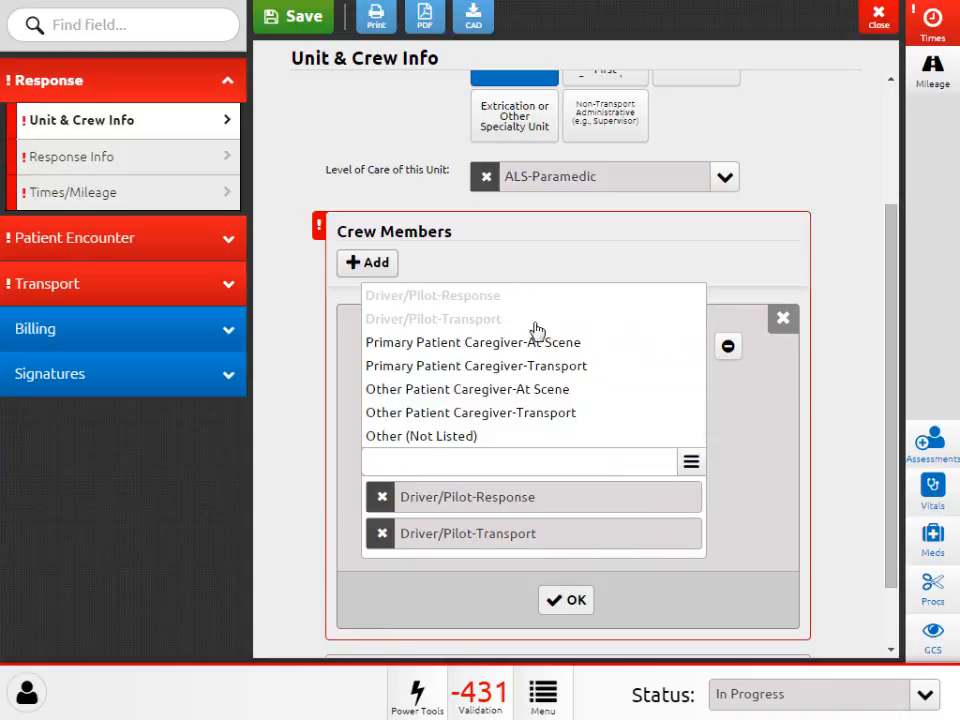
click(692, 463)
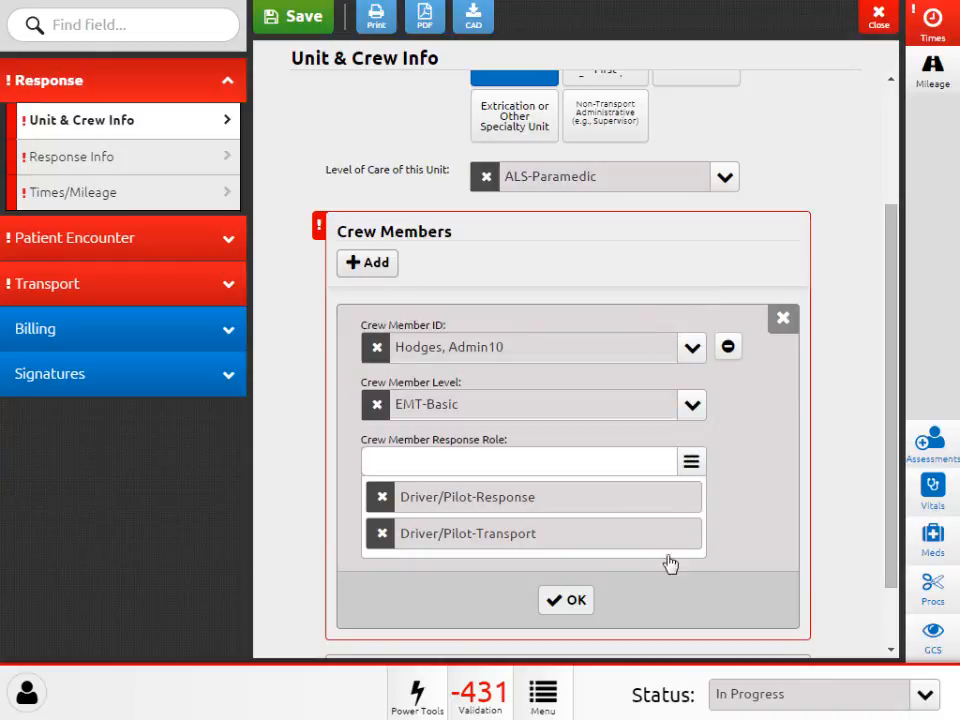
click(574, 602)
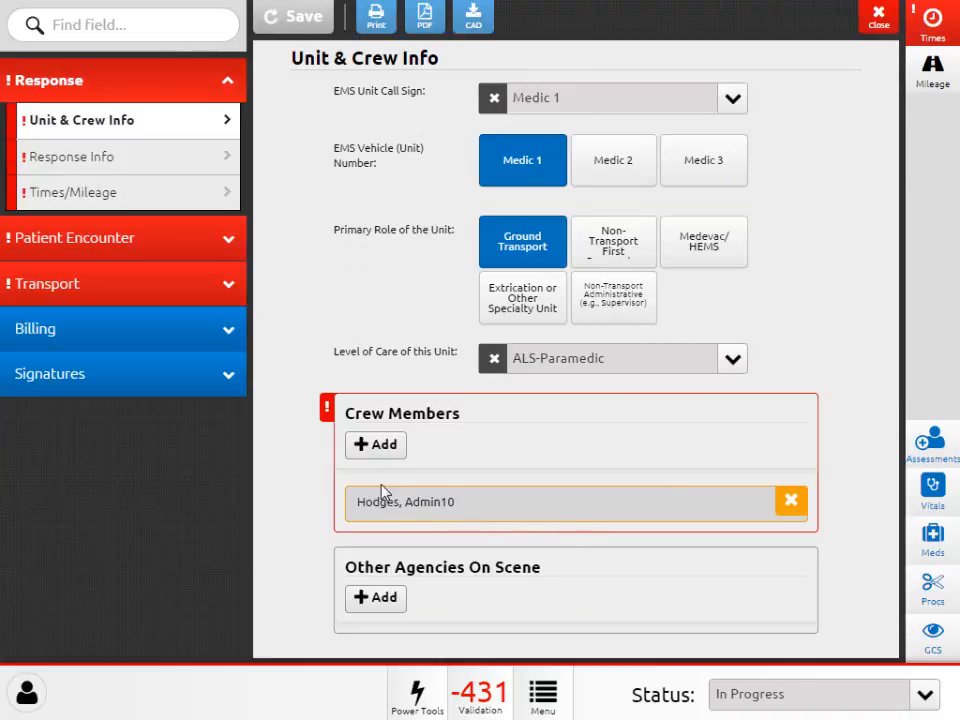
Add another crew member, choose its ID, and set its level to EMT-Paramedic
mouse_move(327, 418)
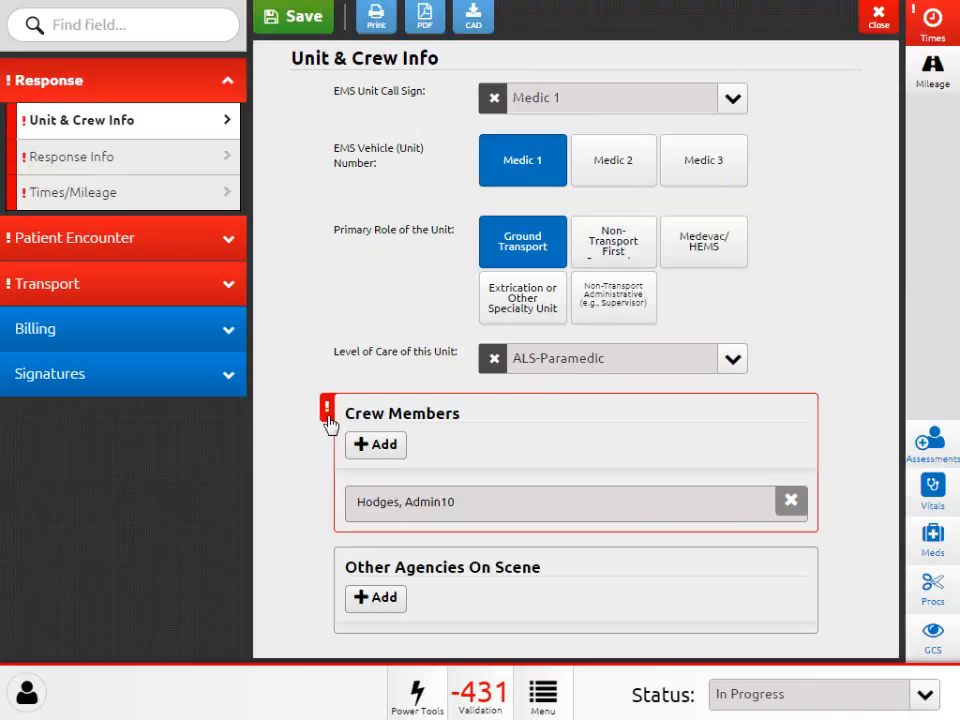
click(378, 446)
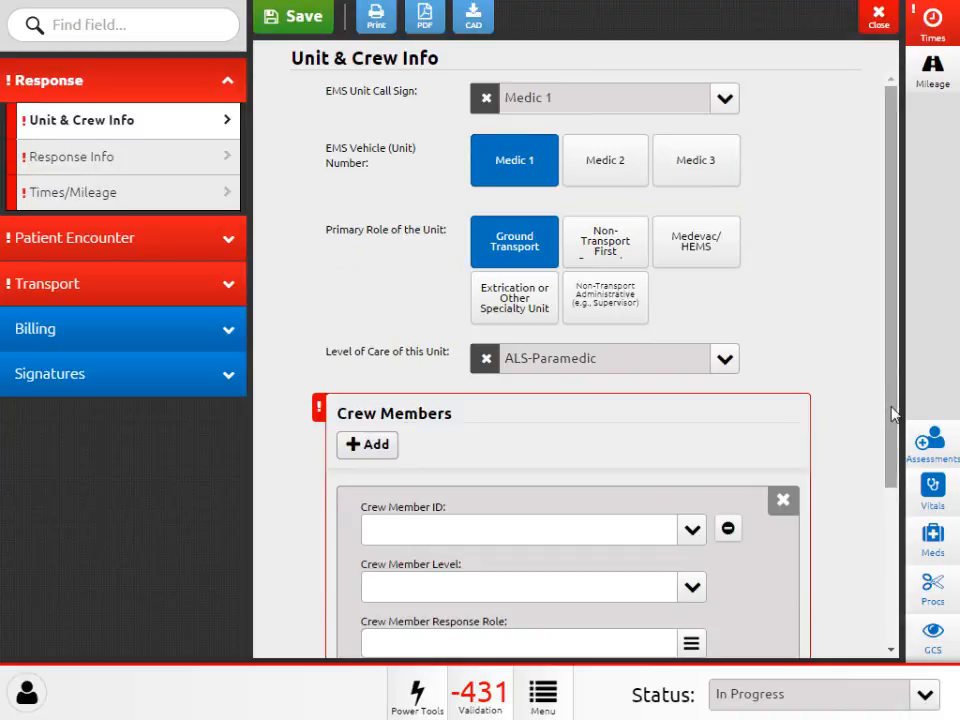
drag(893, 414, 895, 575)
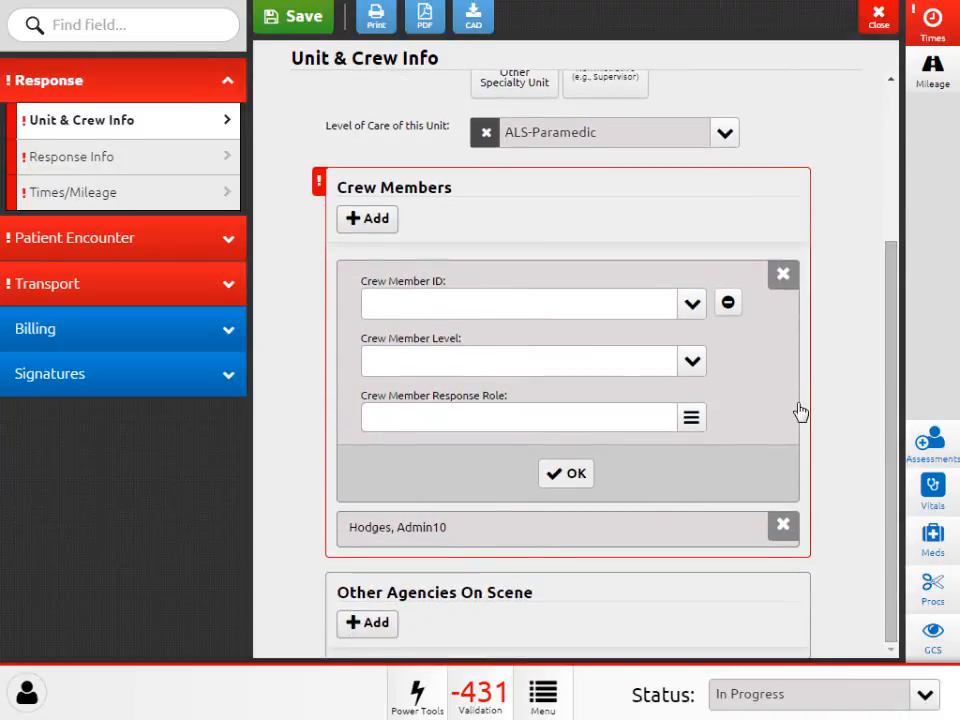
click(692, 305)
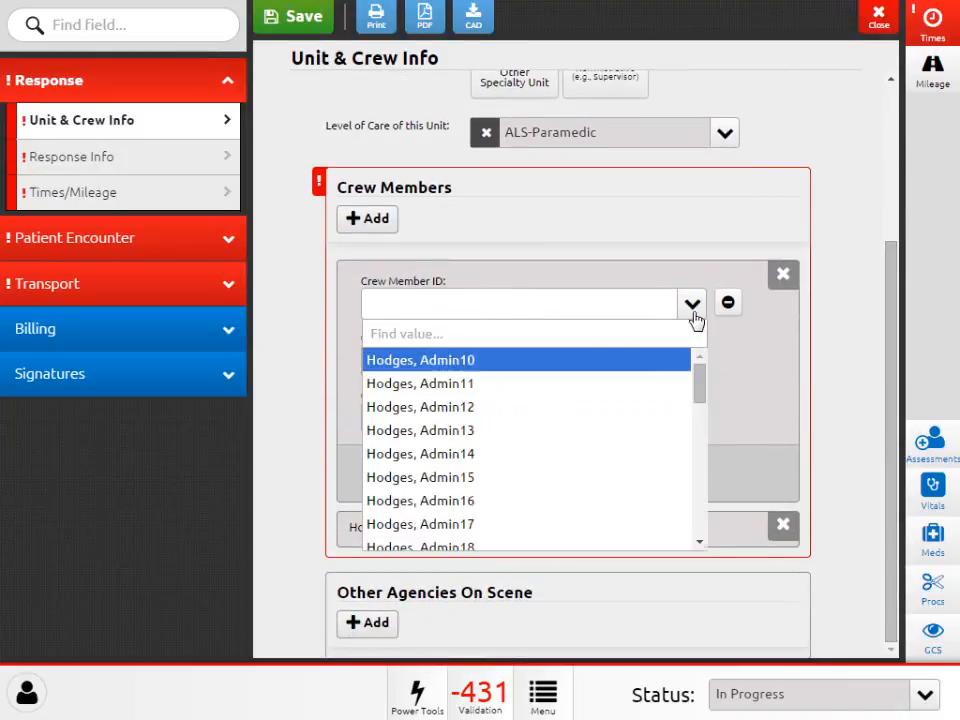
click(482, 386)
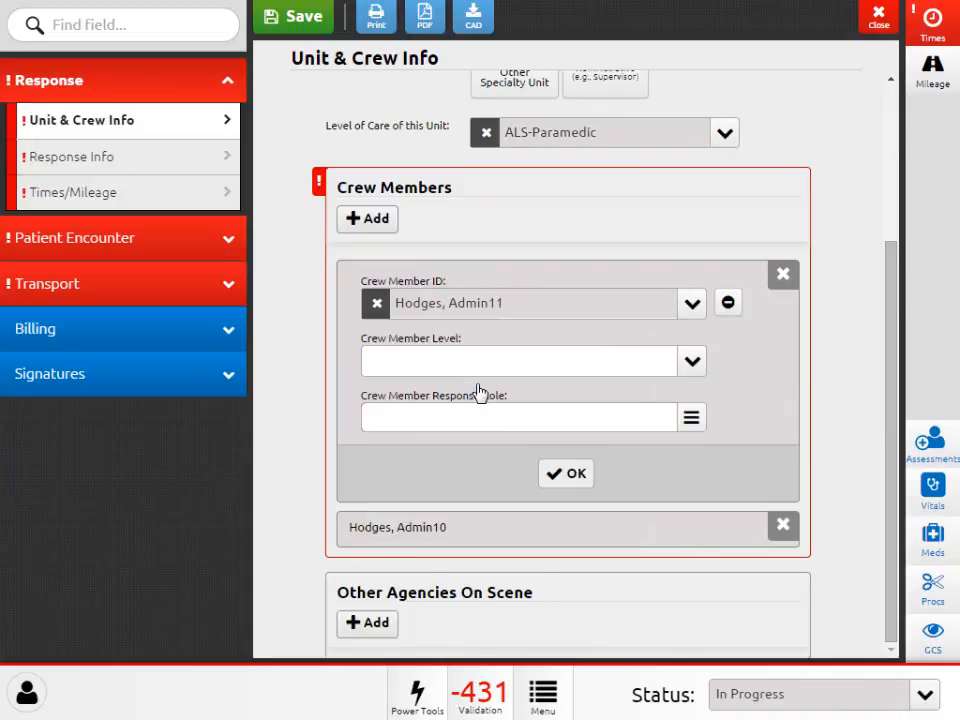
click(692, 363)
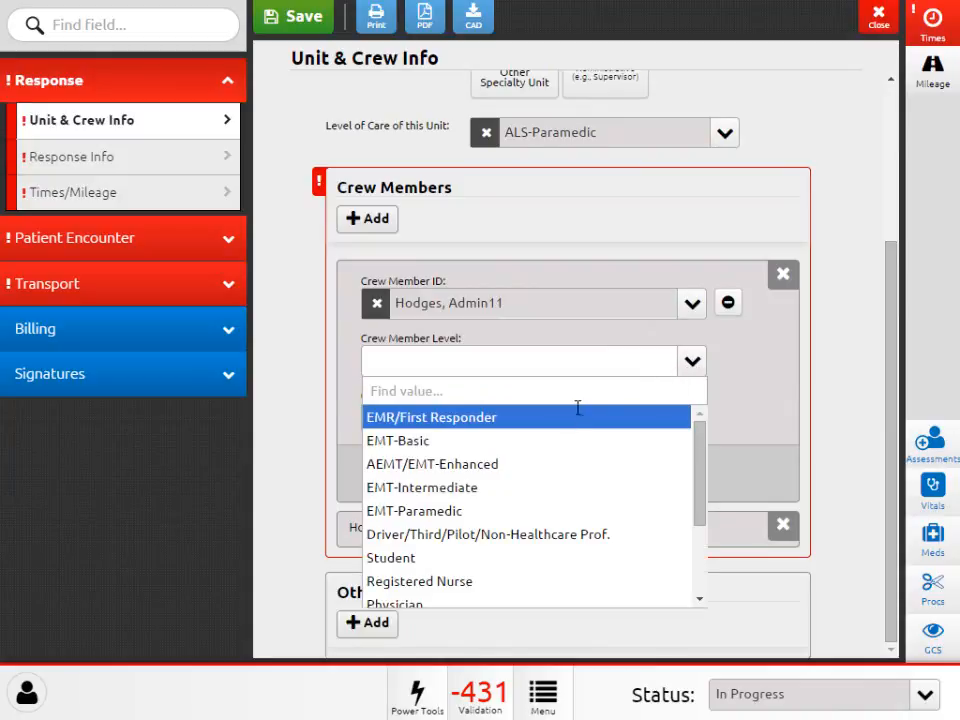
click(479, 512)
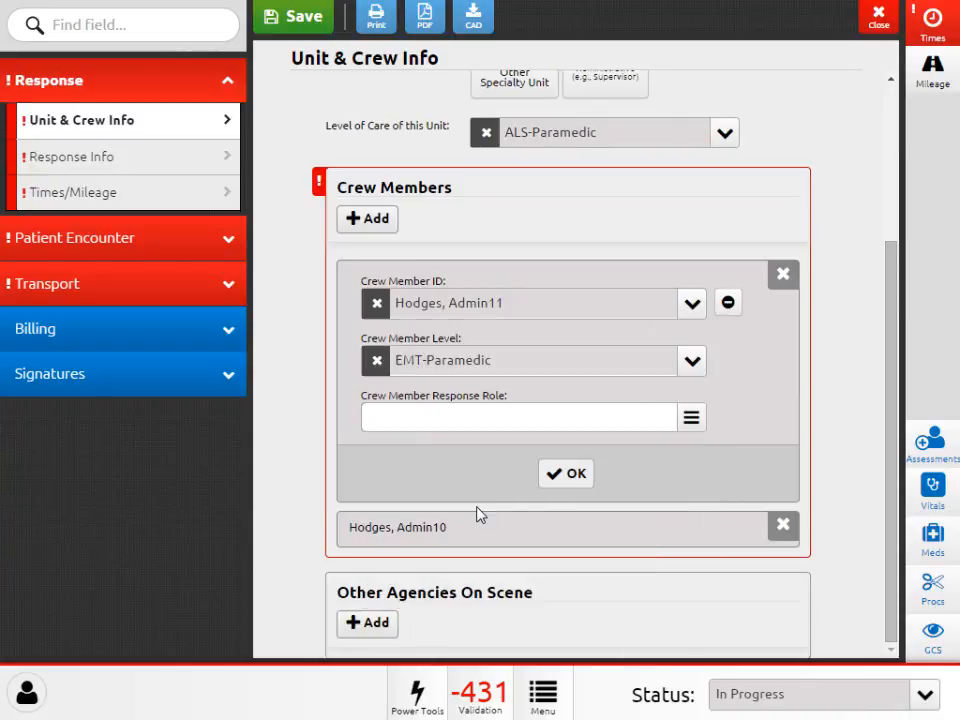
Give it Primary Patient Caregiver-At Scene and -Transport roles, removing an extra Other Patient Caregiver role
click(691, 420)
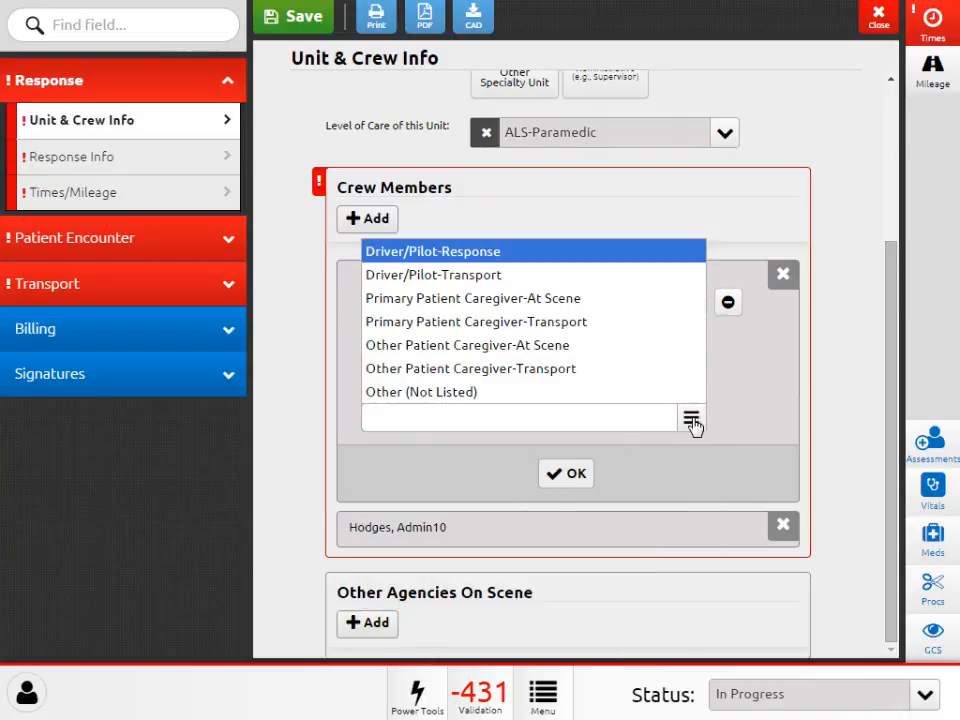
click(585, 305)
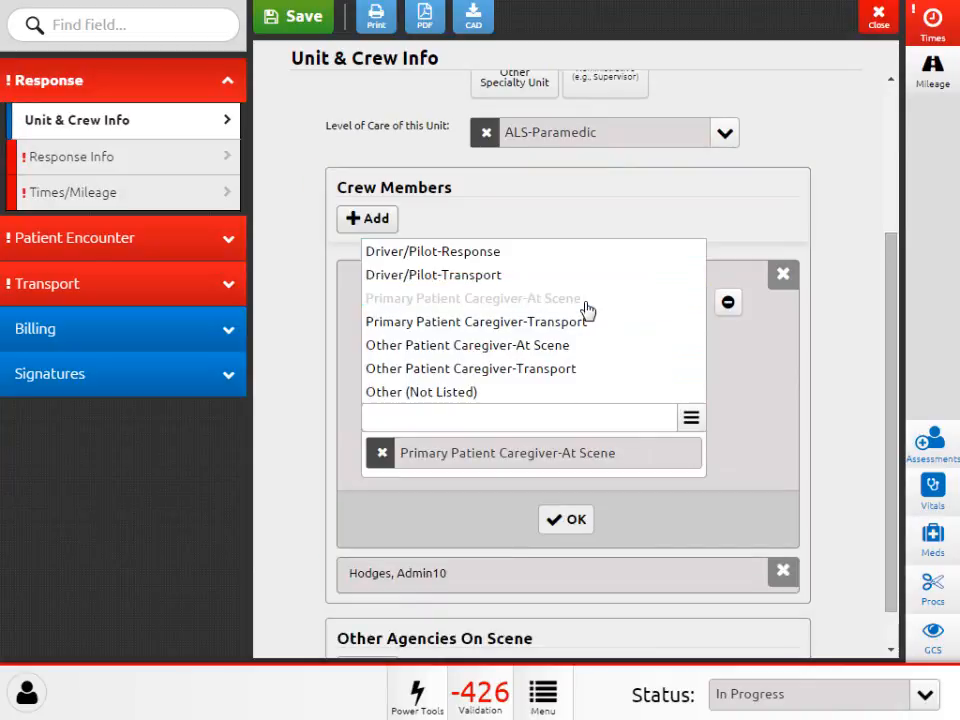
click(586, 327)
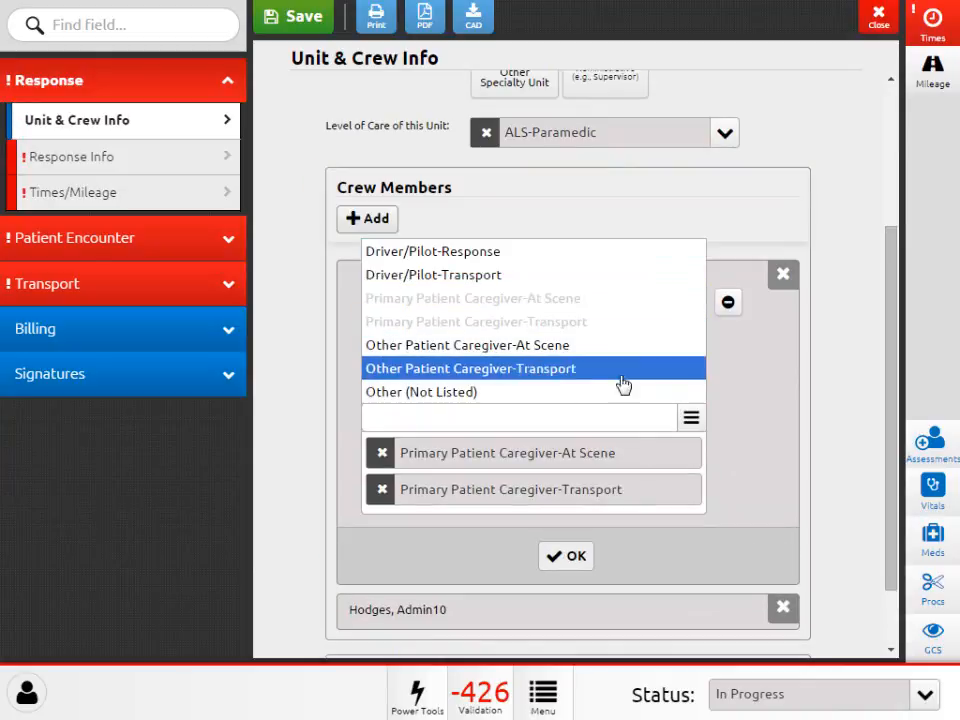
click(692, 425)
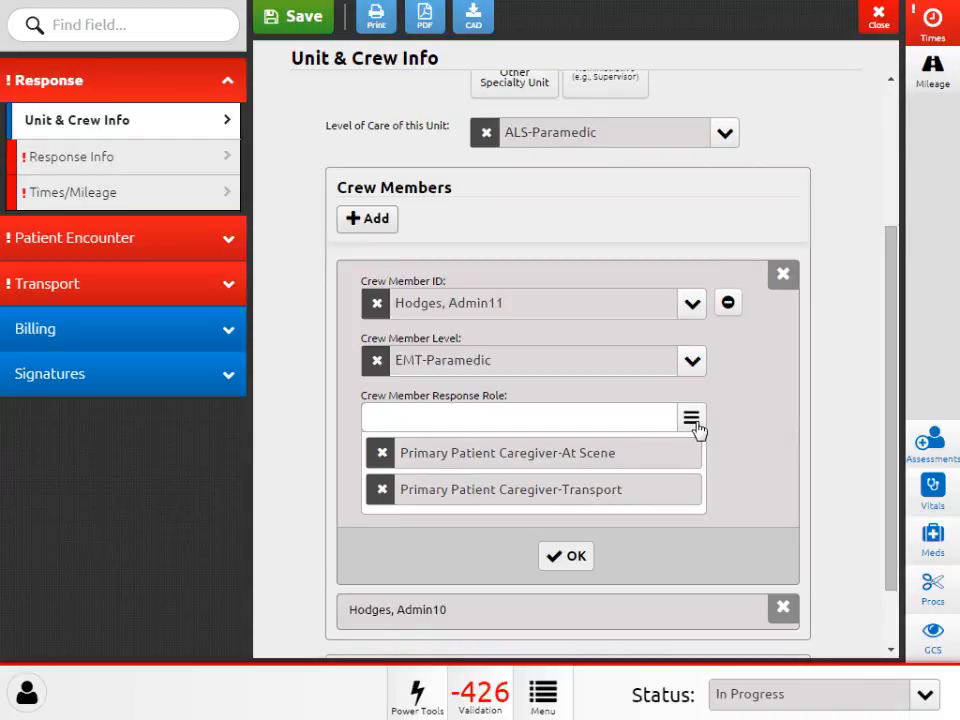
click(692, 420)
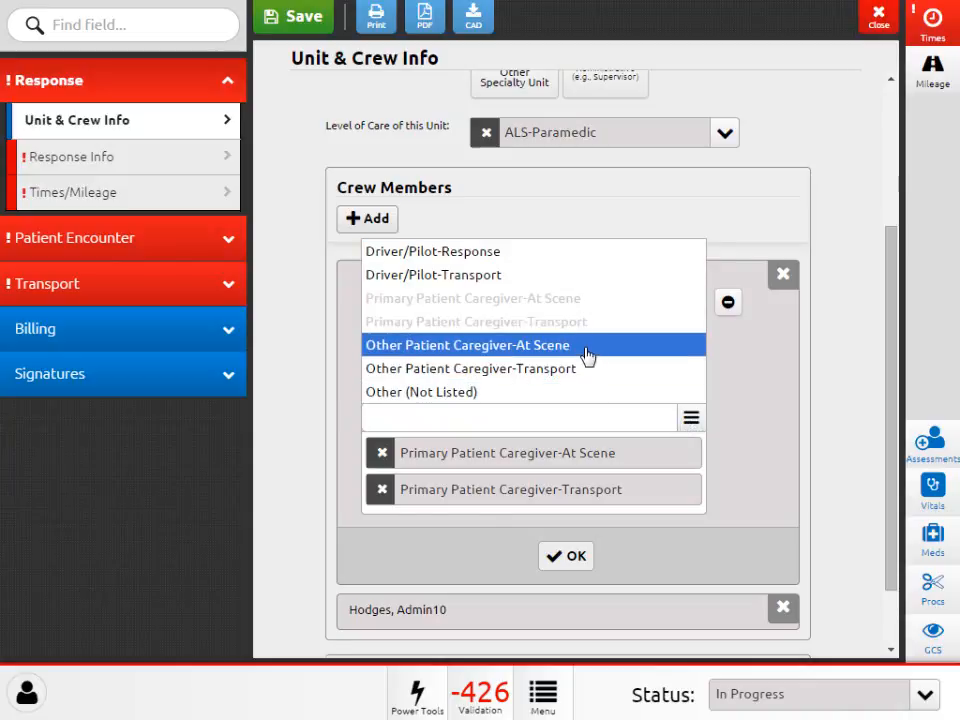
click(586, 355)
click(690, 420)
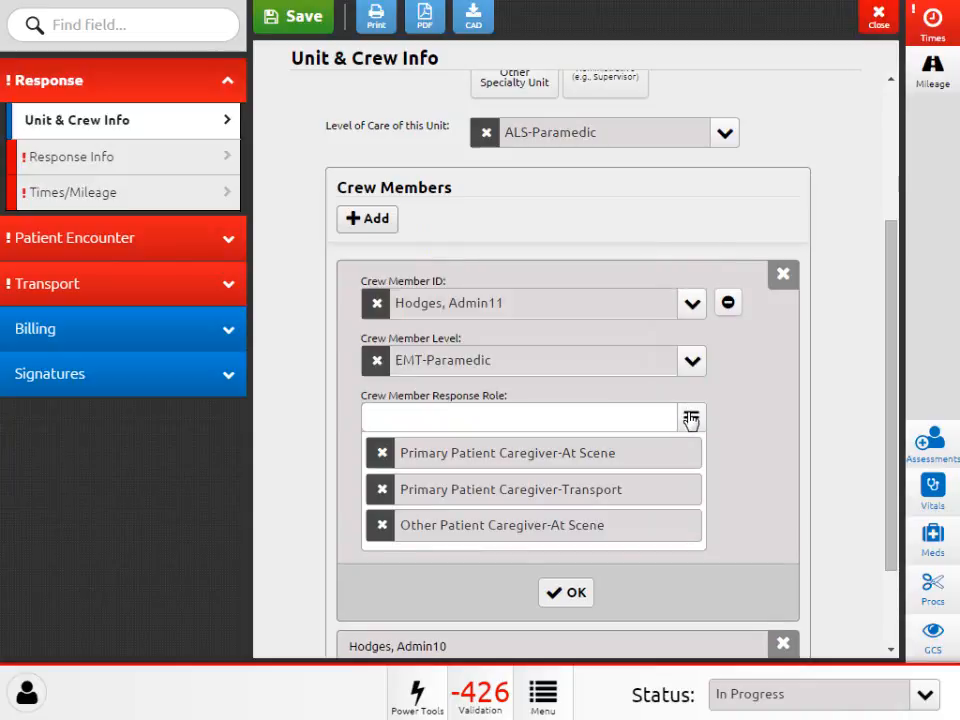
click(381, 525)
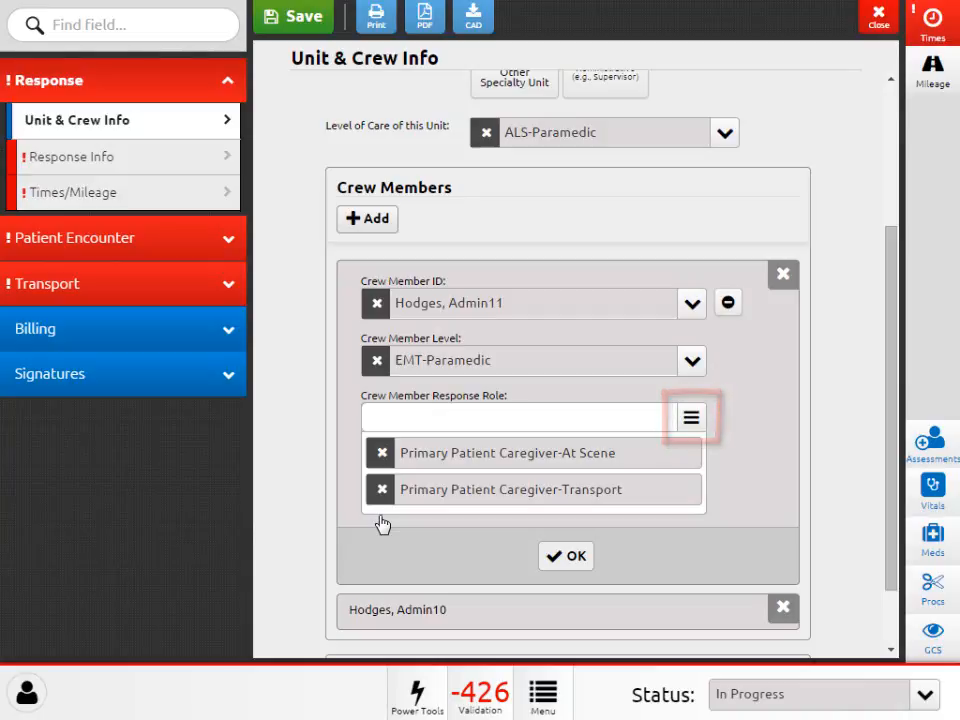
click(784, 277)
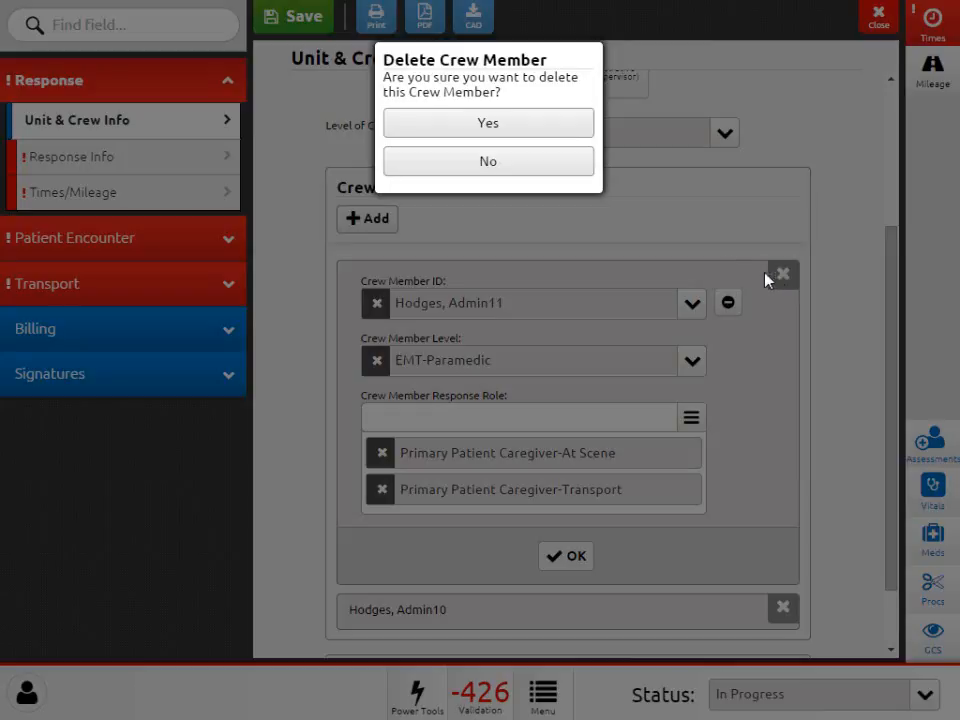
Decline deleting the crew member, confirm it, and reopen the EMT-Paramedic entry
click(561, 168)
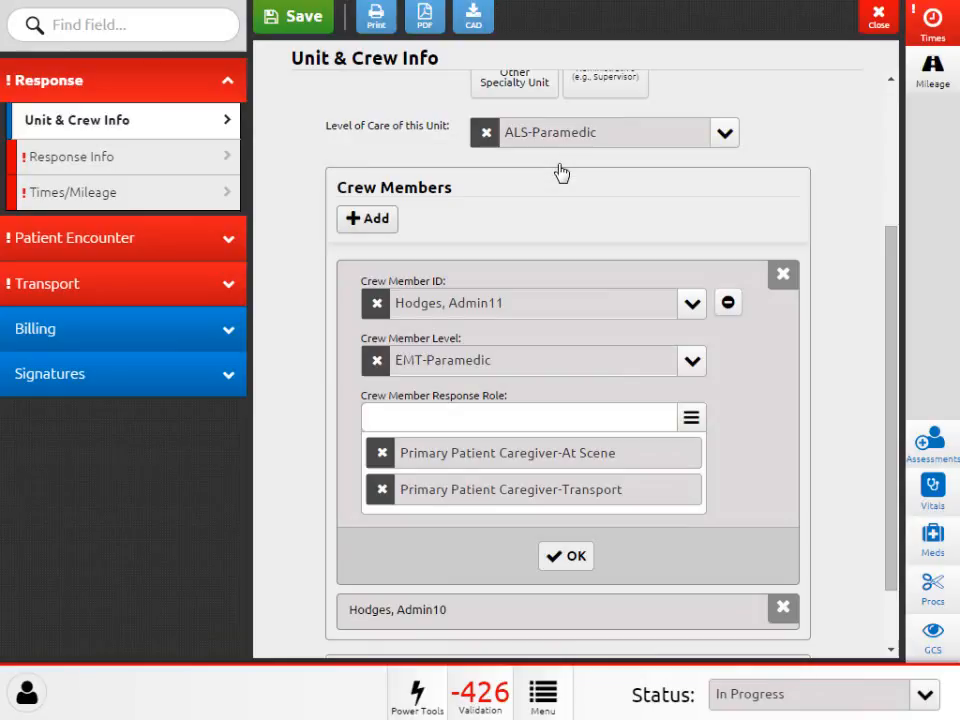
click(565, 557)
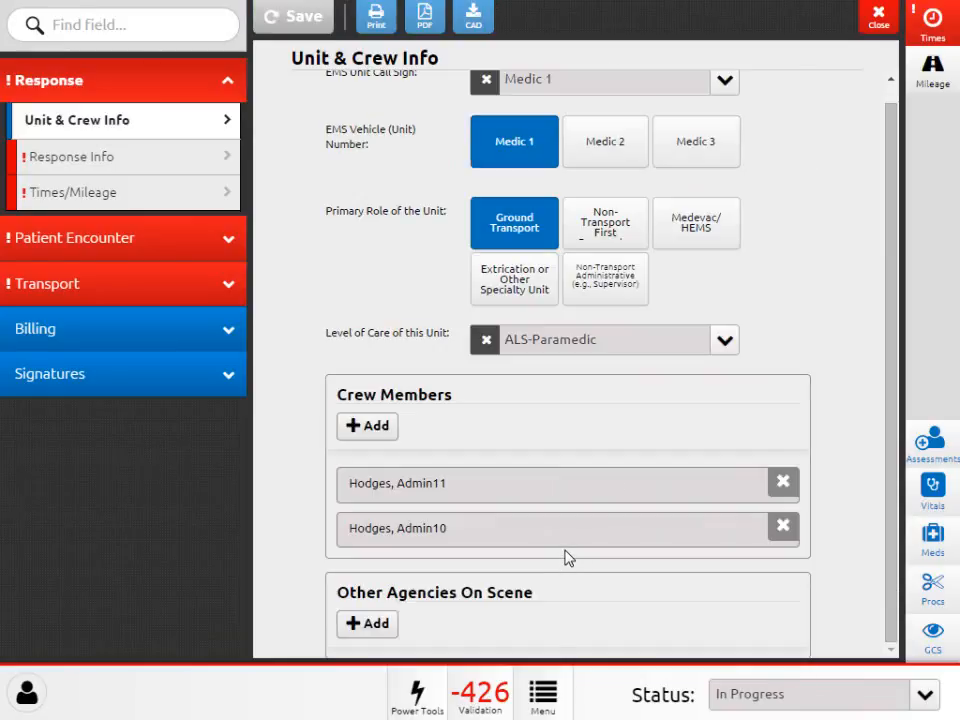
click(566, 486)
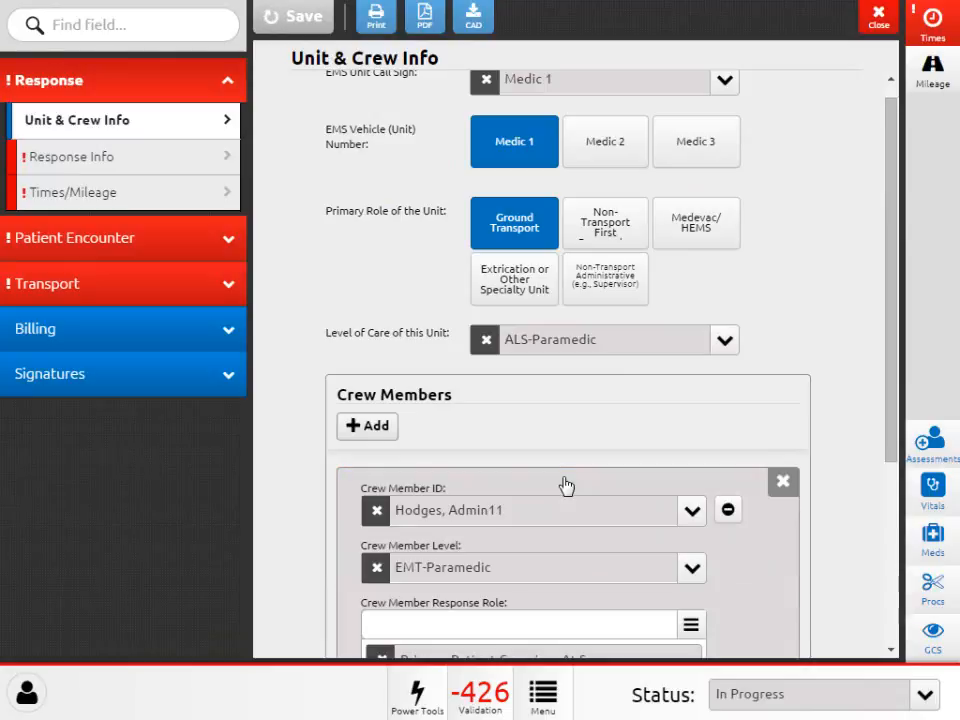
scroll(566, 486, down, 2)
scroll(565, 485, down, 1)
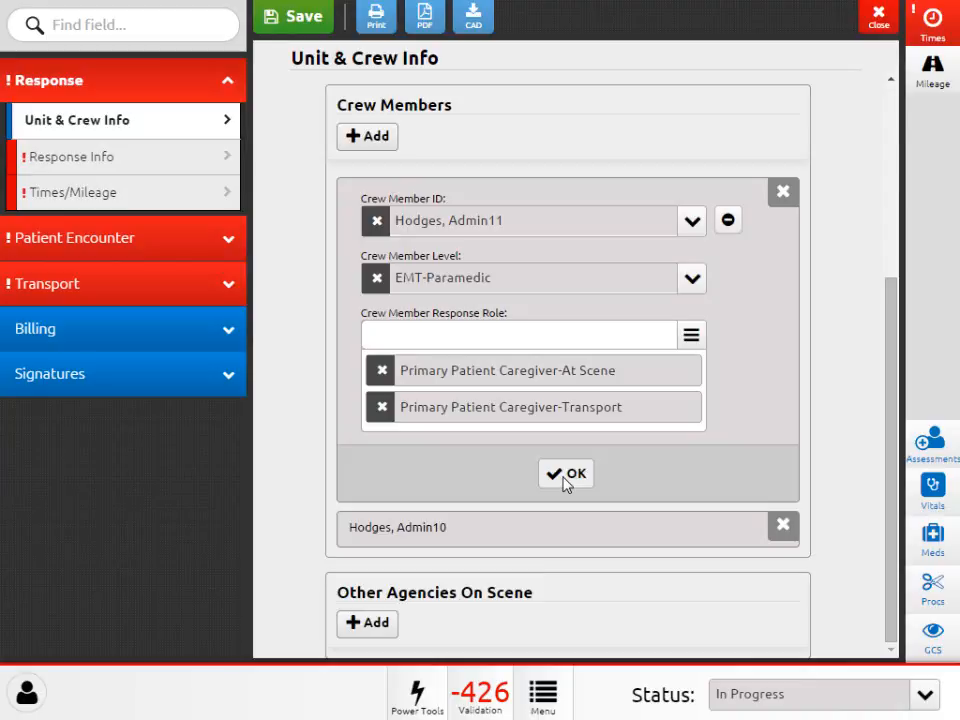
Confirm the EMT-Paramedic crew member so it collapses into the Crew Members list
click(565, 474)
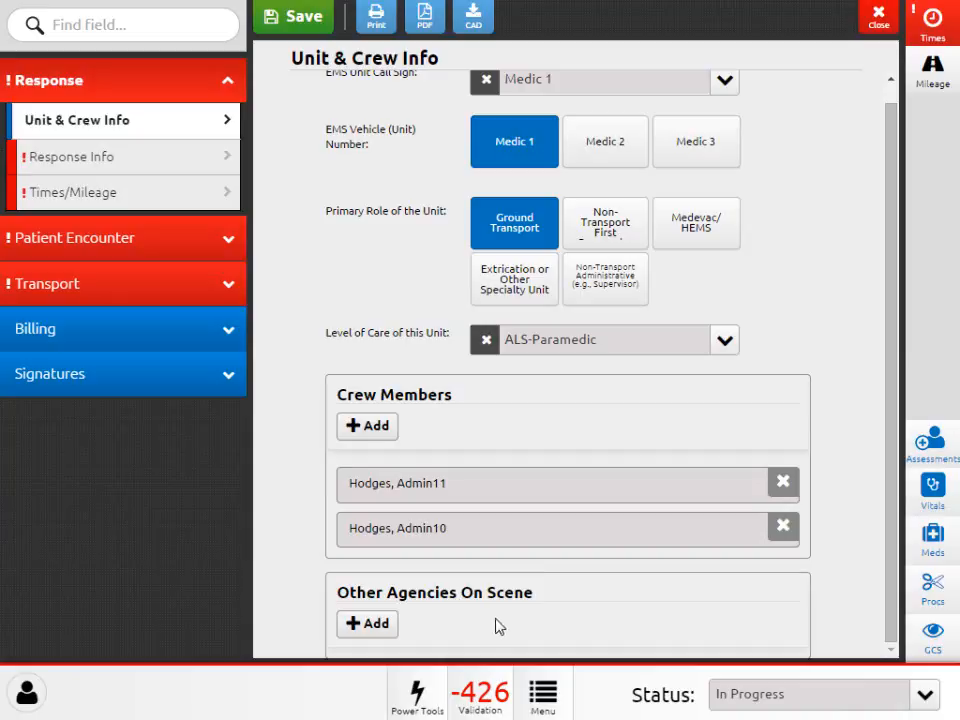
Add OEMS Police Unit as a First Responder agency on scene, then go to Response Info
click(393, 626)
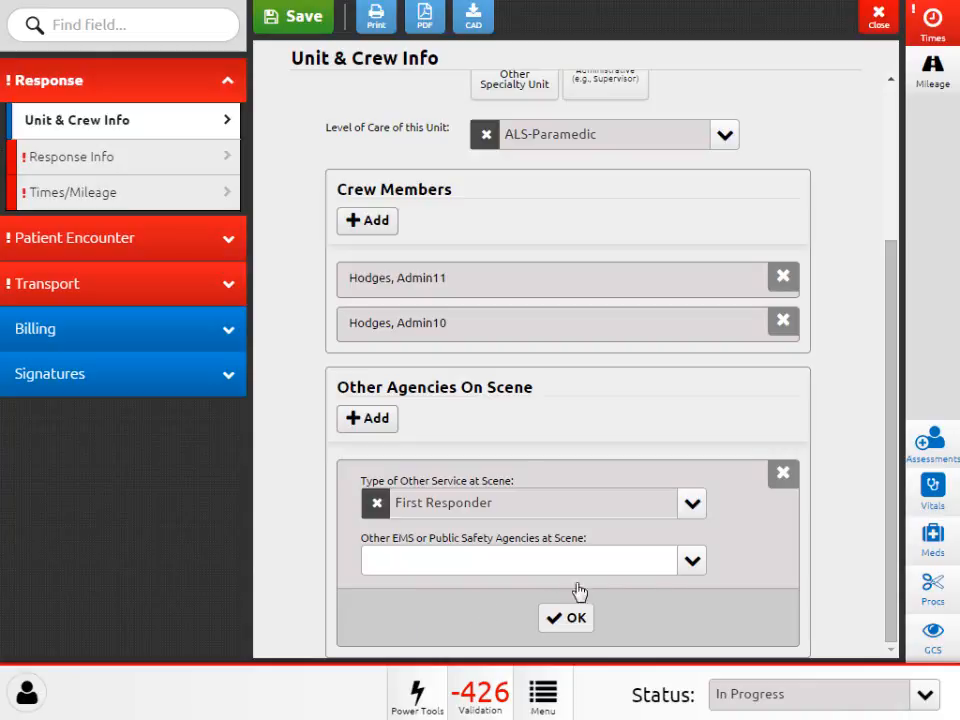
click(692, 562)
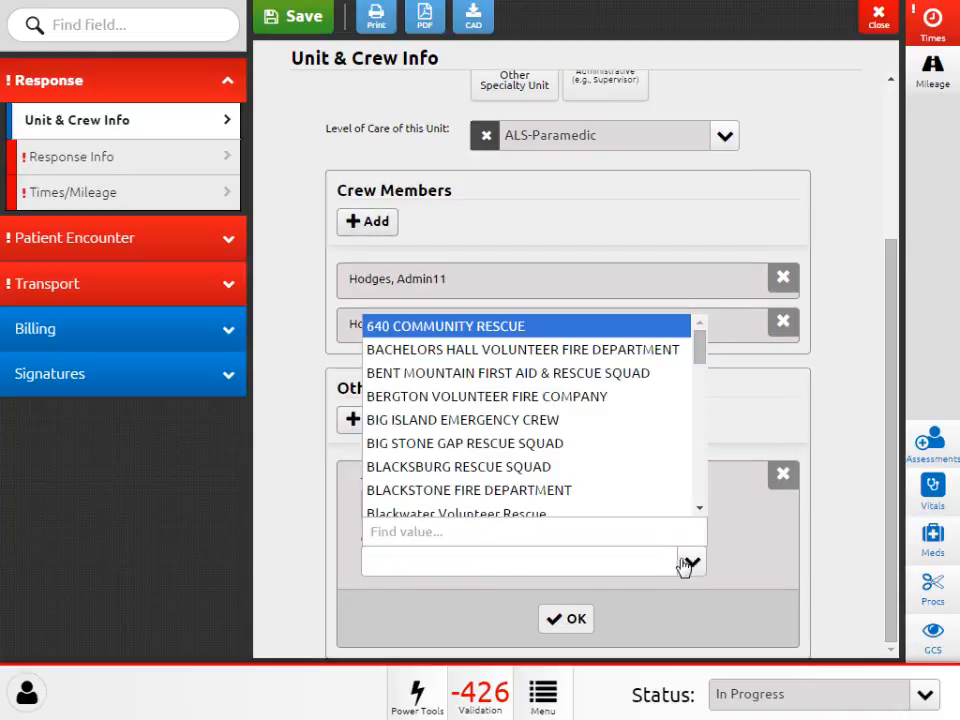
click(677, 528)
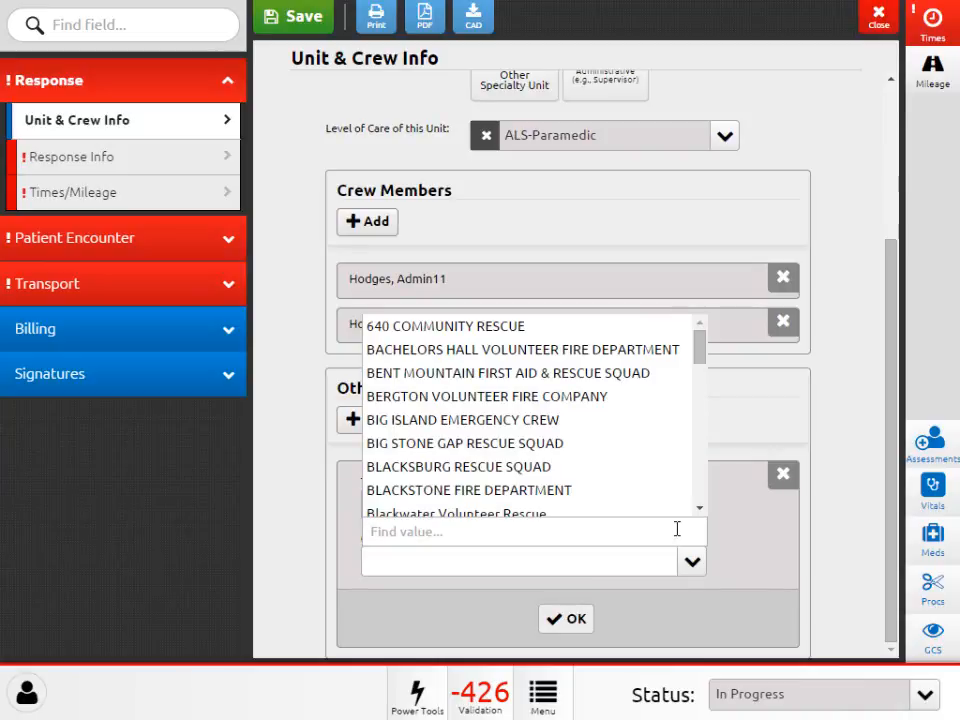
text(oems)
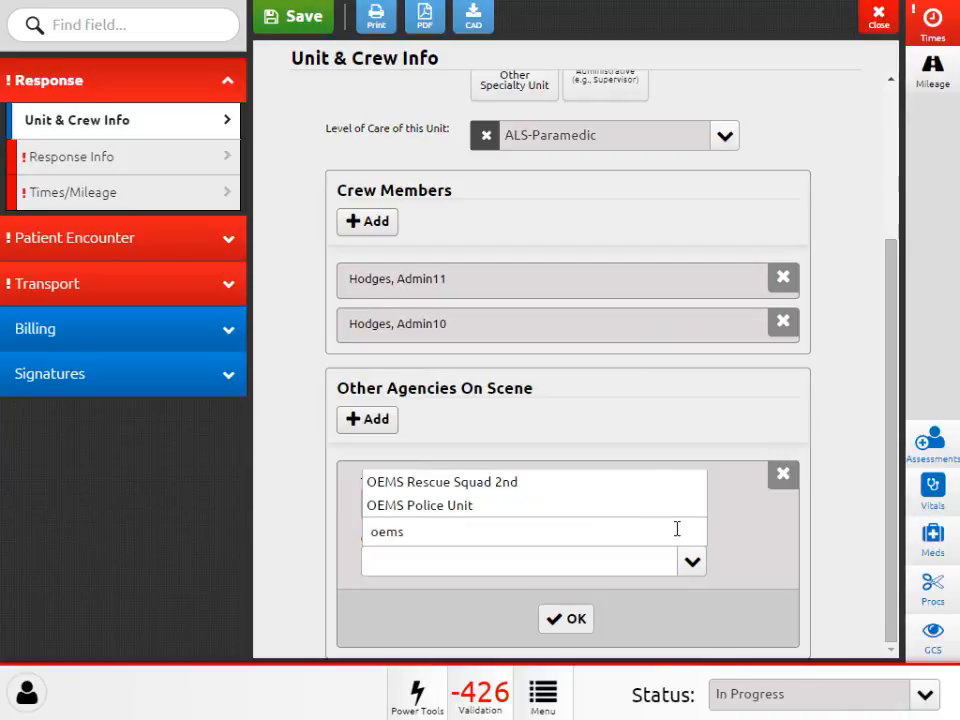
click(489, 516)
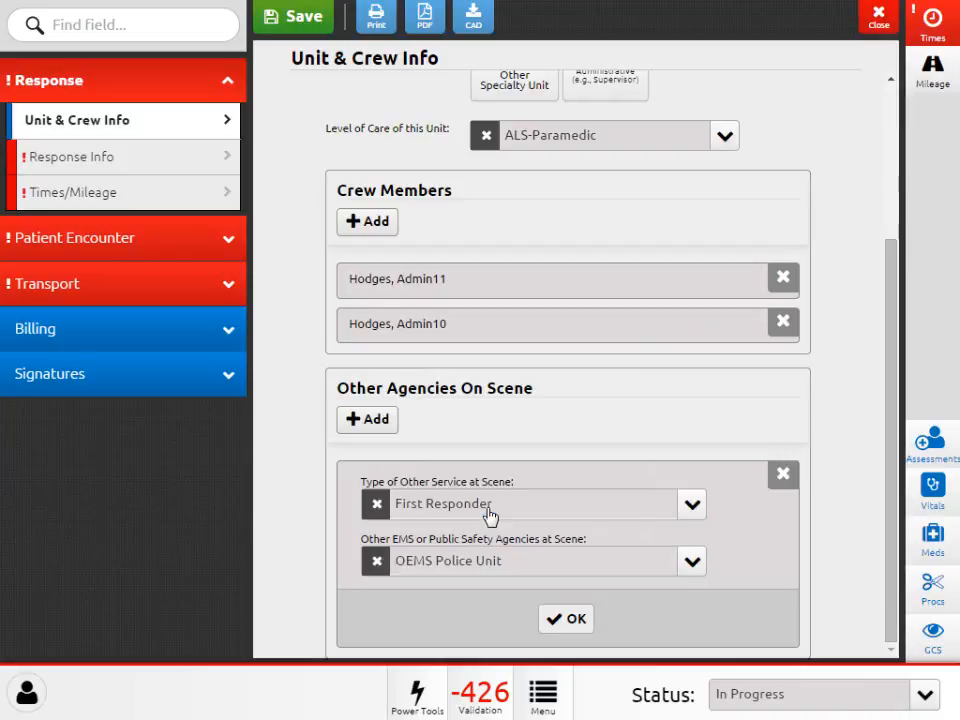
click(566, 620)
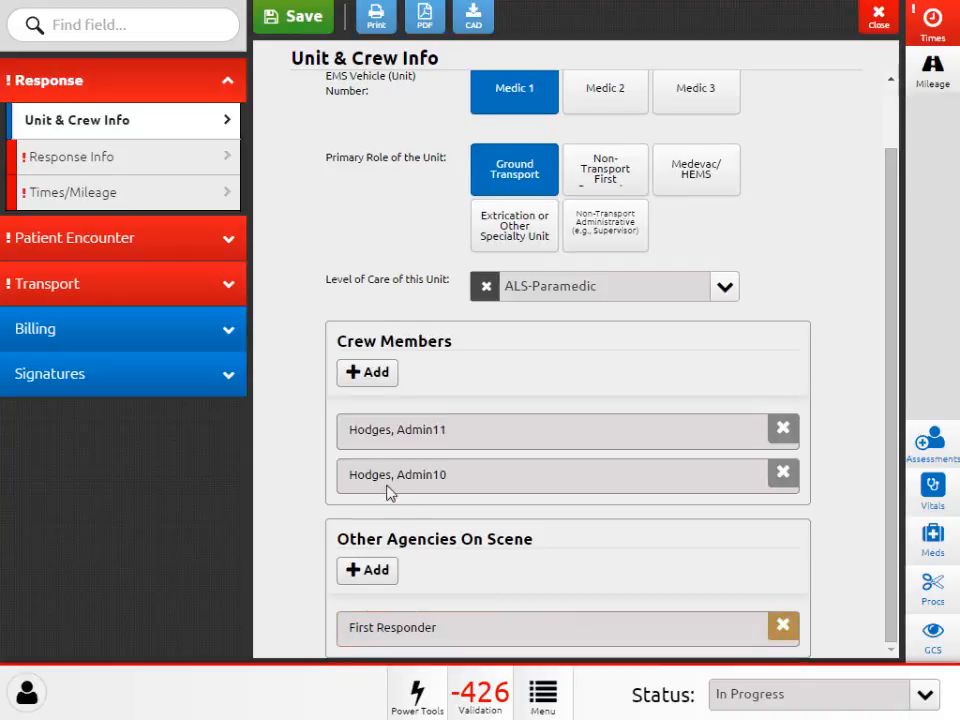
click(175, 166)
scroll(337, 202, up, 1)
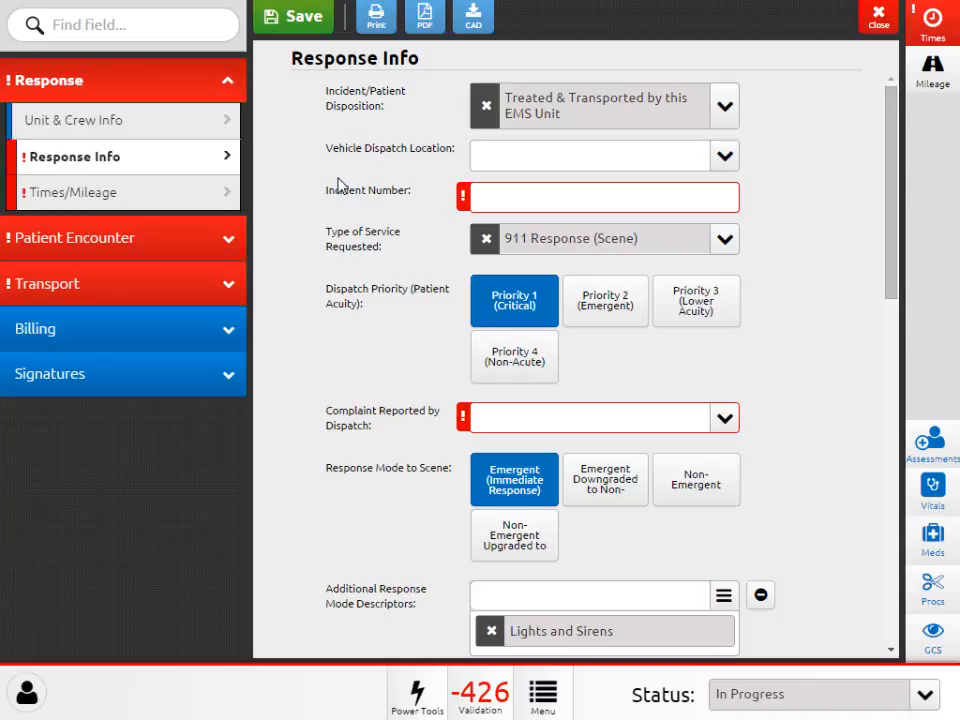
click(729, 118)
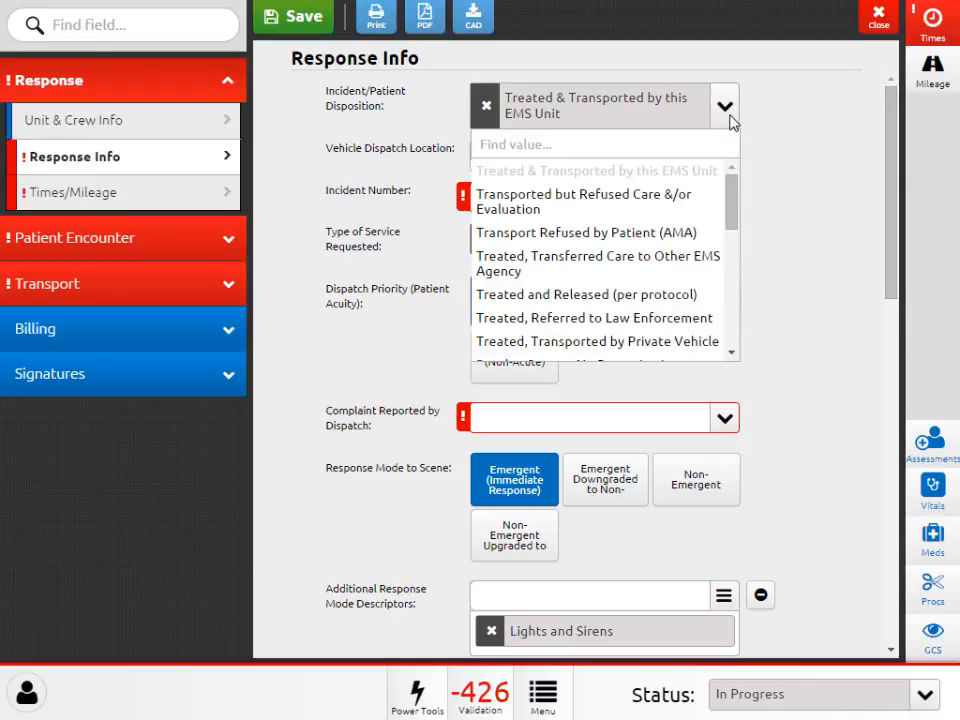
drag(731, 204, 731, 313)
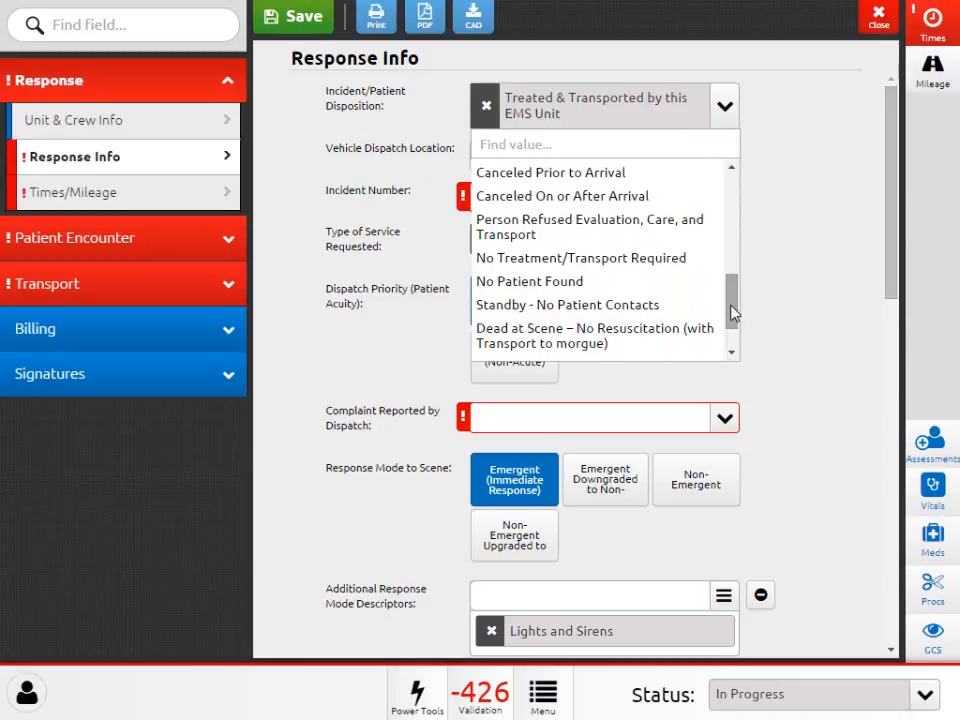
click(731, 113)
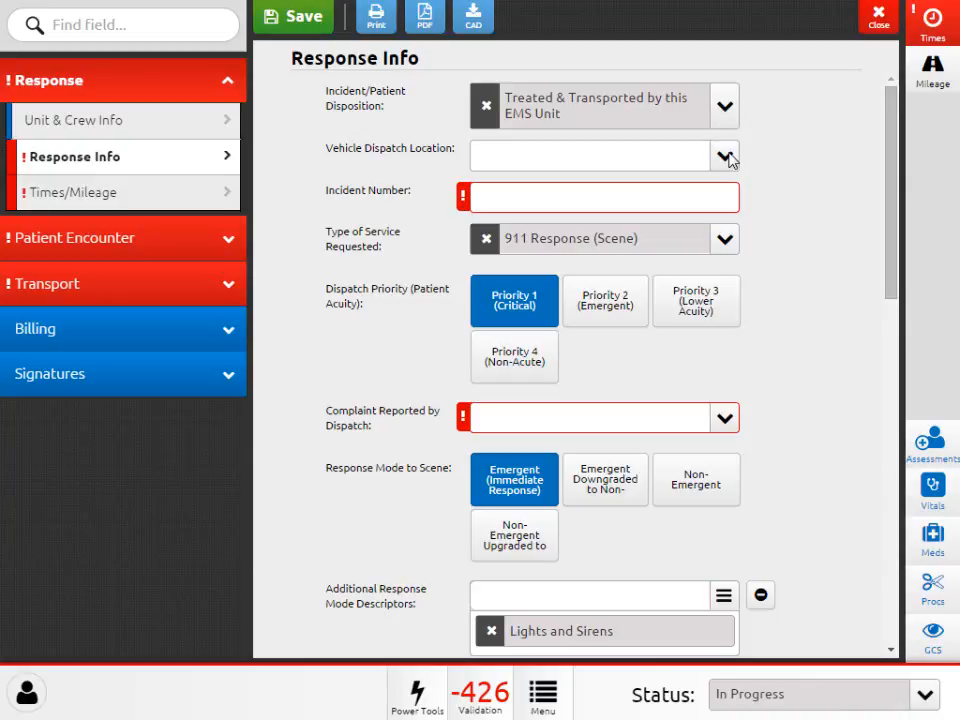
Set Vehicle Dispatch Location to OEMS Rescue Squad and enter the incident number
click(724, 157)
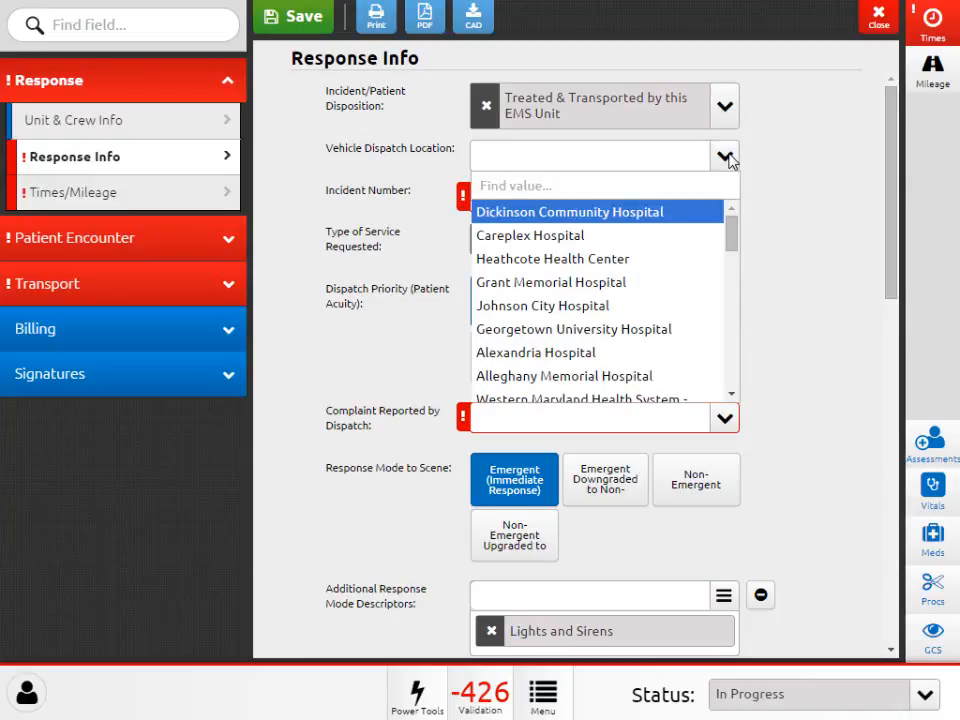
click(701, 177)
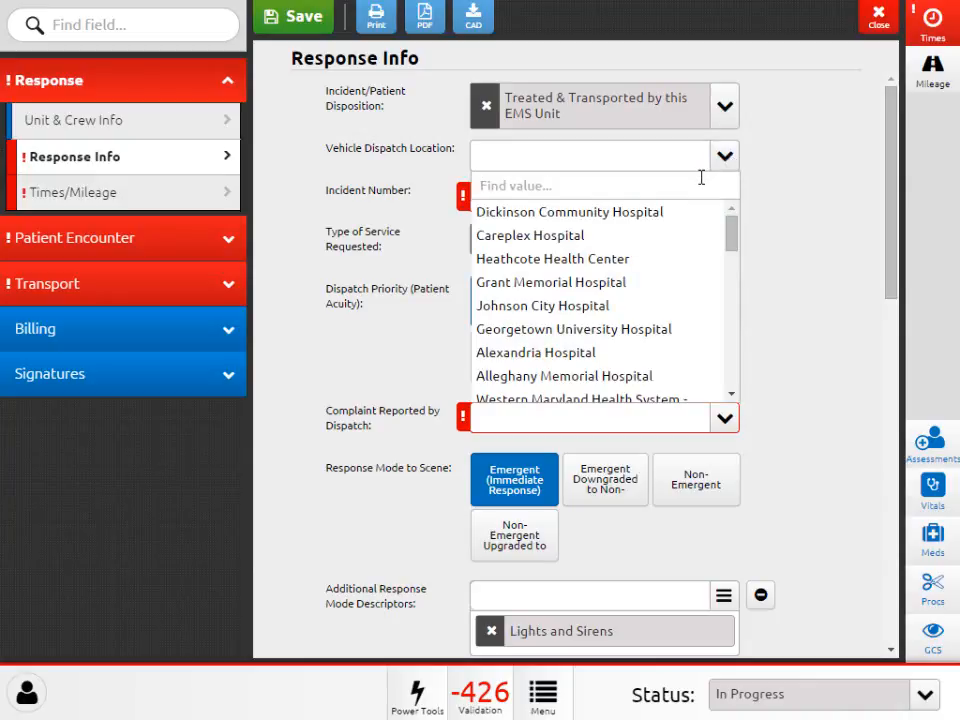
text(oems)
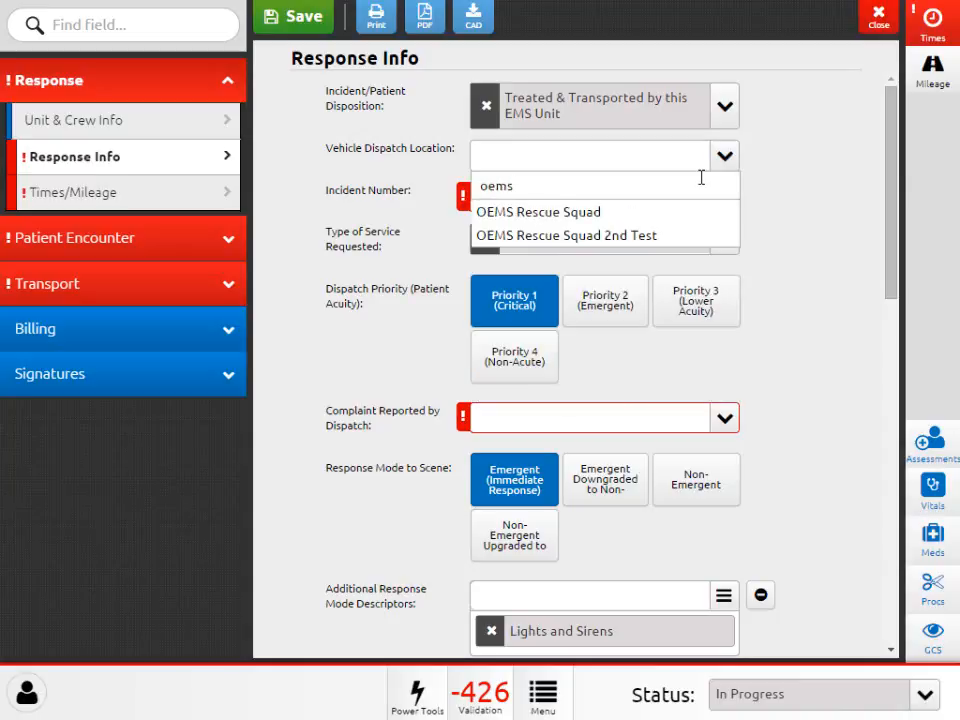
click(646, 218)
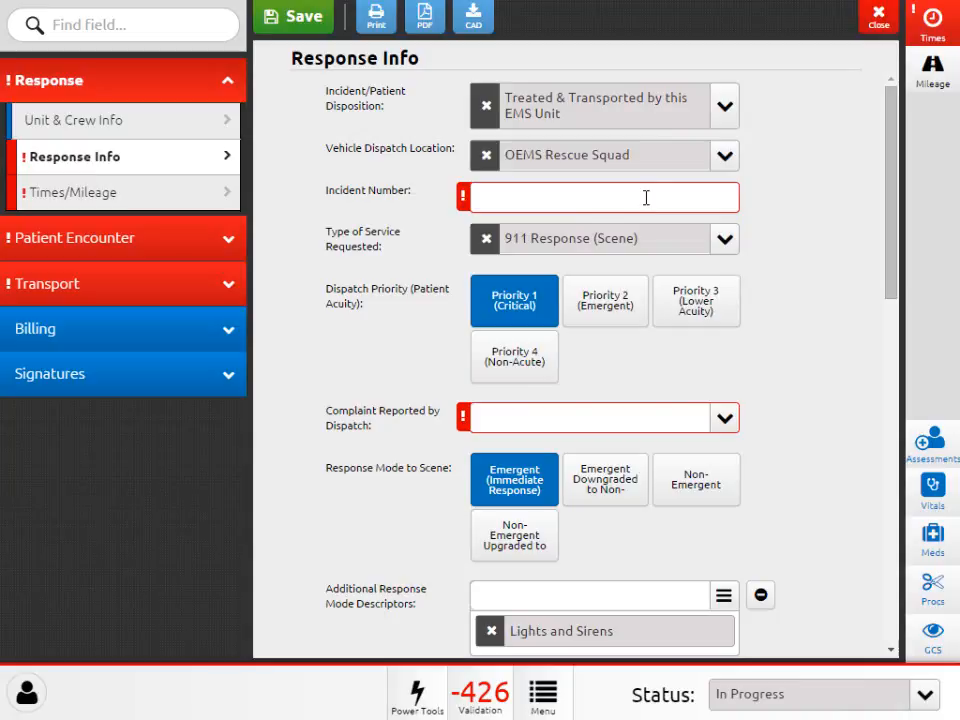
click(646, 197)
text(040120155000A)
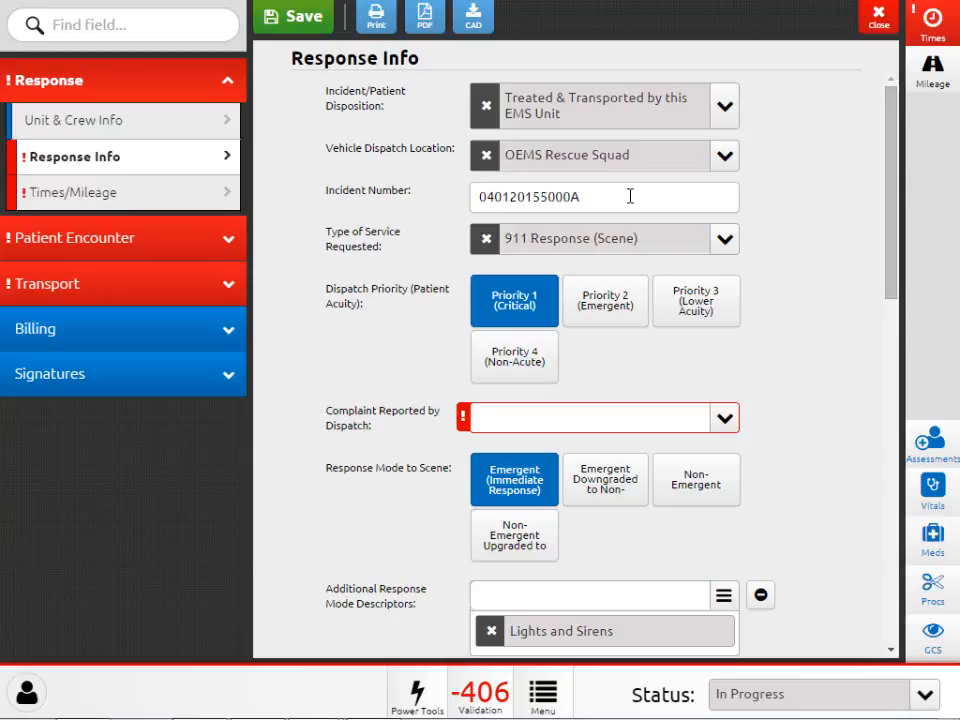
click(726, 241)
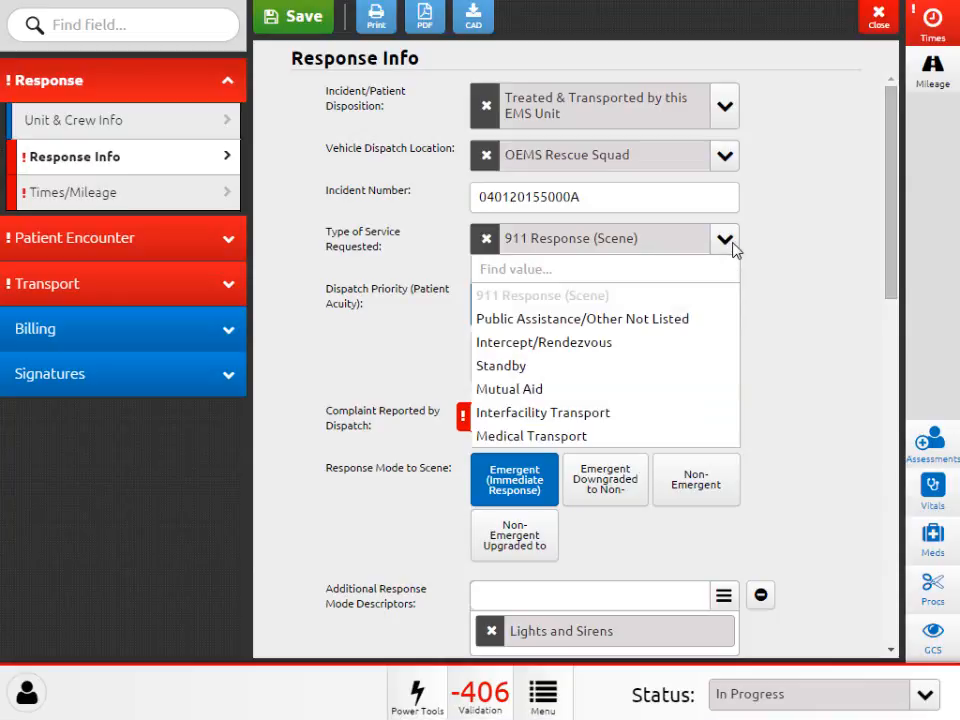
click(733, 243)
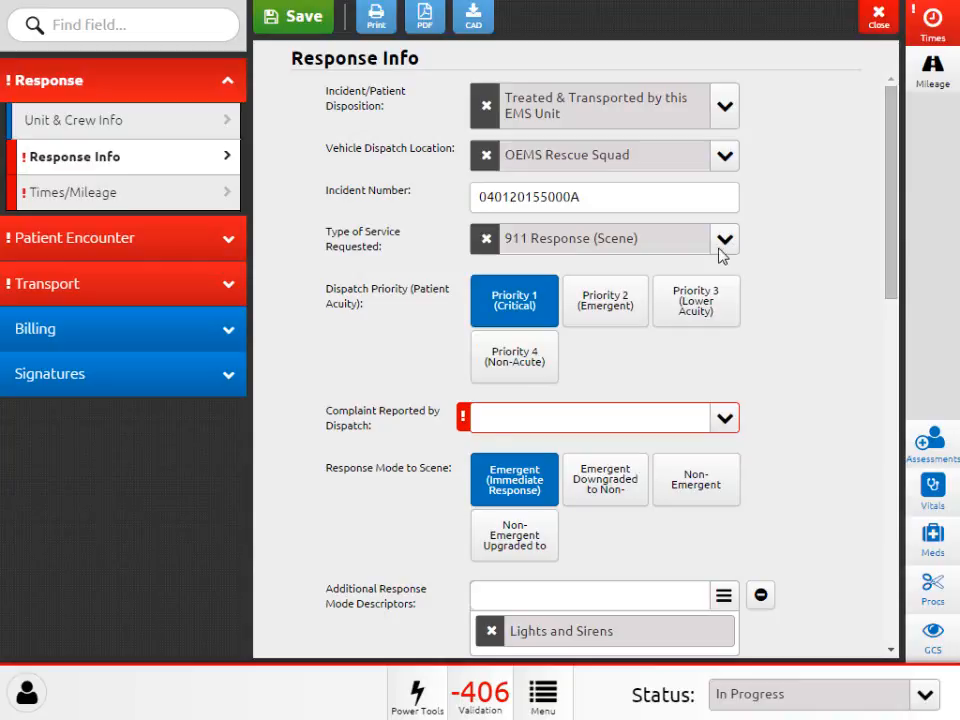
click(616, 314)
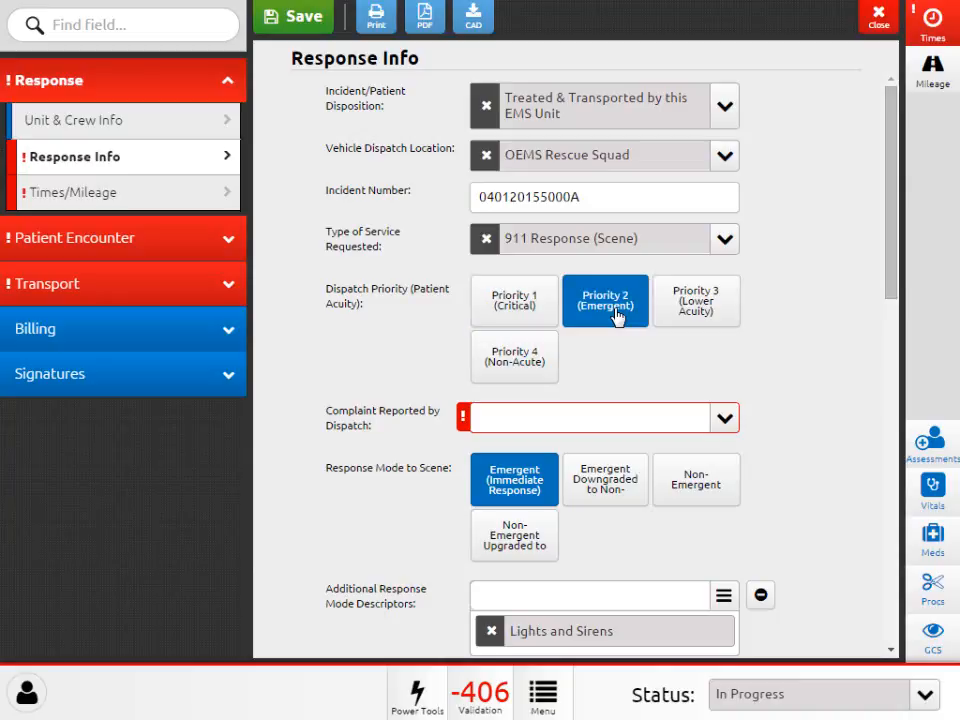
click(686, 306)
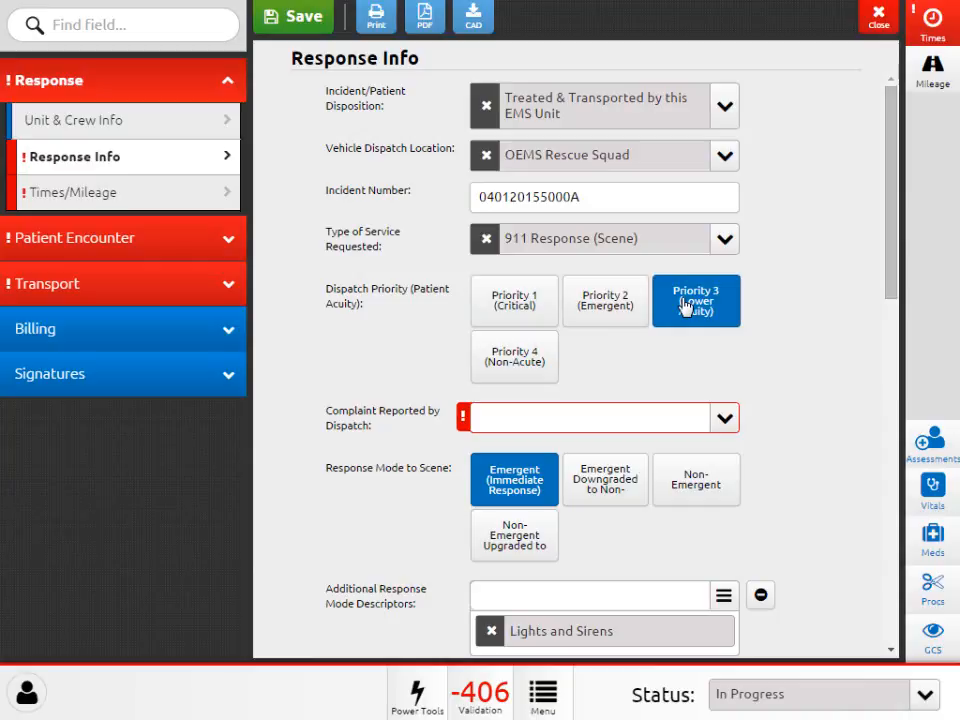
click(686, 306)
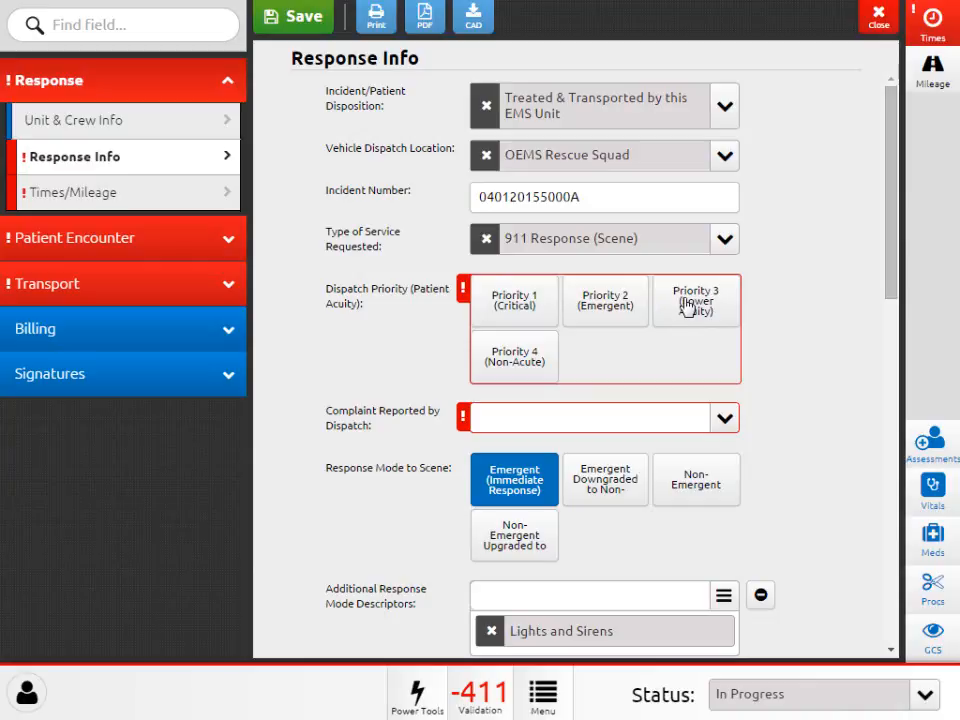
click(522, 304)
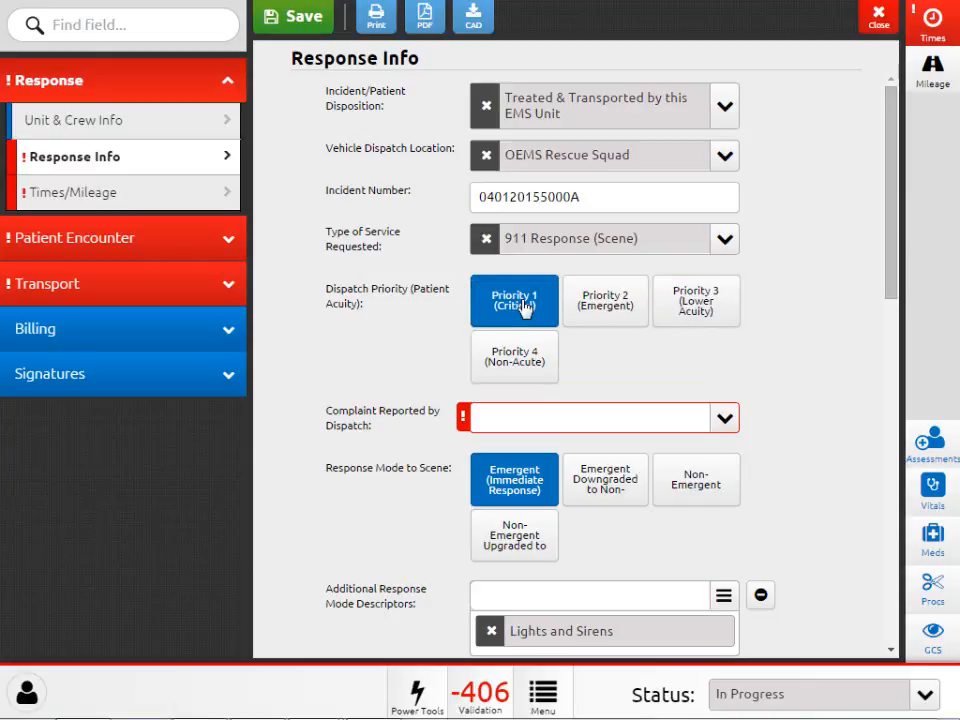
Search 'fall' and set Complaint Reported by Dispatch to Falls
click(726, 417)
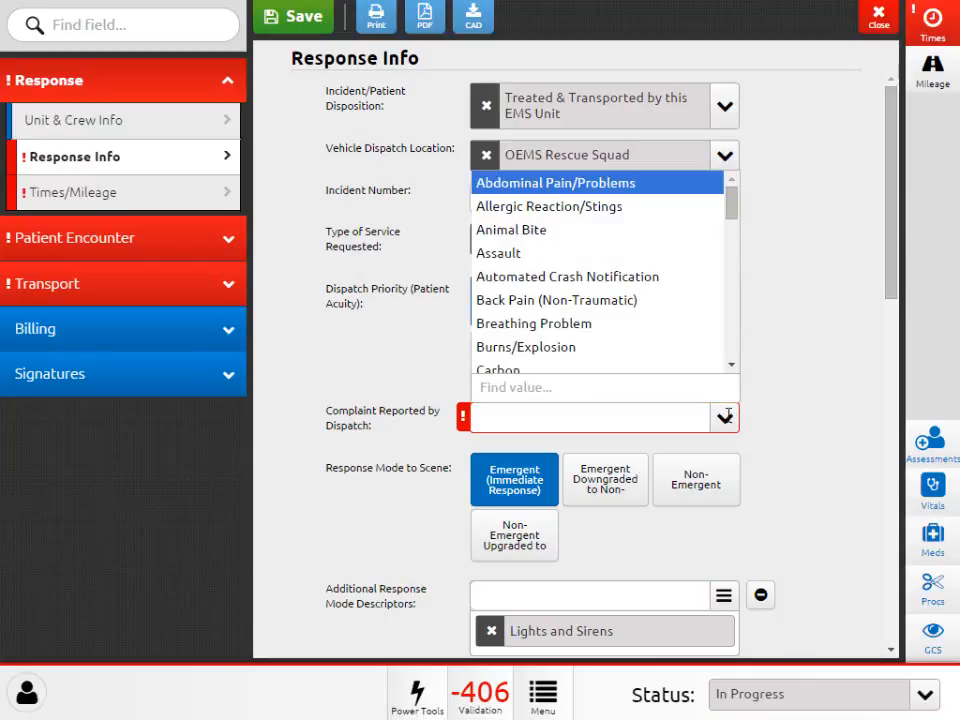
click(705, 392)
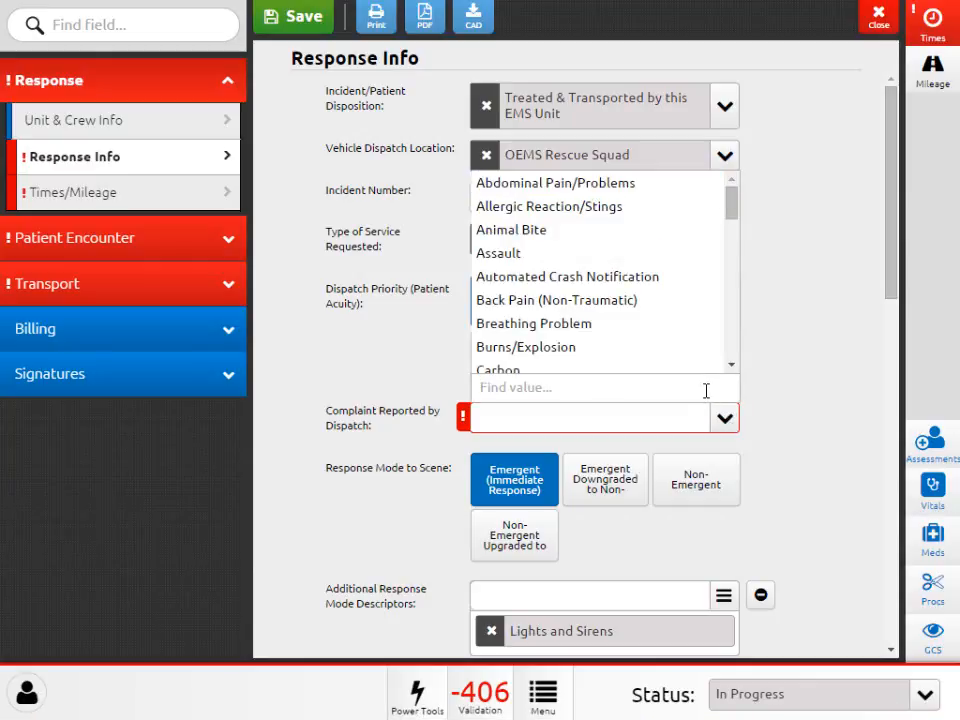
text(fall)
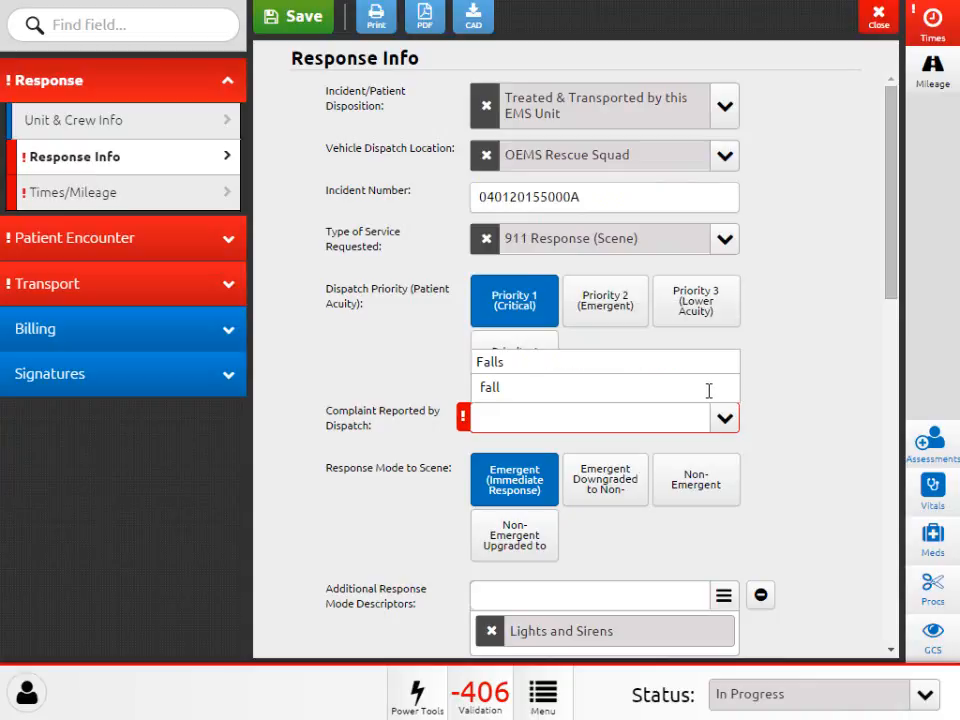
click(574, 368)
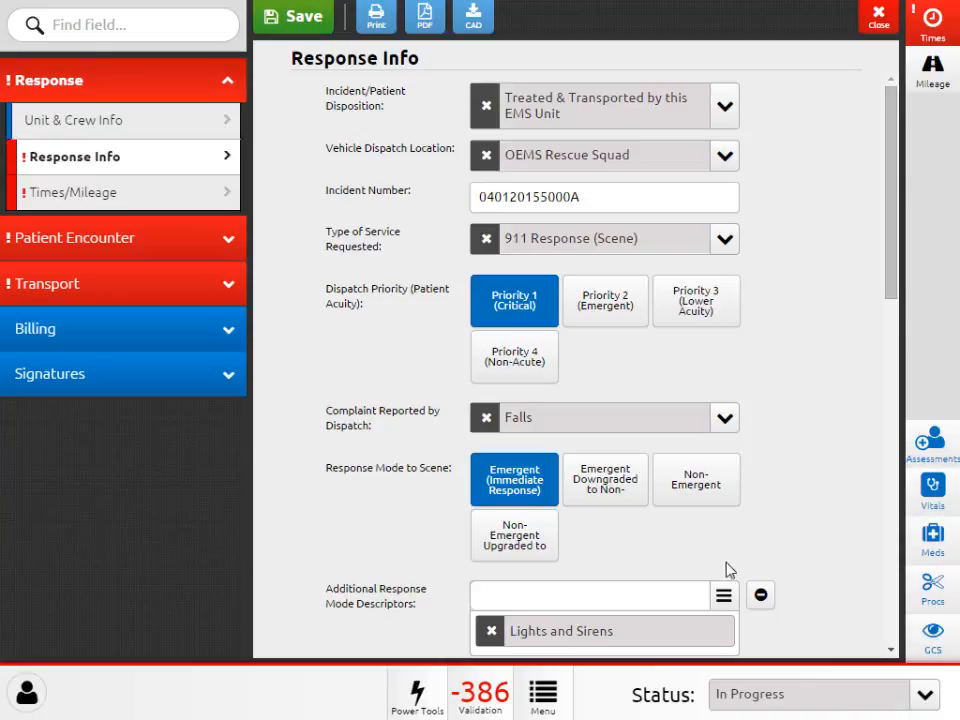
click(724, 596)
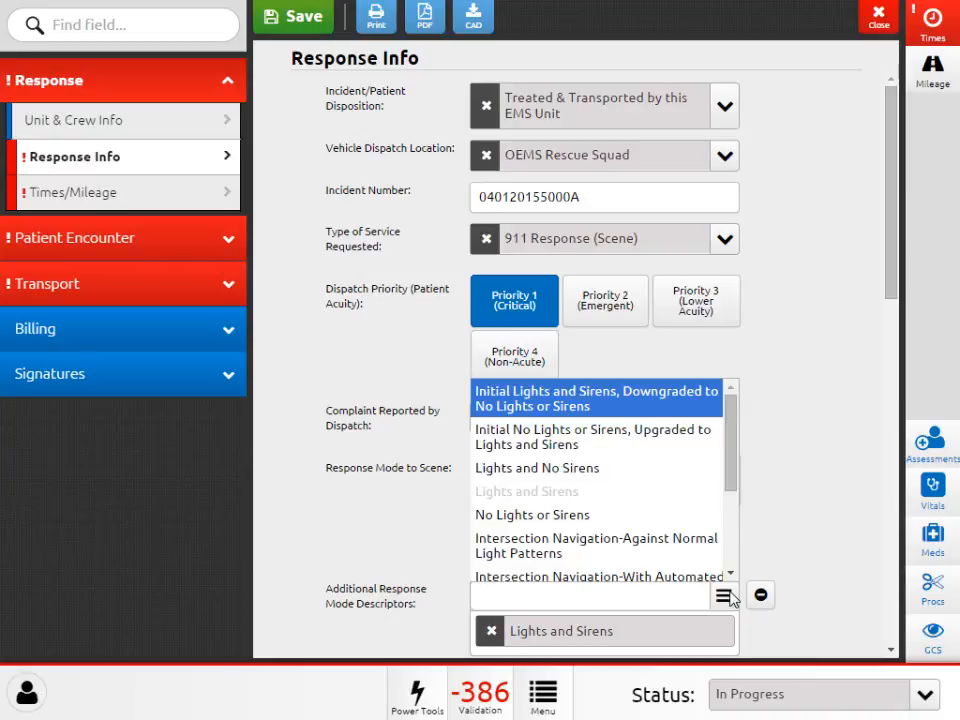
Close the Additional Response Mode Descriptors list unchanged and scroll down to Incident Location Type
click(724, 598)
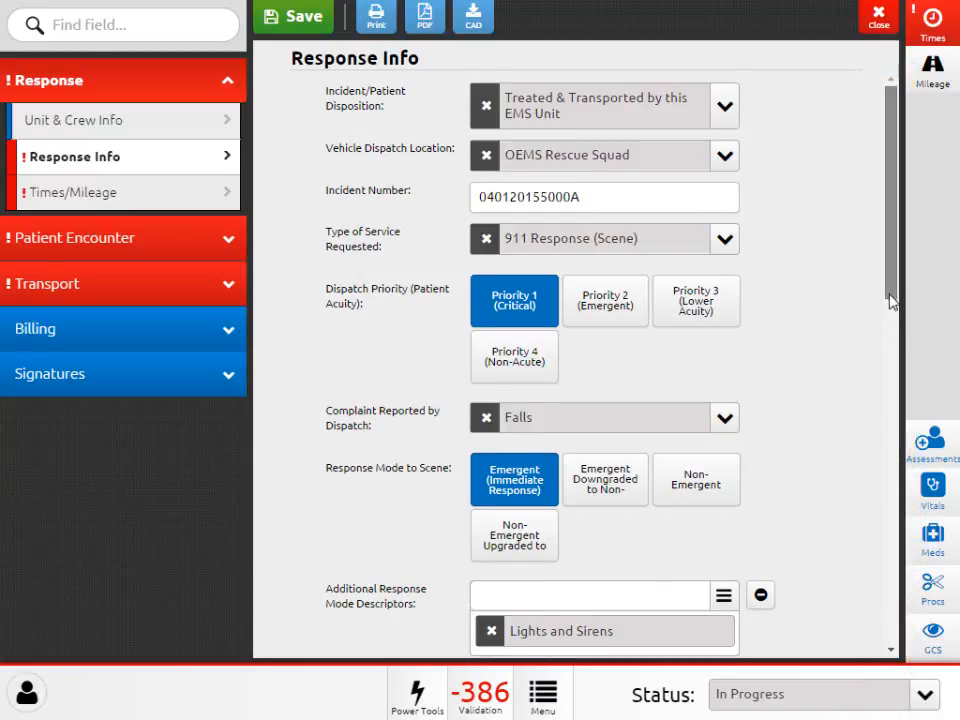
drag(893, 301, 881, 508)
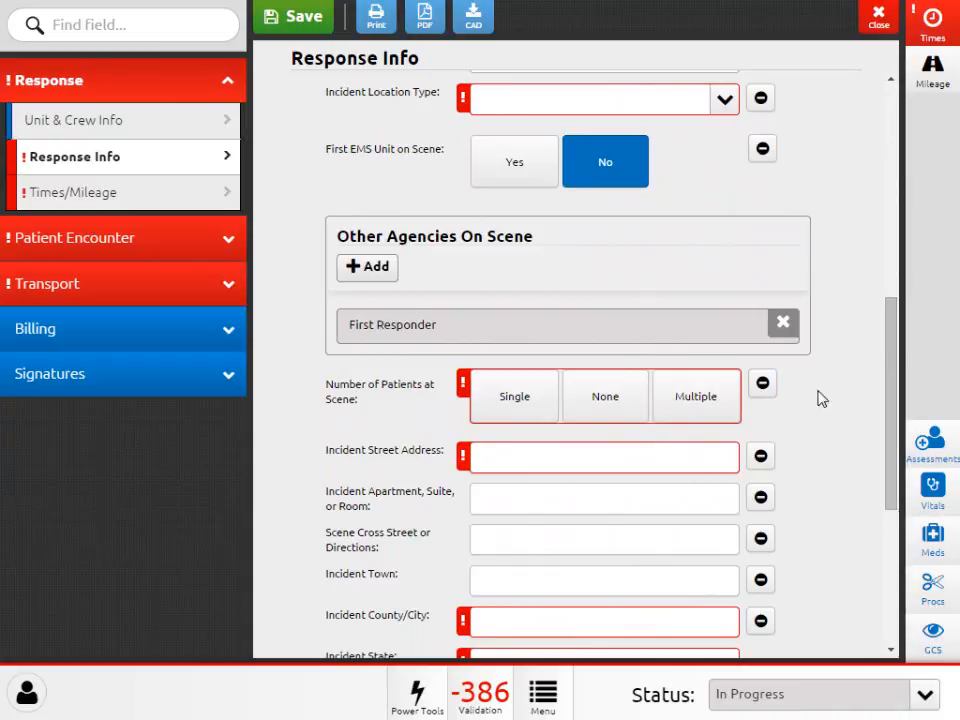
Search 'home' and set Incident Location Type to Residence - Single Family Home
click(726, 101)
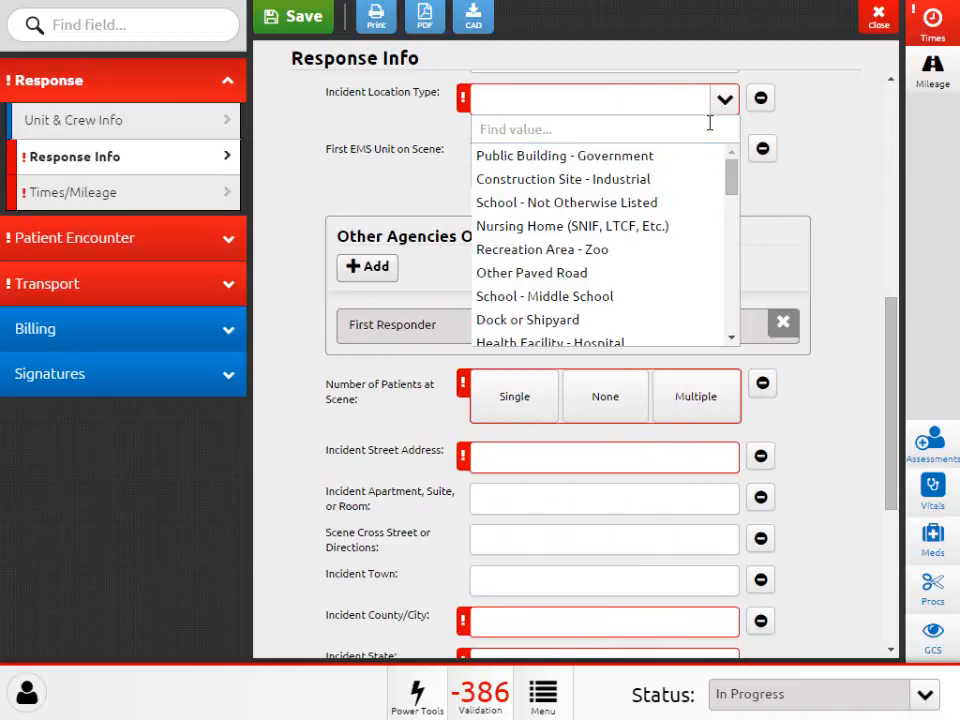
text(home)
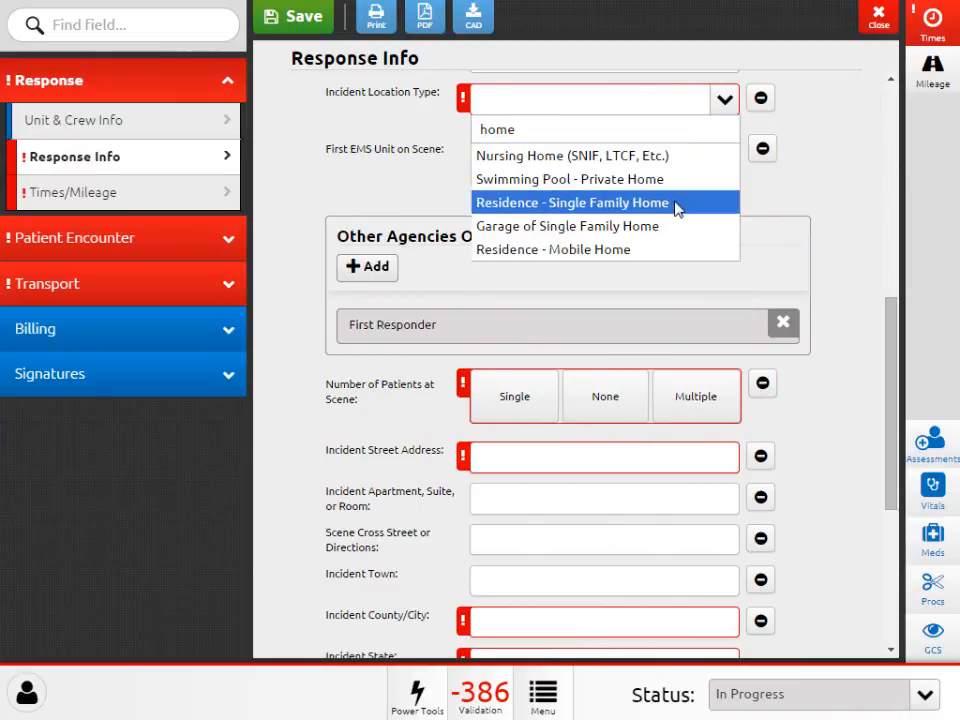
click(675, 205)
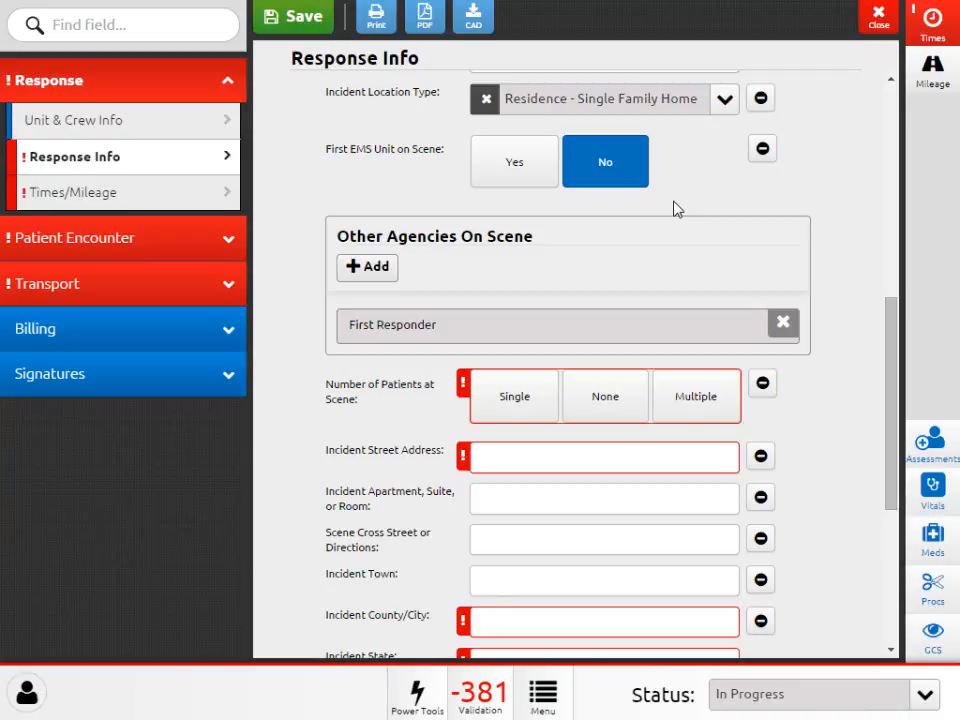
Add an Other EMS Agency entry for OEMS Rescue Squad 2nd alongside First Responder
click(577, 332)
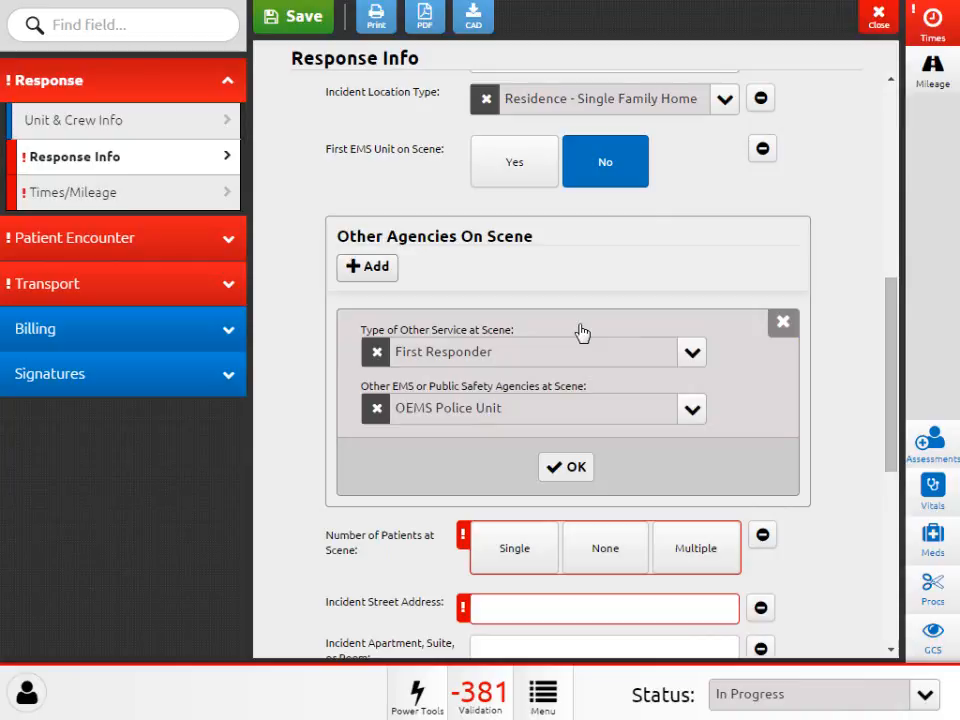
click(574, 466)
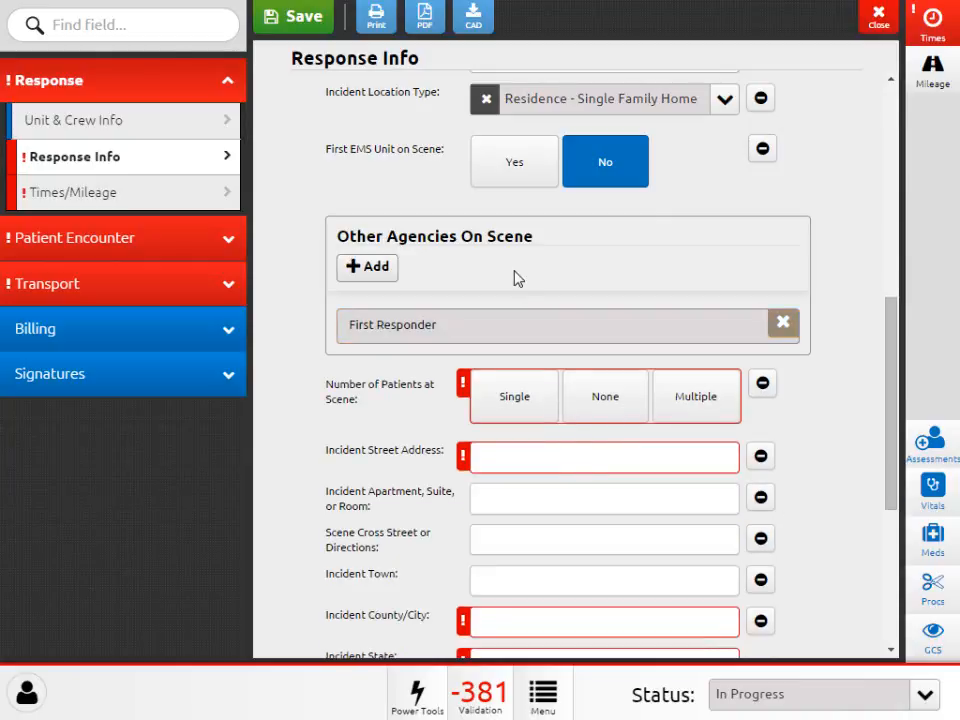
click(374, 270)
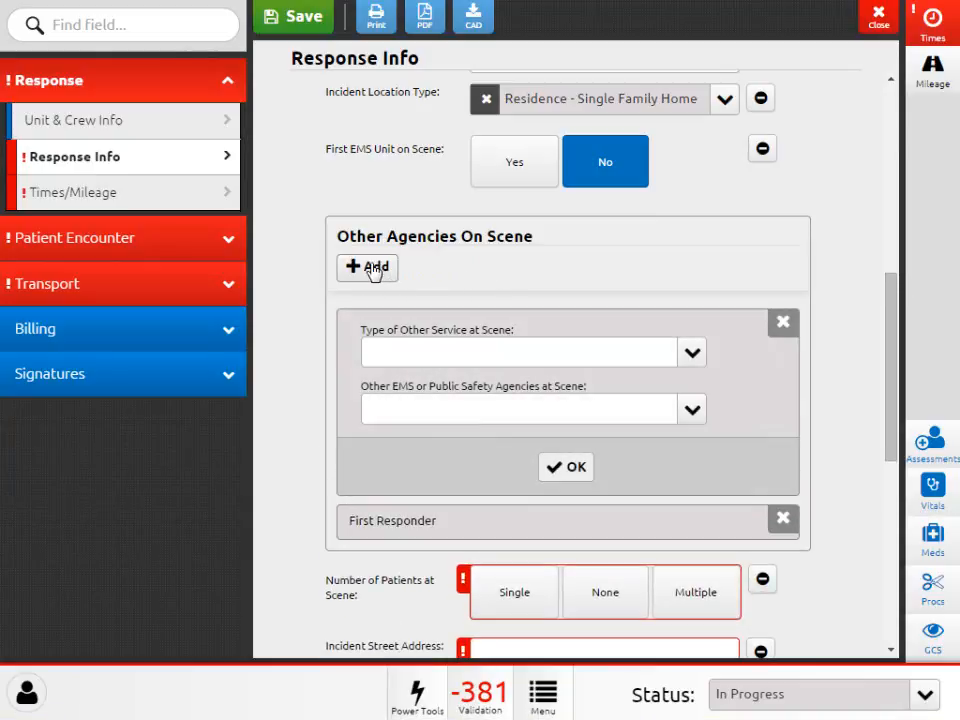
click(687, 355)
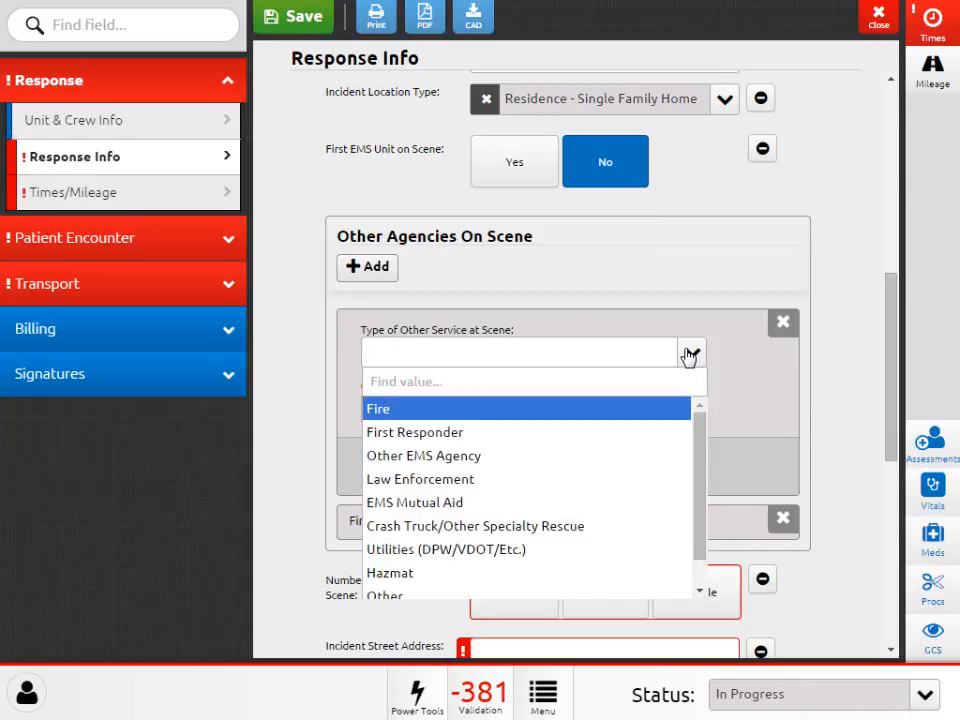
click(504, 462)
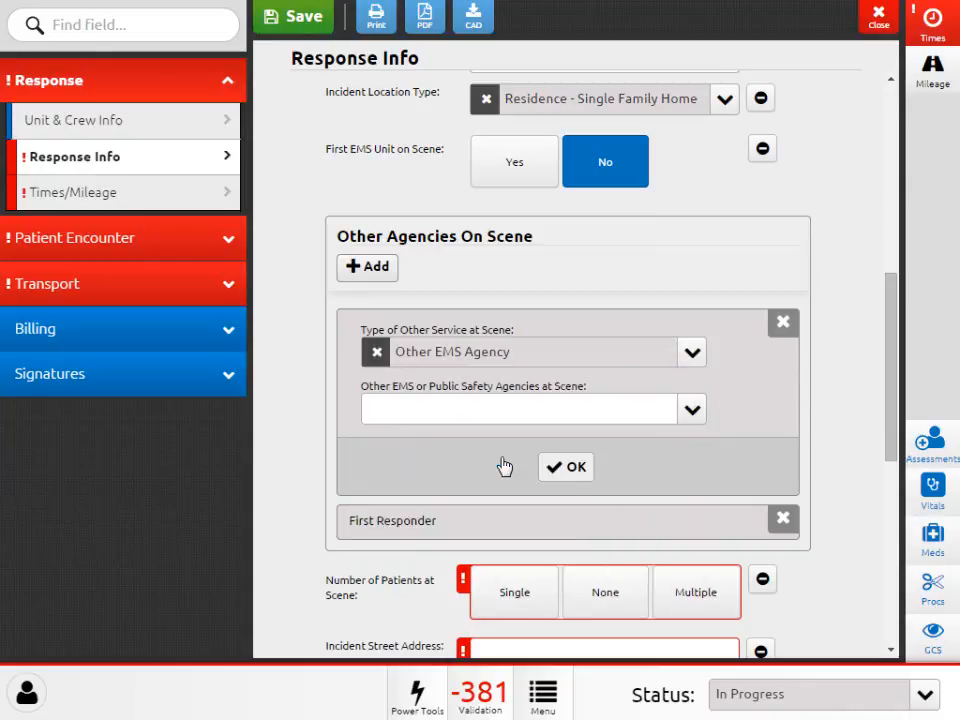
click(689, 411)
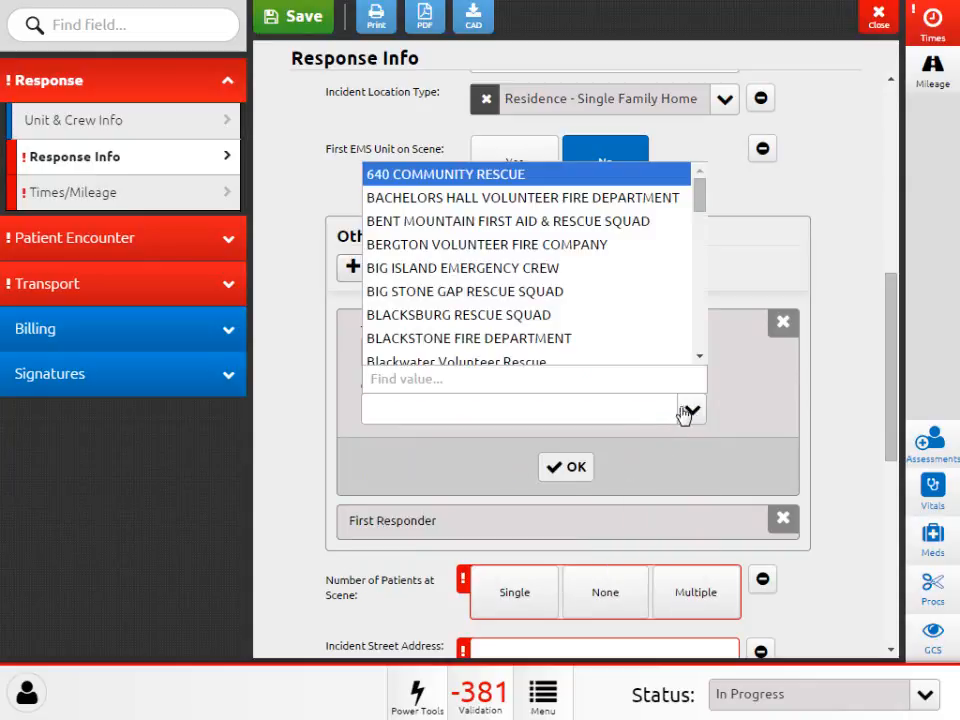
click(618, 384)
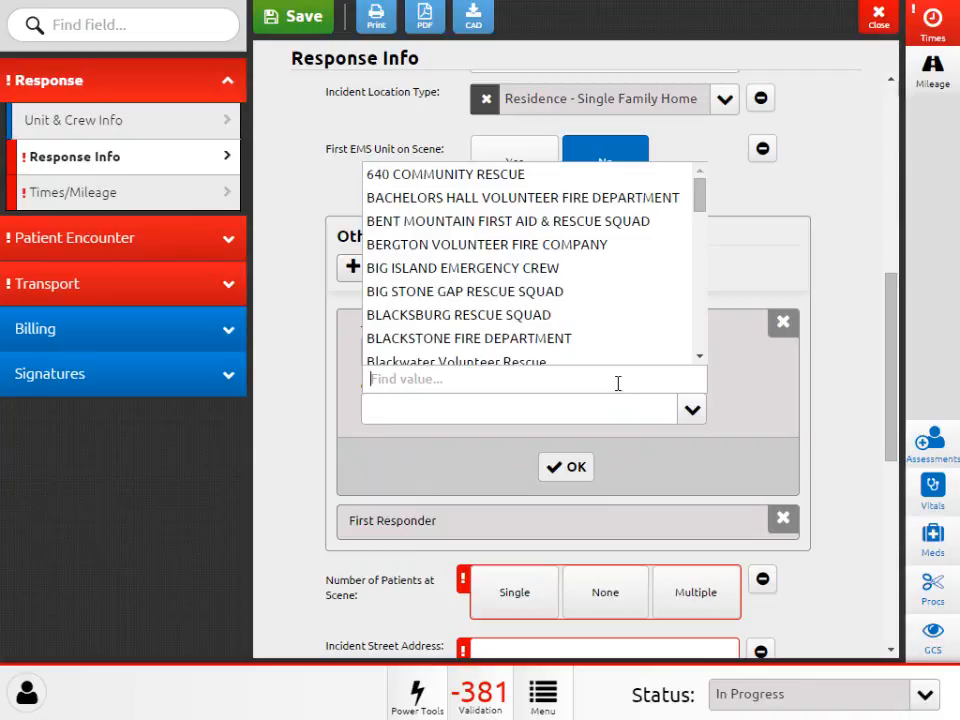
text(oems)
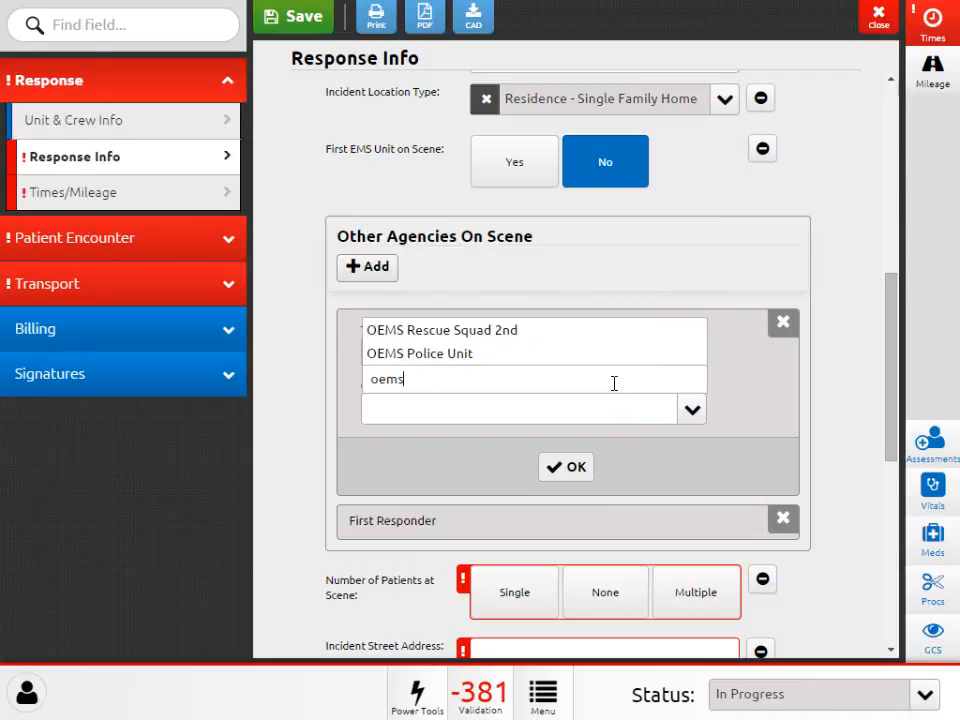
click(517, 333)
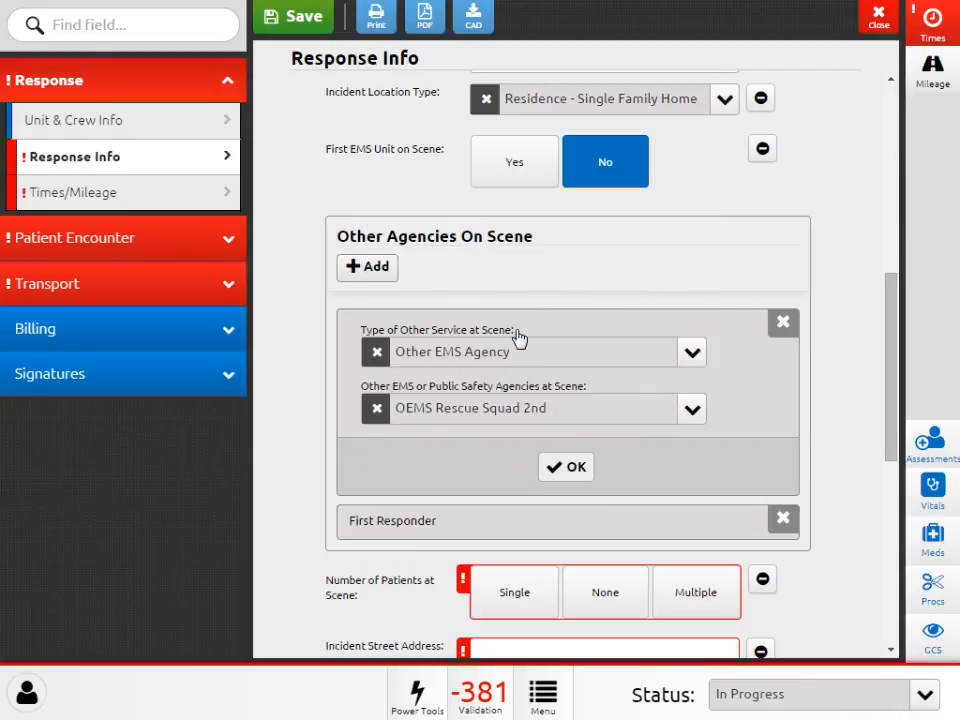
click(560, 470)
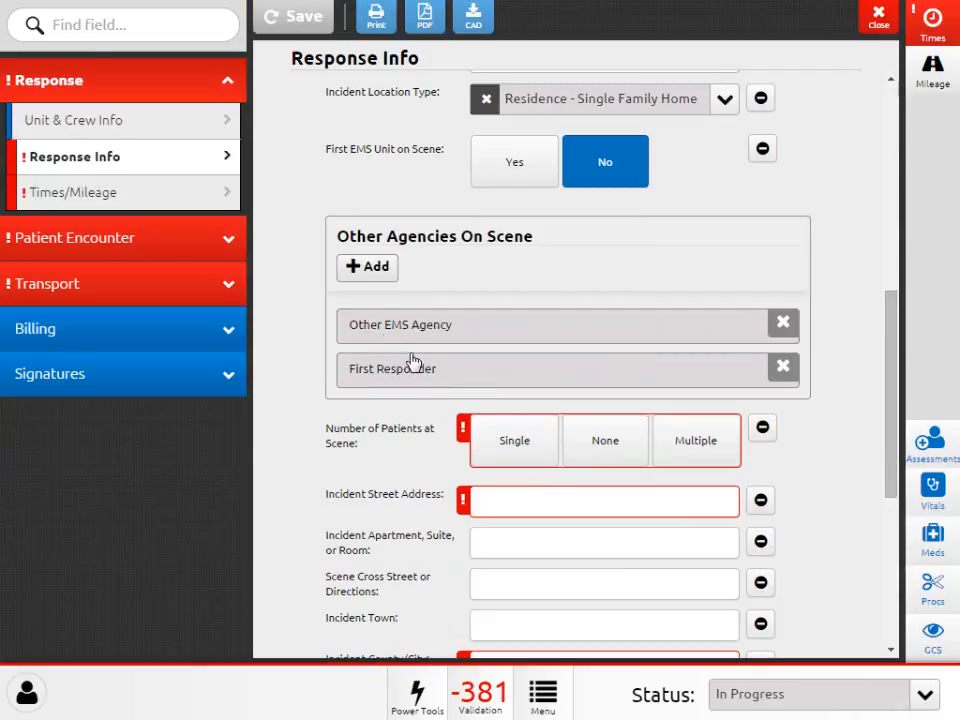
Delete the OEMS Rescue Squad 2nd entry from the Unit & Crew Info page
click(170, 131)
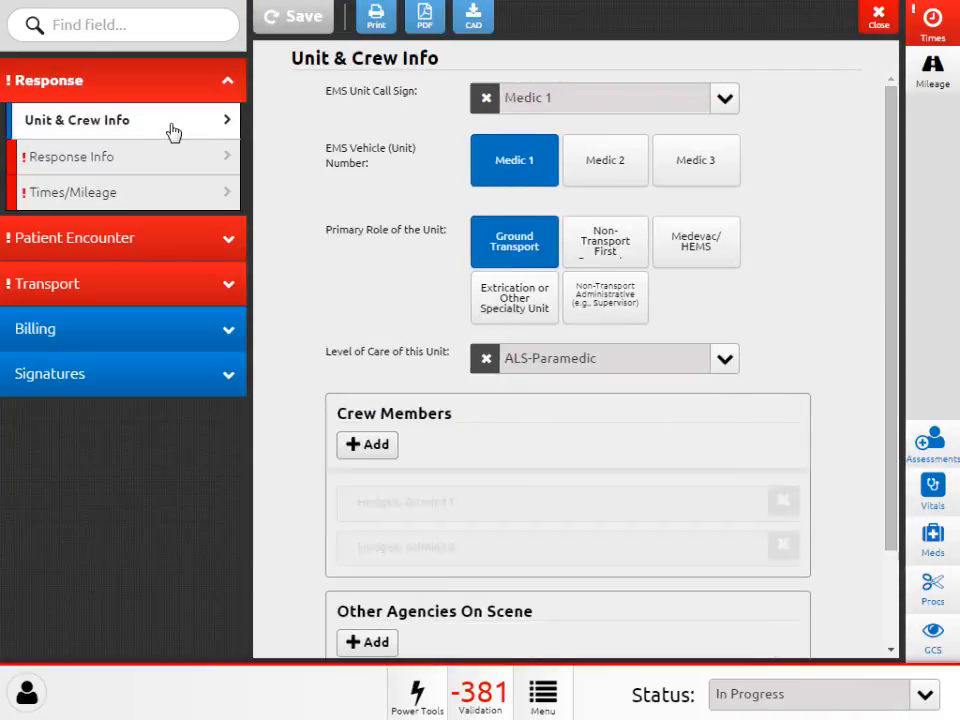
scroll(309, 268, down, 1)
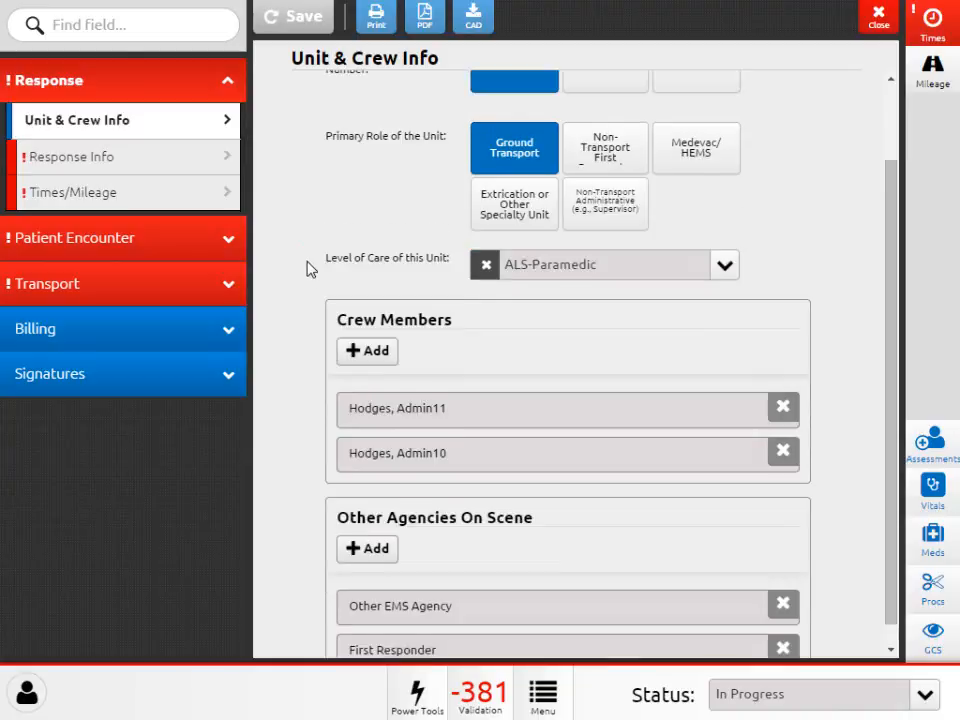
scroll(310, 269, down, 1)
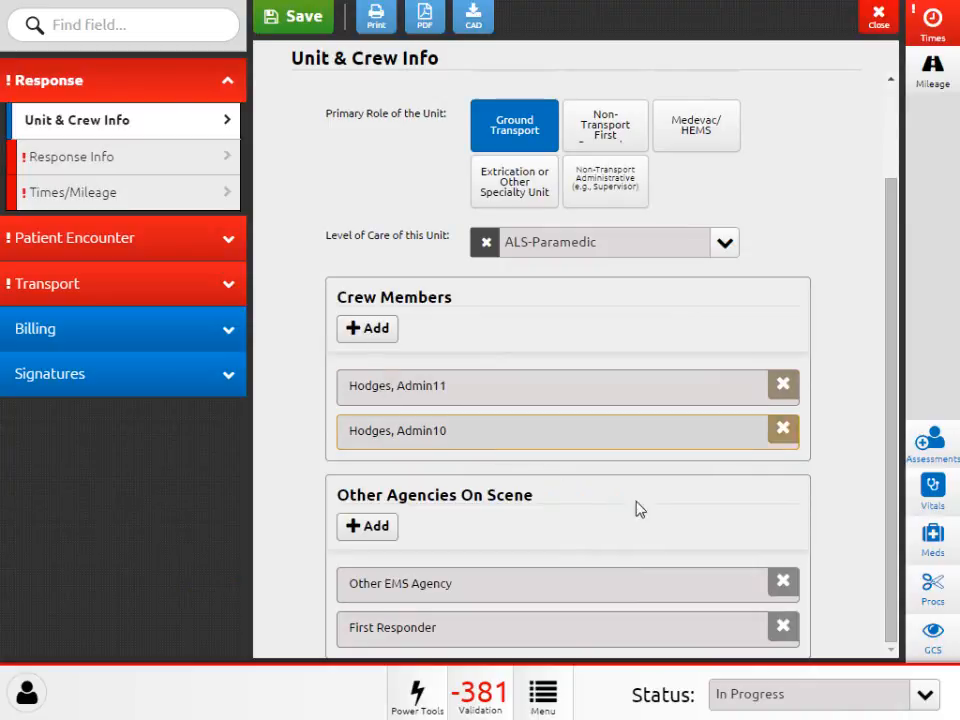
click(785, 583)
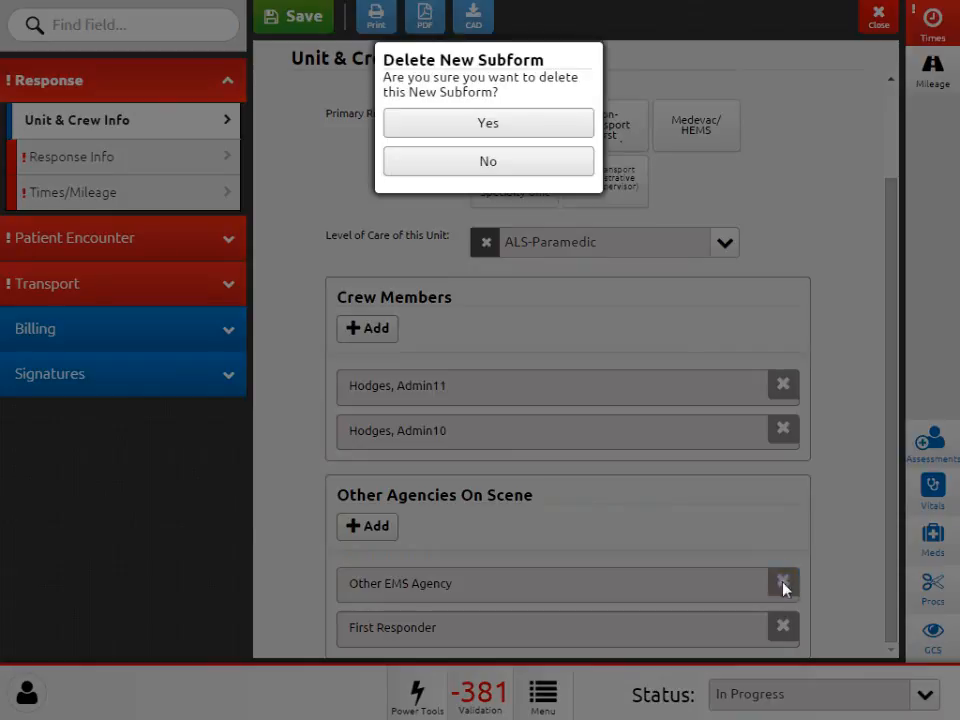
click(542, 126)
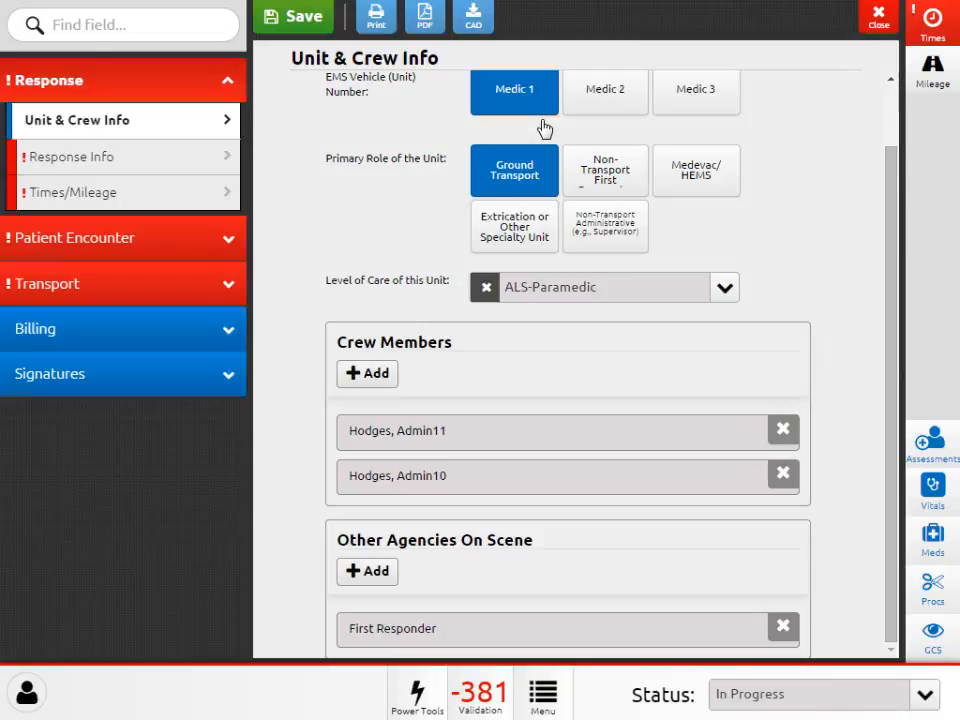
On Response Info, set Number of Patients at Scene to Single
click(215, 160)
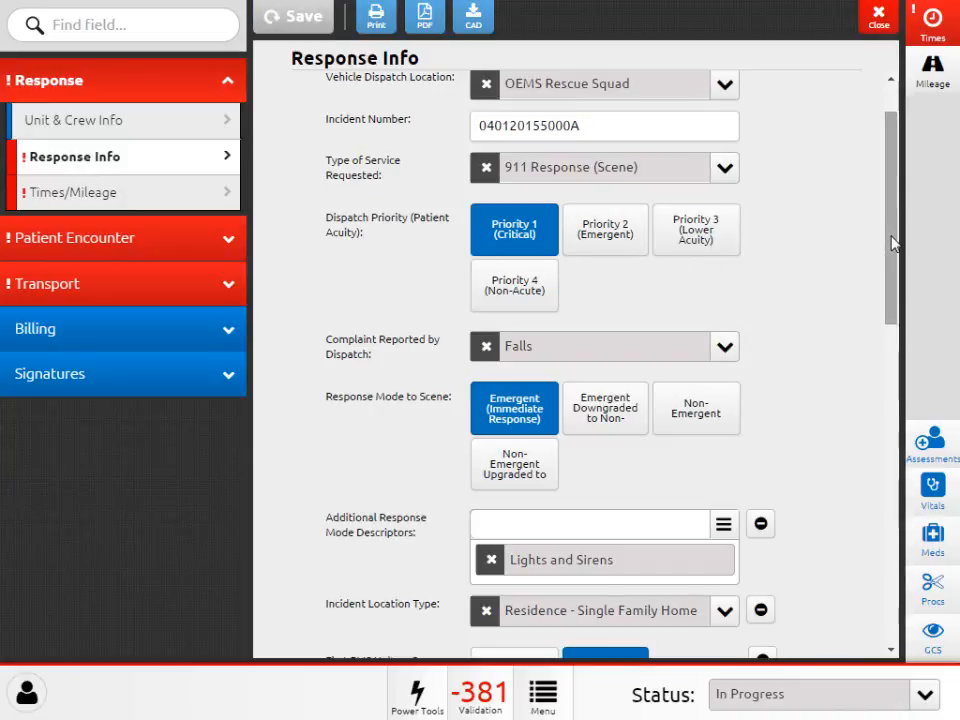
drag(893, 245, 881, 433)
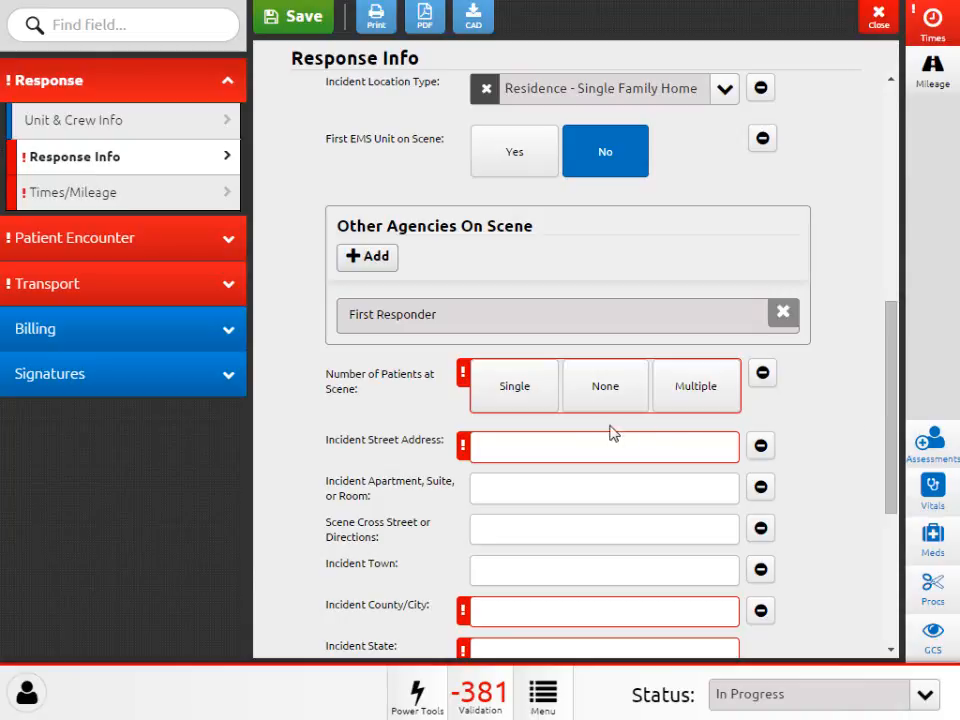
click(525, 397)
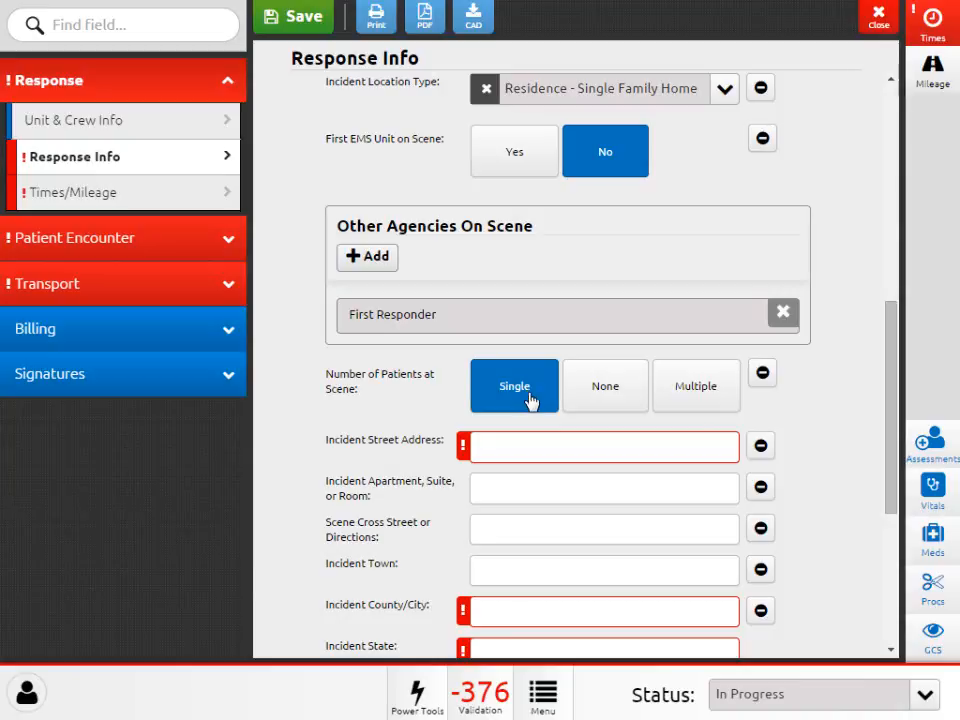
drag(890, 415, 889, 557)
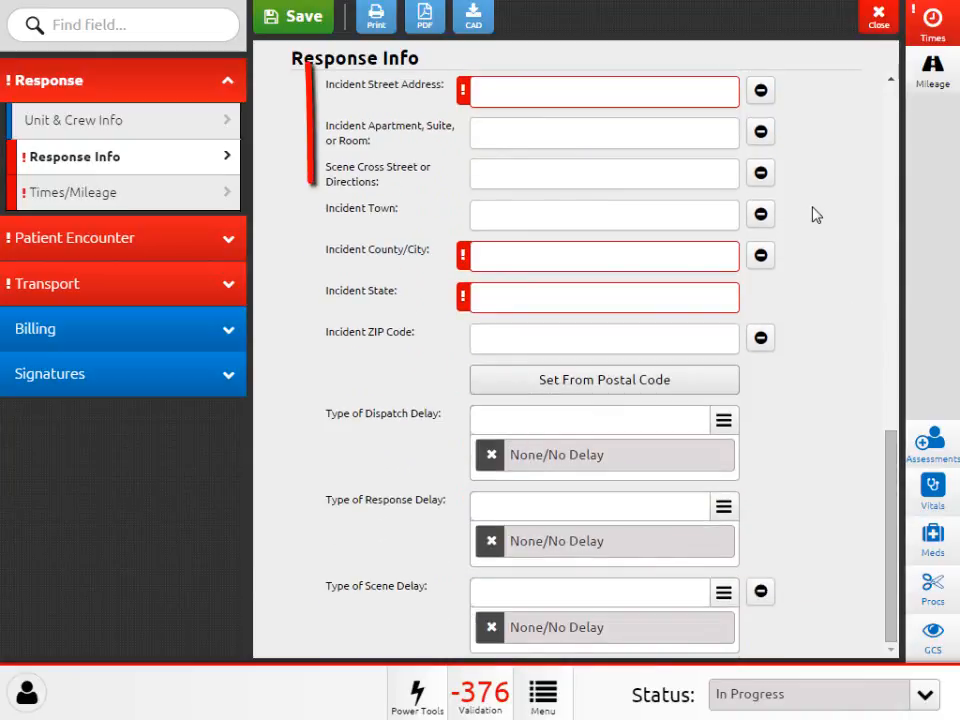
Enter 101 Main Street with ZIP 23059 and fill Glen Allen from the postal code
click(685, 95)
text(1)
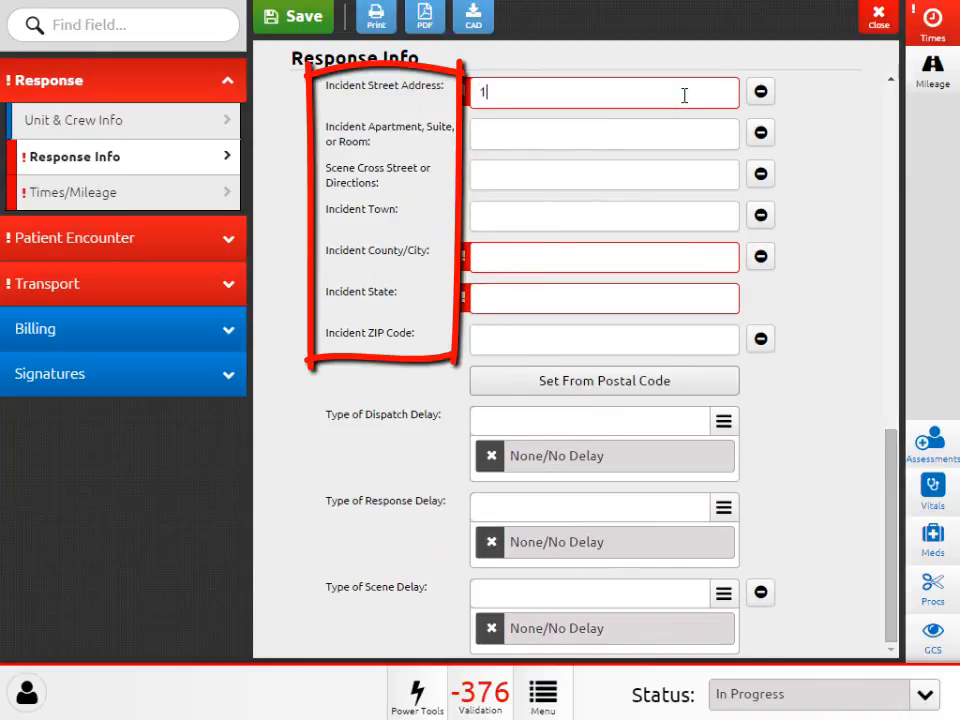
text(01 Ma)
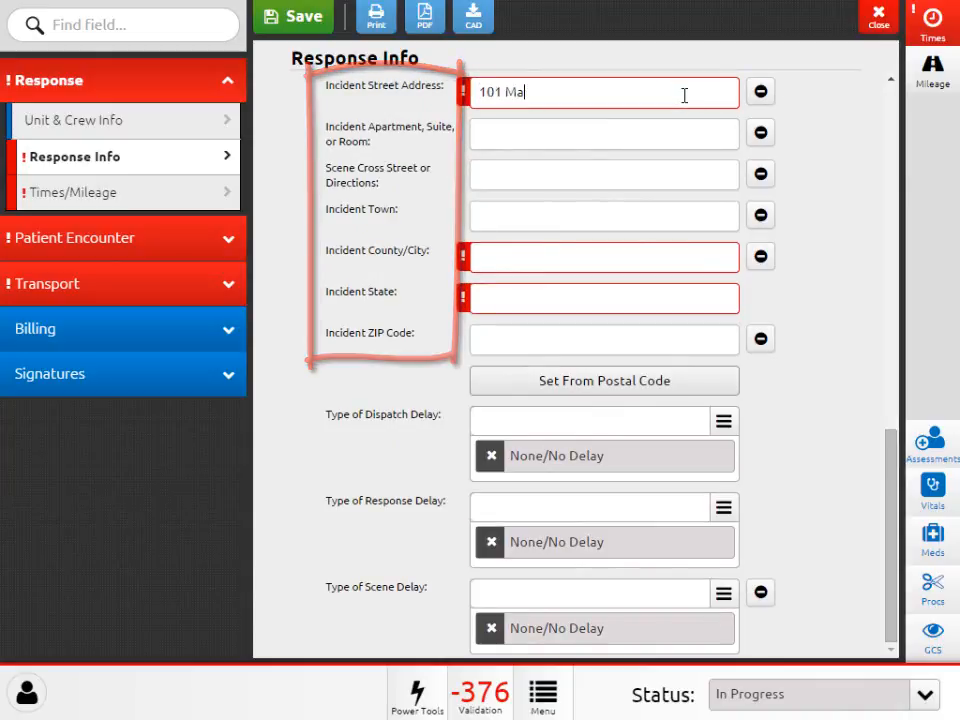
text(in Street)
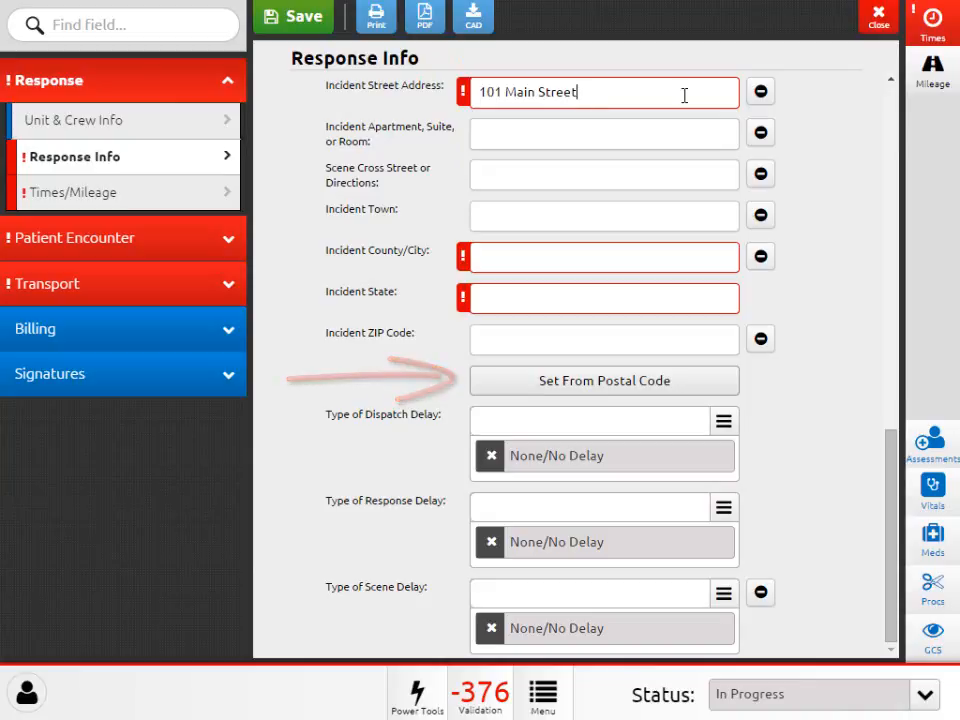
click(597, 336)
text(23059)
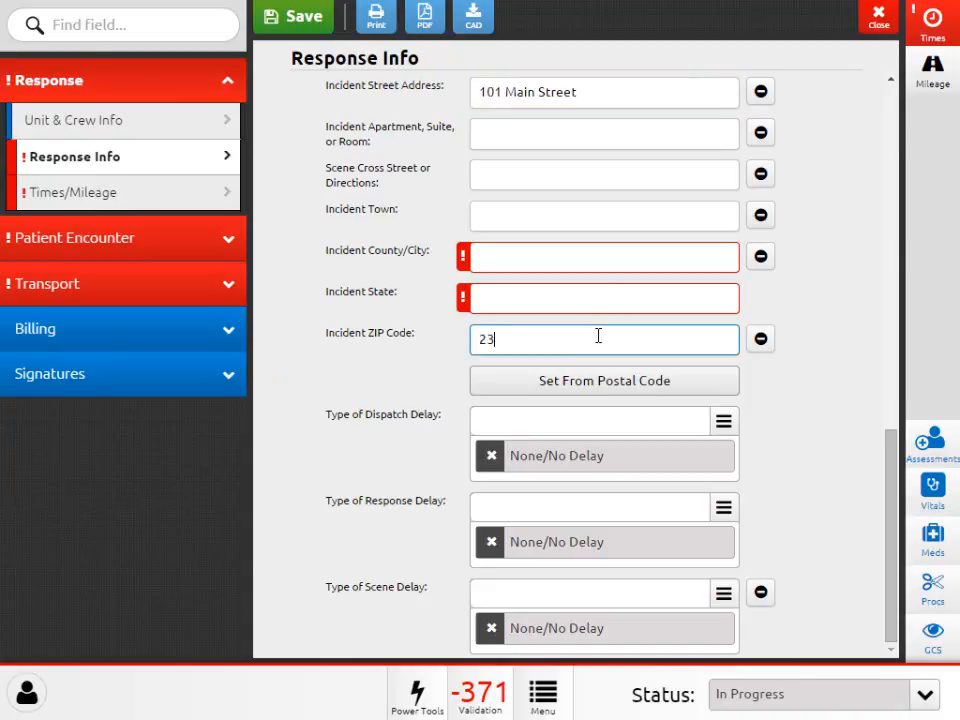
click(608, 388)
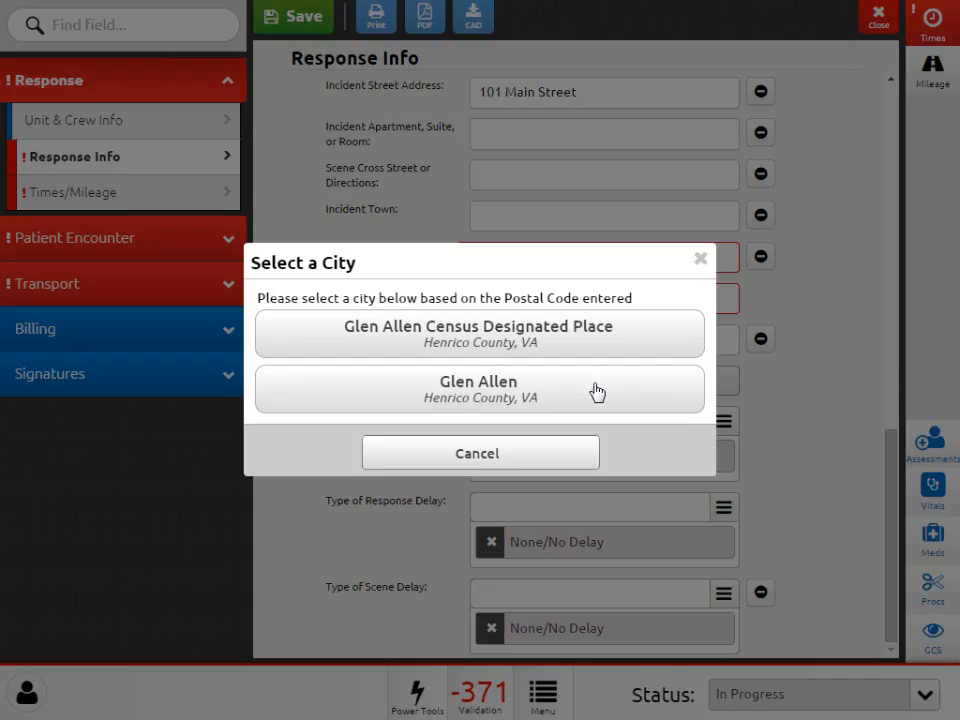
click(597, 391)
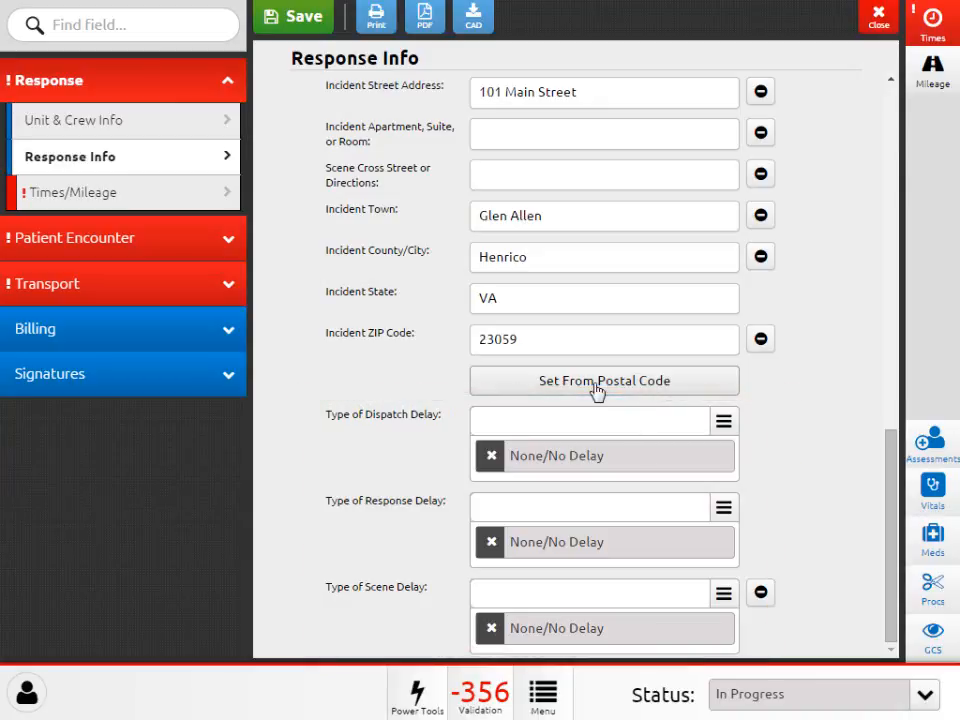
Review the dispatch, response and scene delay lists, leaving each at None/No Delay
click(725, 424)
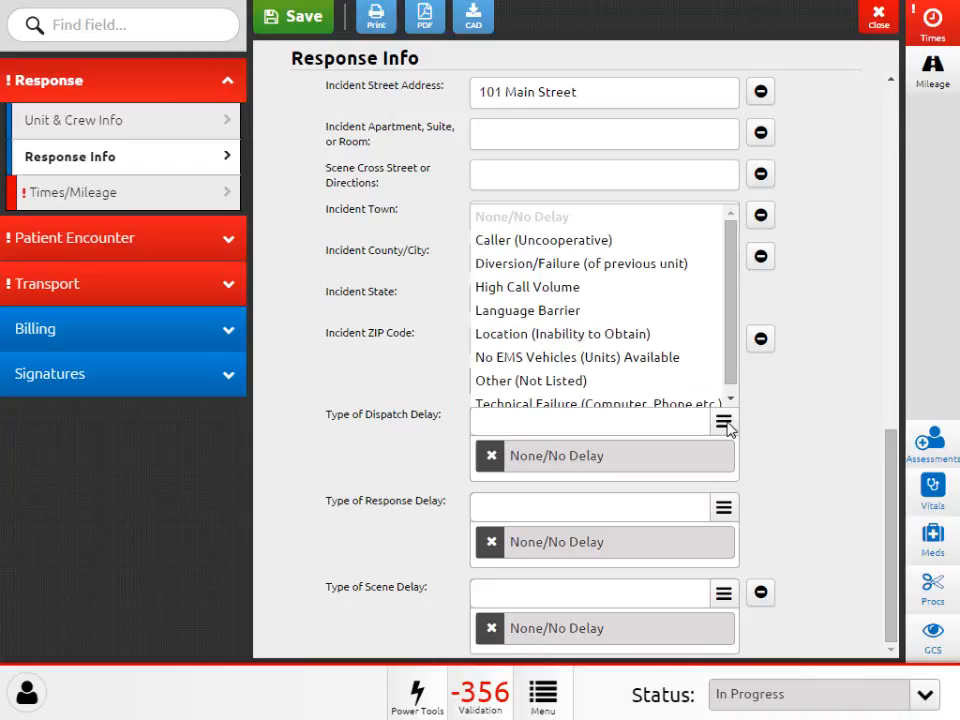
click(725, 424)
click(725, 509)
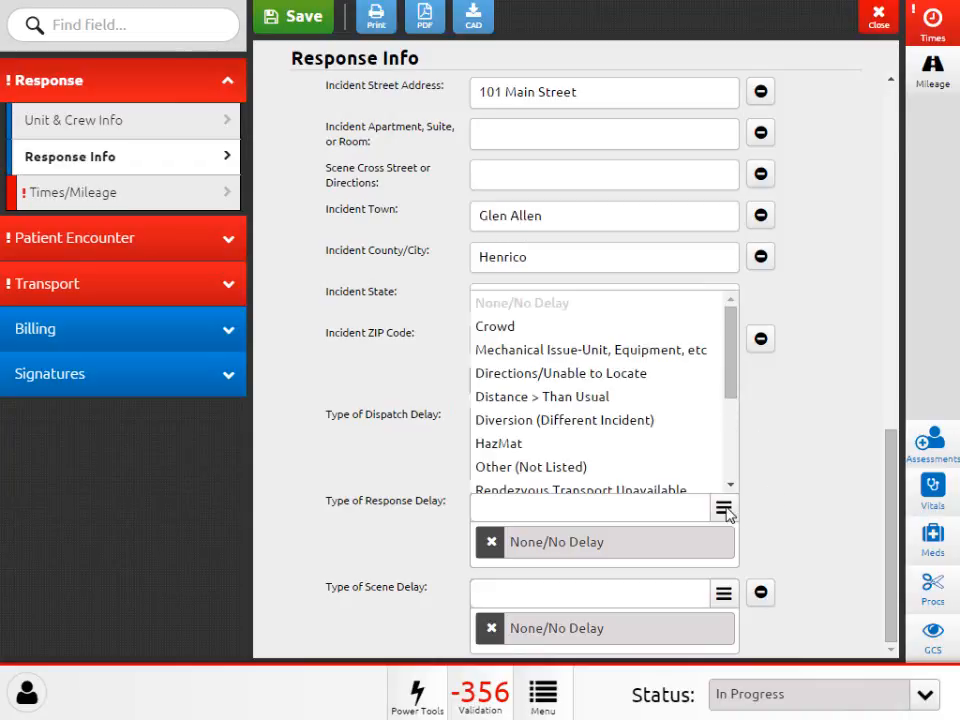
click(724, 509)
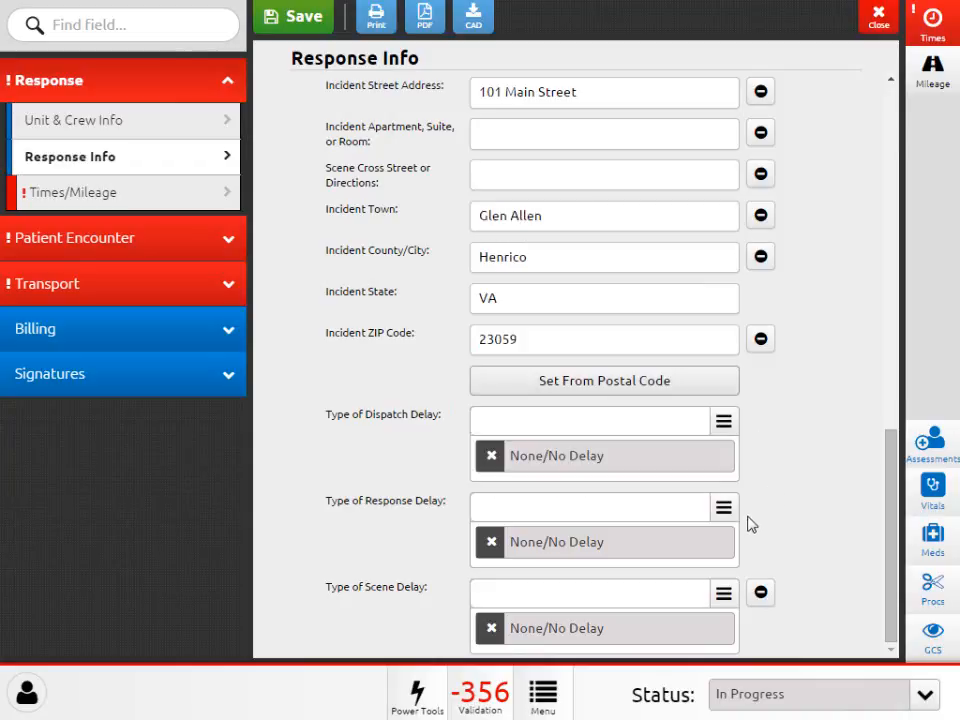
click(724, 595)
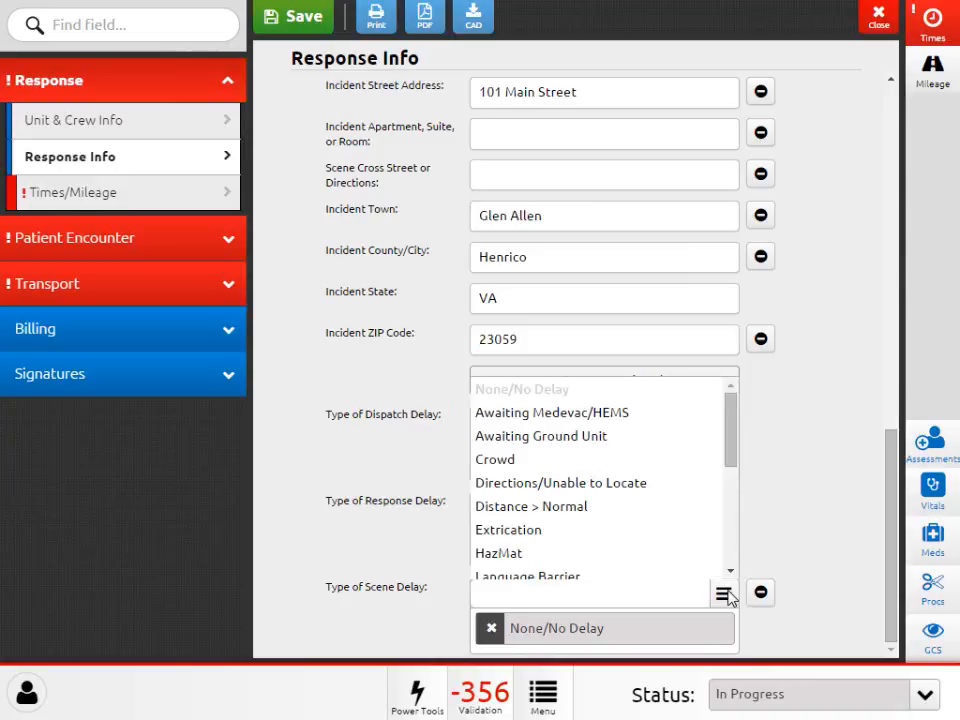
click(724, 595)
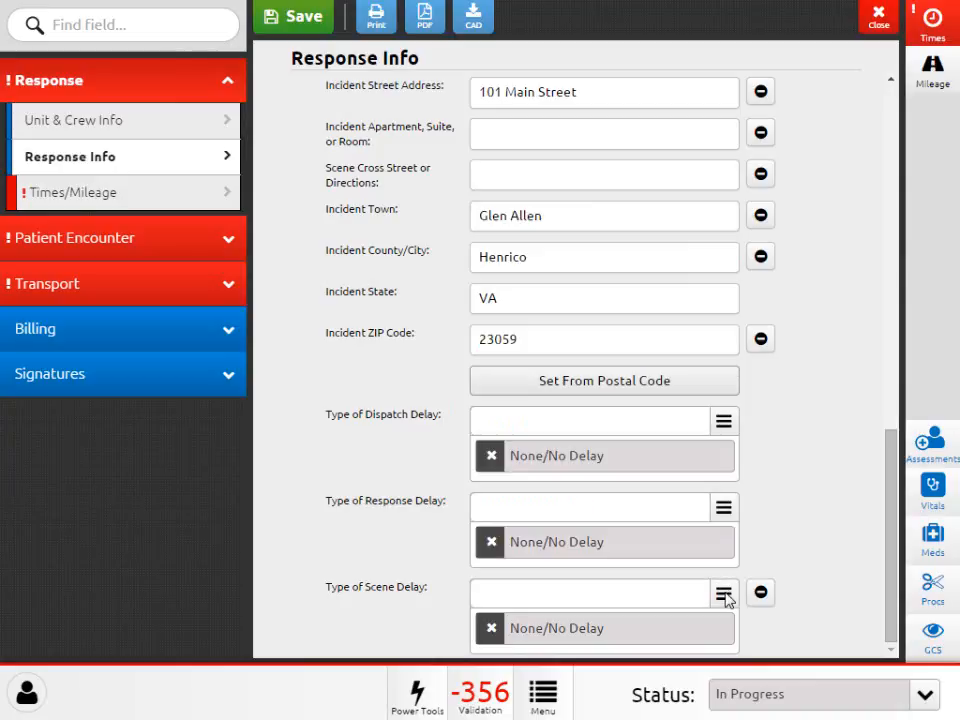
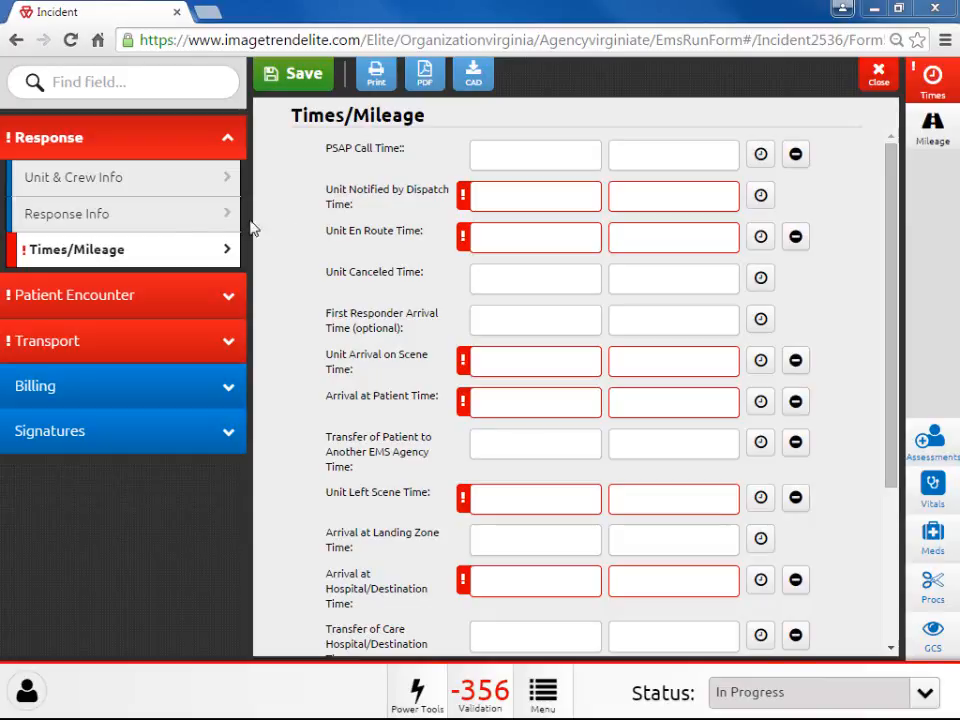
Try disposition Canceled Prior to Arrival, then restore Treated & Transported by this EMS Unit
click(200, 219)
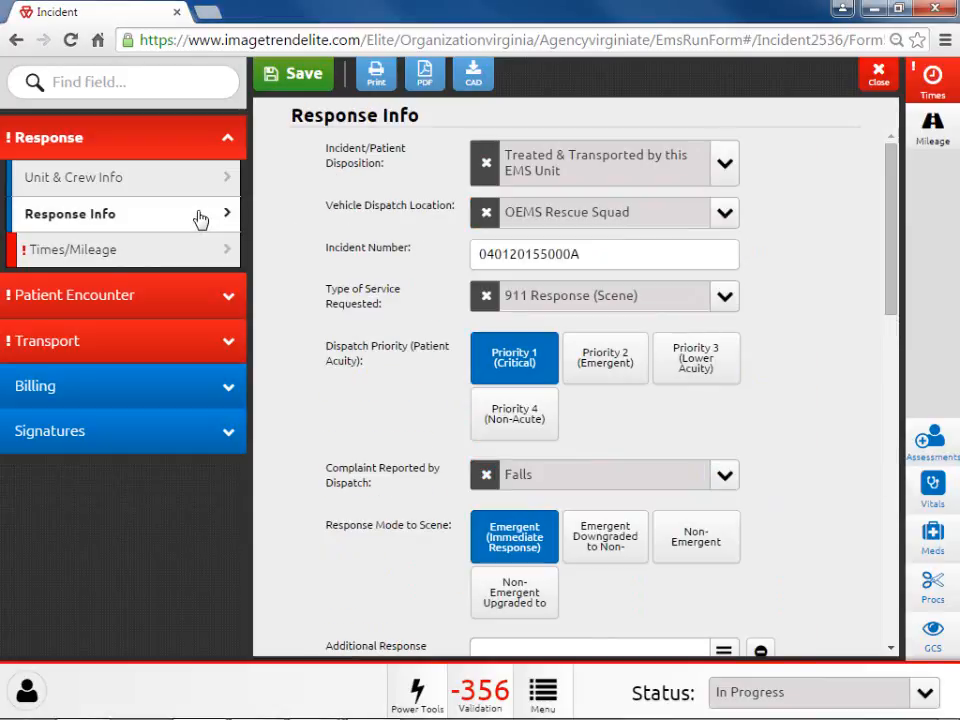
click(722, 170)
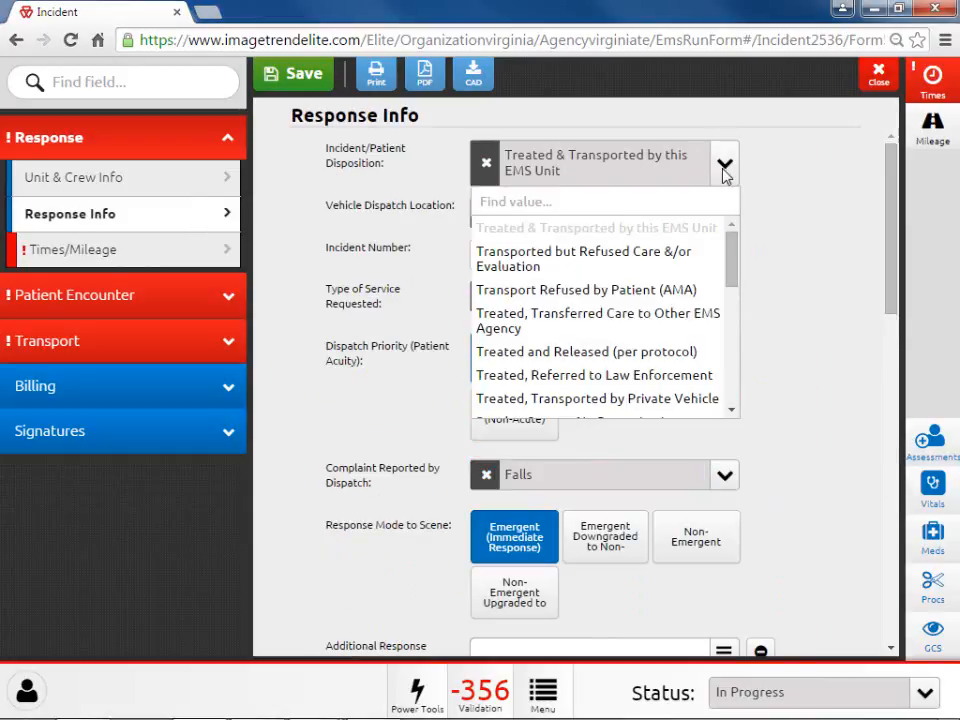
drag(735, 270, 730, 356)
click(546, 304)
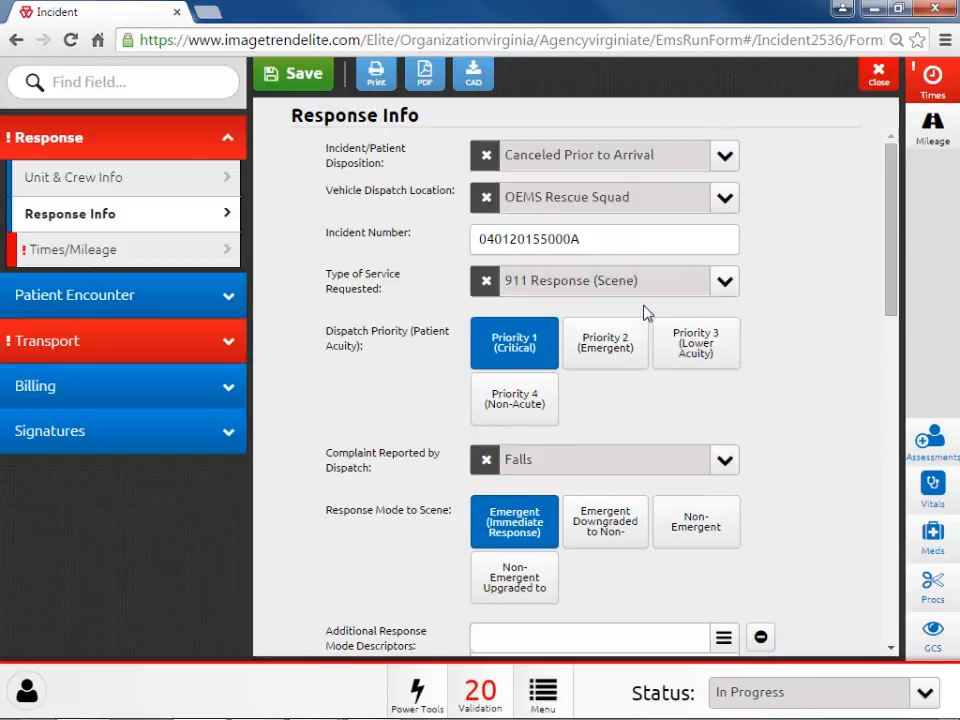
click(215, 253)
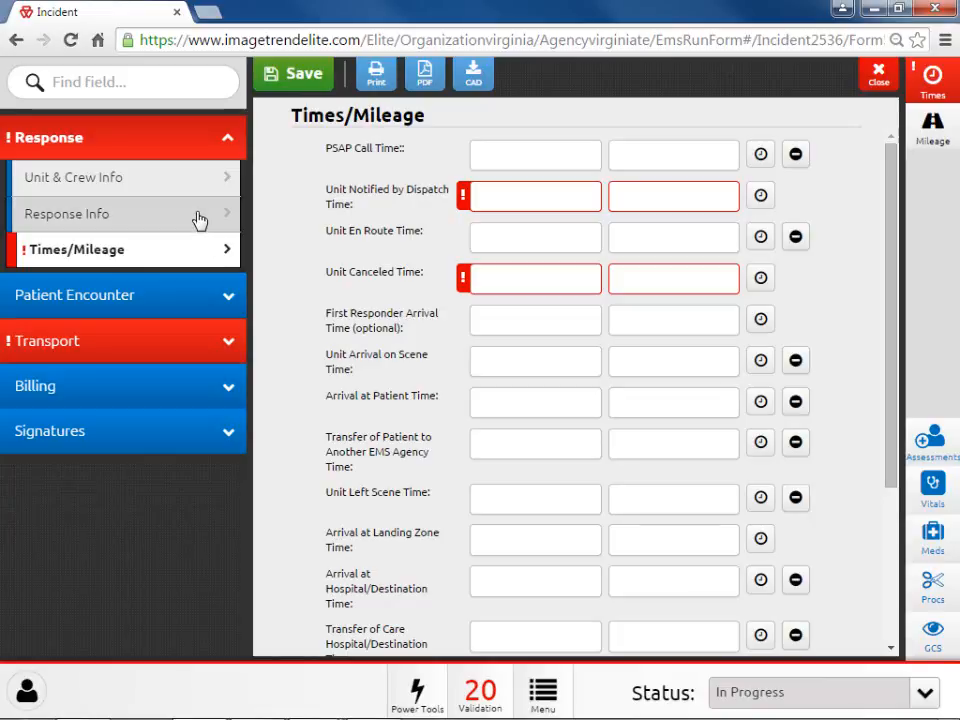
click(199, 220)
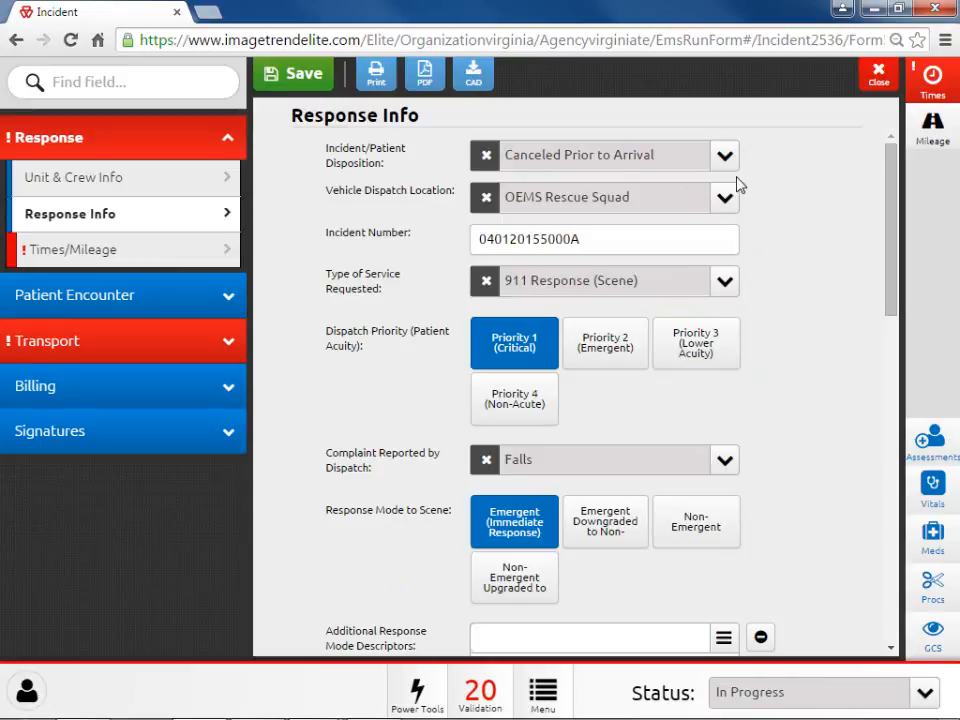
click(725, 162)
click(670, 214)
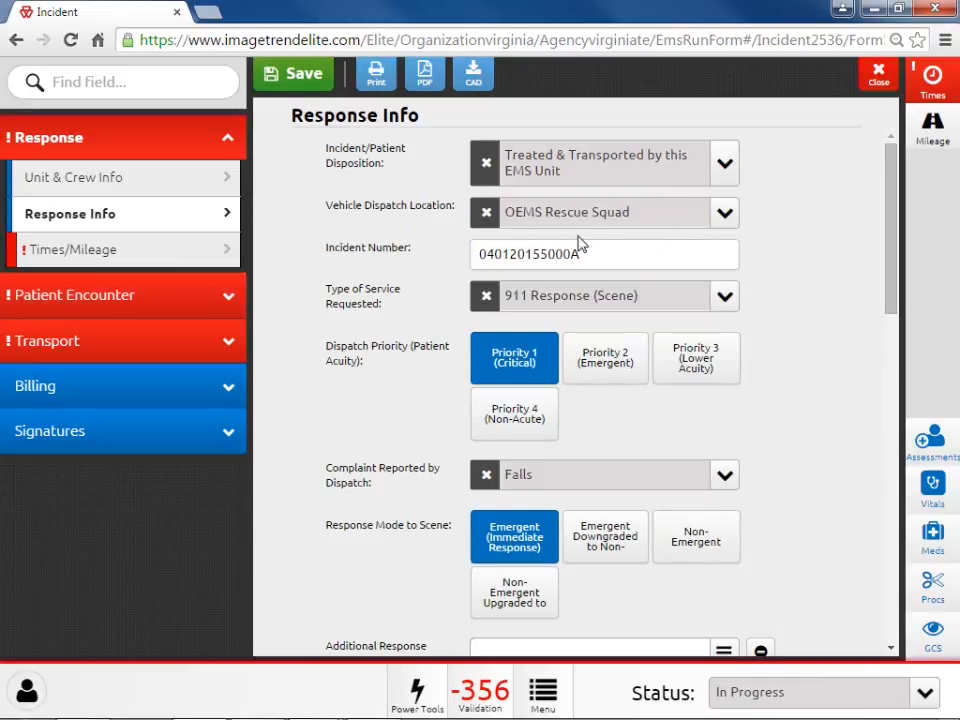
click(219, 254)
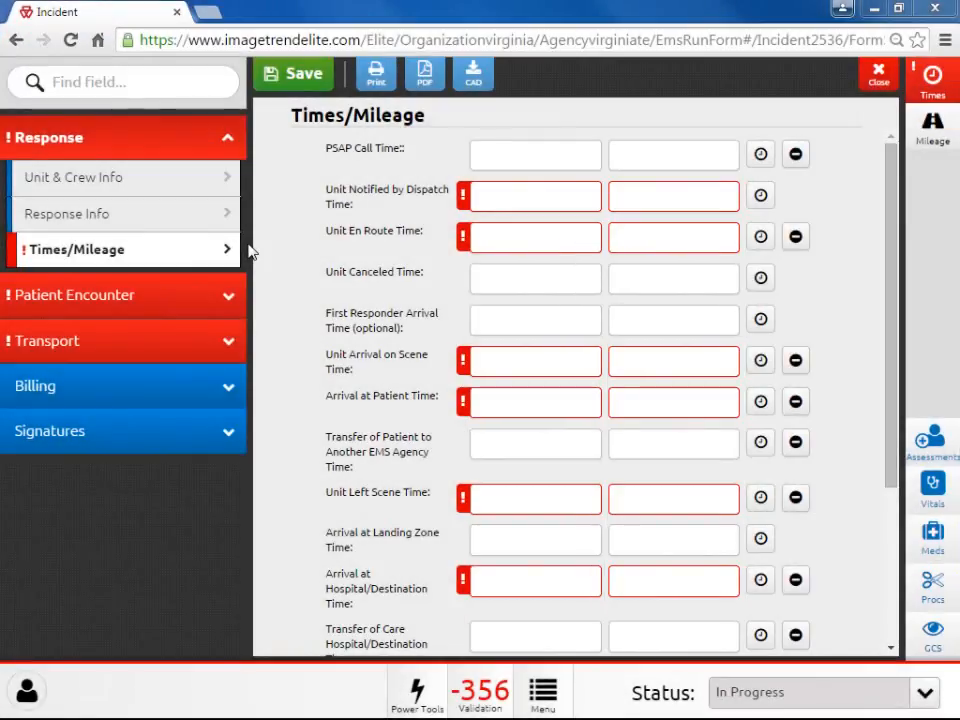
Stamp Unit Notified by Dispatch with the current date and time and preview Not Applicable options
click(761, 197)
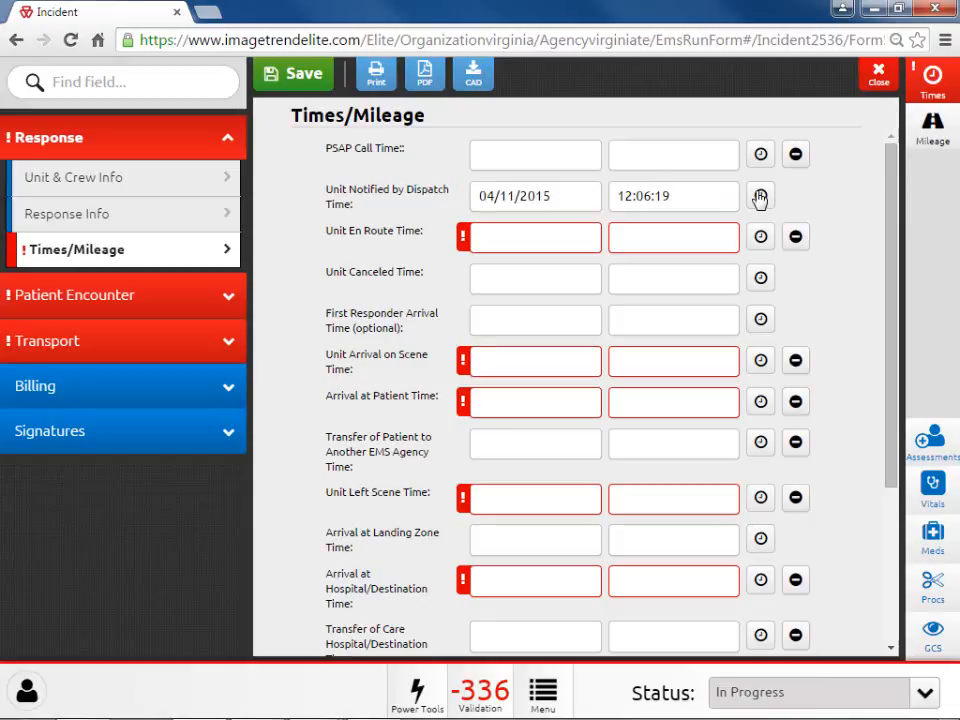
click(795, 240)
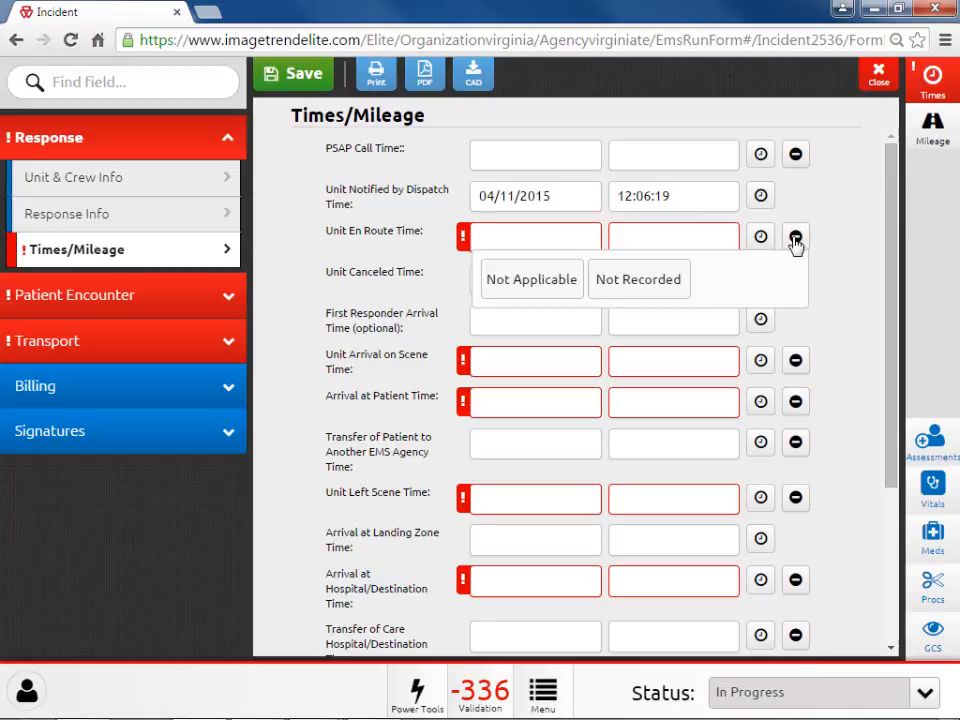
click(795, 240)
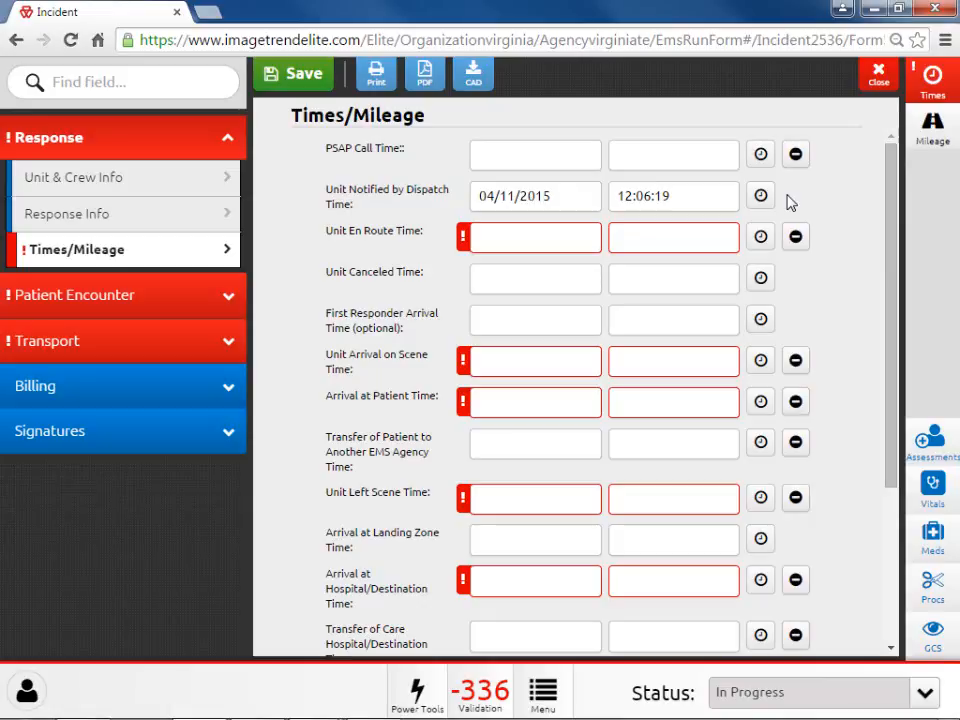
click(711, 196)
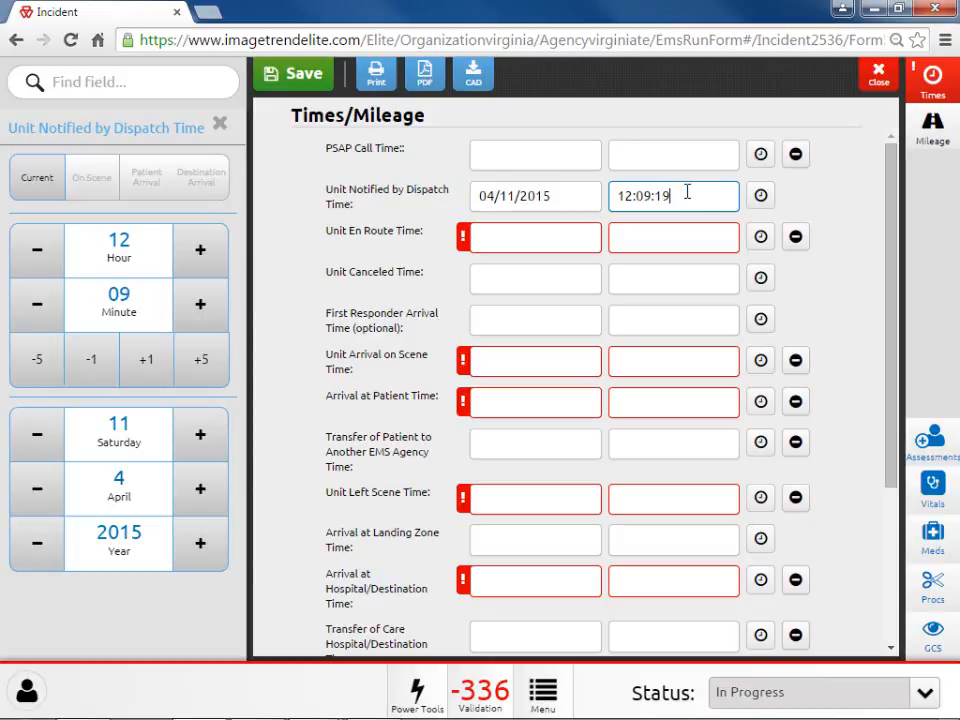
Set Unit Notified by Dispatch to 04/01/15 at 06:00
key(shift+Tab)
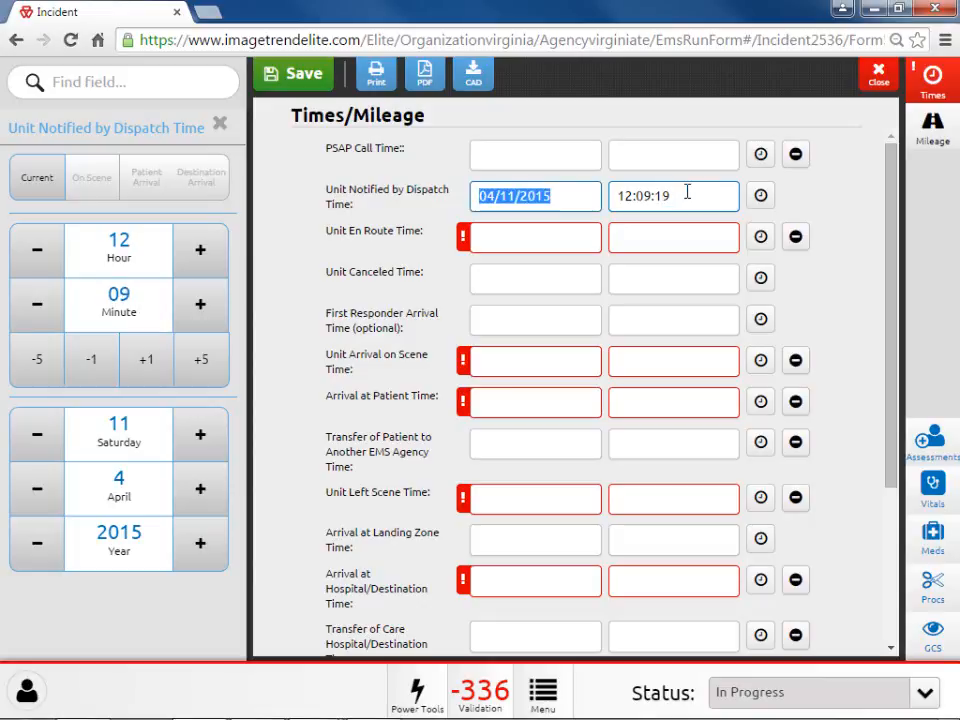
key(BackSpace)
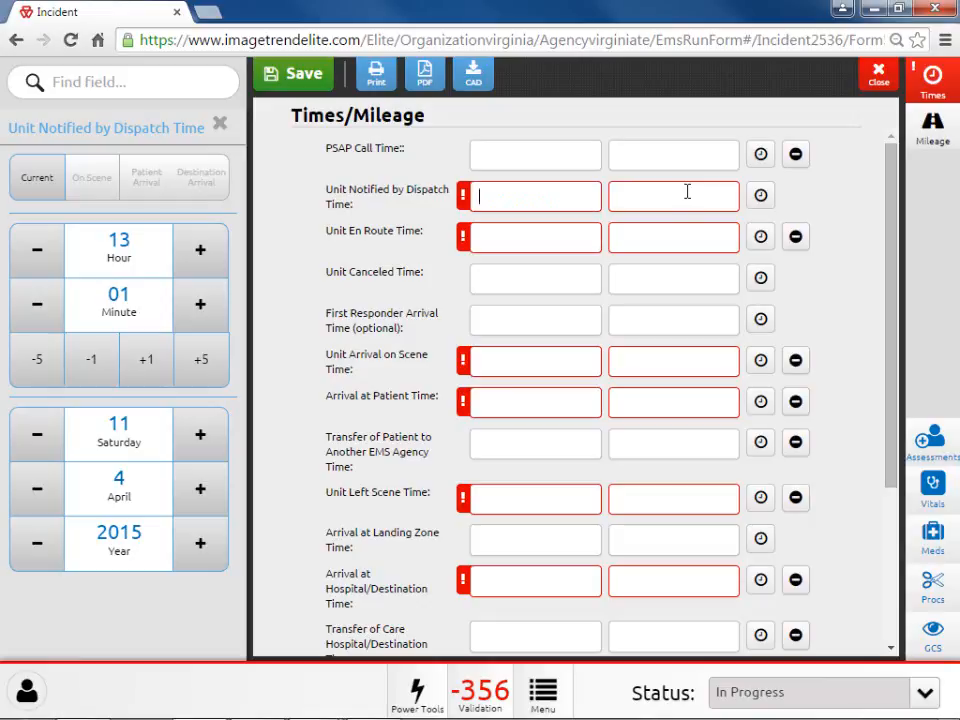
text(04/01/15)
click(687, 192)
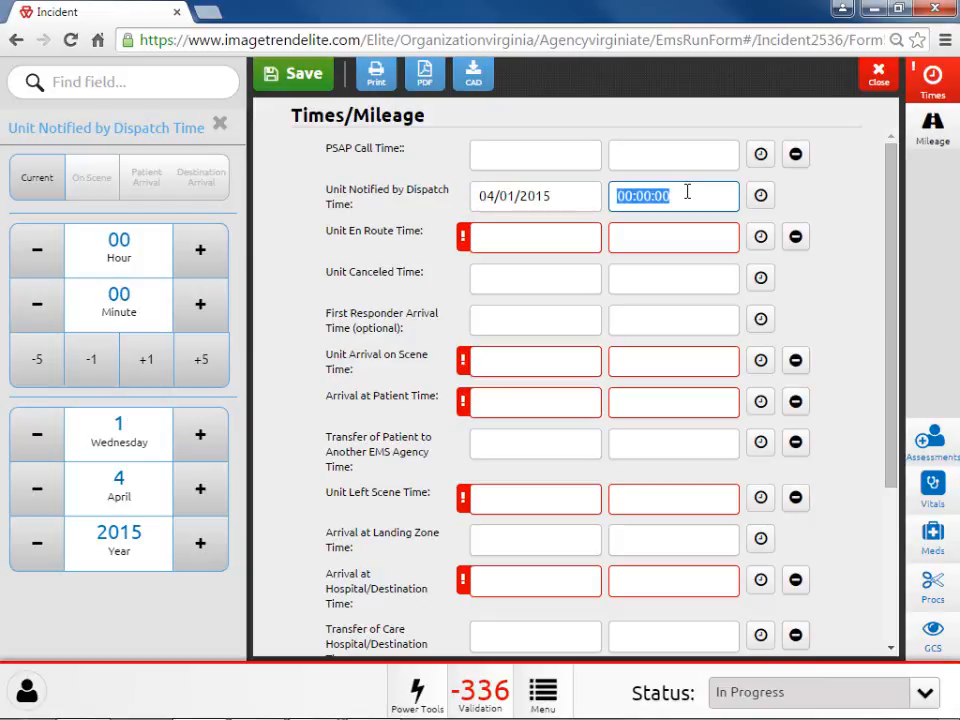
text(06:00)
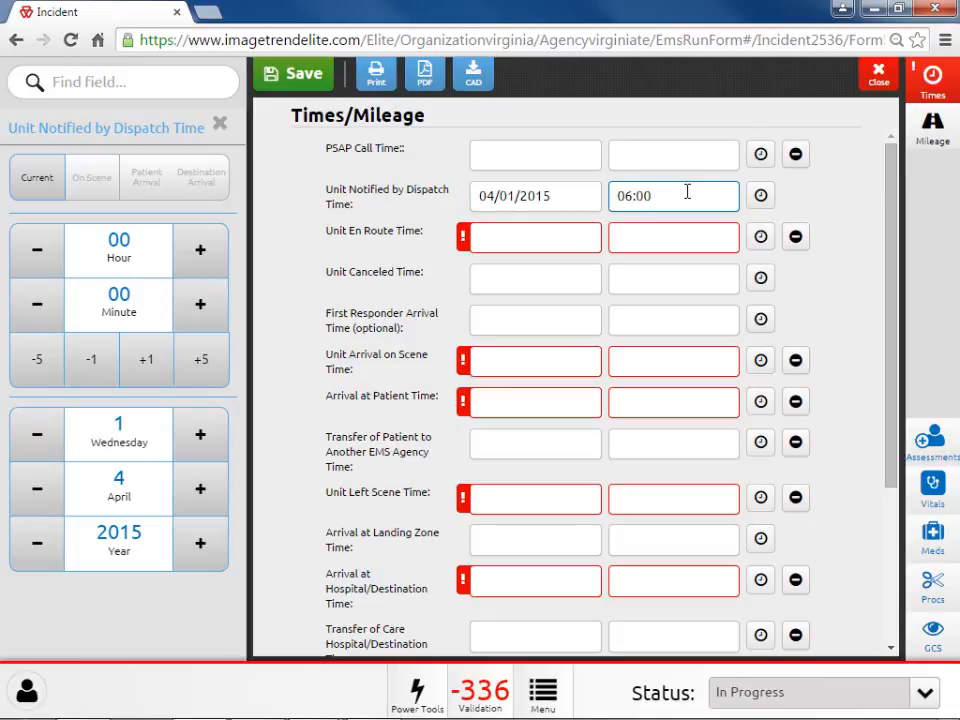
key(Tab)
Enter en route 04/01/15 06:05 and first responder arrival 04/01/15 06:15:00
text(04/01/15)
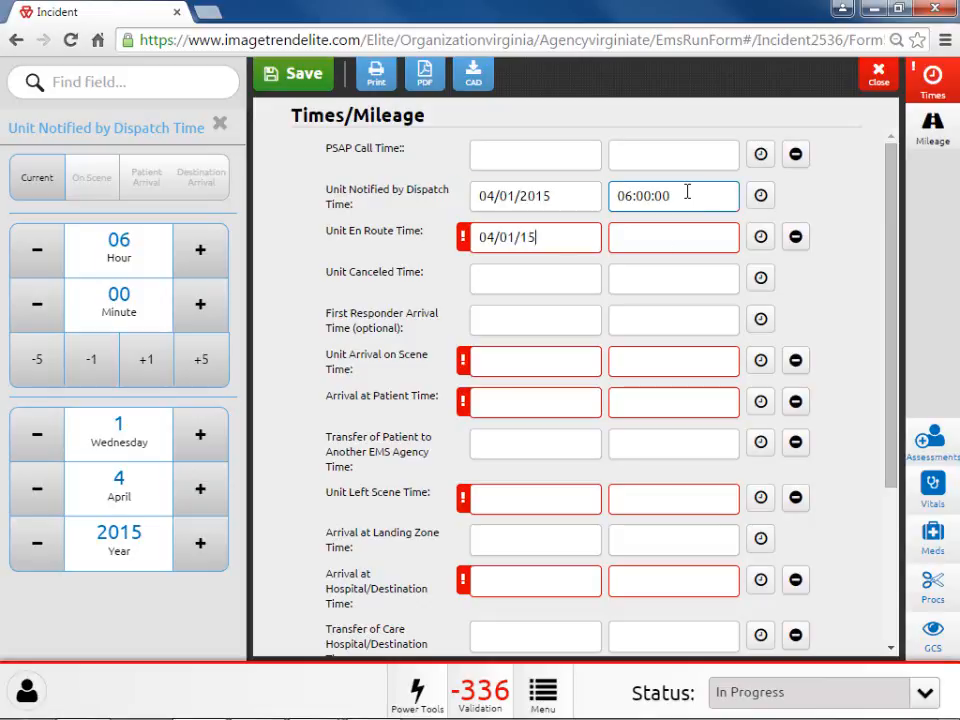
key(Tab)
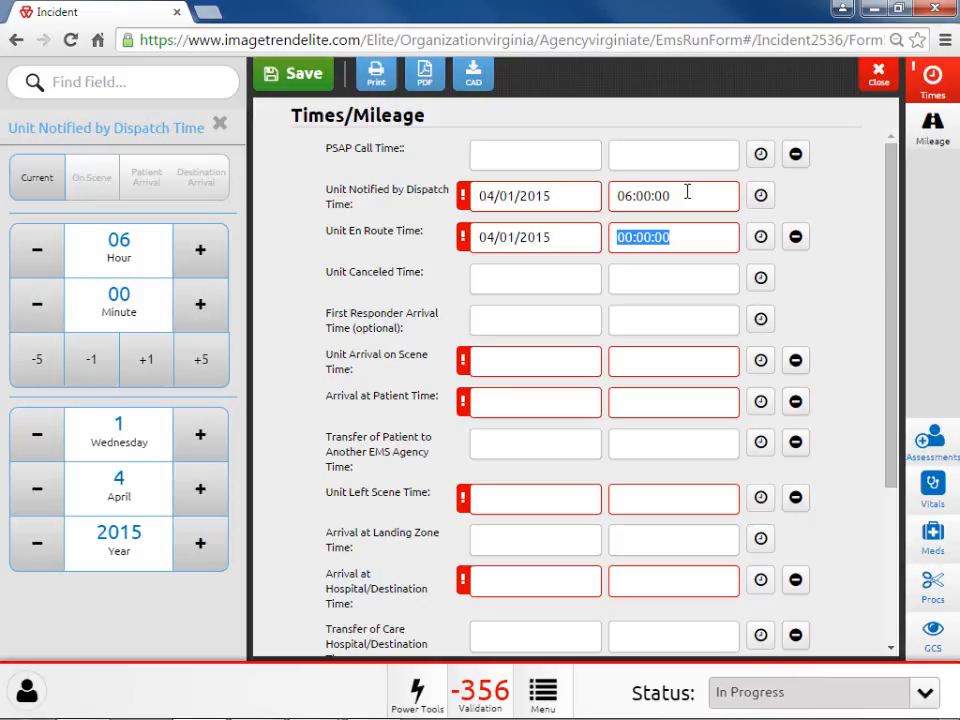
text(06:05)
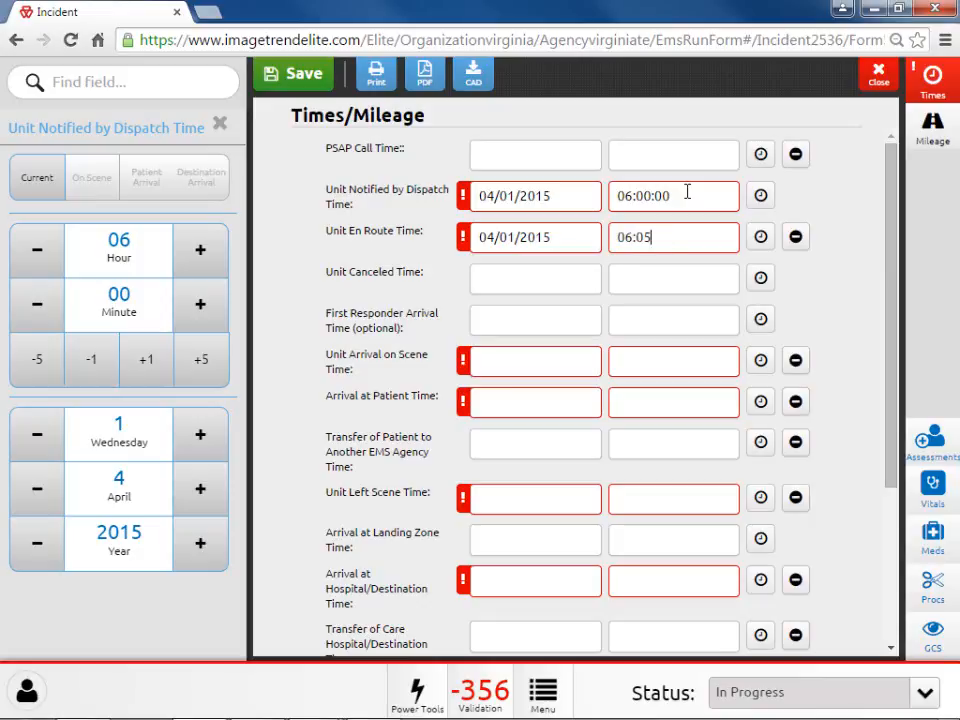
key(Tab)
key(Tab)
key(Tab)
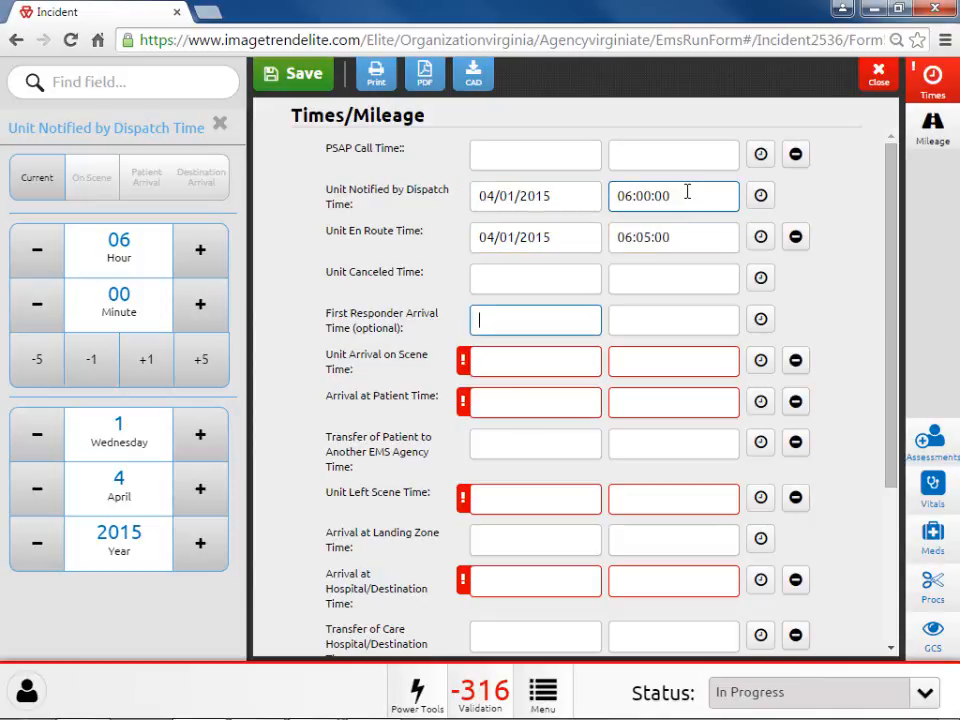
text(04/0)
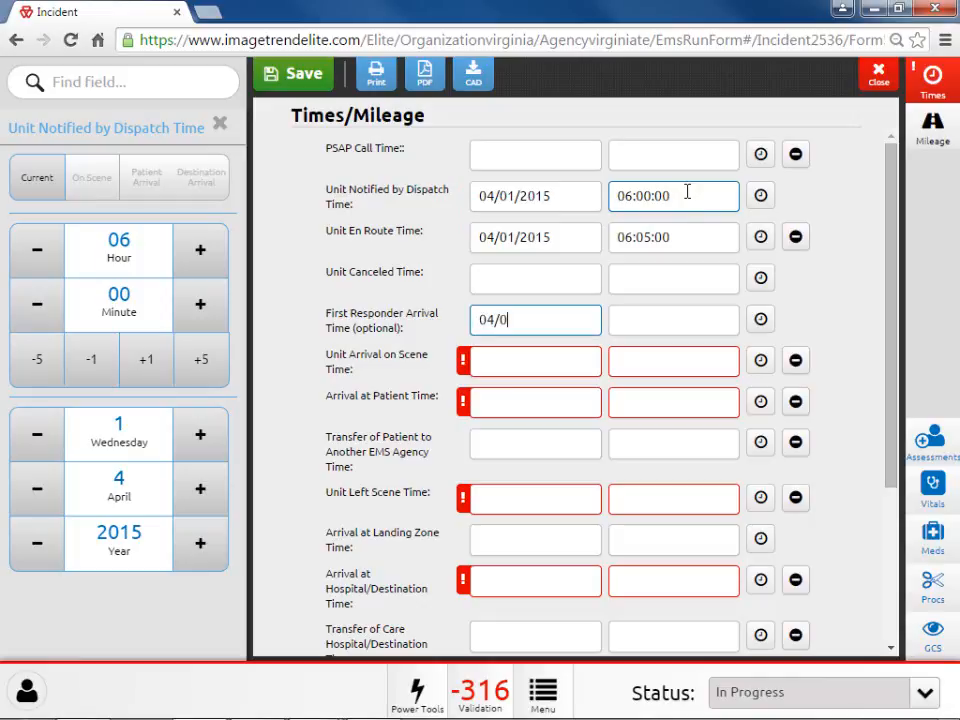
text(1/15)
key(Tab)
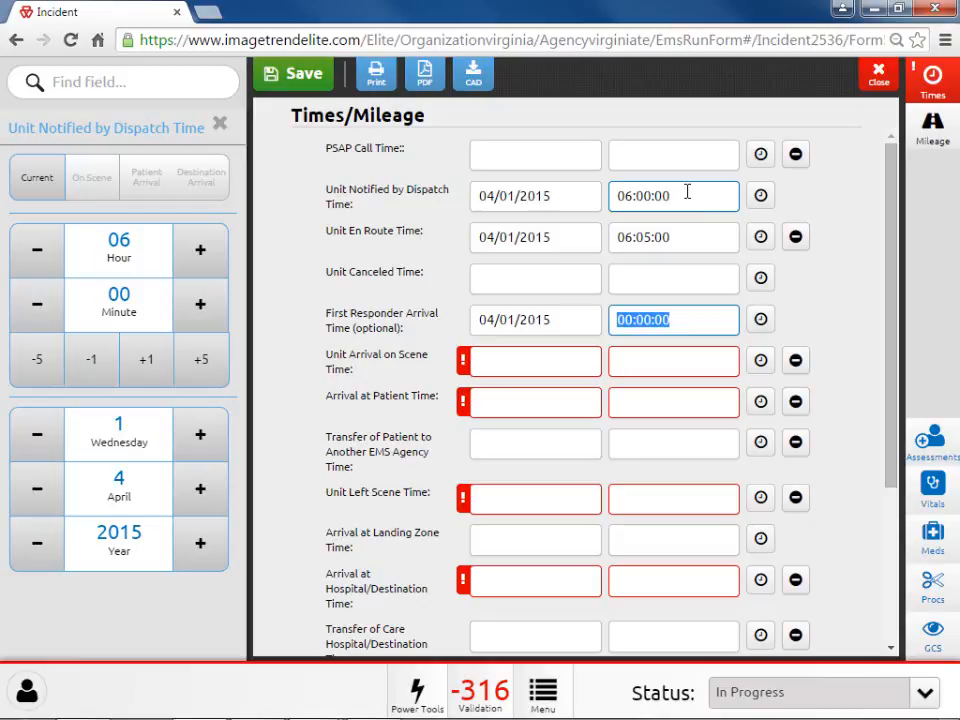
text(06:15:00)
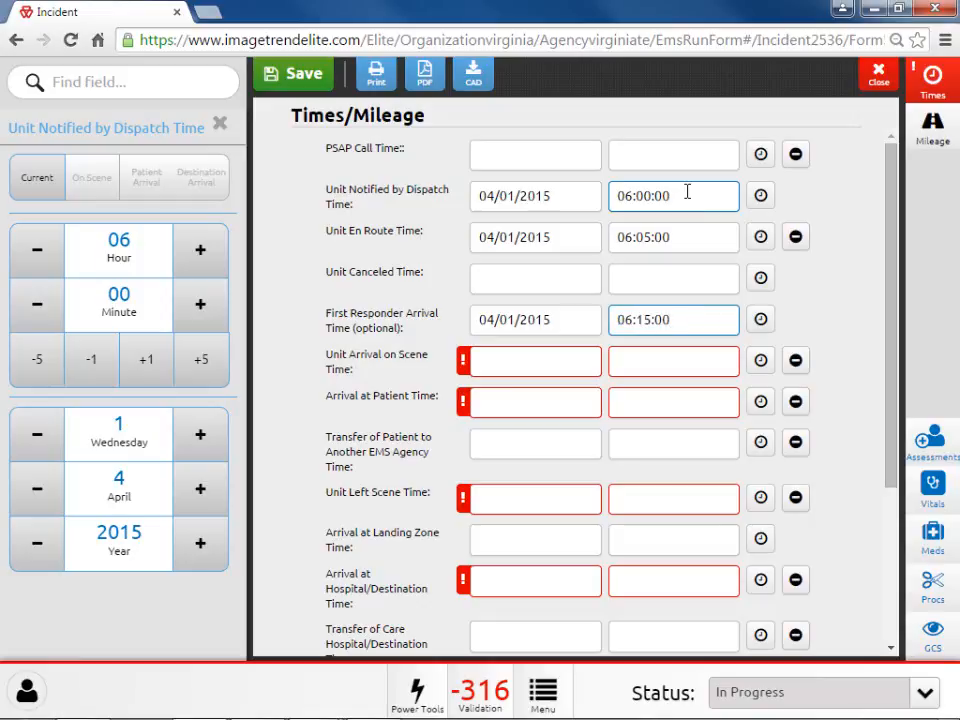
click(558, 362)
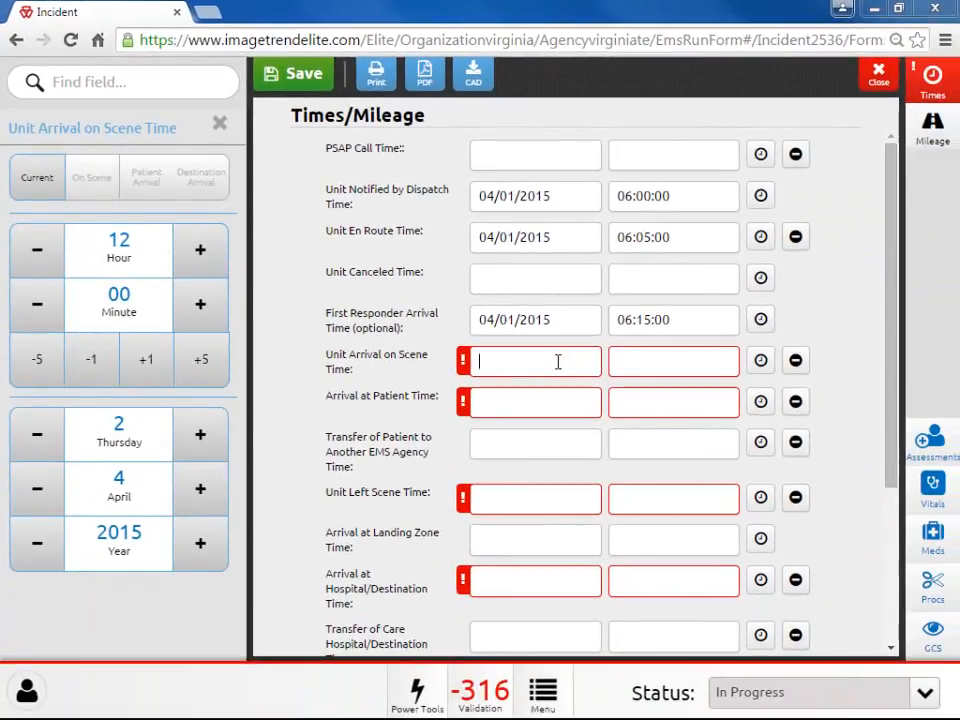
Stamp Unit Arrival on Scene with the current time and test each hour, minute, day, month and year adjuster
click(38, 180)
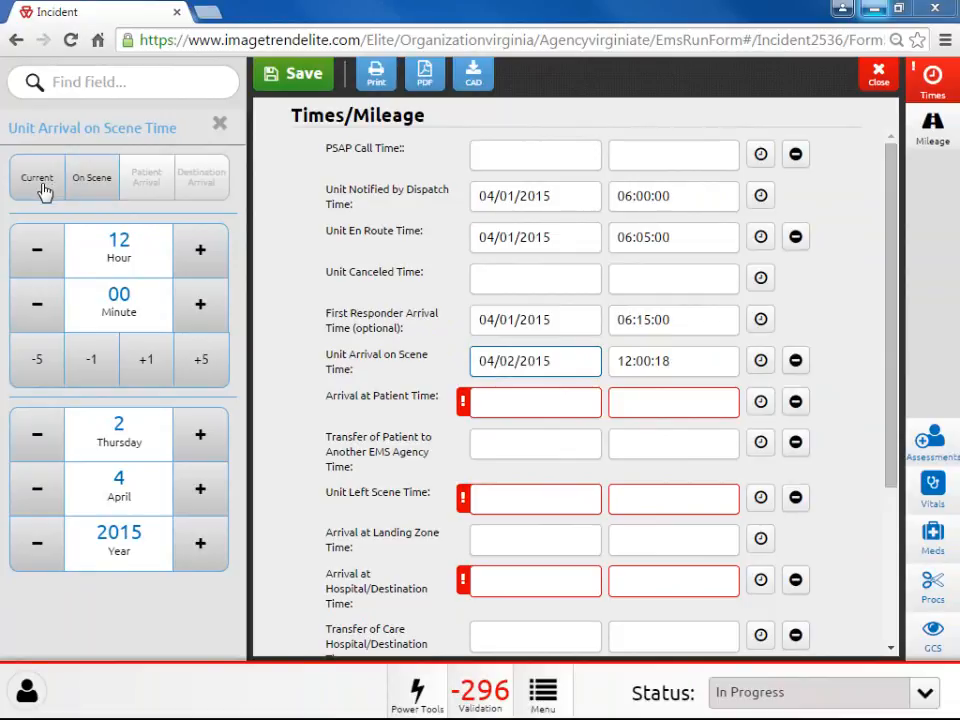
click(35, 254)
click(35, 254)
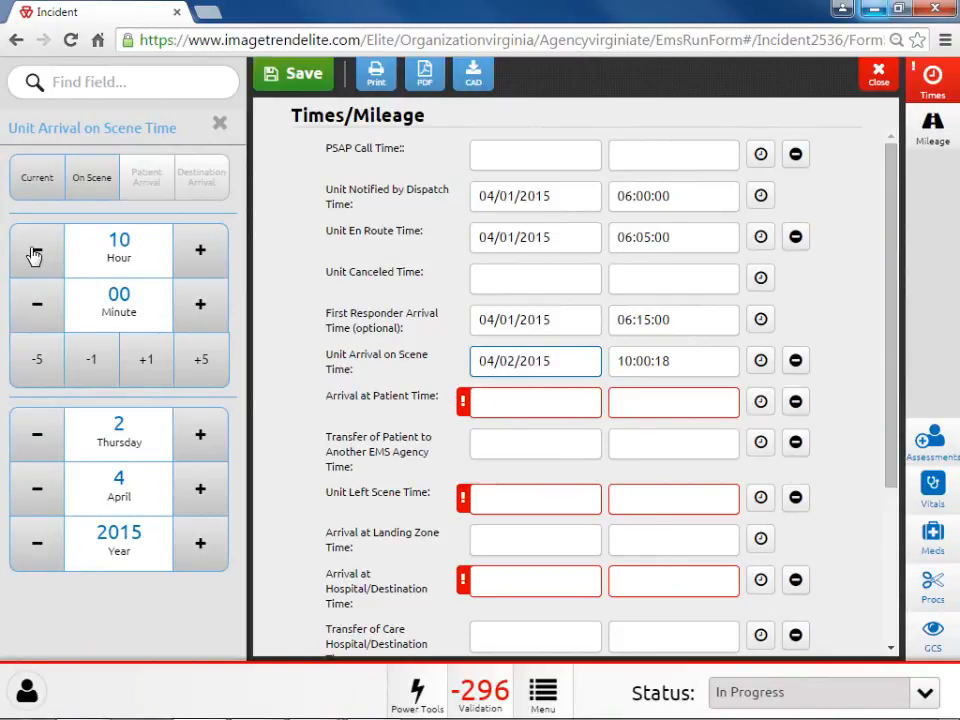
click(202, 256)
click(202, 256)
click(38, 314)
click(38, 314)
click(200, 309)
click(200, 309)
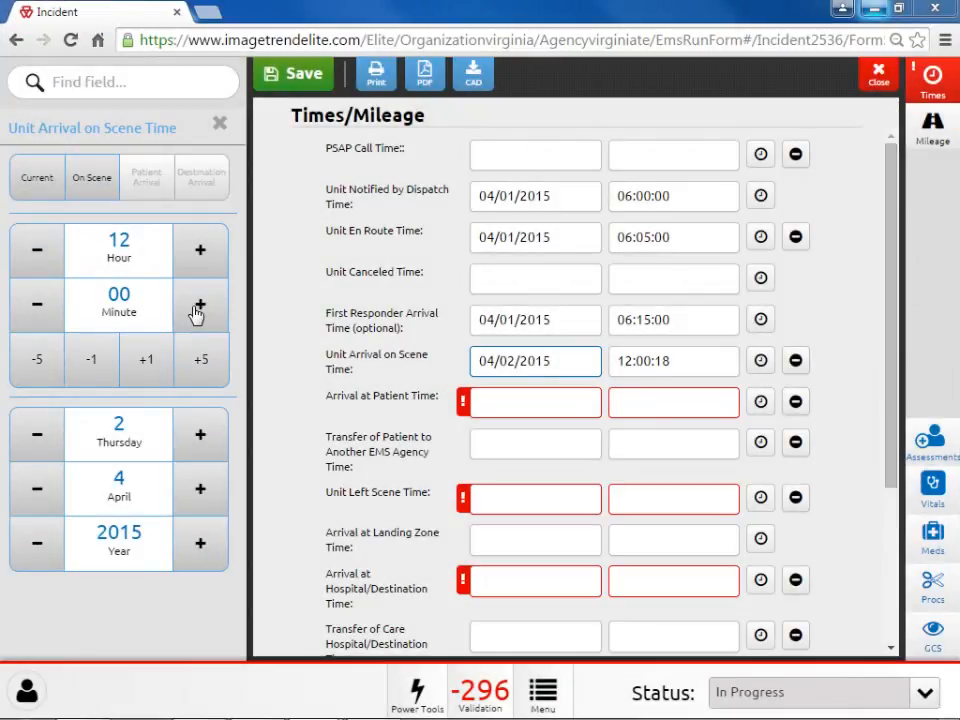
click(36, 367)
click(35, 366)
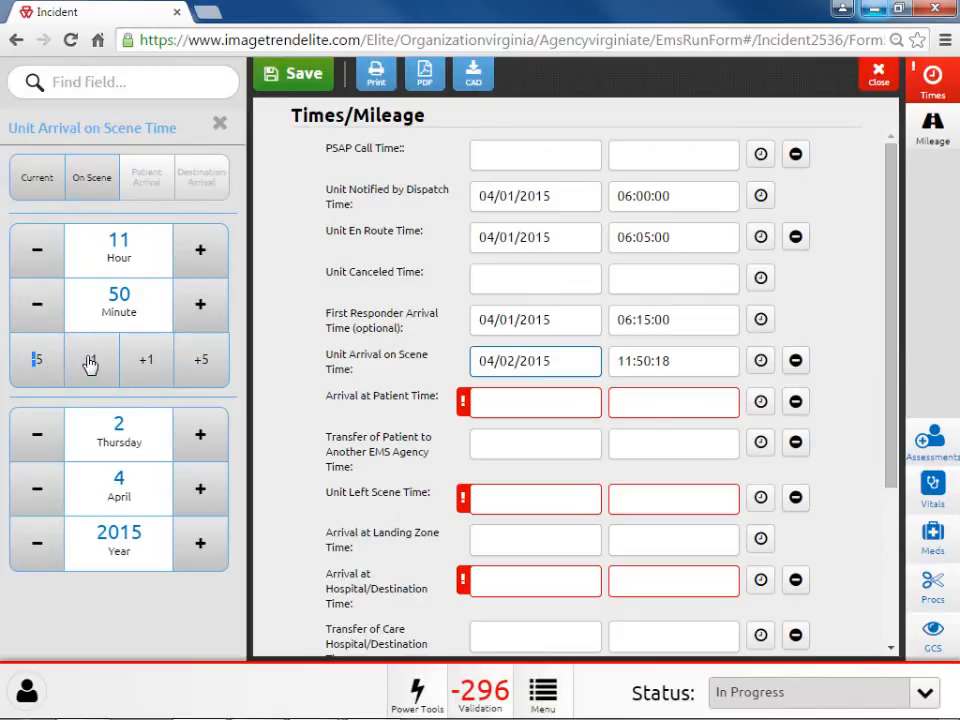
click(89, 364)
click(90, 365)
click(144, 366)
click(143, 362)
click(202, 364)
click(201, 364)
click(39, 441)
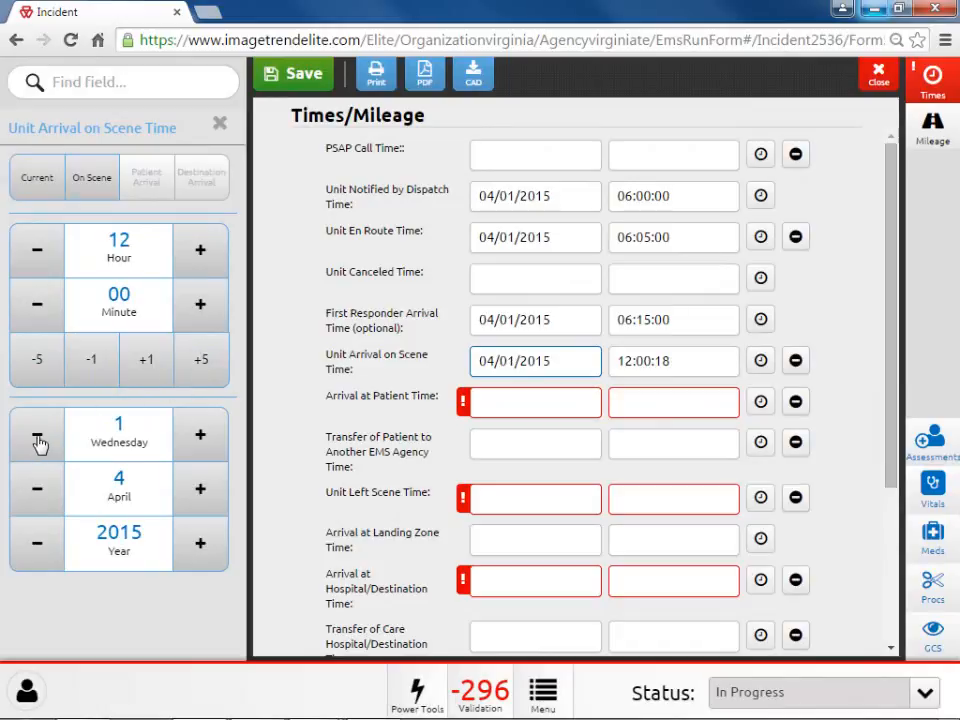
click(199, 439)
click(40, 499)
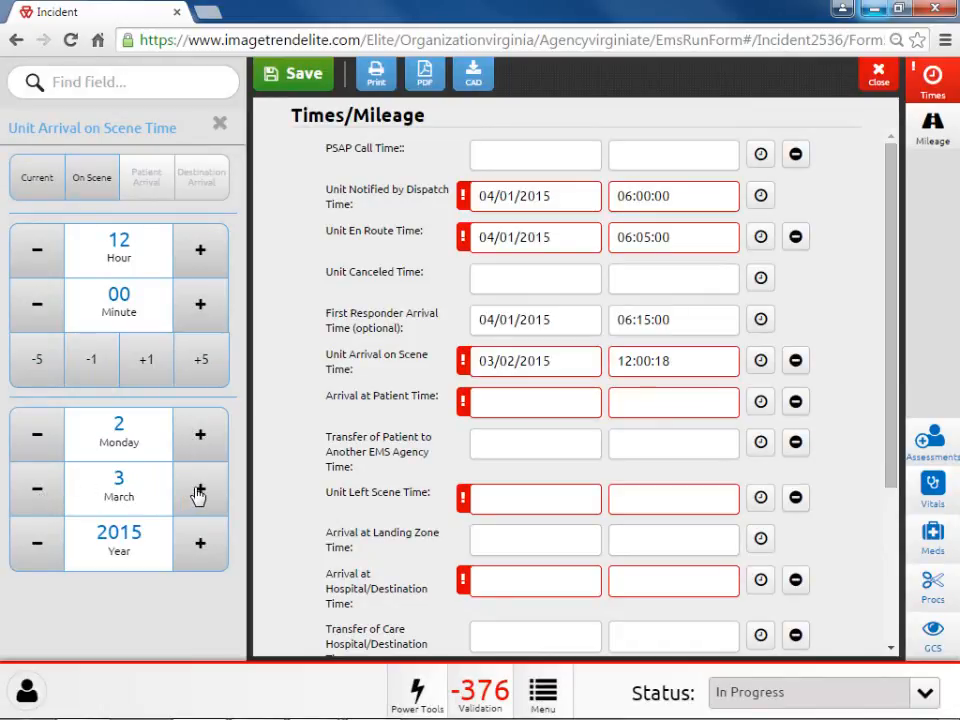
click(199, 493)
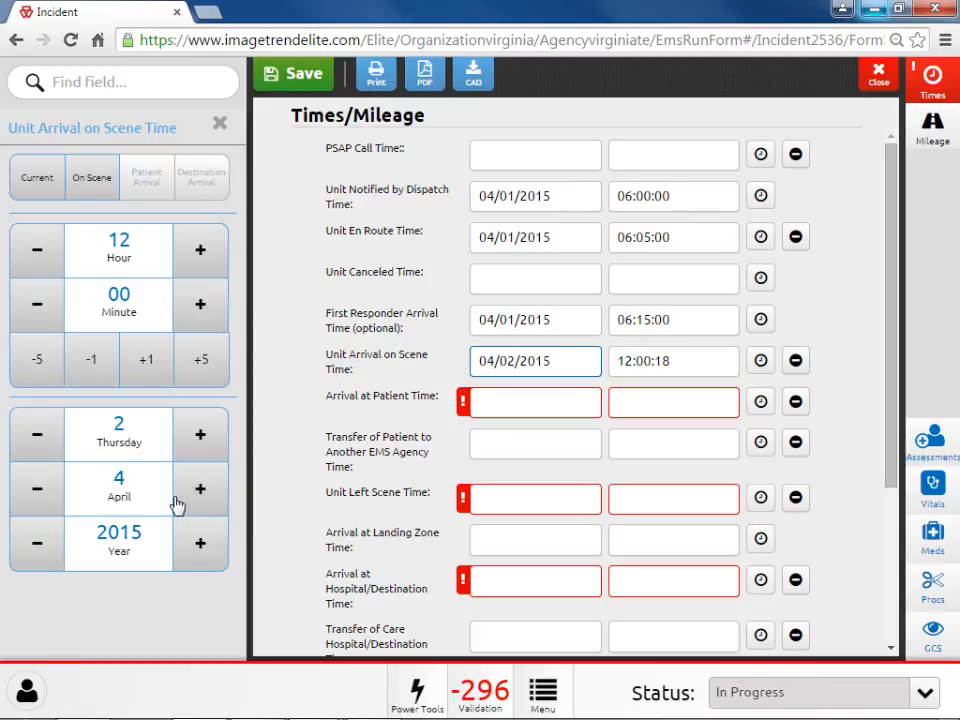
click(38, 550)
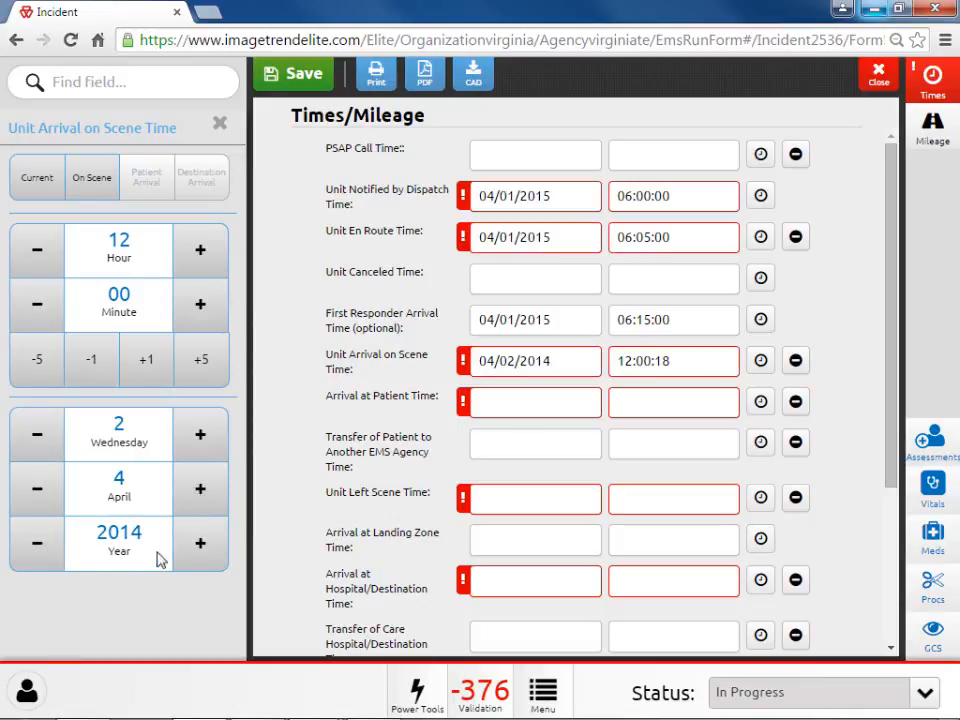
click(199, 545)
click(701, 362)
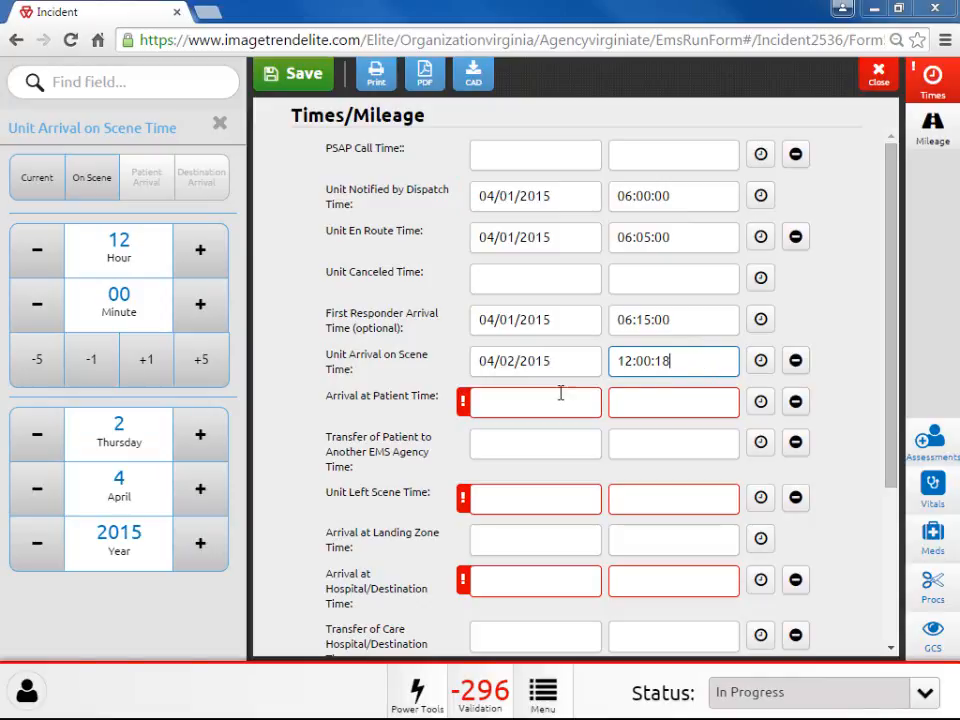
Move the scene arrival back to April 1, six hours earlier, and add 20 minutes for 06:20
click(36, 445)
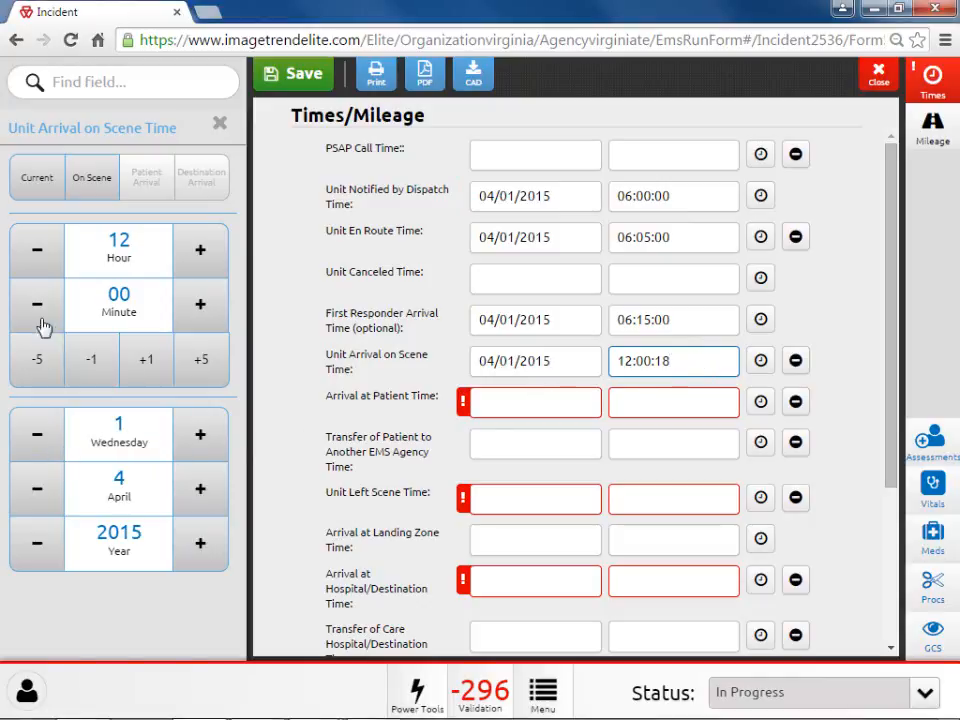
click(36, 255)
click(36, 255)
click(36, 255)
click(36, 255)
click(36, 255)
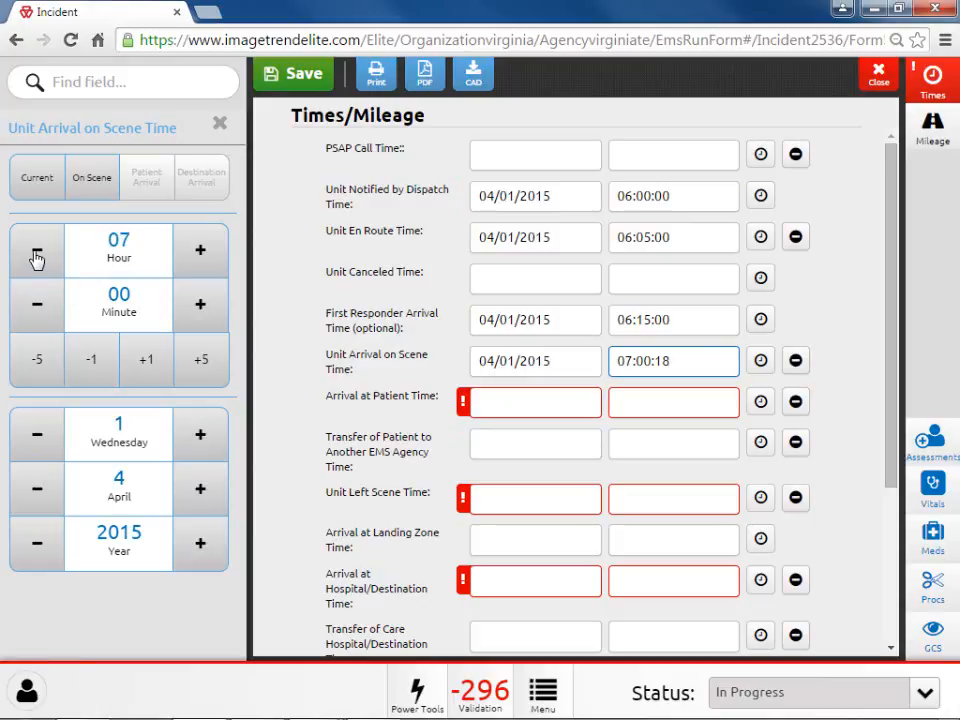
click(36, 255)
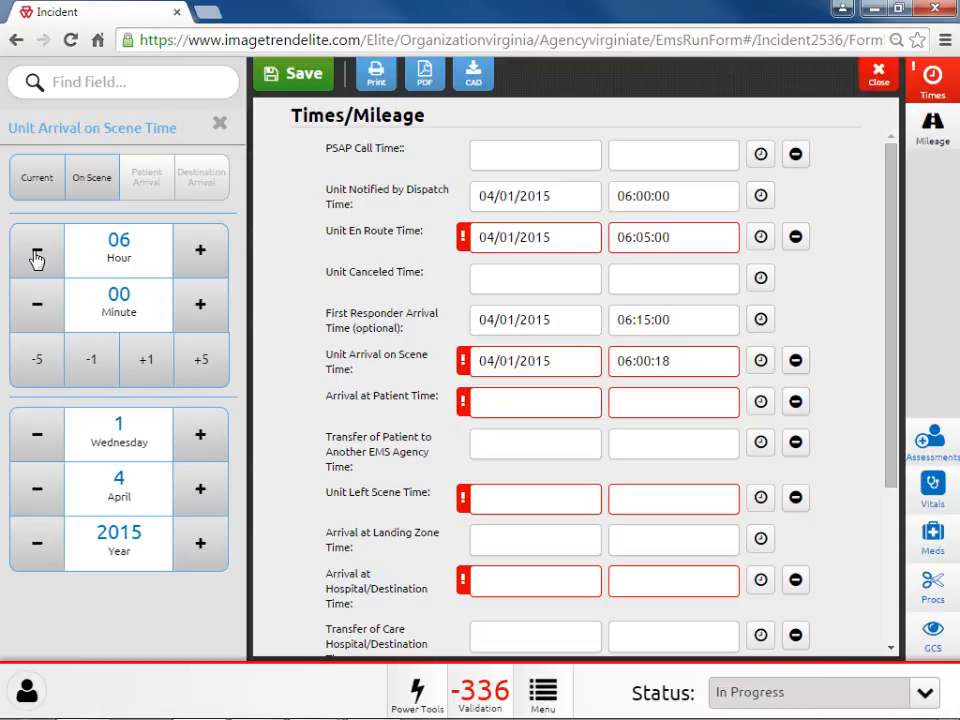
click(201, 360)
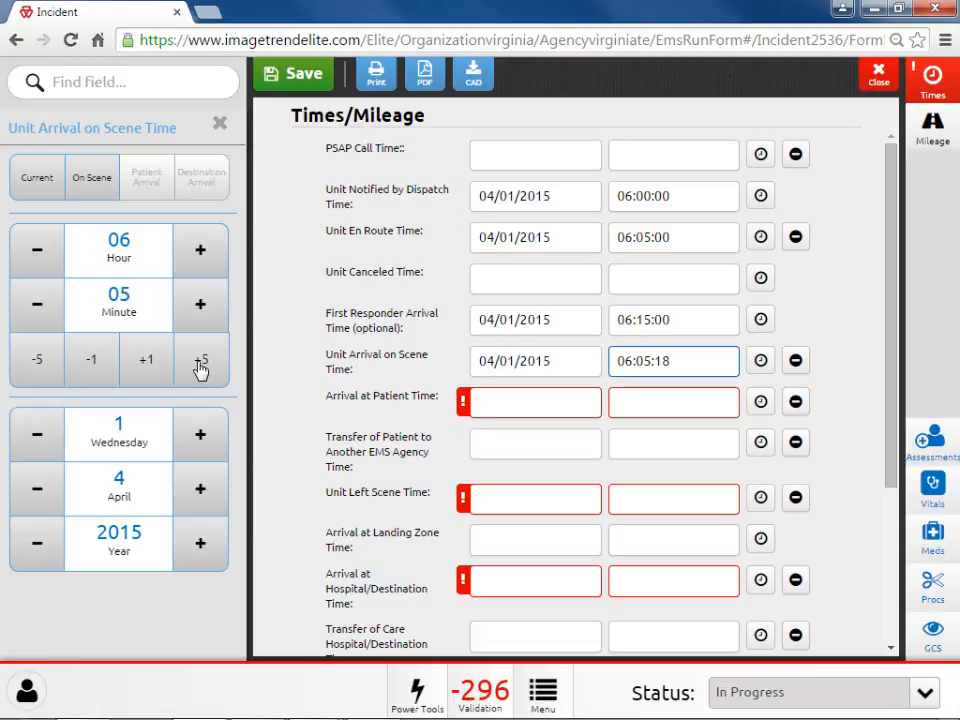
click(201, 360)
click(201, 360)
click(201, 360)
click(290, 373)
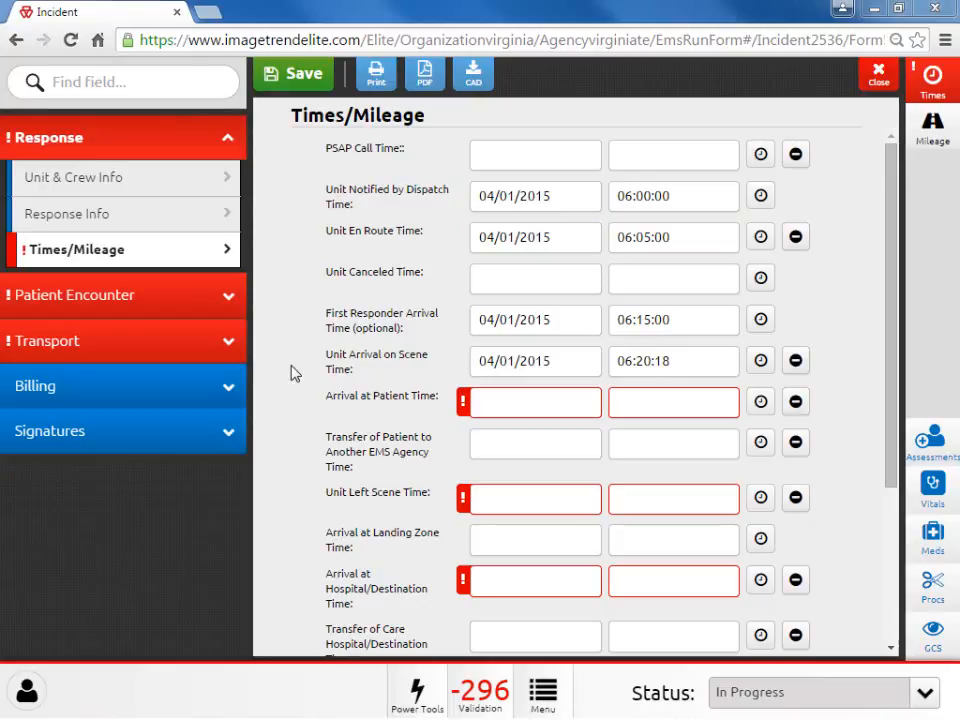
Change the scene arrival seconds to :00, giving 04/01/2015 06:20:00
click(684, 361)
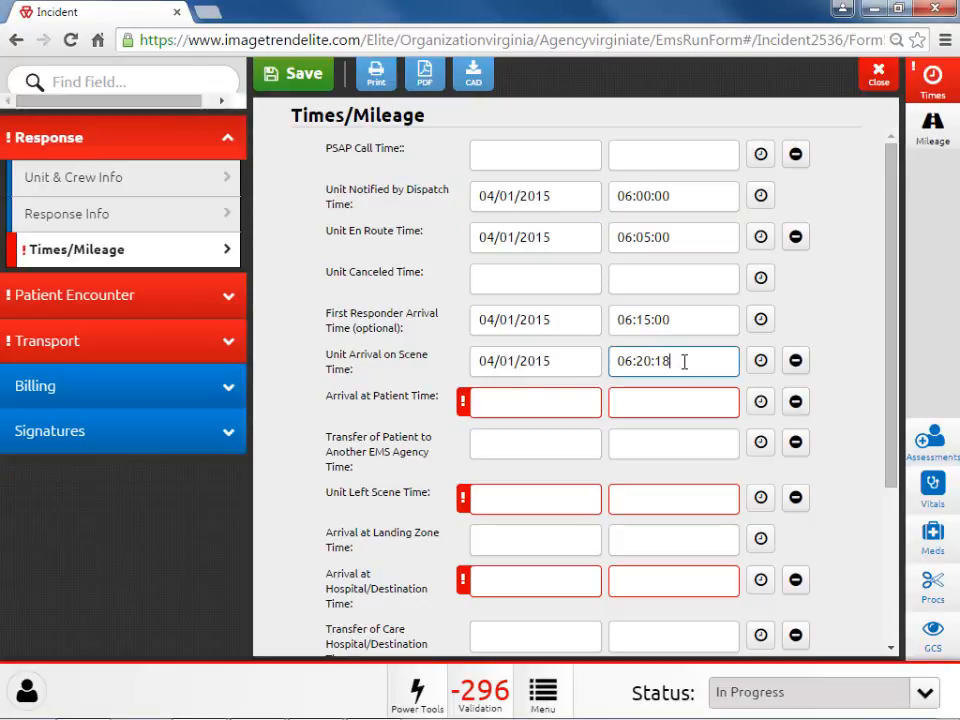
key(BackSpace)
key(BackSpace)
key(BackSpace)
text(:00)
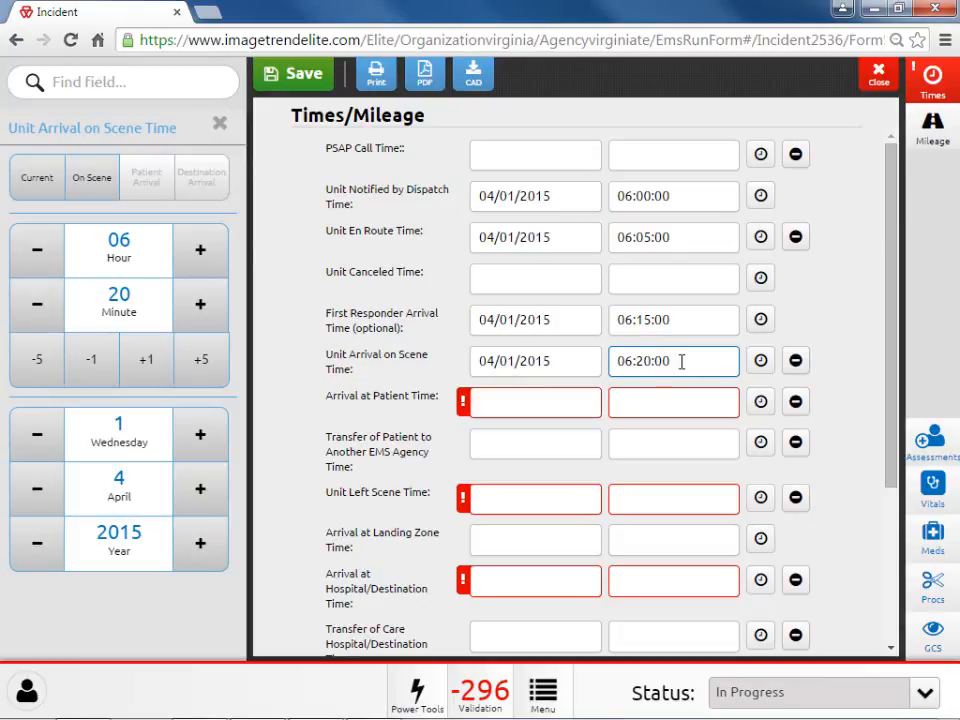
click(531, 402)
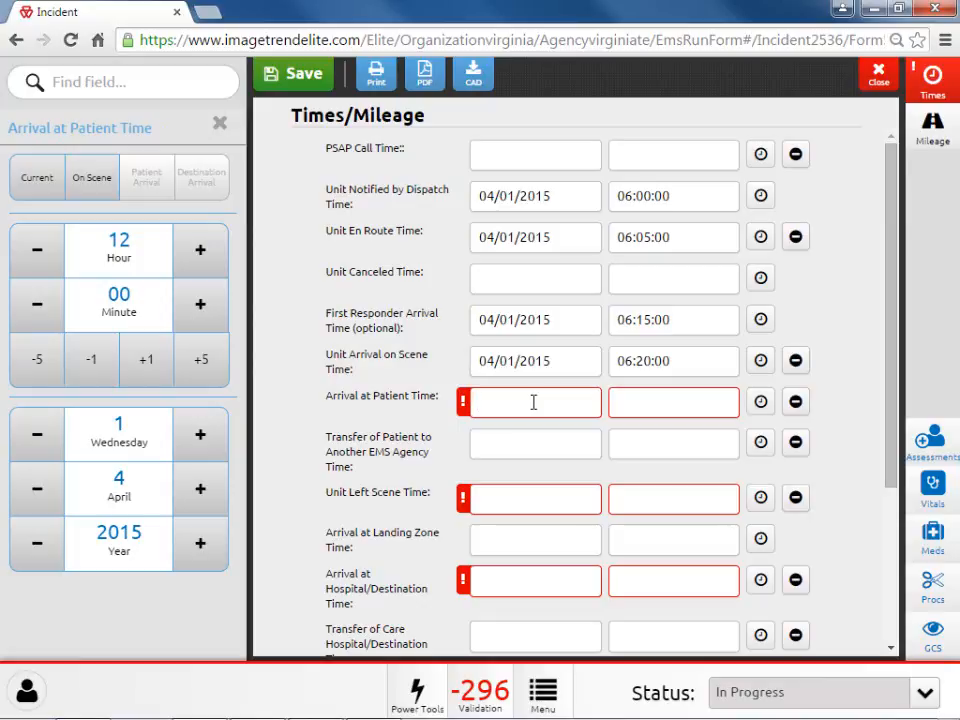
Set Arrival at Patient to 06:22, two minutes after the on-scene time
click(99, 193)
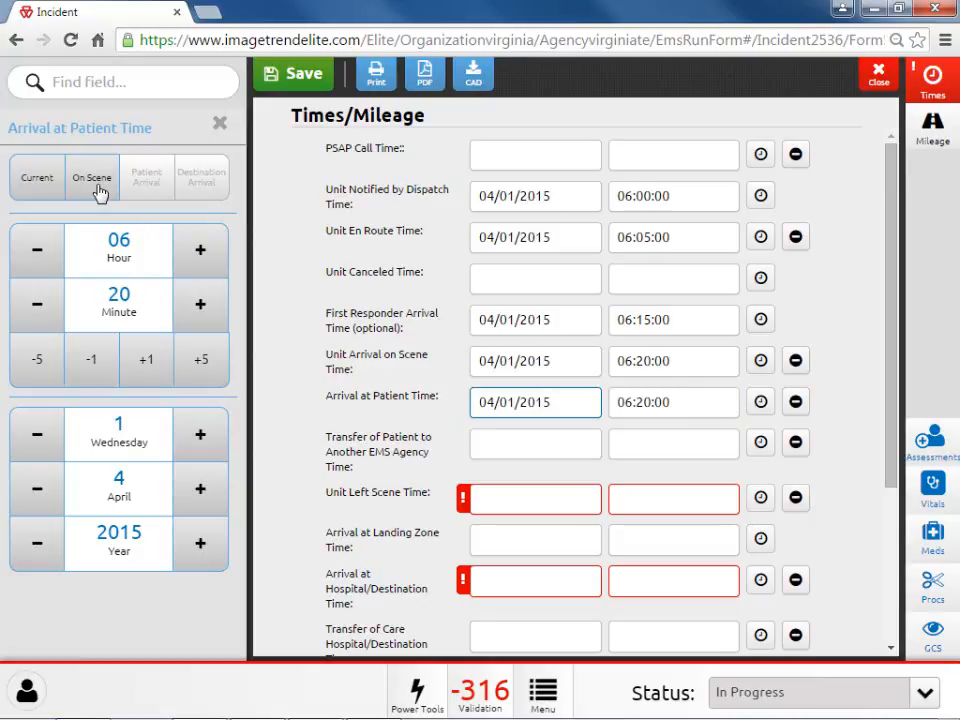
click(200, 313)
click(200, 313)
Set Unit Left Scene to 06:34, twelve minutes after patient arrival
click(495, 497)
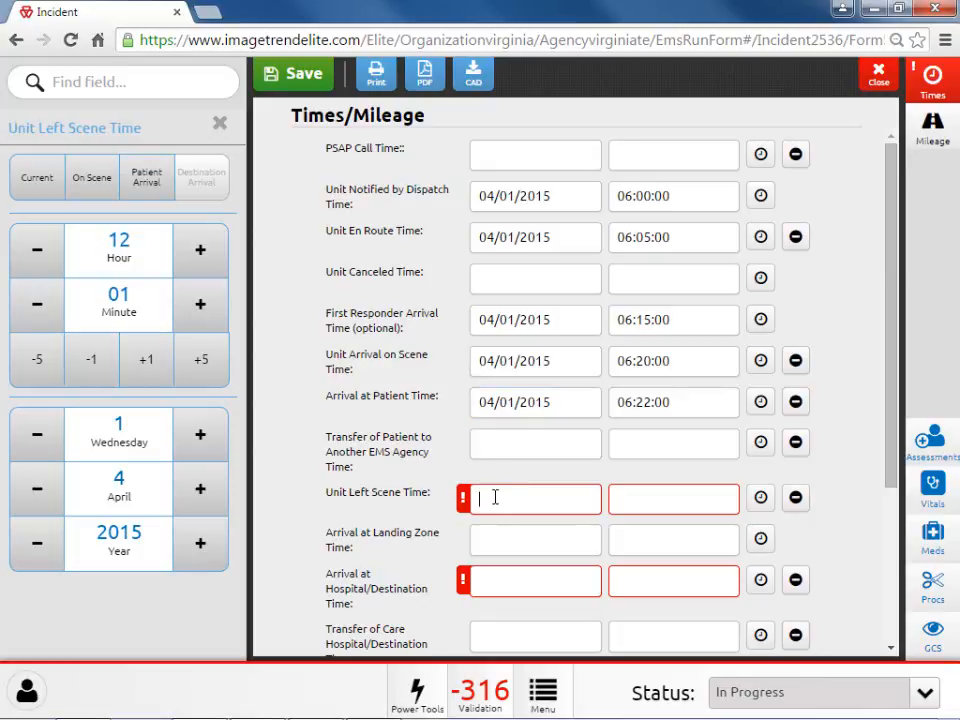
click(150, 182)
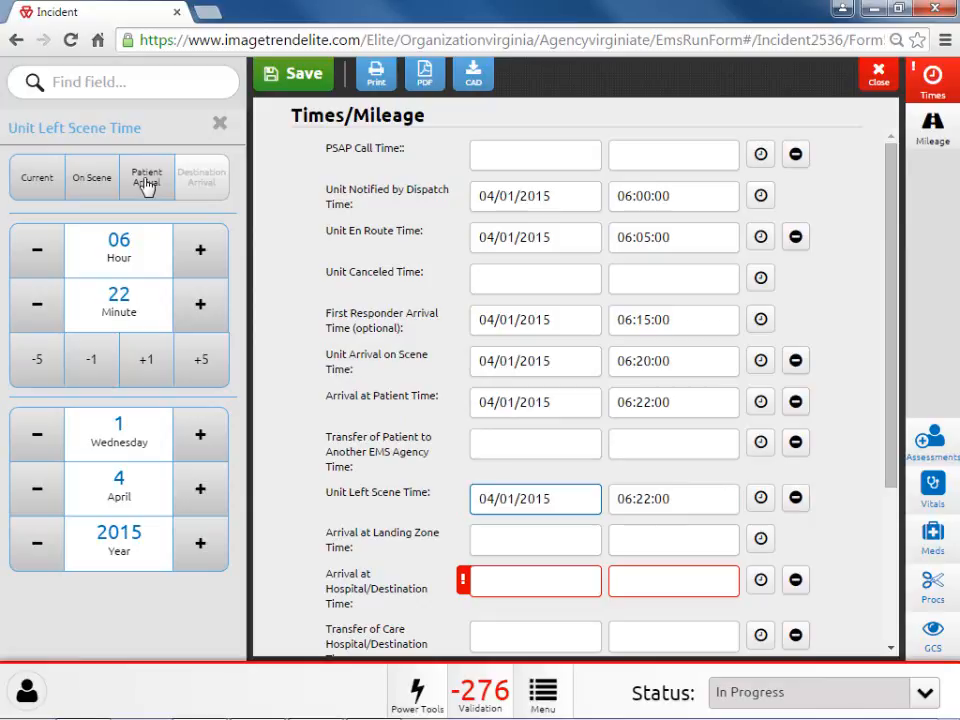
click(202, 310)
click(203, 307)
click(207, 358)
click(207, 358)
Set hospital destination arrival to 06:55
click(502, 581)
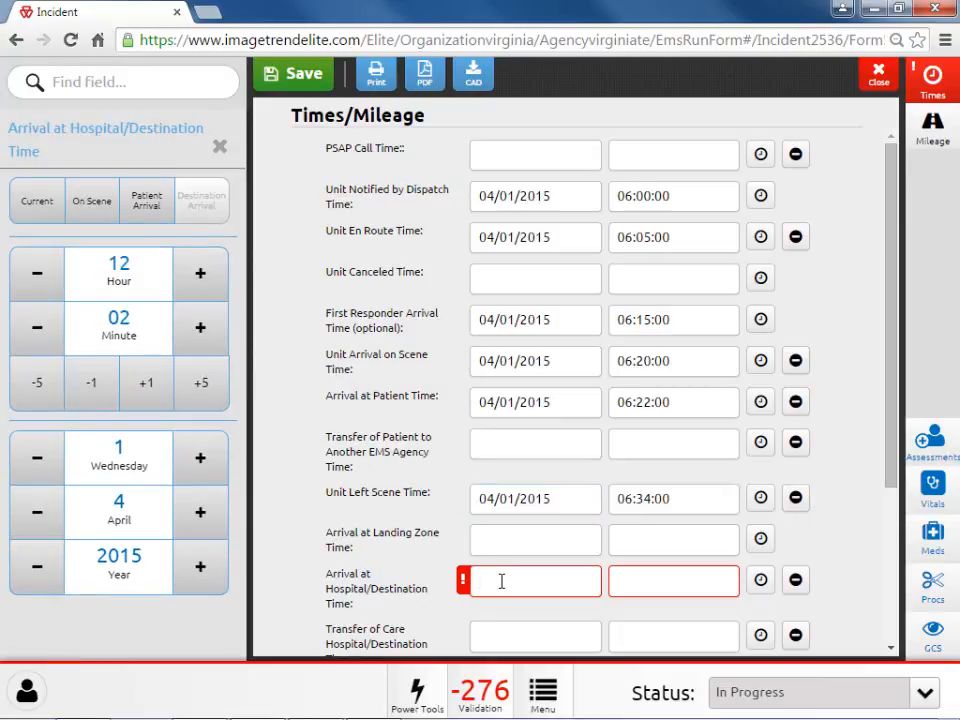
click(147, 213)
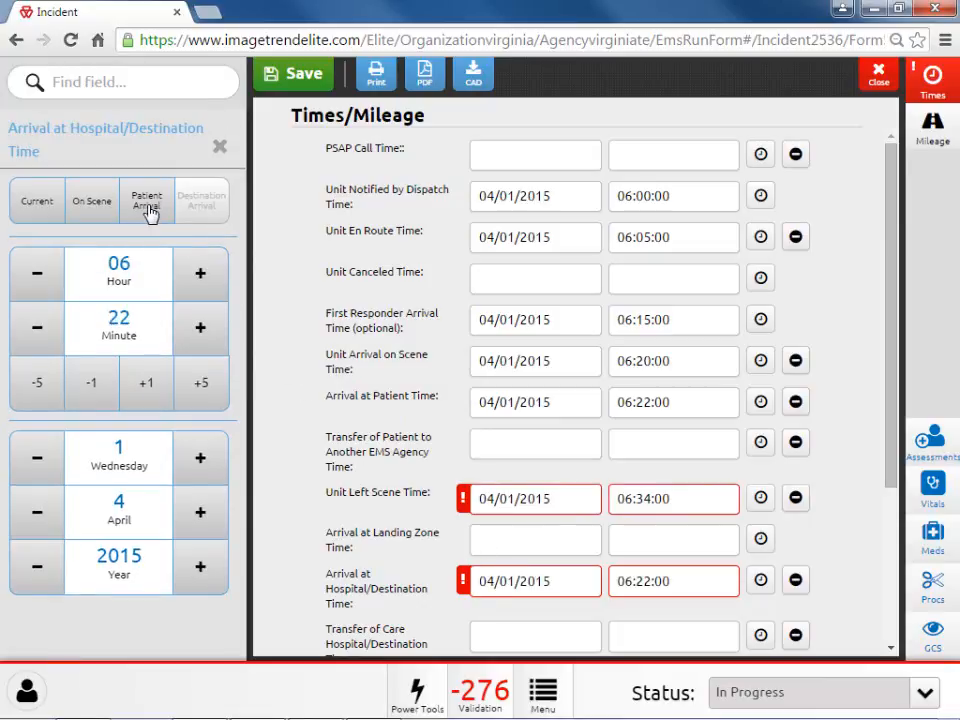
click(204, 385)
click(204, 385)
click(204, 385)
click(204, 385)
click(204, 385)
click(204, 385)
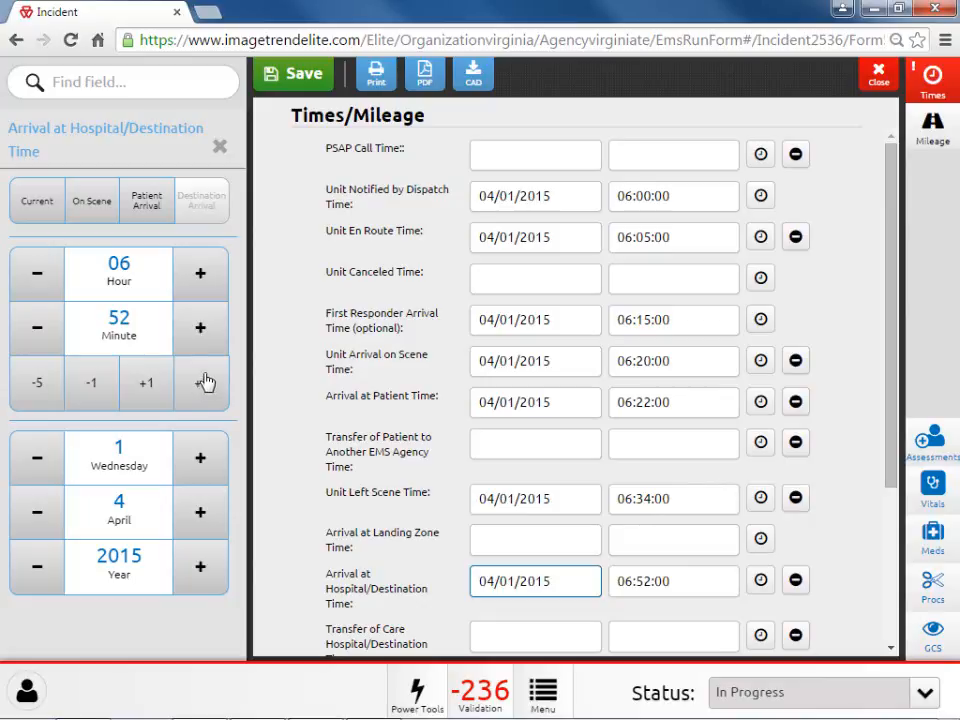
click(202, 338)
click(201, 330)
click(201, 330)
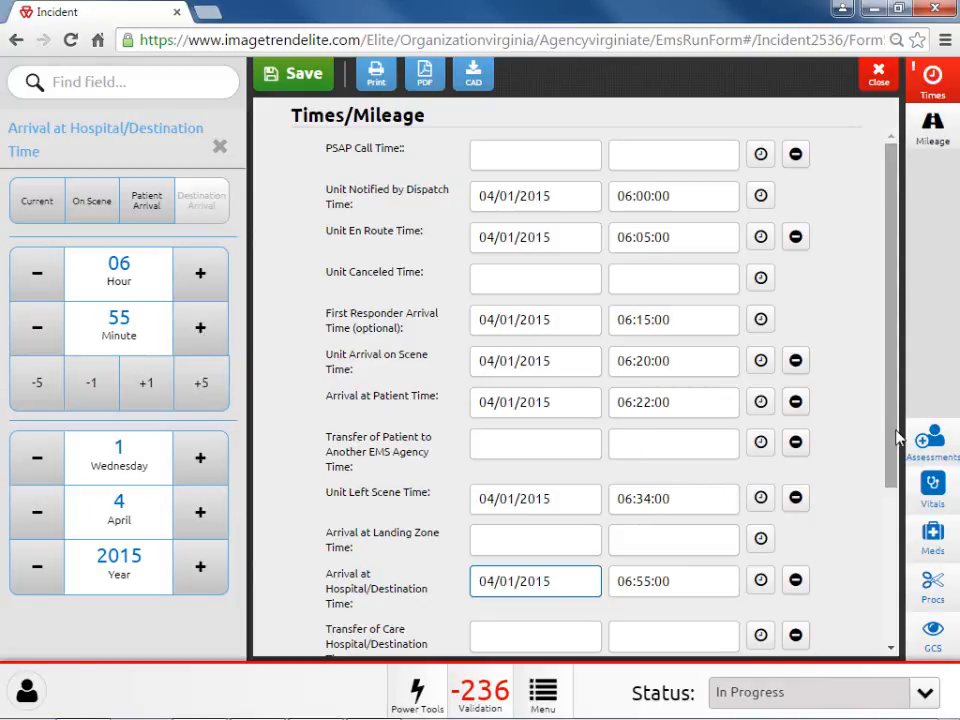
drag(896, 439, 897, 476)
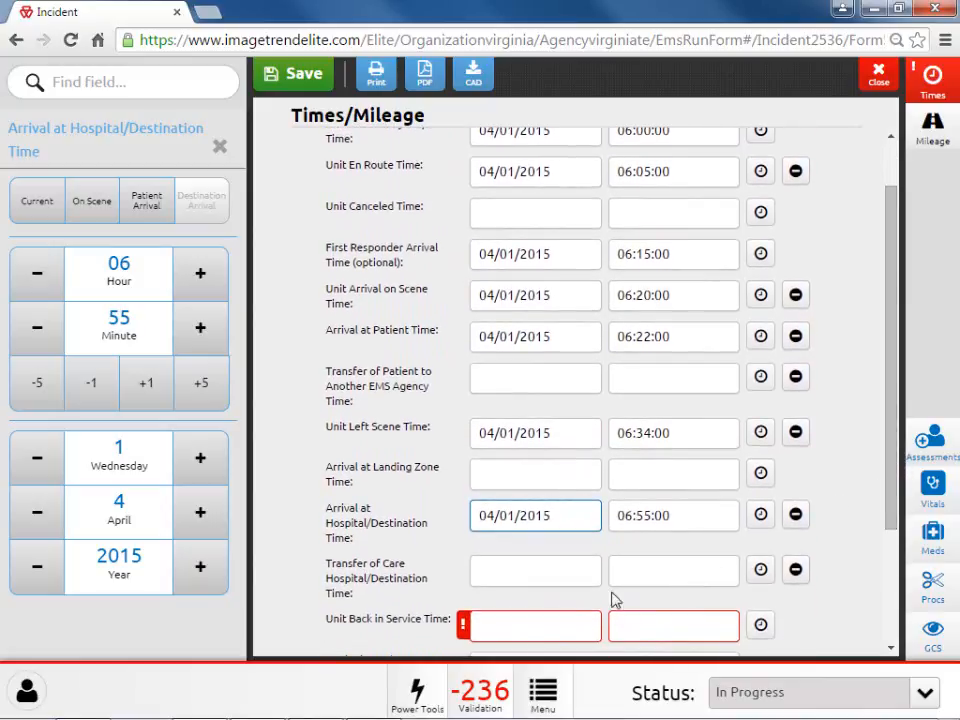
Set Unit Back in Service to 07:15, twenty minutes after destination arrival
click(536, 627)
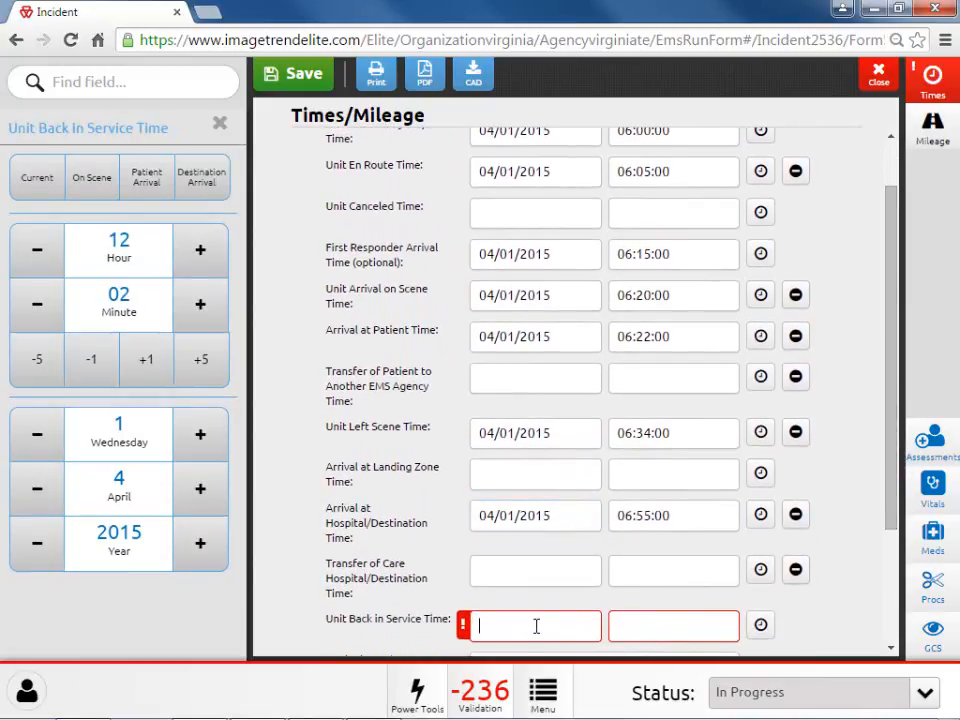
click(205, 183)
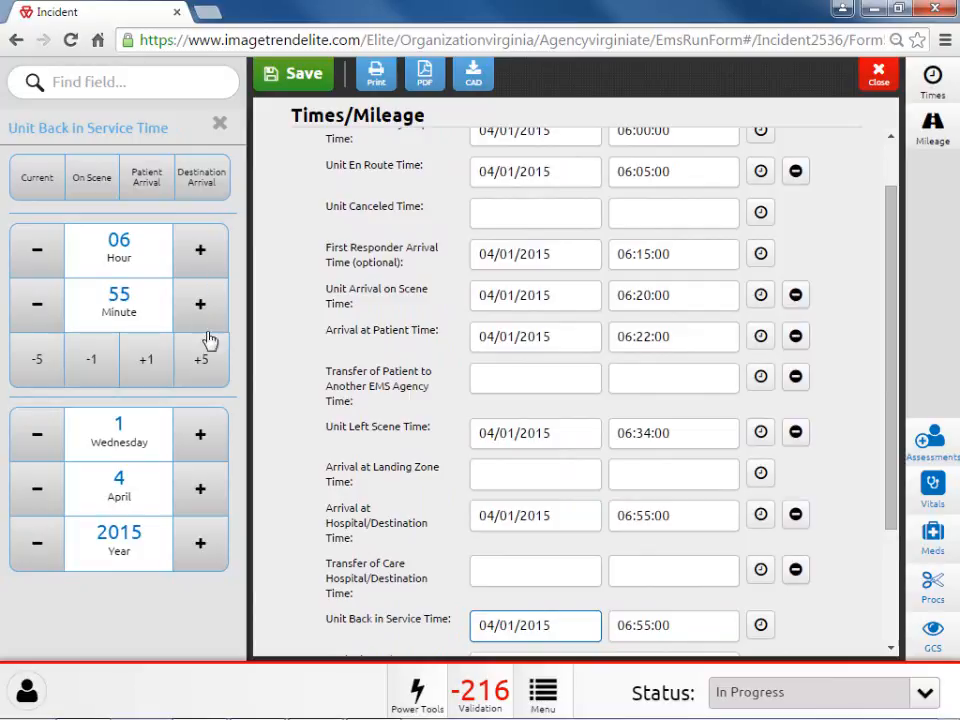
click(206, 366)
click(206, 366)
click(207, 367)
click(208, 367)
click(308, 378)
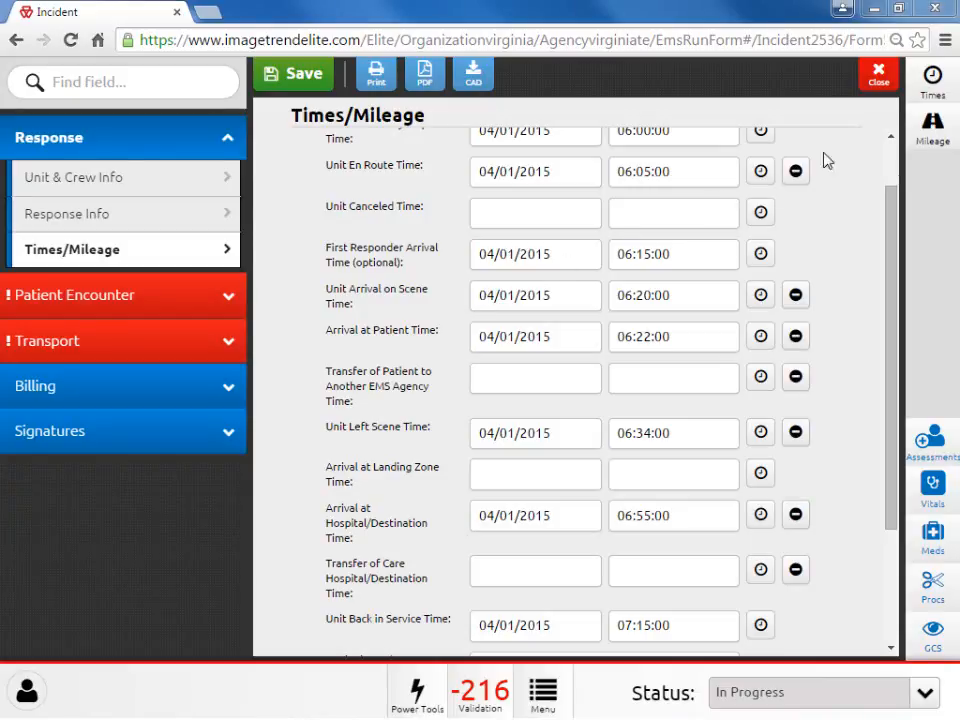
click(931, 80)
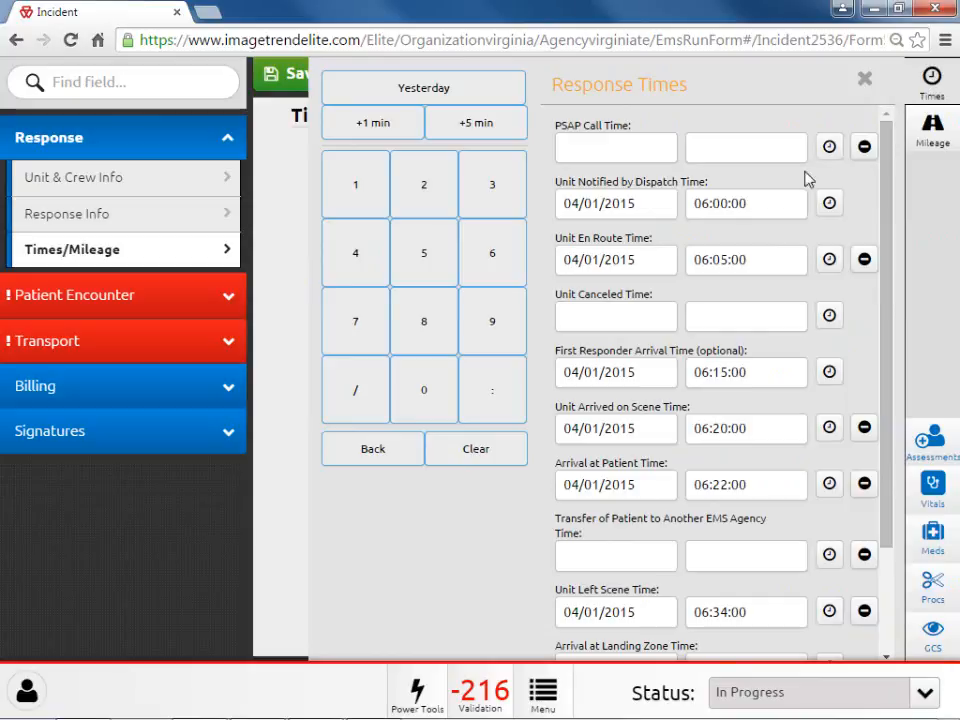
click(769, 206)
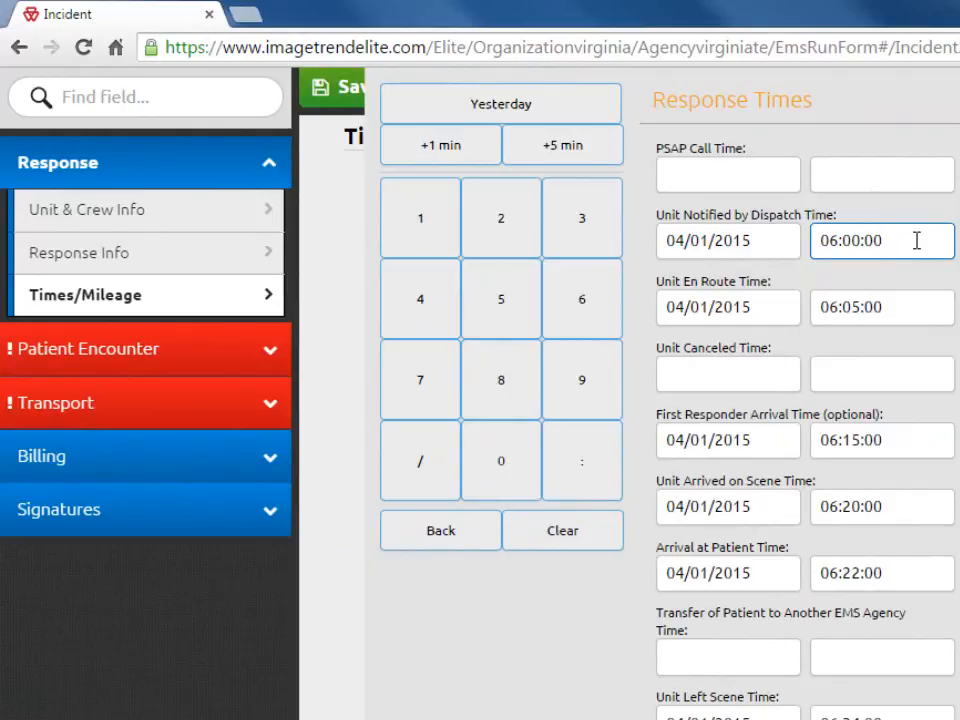
click(441, 546)
click(441, 546)
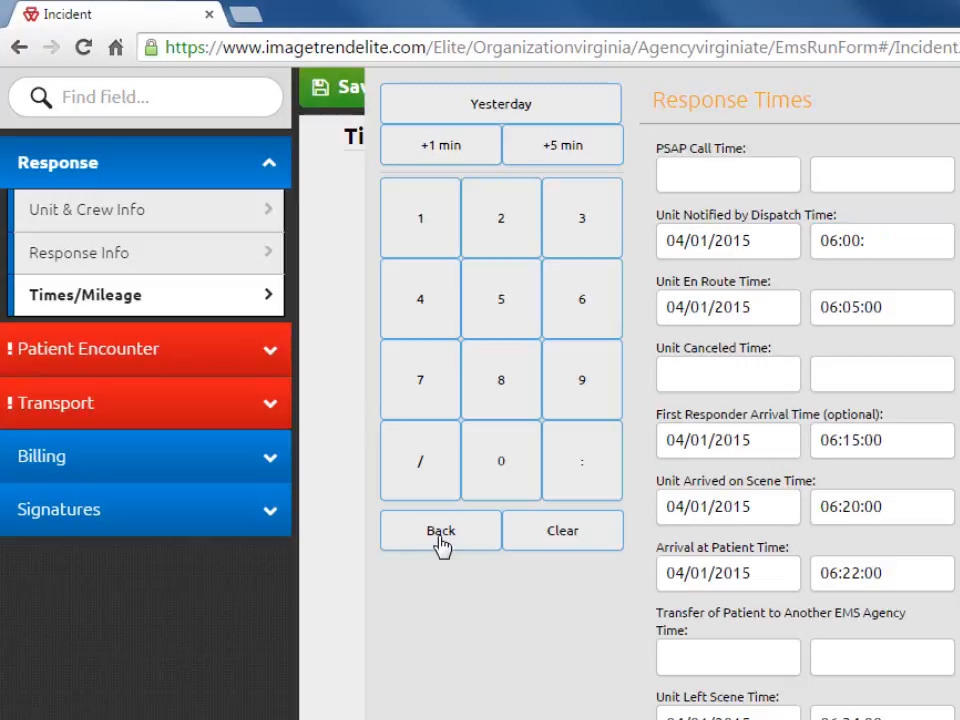
click(556, 535)
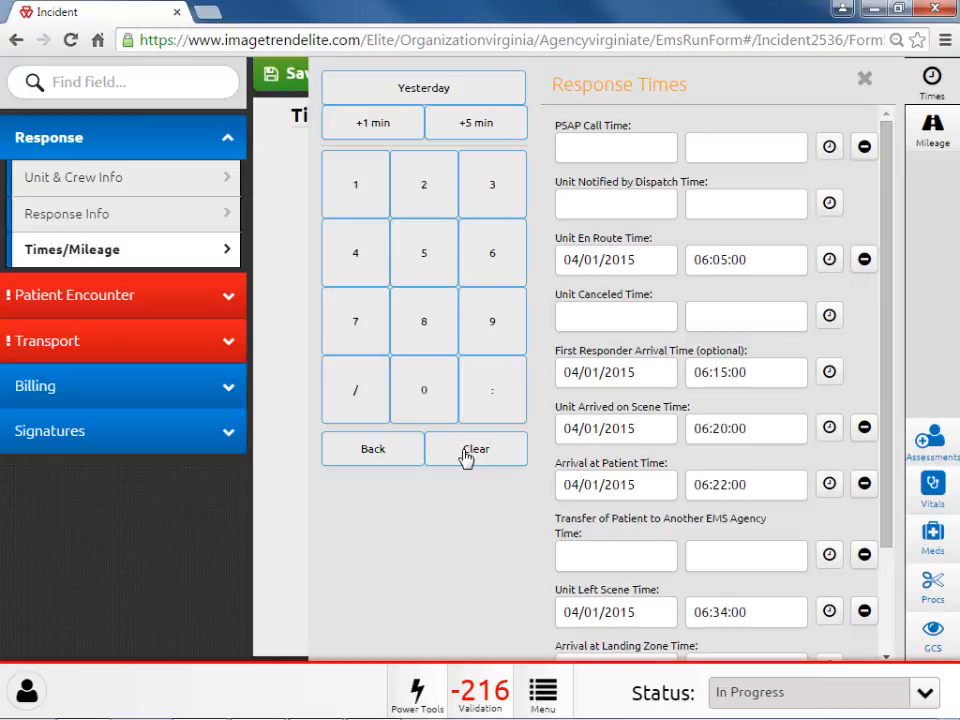
click(578, 204)
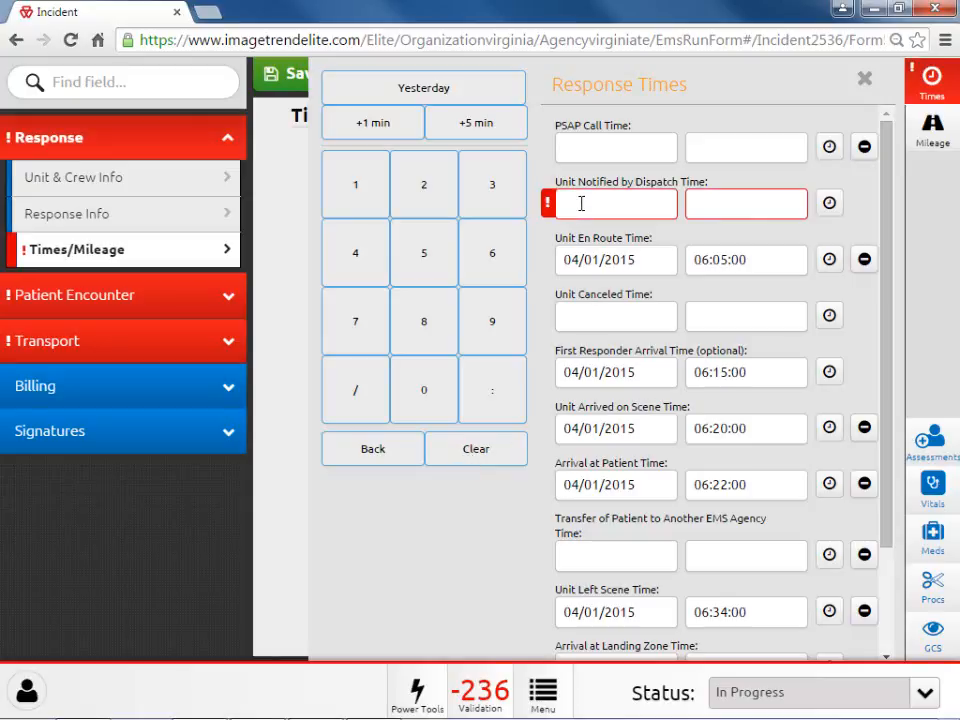
text(04/01/2015)
key(Tab)
text(06:00:00)
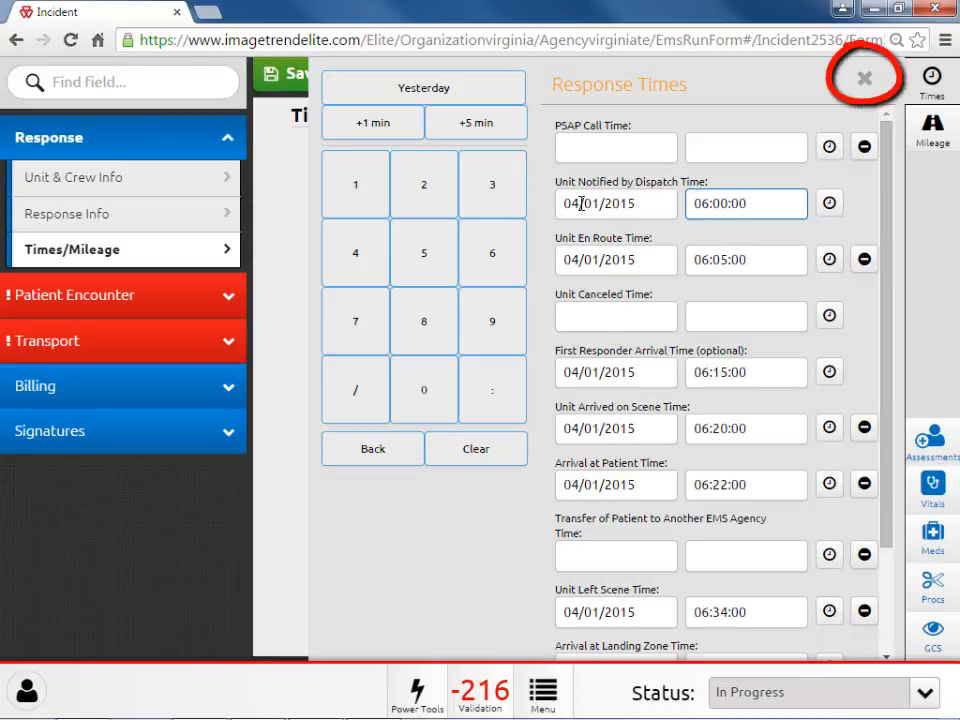
click(932, 82)
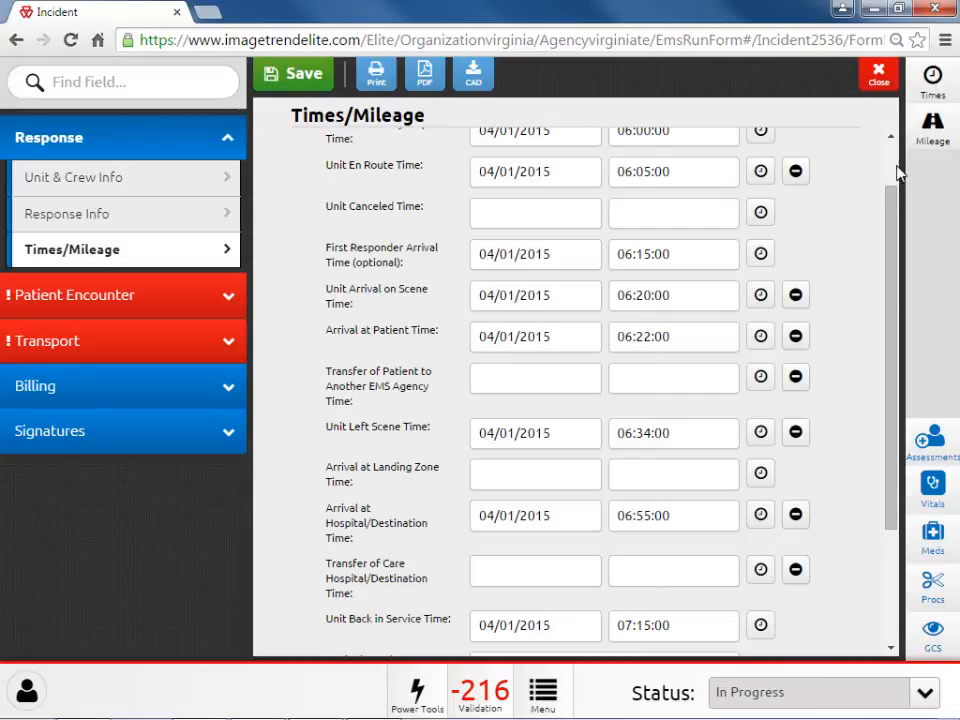
Enter odometer readings 24127.2, 24137.2, 24150.4 and 24171.6, then view the 44.4-mile total
drag(892, 201, 894, 345)
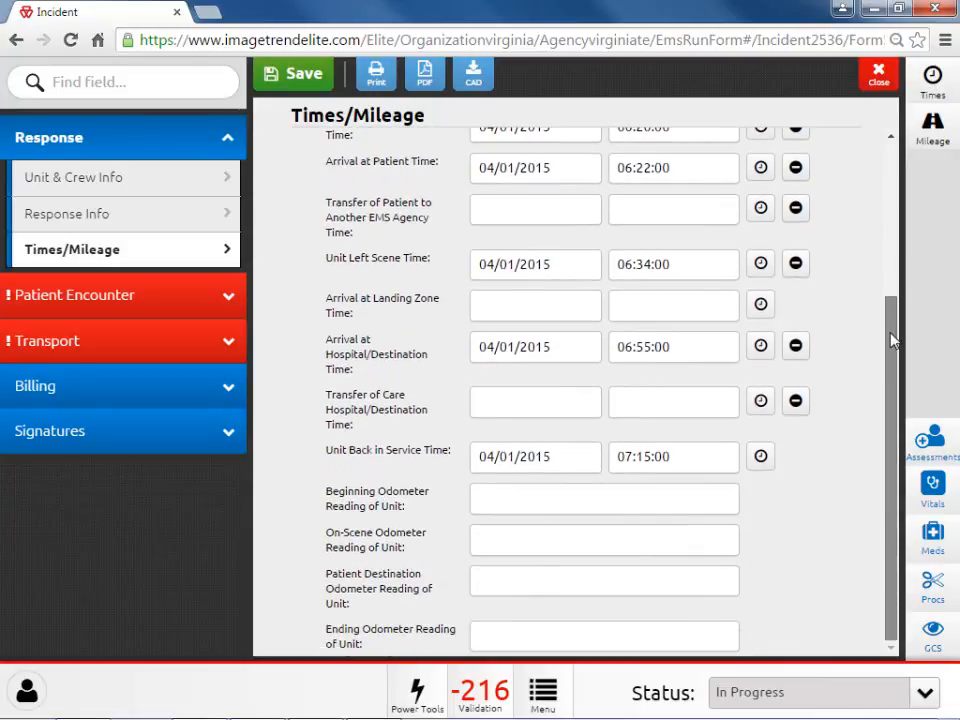
click(473, 503)
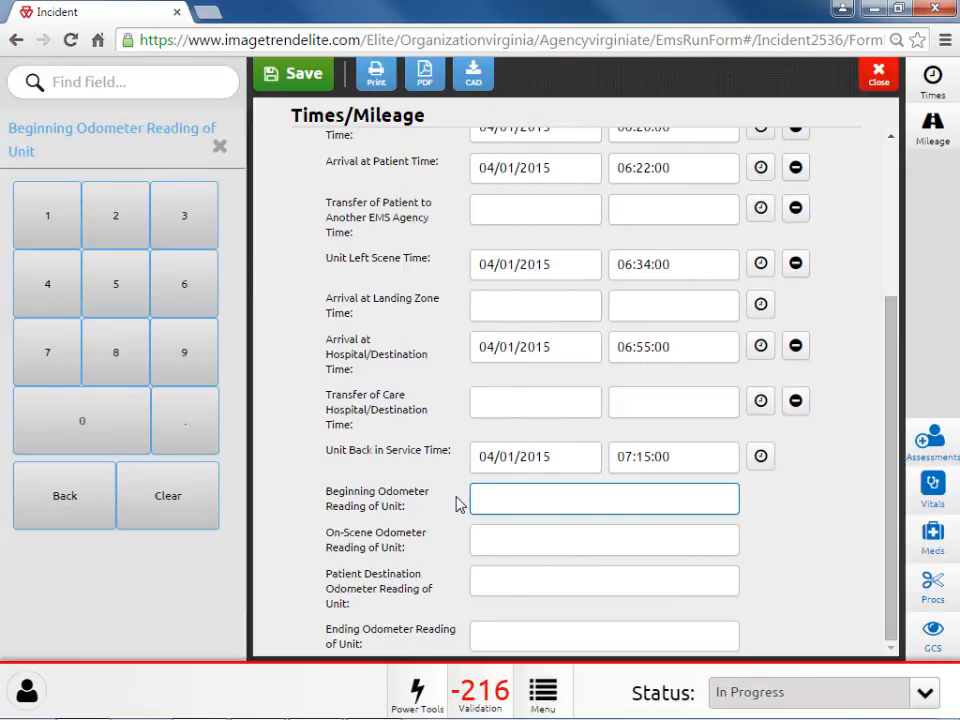
text(24127.2)
key(Tab)
text(24137.2)
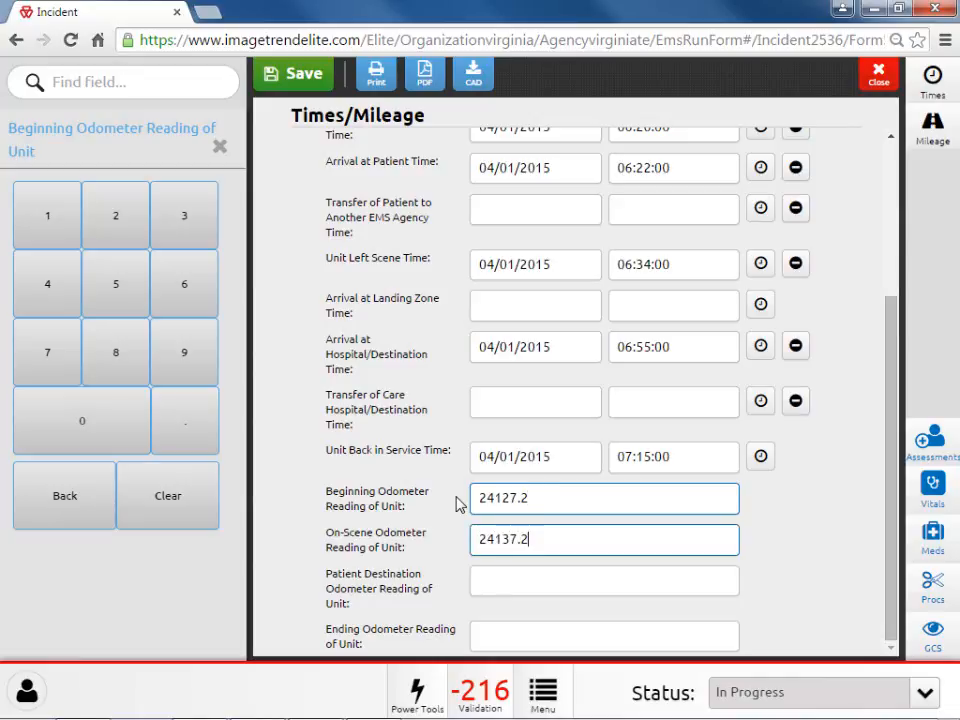
key(Tab)
text(24150.4)
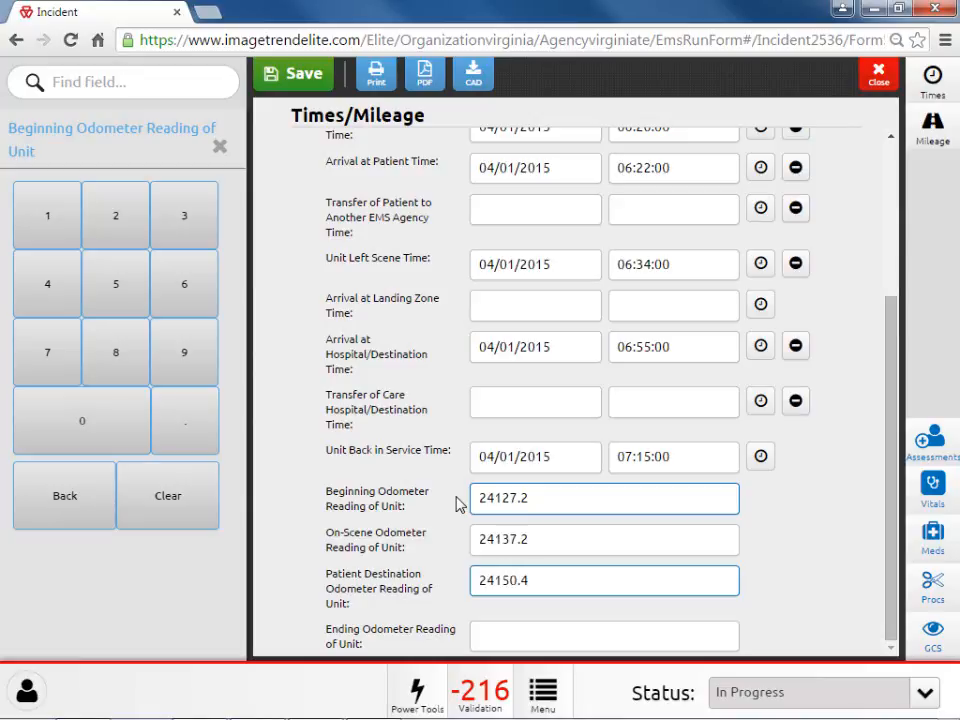
key(Tab)
text(24171)
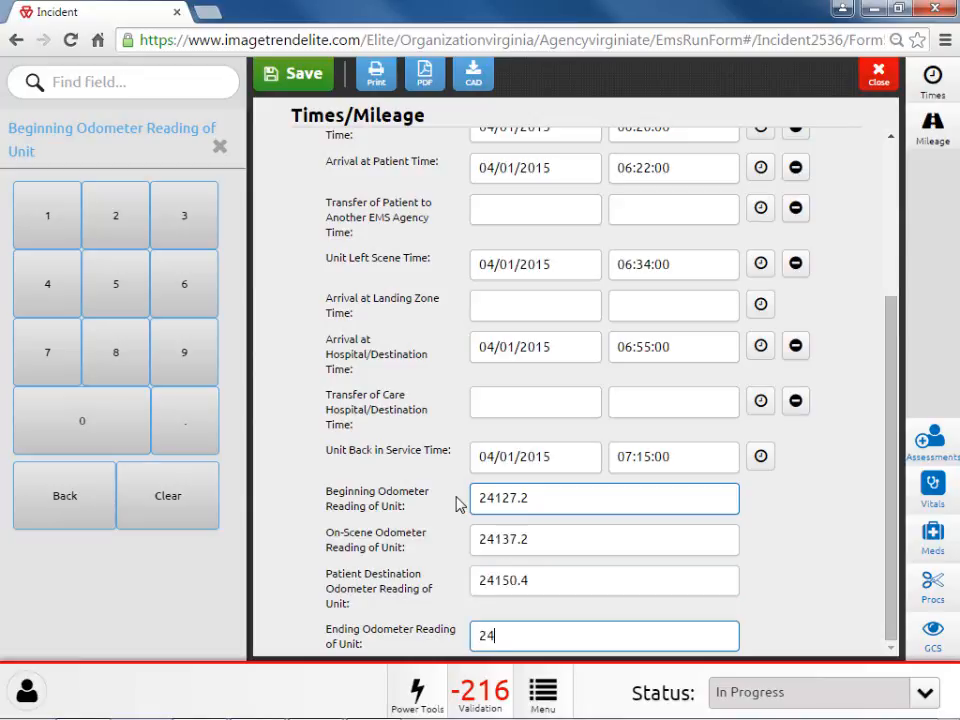
text(.6)
click(932, 138)
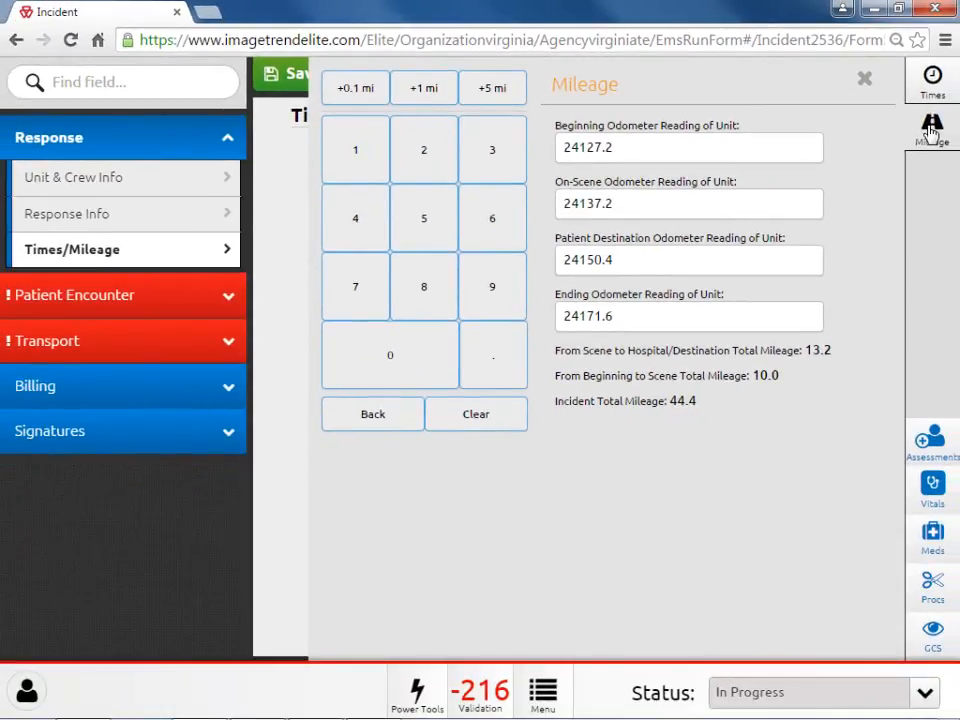
Close the Mileage summary and go to Patient Info under Patient Encounter
click(930, 130)
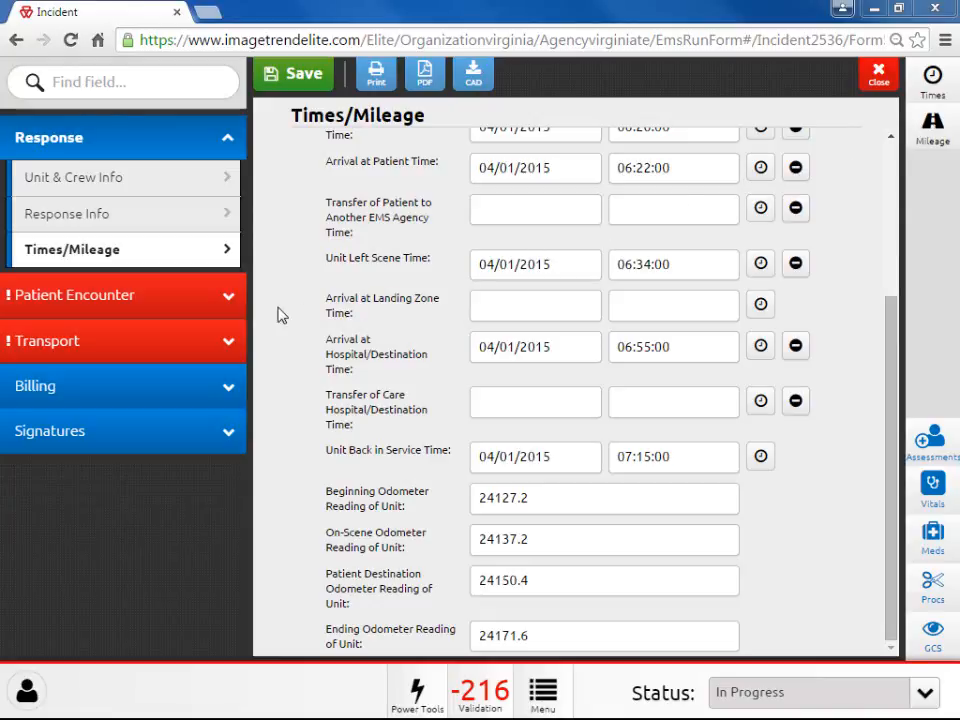
click(240, 298)
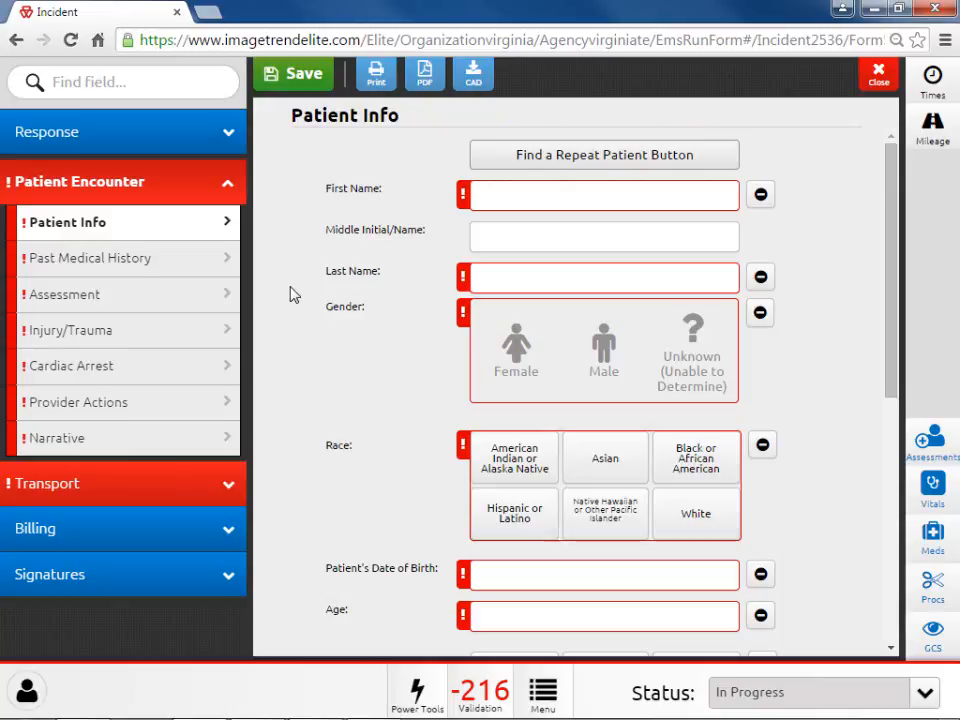
click(548, 162)
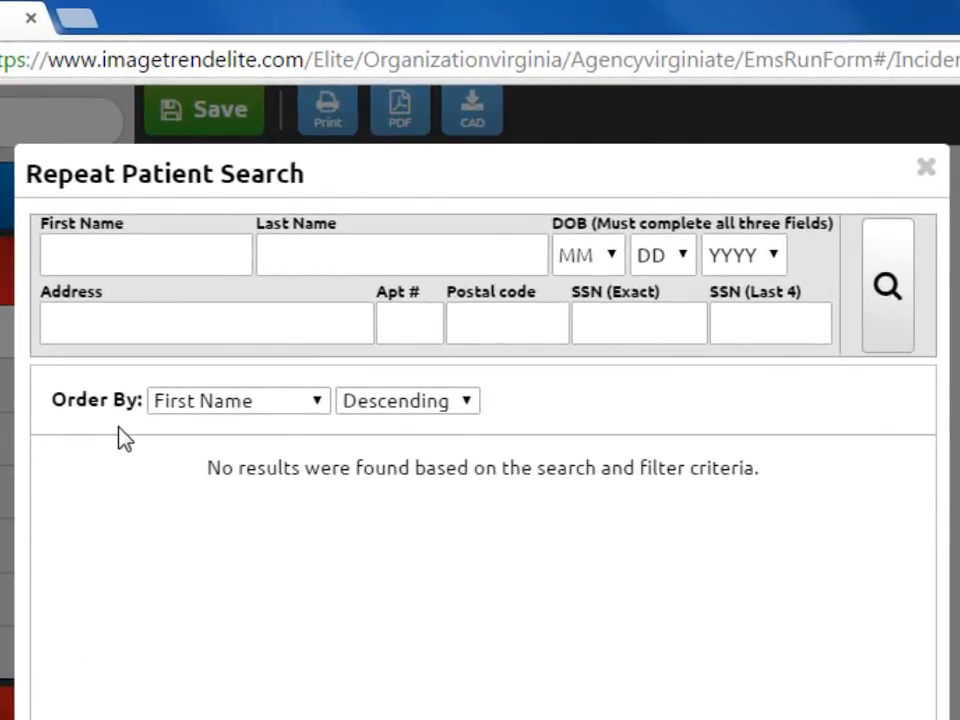
click(318, 401)
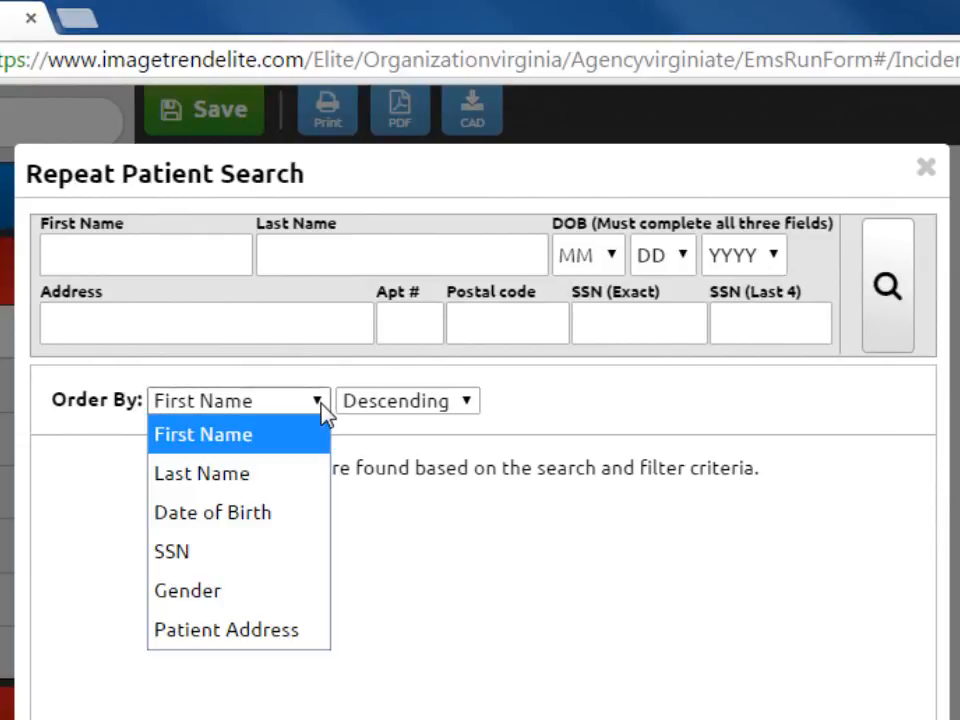
click(320, 404)
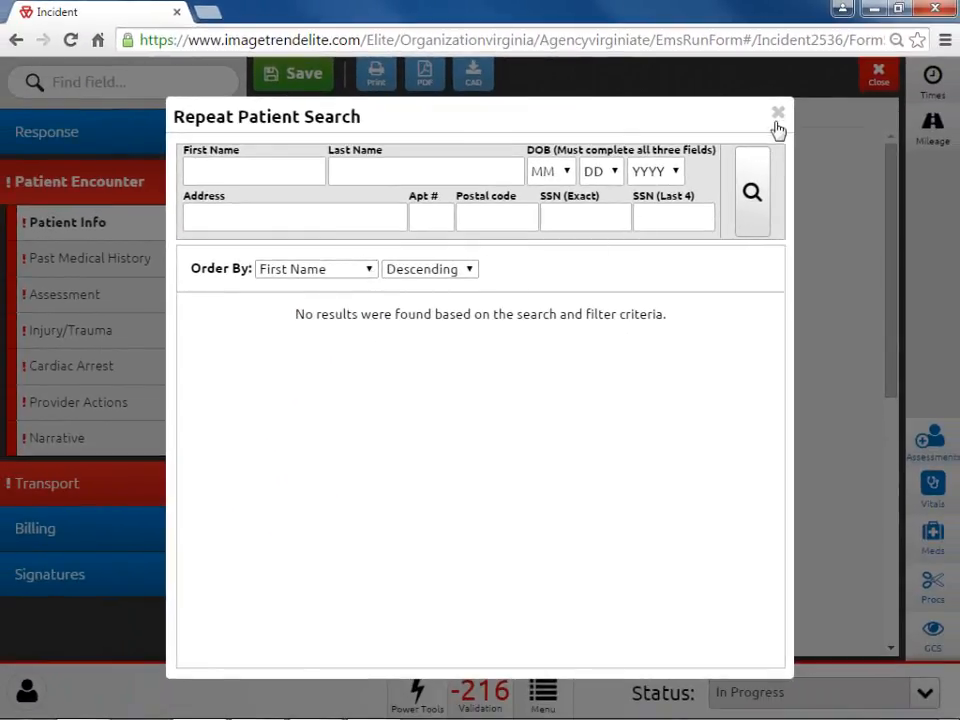
click(779, 113)
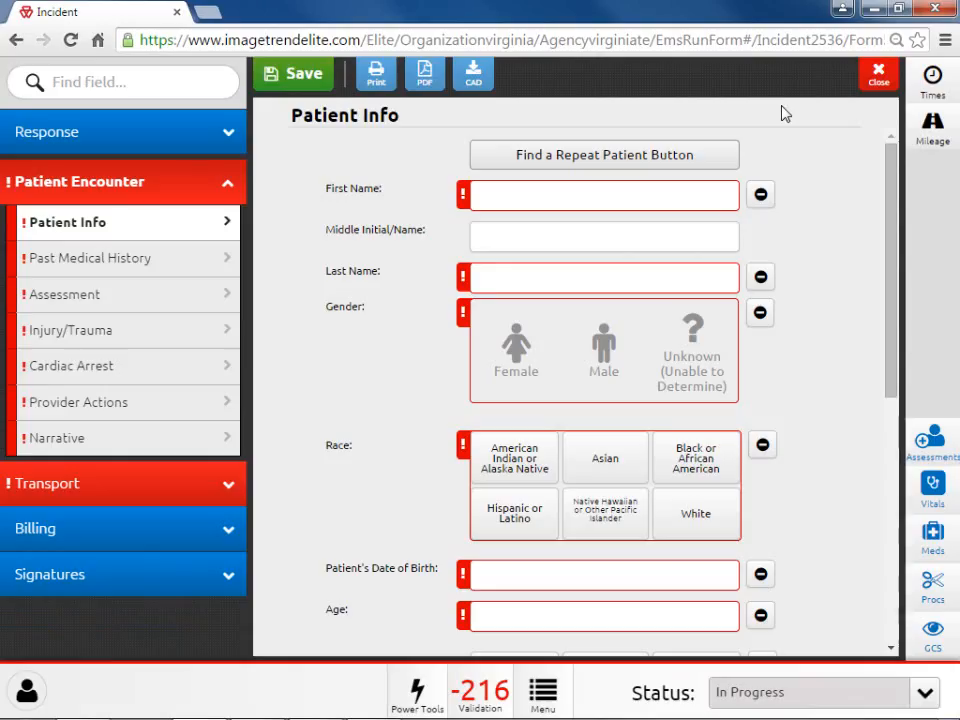
Enter the patient's first and last name, then set gender Male and race Asian
click(497, 196)
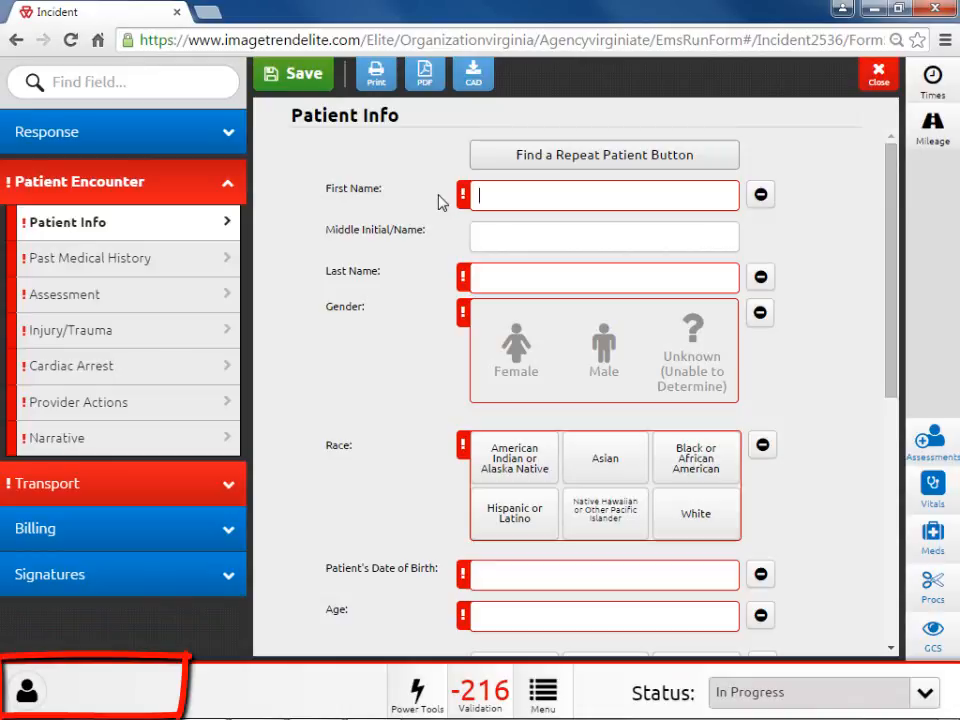
text(First)
key(Tab)
text(Las)
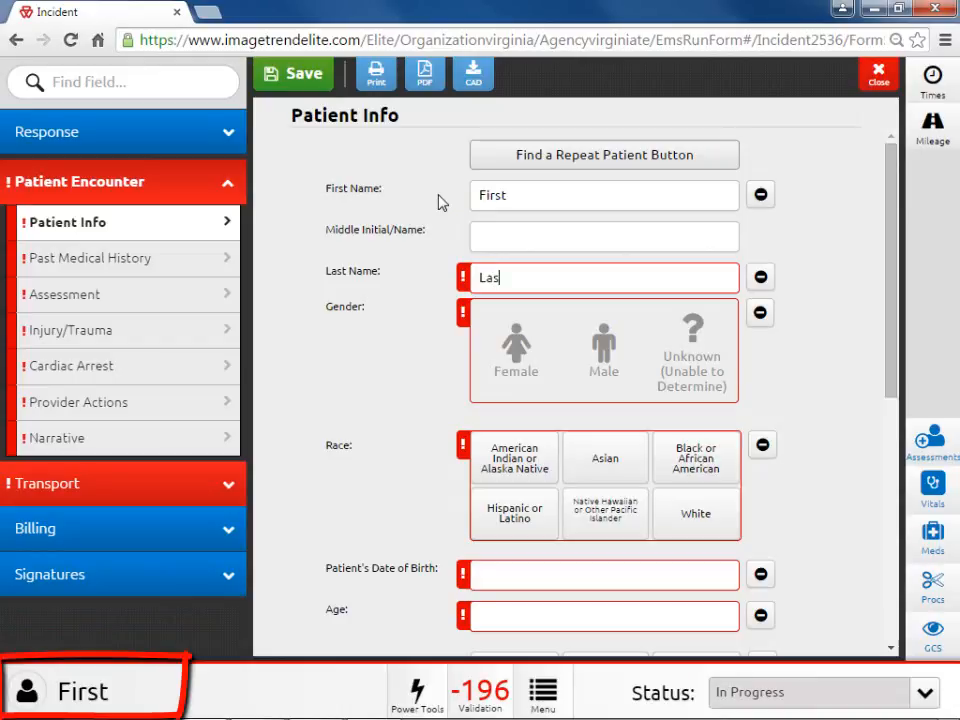
text(t)
key(Tab)
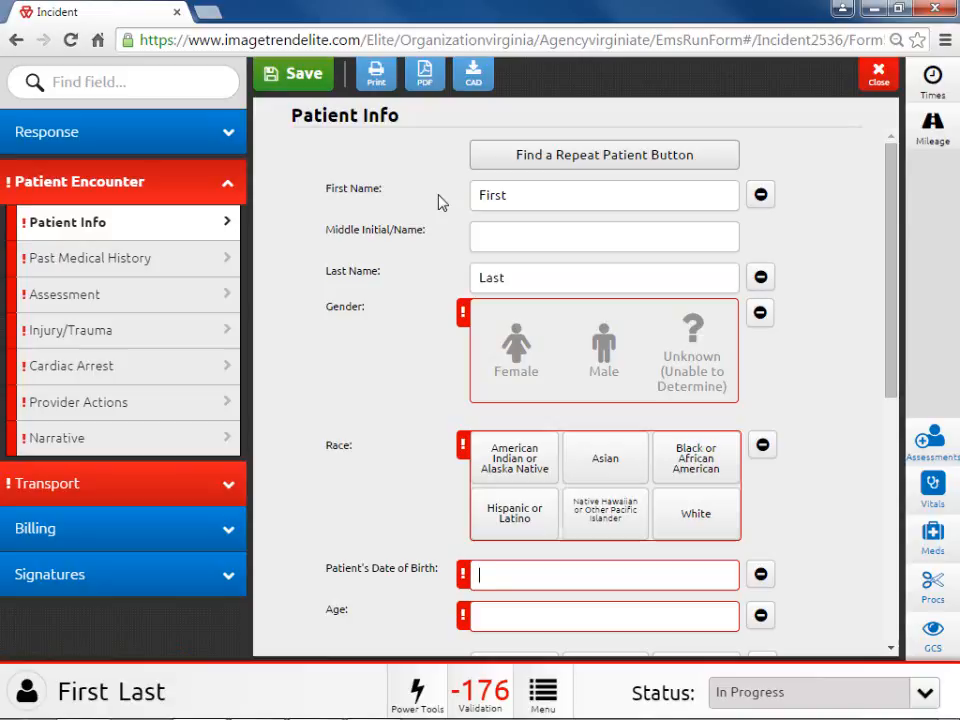
click(619, 373)
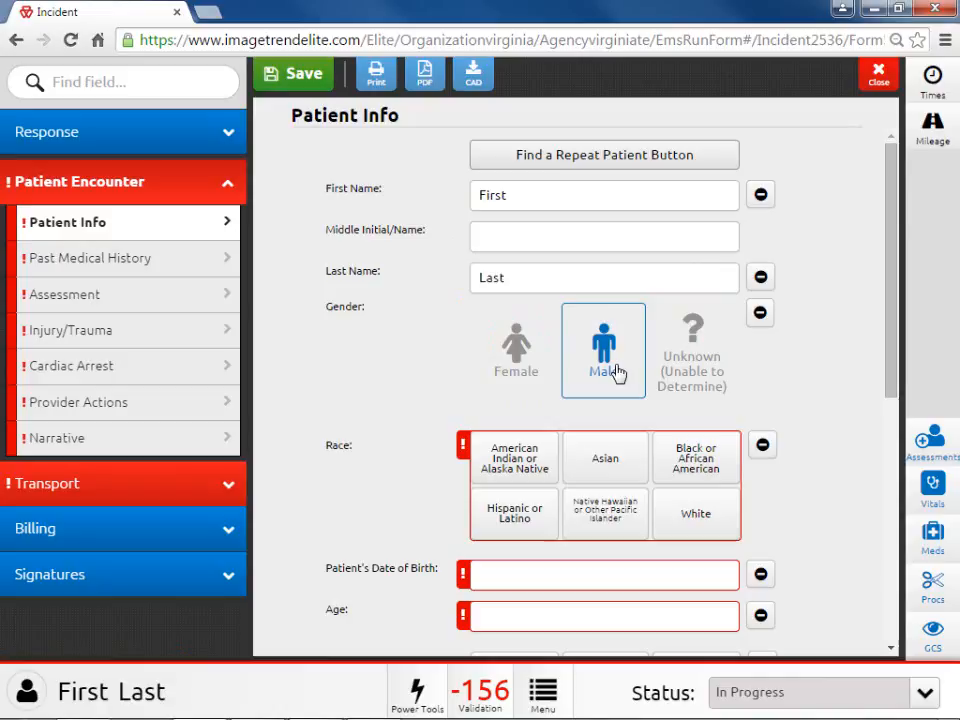
click(602, 457)
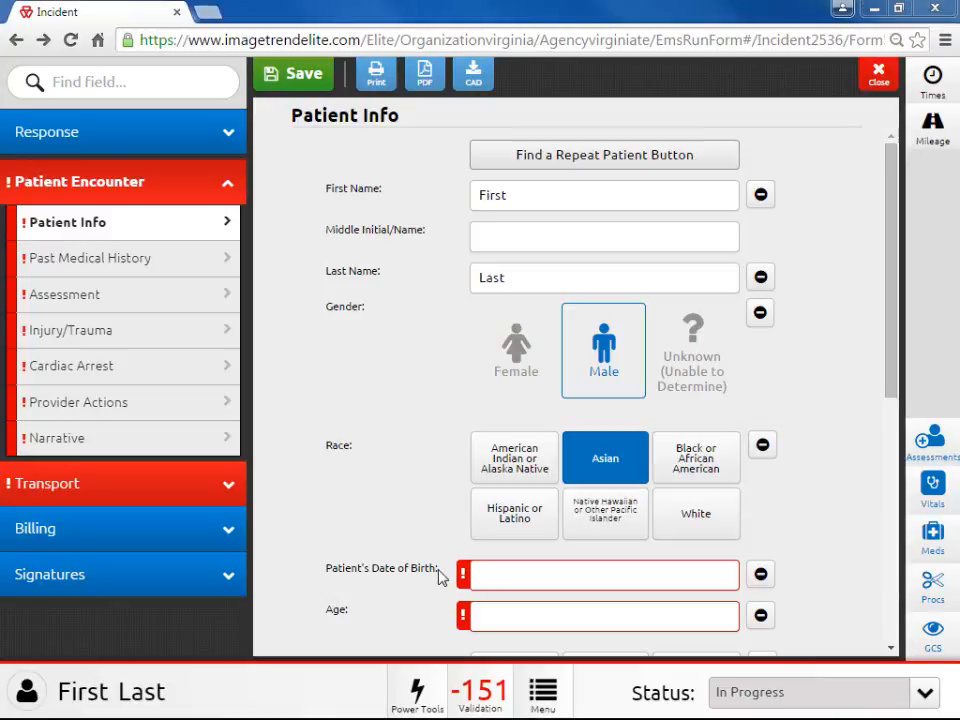
Enter date of birth 01/01/1970 on the keypad so the age fills in as 45 years
drag(893, 396, 889, 452)
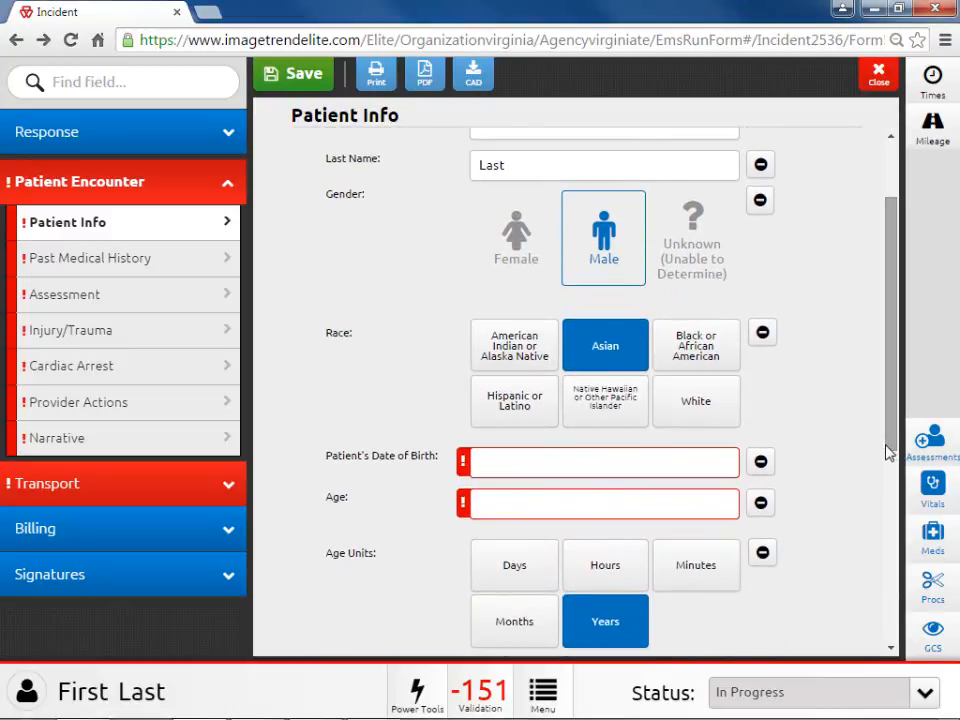
click(489, 463)
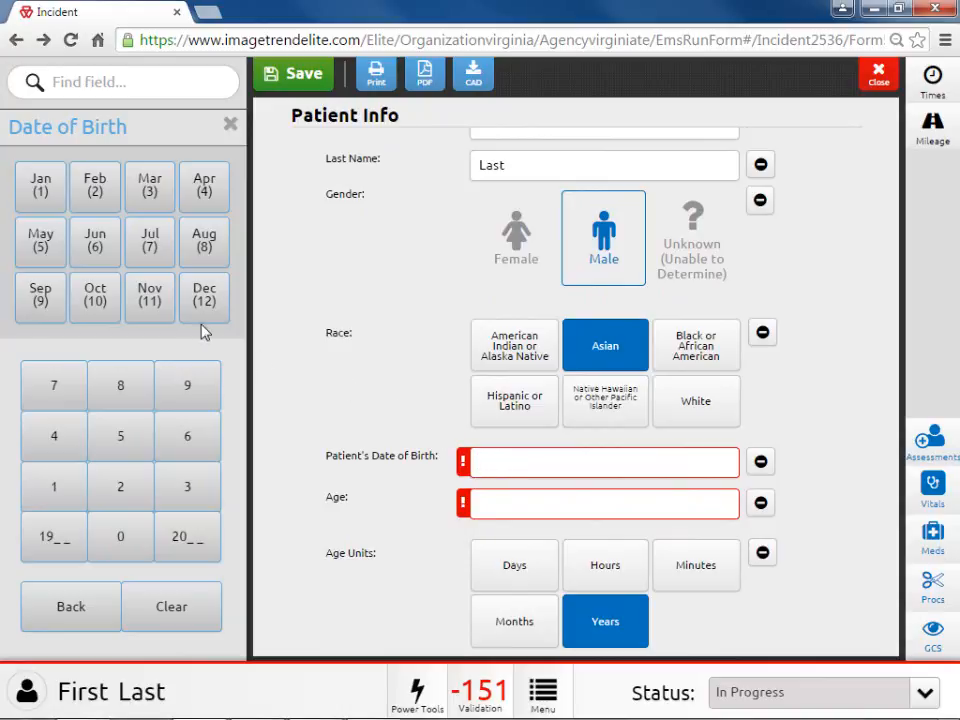
click(40, 190)
click(120, 537)
click(56, 494)
click(58, 545)
click(58, 392)
click(117, 540)
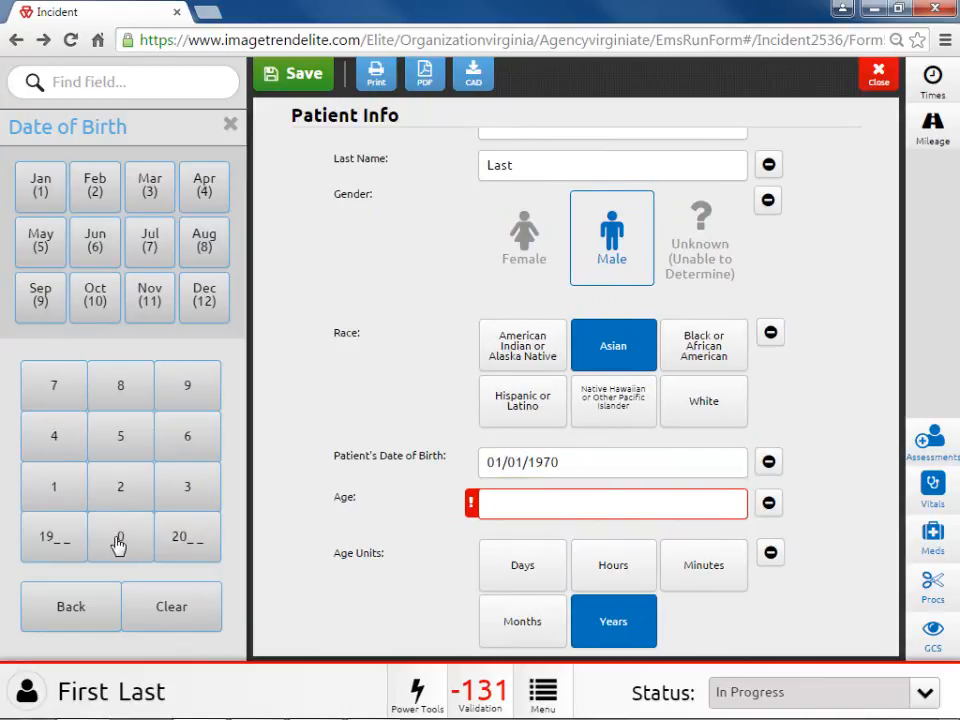
click(411, 499)
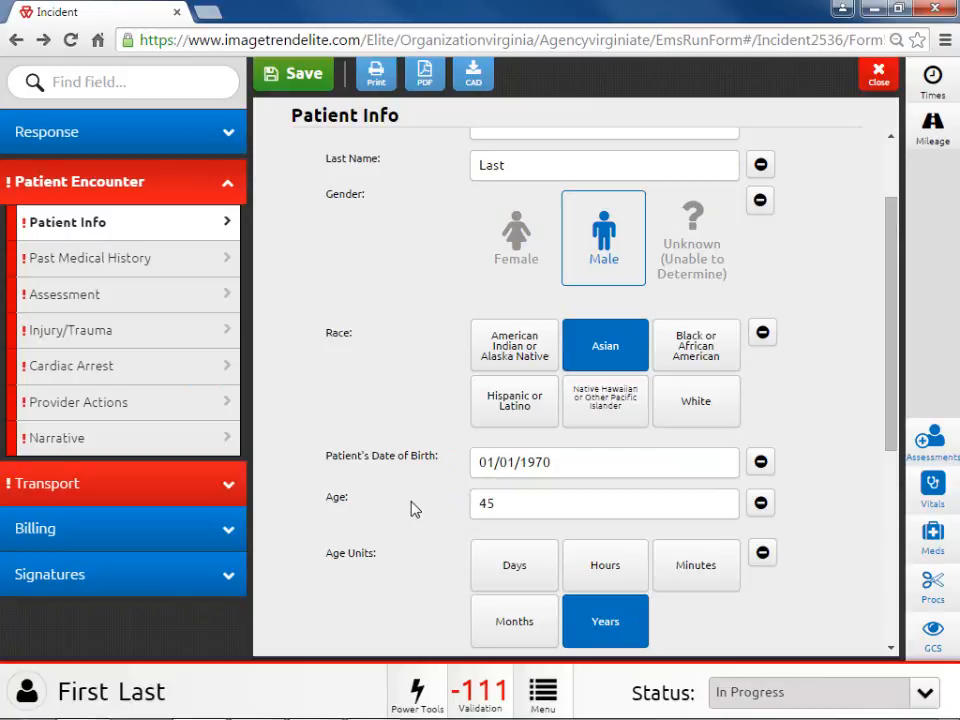
Clear the age and date of birth, then enter a birth date of January 01, 2015
click(568, 464)
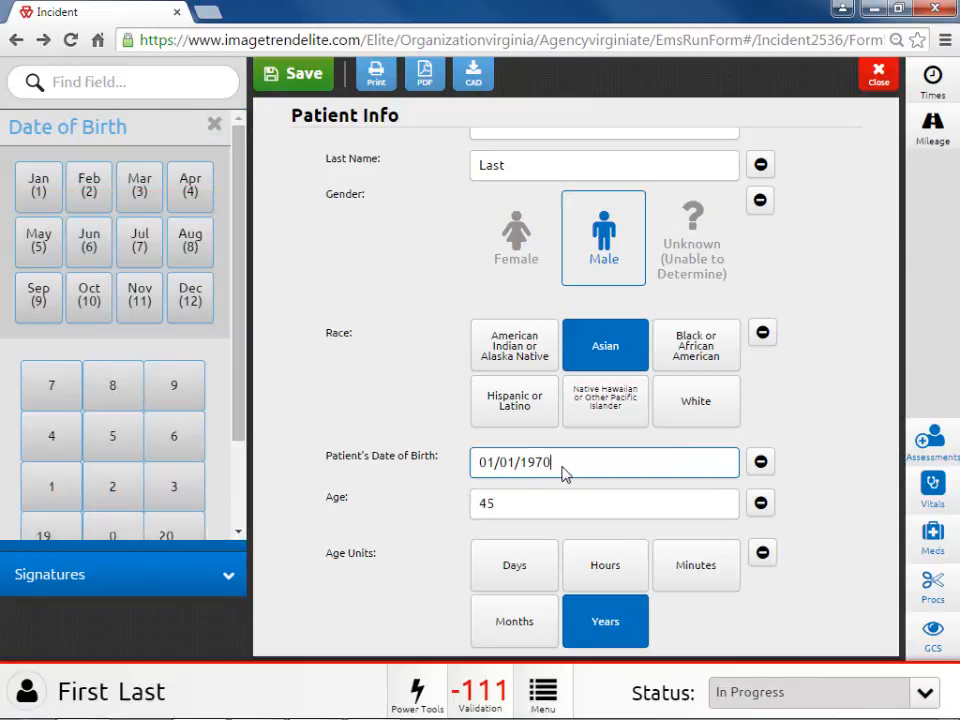
click(199, 622)
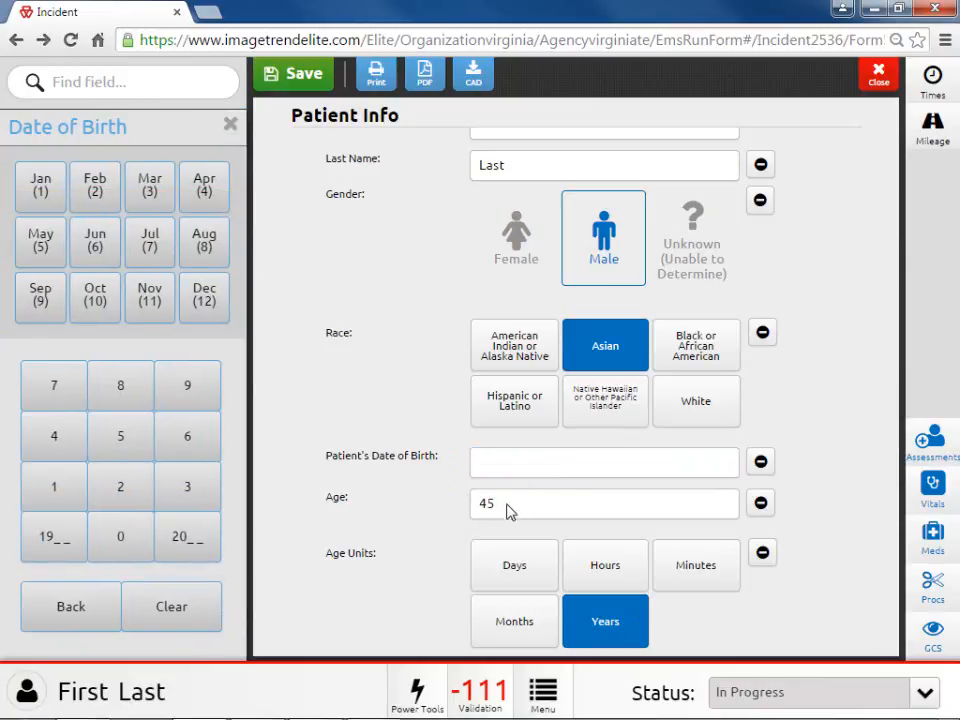
click(510, 510)
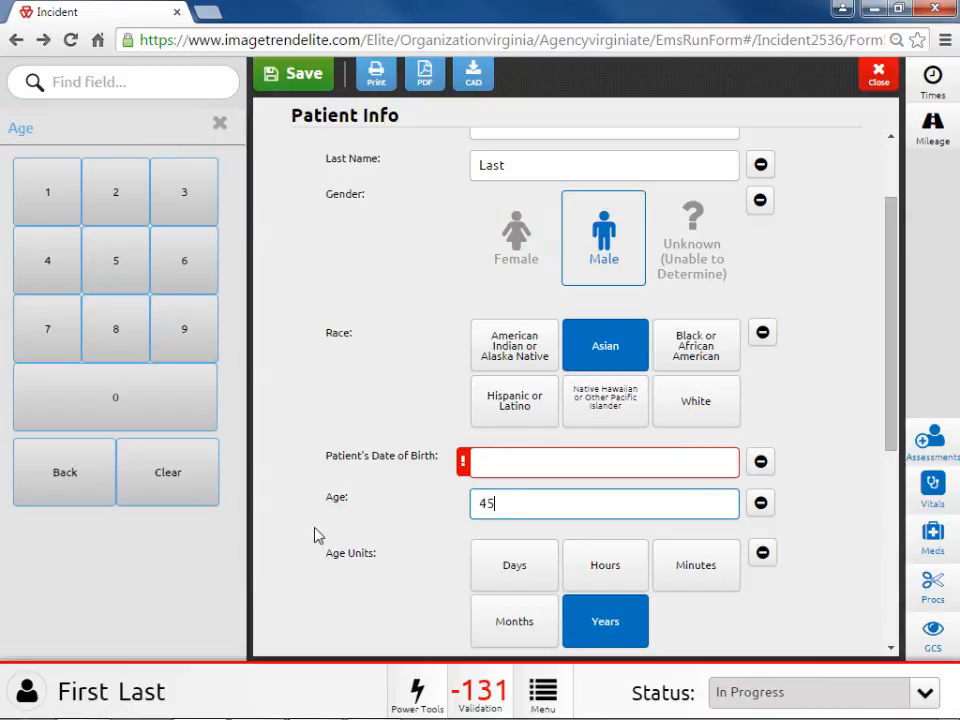
click(182, 495)
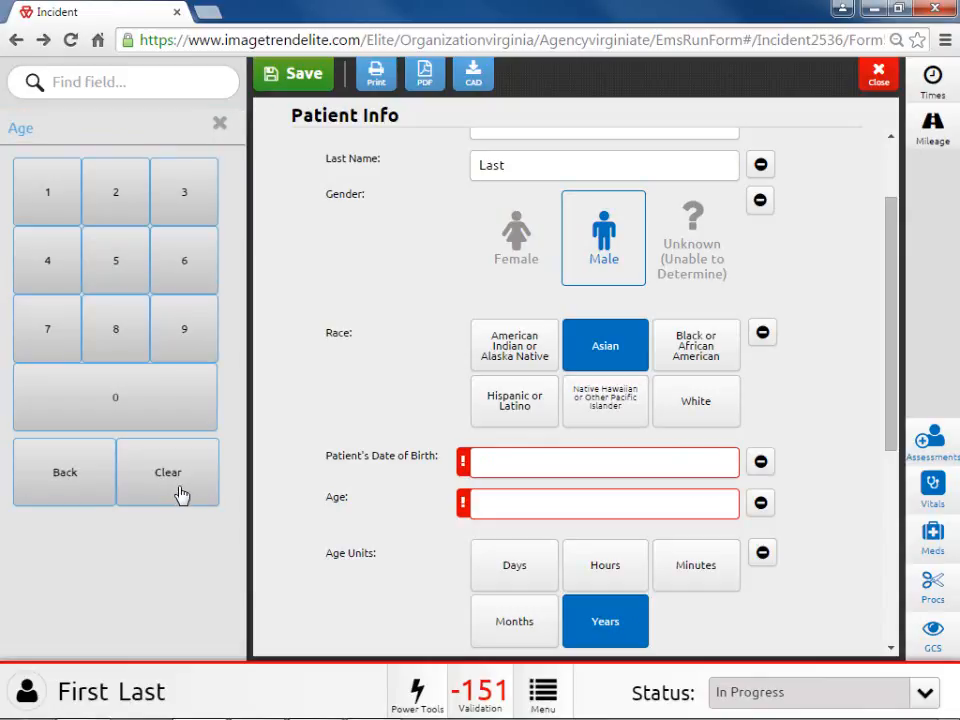
click(480, 464)
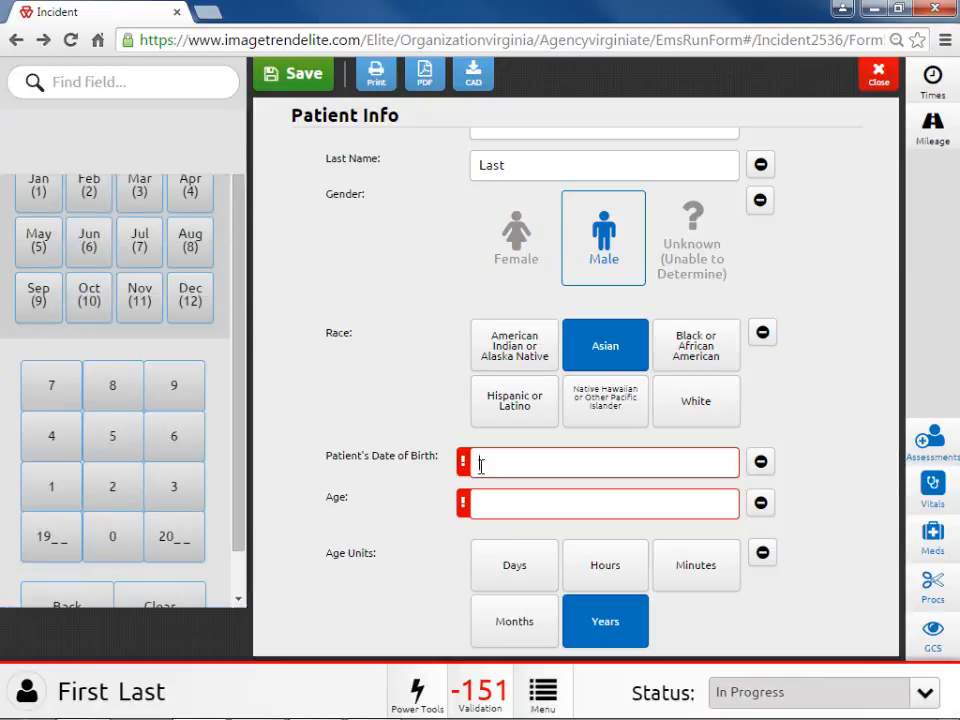
click(41, 186)
click(121, 545)
click(57, 498)
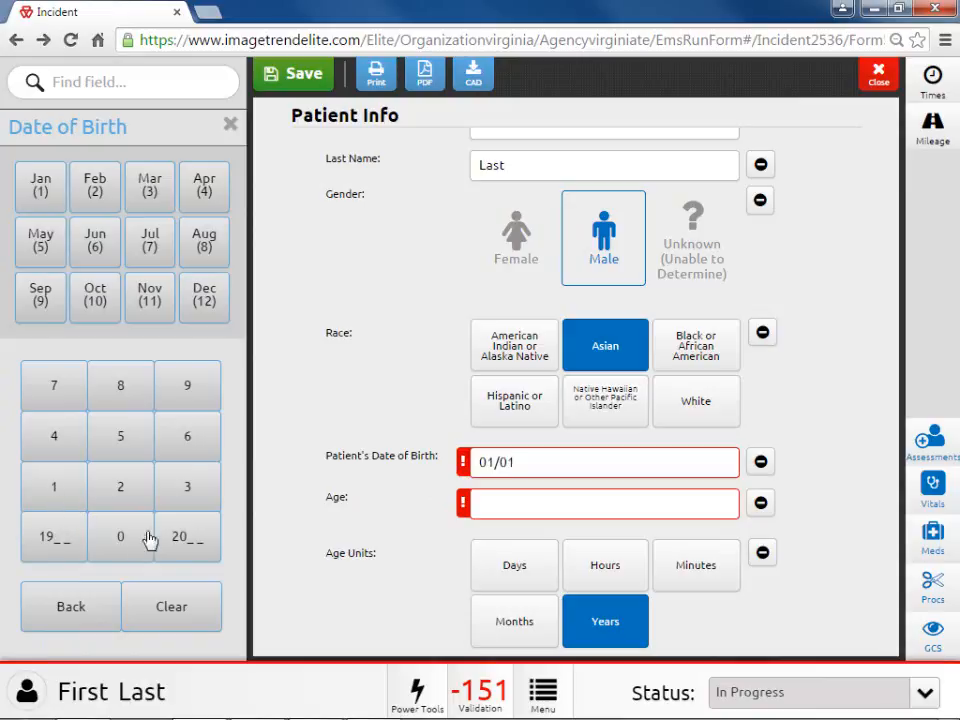
click(180, 540)
click(56, 488)
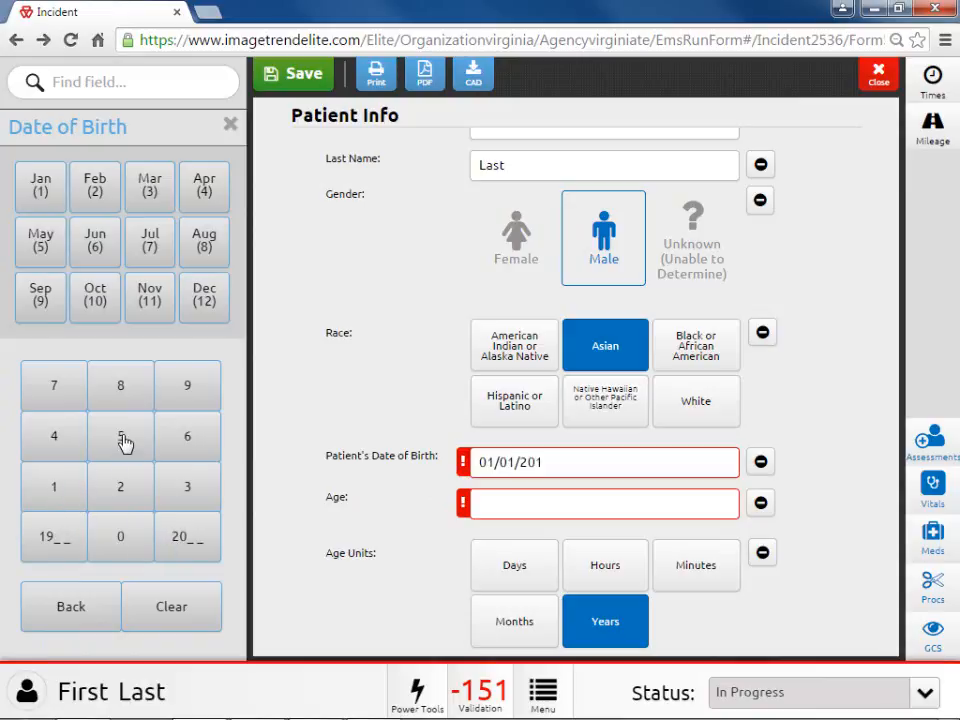
click(121, 440)
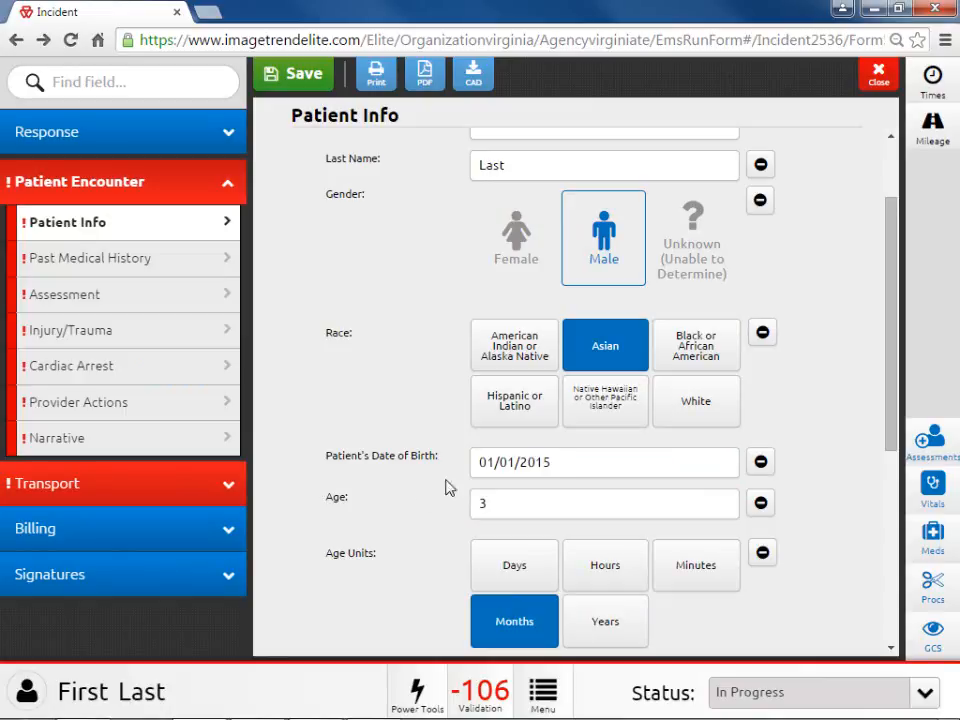
Clear both fields again and re-enter the birth date as March 25, 2015
click(574, 464)
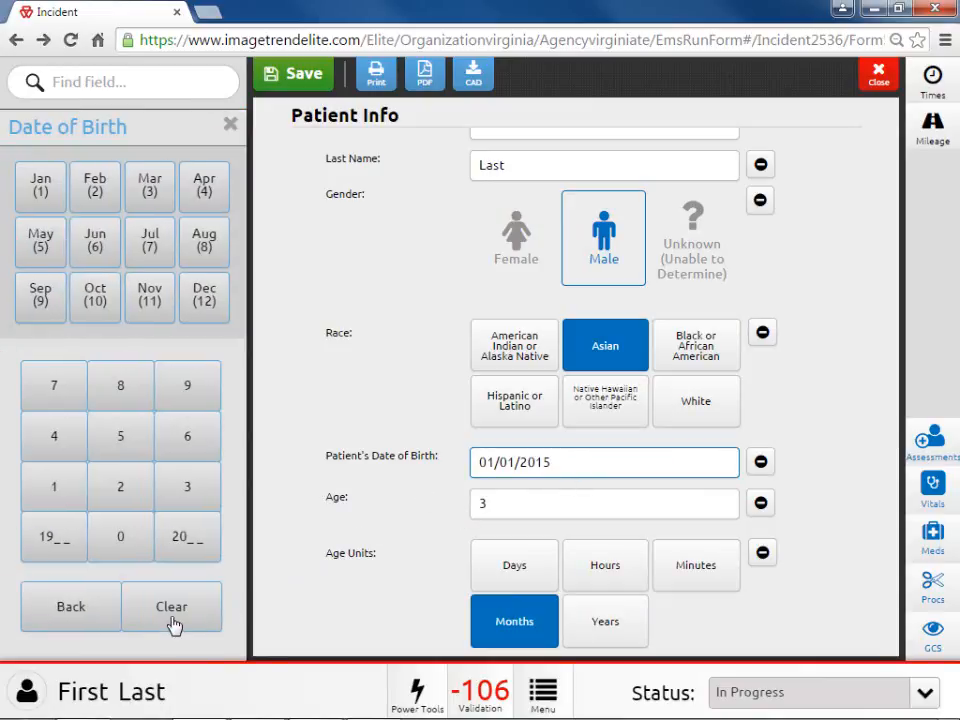
click(185, 622)
click(497, 500)
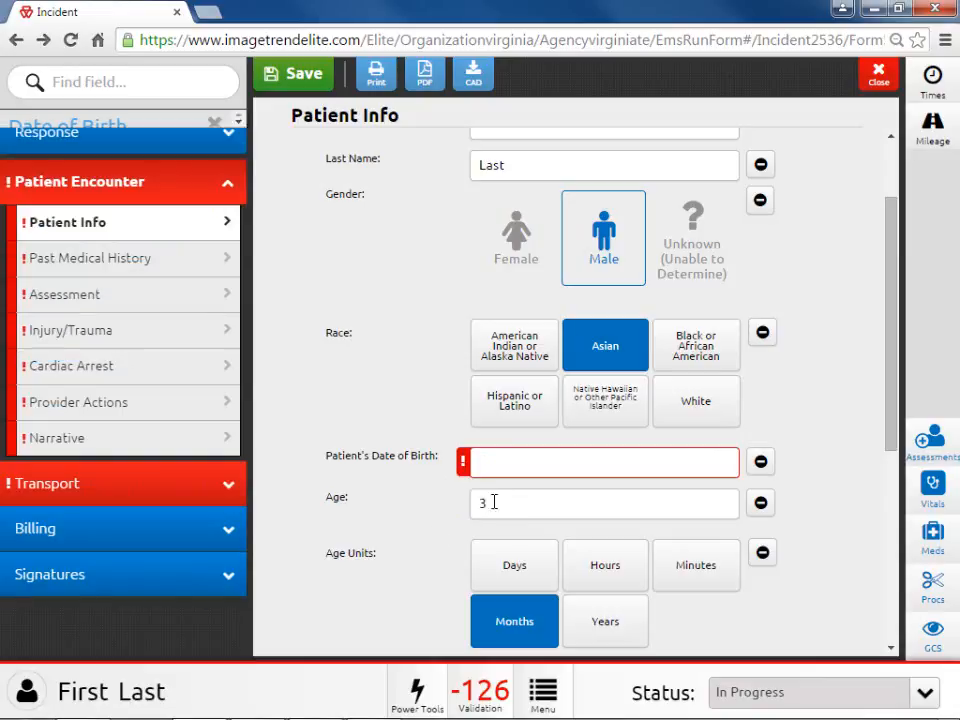
click(189, 497)
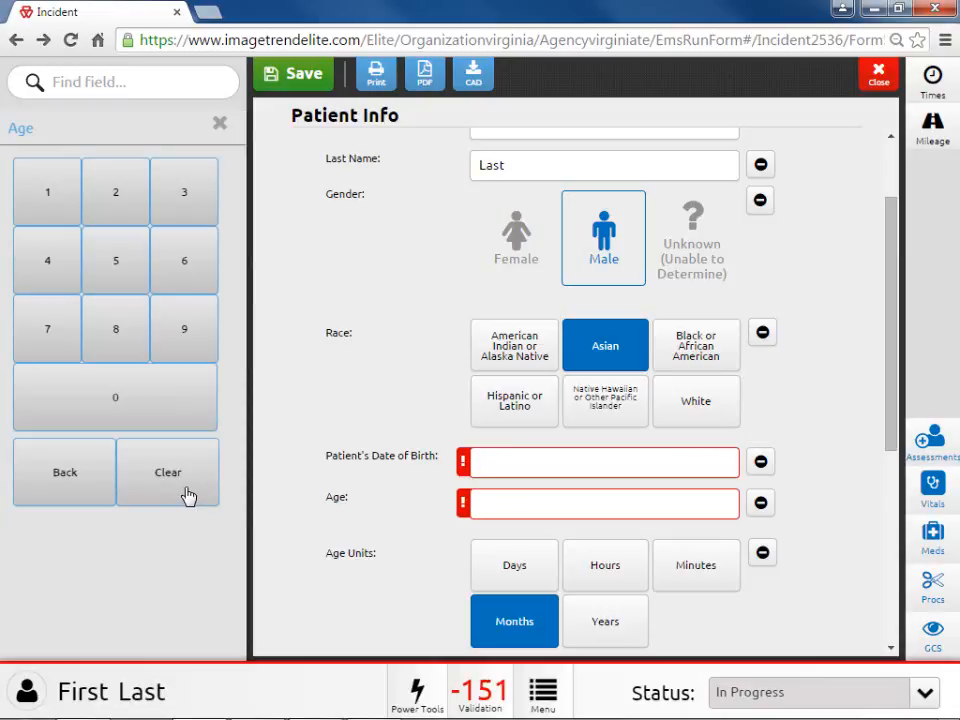
click(497, 465)
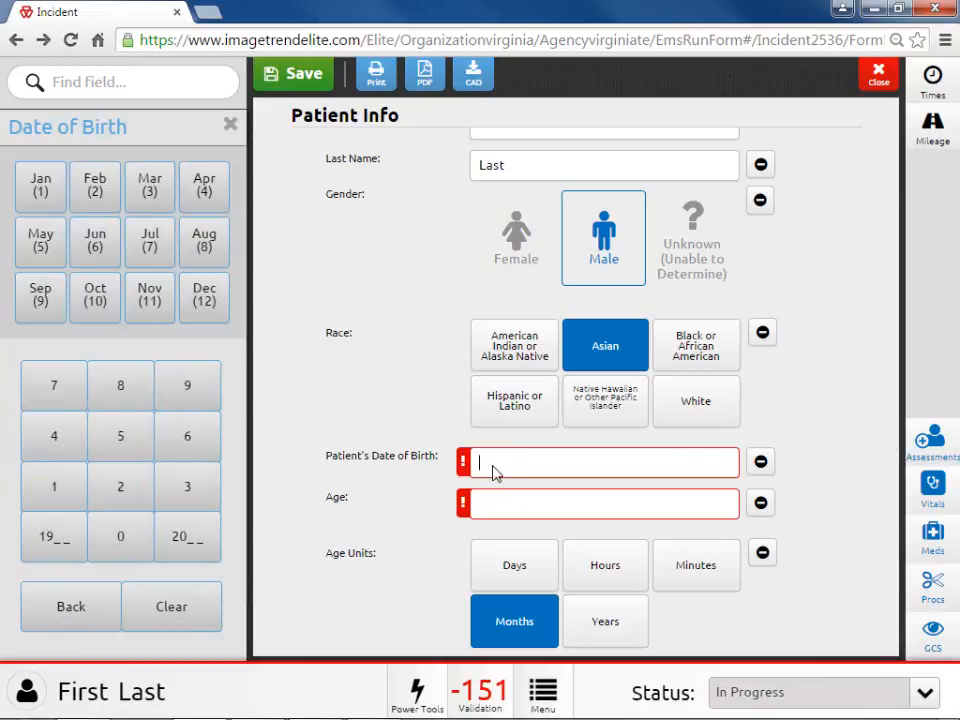
click(150, 190)
click(121, 491)
click(123, 438)
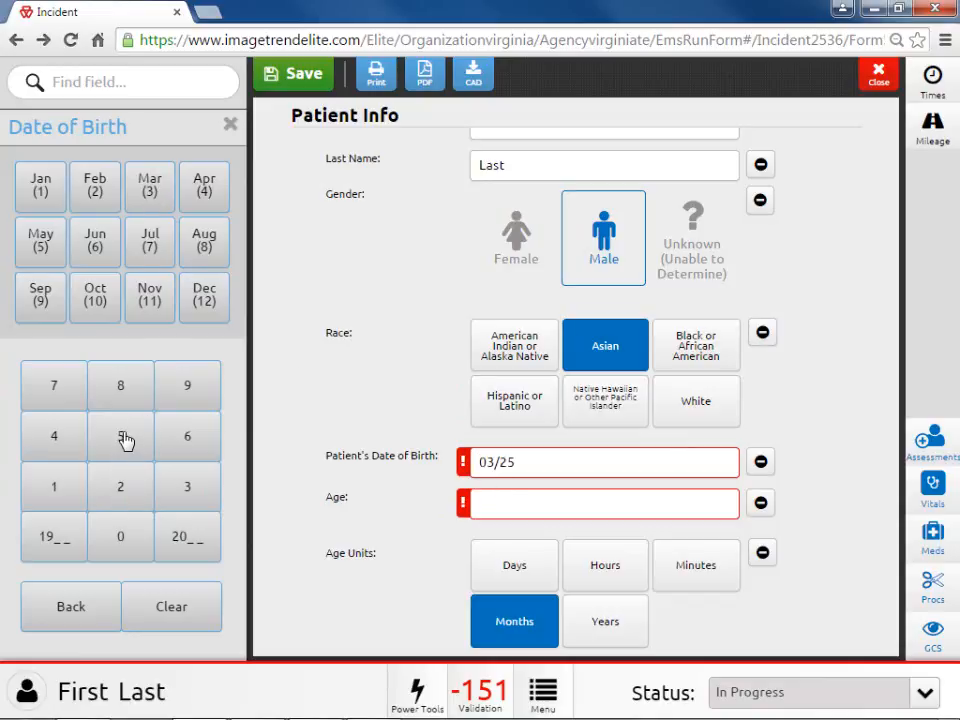
click(182, 538)
click(52, 494)
click(120, 443)
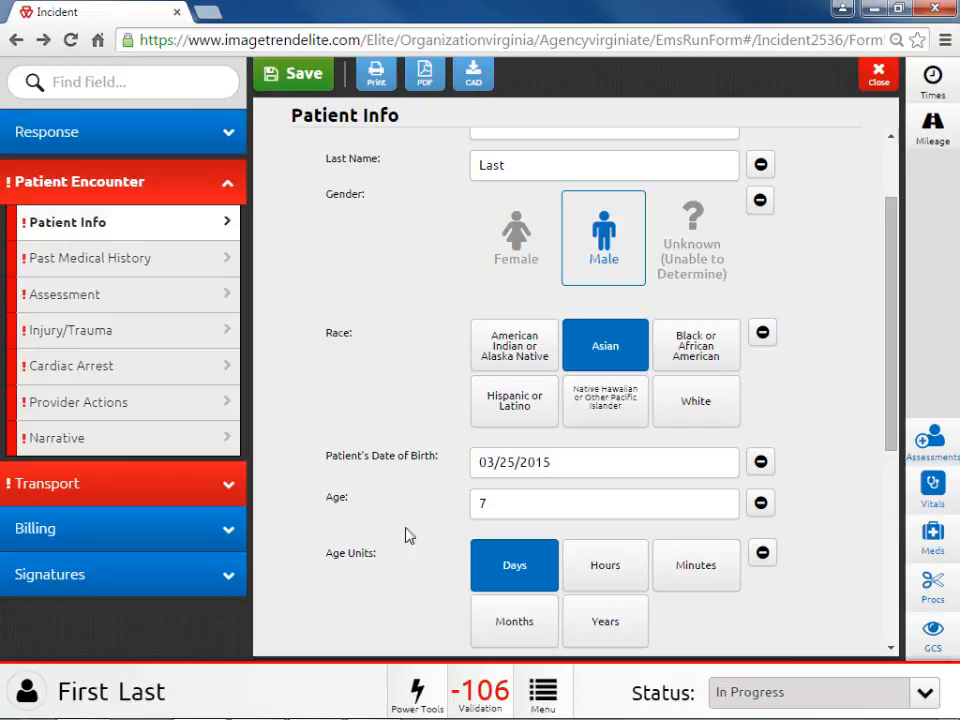
Clear the age and enter an April 2015 birth date so the age recalculates
click(500, 509)
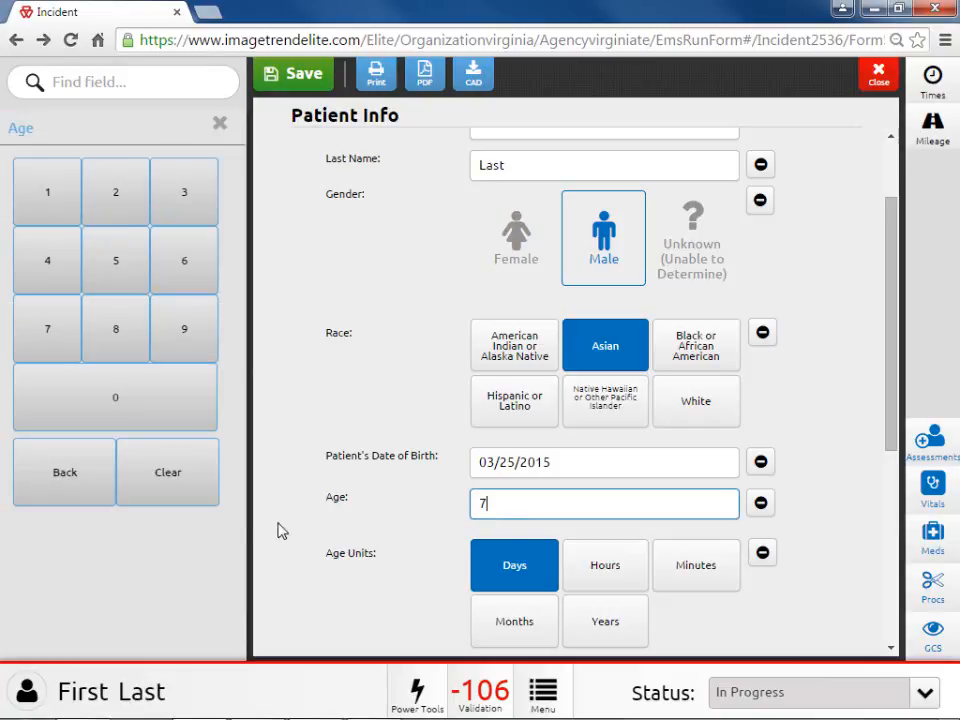
click(199, 493)
click(585, 468)
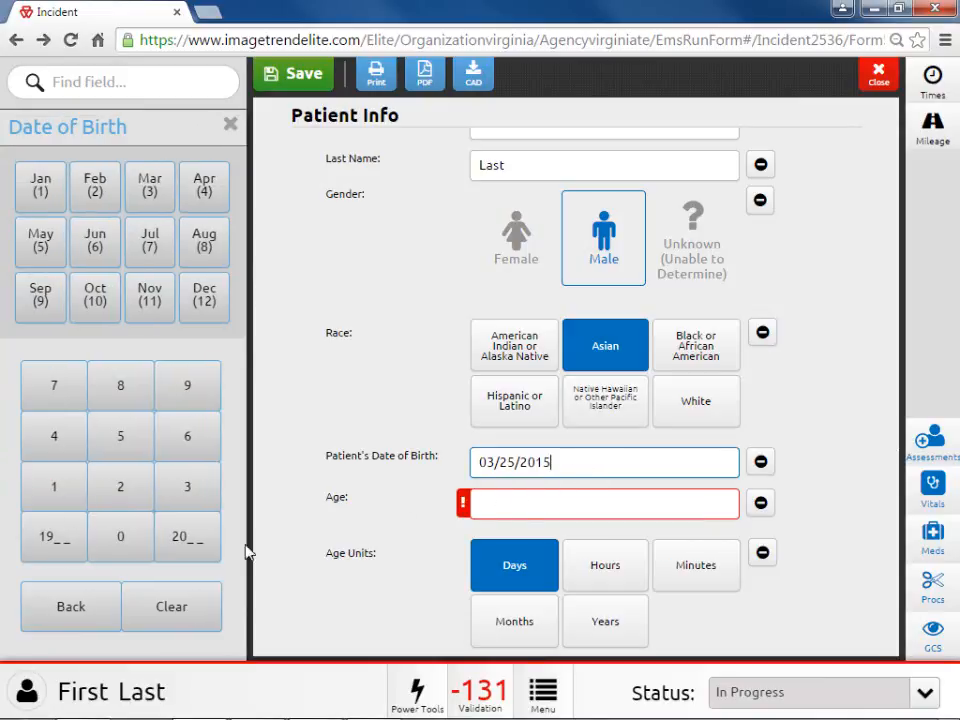
click(499, 464)
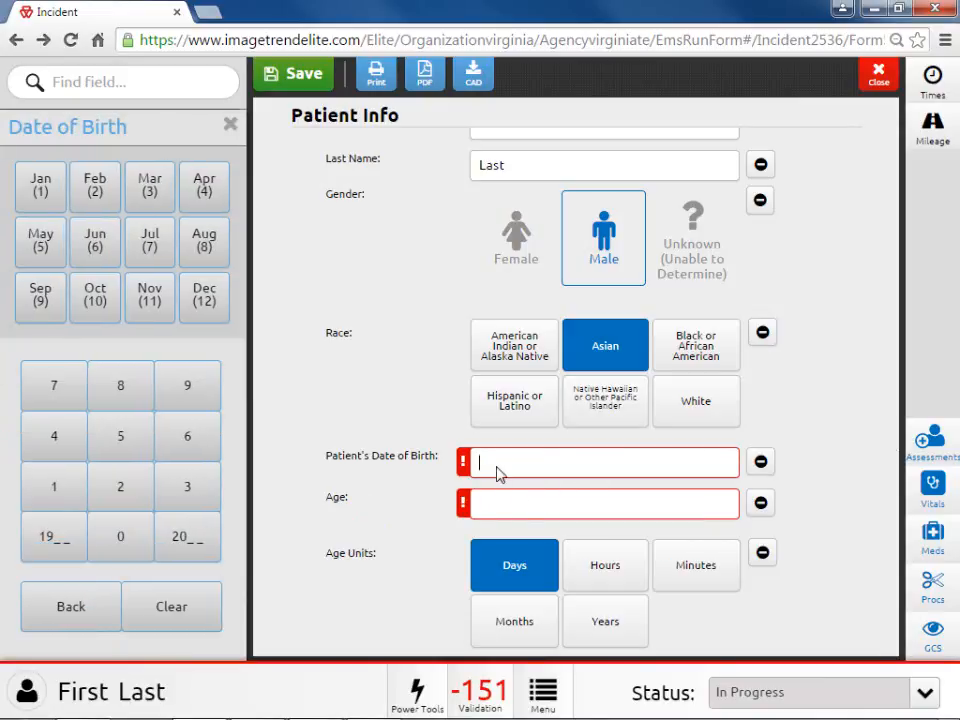
click(206, 190)
click(121, 538)
click(189, 541)
click(37, 497)
click(123, 447)
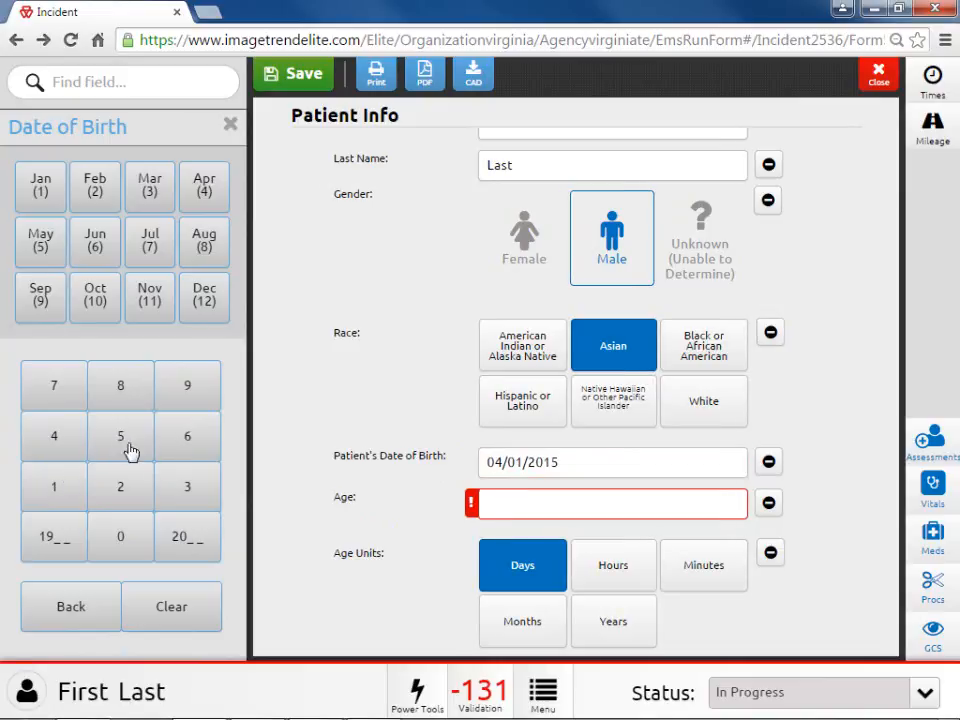
click(306, 495)
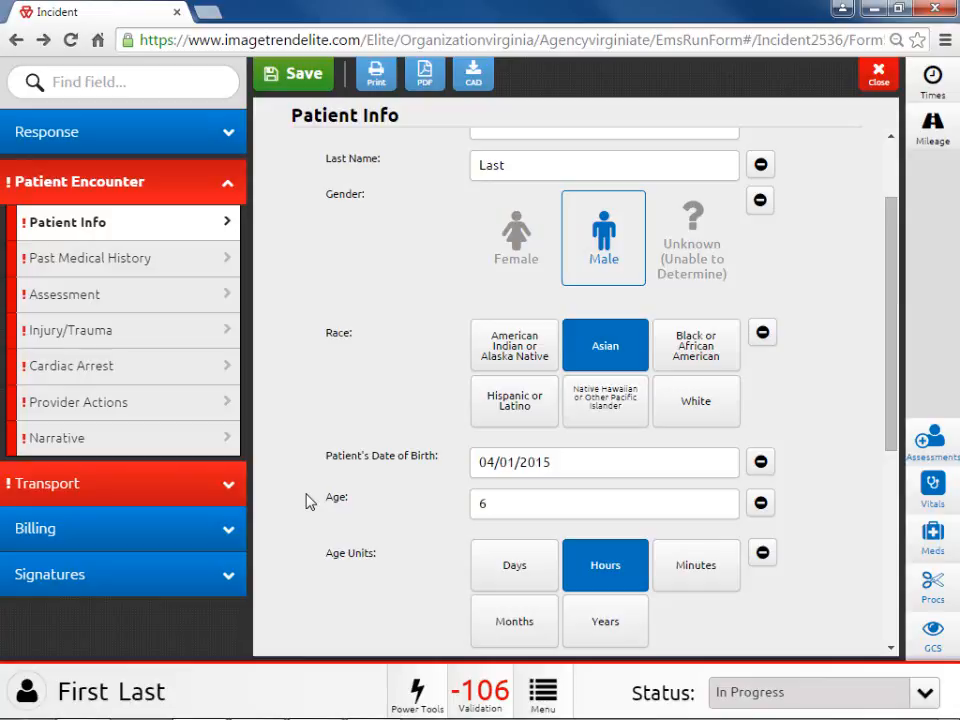
Clear both fields and enter the final birth date 01/01/1970
click(566, 461)
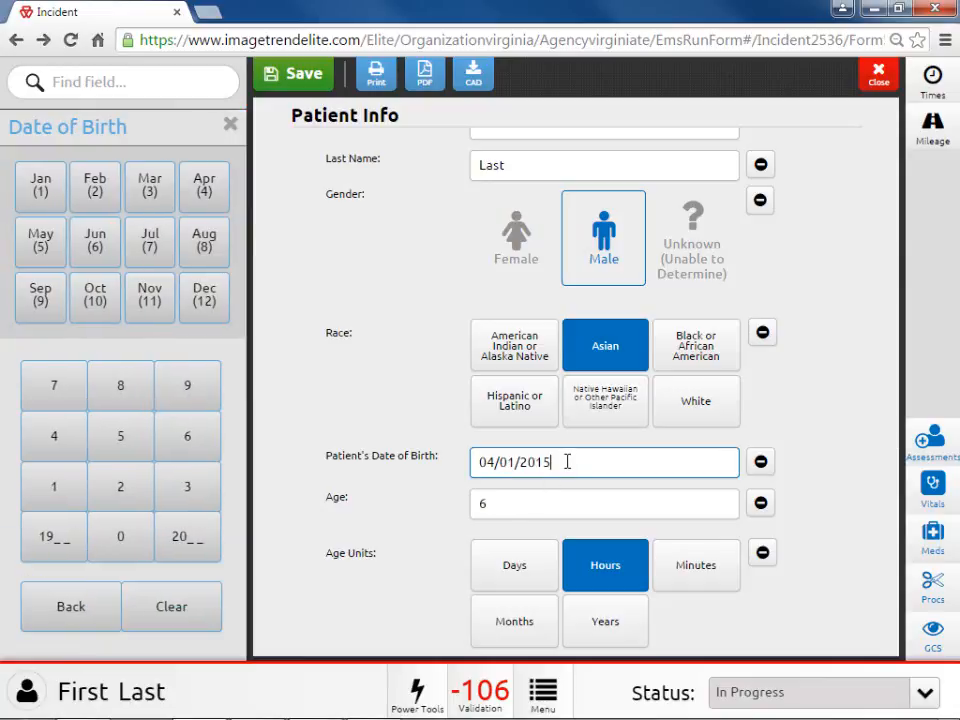
click(197, 614)
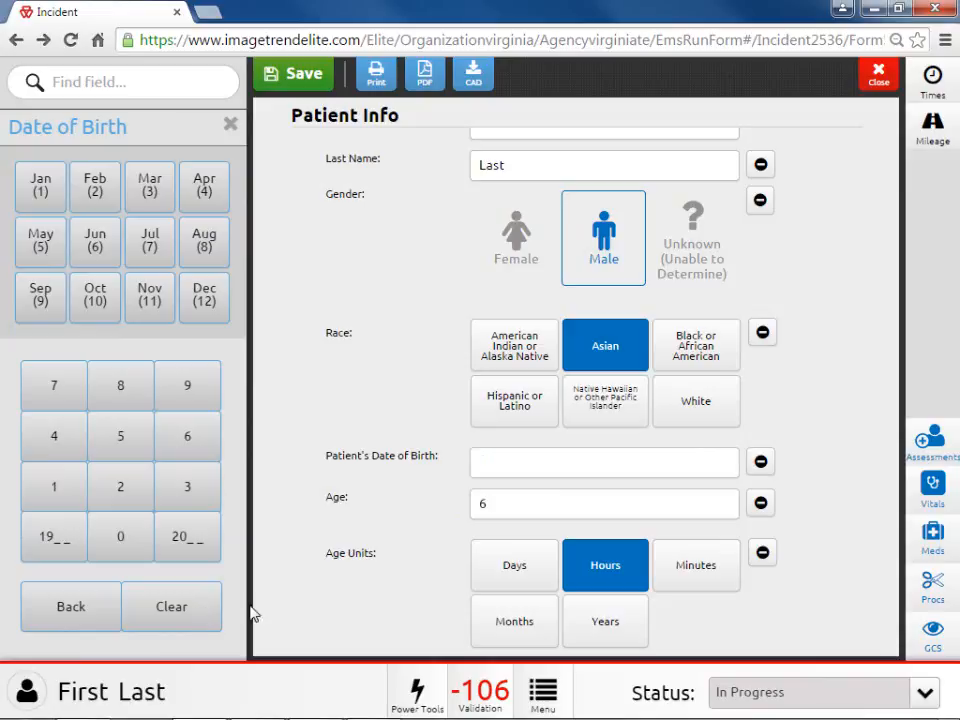
click(495, 505)
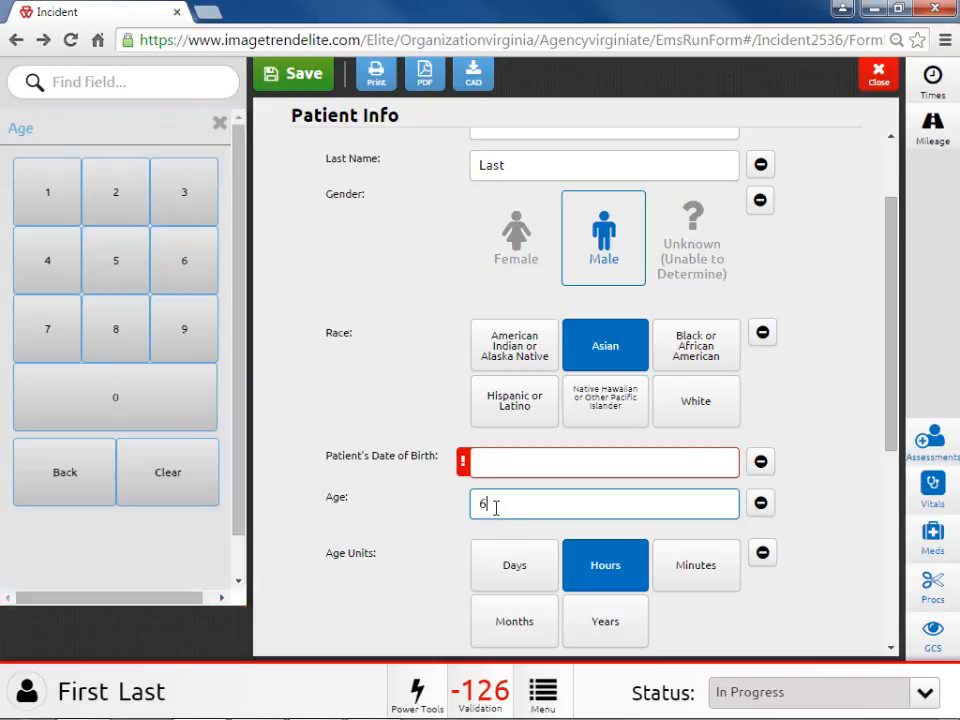
click(185, 497)
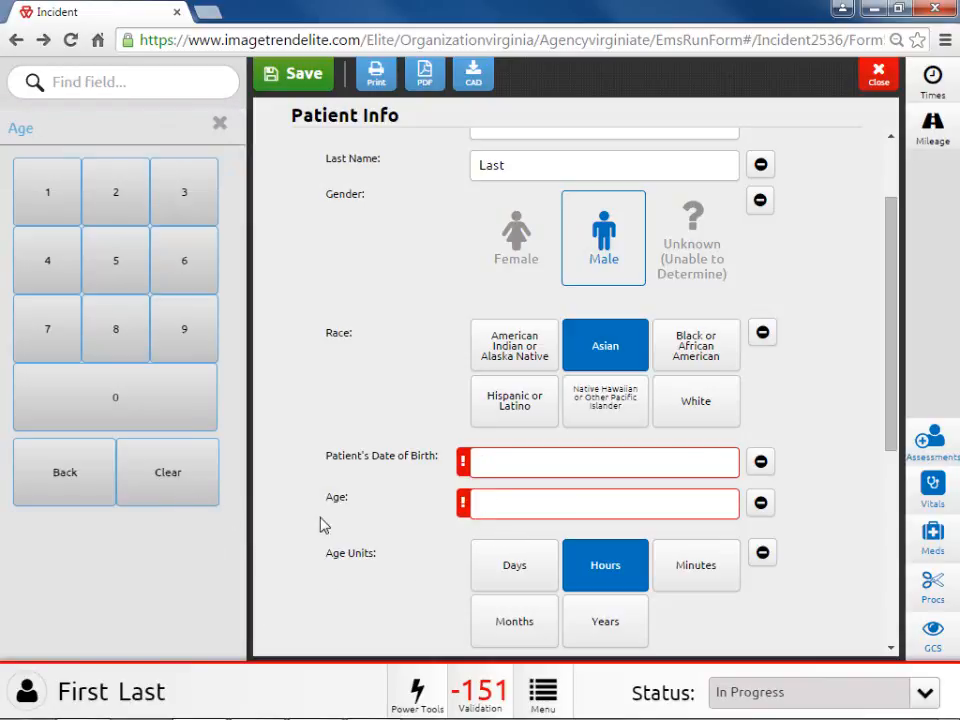
click(497, 464)
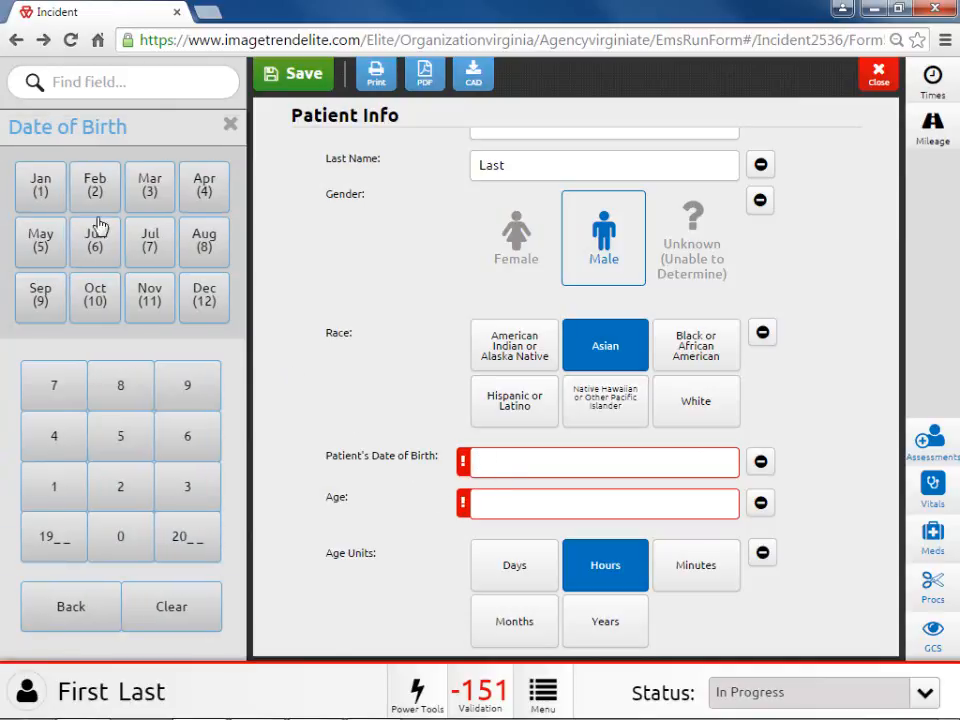
click(40, 181)
click(114, 541)
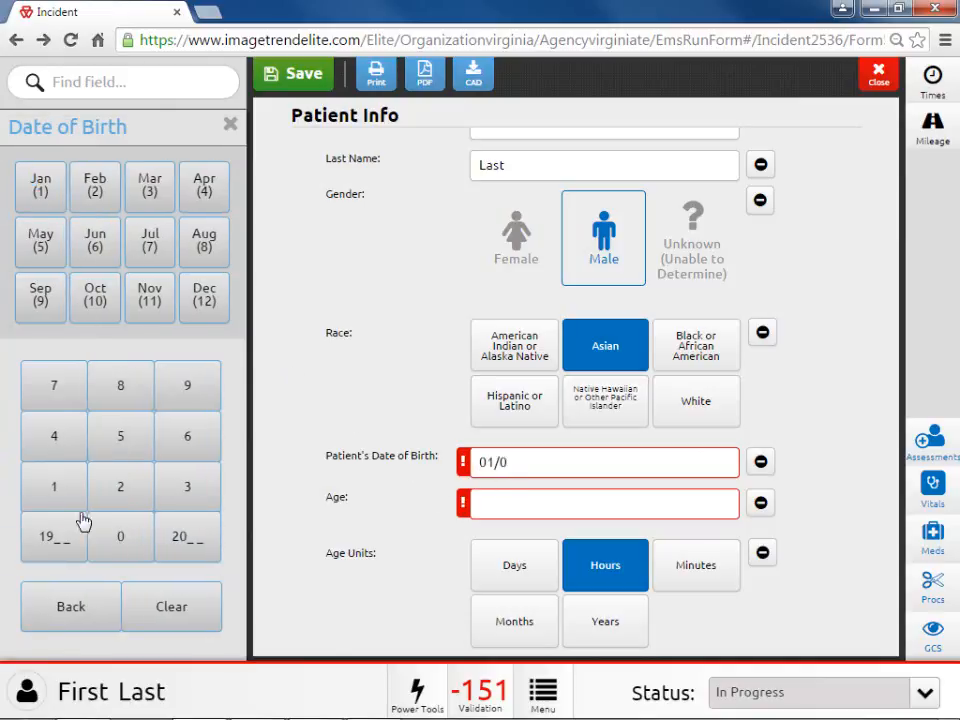
click(57, 498)
click(57, 533)
click(48, 390)
click(120, 540)
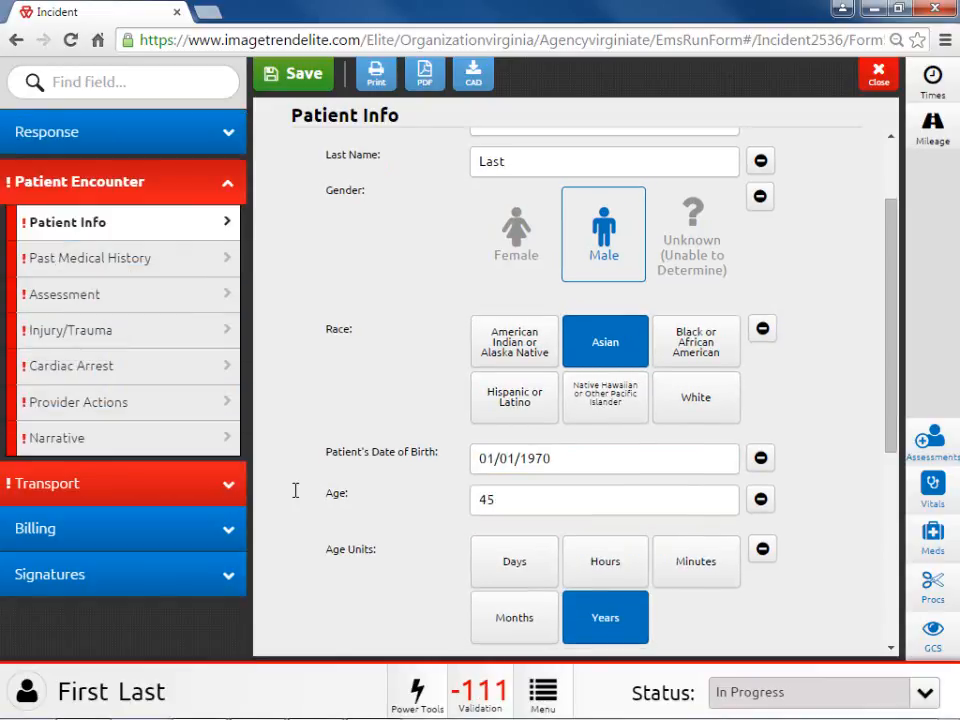
Fill the home address from the incident address and add an Outcome External Reports entry
scroll(293, 490, down, 4)
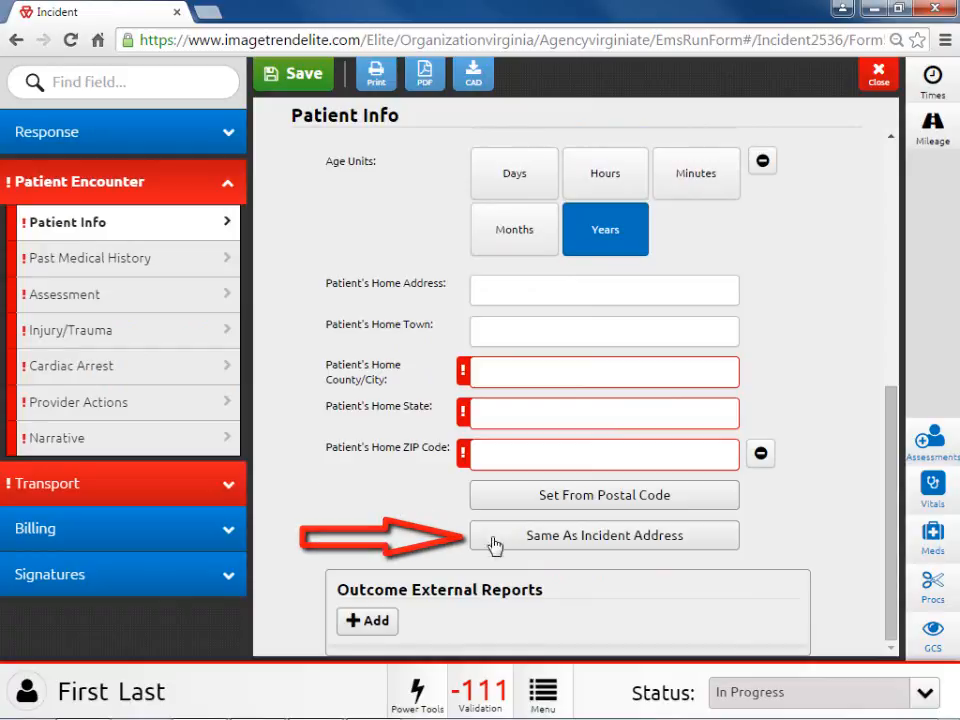
click(552, 545)
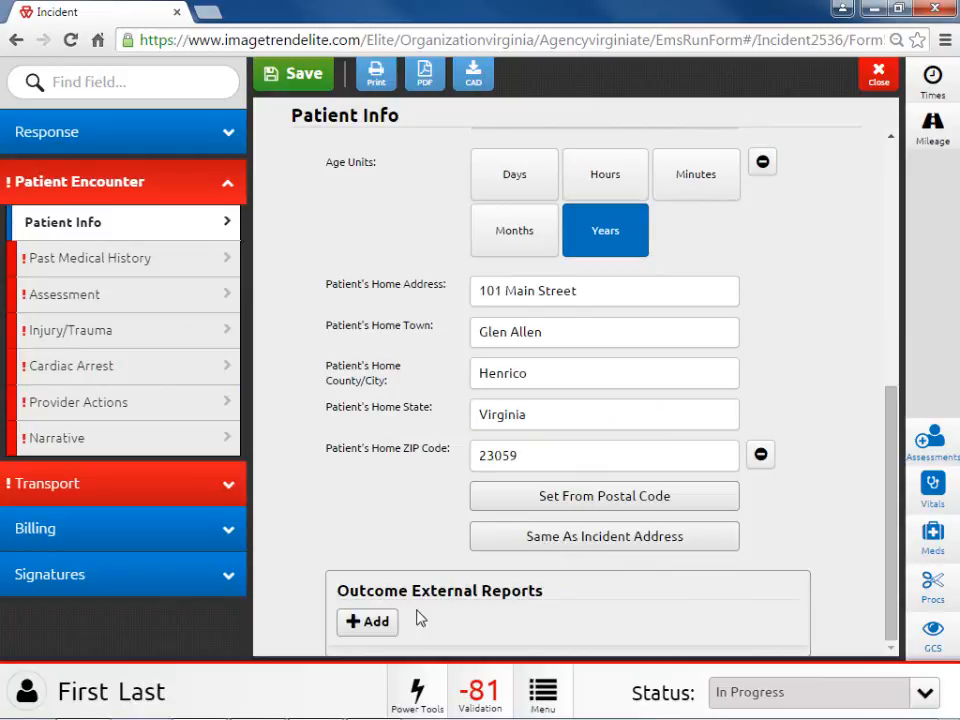
click(376, 622)
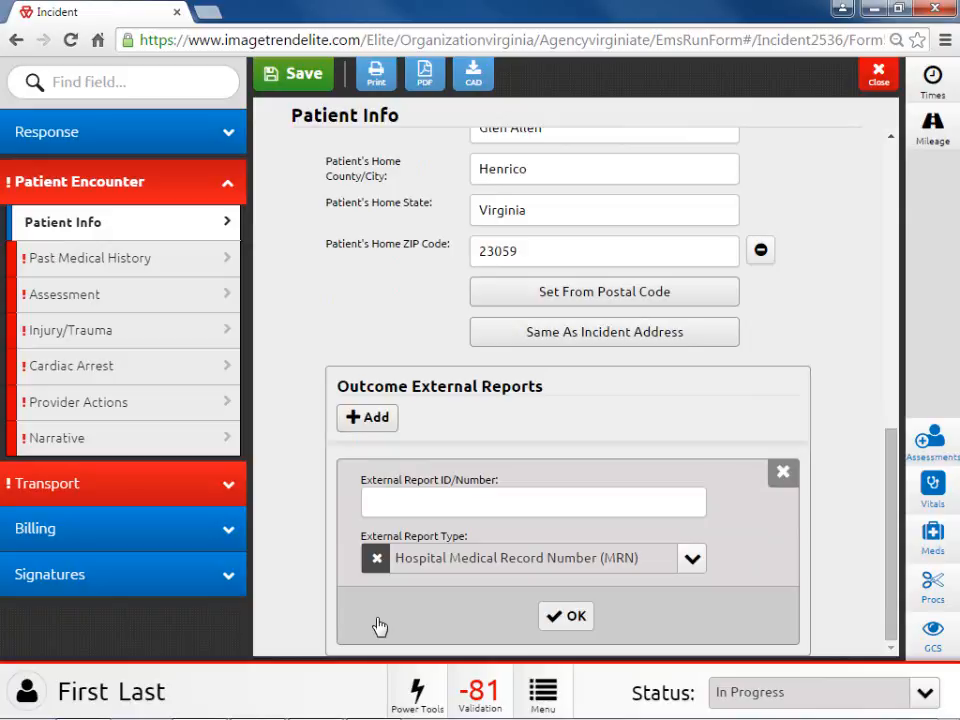
Delete the blank outcome external report entry, leaving its type unchanged and confirming Yes
click(690, 561)
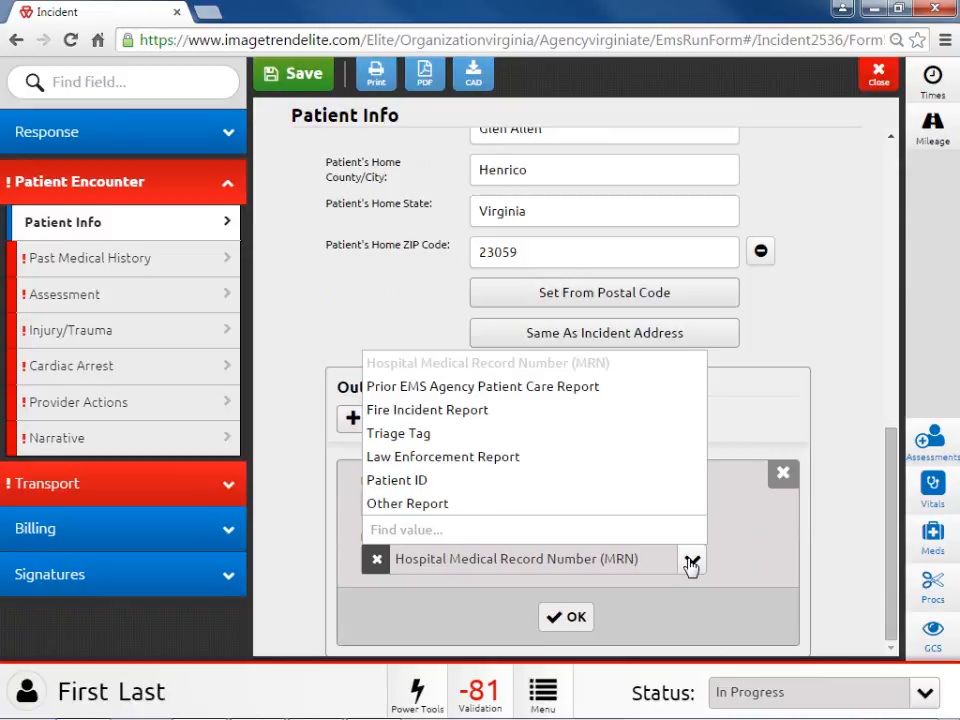
click(690, 563)
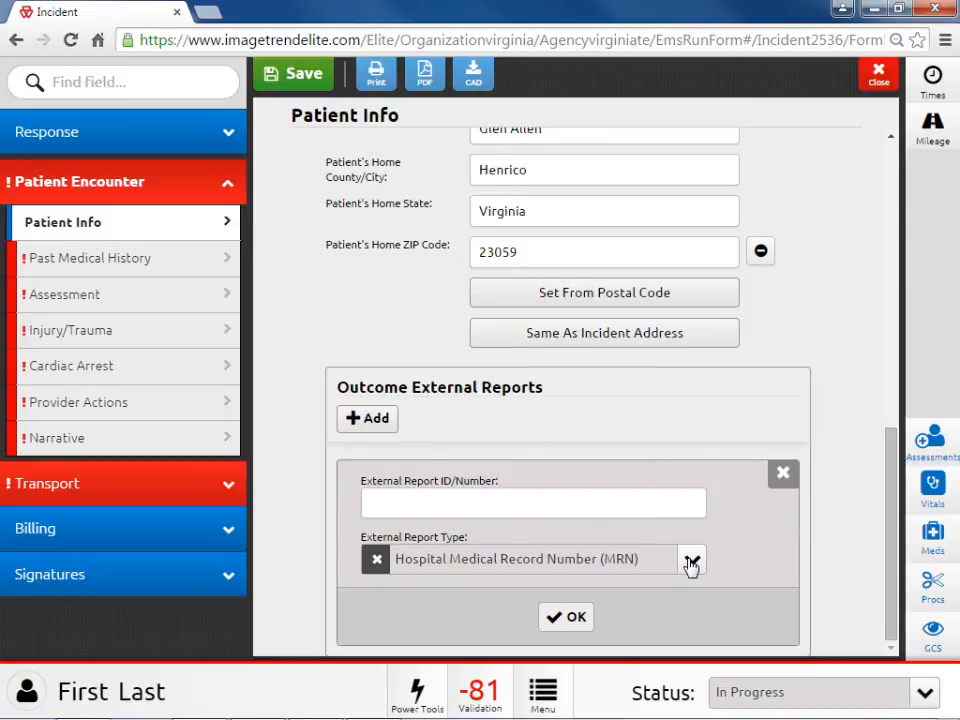
click(781, 475)
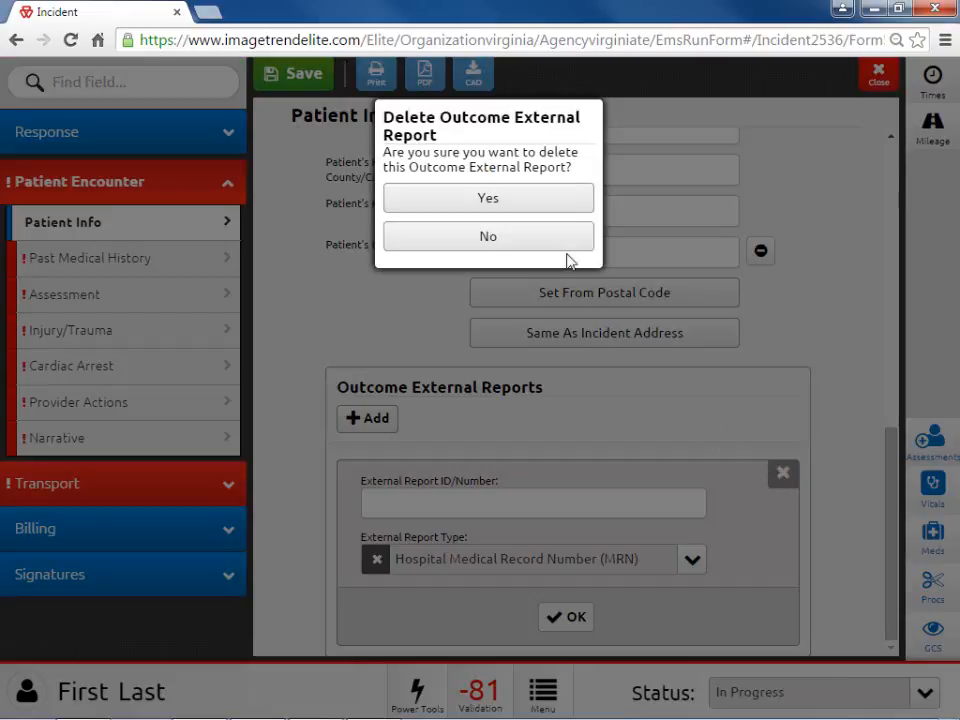
click(536, 206)
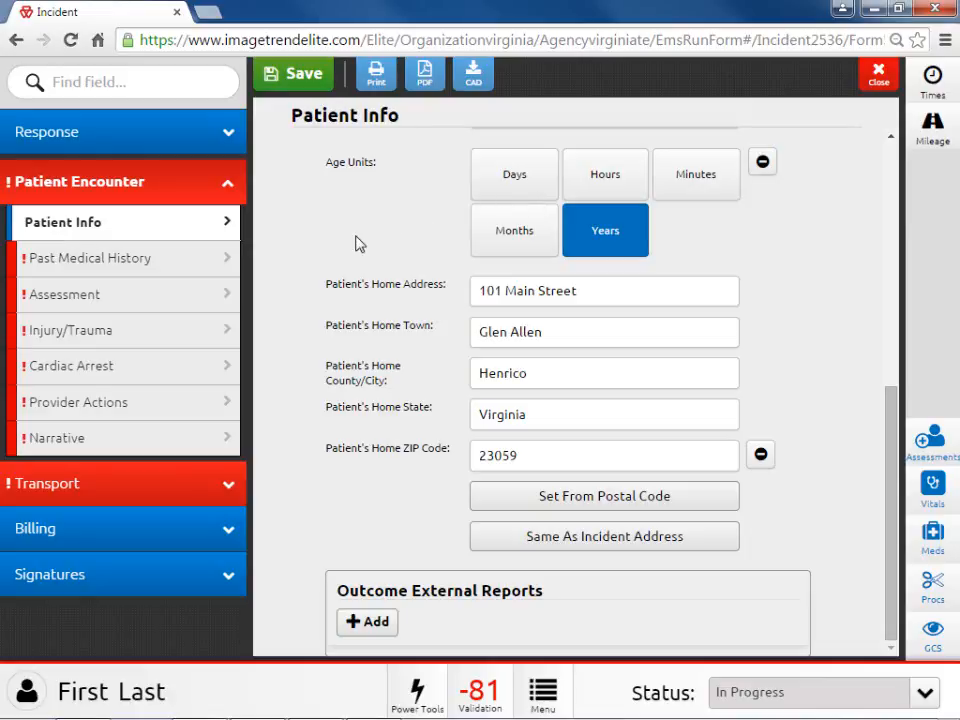
scroll(302, 261, up, 5)
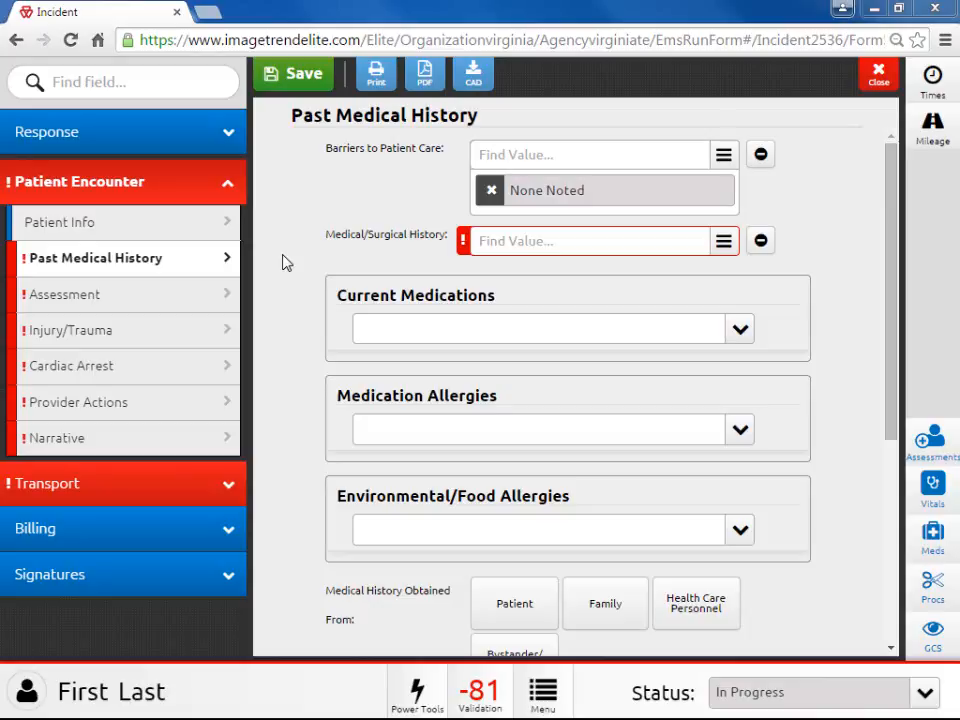
Add Unconscious as a barrier to patient care and remove None Noted
click(509, 154)
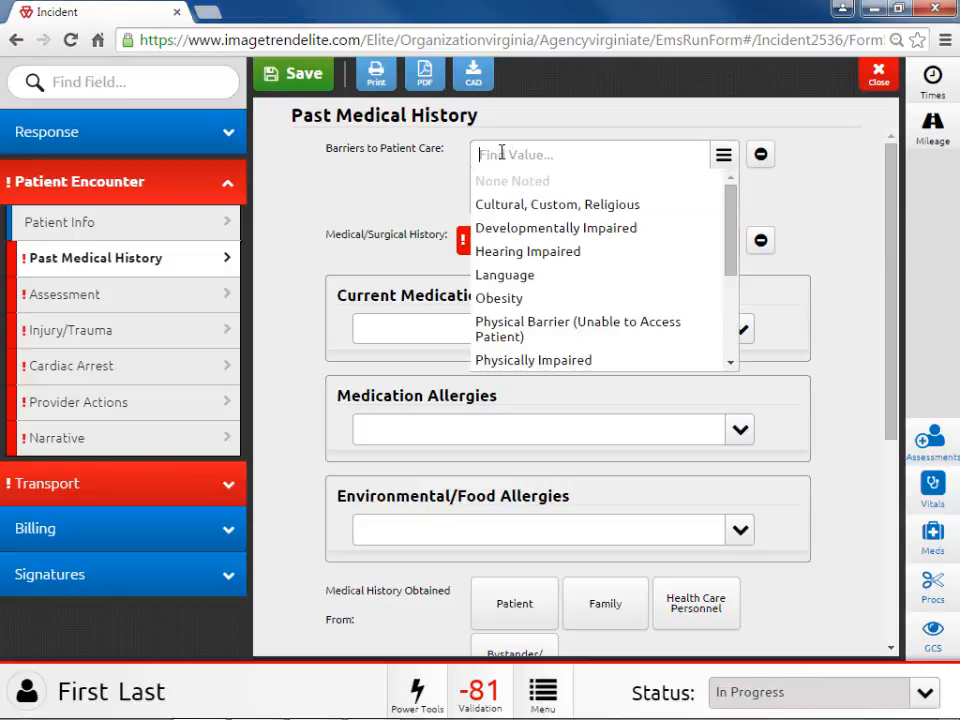
text(un)
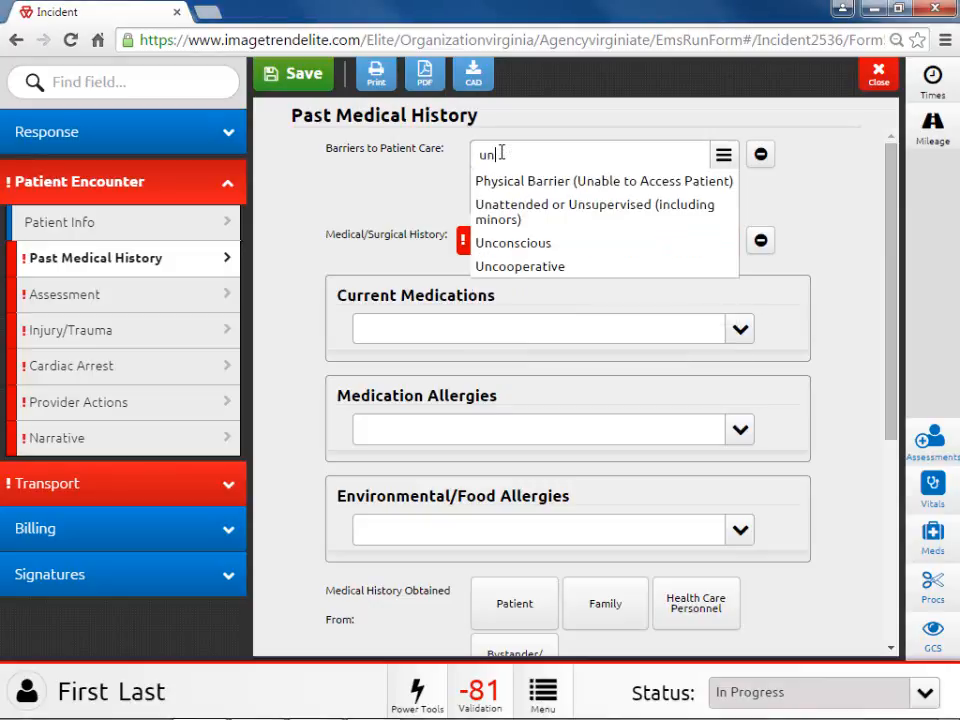
click(530, 245)
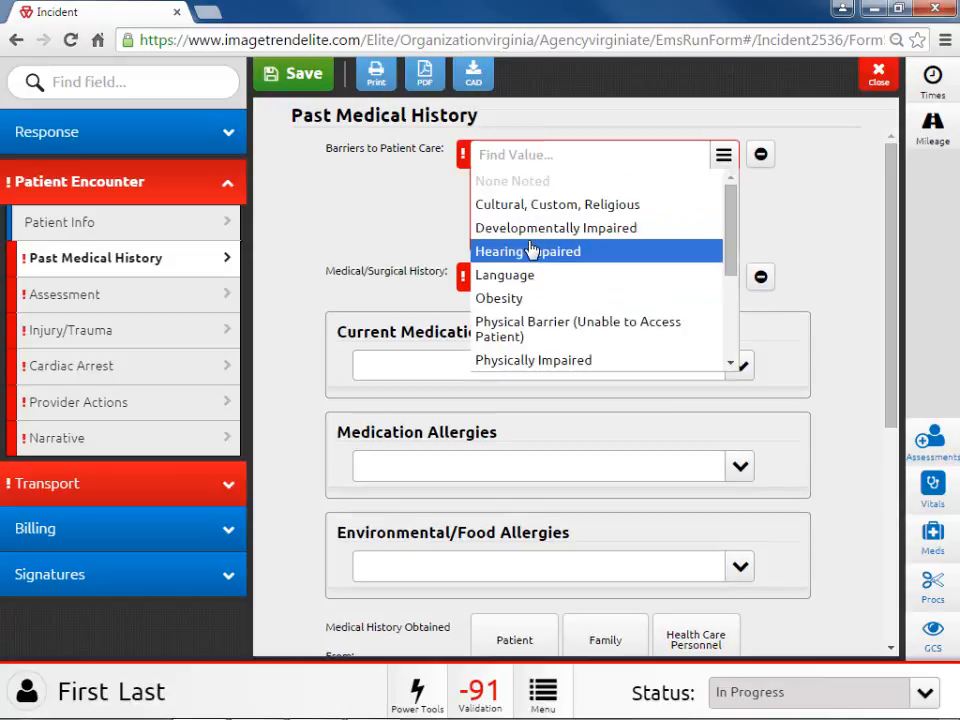
click(723, 156)
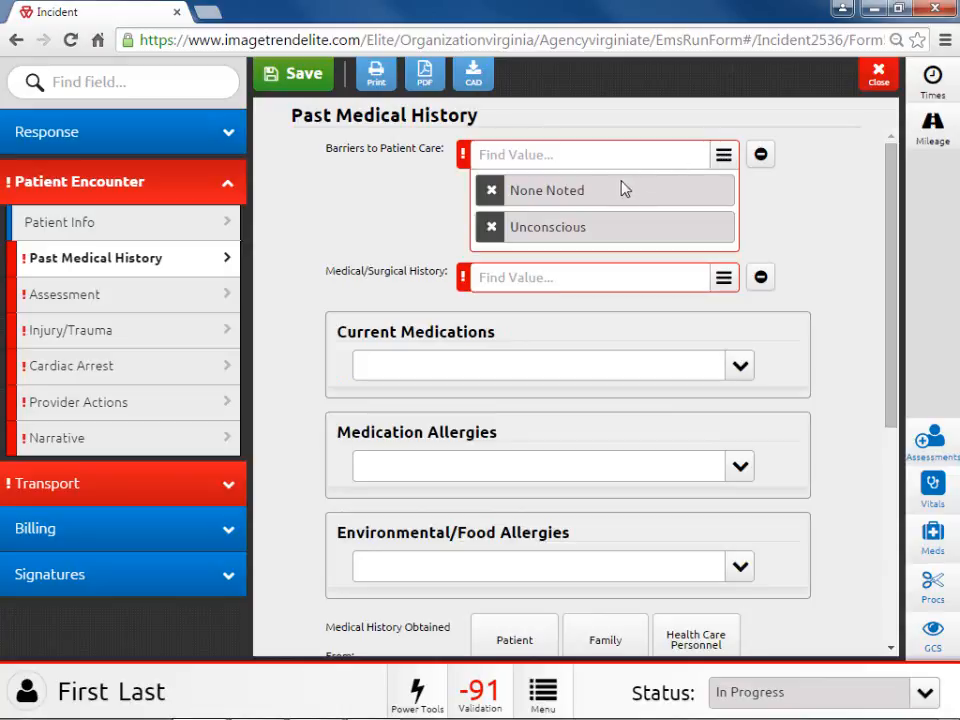
click(491, 191)
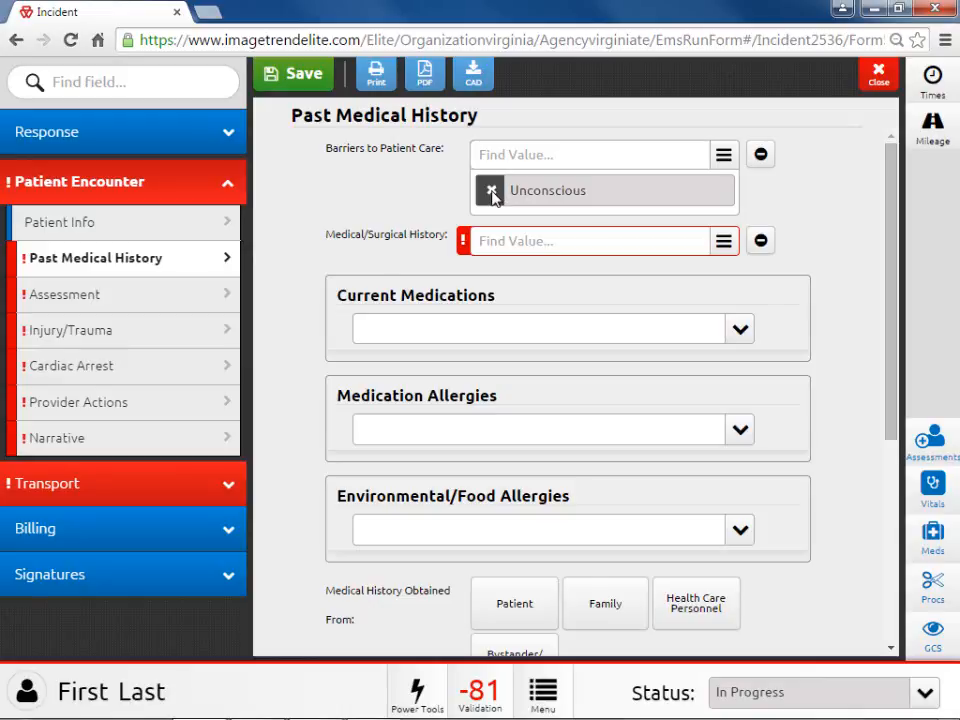
Remove Unconscious and set Barriers to Patient Care back to None Noted
click(491, 192)
click(510, 156)
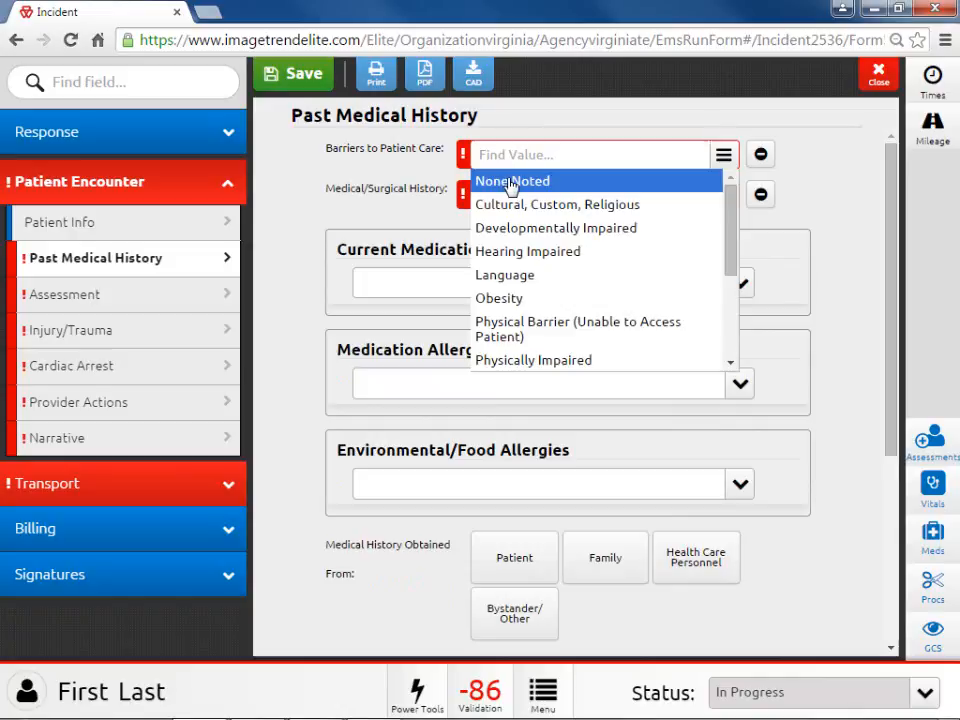
click(510, 183)
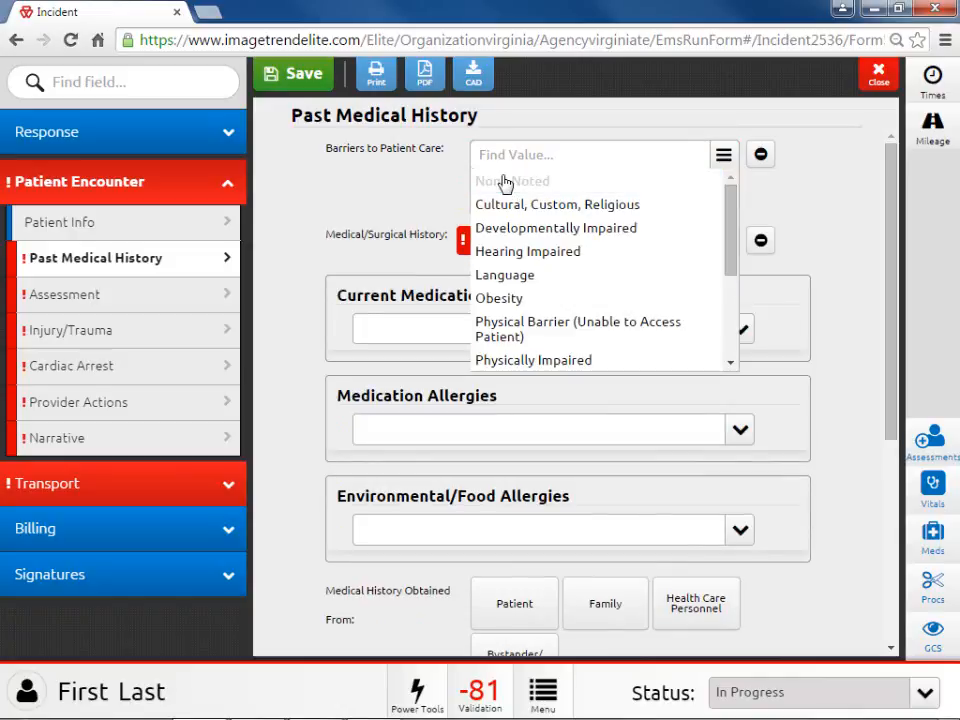
click(724, 154)
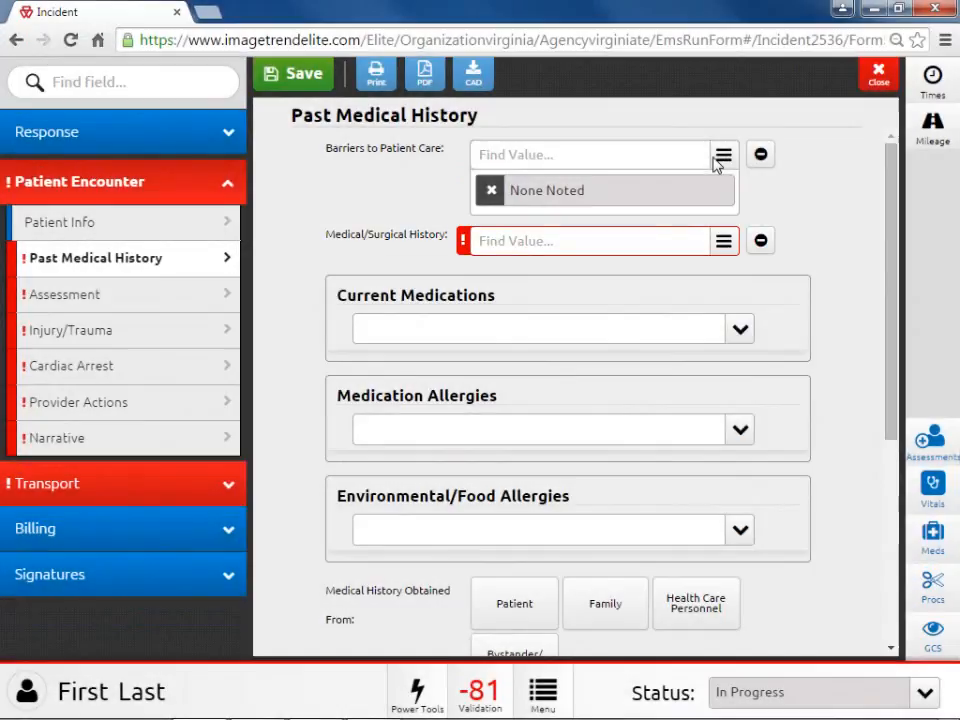
Set Medical/Surgical History to None Reported and add No known allergies (situation) as an environmental/food allergy
click(762, 243)
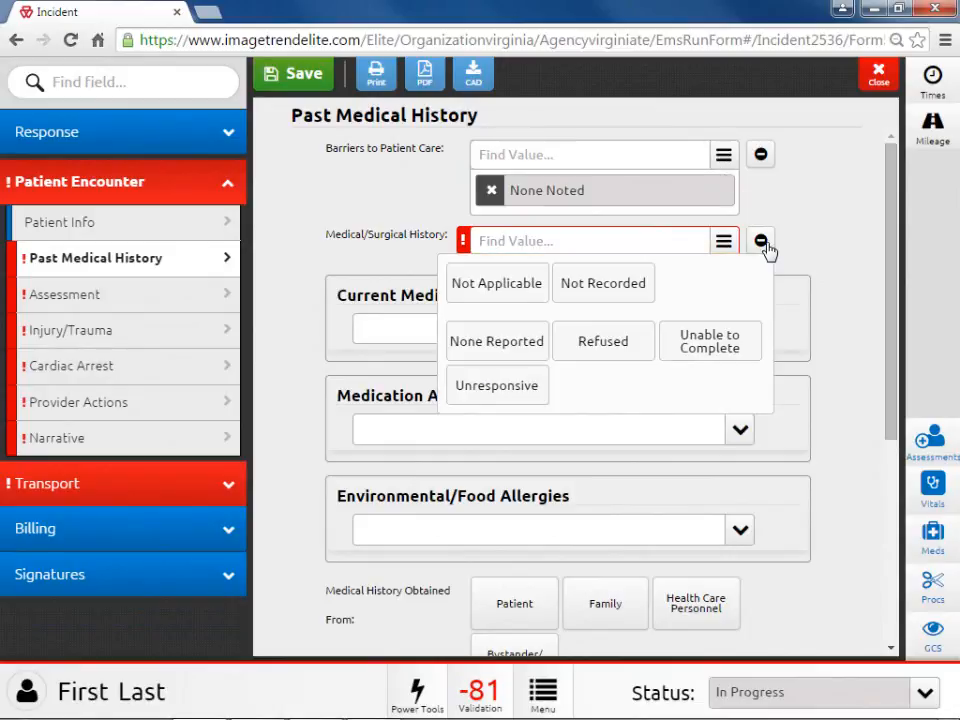
click(497, 341)
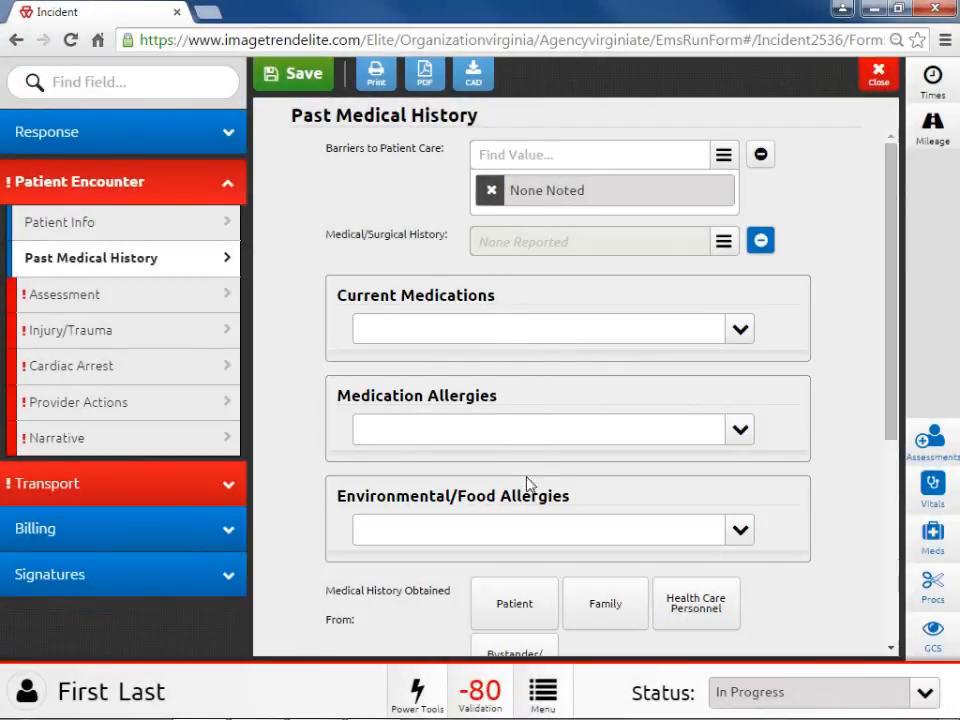
click(527, 540)
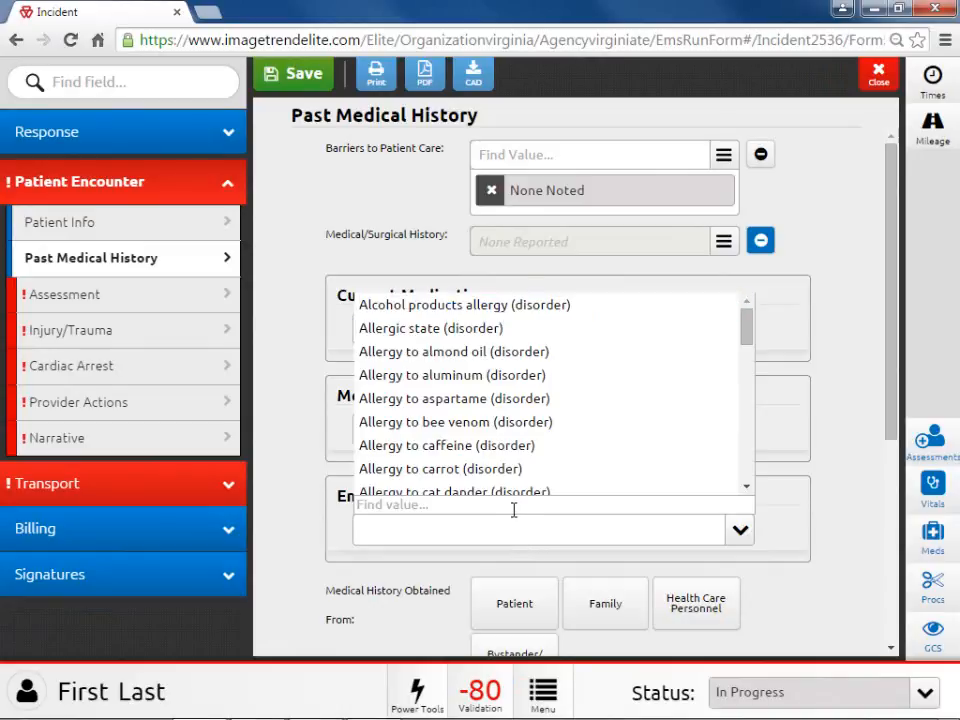
text(no)
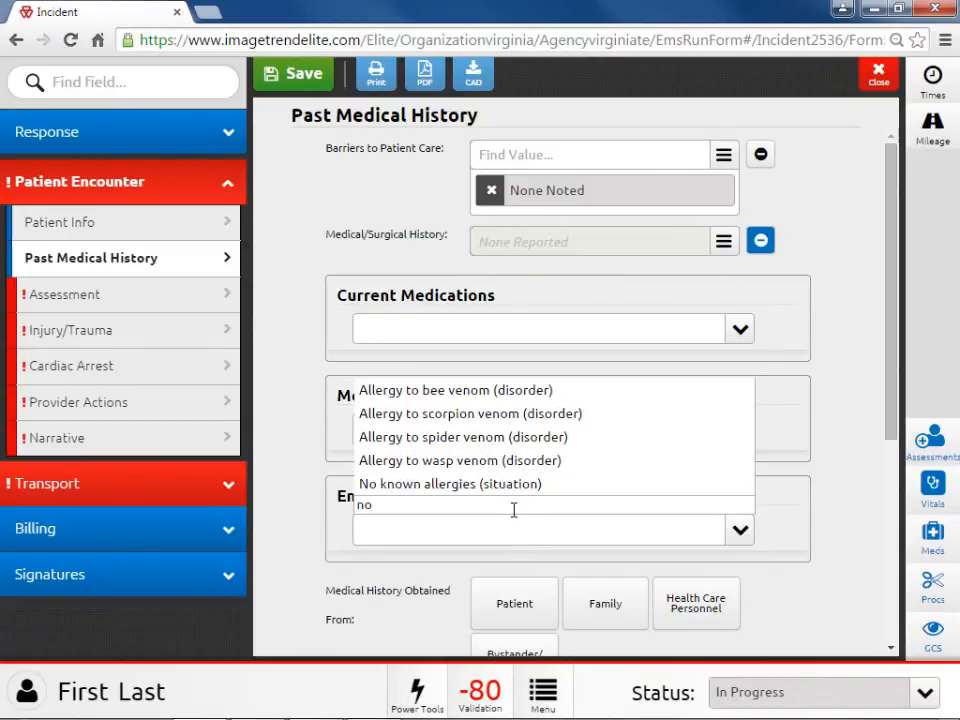
click(503, 487)
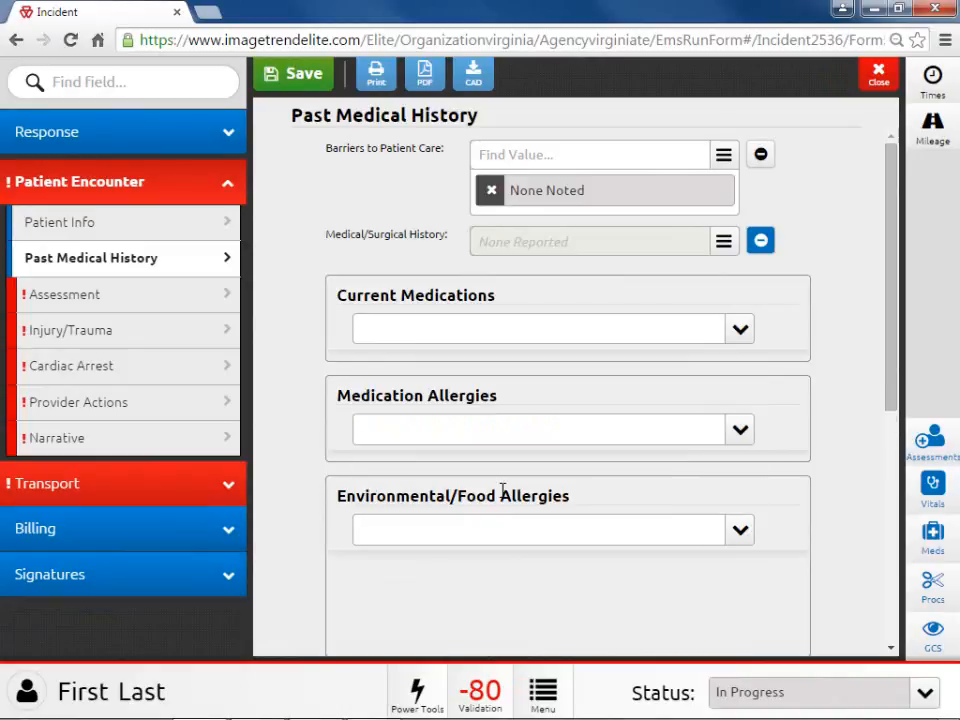
scroll(503, 497, down, 1)
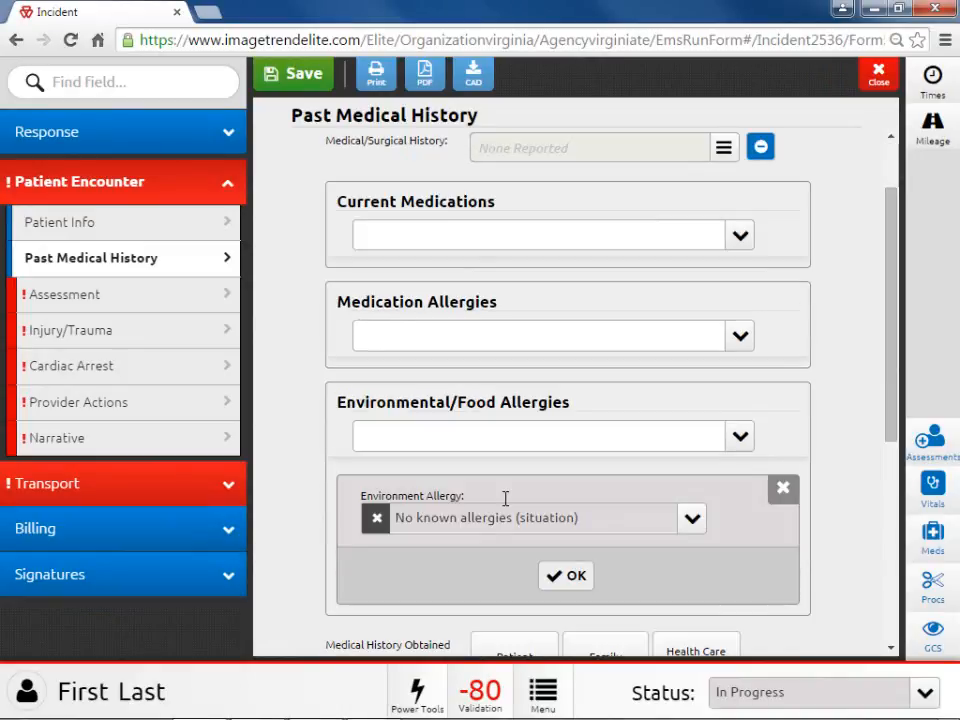
click(571, 580)
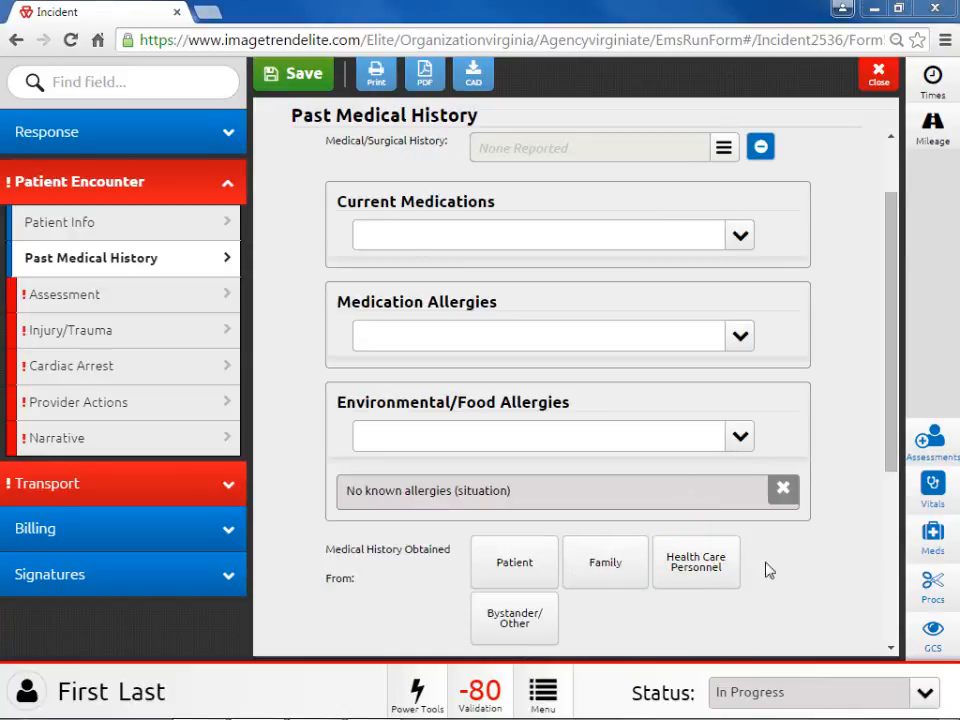
scroll(815, 553, down, 3)
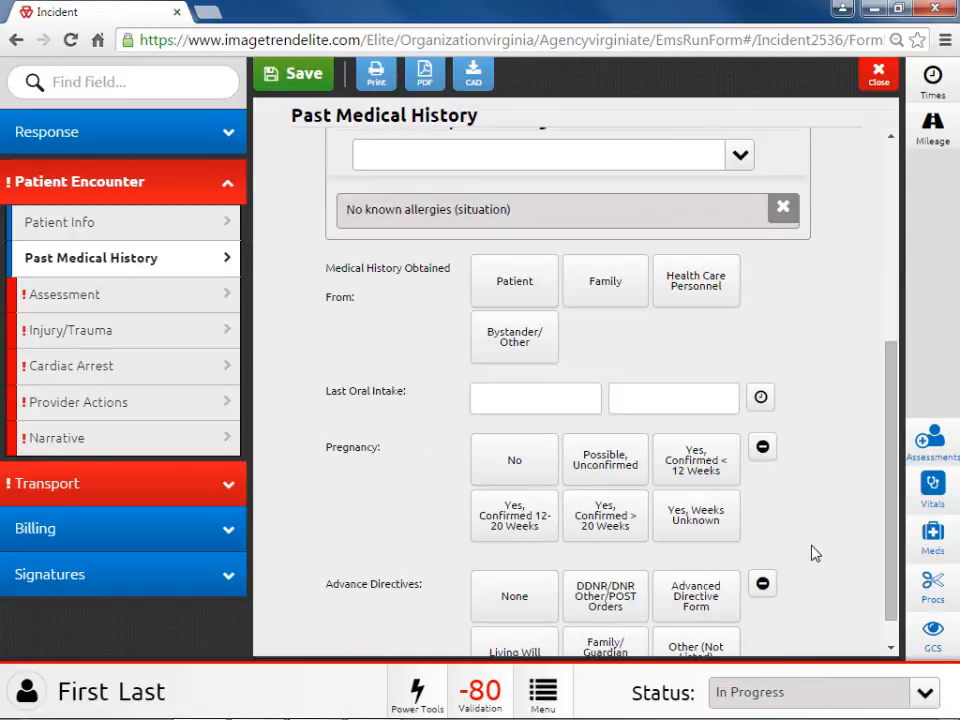
Record medical history obtained from Patient, Pregnancy No, and Advance Directives None
scroll(815, 553, down, 1)
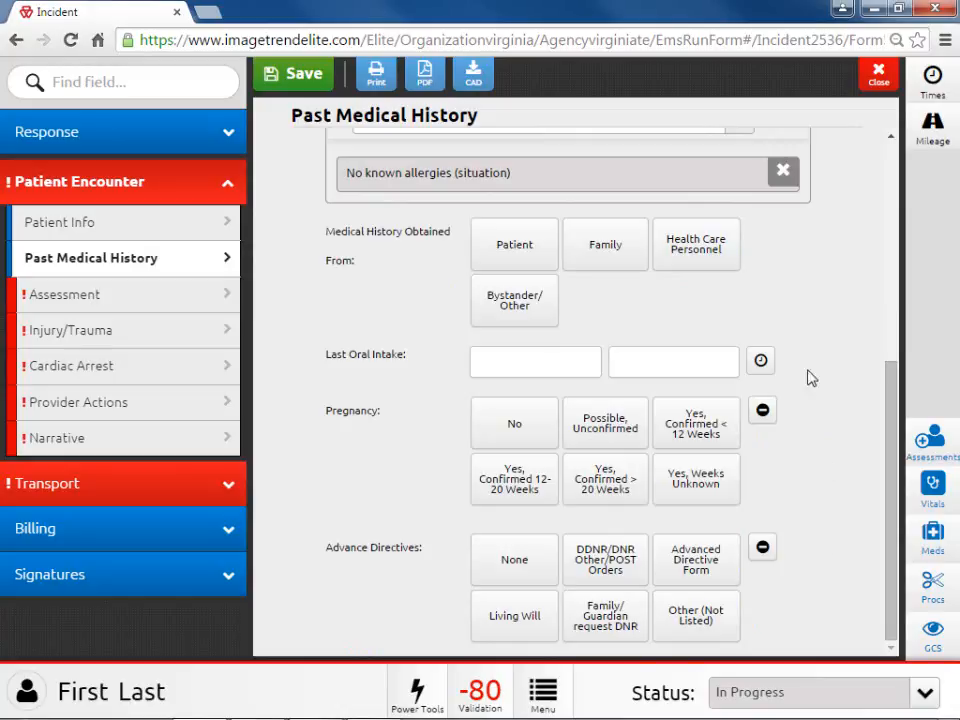
click(538, 261)
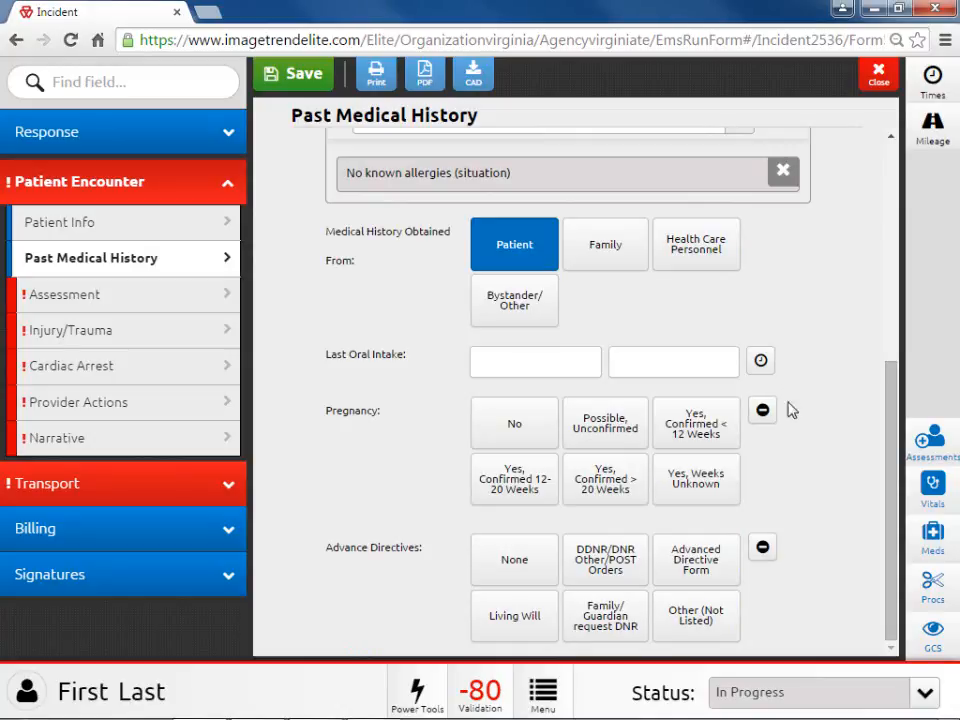
click(766, 416)
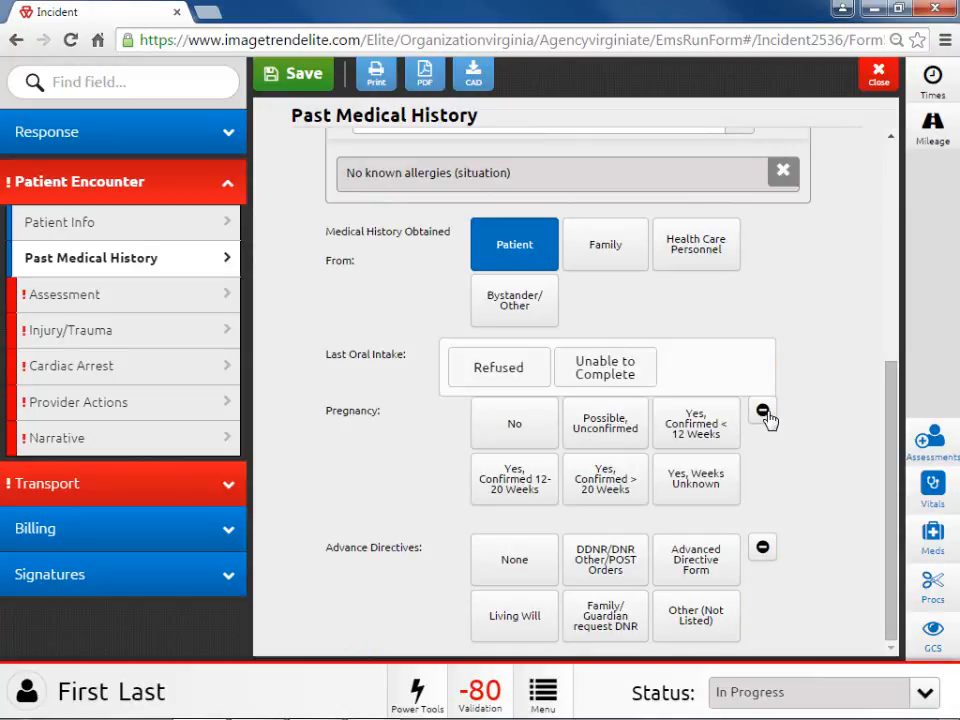
click(766, 416)
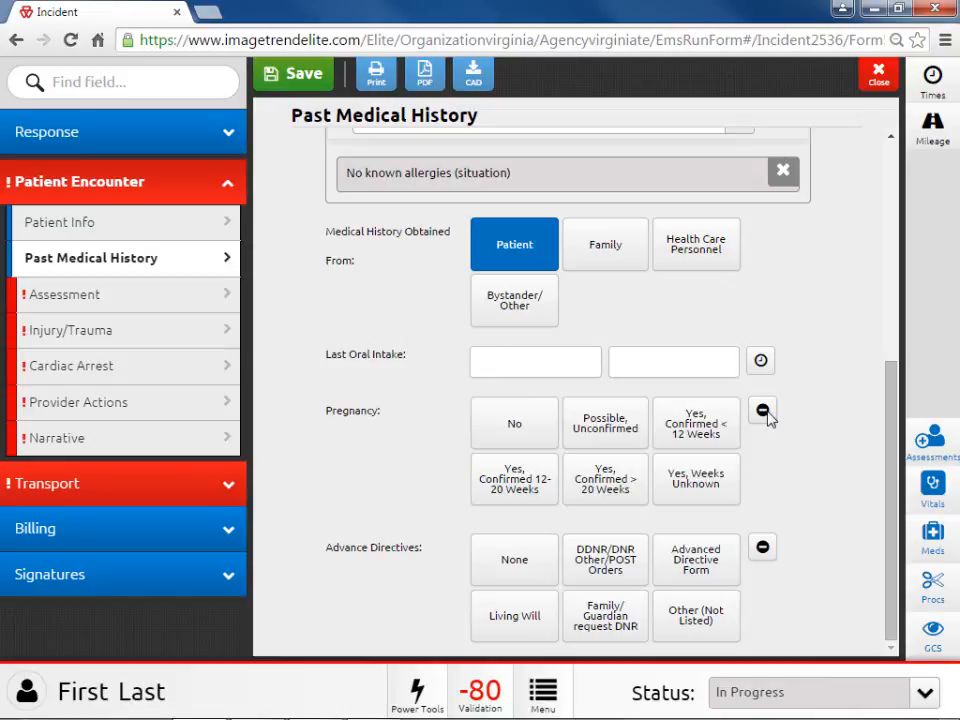
click(514, 438)
click(514, 557)
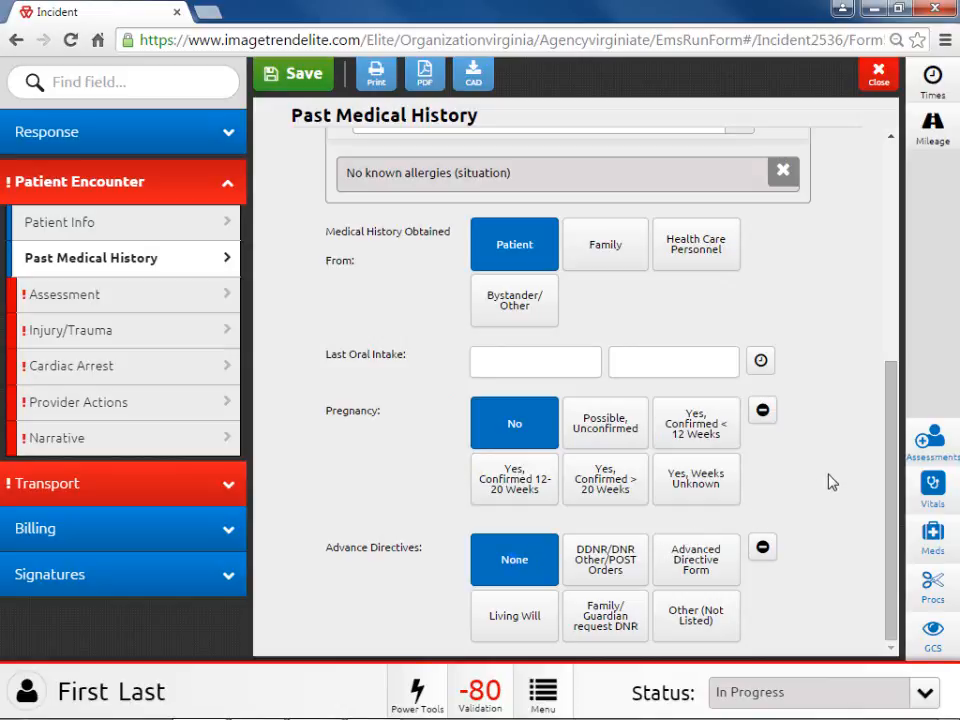
scroll(828, 482, up, 5)
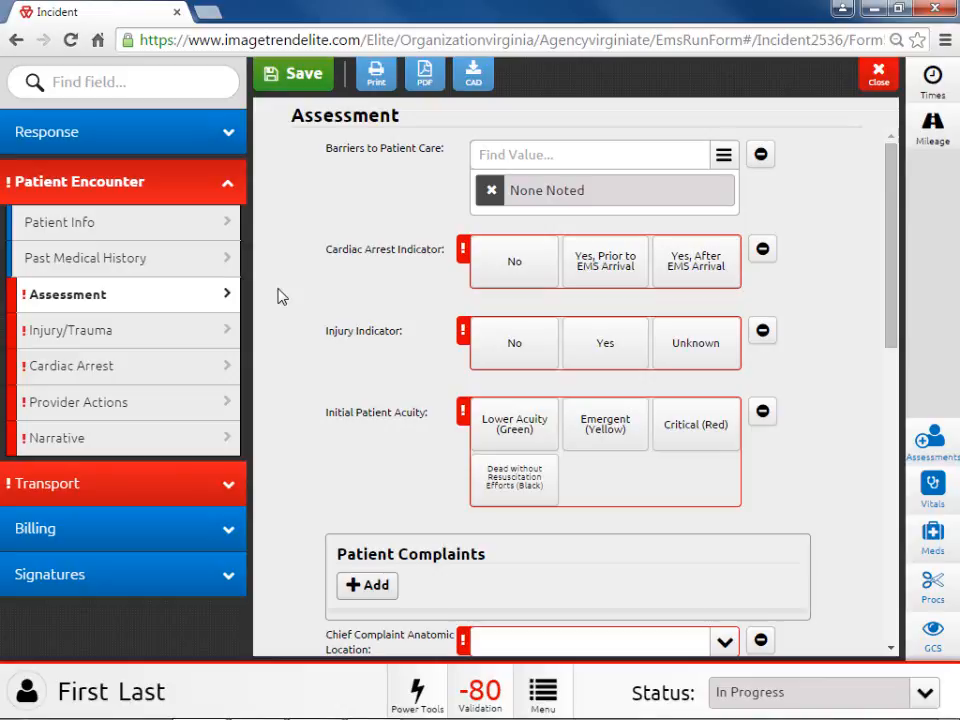
Set Cardiac Arrest to No and initial acuity to Lower Acuity (Green), leaving injury unanswered
click(478, 283)
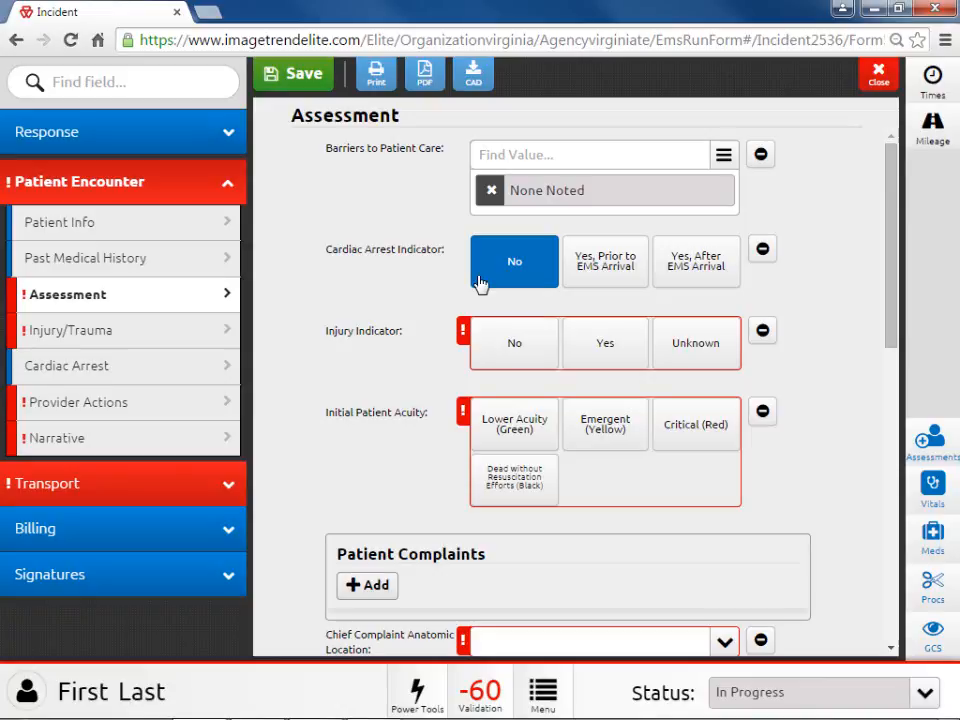
click(483, 361)
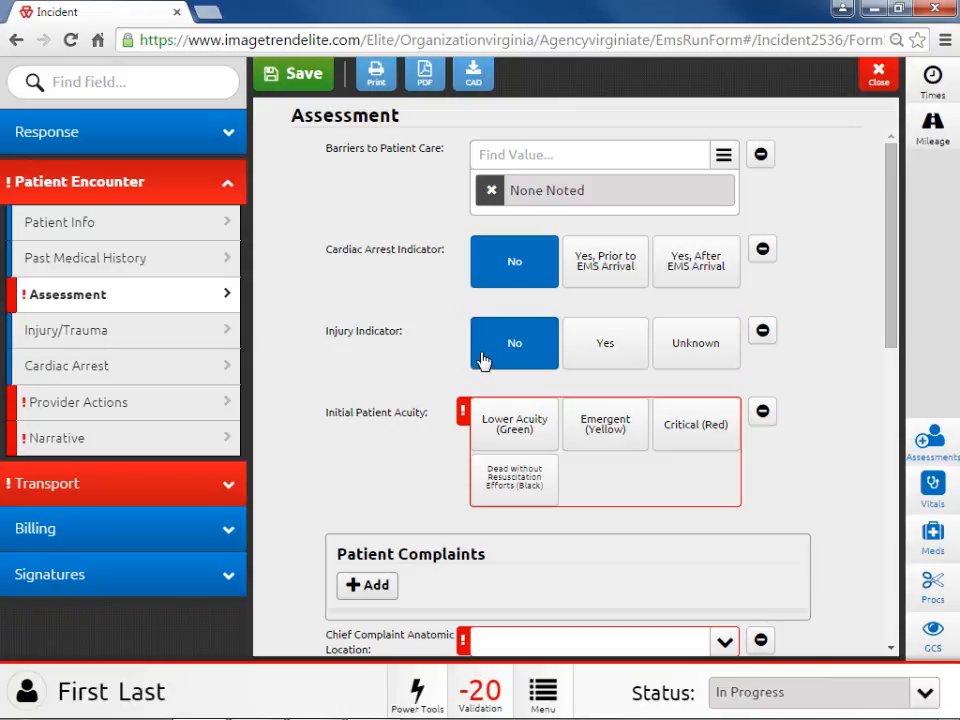
click(483, 361)
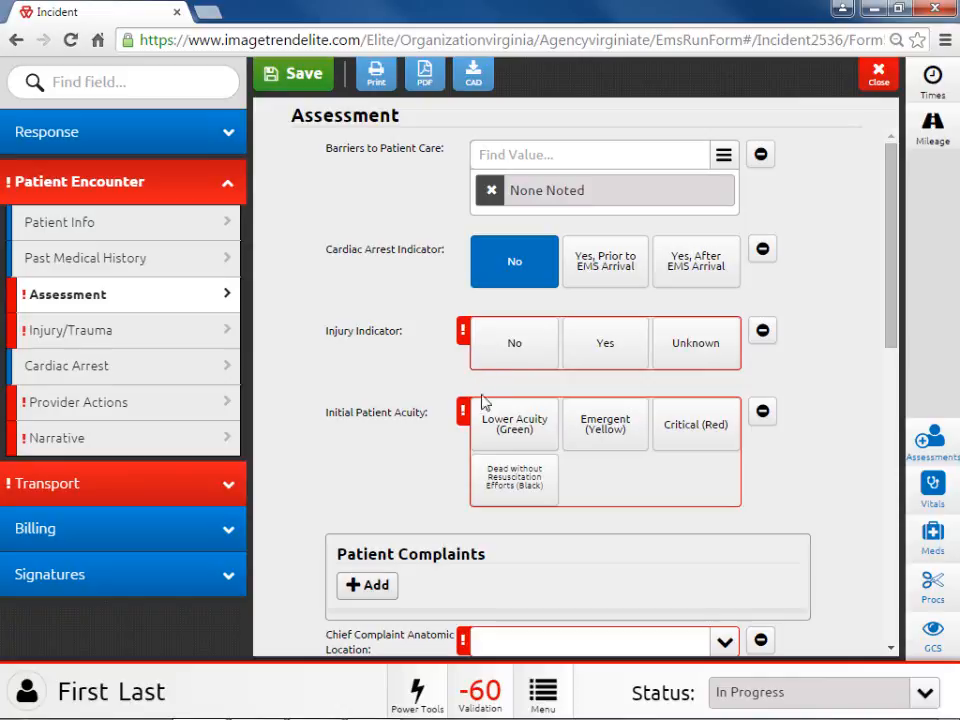
click(484, 445)
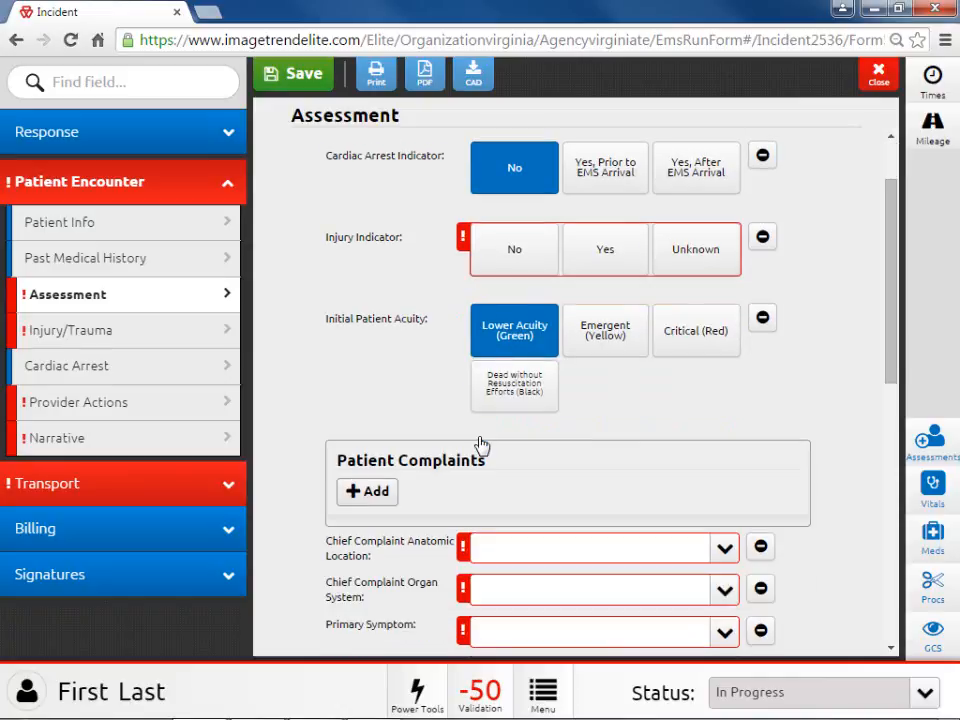
Add a new patient complaint entry and start its complaint description
scroll(480, 444, down, 1)
scroll(480, 444, down, 1)
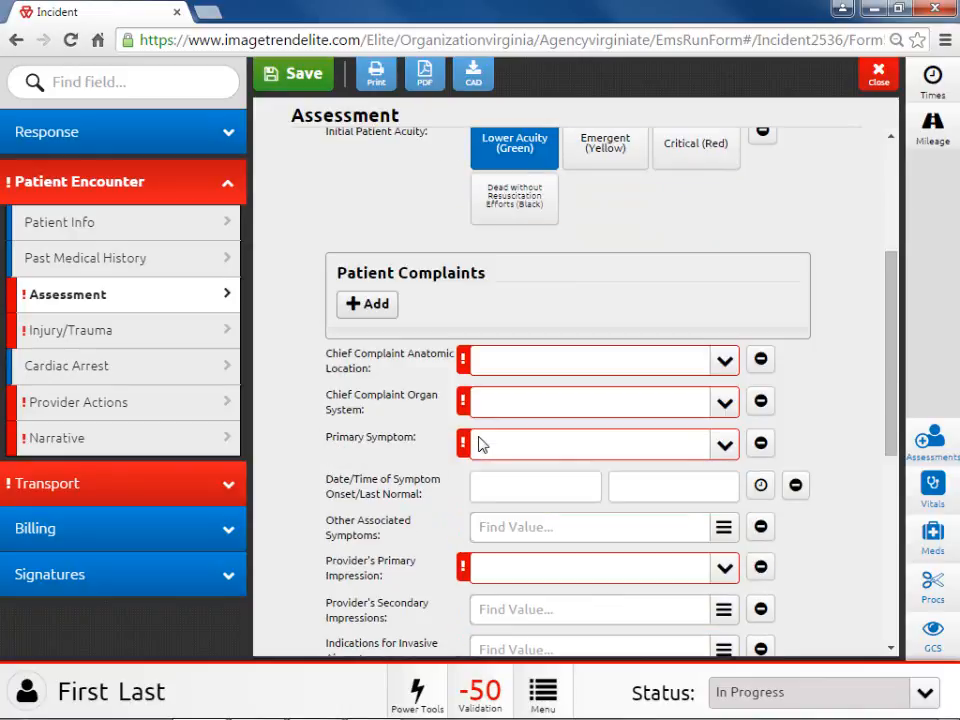
scroll(480, 444, down, 1)
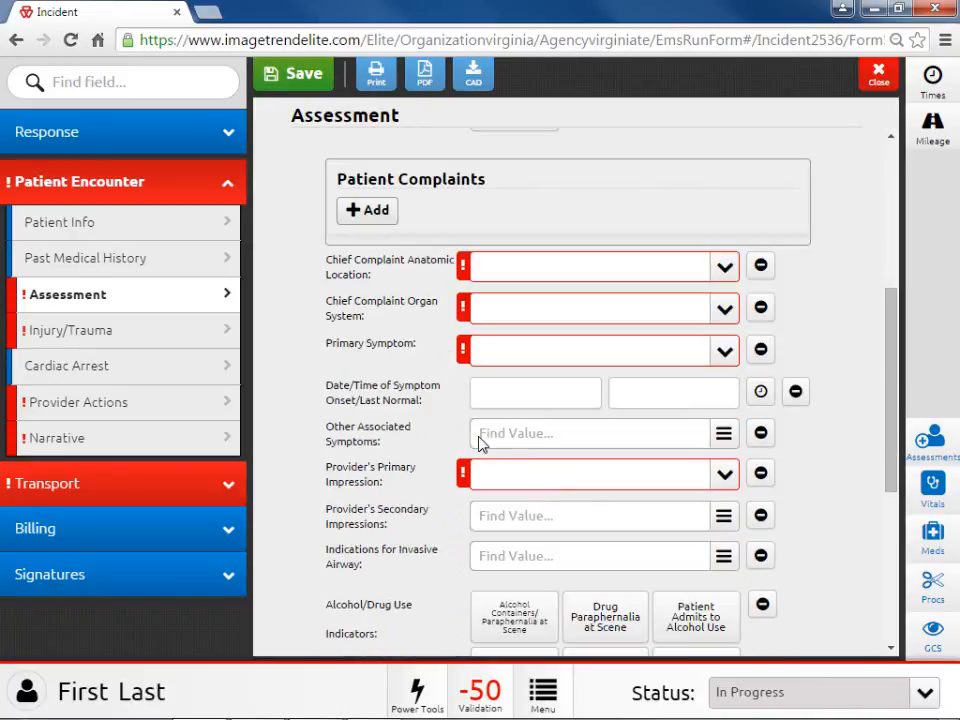
click(355, 212)
click(400, 292)
Enter complaint 'My Back Hurts' as Chief (Primary) with a 65 Minutes duration
text(M)
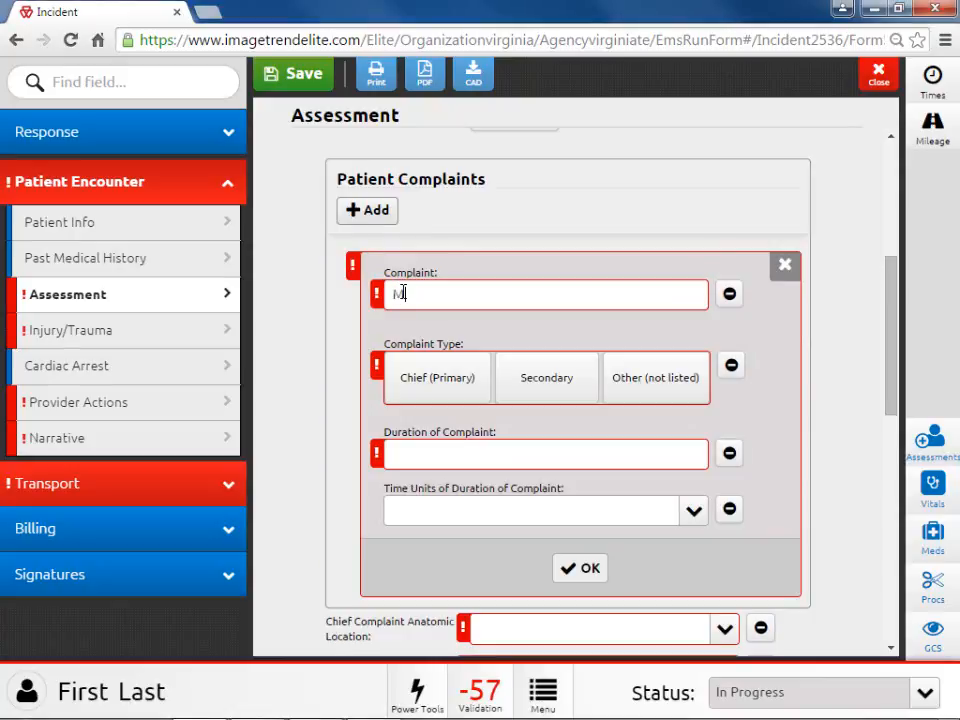
text(y Back Hurts)
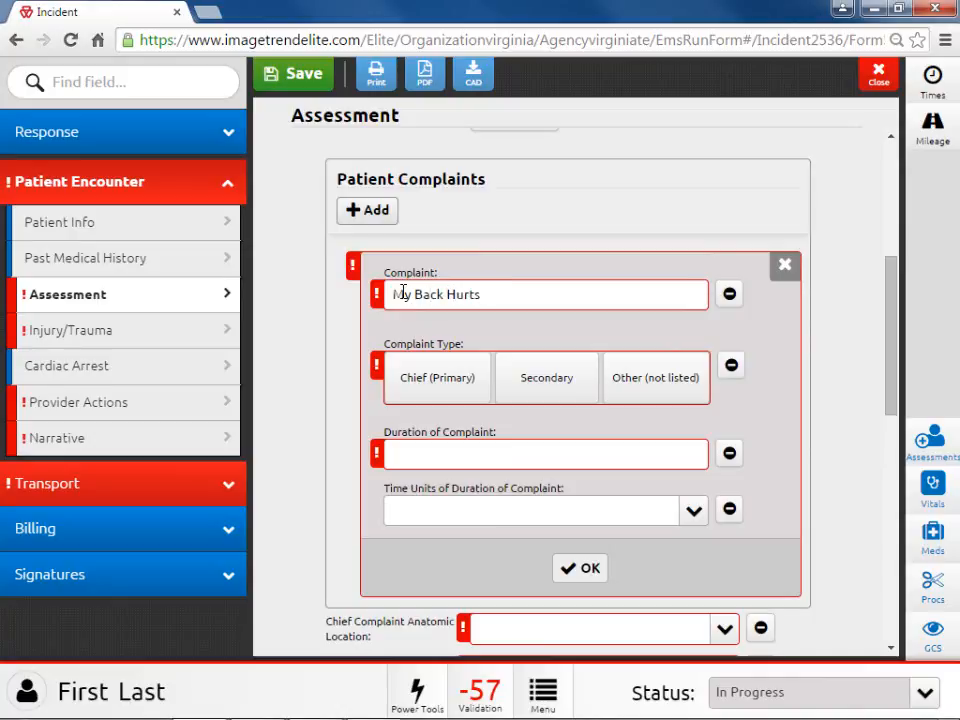
click(430, 380)
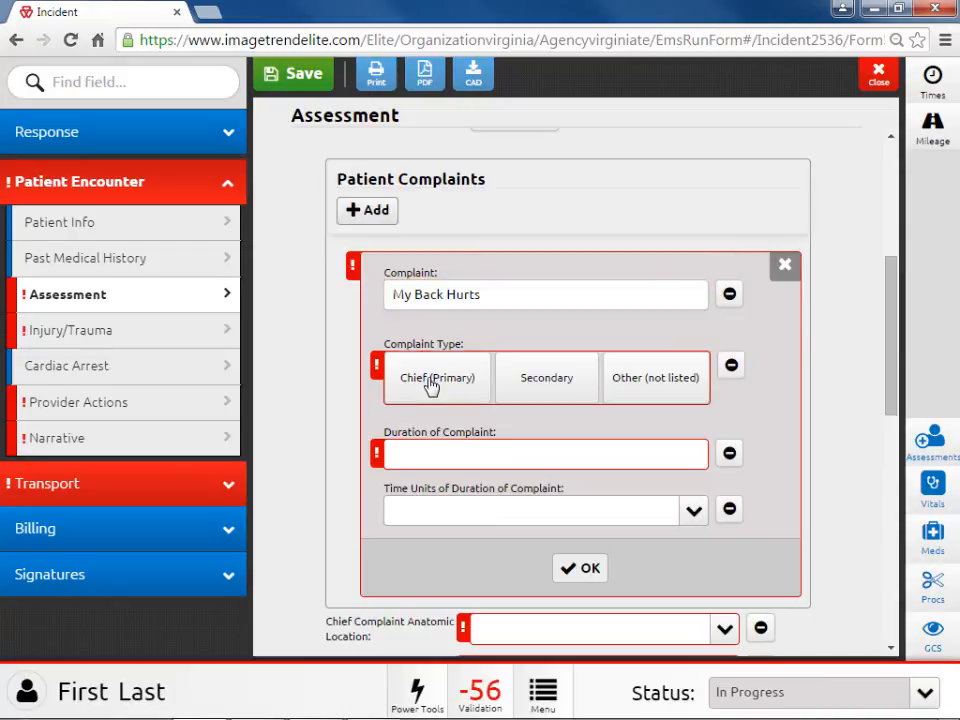
click(420, 452)
text(65)
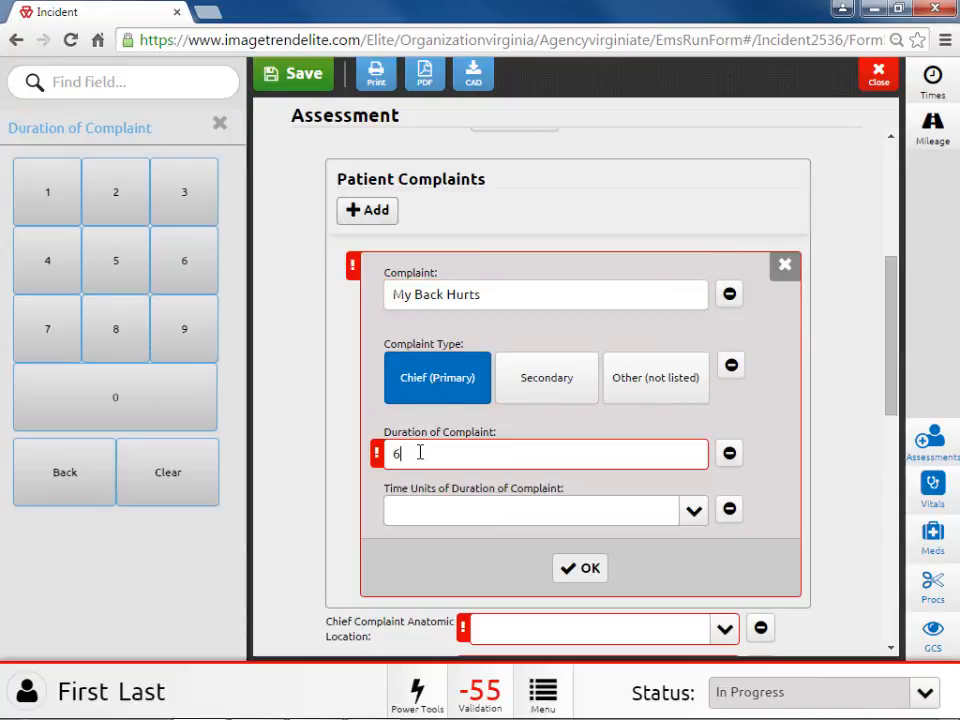
click(440, 514)
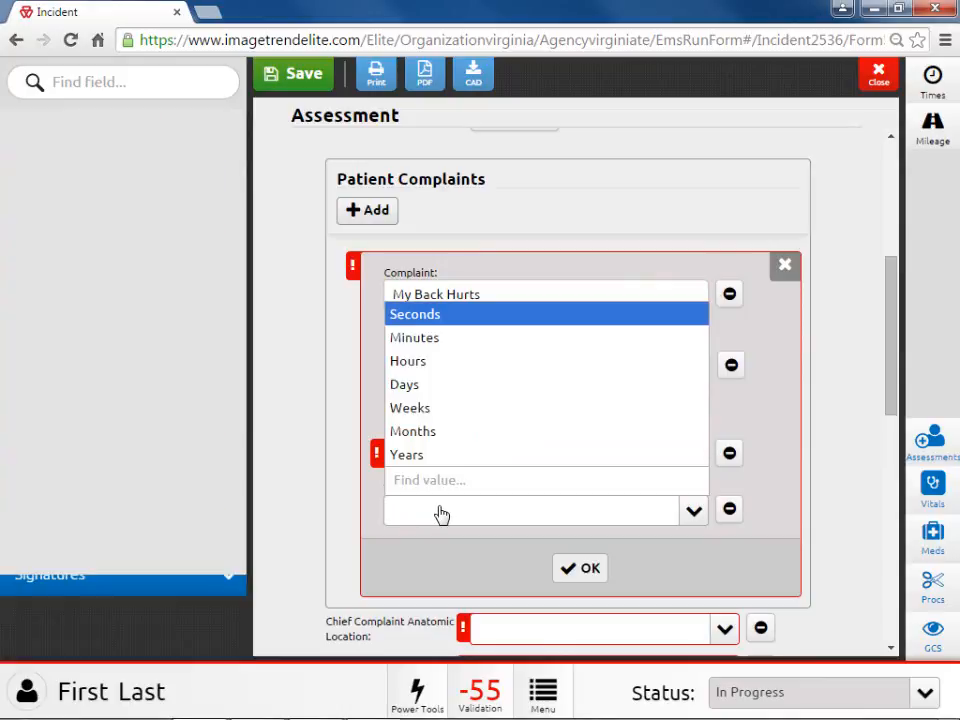
click(425, 339)
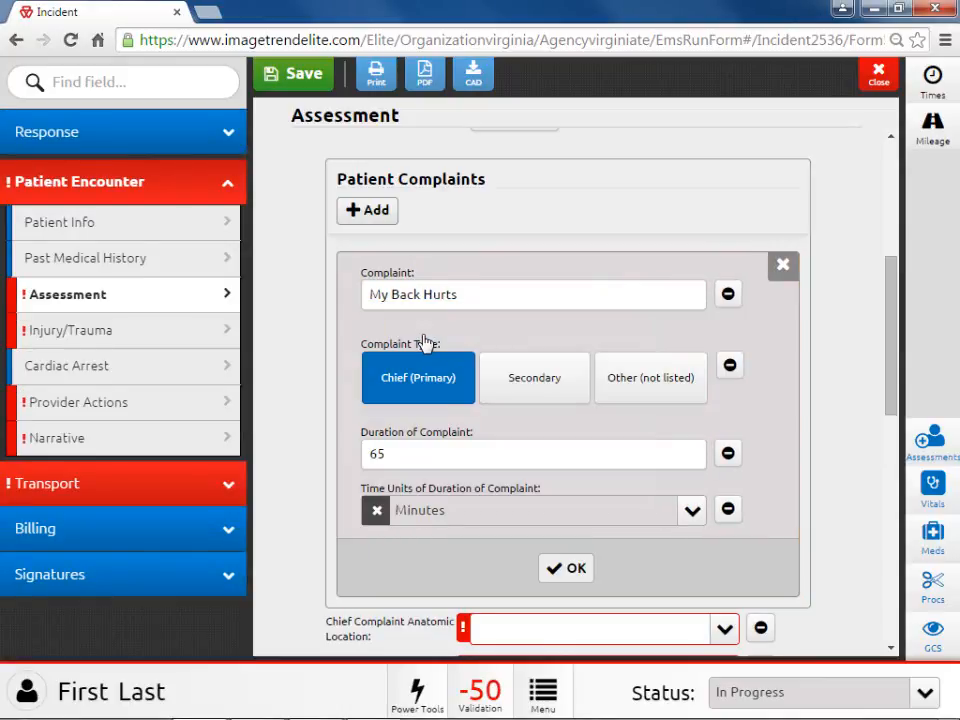
Set anatomic location Back, organ system Musculoskeletal/Skin, and primary symptom Pain - back
click(574, 568)
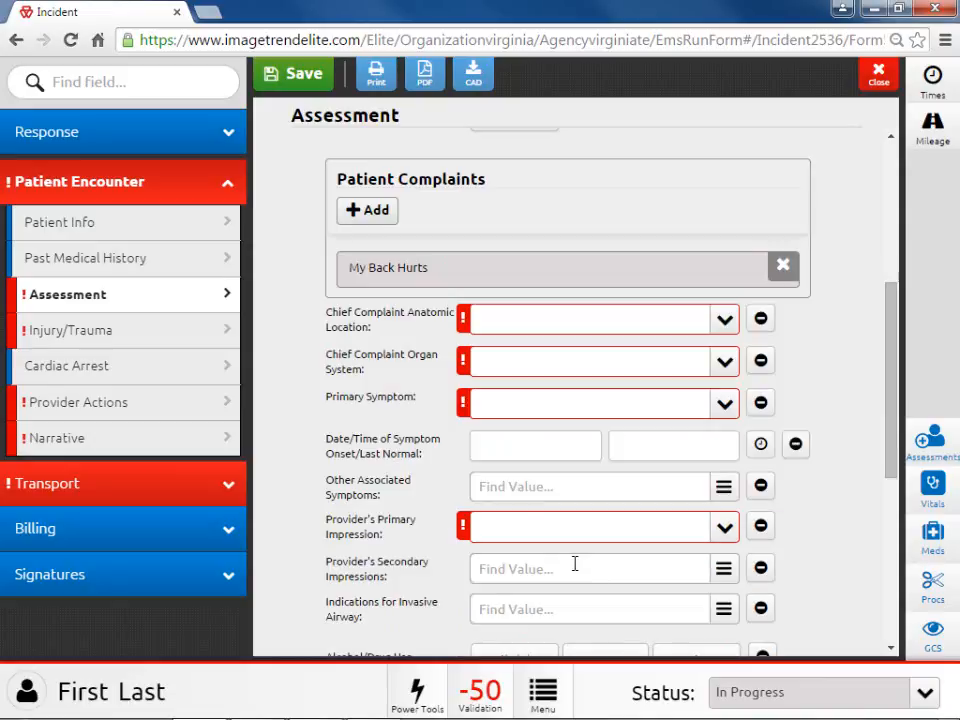
click(495, 324)
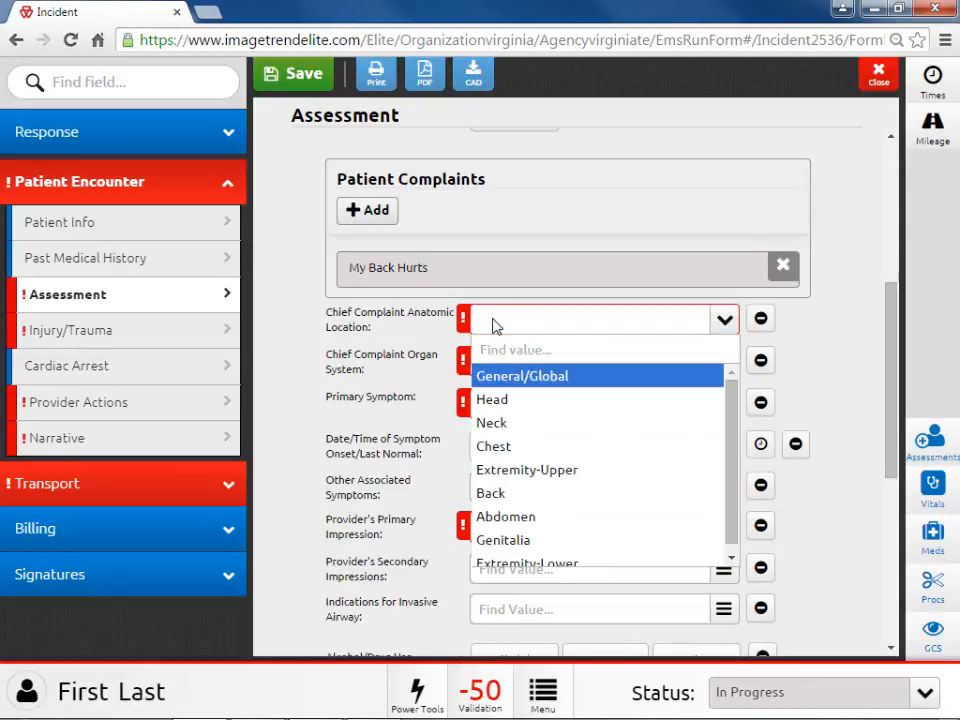
click(510, 493)
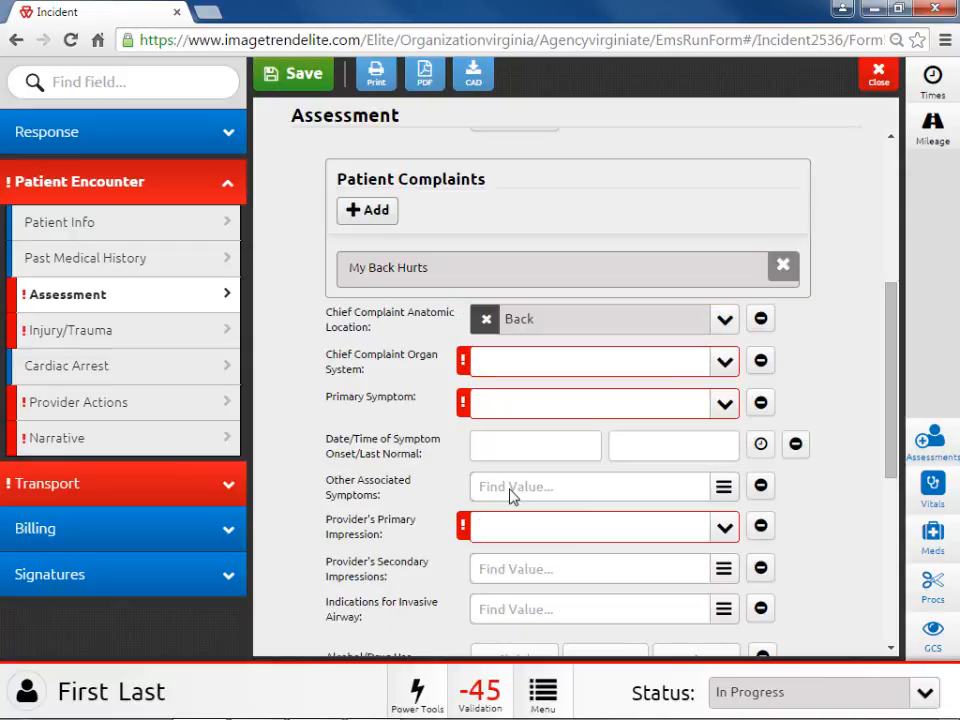
click(505, 370)
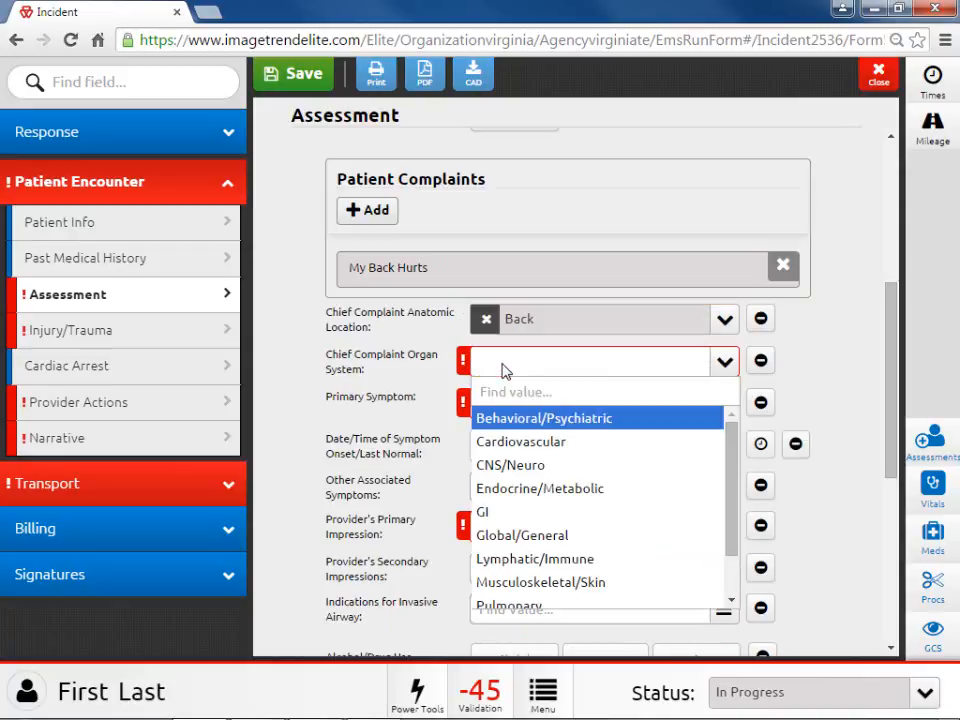
click(583, 582)
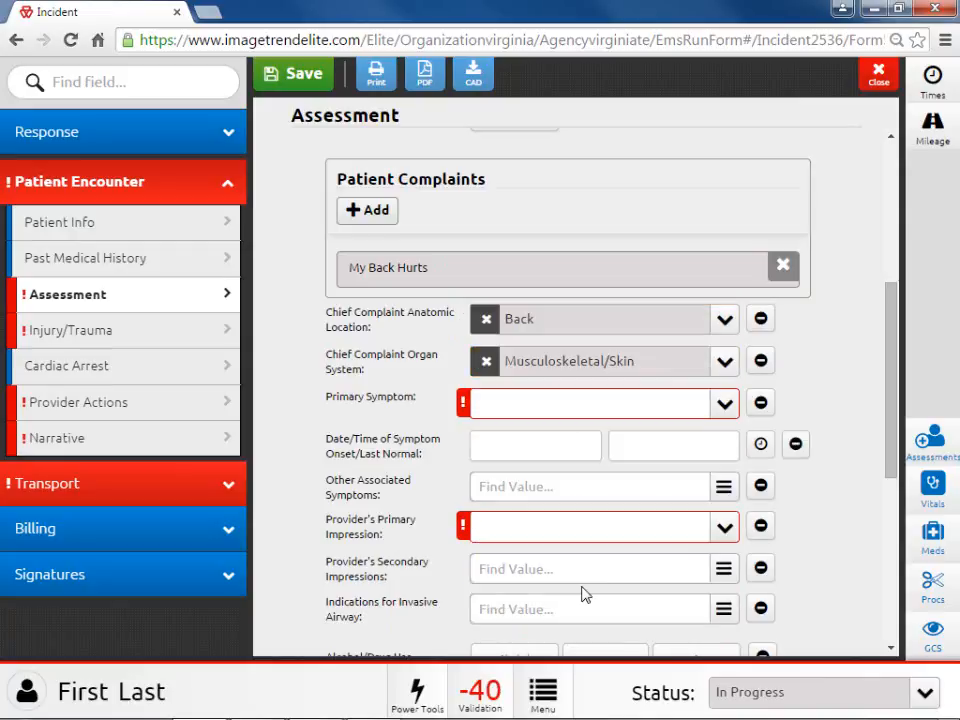
click(514, 411)
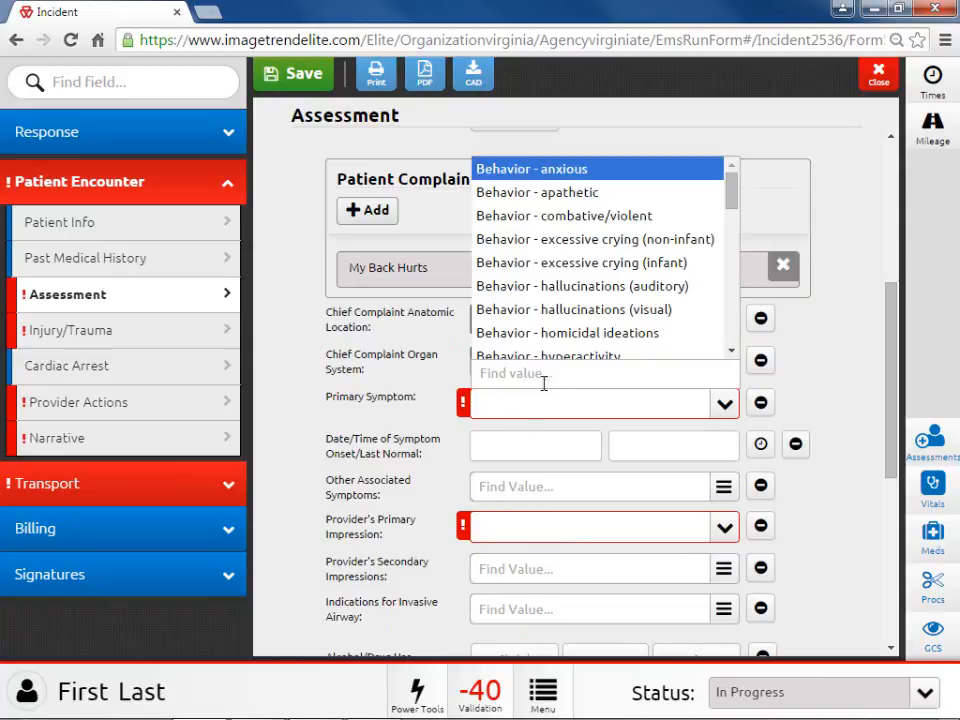
click(536, 374)
text(pain)
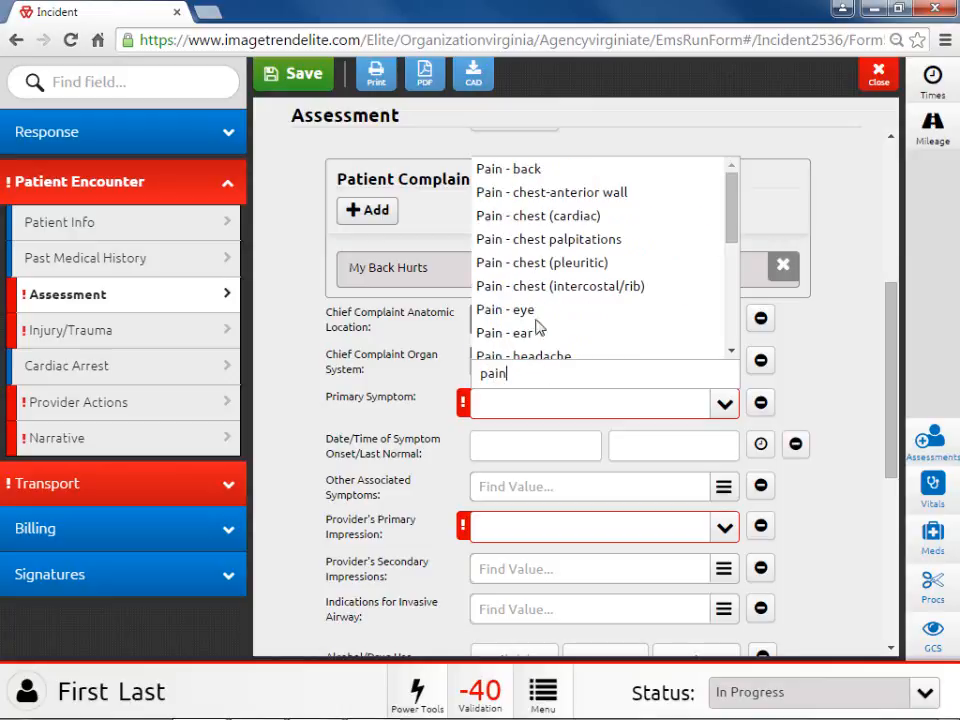
click(527, 169)
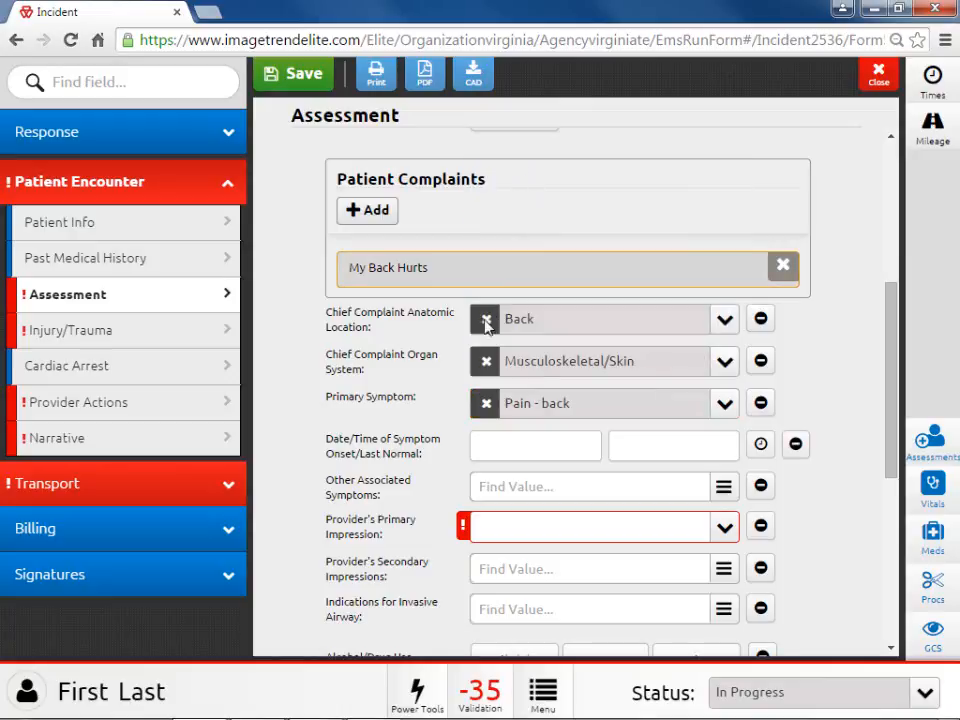
Enter symptom onset/last normal as date 04/01/2015 and time 05:15
click(537, 447)
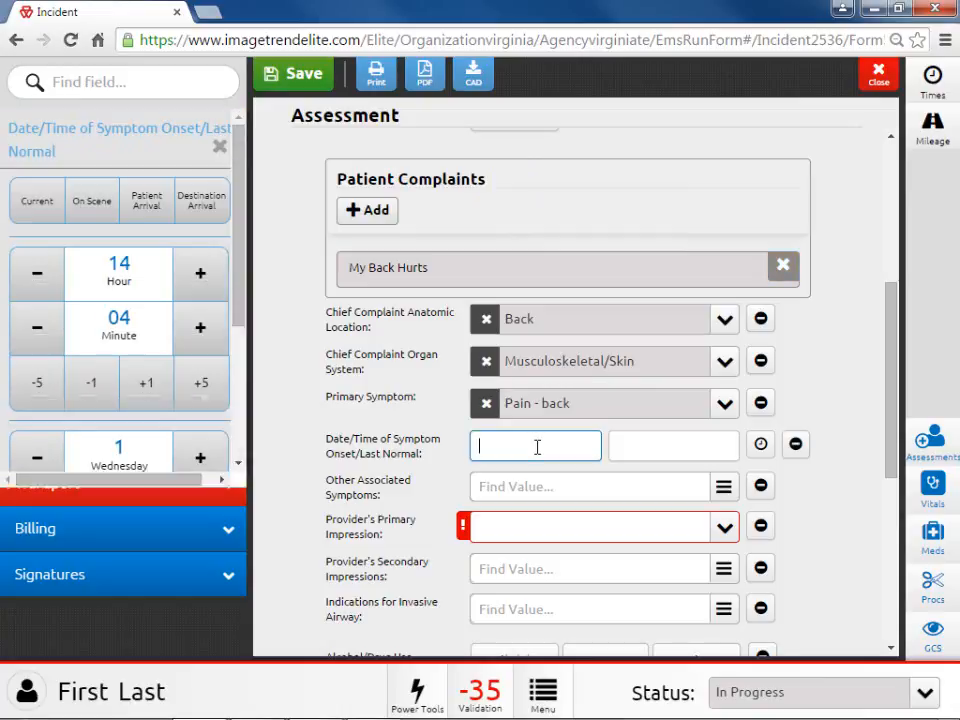
text(0)
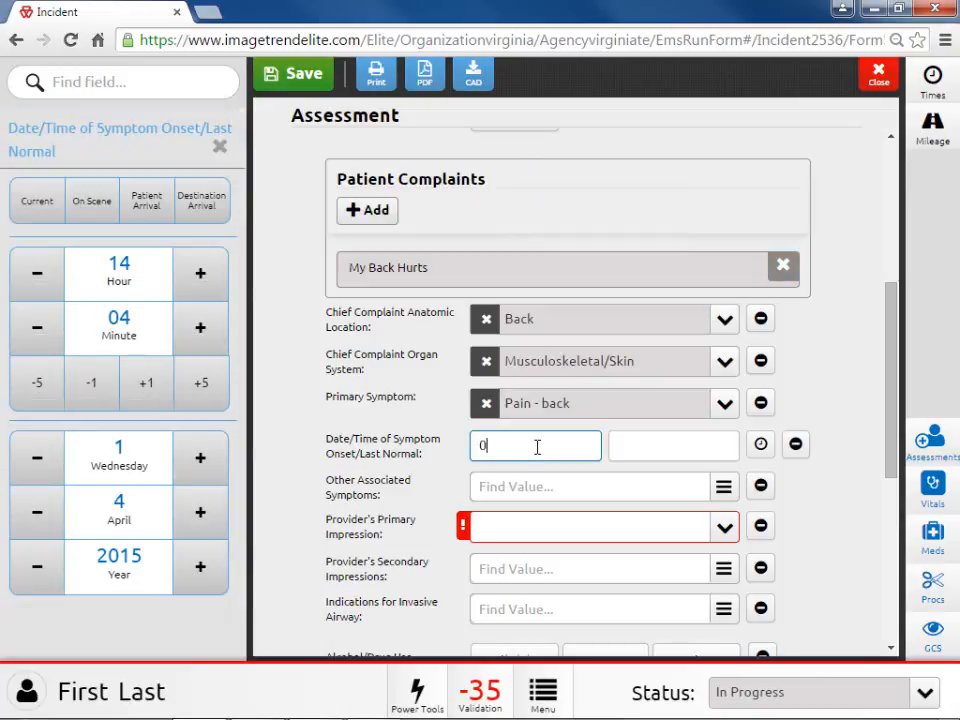
text(4/01/2015)
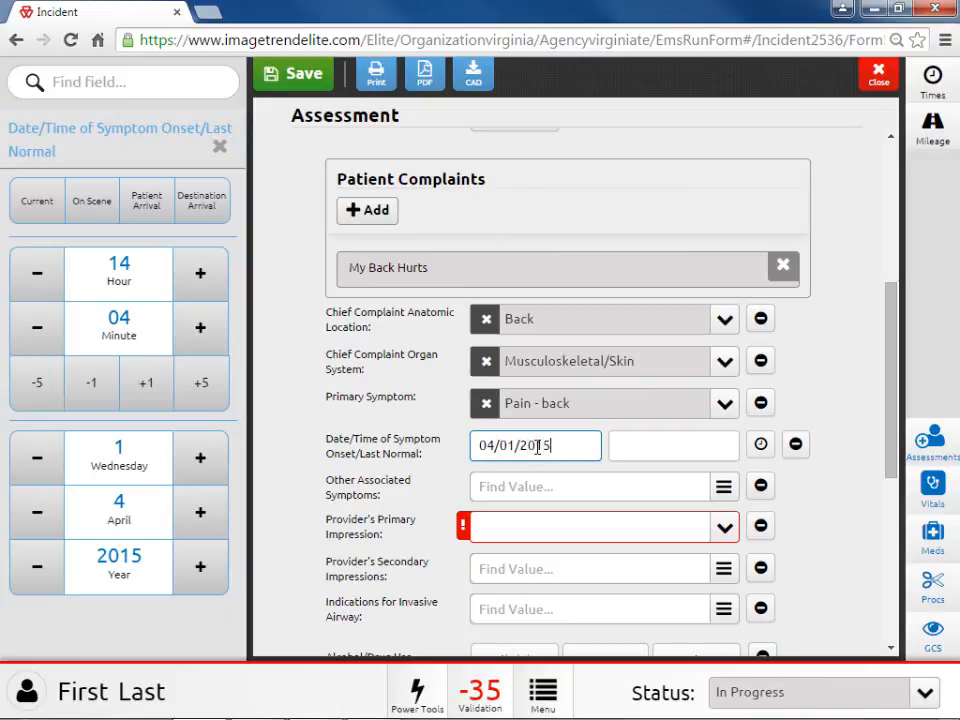
key(Tab)
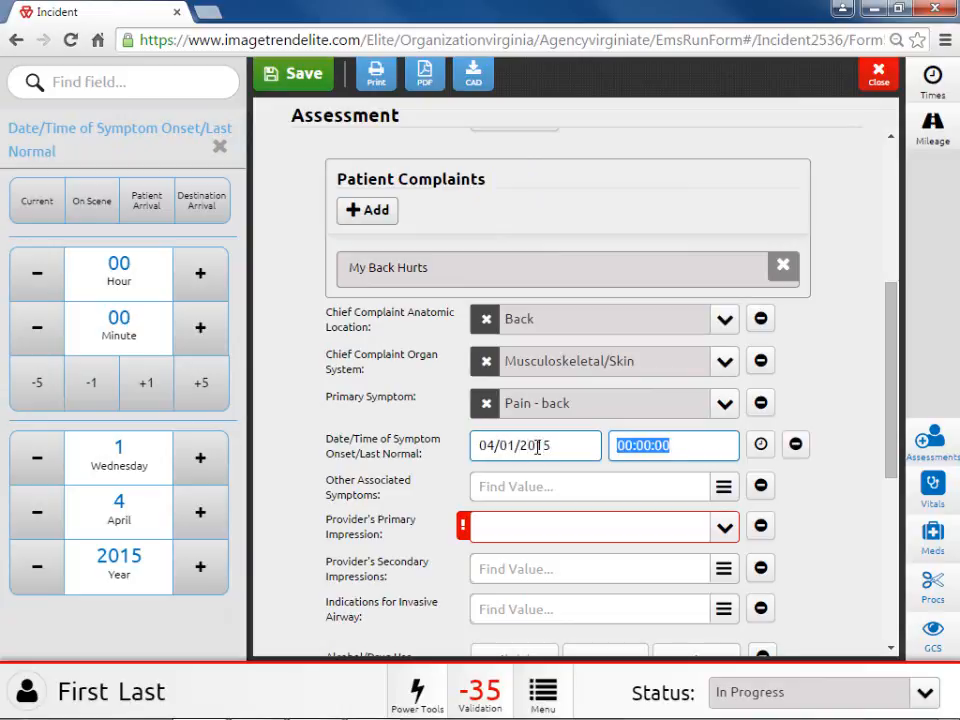
text(05:15)
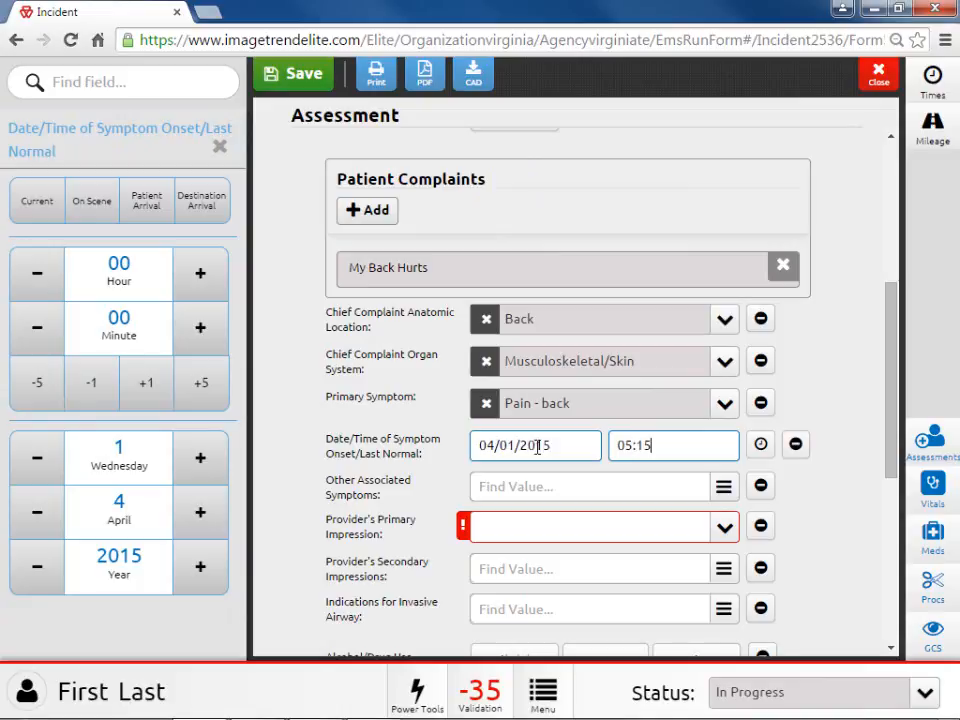
key(Tab)
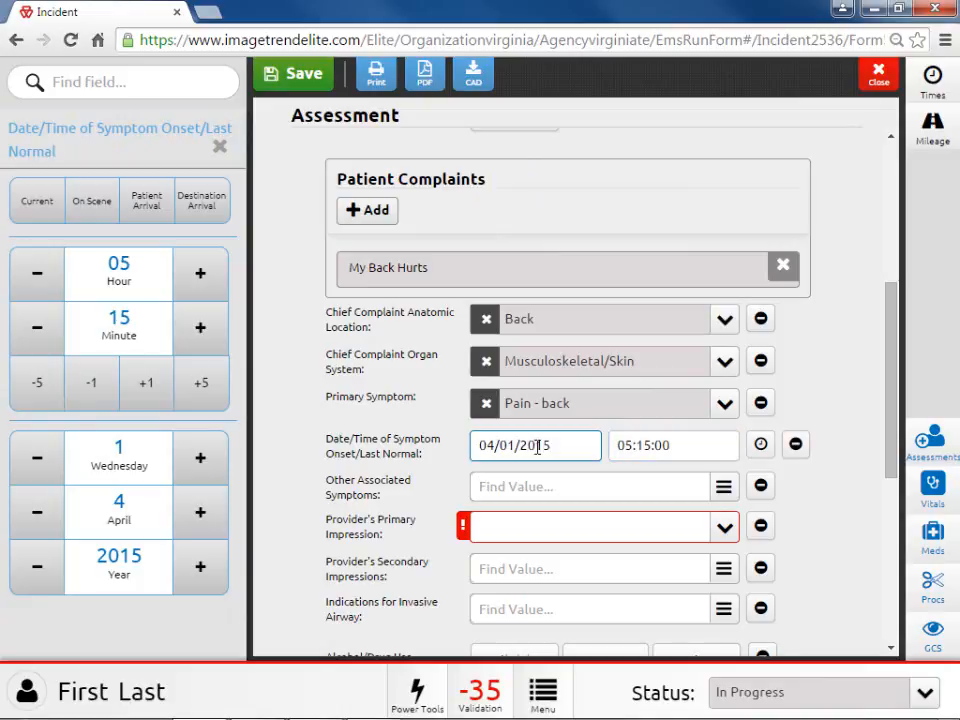
click(455, 490)
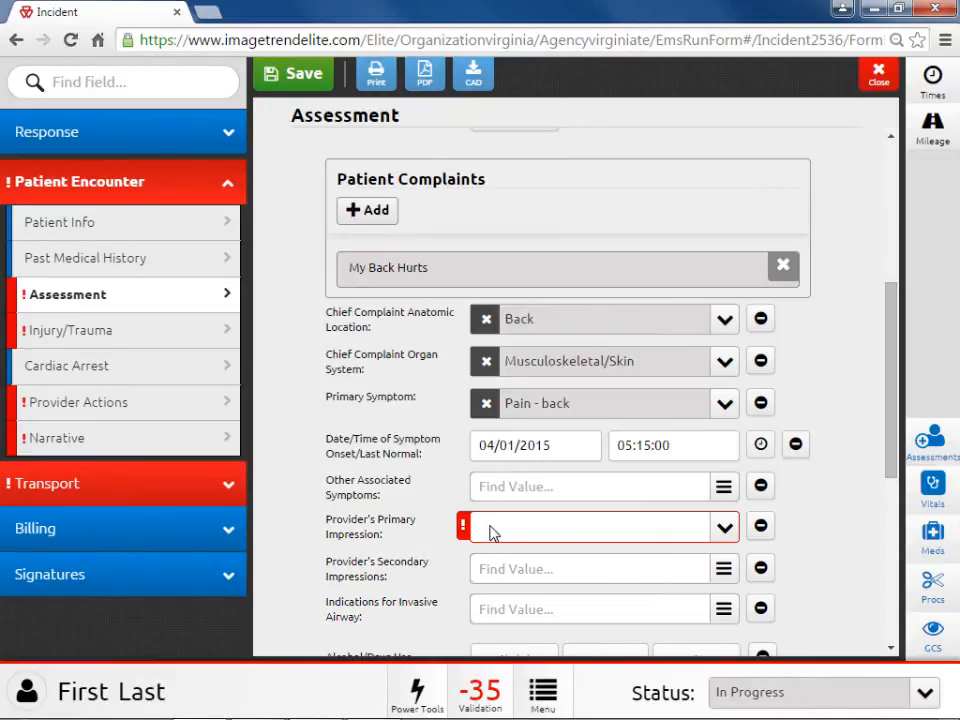
Search 'back' to set primary impression Injury - Lower Back and secondary impression Pain - Back
click(490, 532)
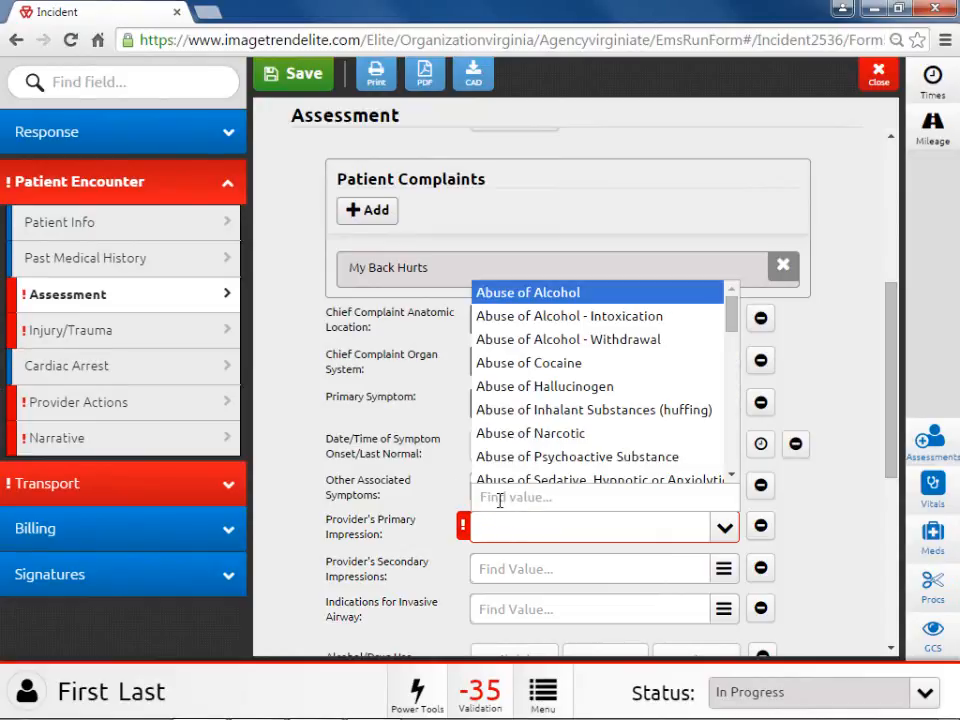
text(back)
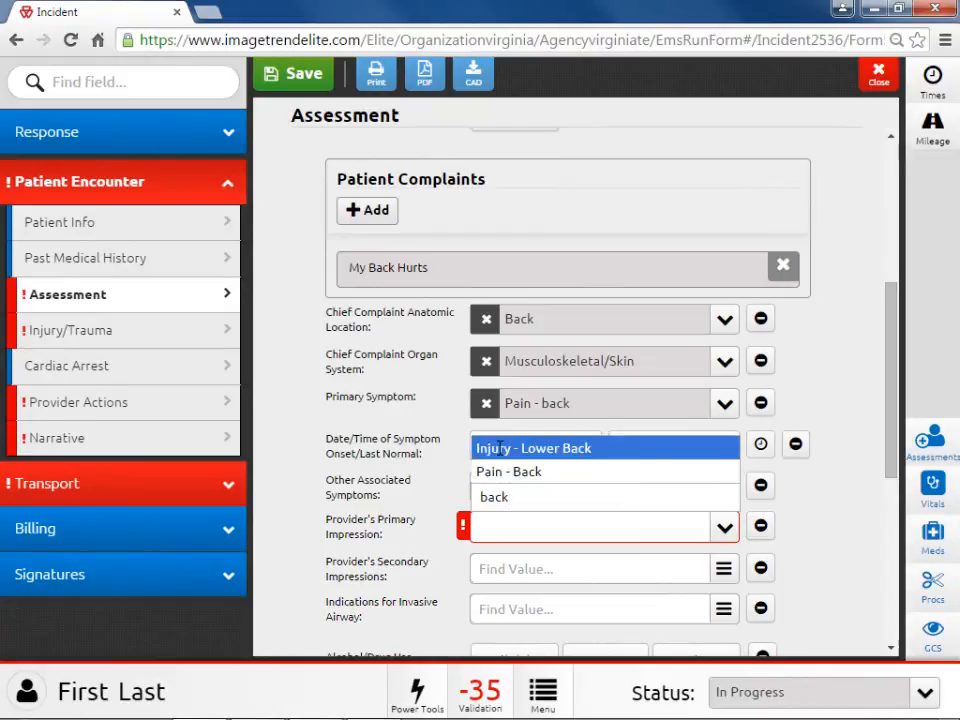
click(499, 449)
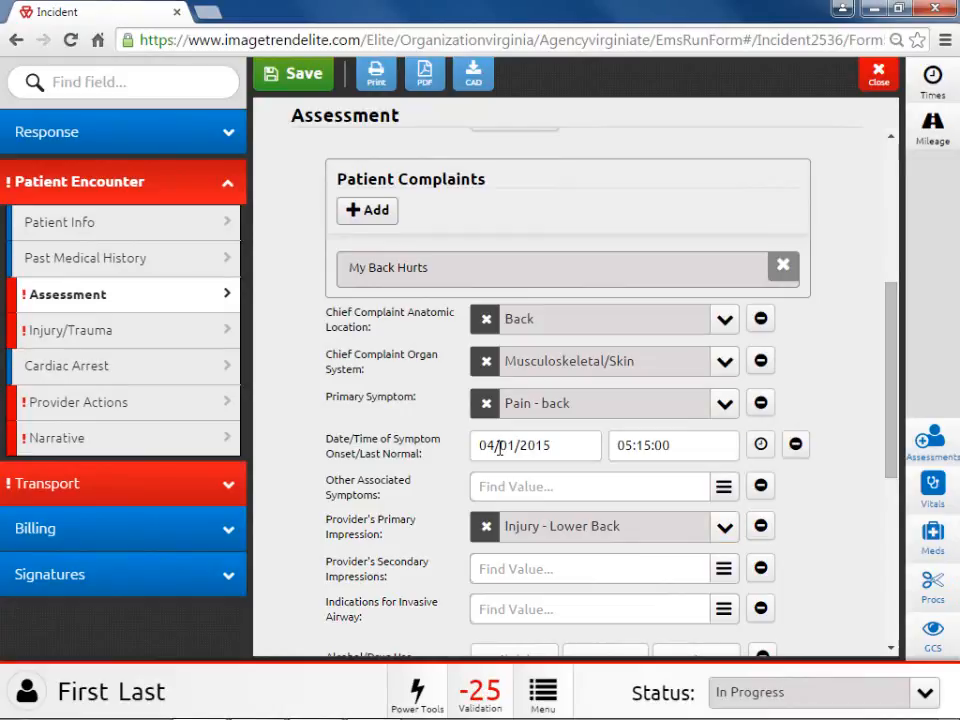
click(500, 568)
text(back)
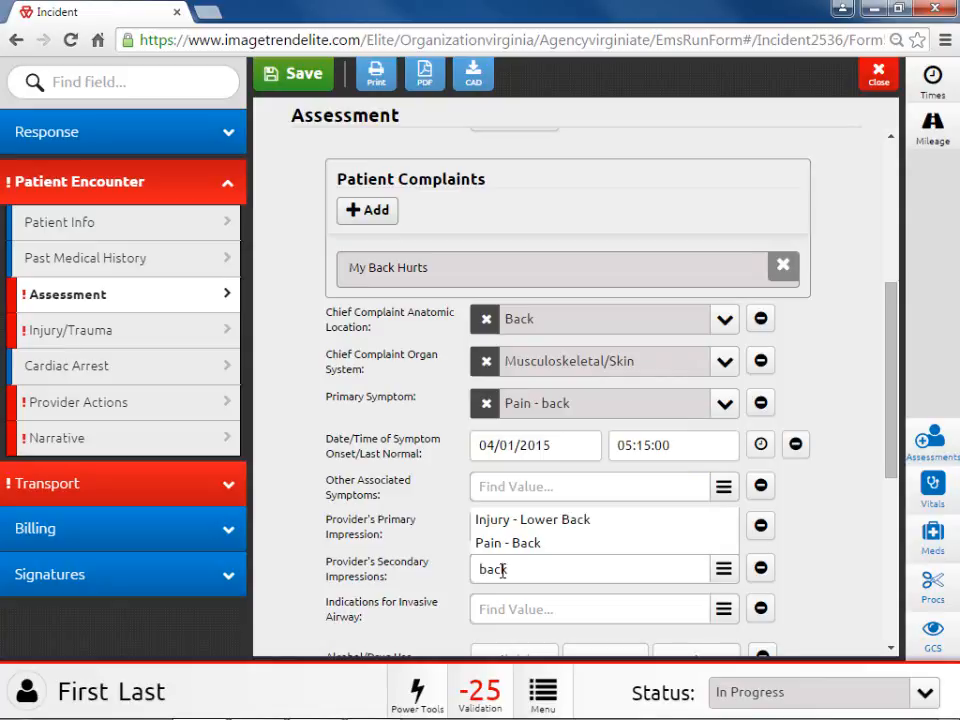
click(498, 545)
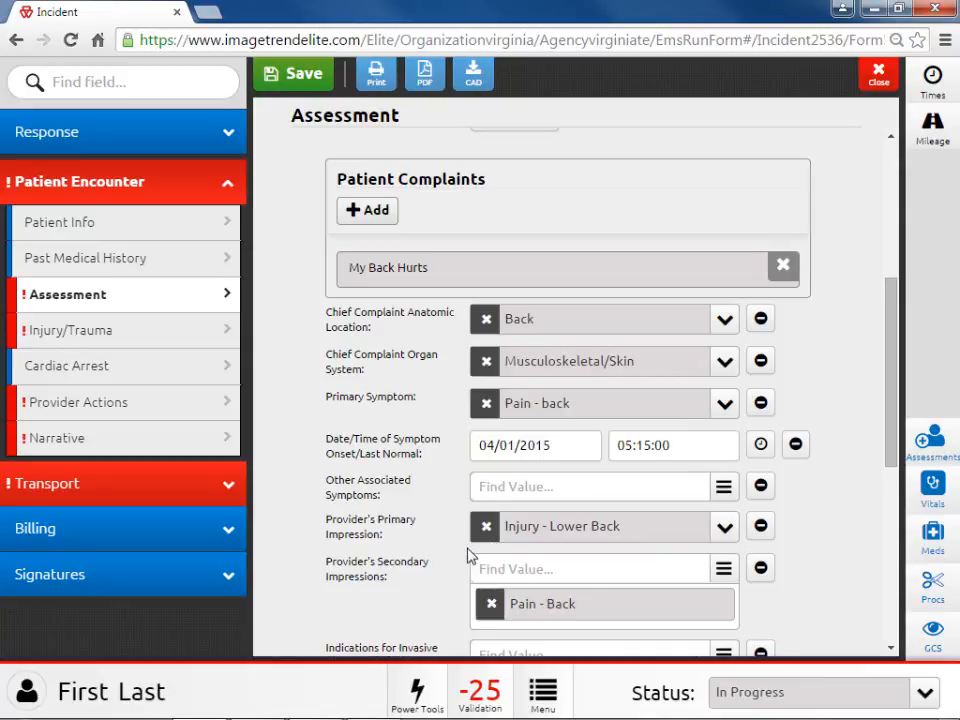
Mark the Alcohol/Drug Use indicators as None Reported
scroll(455, 560, down, 5)
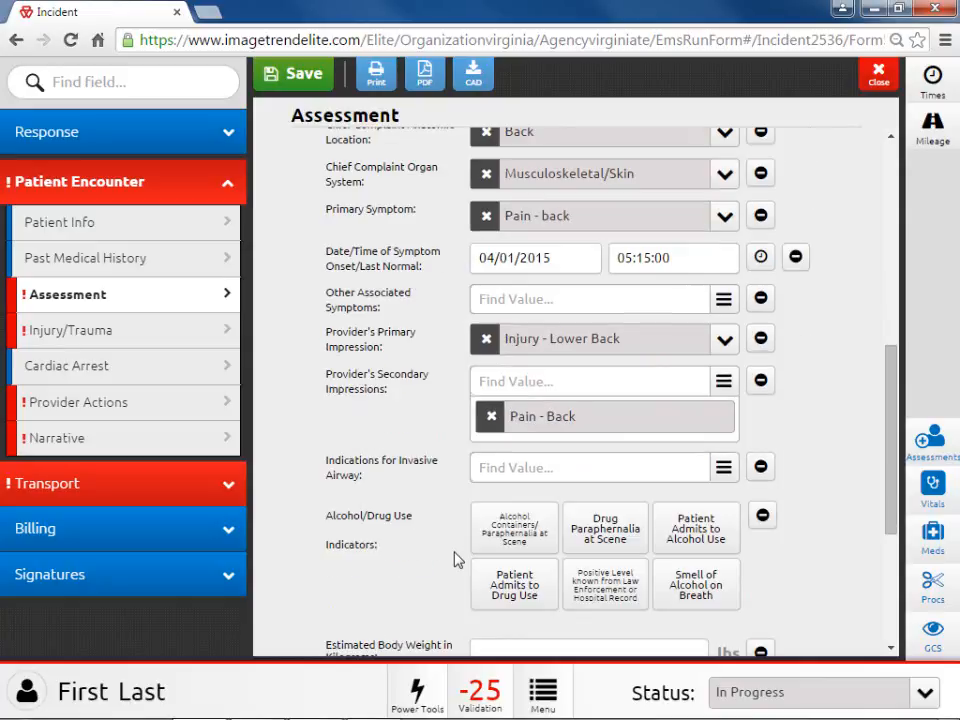
scroll(455, 560, down, 1)
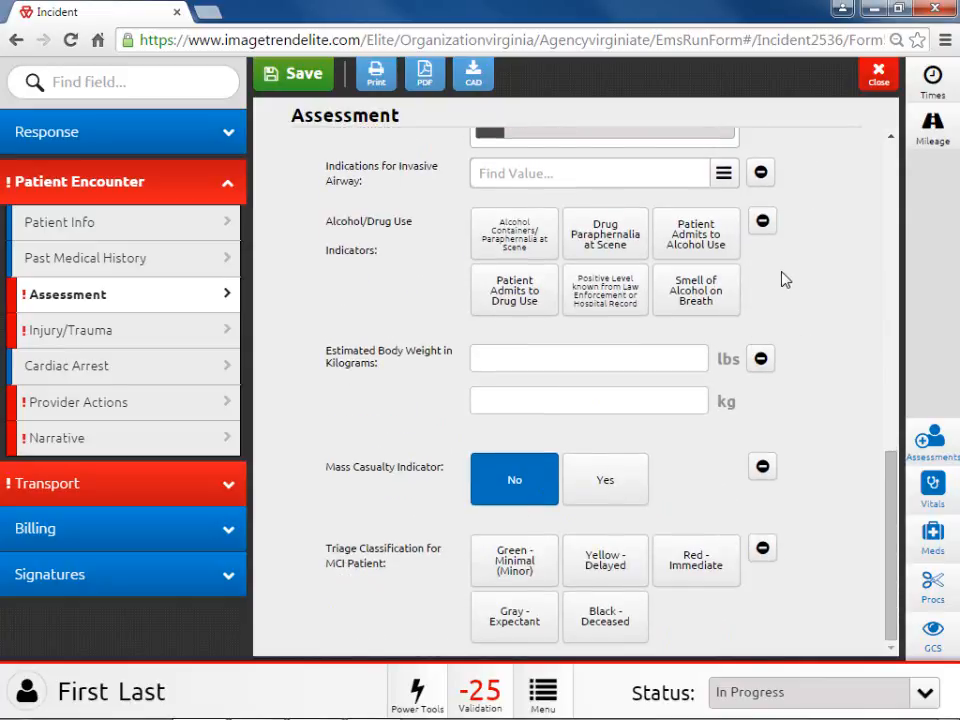
click(765, 226)
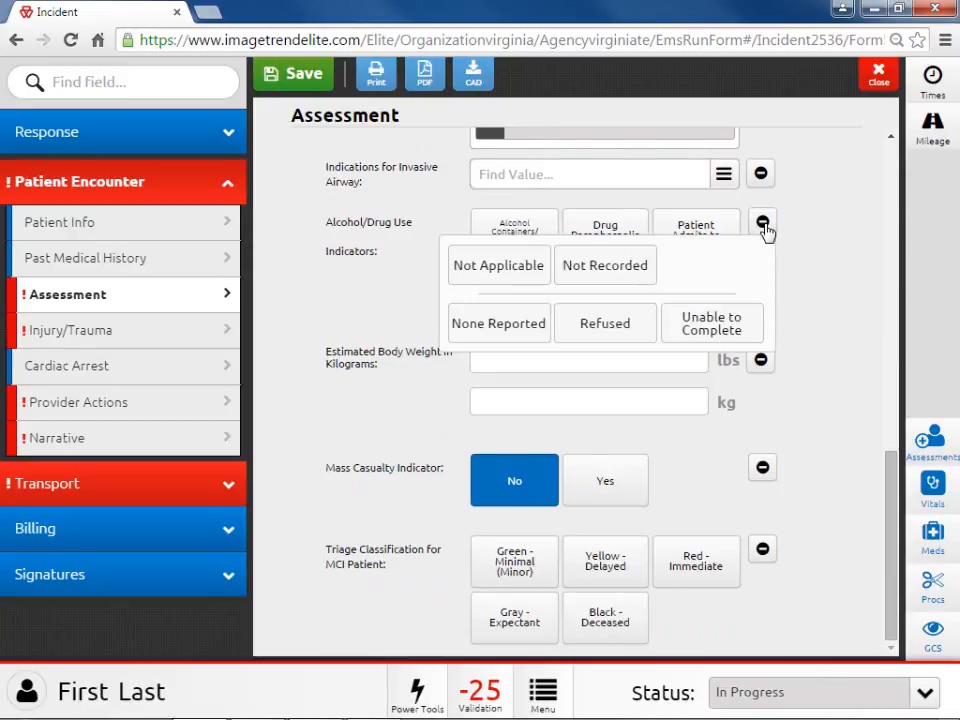
click(514, 326)
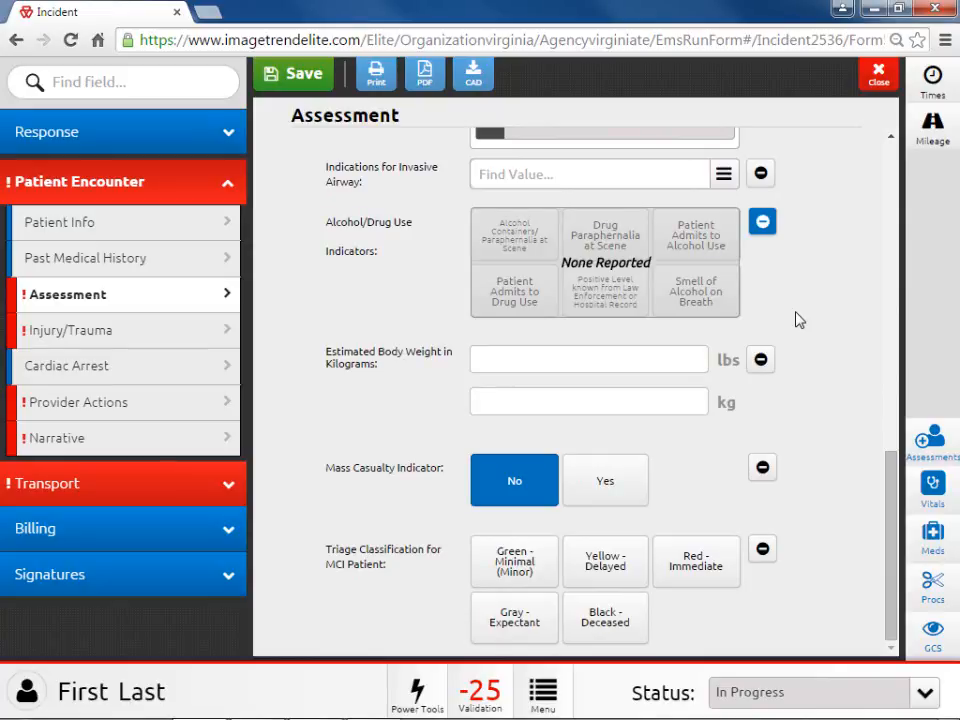
Enter an estimated body weight of 175, clear it again, and move to Injury/Trauma
click(684, 358)
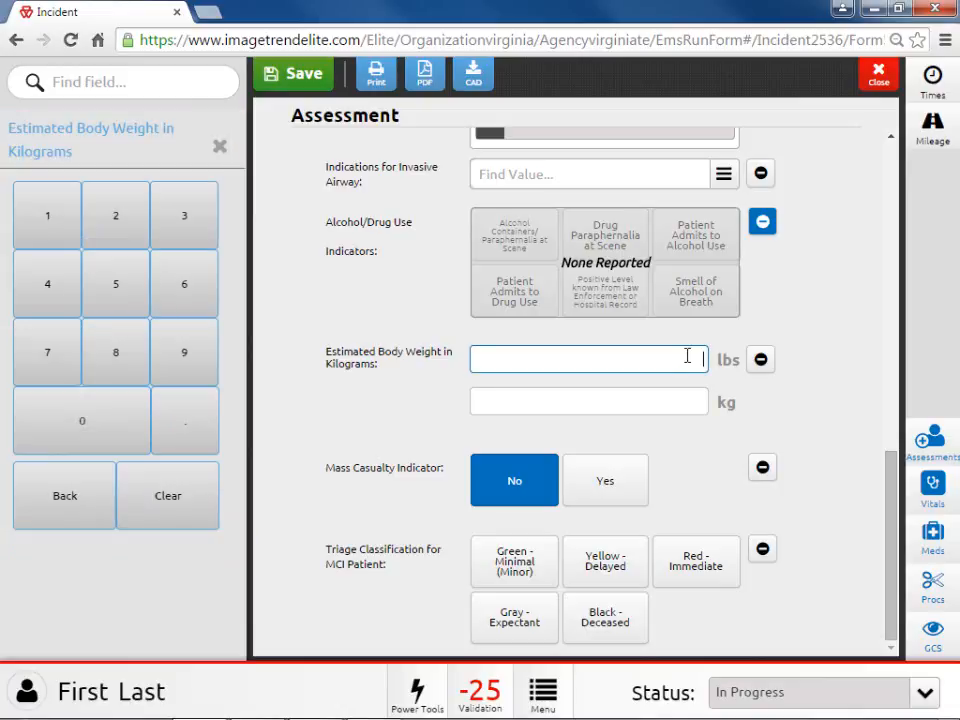
text(175)
click(208, 505)
click(435, 442)
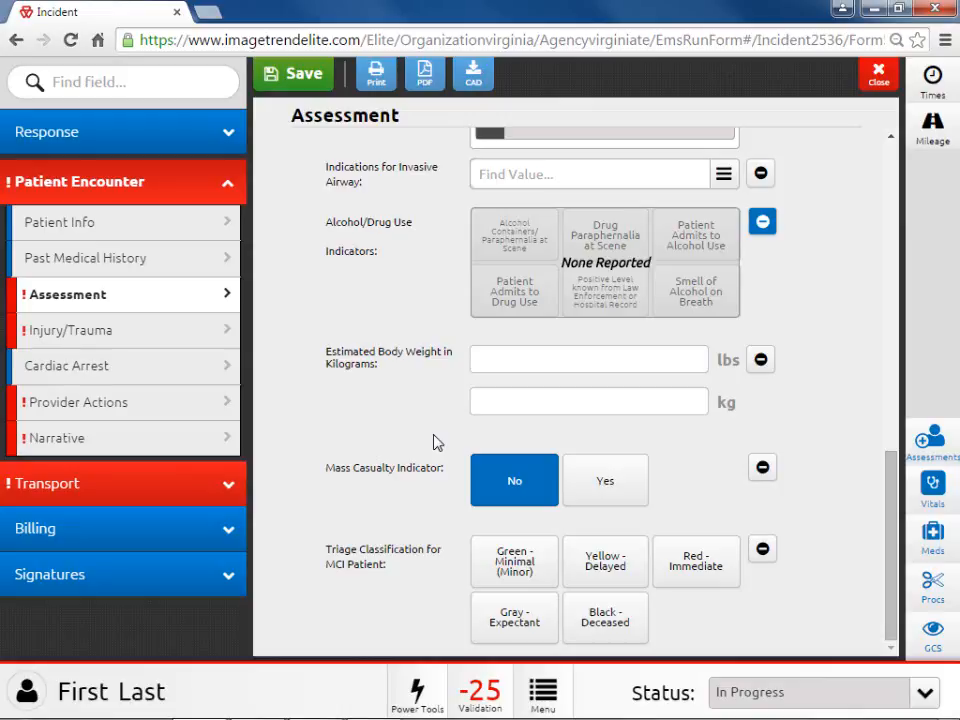
click(197, 332)
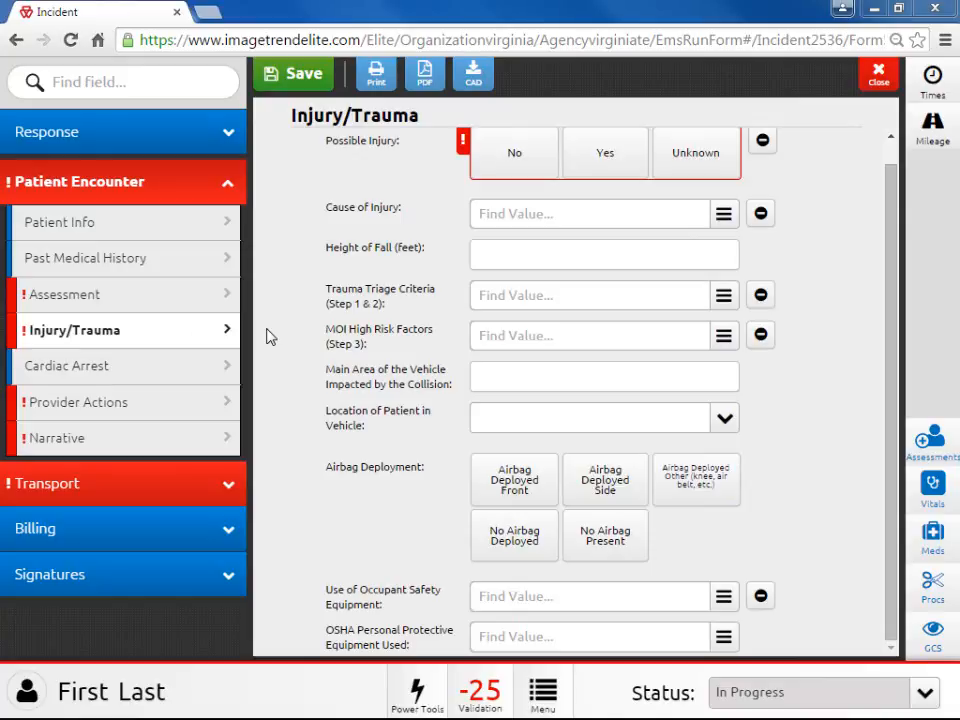
Mark possible injury as Yes with cause Fall due to ice or snow
click(588, 172)
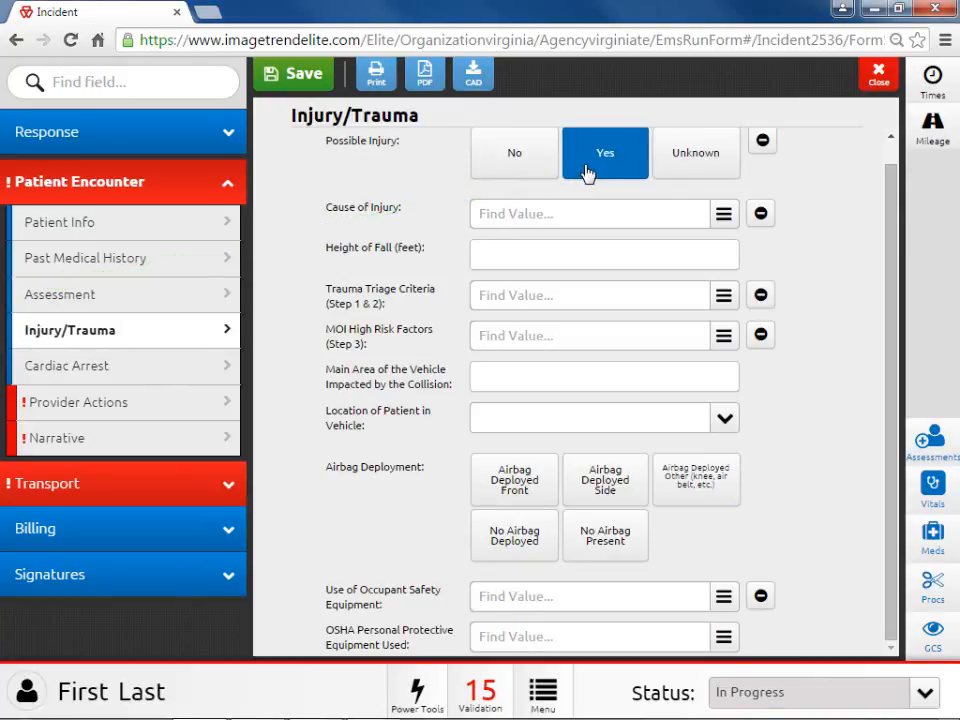
click(562, 212)
text(sn)
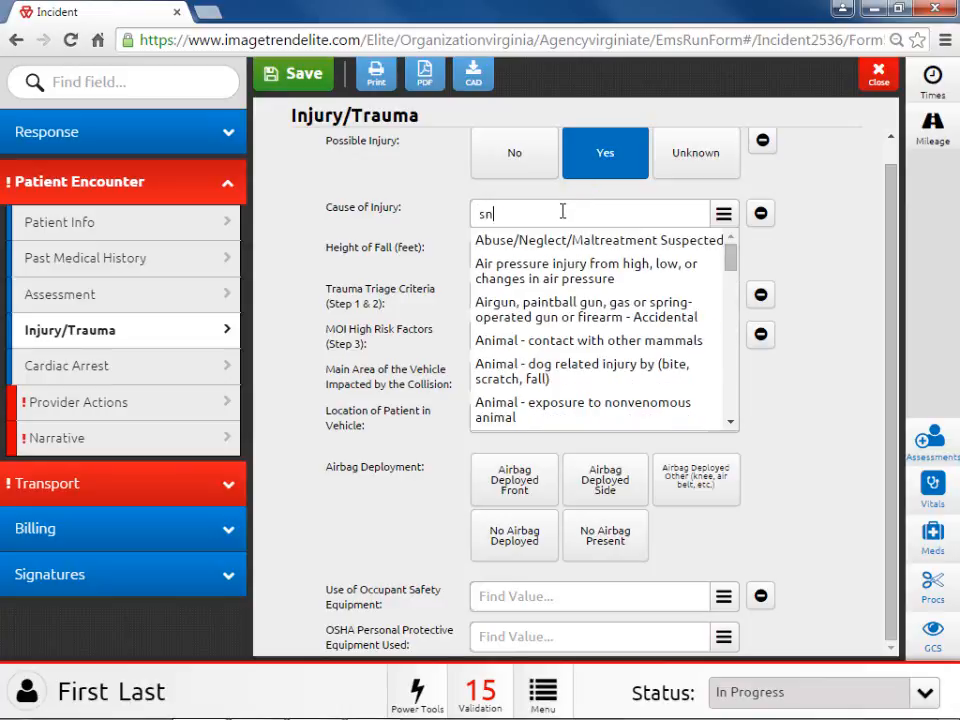
text(ow)
click(546, 266)
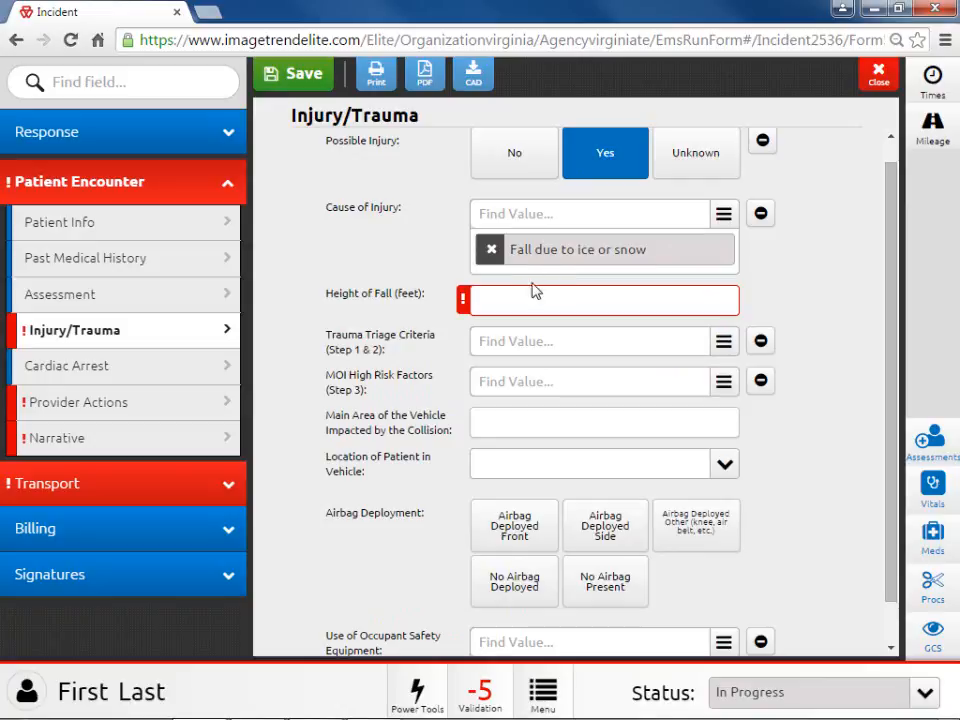
Record a 4-foot height of fall, then go to the Cardiac Arrest section
click(533, 298)
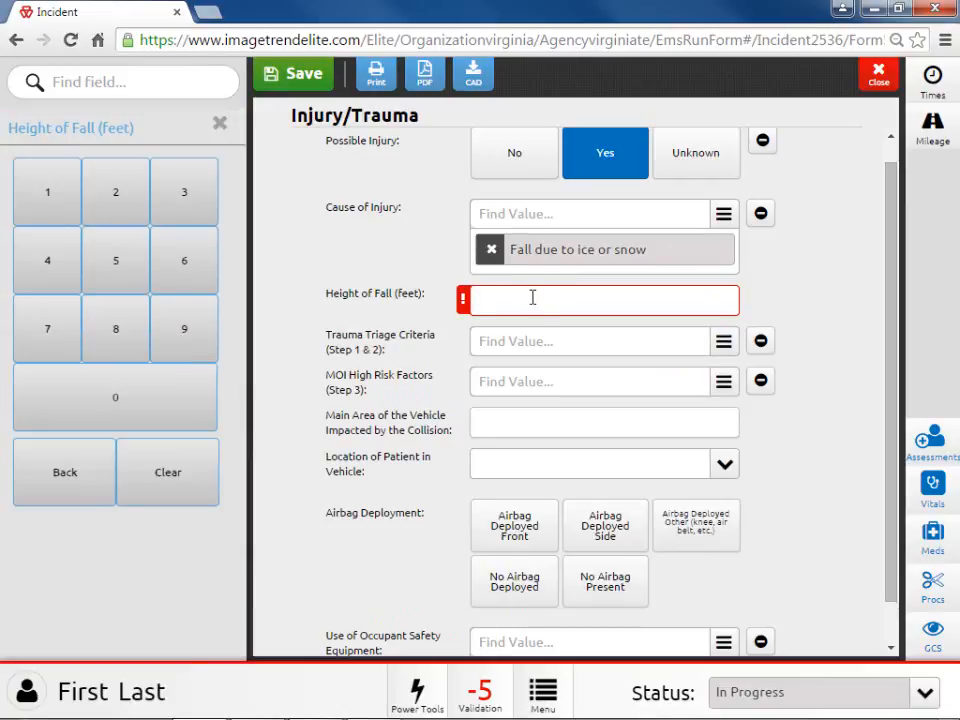
text(4)
click(451, 309)
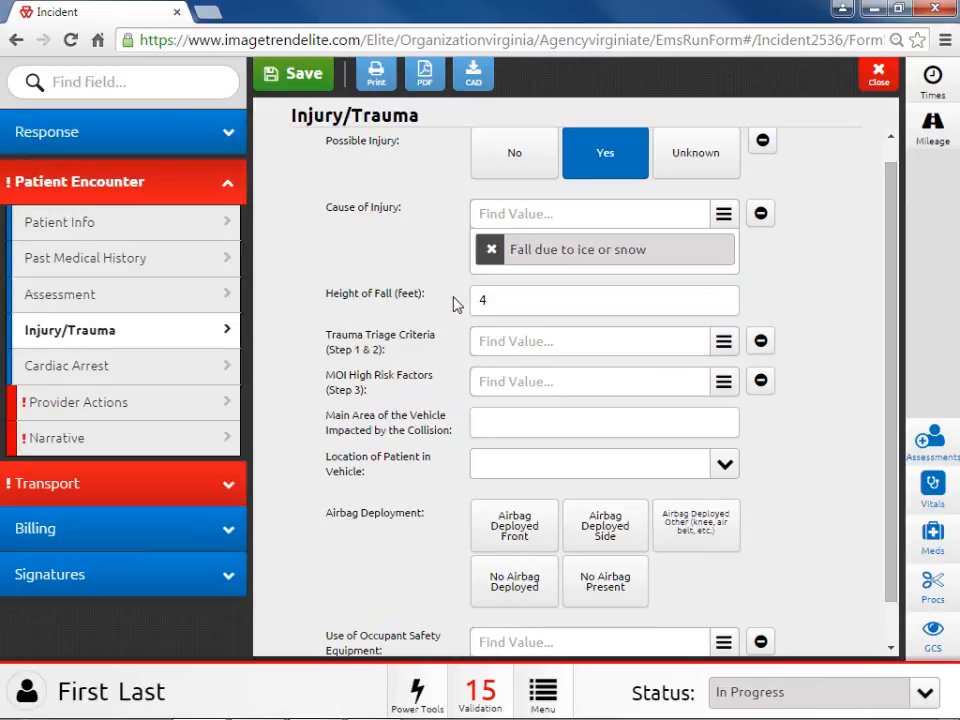
scroll(452, 303, down, 1)
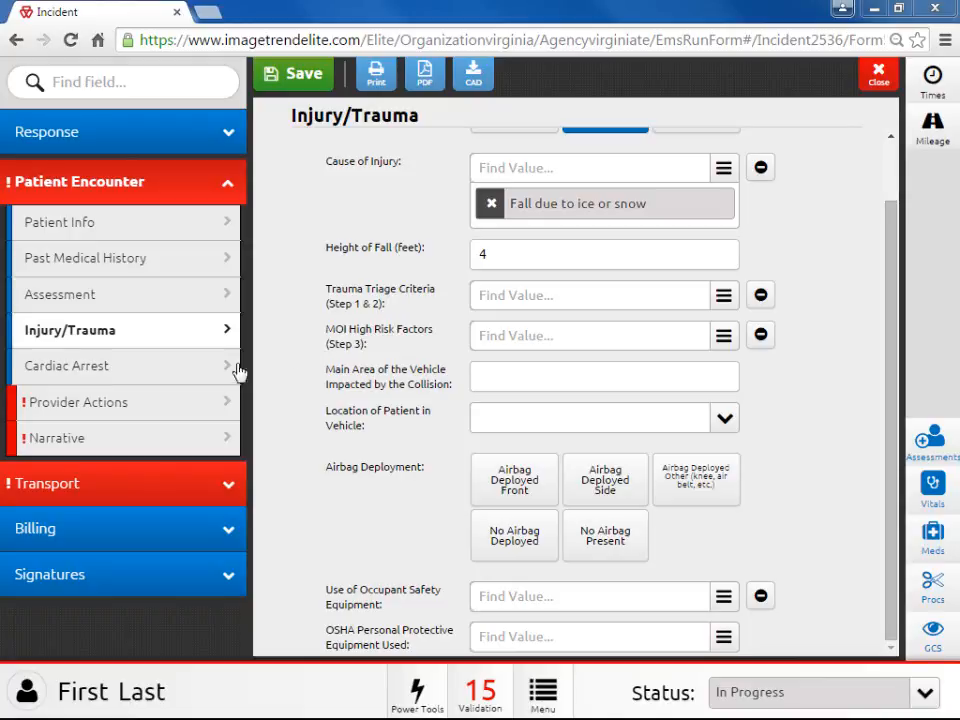
click(203, 375)
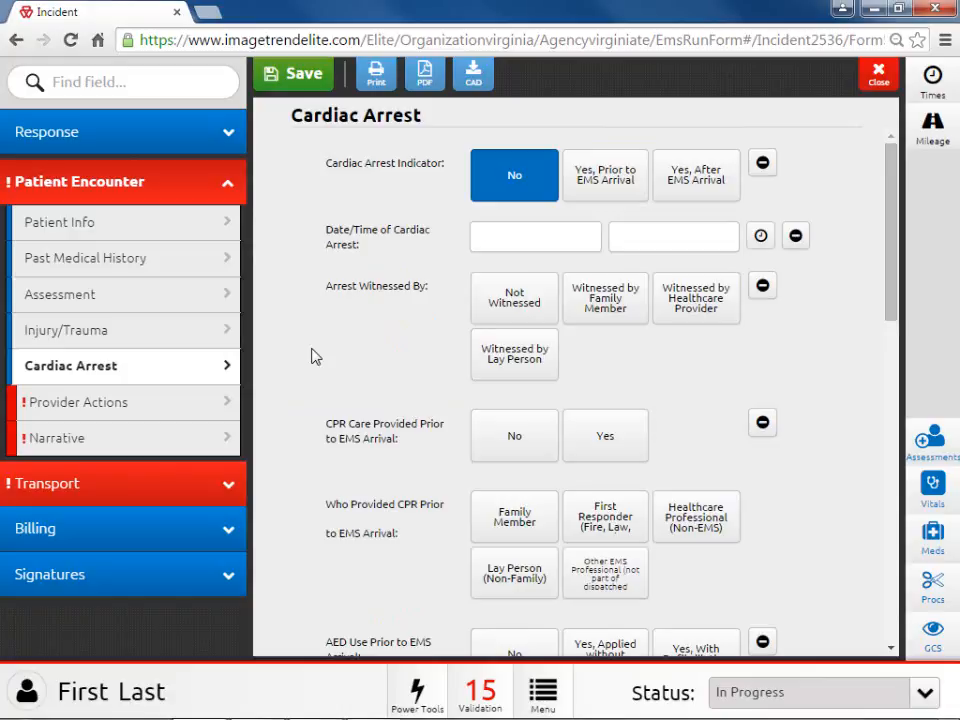
Set and then clear the CPR-before-EMS answer, review the Cardiac Arrest form, and open Provider Actions
click(591, 443)
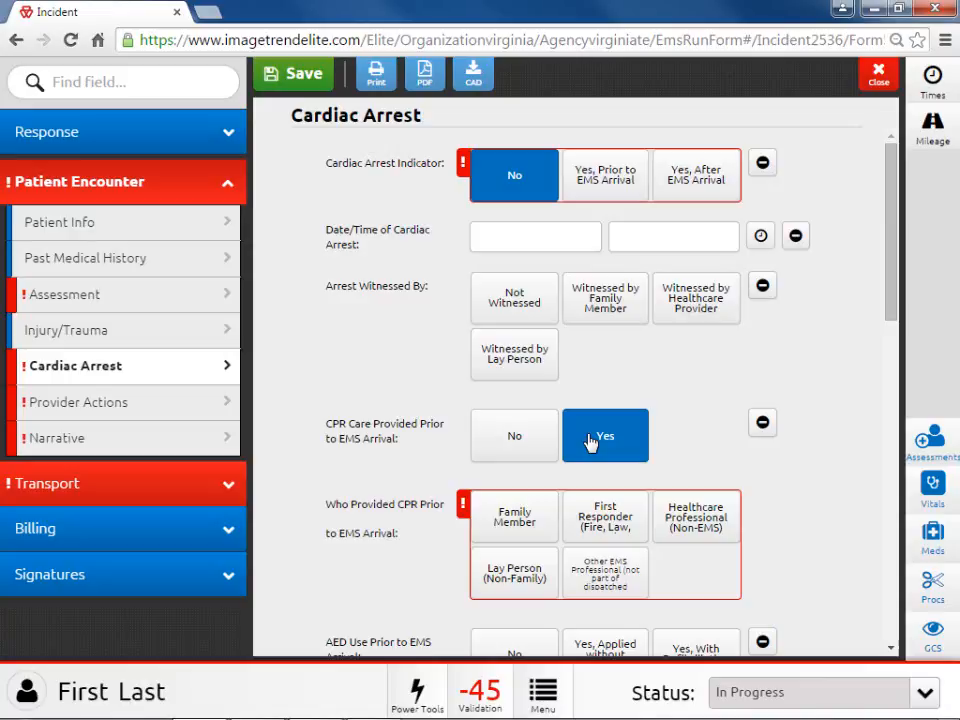
click(595, 440)
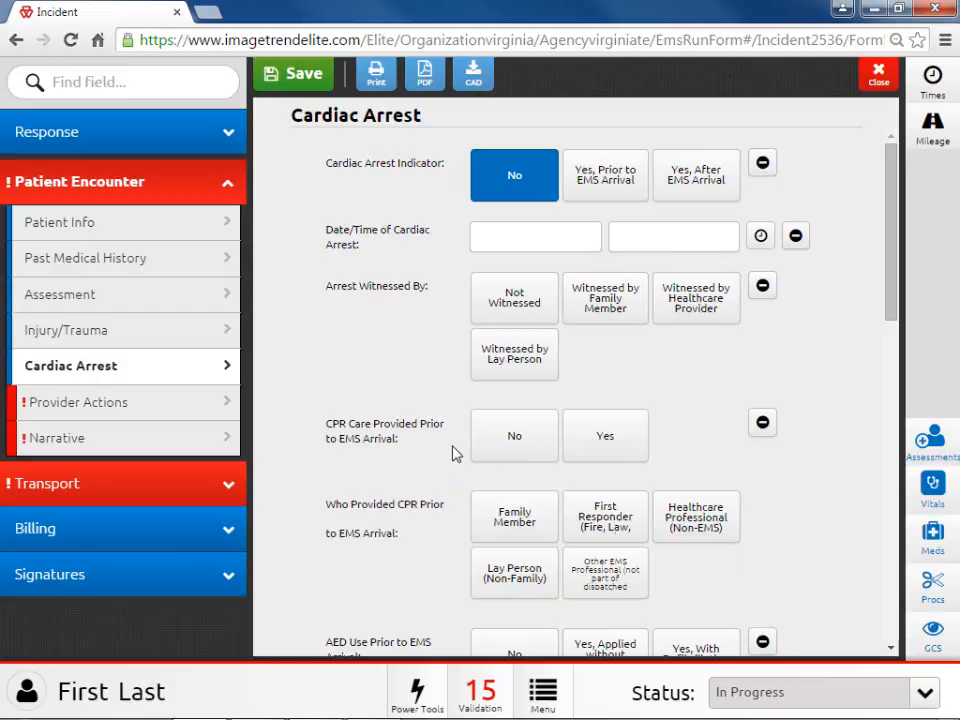
scroll(452, 453, down, 2)
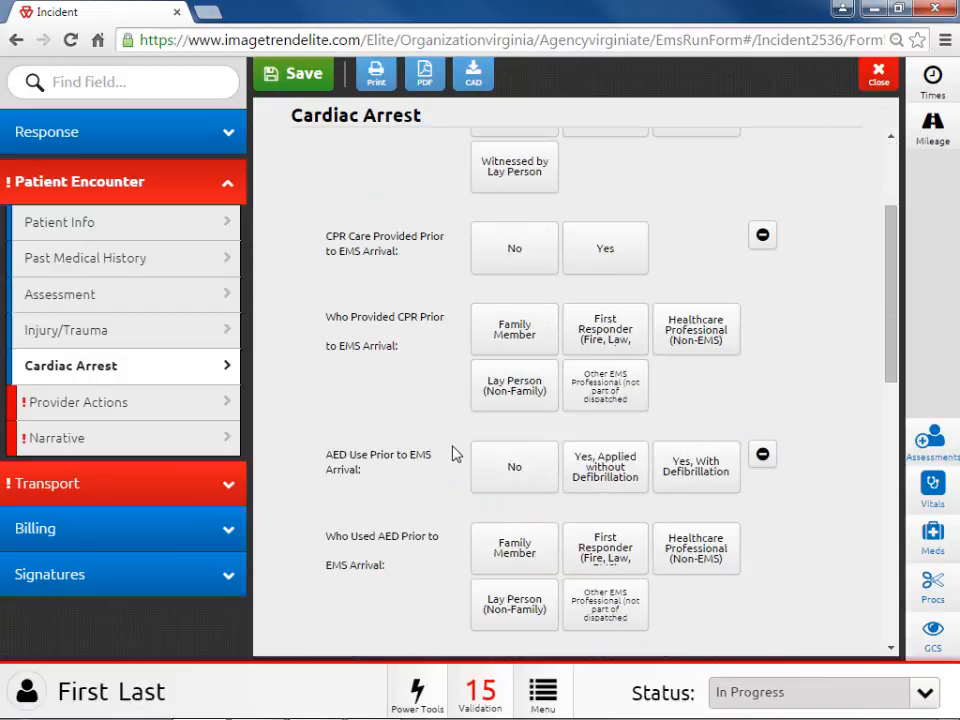
scroll(452, 453, down, 1)
scroll(456, 453, down, 1)
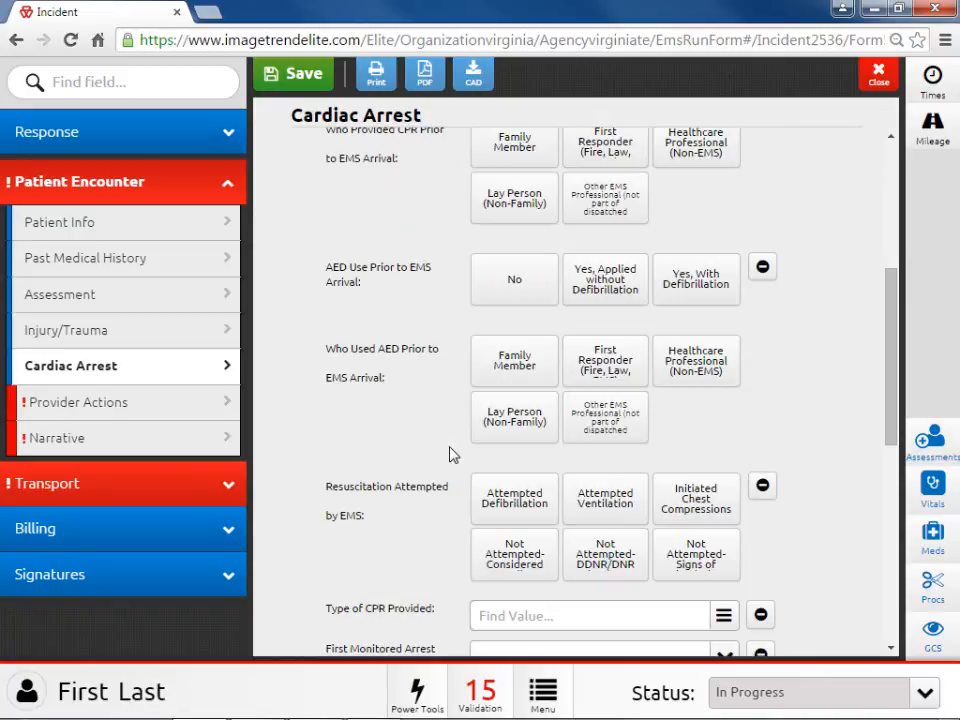
scroll(450, 455, down, 2)
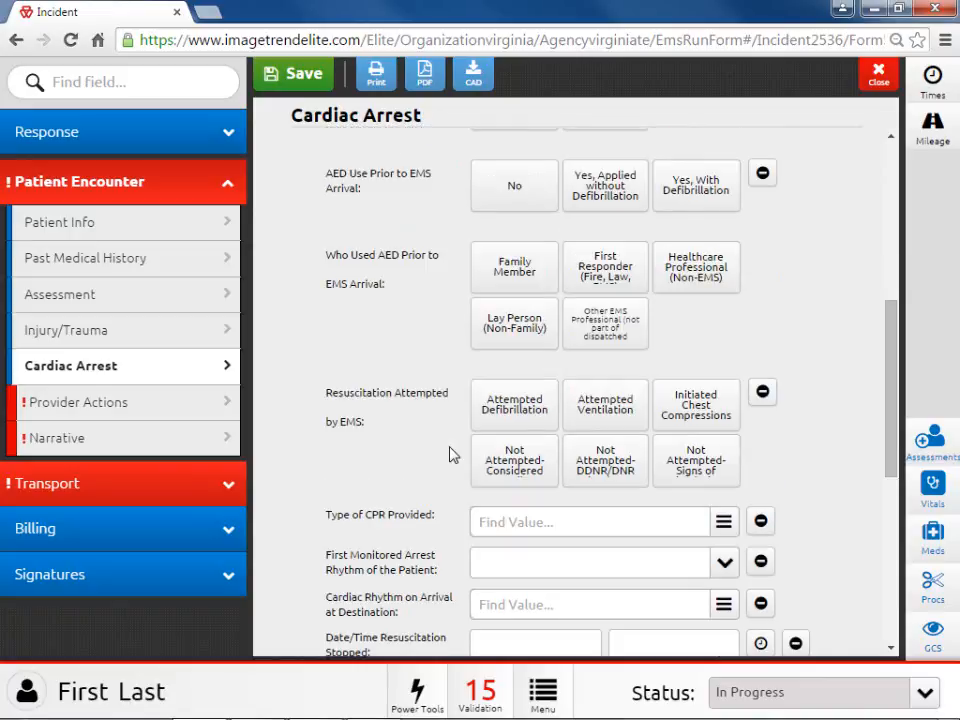
scroll(450, 455, down, 2)
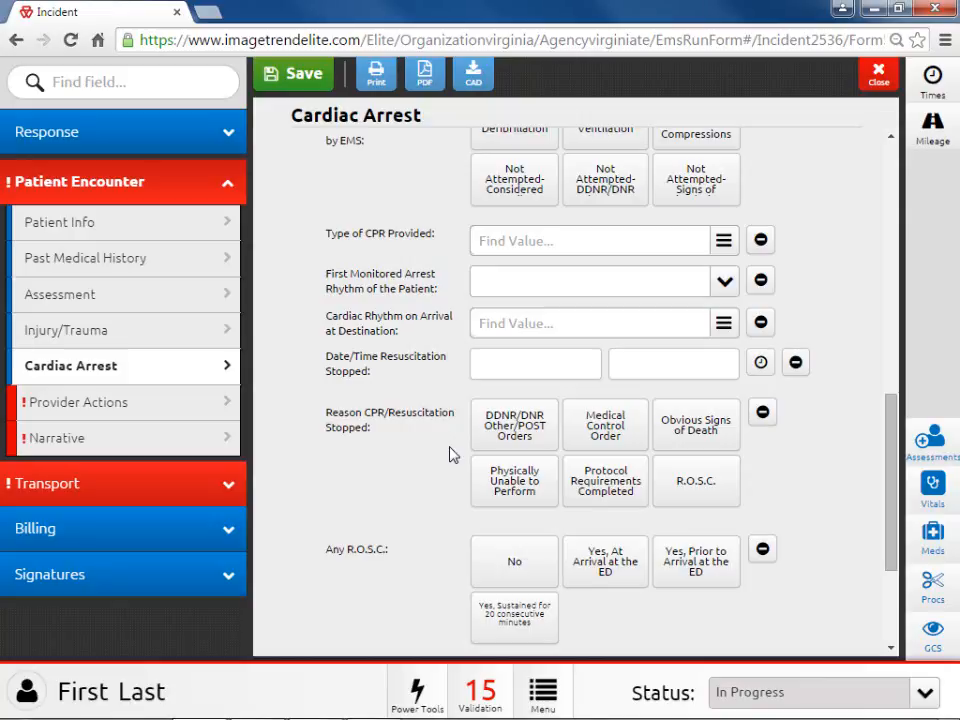
scroll(450, 455, down, 2)
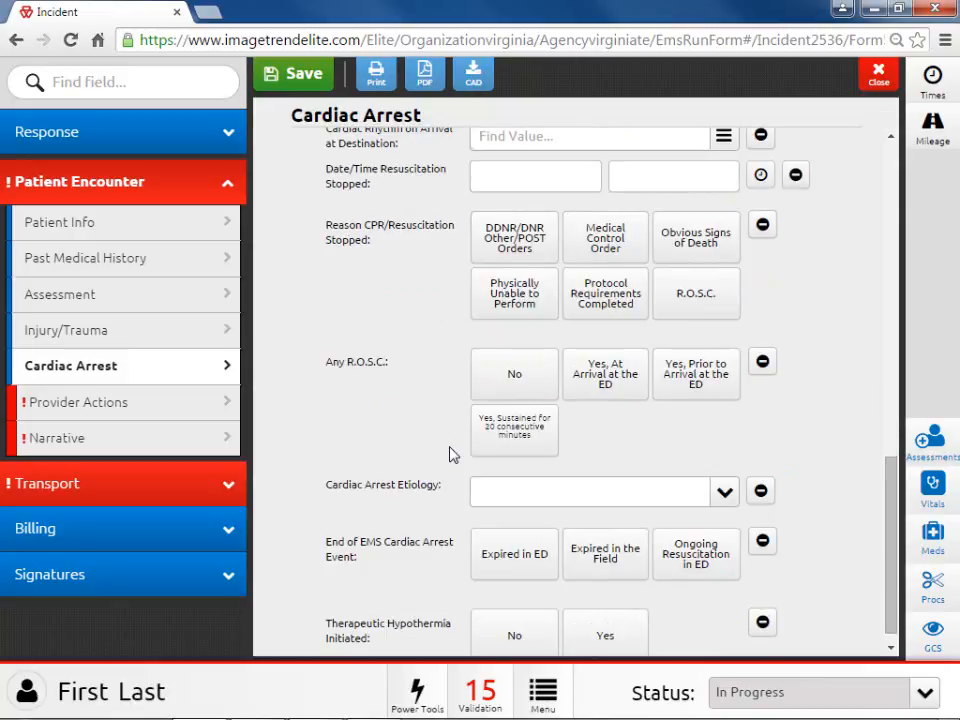
scroll(450, 455, down, 1)
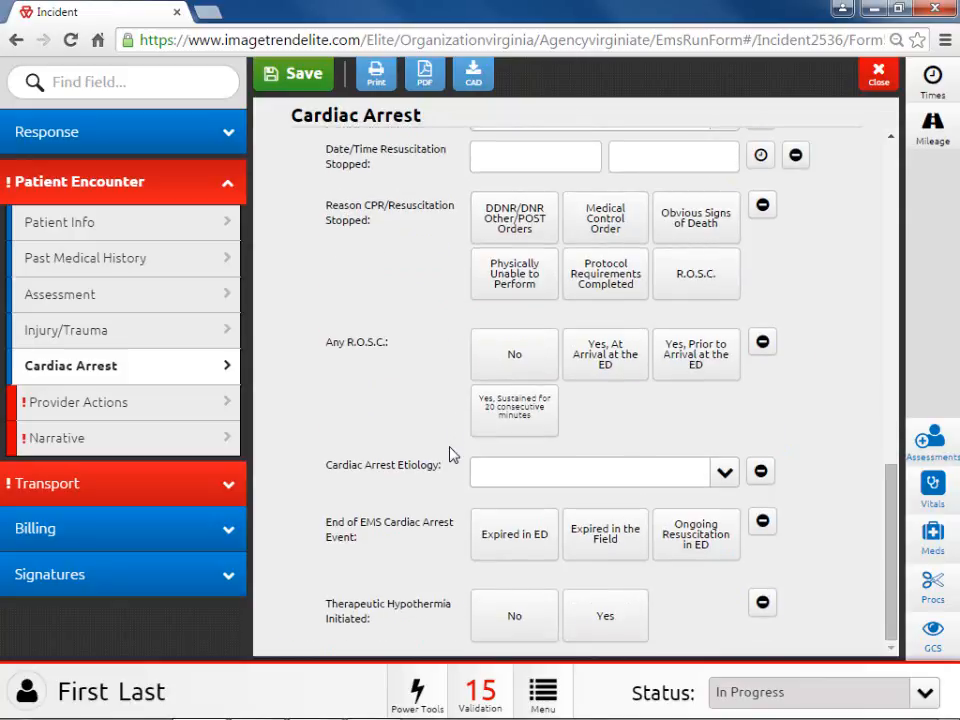
click(200, 405)
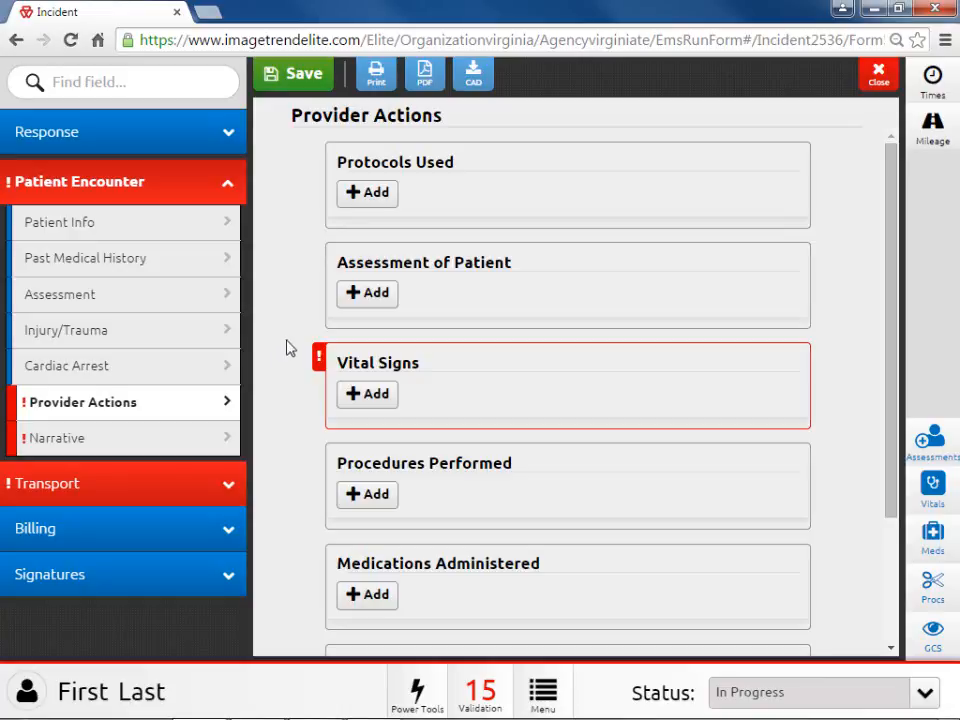
Add a Protocols Used entry for Environmental-Frostbite/Cold Injury with age category Adult Only
click(368, 193)
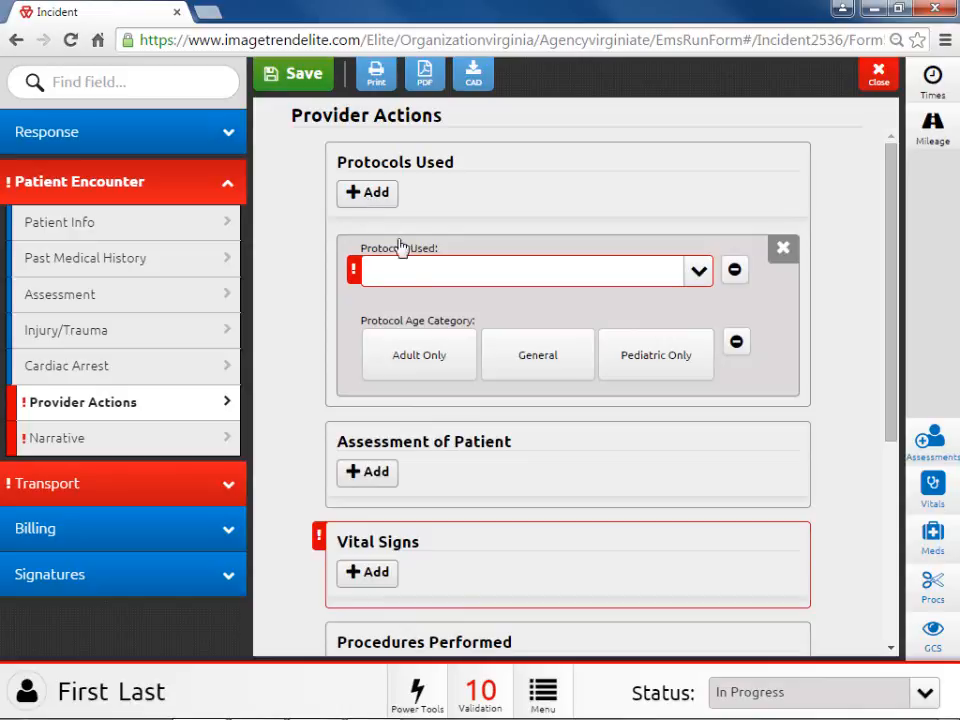
click(422, 272)
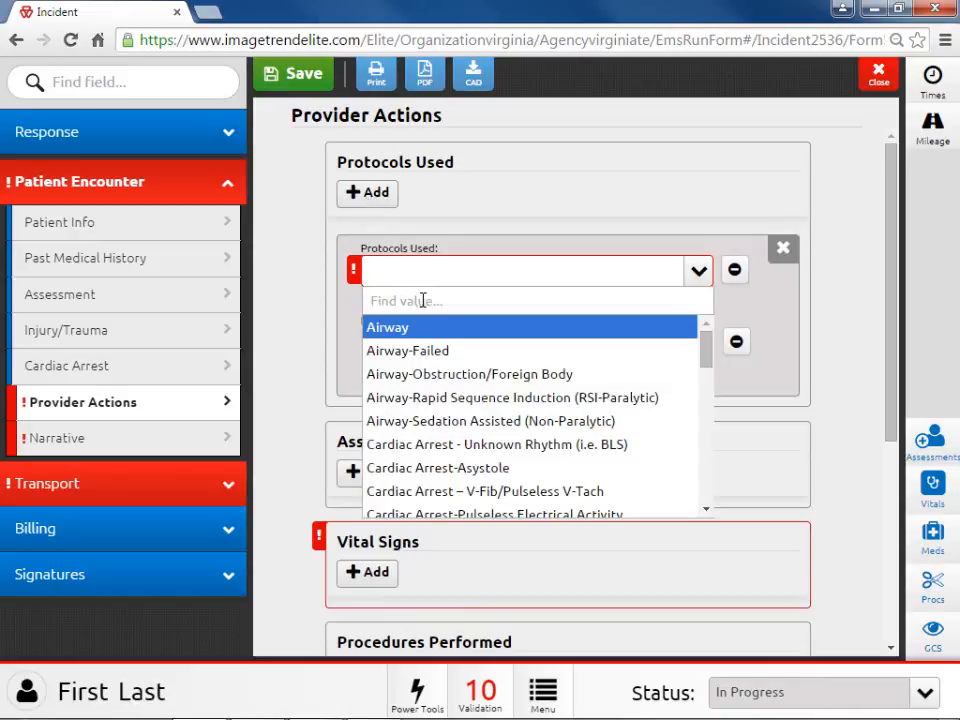
click(420, 301)
text(cold)
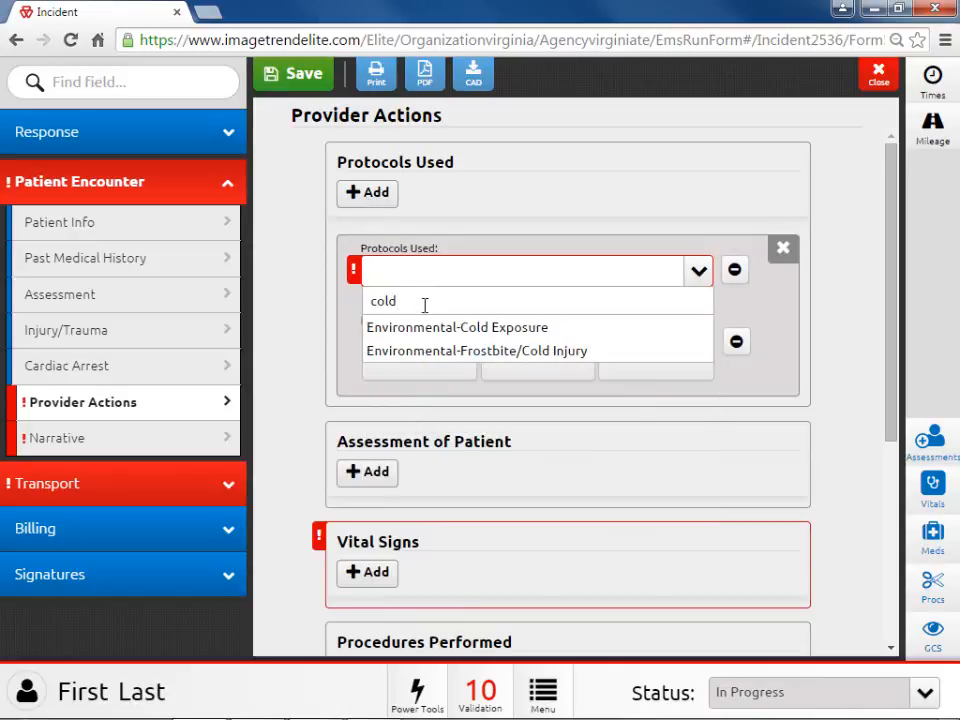
click(430, 361)
click(428, 360)
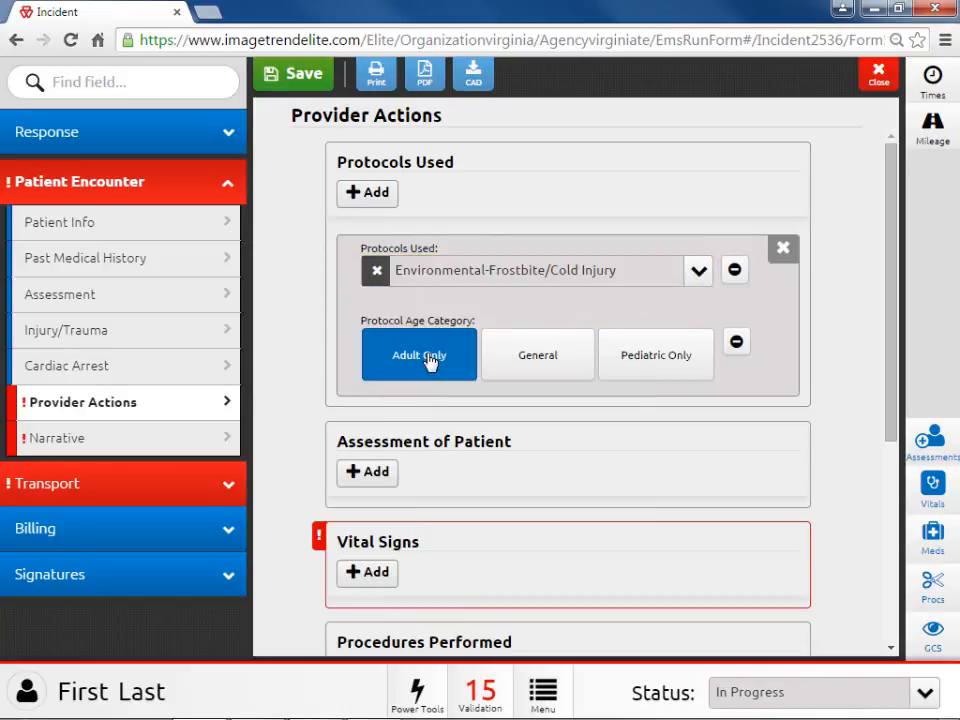
Add an Assessment of Patient entry timed from patient arrival, corrected to 04/01/2015 06:25:00
click(376, 474)
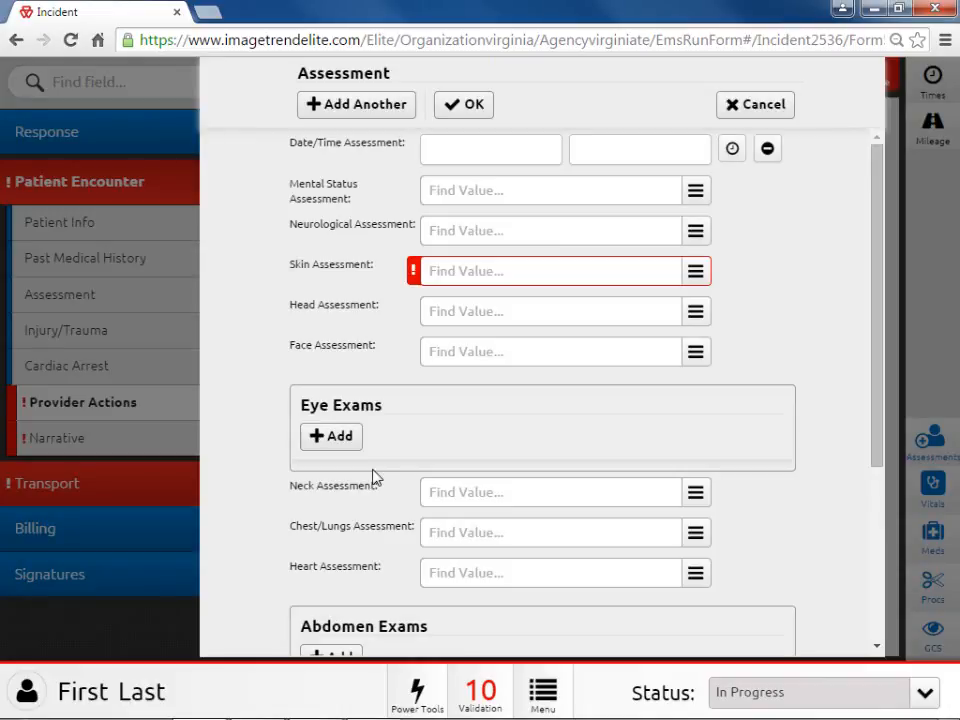
click(597, 147)
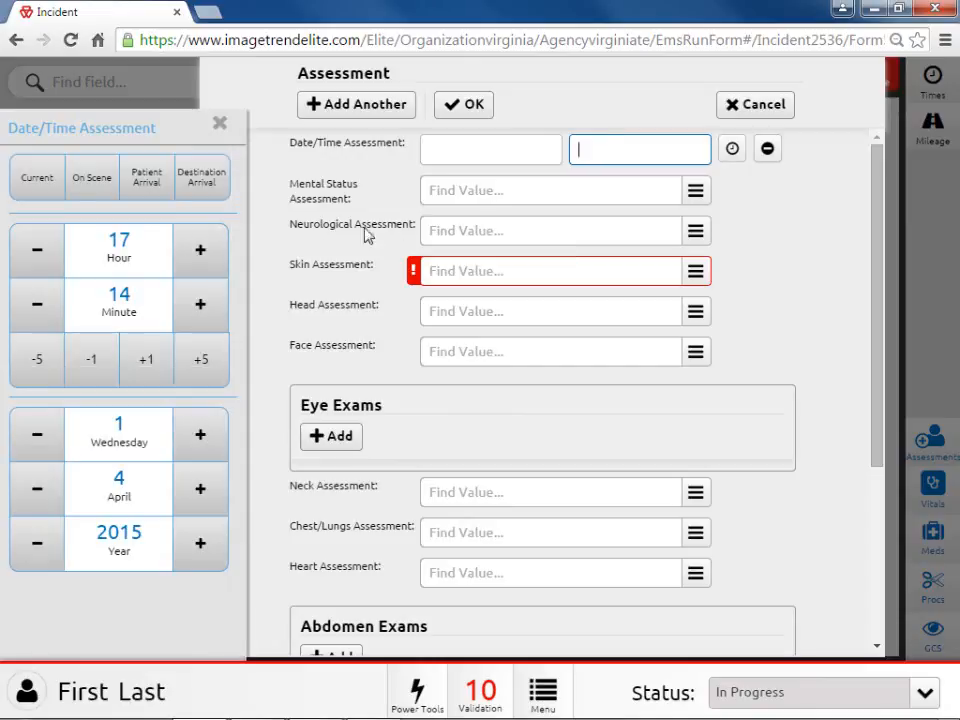
click(149, 186)
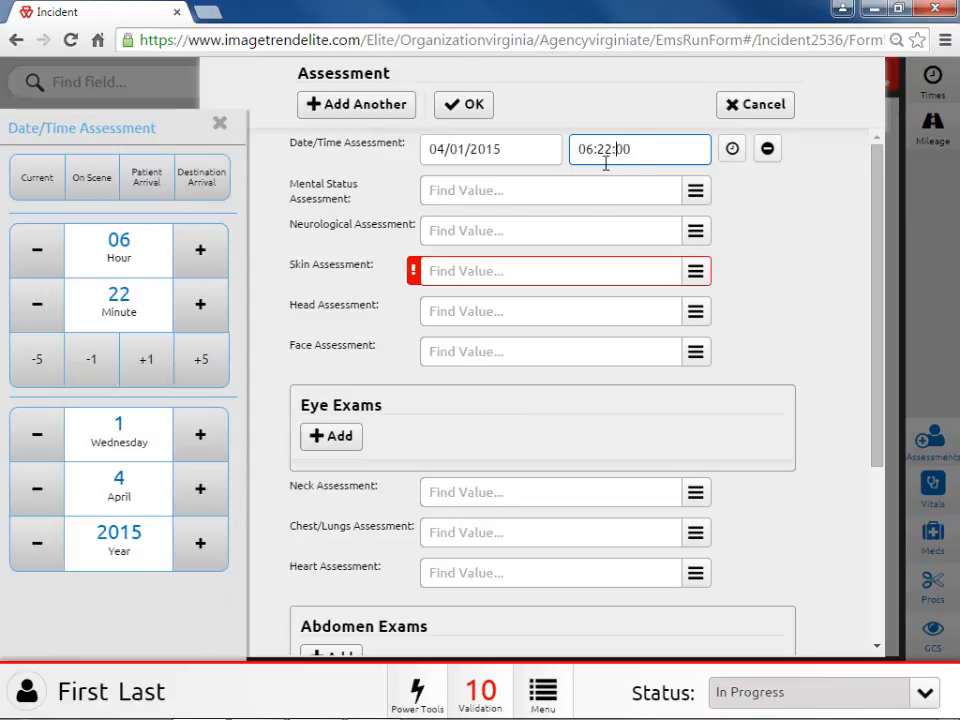
key(BackSpace)
text(5)
click(735, 196)
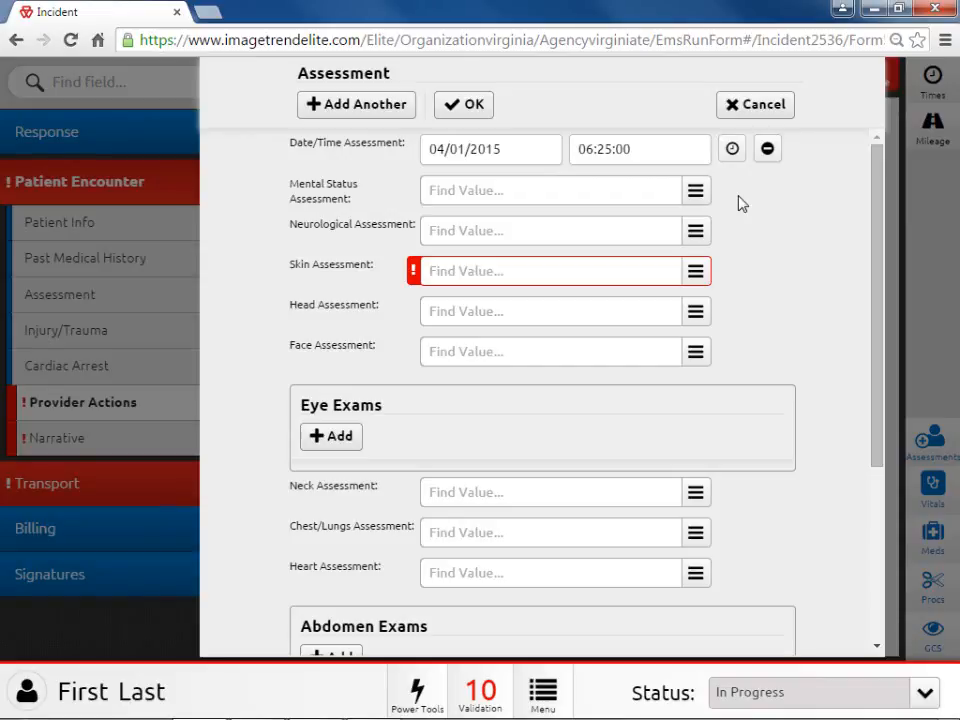
Record mental status and neurological assessment as Normal Baseline for Patient
click(695, 195)
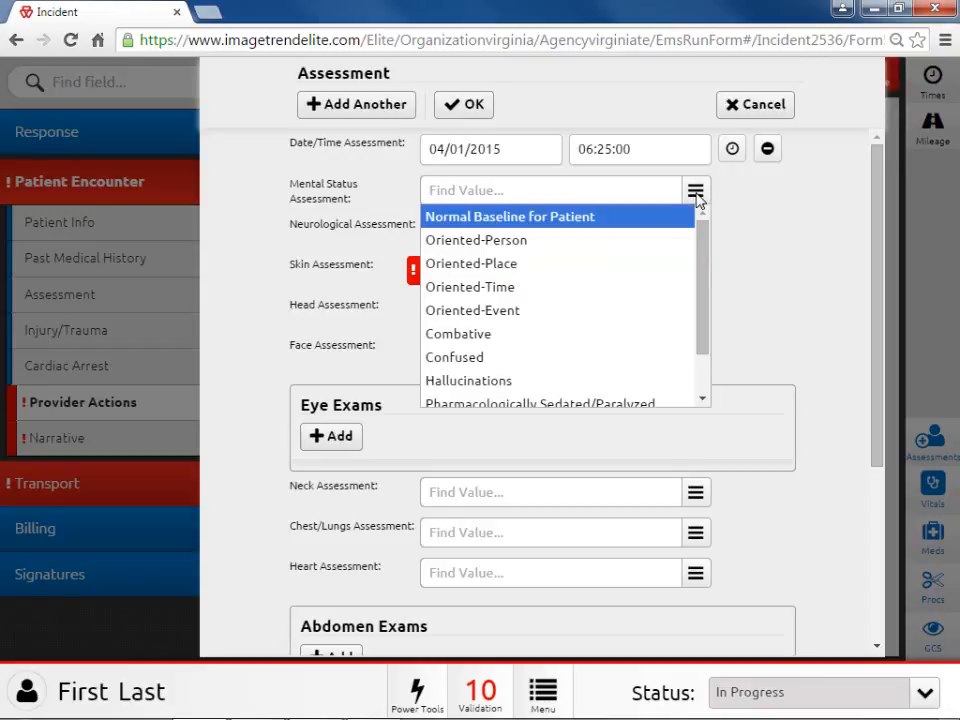
click(643, 220)
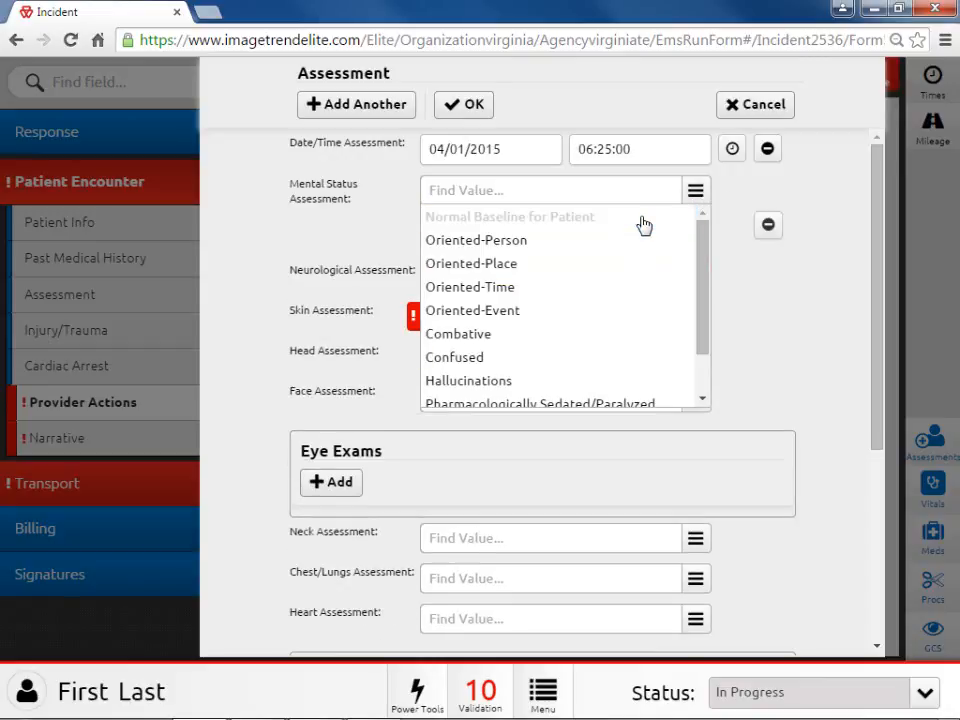
click(733, 203)
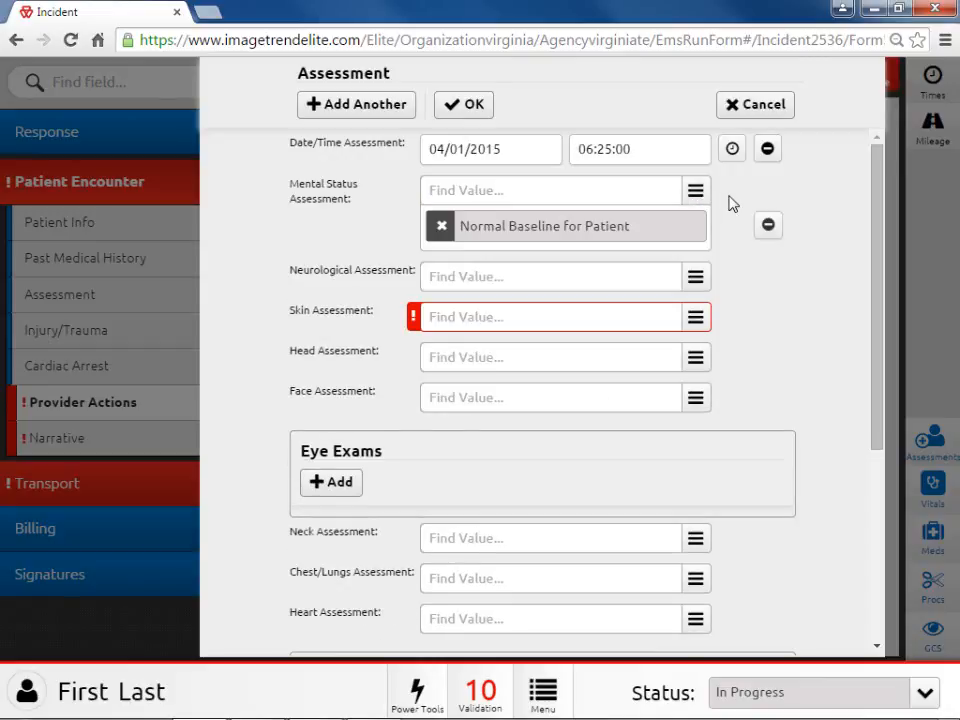
click(695, 277)
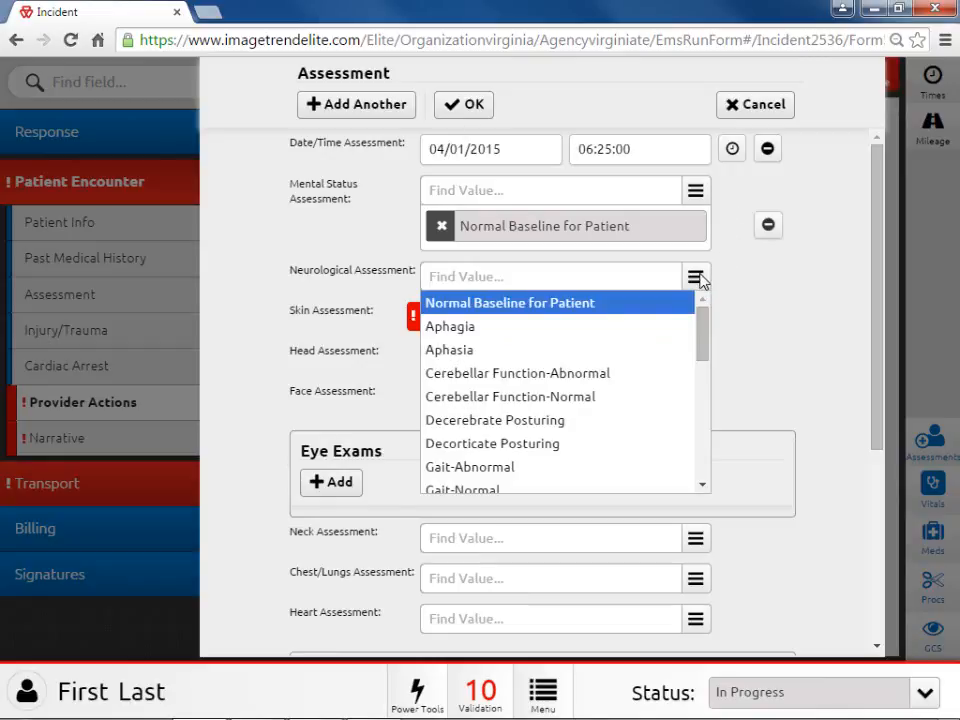
click(641, 306)
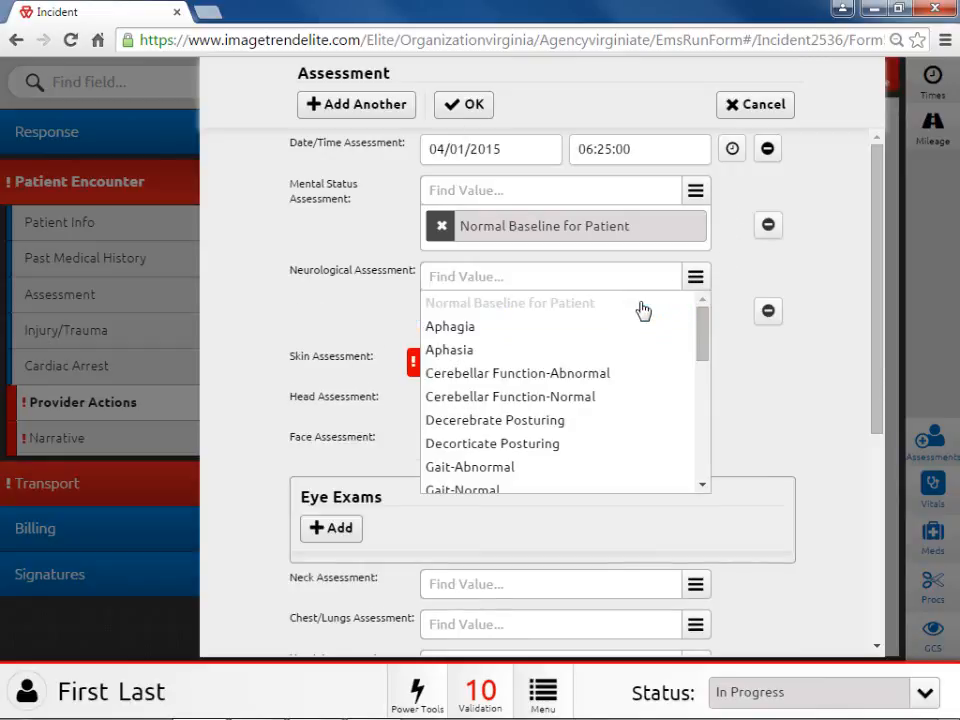
click(728, 280)
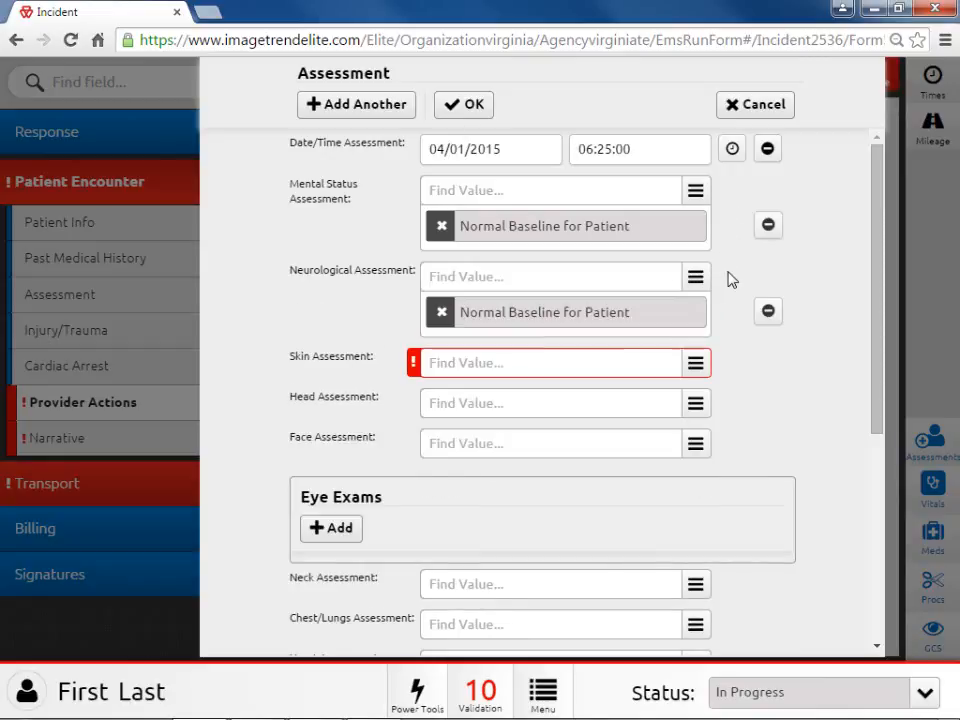
Record the patient's skin assessment as Cold
click(695, 364)
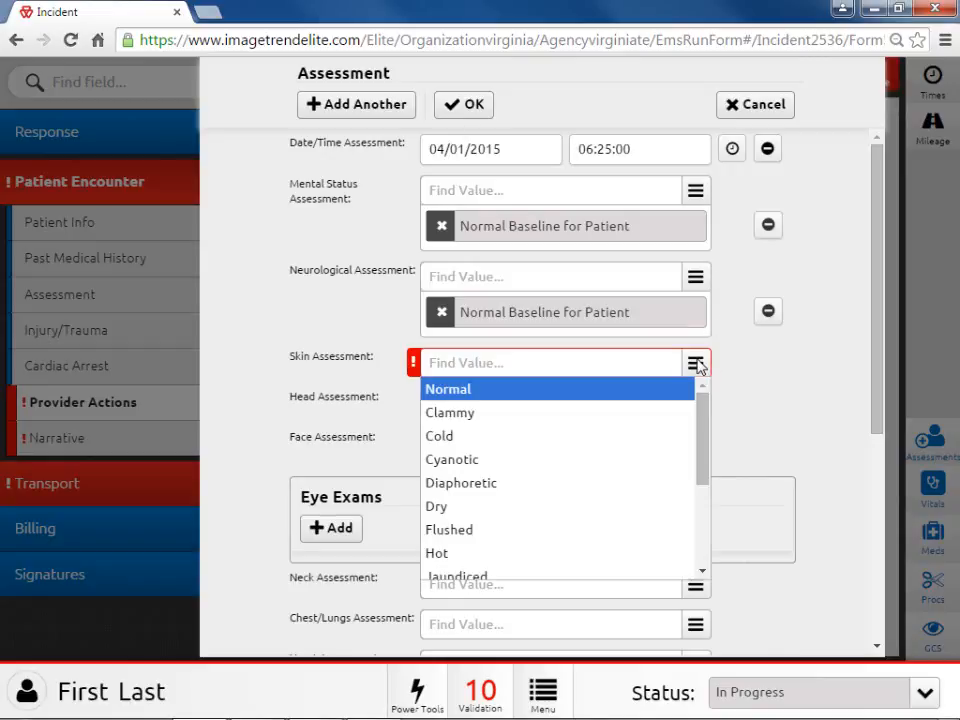
click(571, 440)
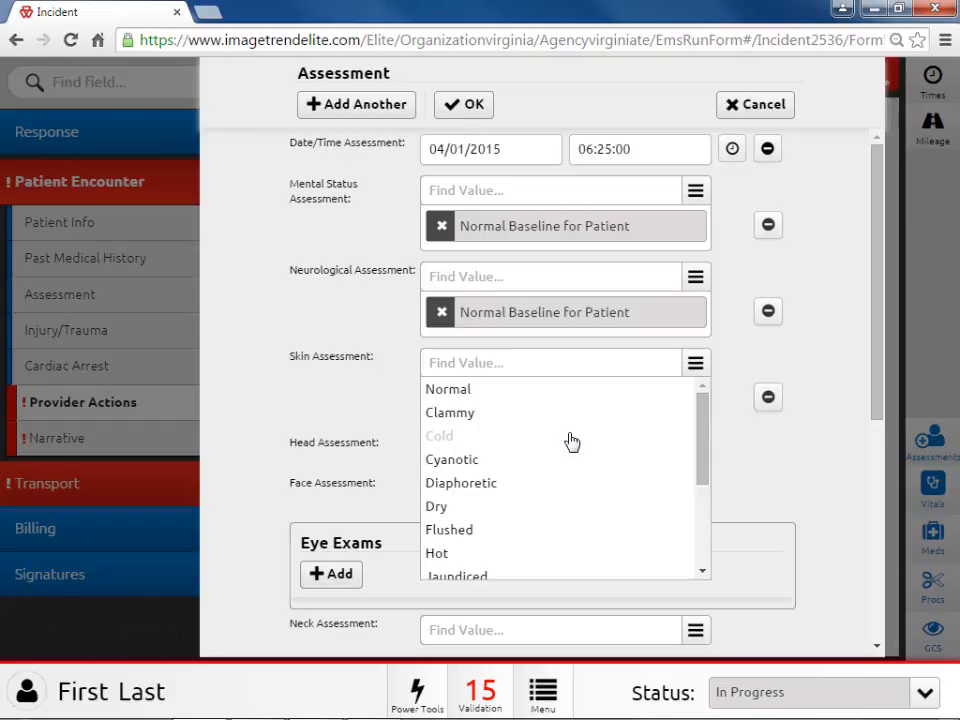
click(696, 366)
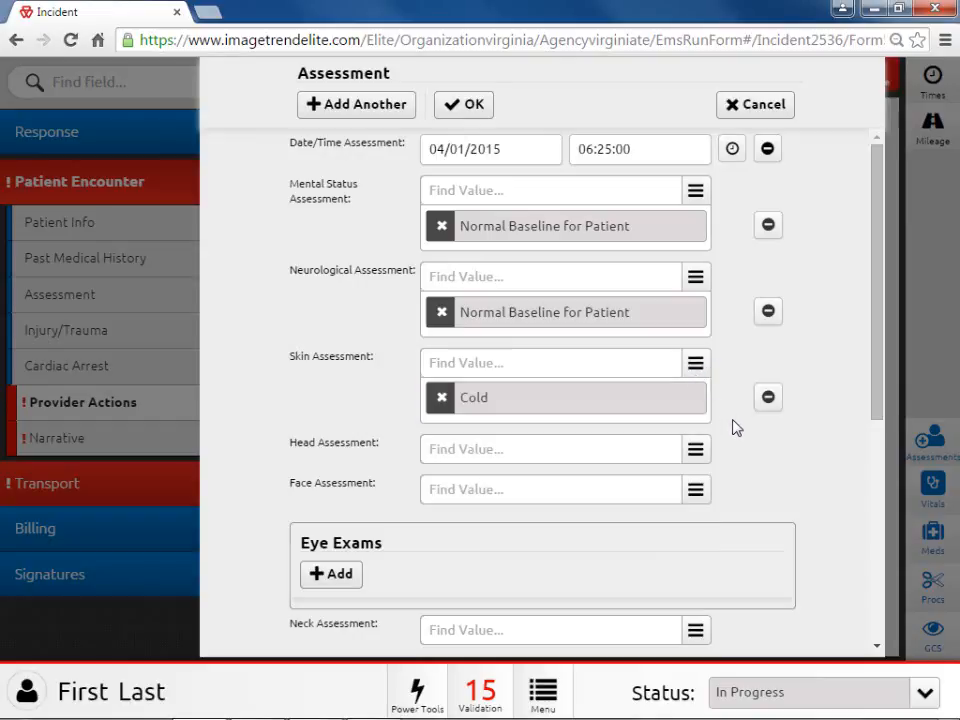
Record Normal for both the head and face assessments
click(697, 450)
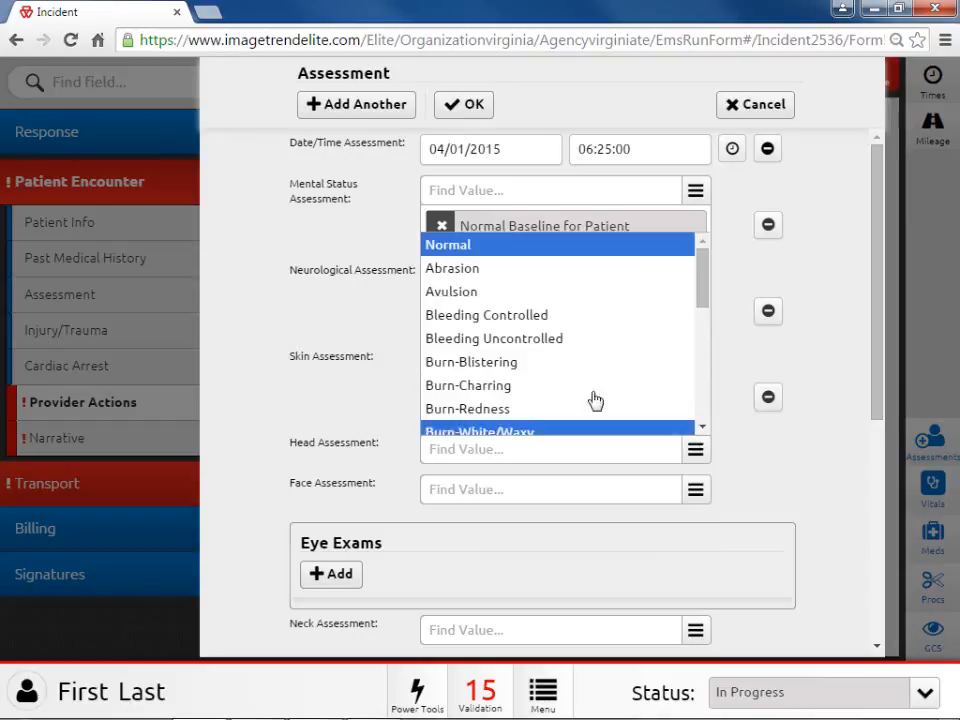
click(478, 248)
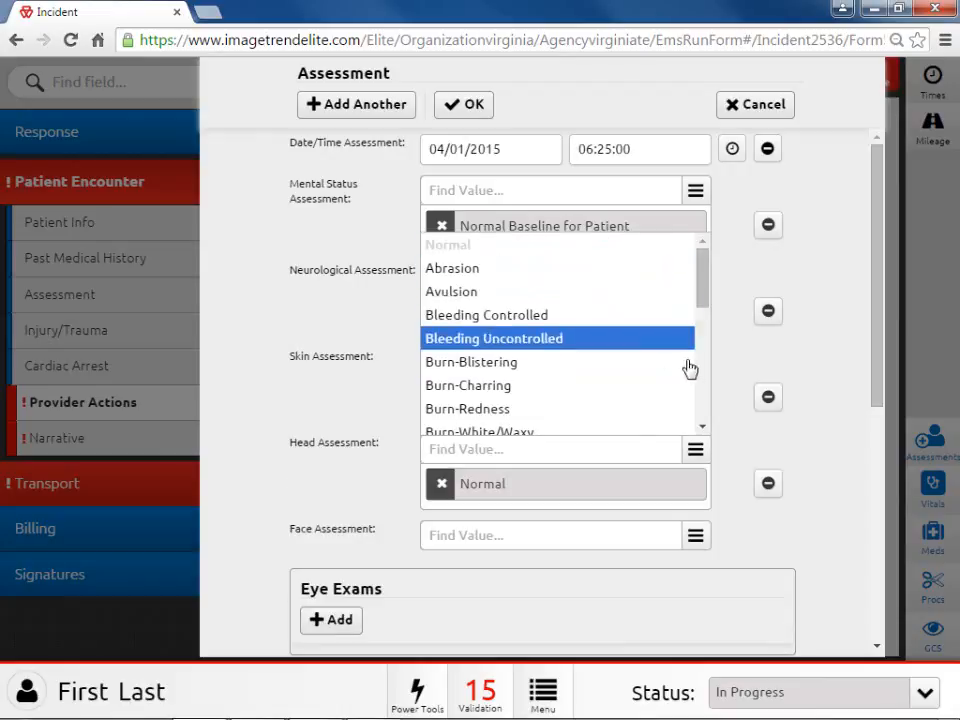
click(735, 410)
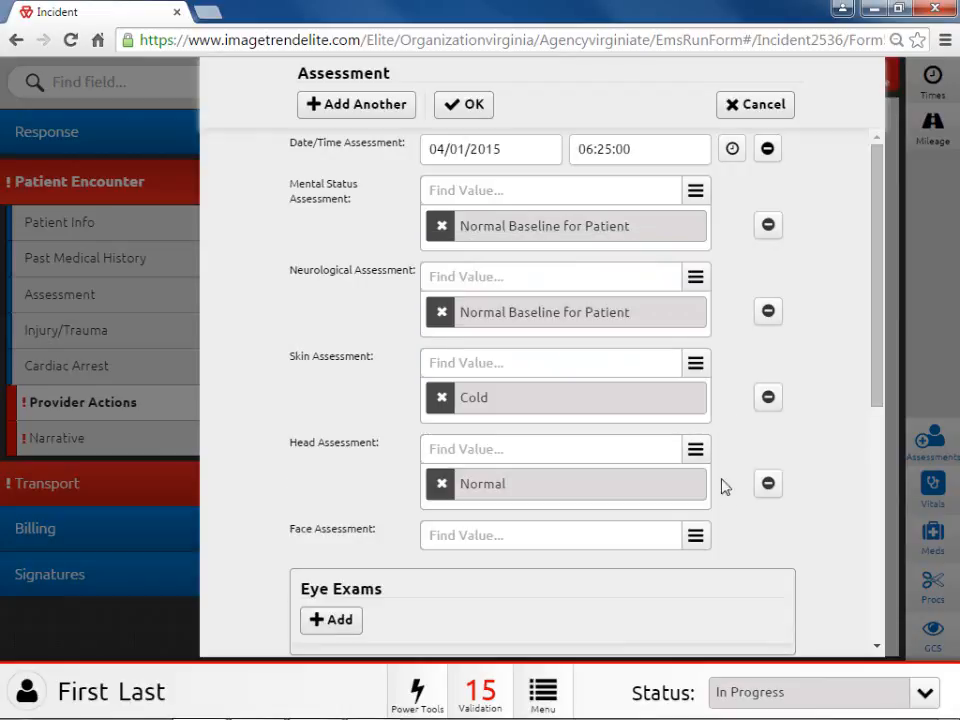
click(702, 542)
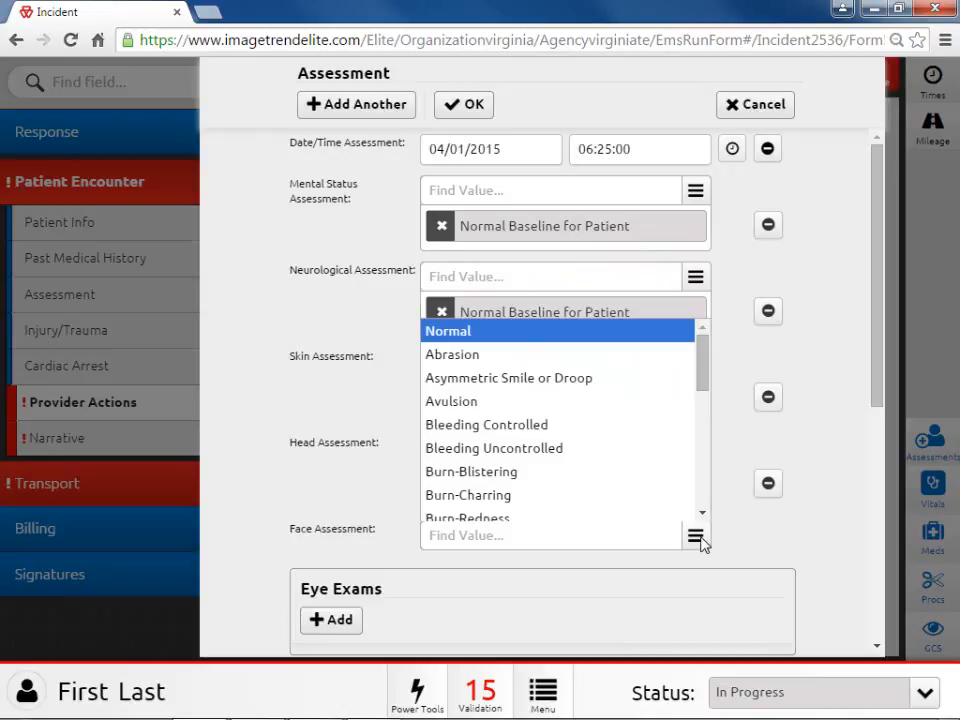
click(514, 334)
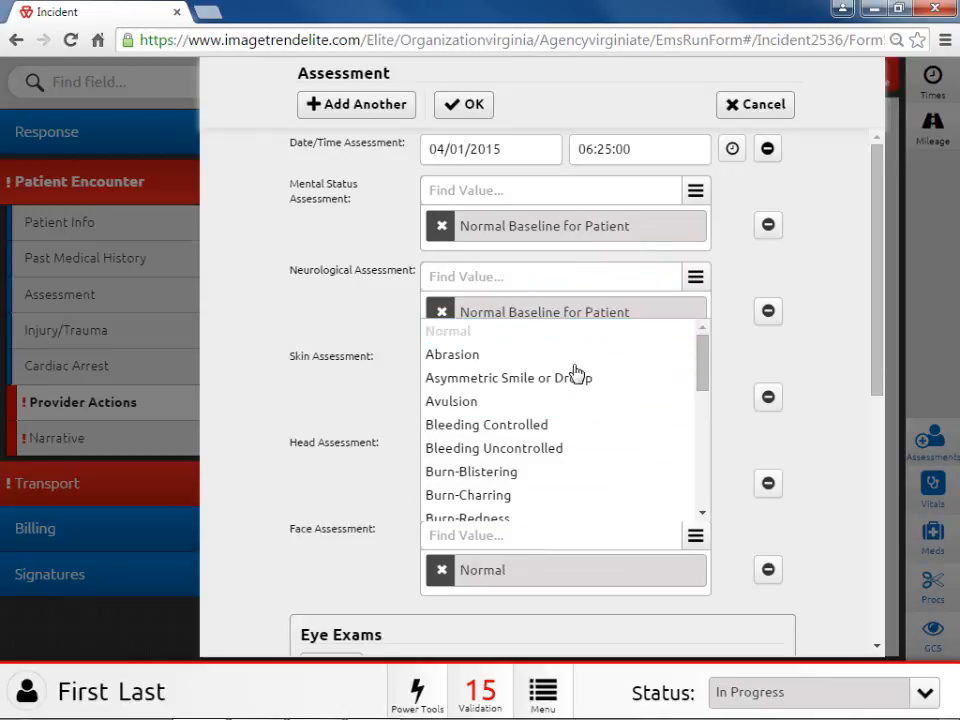
click(729, 406)
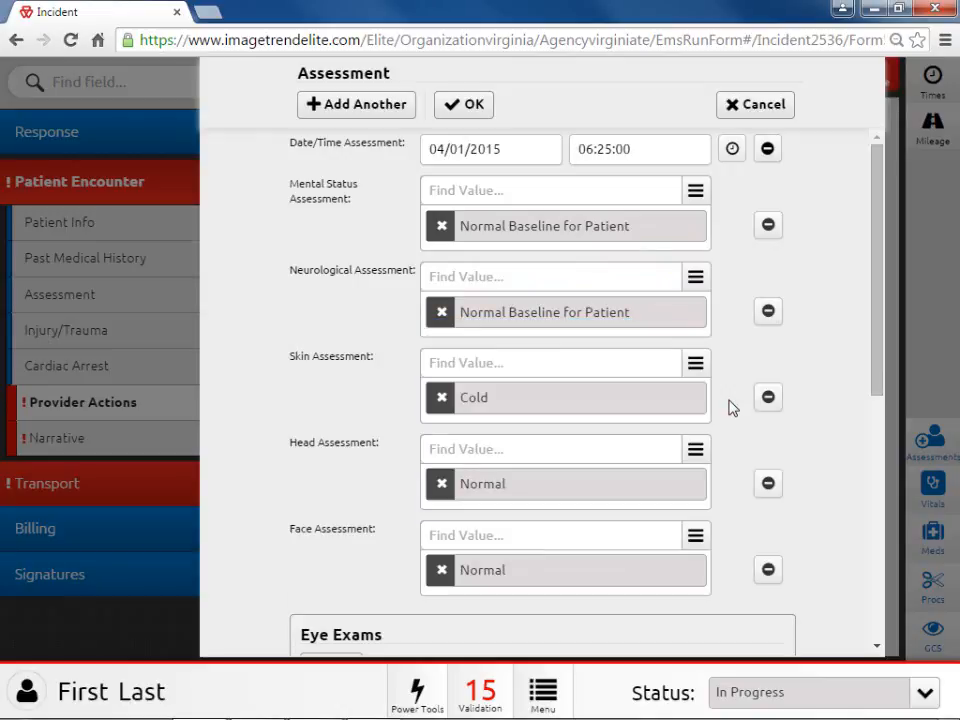
Record Normal for the neck and chest/lungs assessments
scroll(729, 406, down, 1)
scroll(729, 406, down, 1)
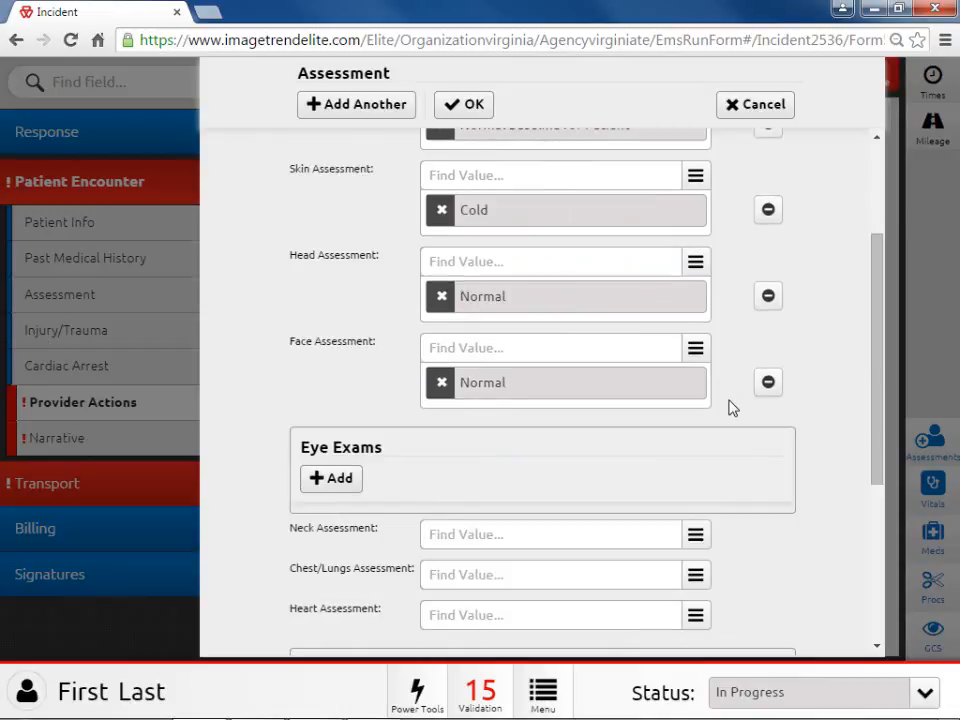
scroll(729, 406, down, 1)
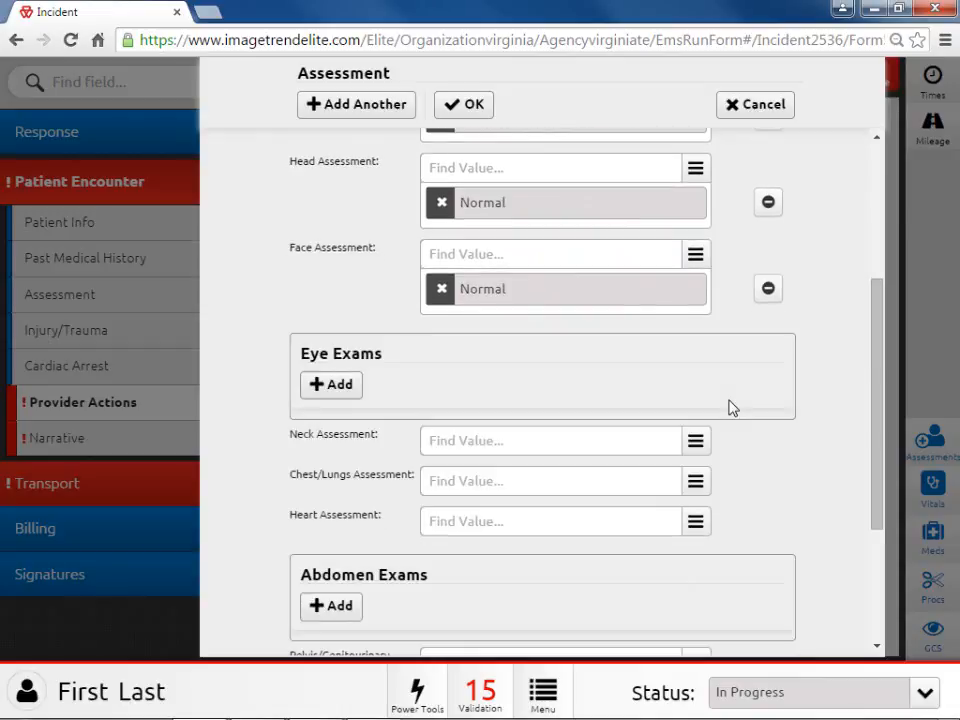
scroll(729, 406, down, 1)
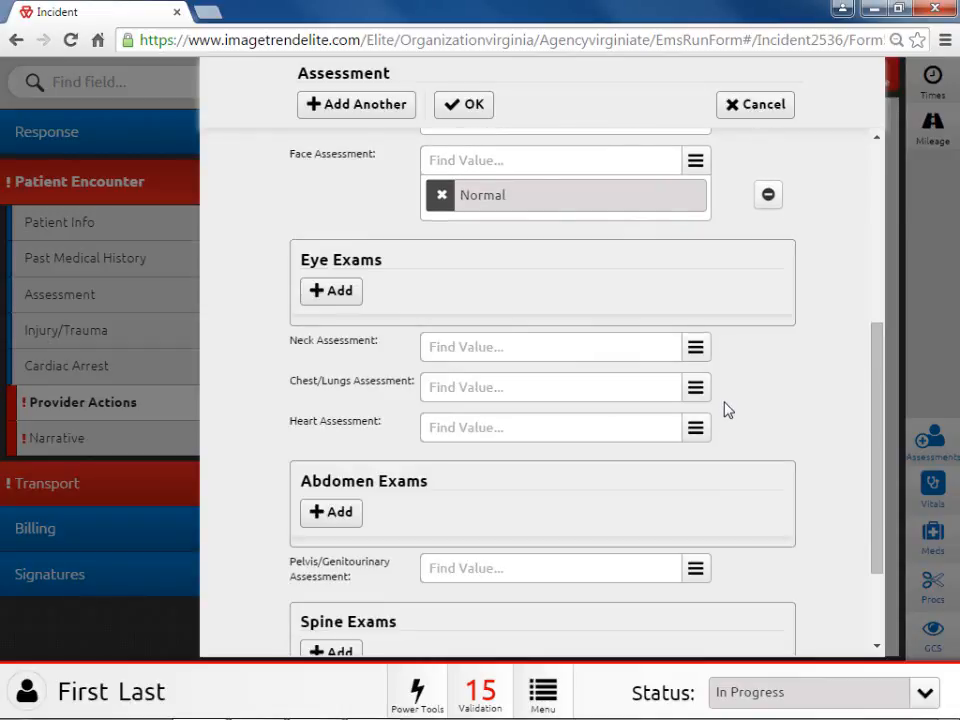
scroll(729, 412, down, 1)
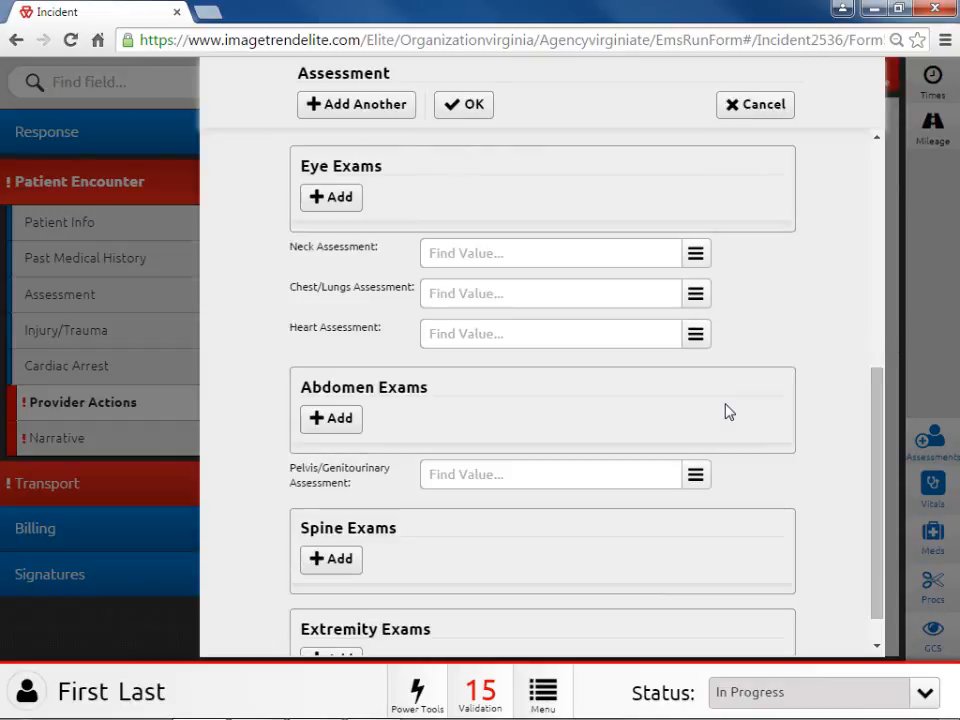
click(695, 253)
click(651, 281)
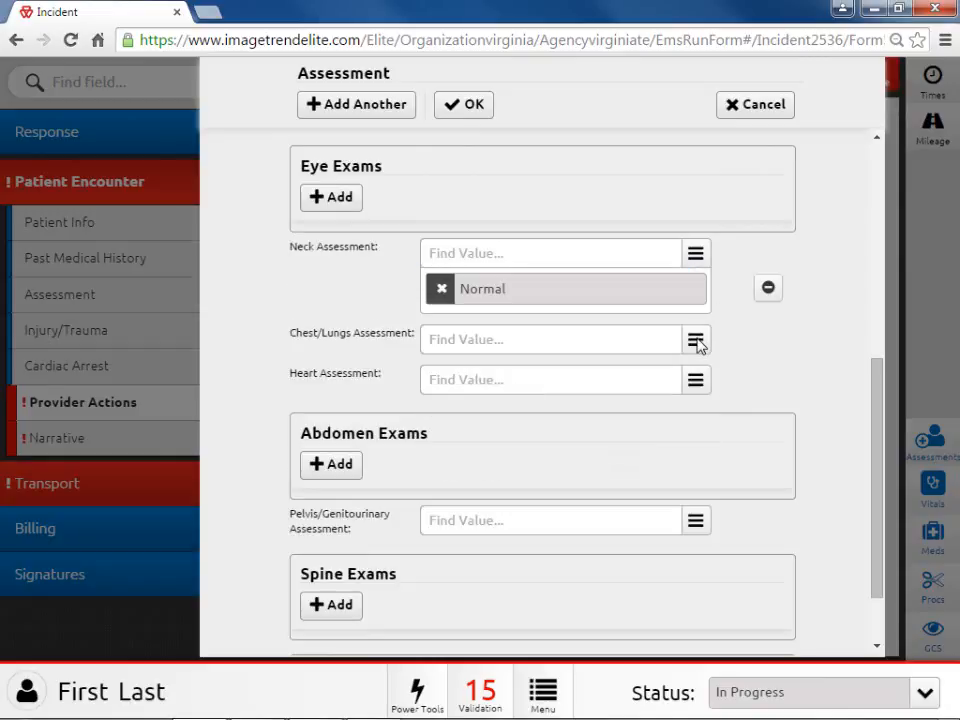
click(696, 340)
click(619, 367)
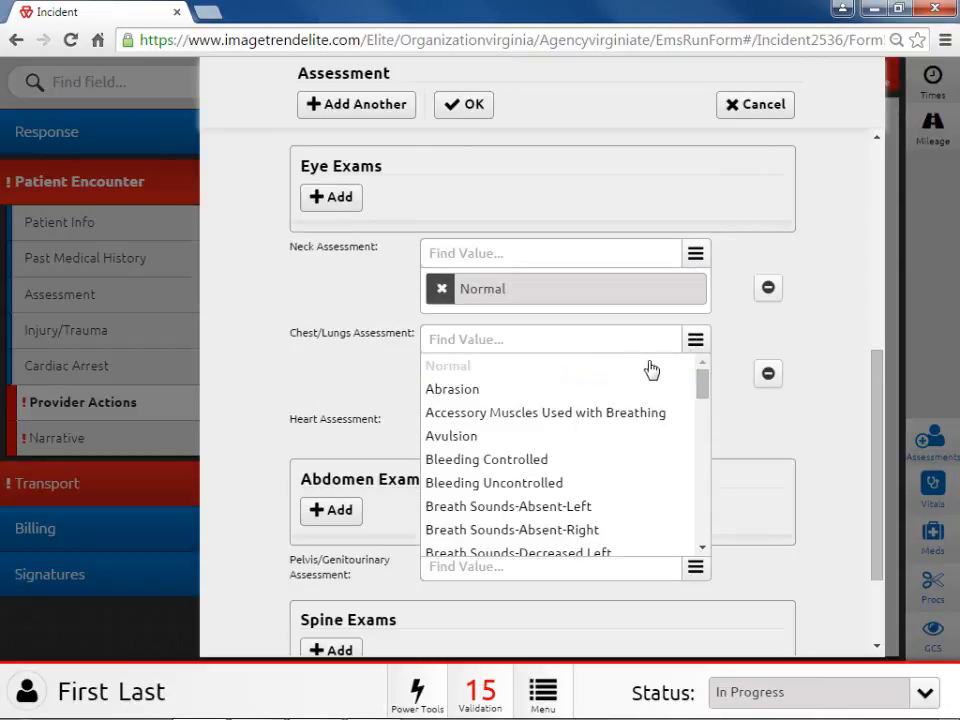
Record Normal for heart and pelvis/genitourinary, then add a new Spine Exams entry
click(695, 426)
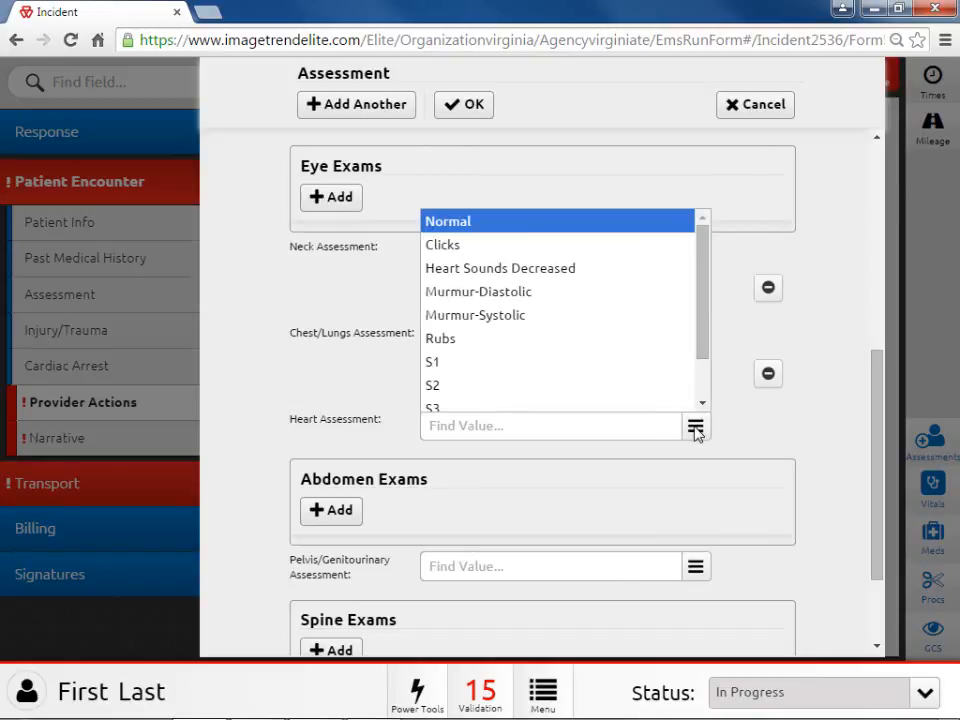
click(539, 226)
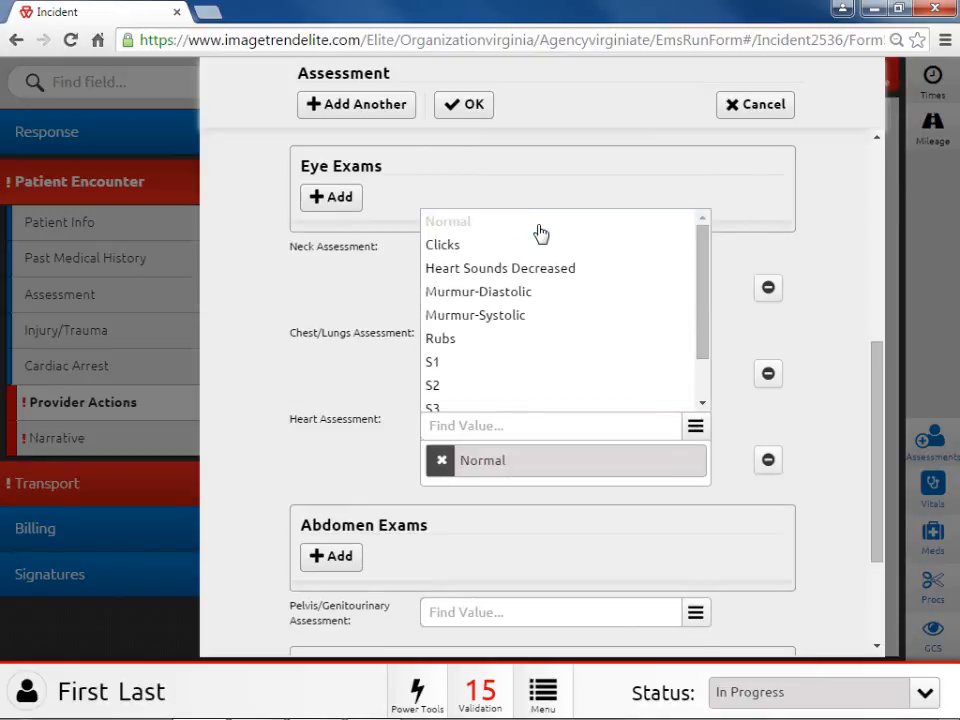
click(731, 332)
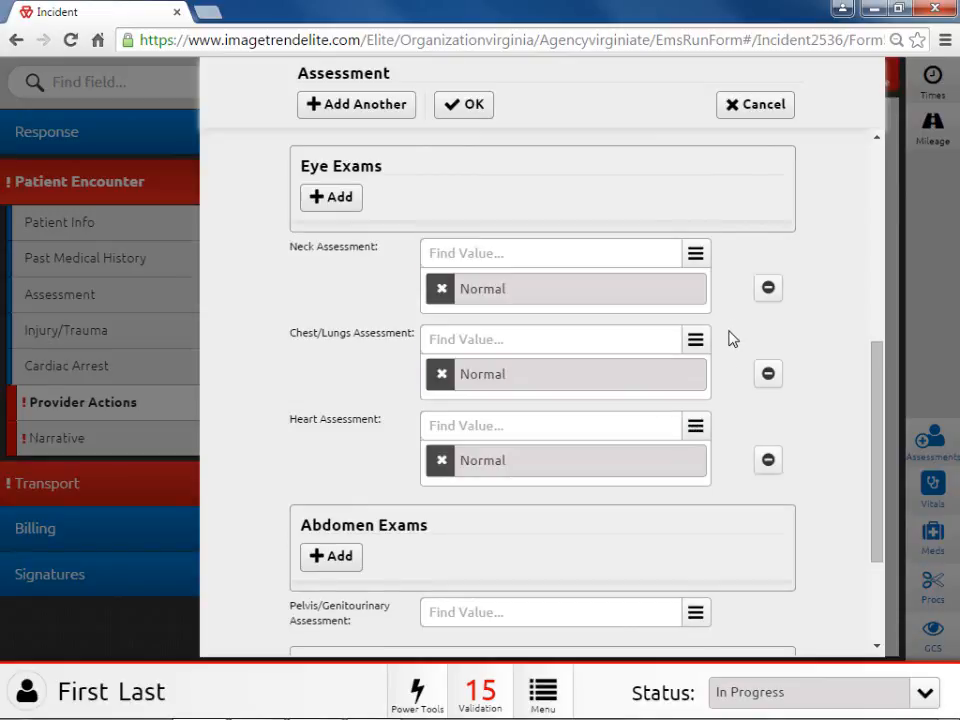
scroll(729, 338, down, 1)
scroll(729, 340, down, 1)
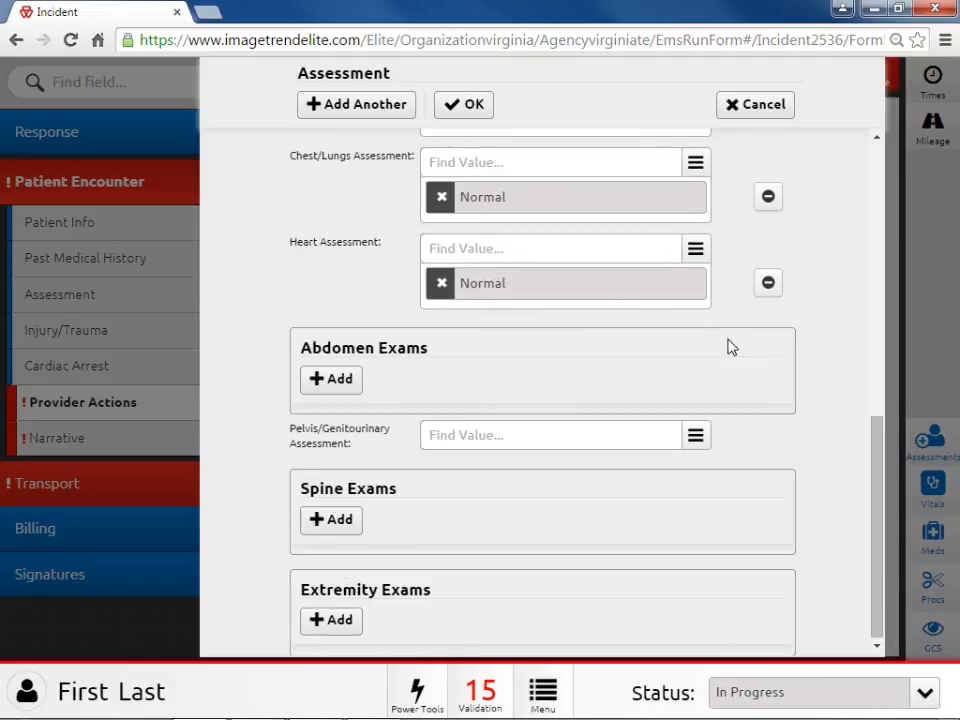
click(697, 436)
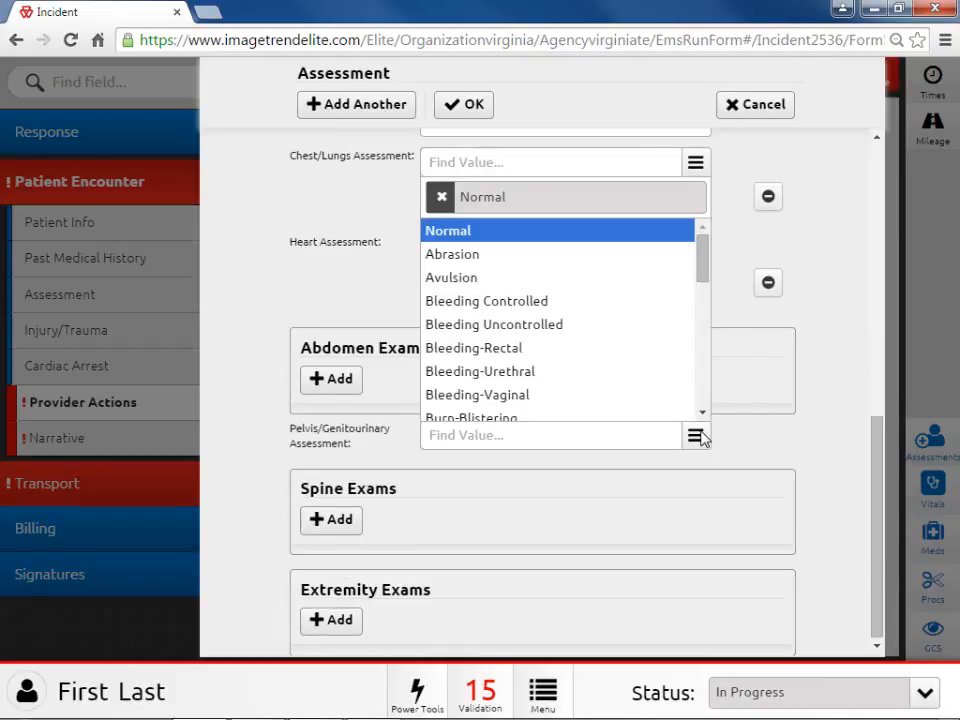
click(531, 238)
click(739, 317)
scroll(750, 347, down, 1)
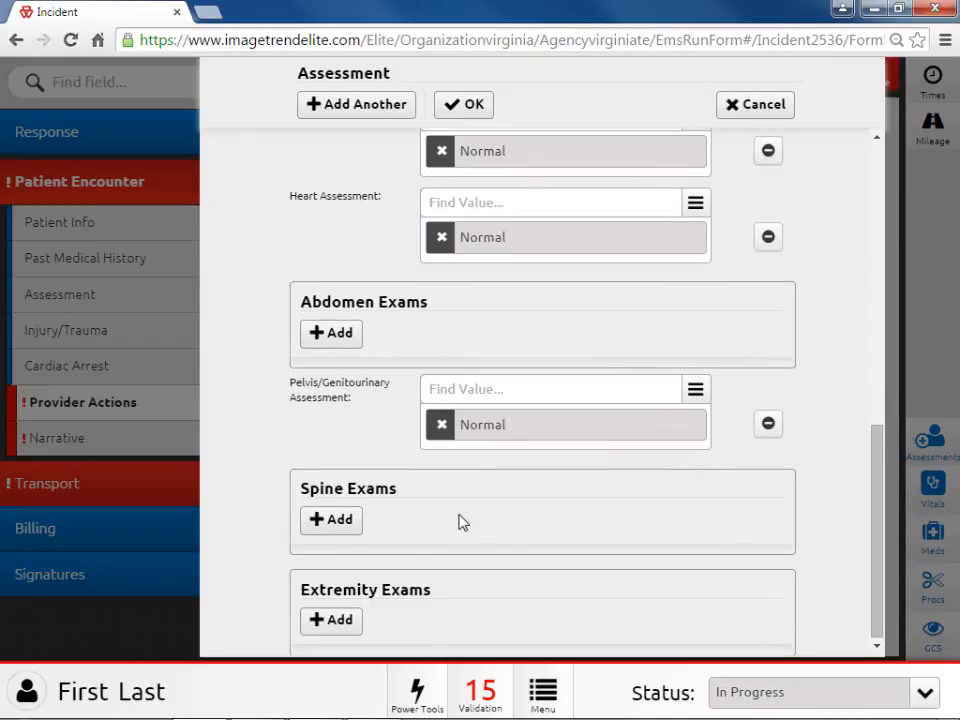
click(341, 520)
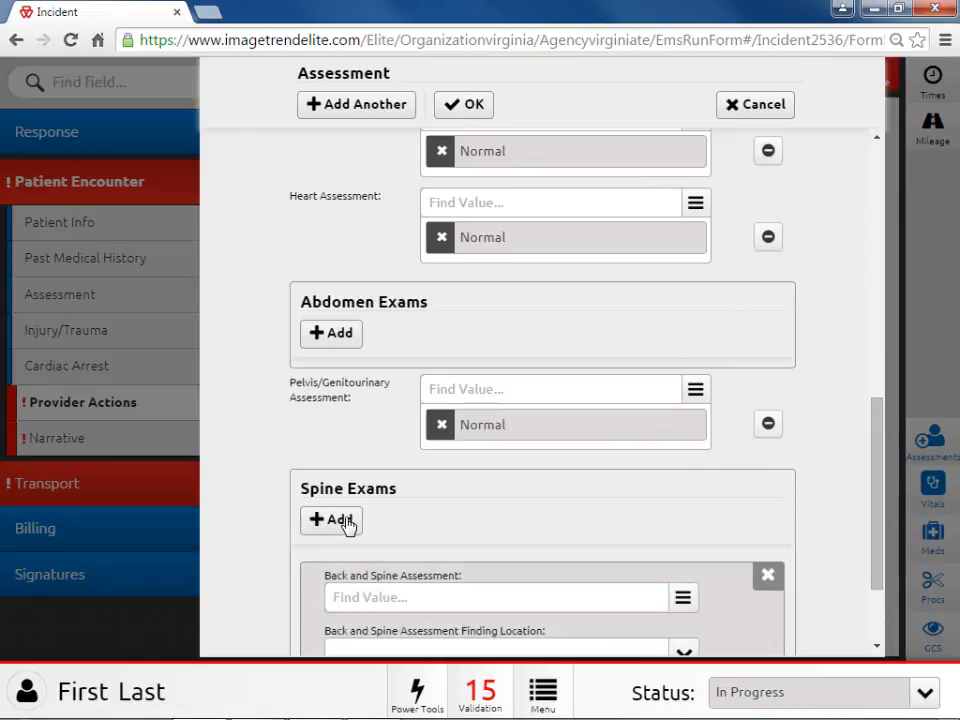
Record the spine finding as Pain with Range of Motion, located at Back-General
scroll(341, 525, down, 2)
scroll(341, 531, down, 1)
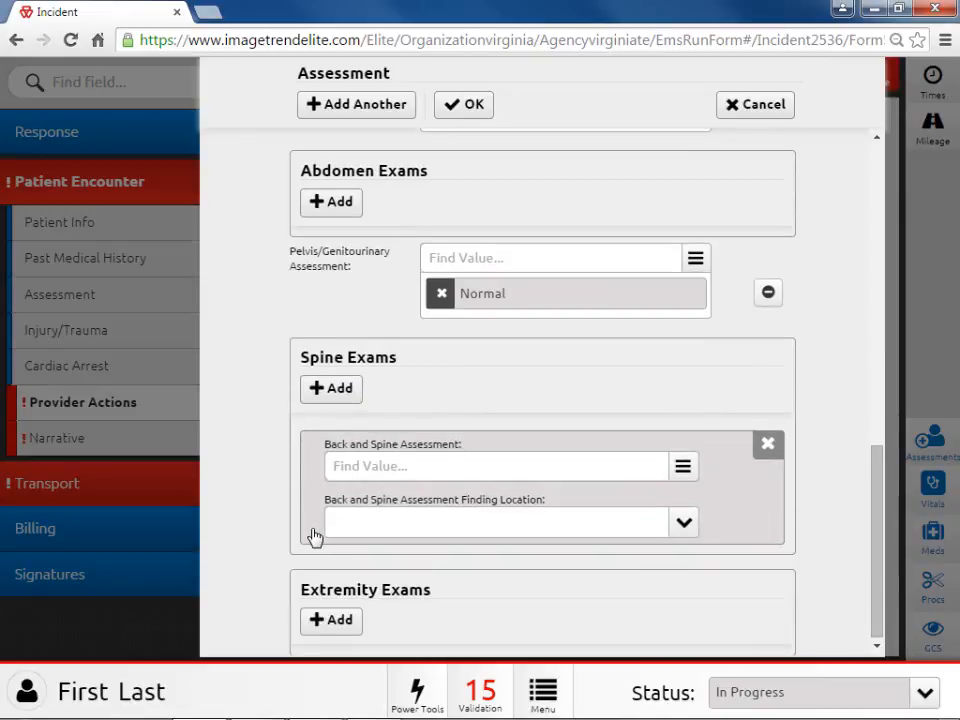
click(340, 466)
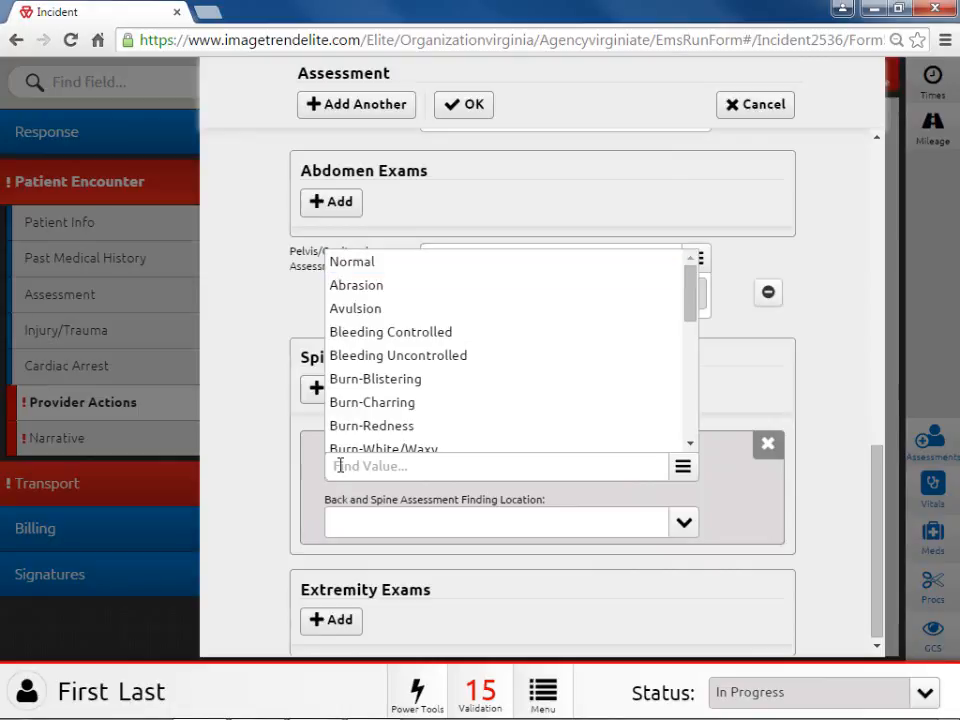
text(pain)
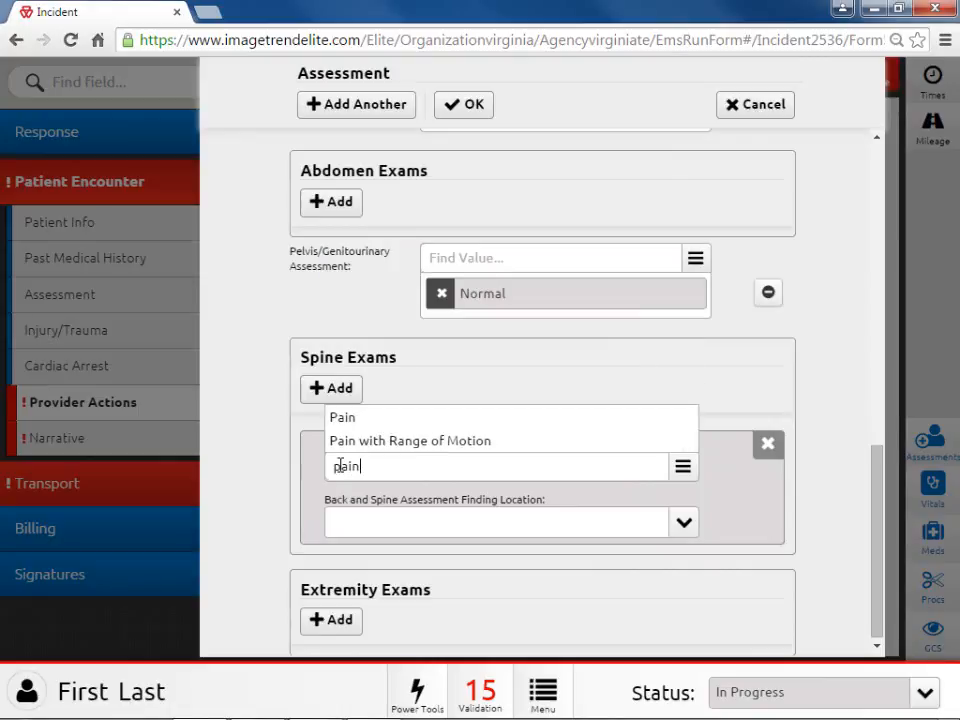
click(362, 442)
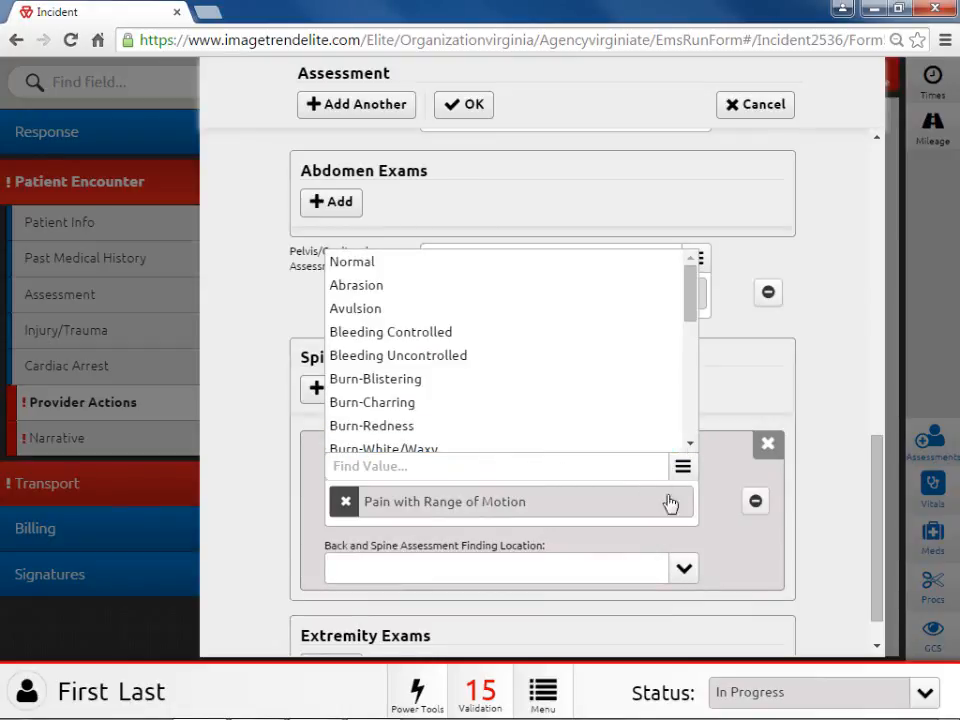
click(545, 579)
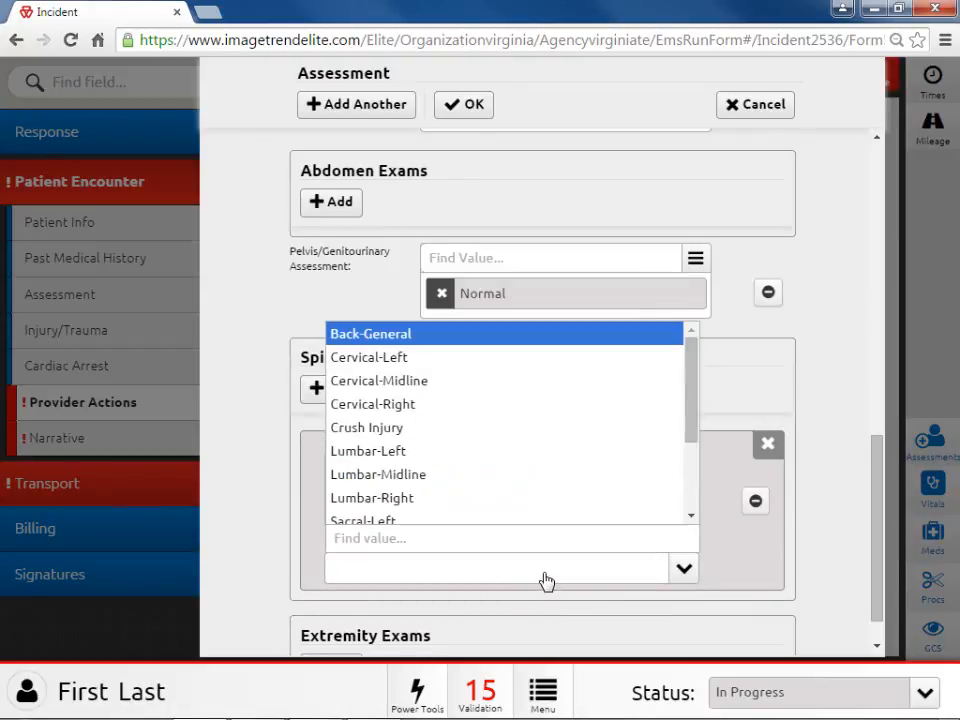
click(410, 344)
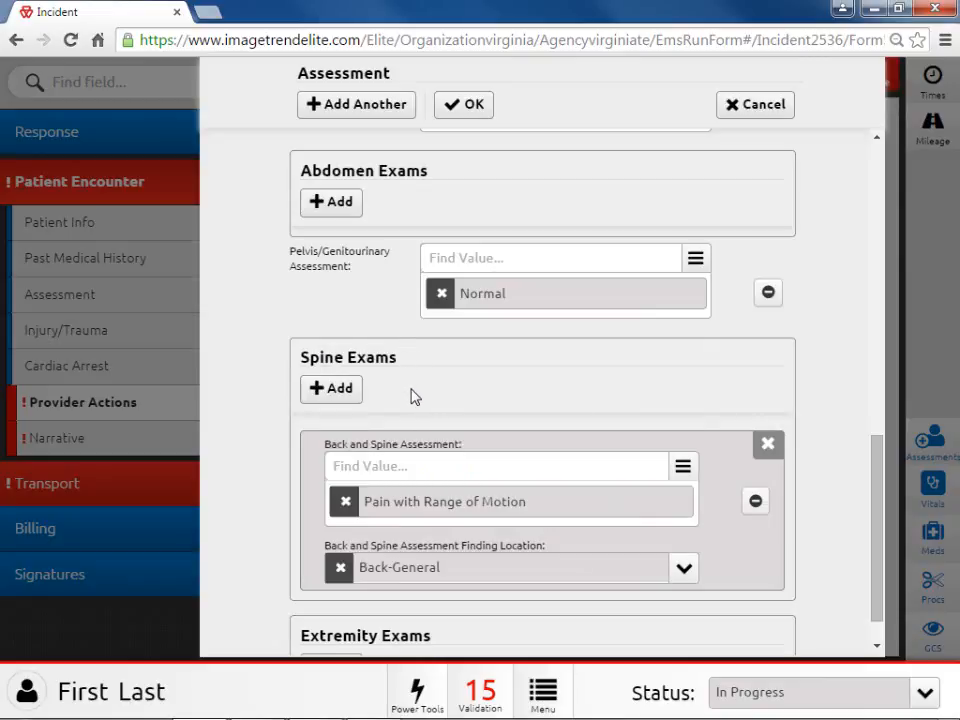
scroll(414, 394, down, 1)
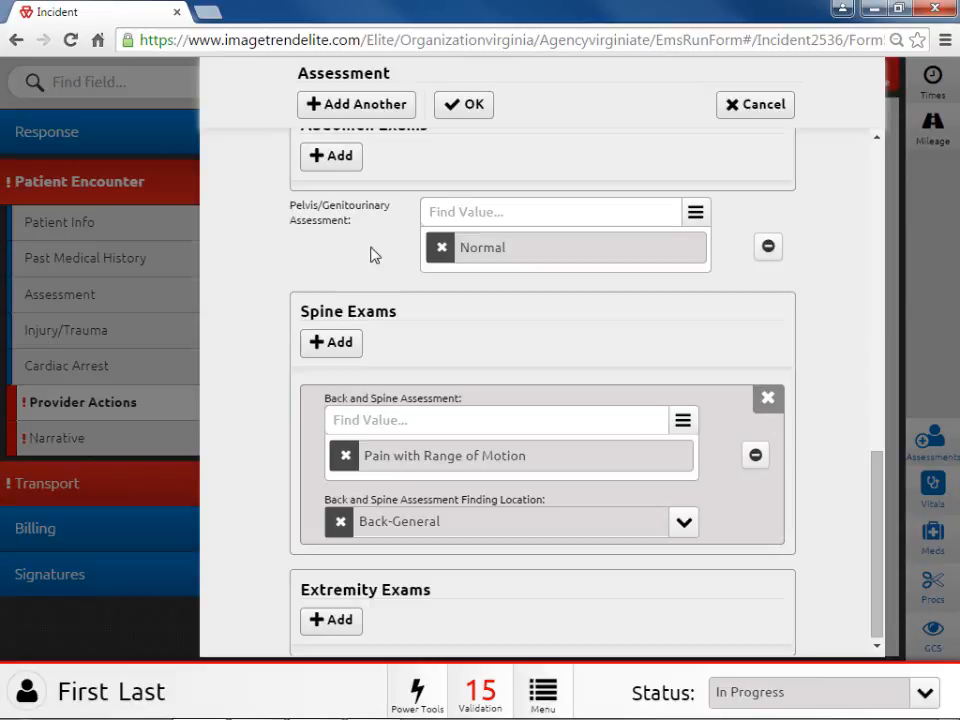
Save the assessment so the 04/01/2015 06:25:00 entry appears on Provider Actions
click(456, 104)
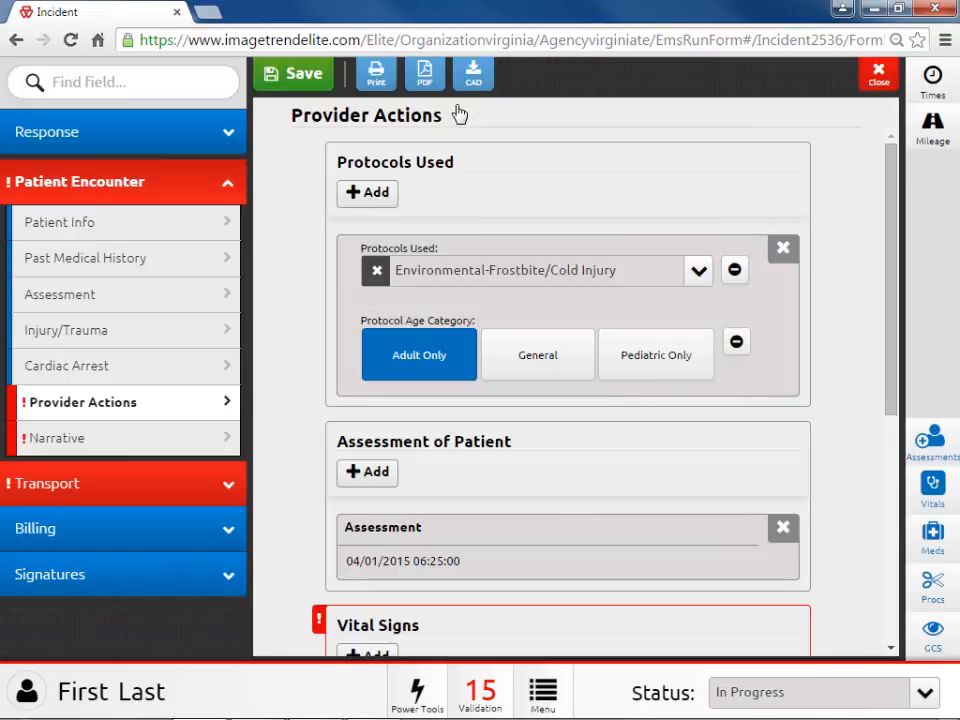
Add a vital signs record timed 06:28:00, six minutes after patient arrival
scroll(293, 337, down, 1)
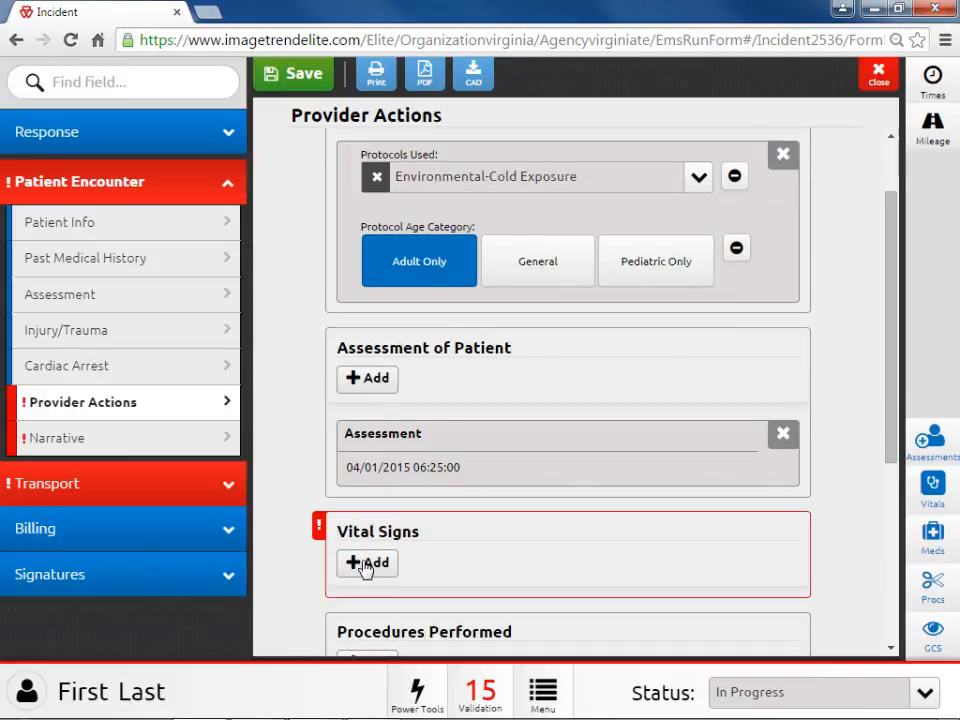
click(364, 564)
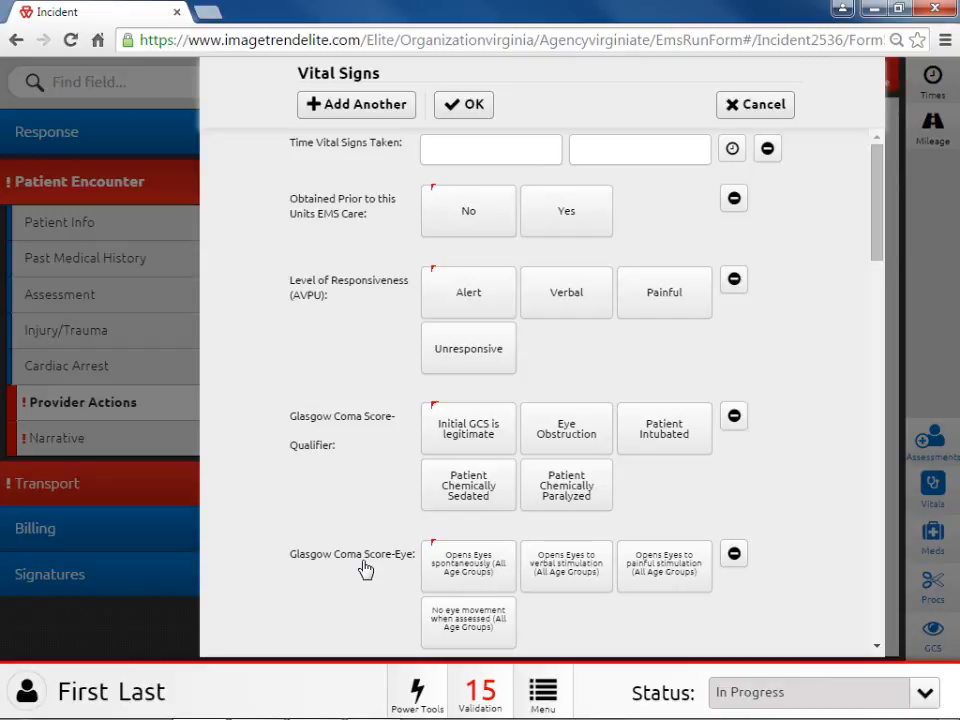
click(620, 148)
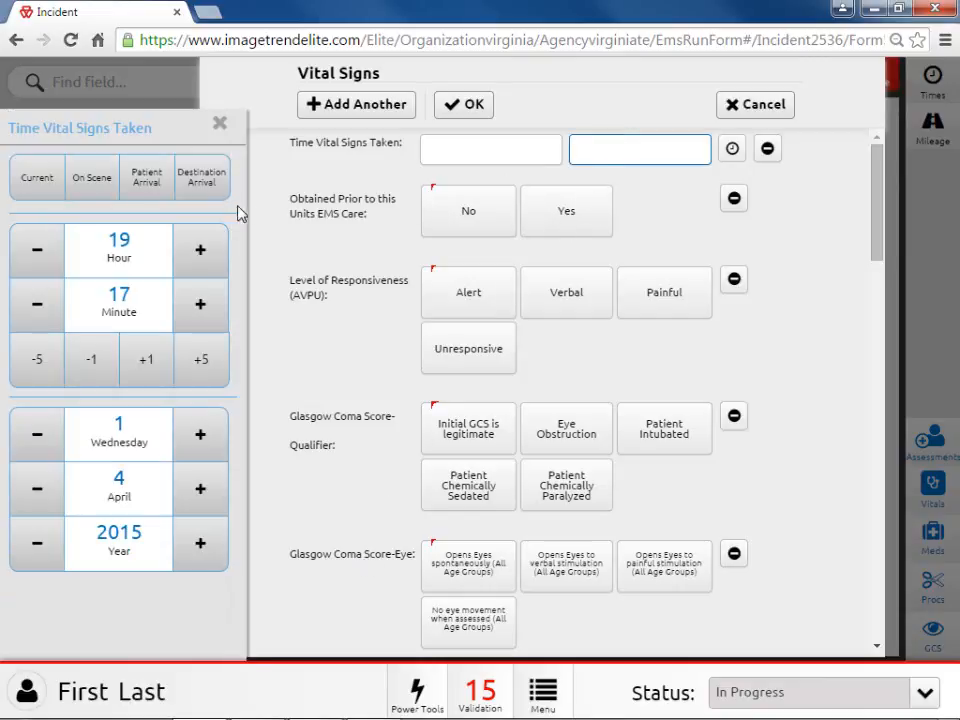
click(146, 188)
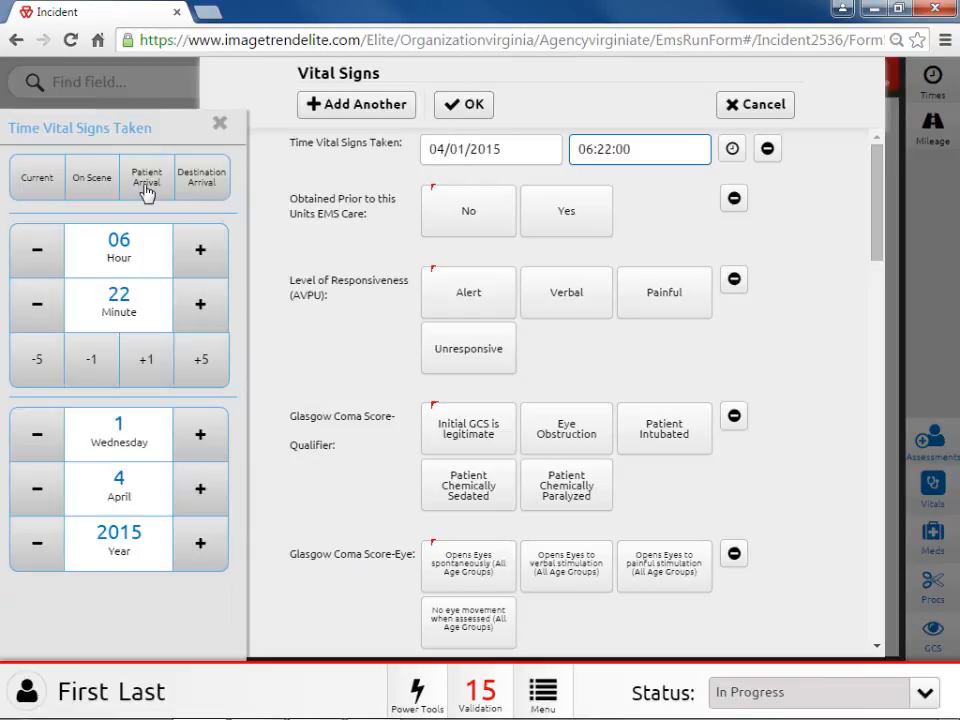
click(203, 378)
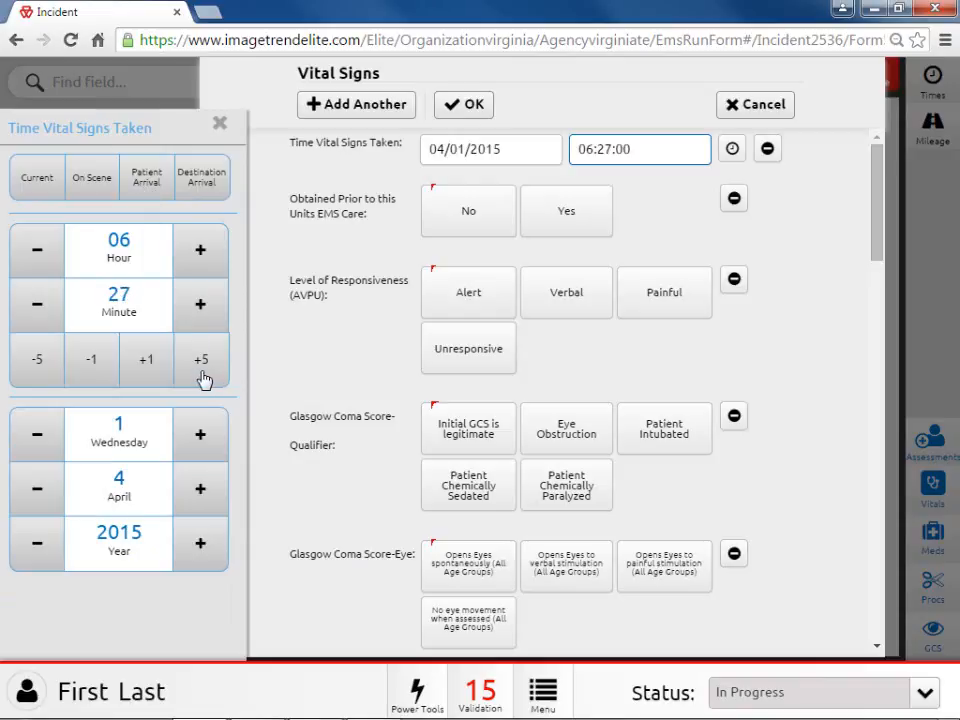
click(200, 306)
click(388, 234)
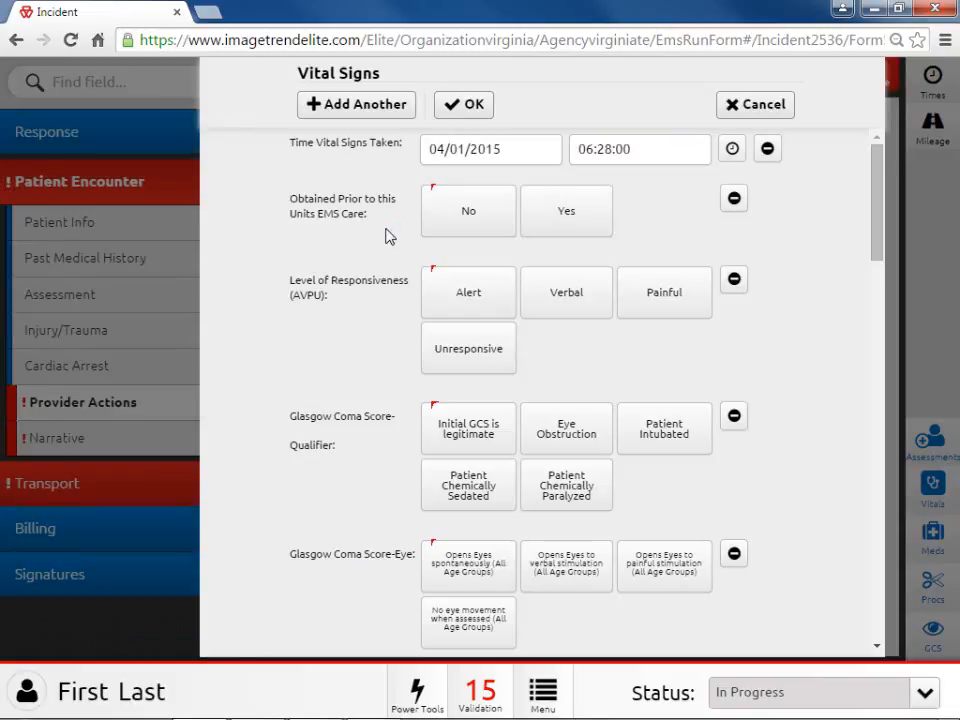
Mark the vitals as not obtained prior to EMS care and the patient as Alert
click(437, 222)
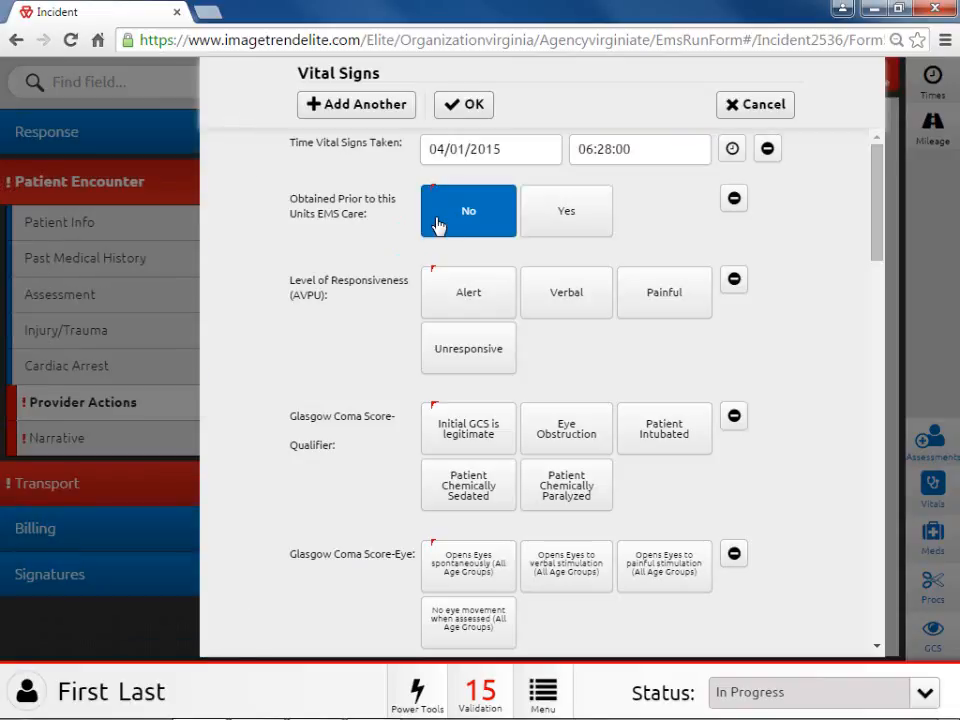
click(435, 293)
scroll(397, 314, down, 1)
scroll(397, 314, down, 1)
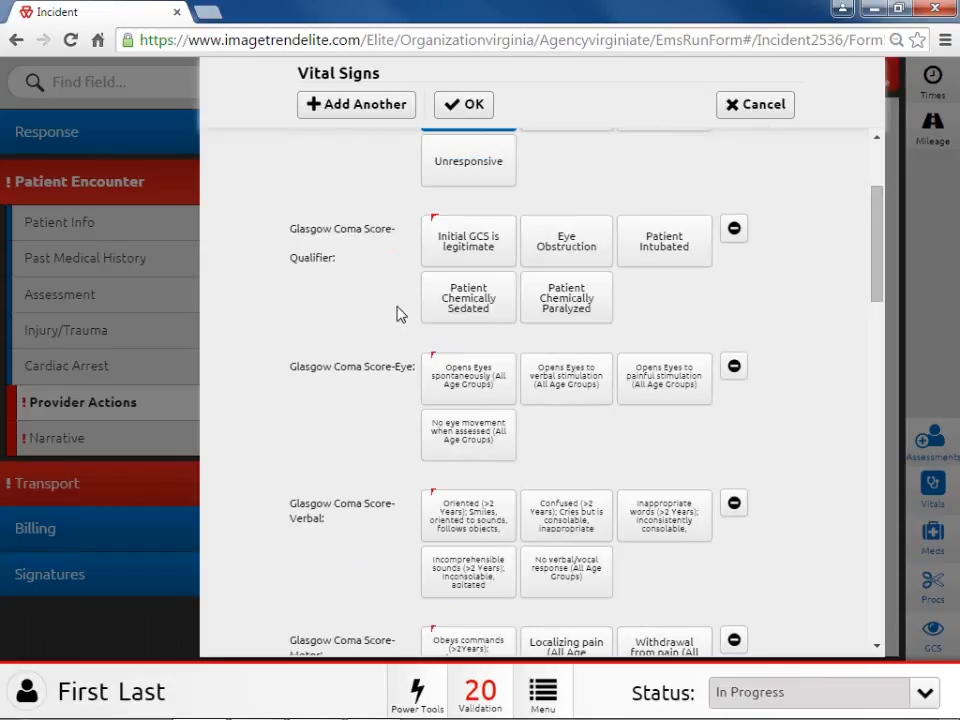
Record a legitimate initial GCS: eyes spontaneous, verbal oriented, motor obeys commands, totaling 15
click(446, 259)
click(469, 384)
click(452, 518)
click(460, 642)
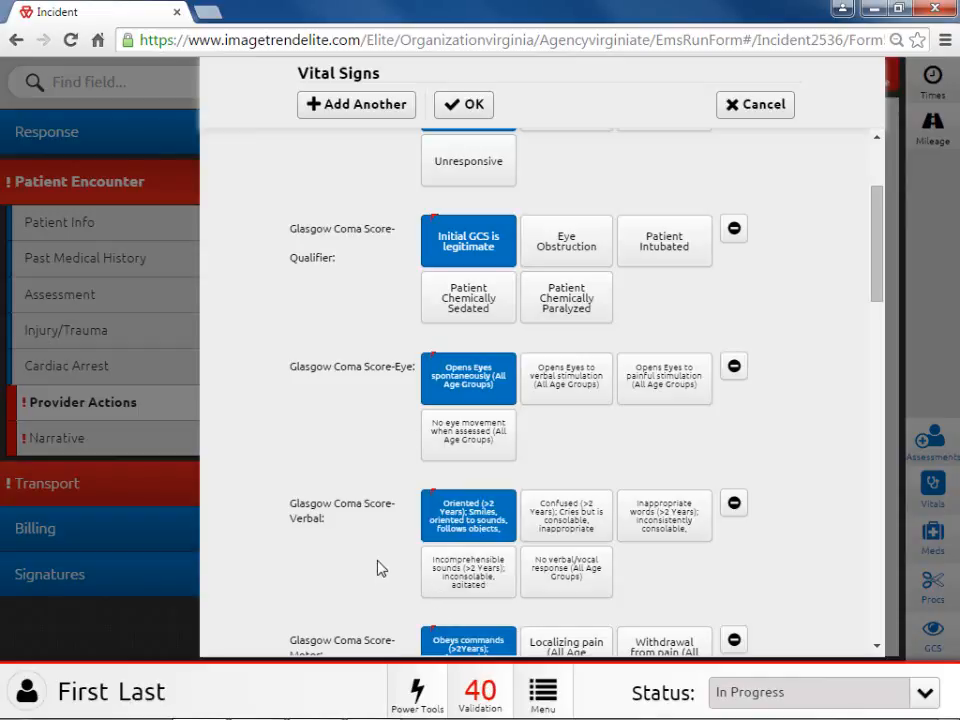
scroll(378, 556, down, 2)
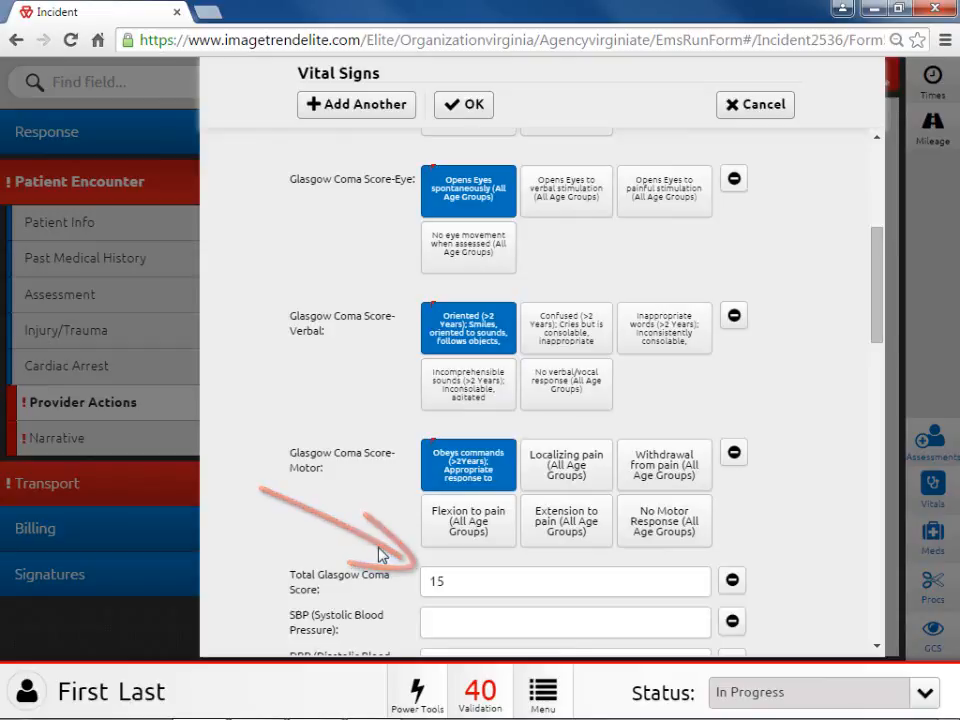
scroll(380, 555, down, 1)
scroll(382, 555, down, 2)
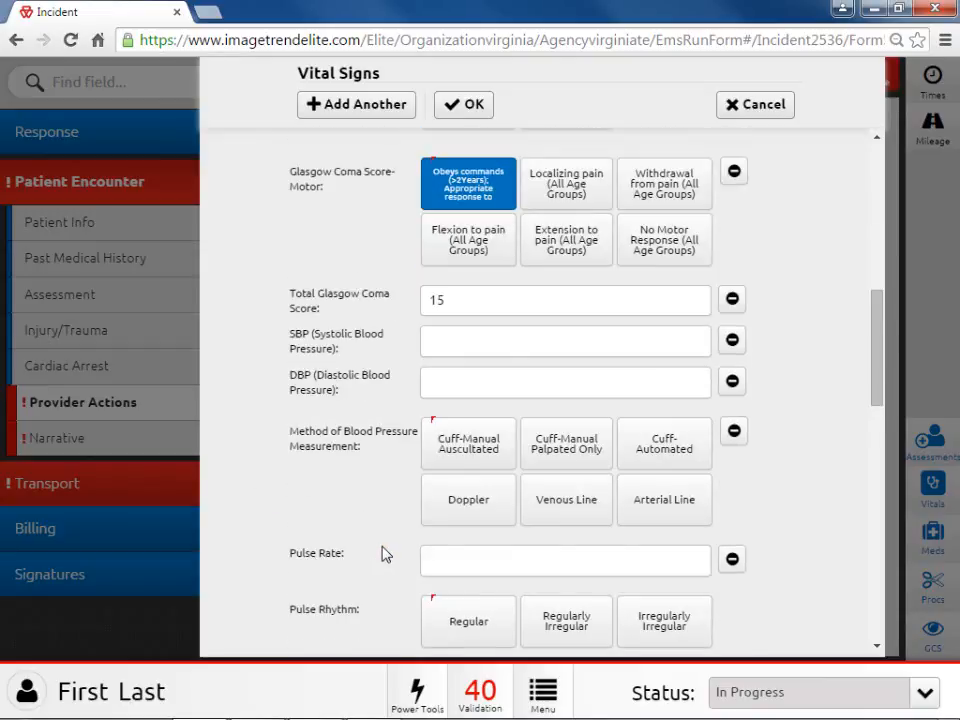
Enter blood pressure 121/79 taken by automated cuff
click(474, 339)
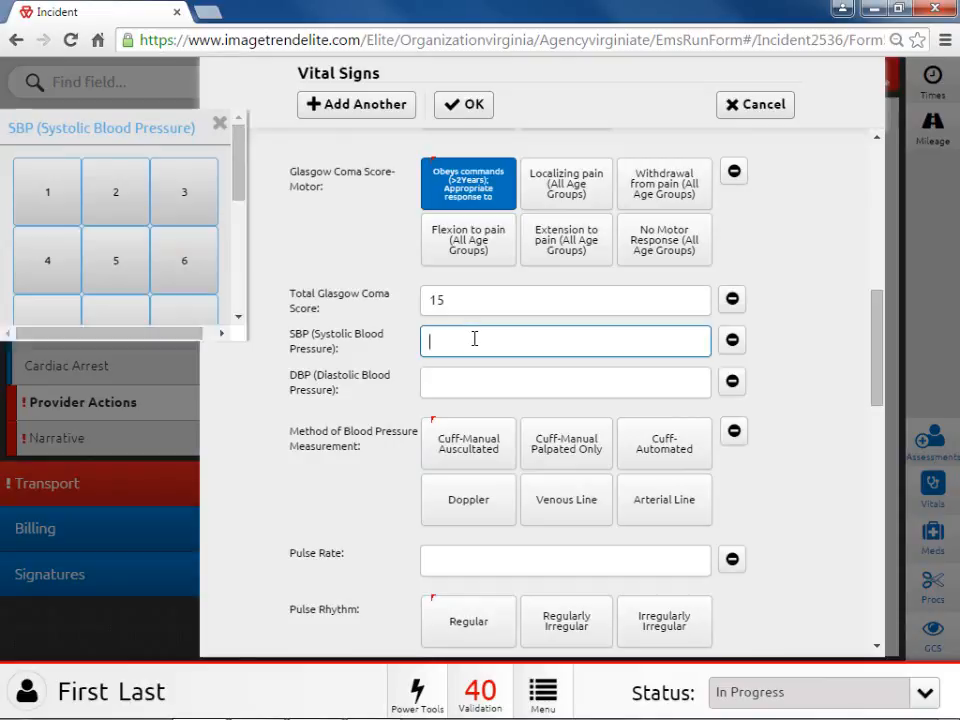
text(121)
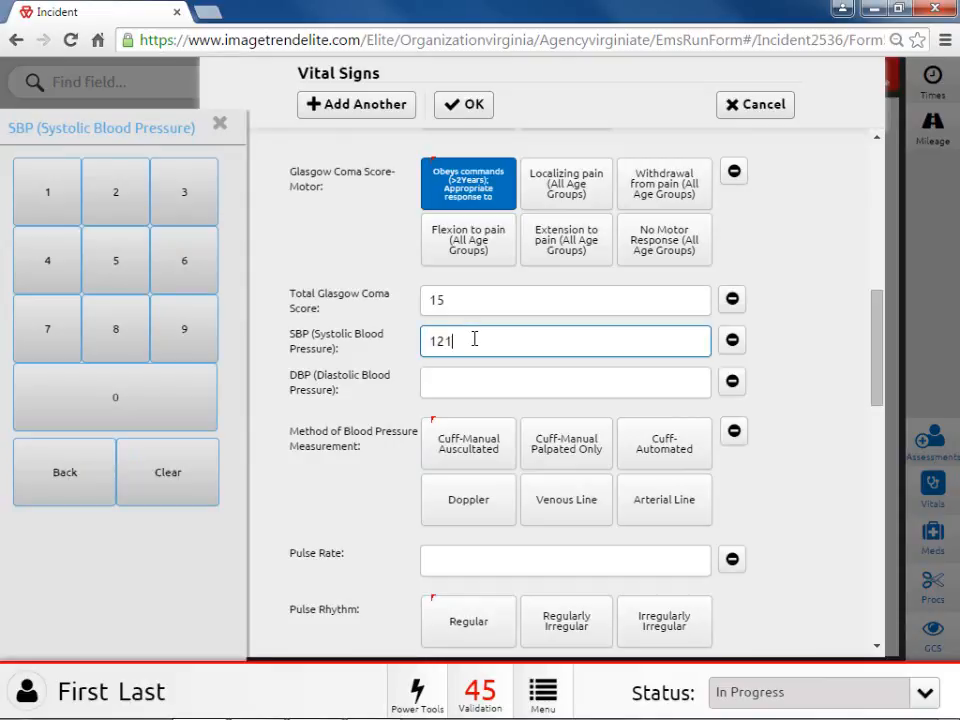
key(Tab)
text(79)
click(664, 456)
Record a regular pulse of 72 and respiratory rate 12 with normal effort
scroll(392, 501, down, 2)
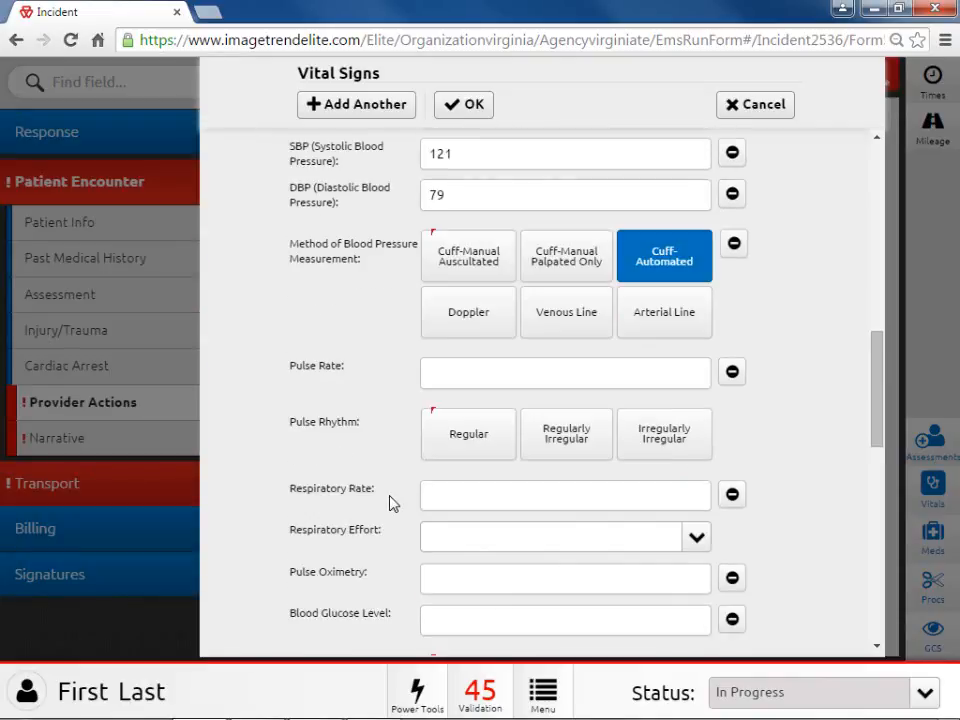
click(452, 375)
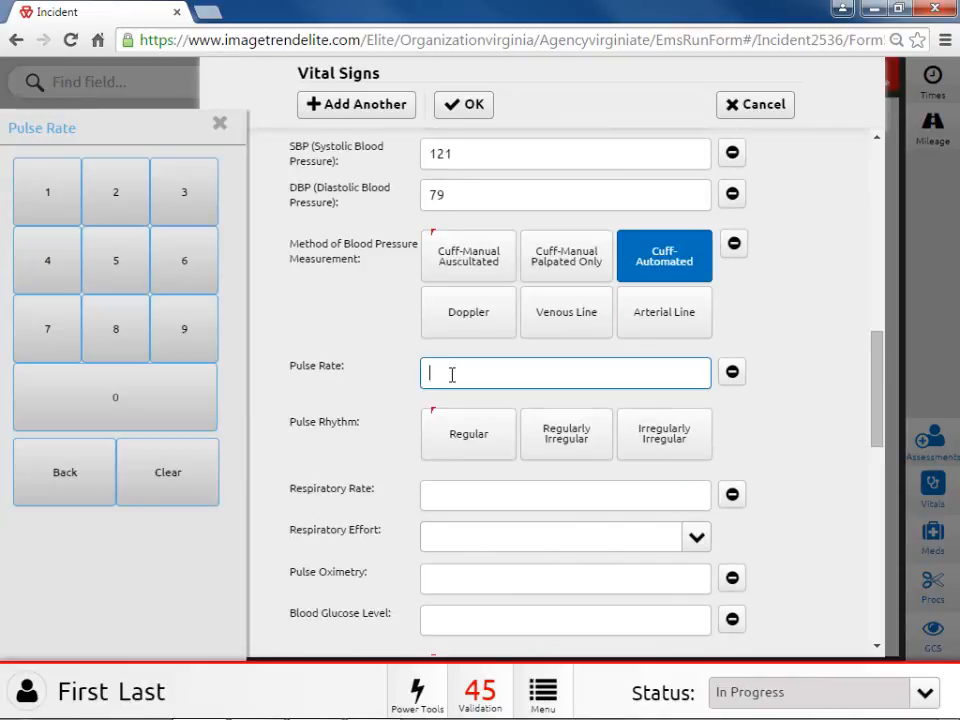
text(72)
click(463, 431)
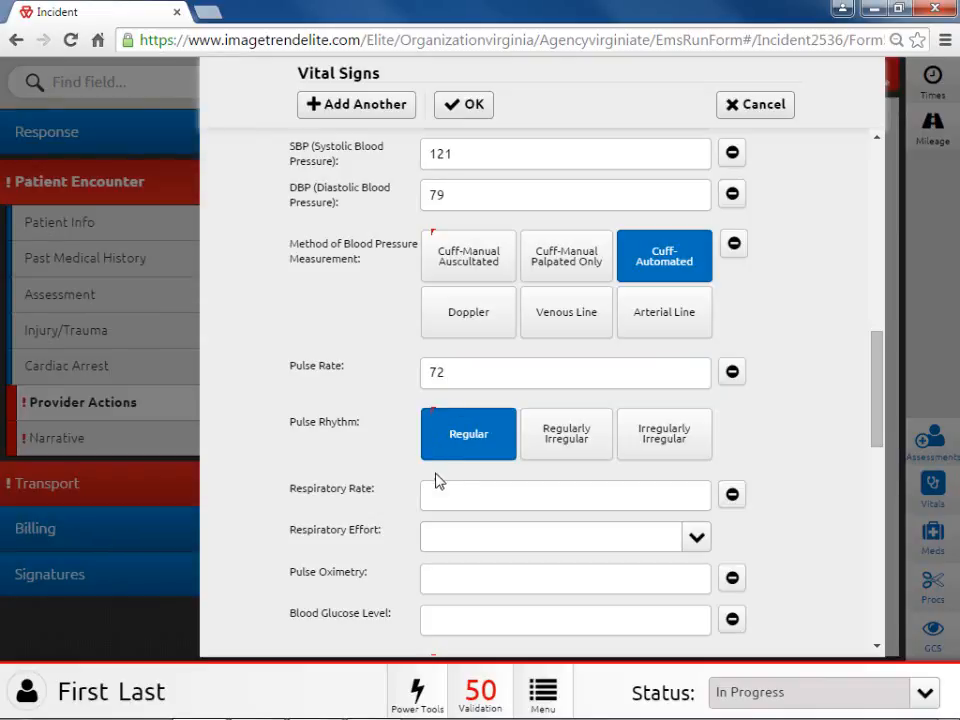
click(444, 490)
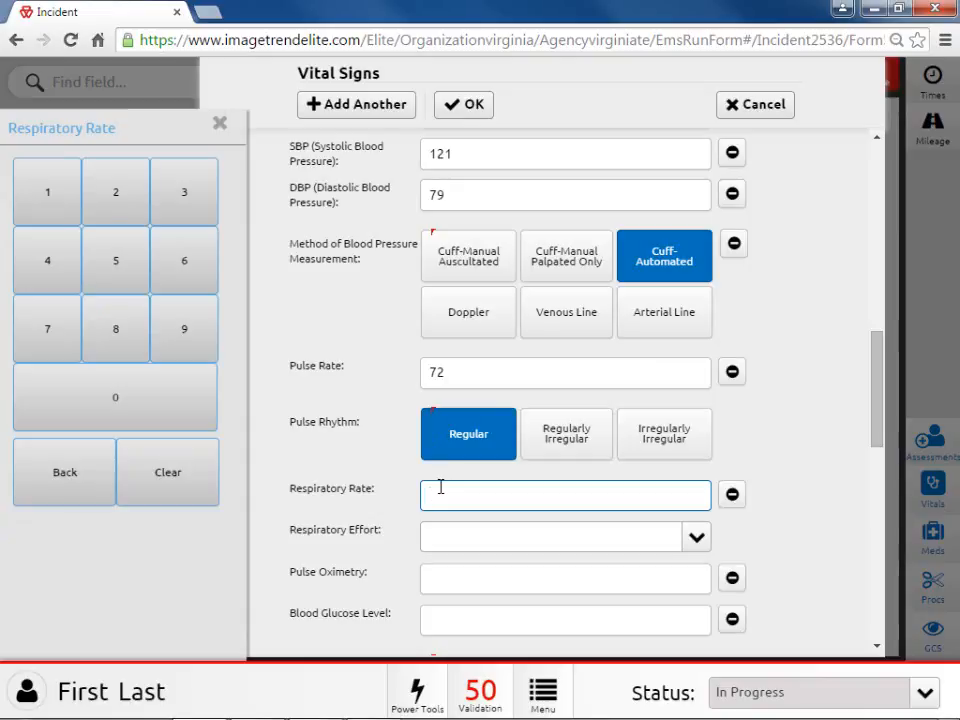
text(12)
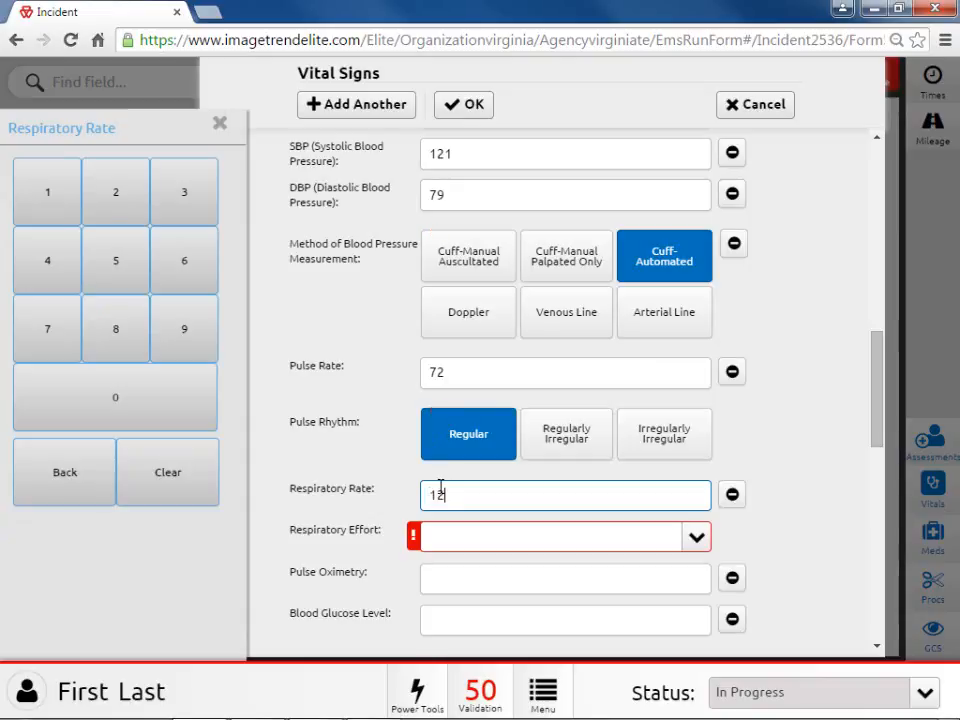
click(456, 541)
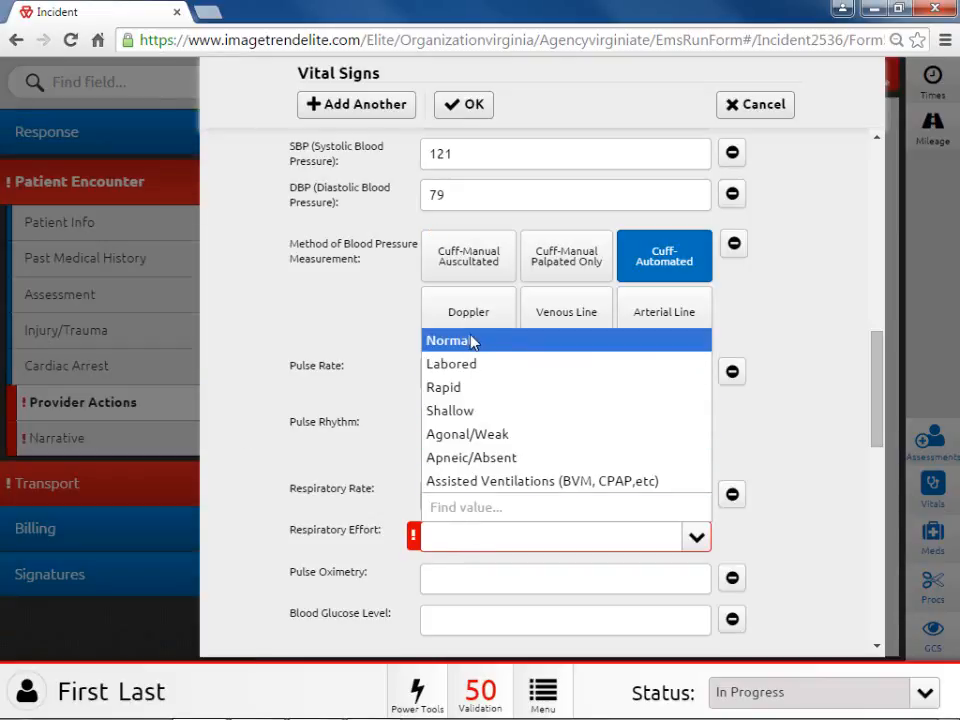
click(472, 341)
Enter a Numeric (0-10) pain score of 6 and save the vitals record
scroll(390, 422, down, 2)
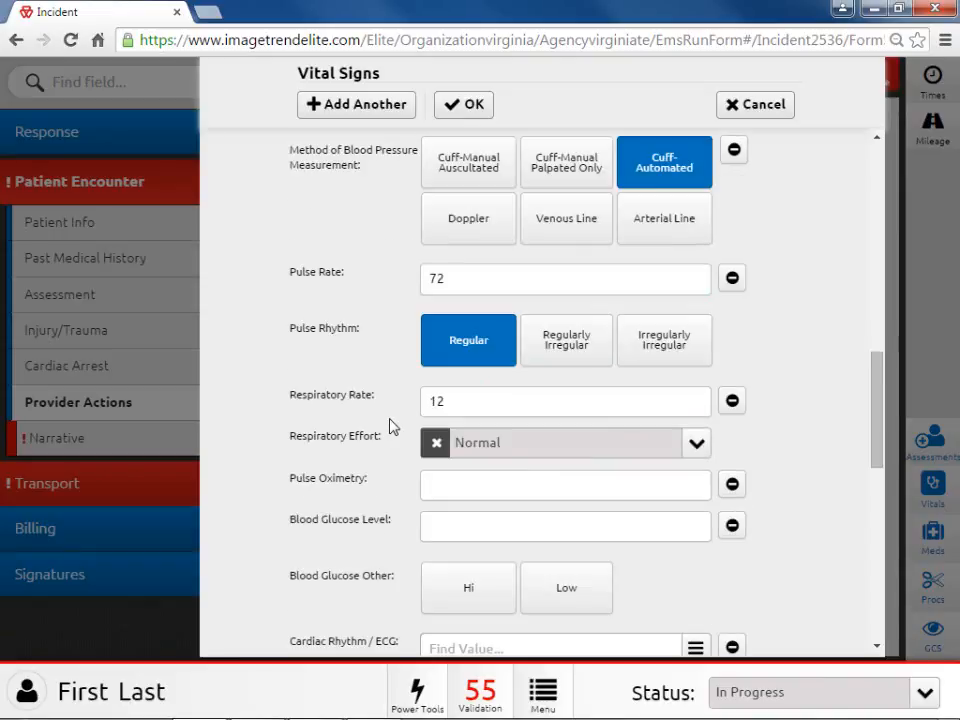
scroll(390, 427, down, 2)
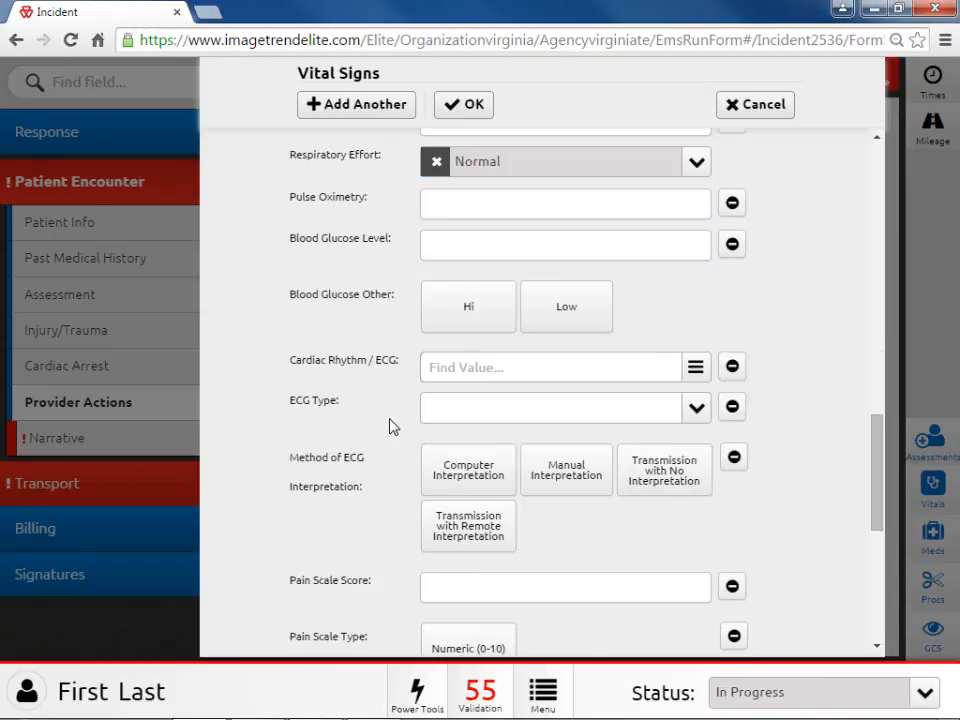
scroll(390, 427, down, 3)
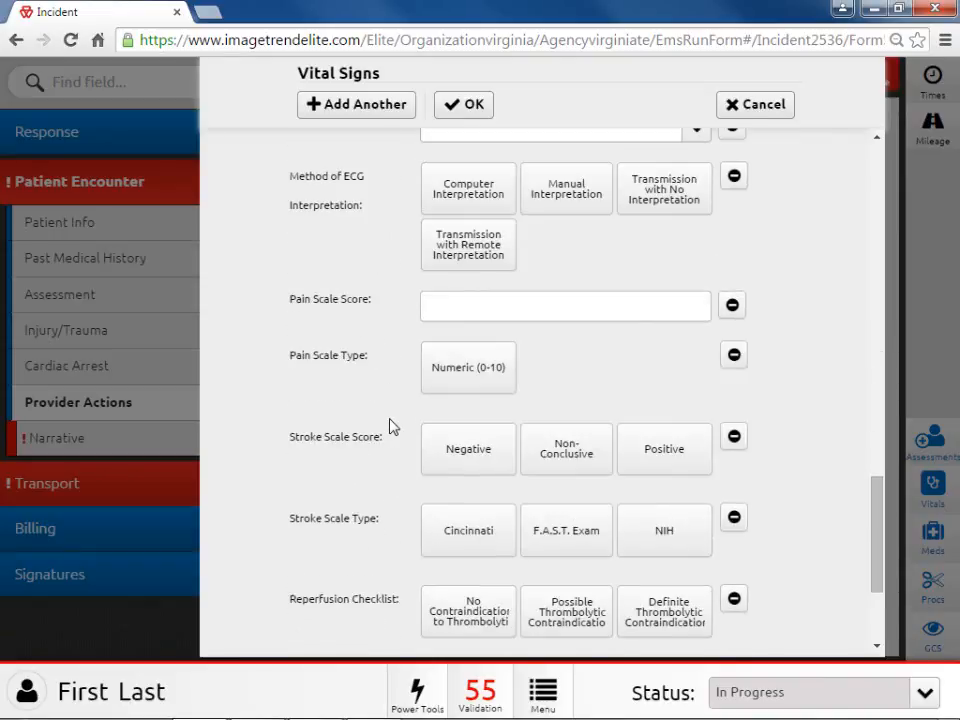
scroll(390, 427, down, 1)
click(452, 217)
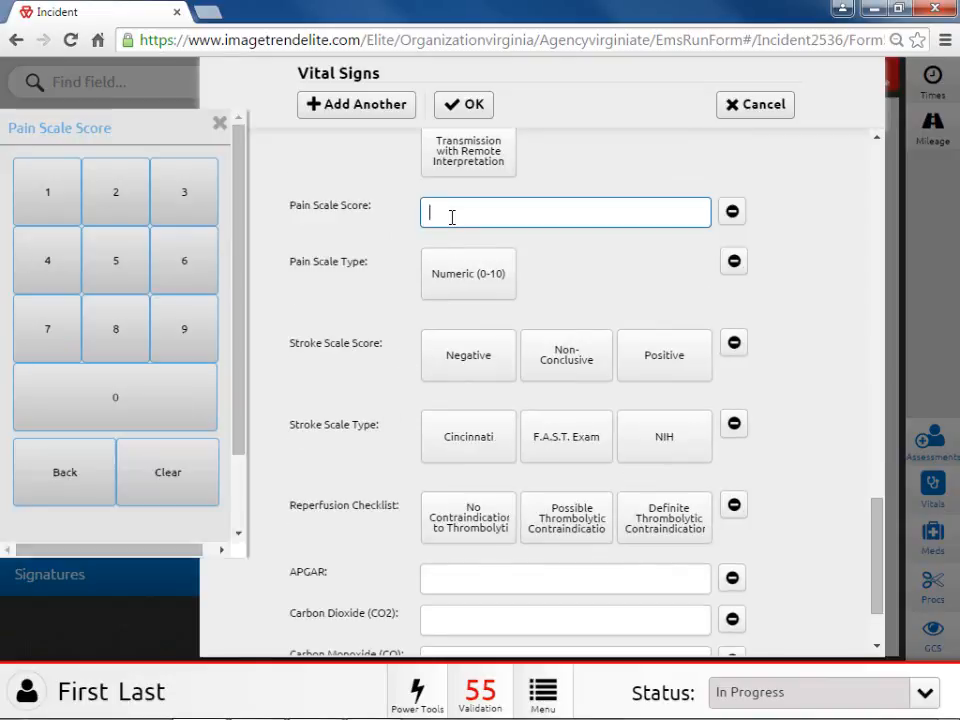
text(6)
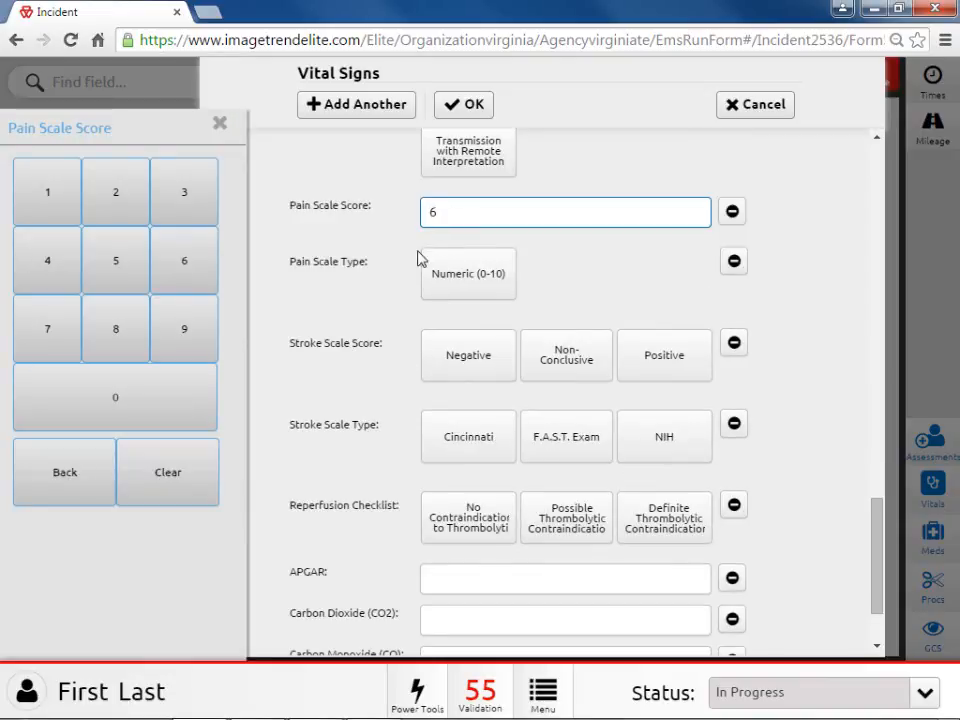
click(454, 273)
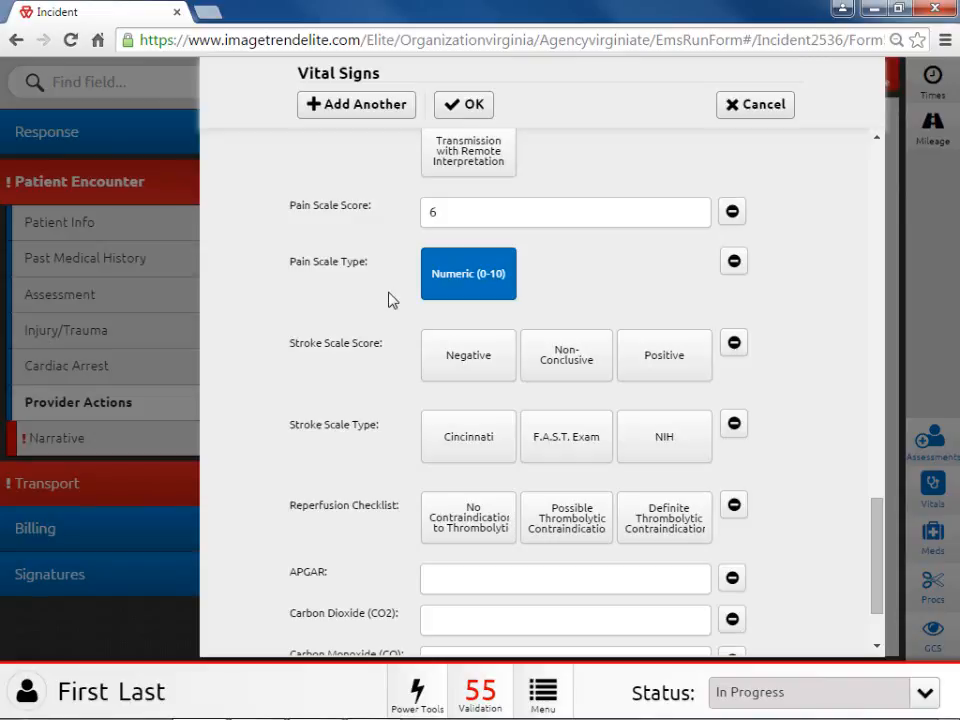
click(468, 105)
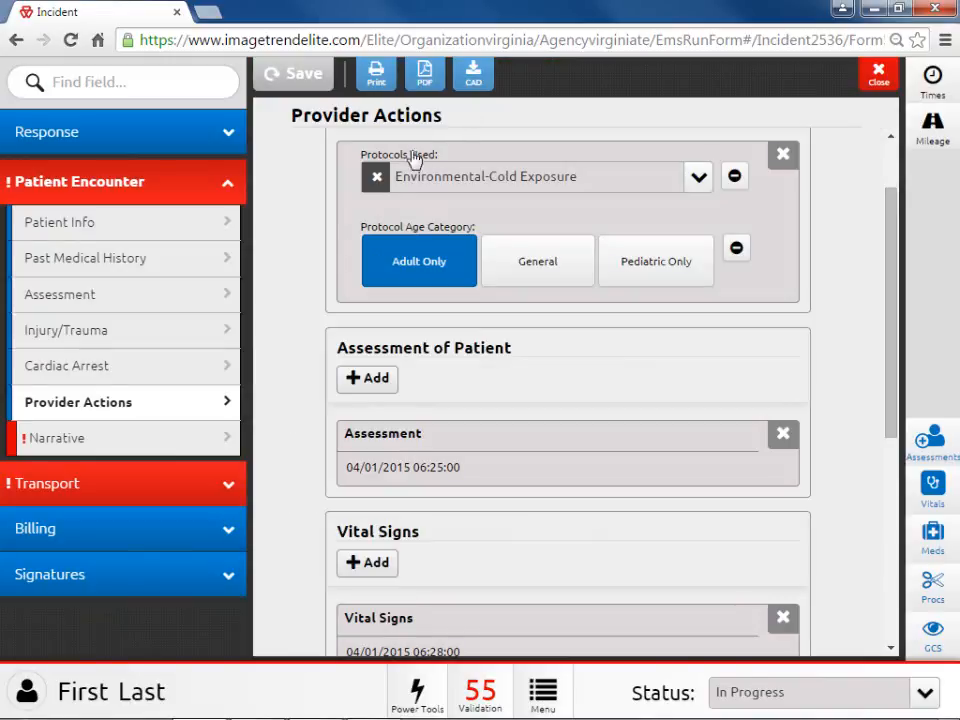
scroll(312, 329, down, 1)
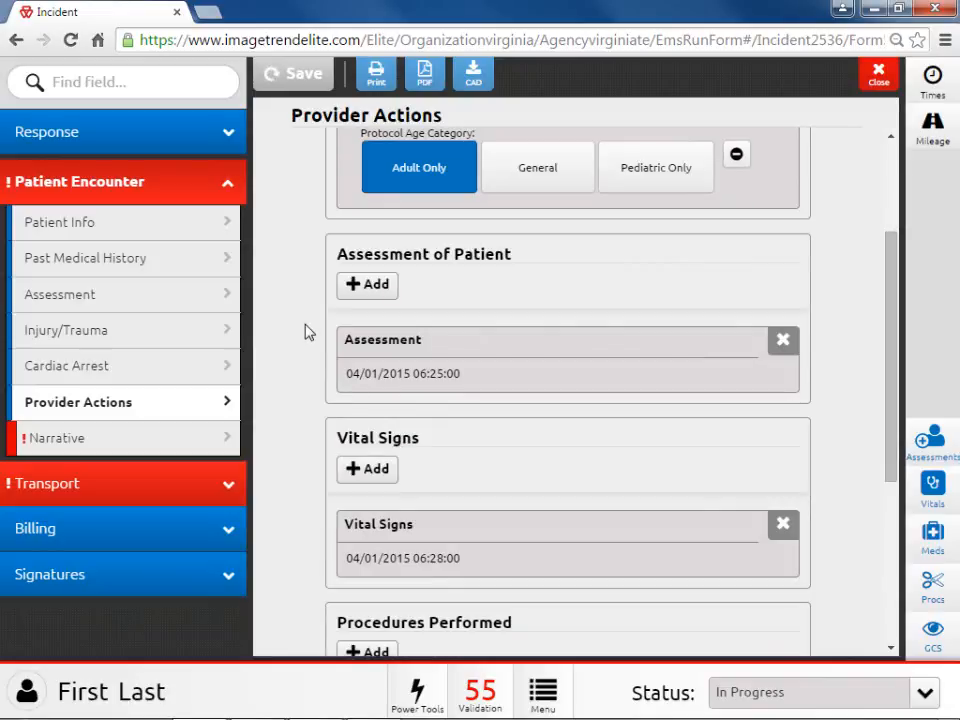
scroll(303, 332, down, 1)
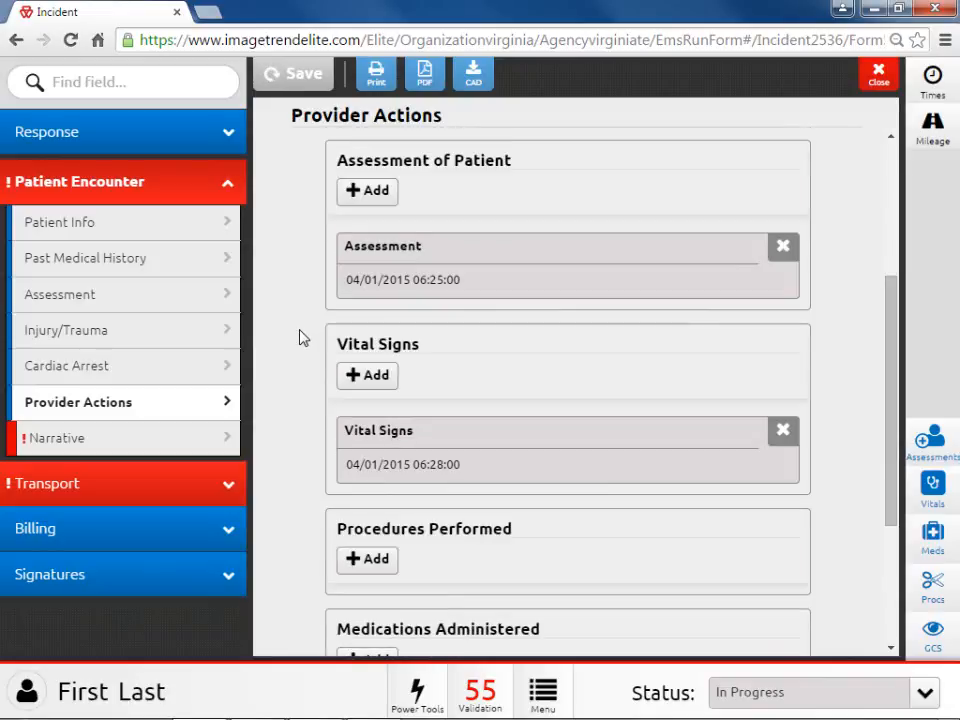
click(355, 561)
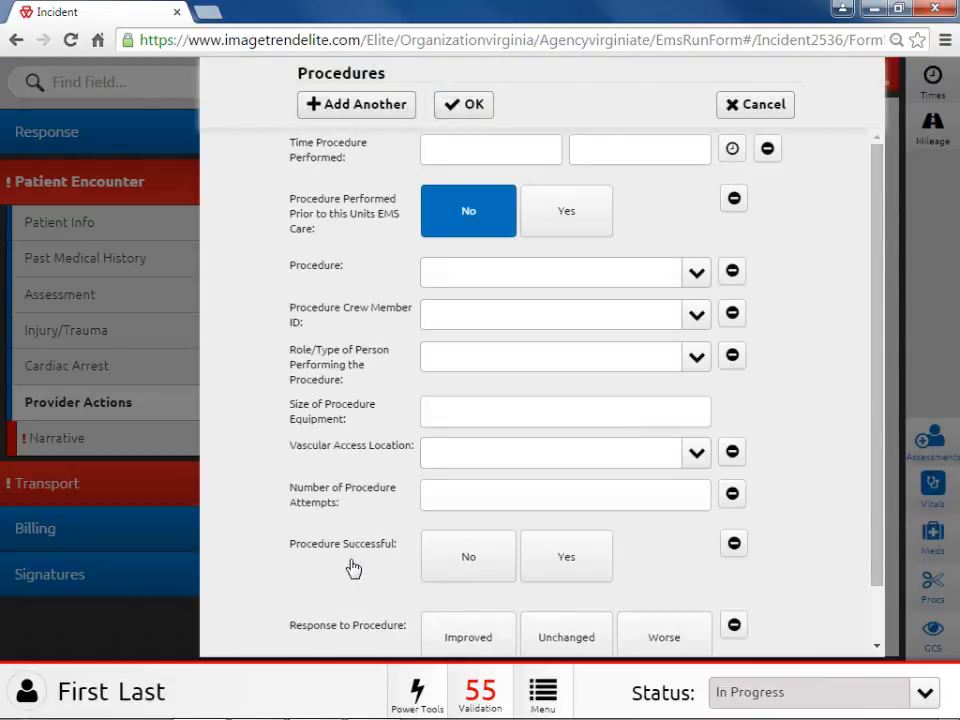
scroll(353, 568, down, 1)
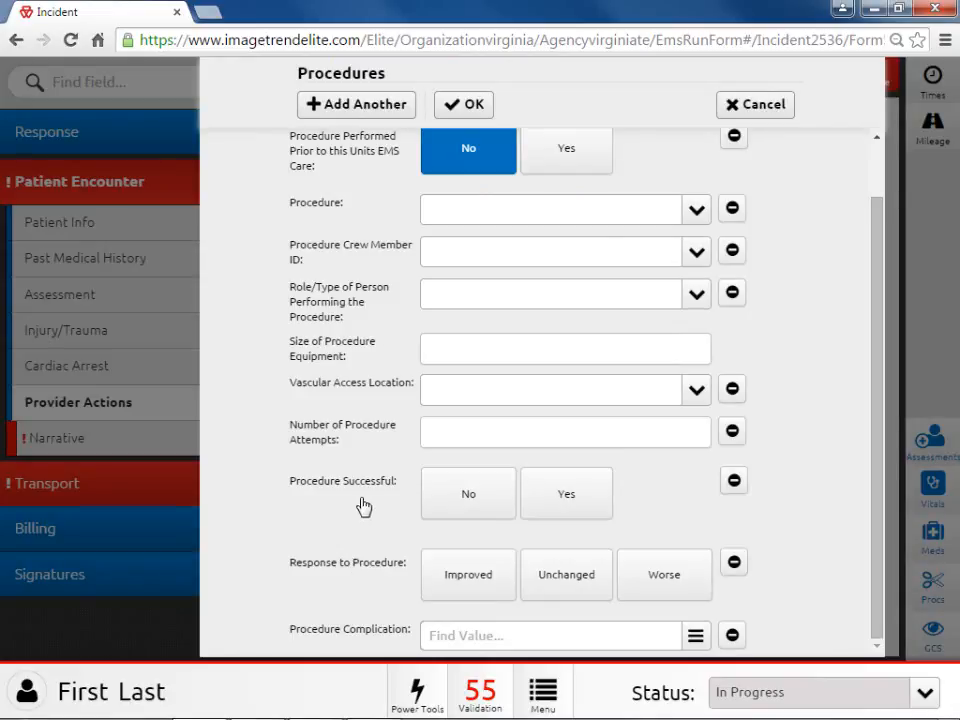
click(740, 106)
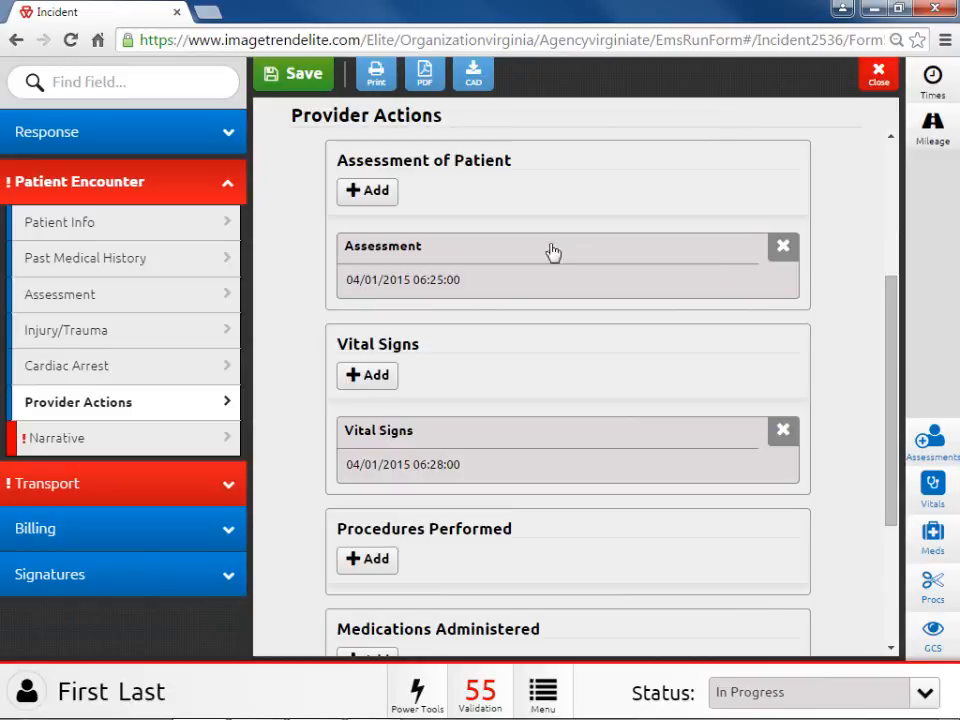
scroll(296, 516, down, 1)
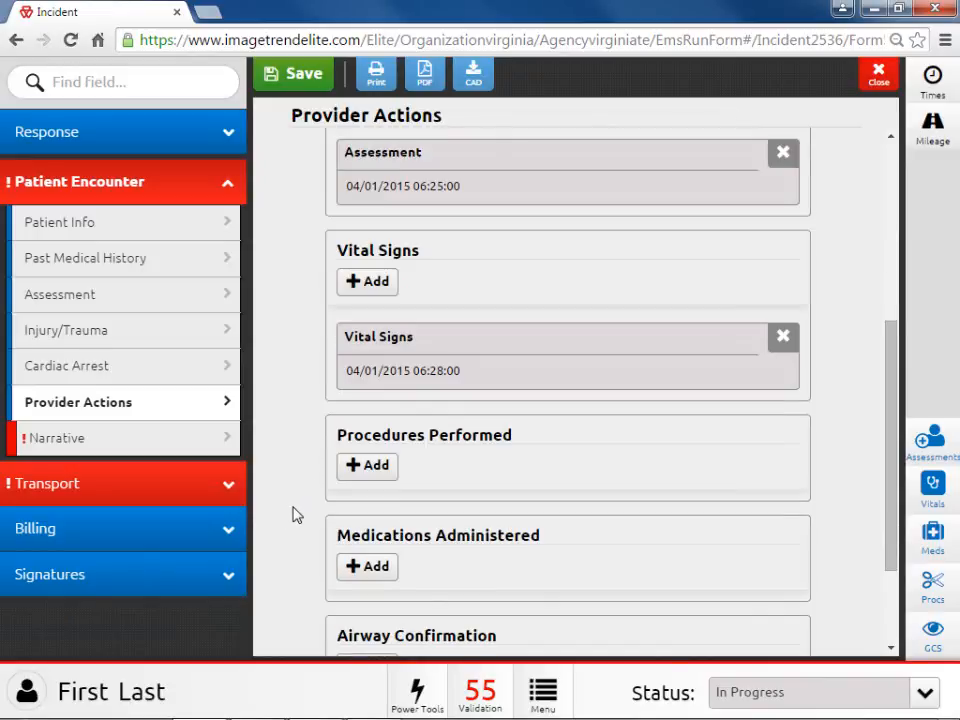
Add a medication record, replacing an initial Aspirin pick with Adenosine (Adenocard)
click(354, 567)
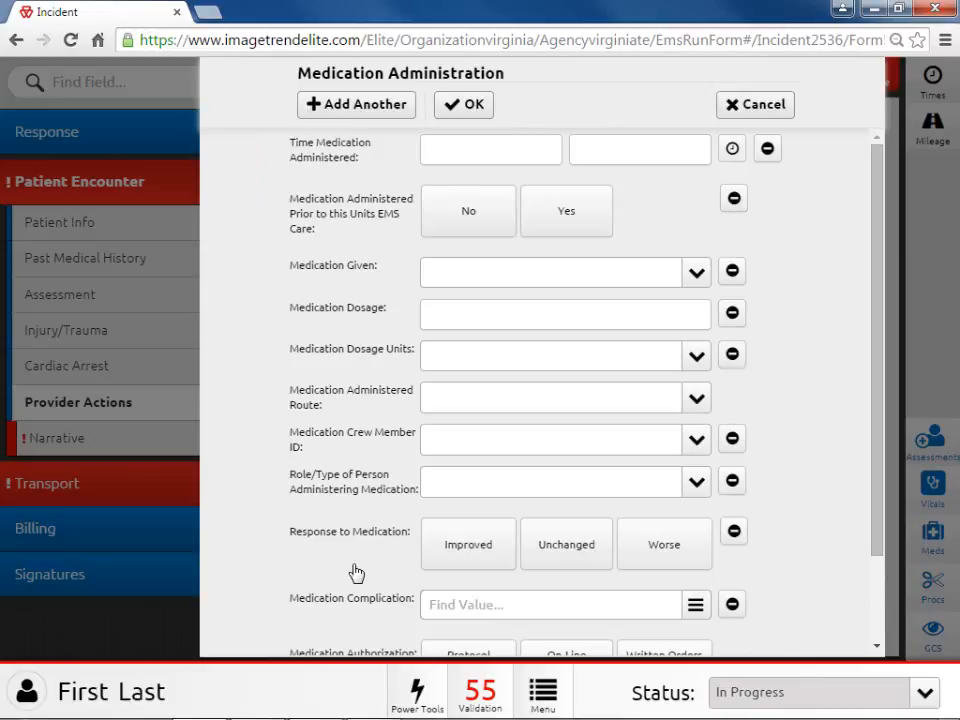
click(472, 278)
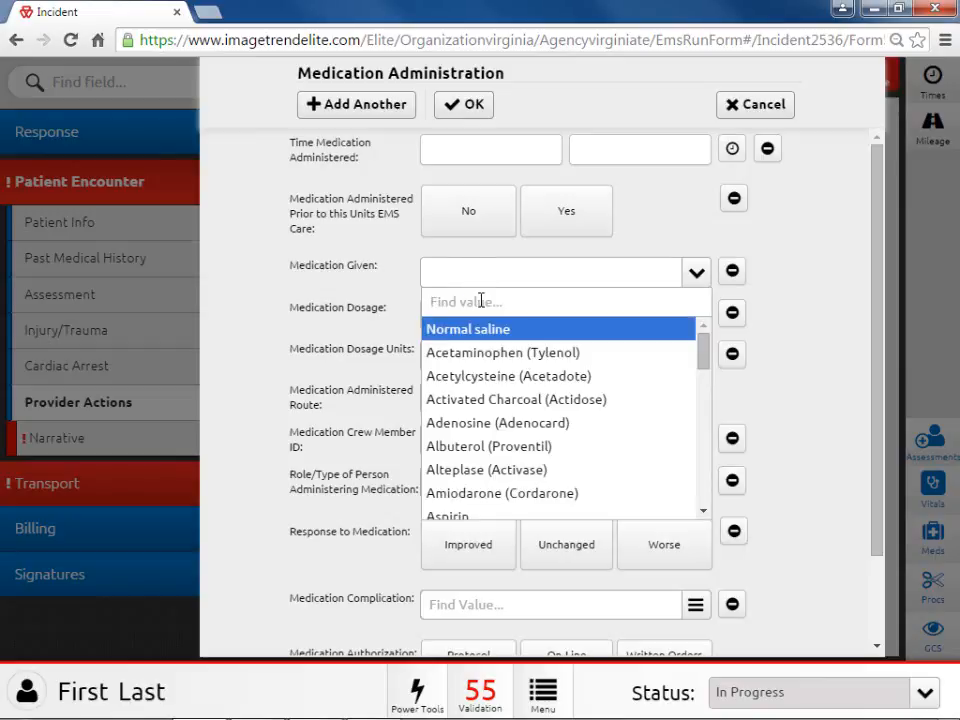
click(478, 300)
text(asp)
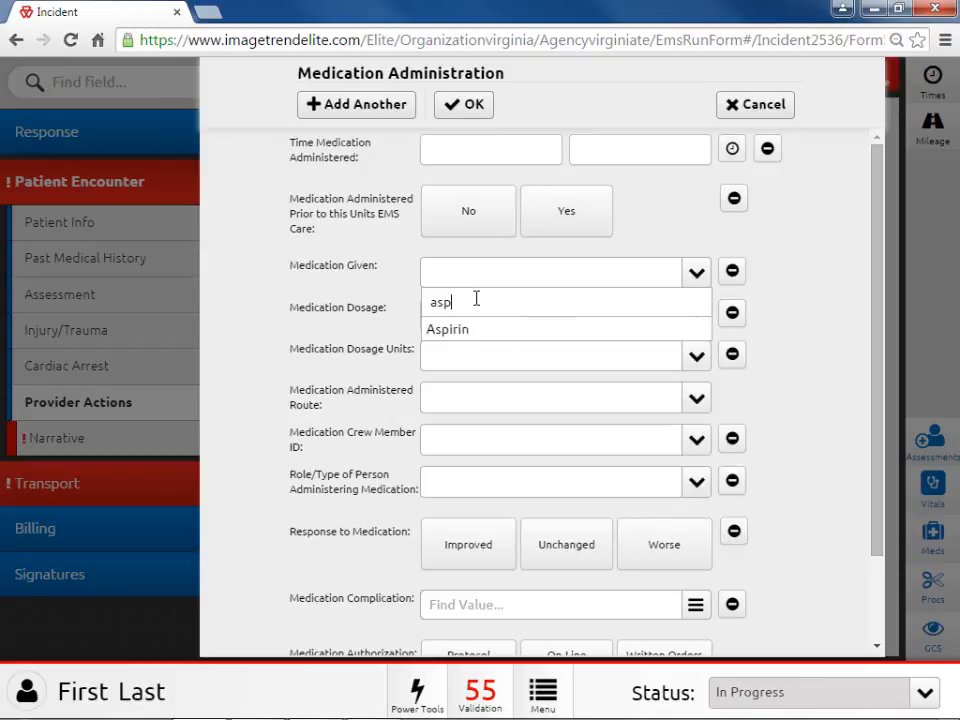
click(475, 334)
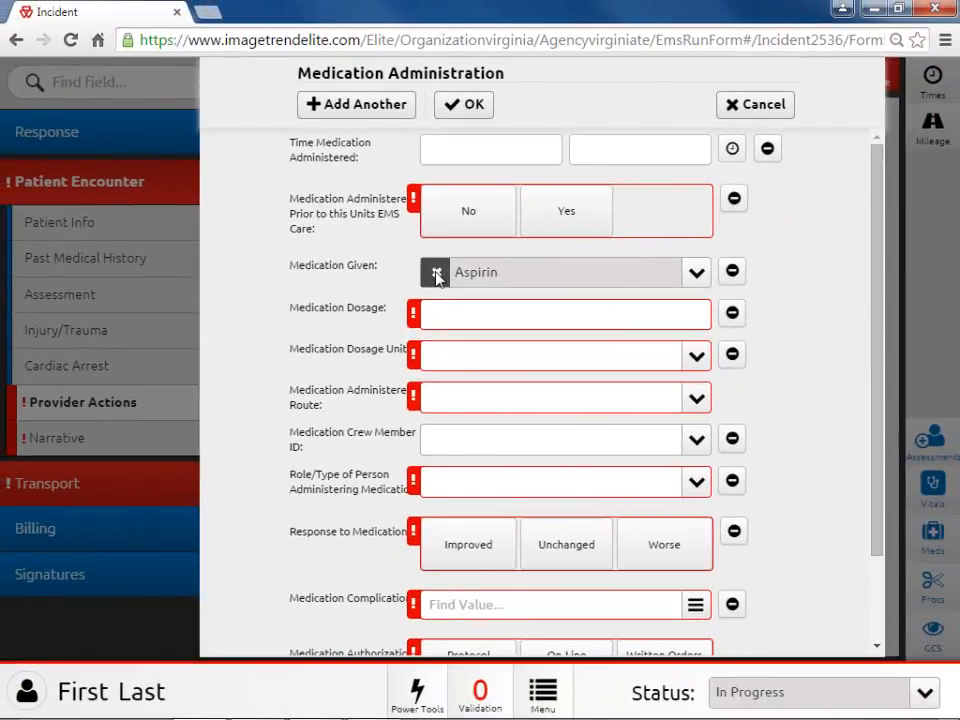
click(436, 274)
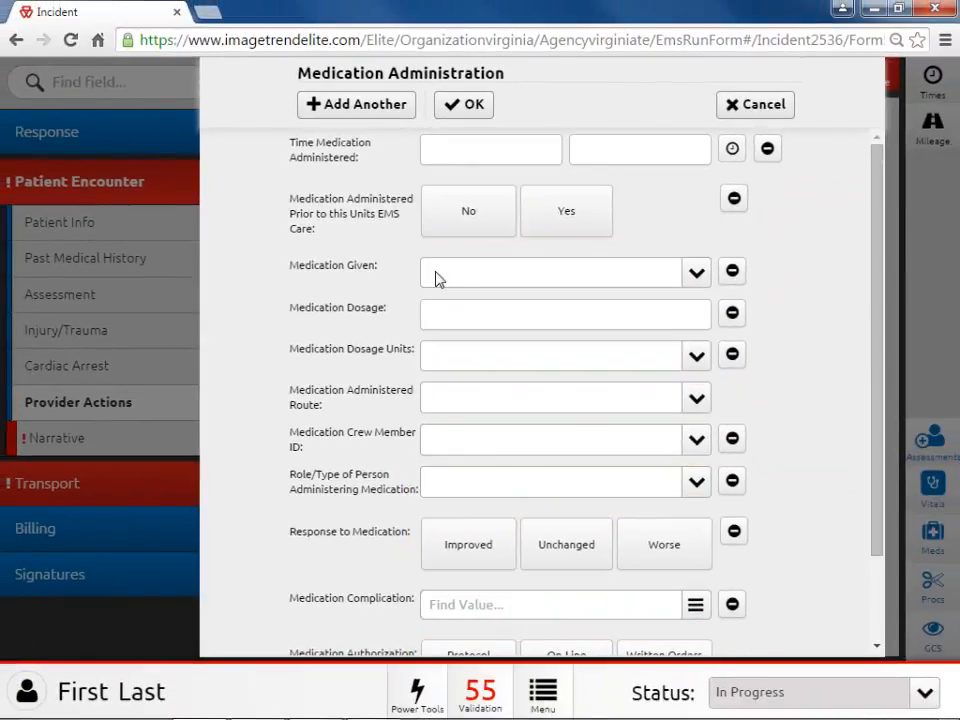
click(437, 276)
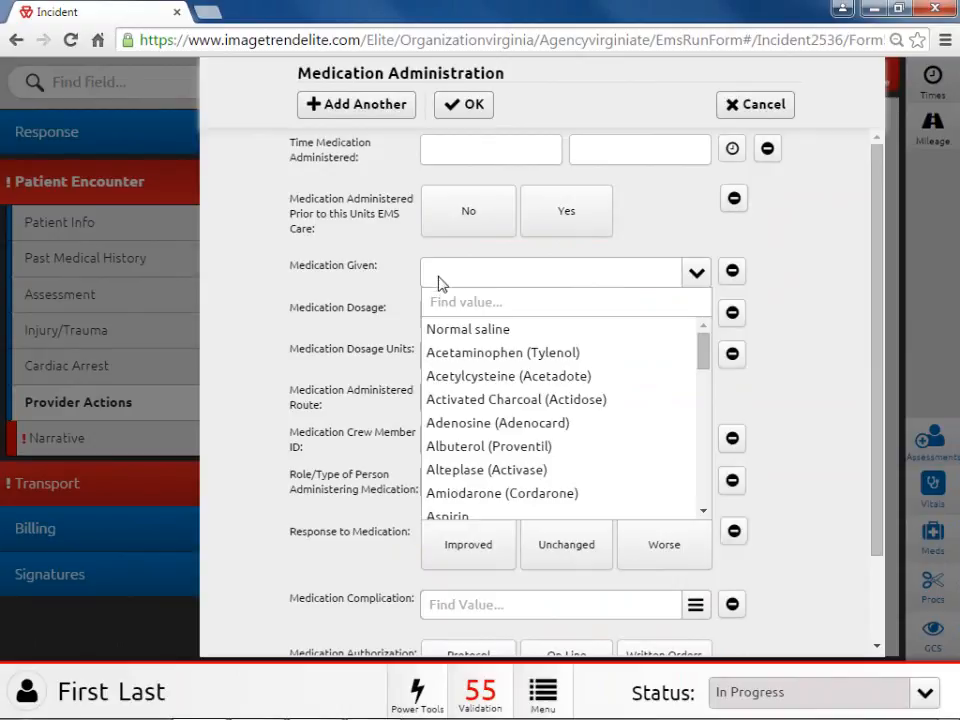
click(463, 426)
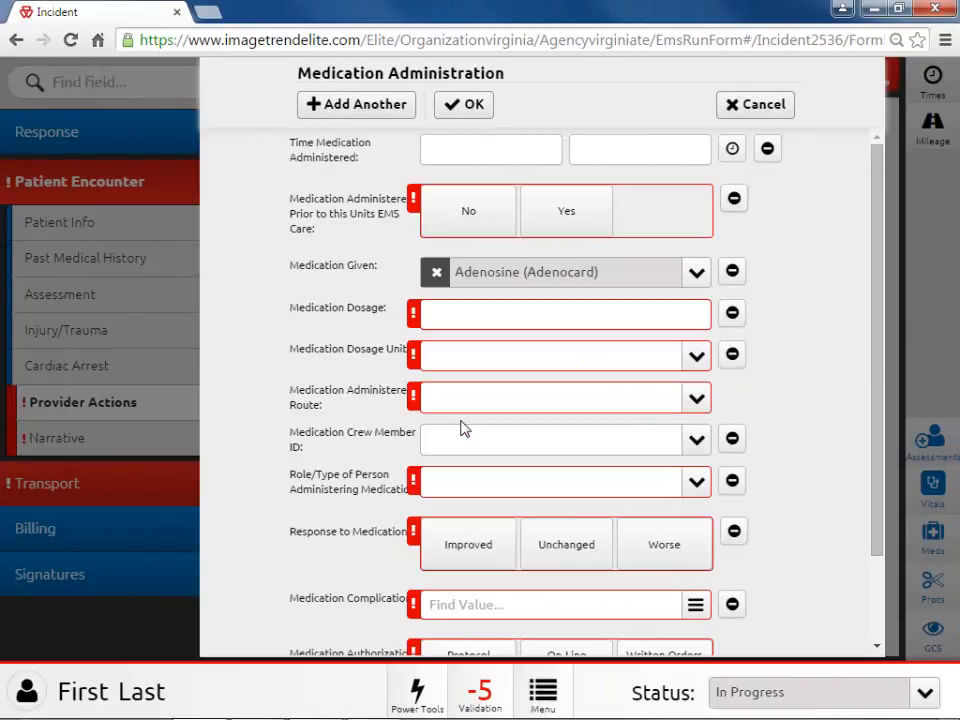
Choose the administering crew member and set their role to Paramedic instead of EMT/EMT-Basic
click(465, 440)
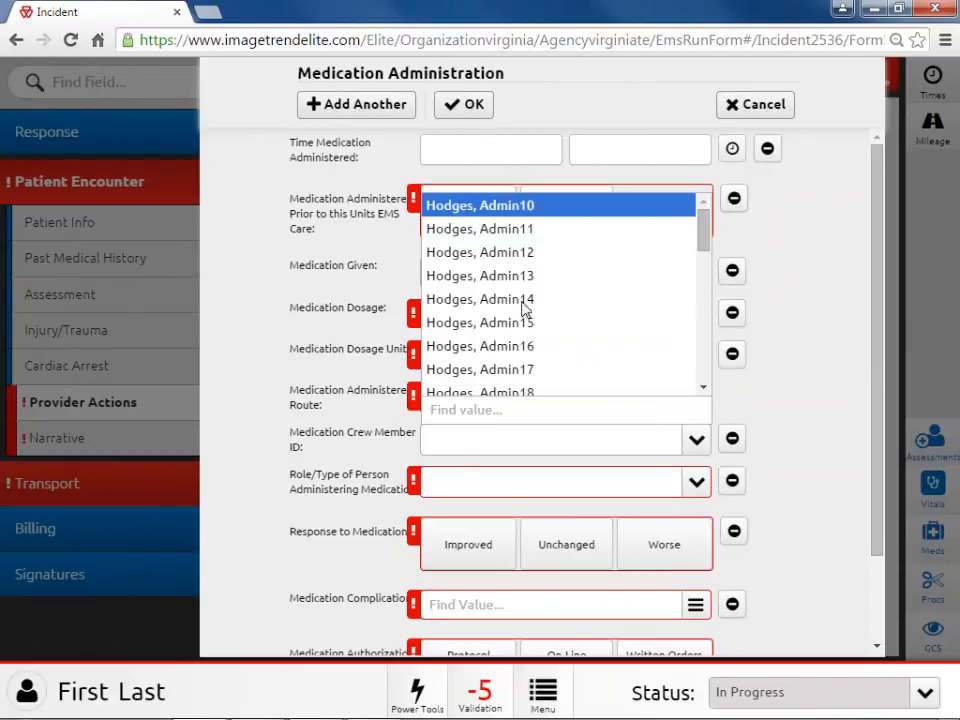
click(527, 236)
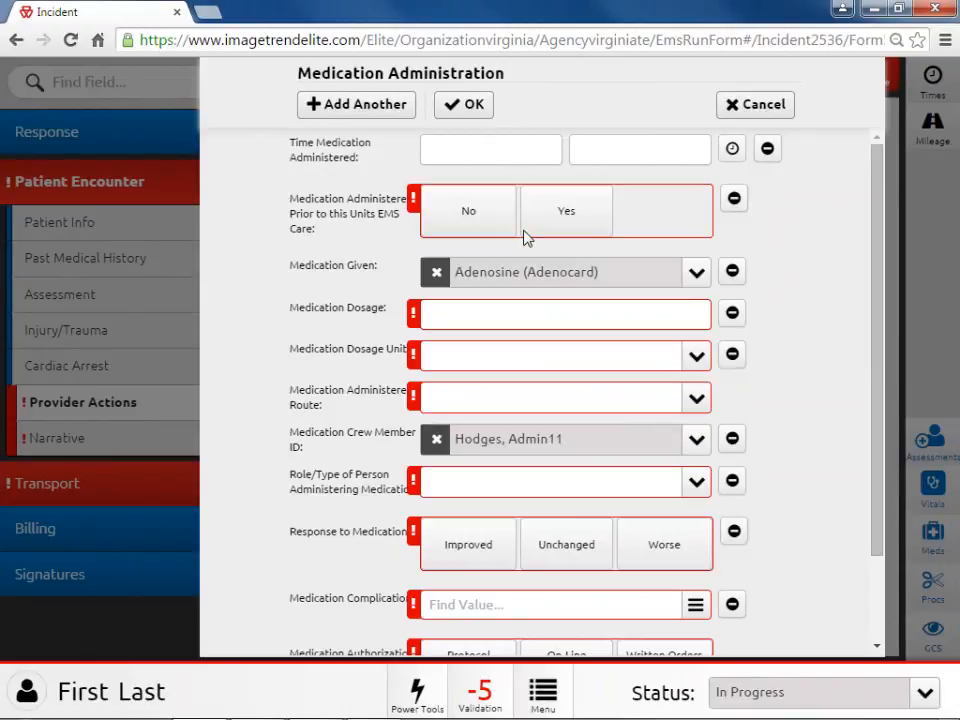
click(509, 485)
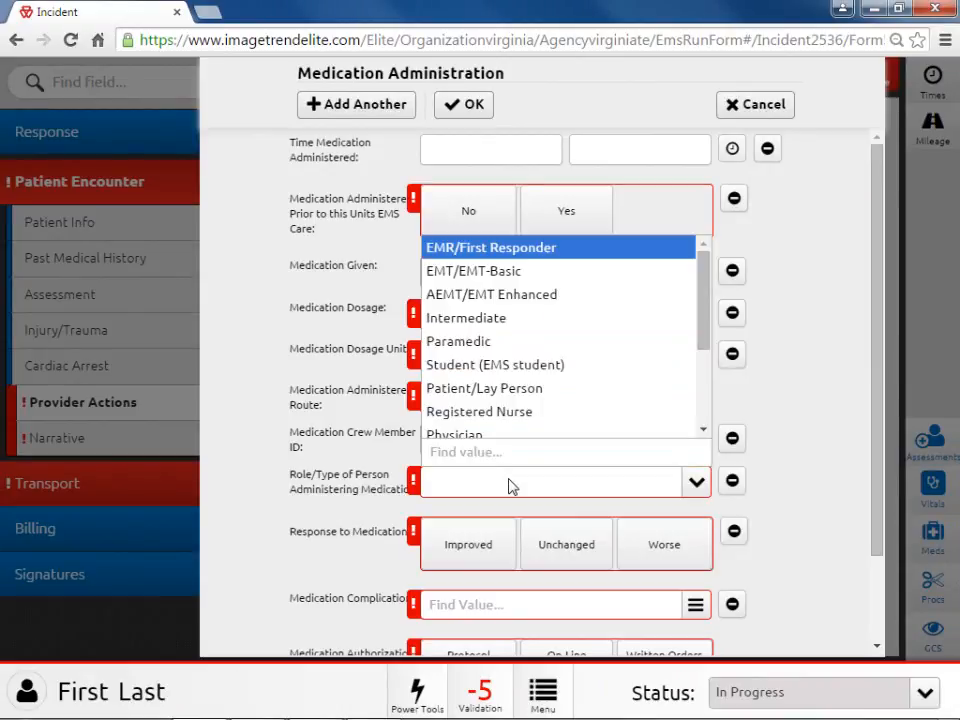
click(495, 271)
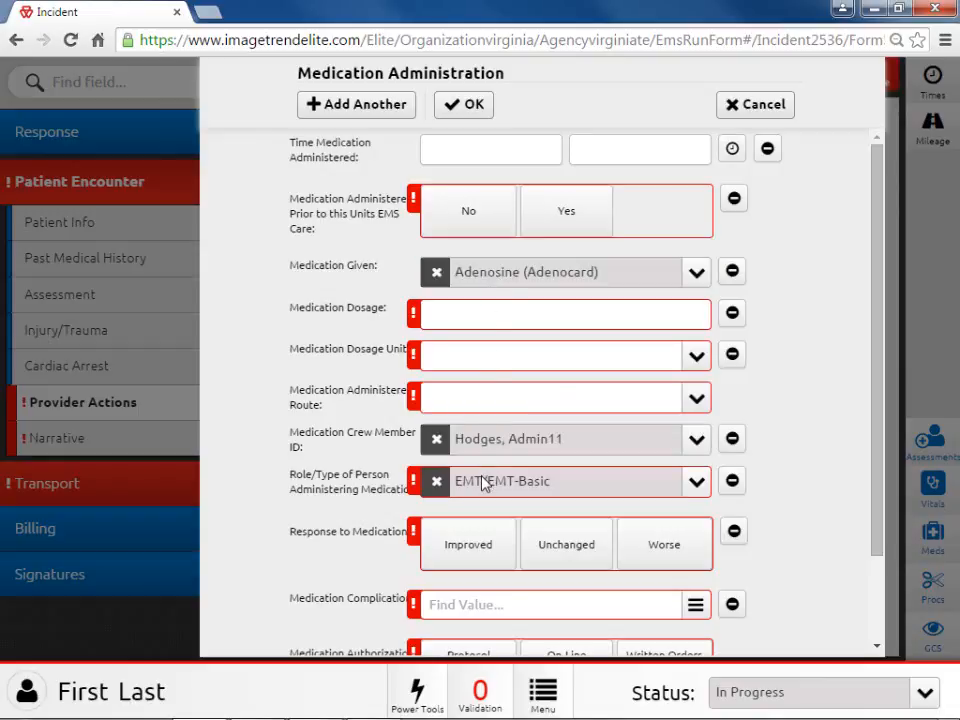
click(437, 482)
click(443, 484)
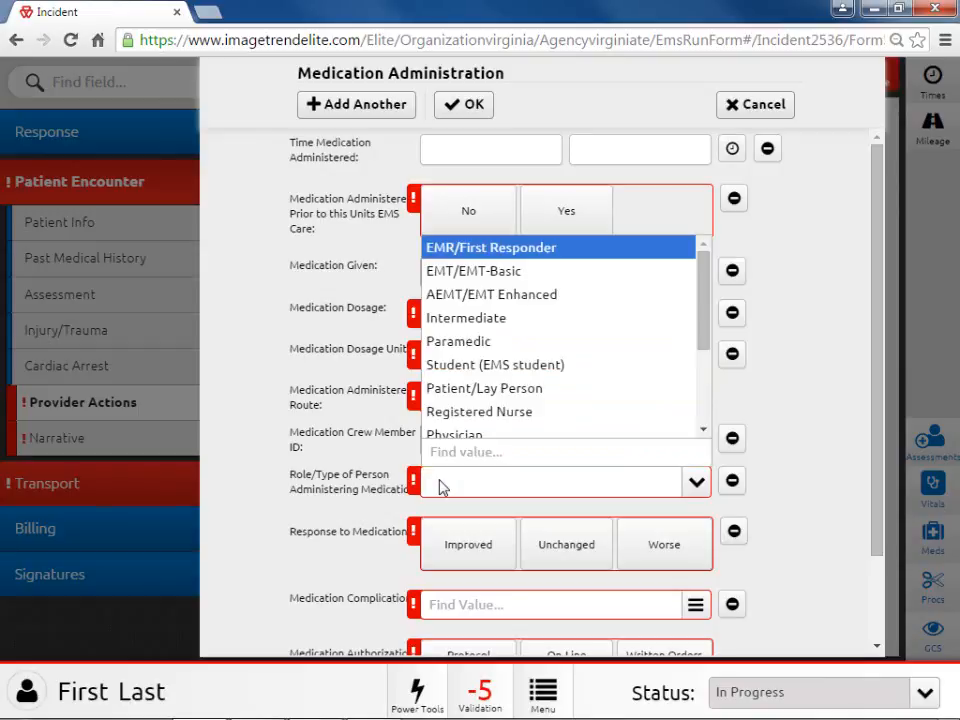
click(487, 344)
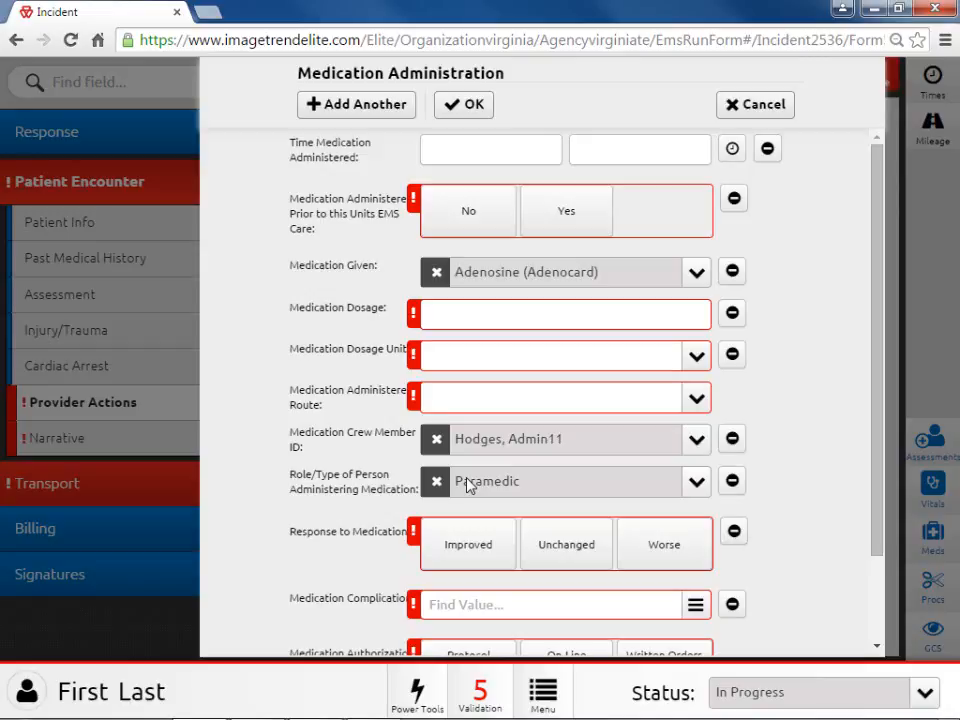
Discard the medication, airway confirmation and medical device forms unsaved, then go to Narrative
click(744, 106)
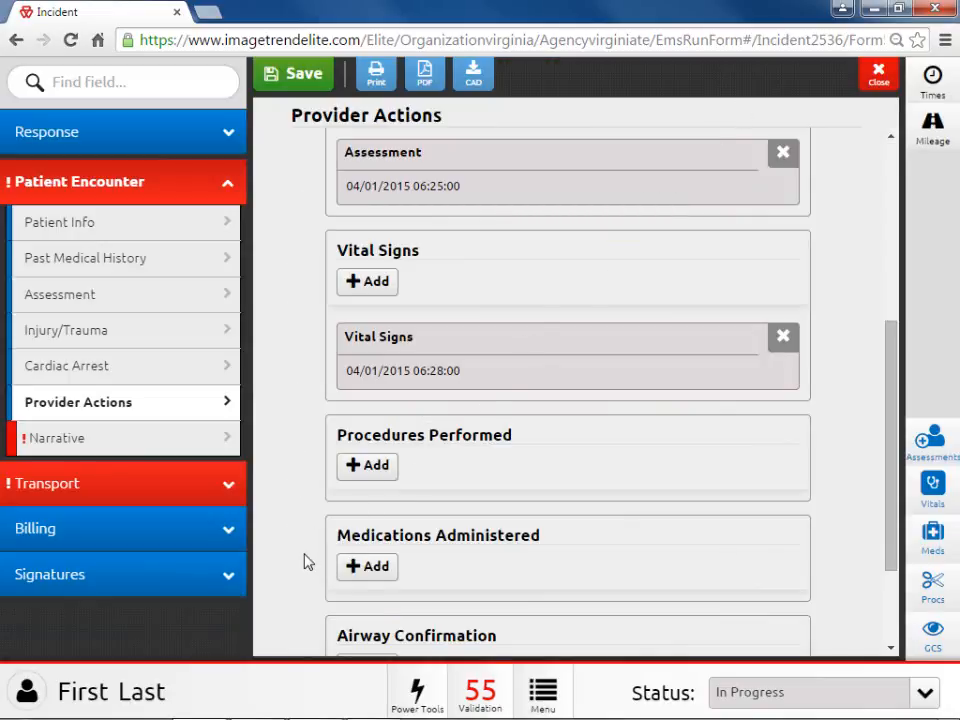
scroll(308, 562, down, 3)
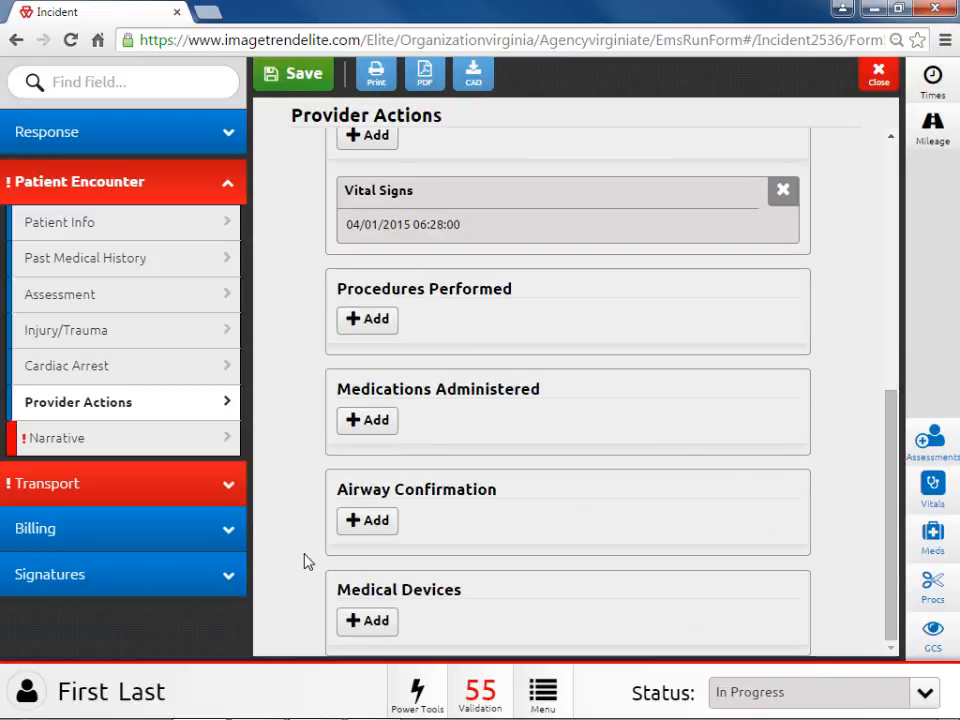
click(355, 523)
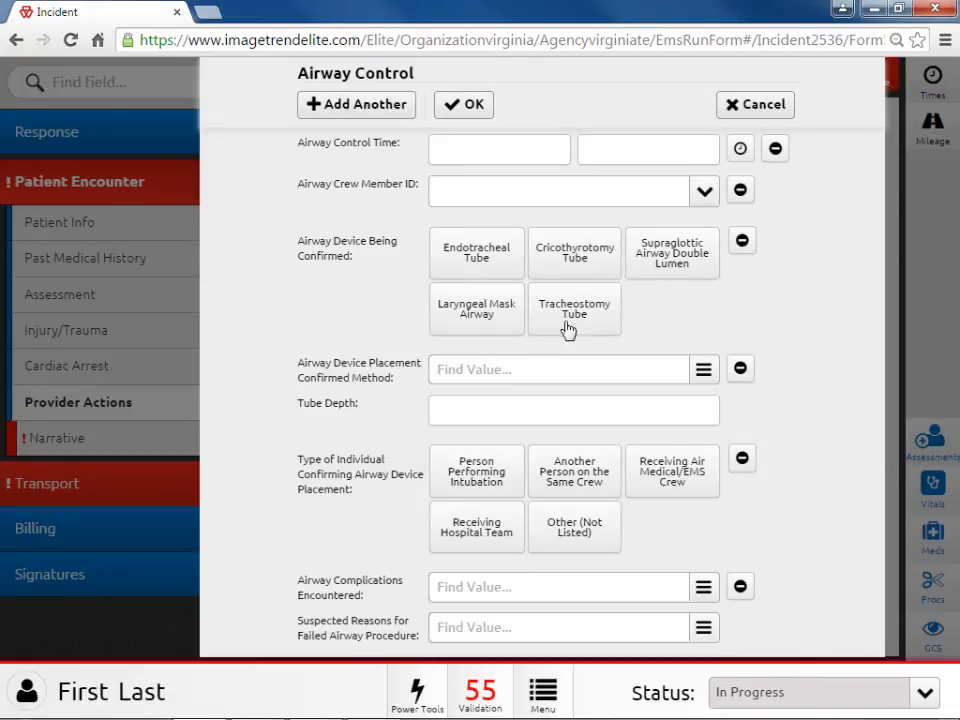
click(753, 105)
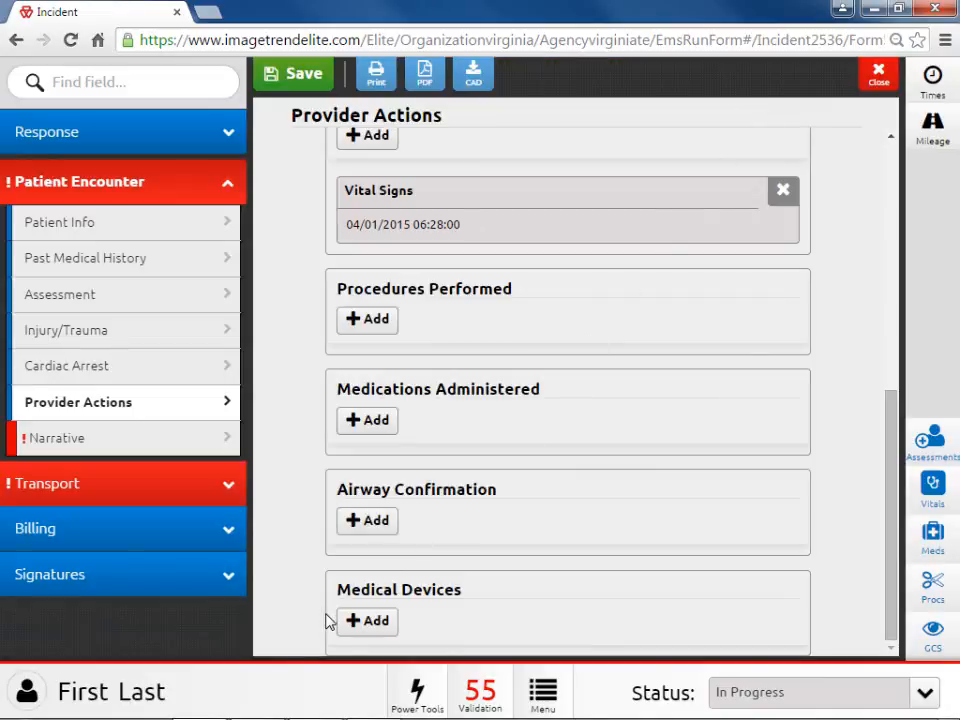
click(355, 628)
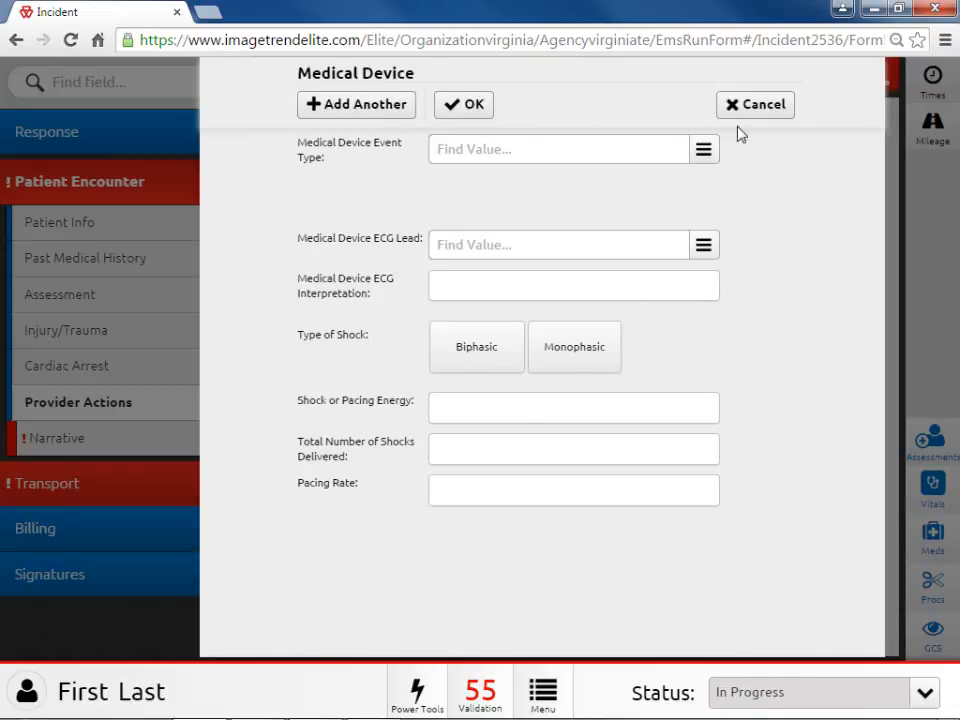
click(758, 103)
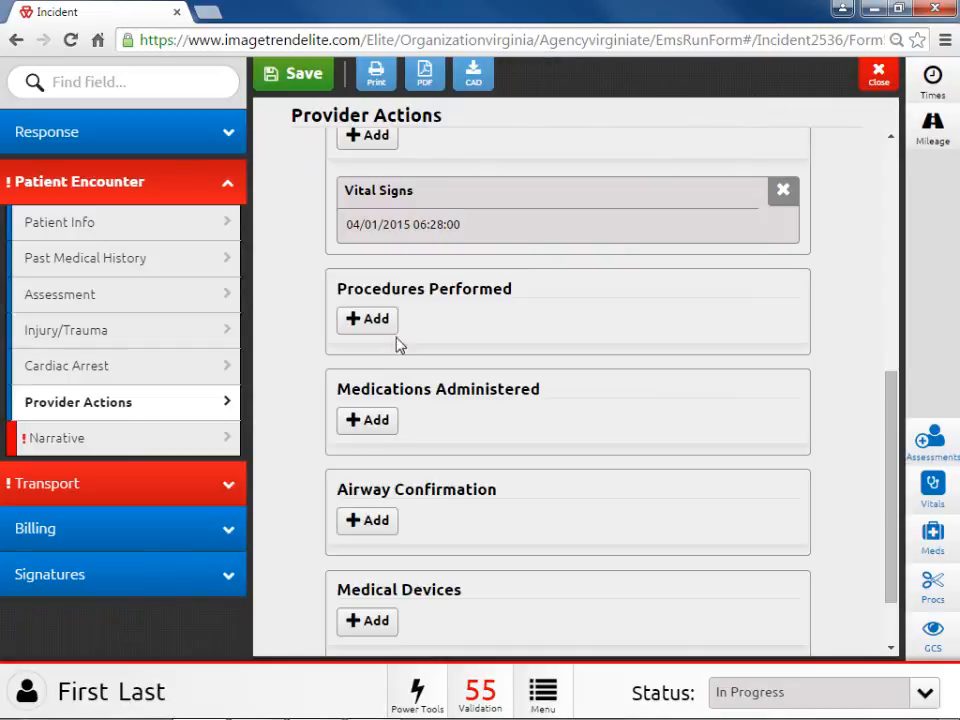
click(197, 440)
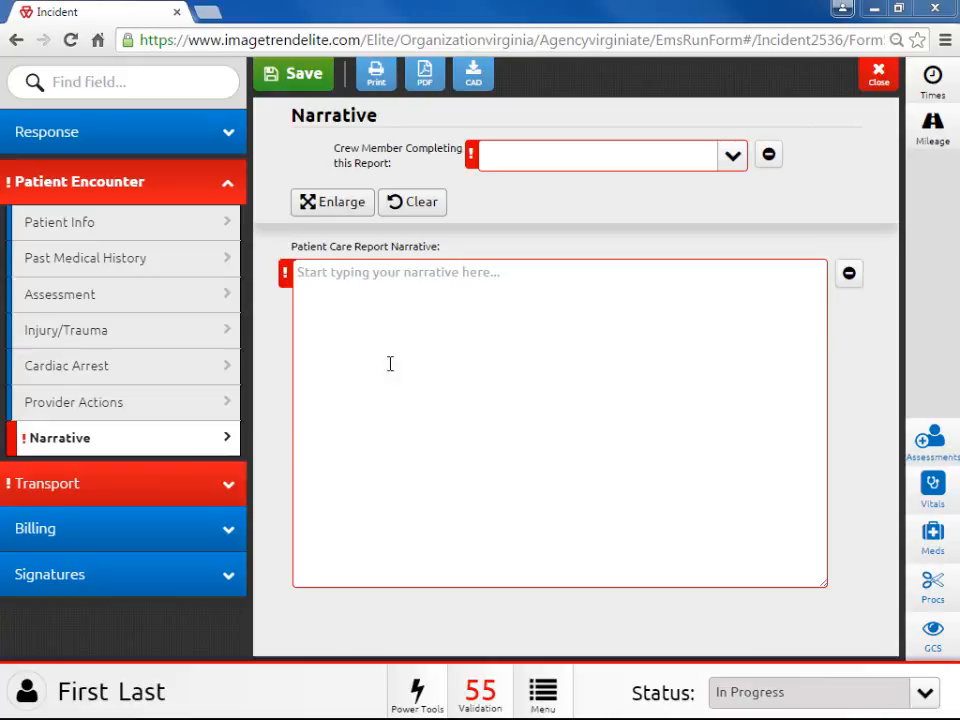
Choose the crew member completing the report and write the narrative 'Test of Narrative', declining to clear it
click(733, 156)
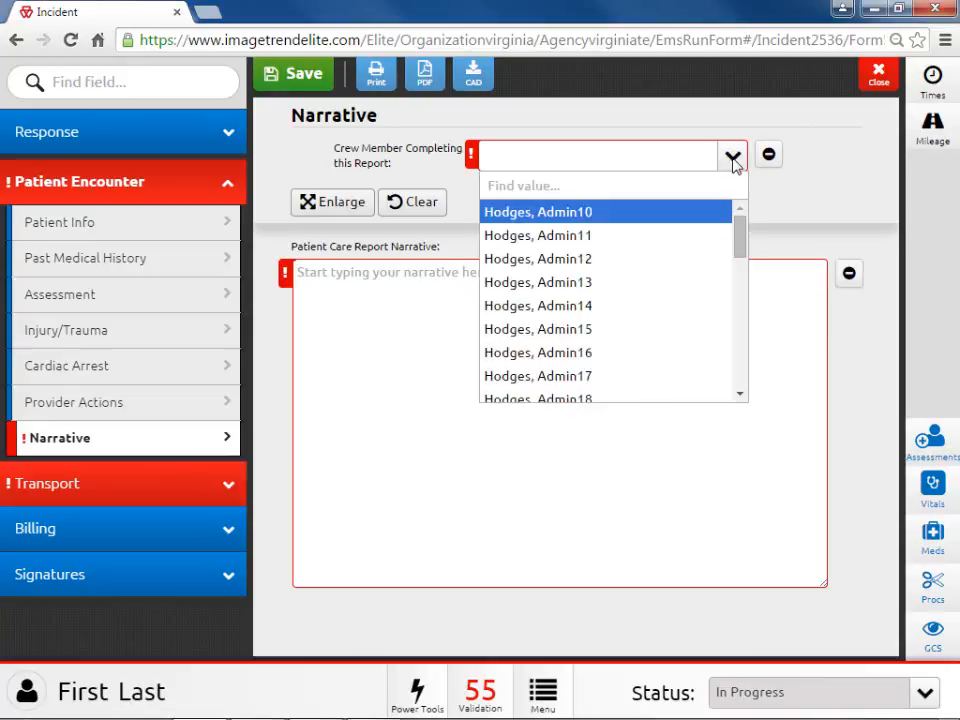
click(617, 236)
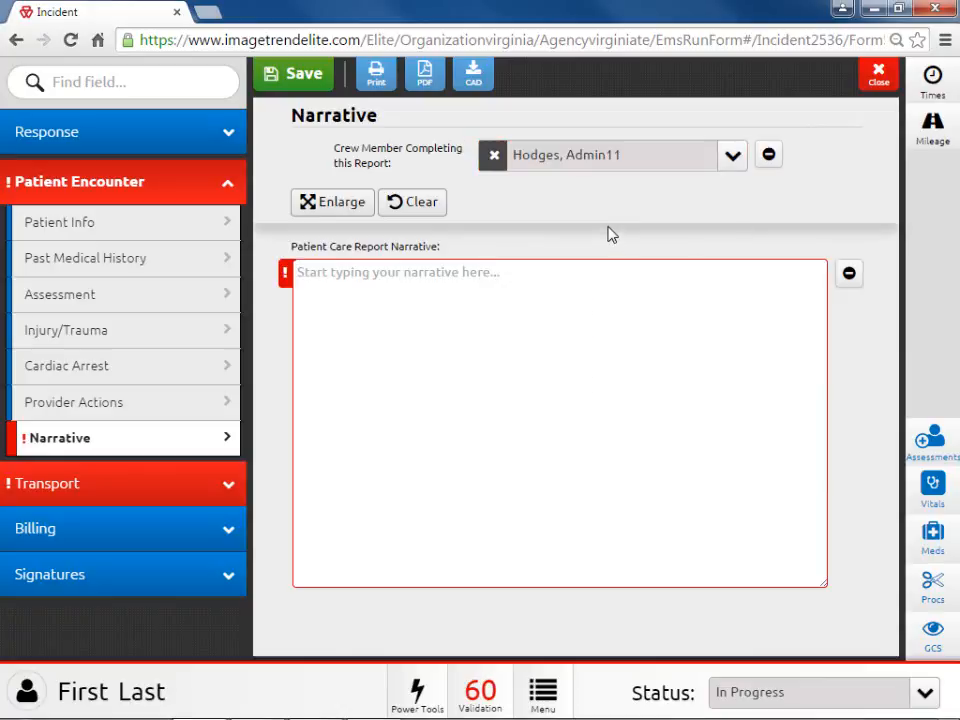
click(341, 204)
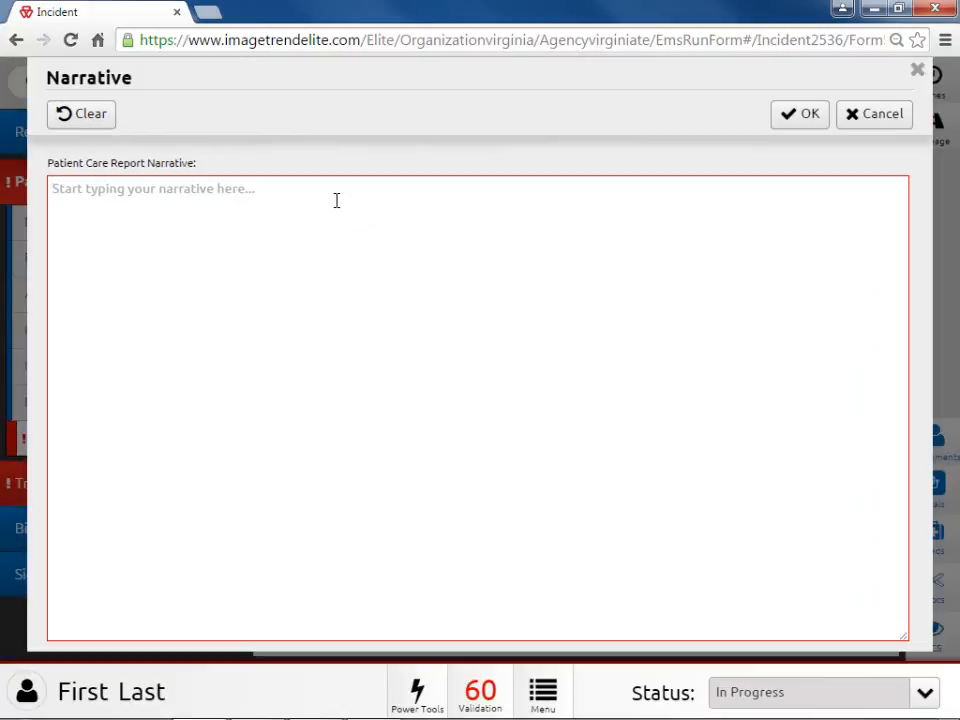
text(te)
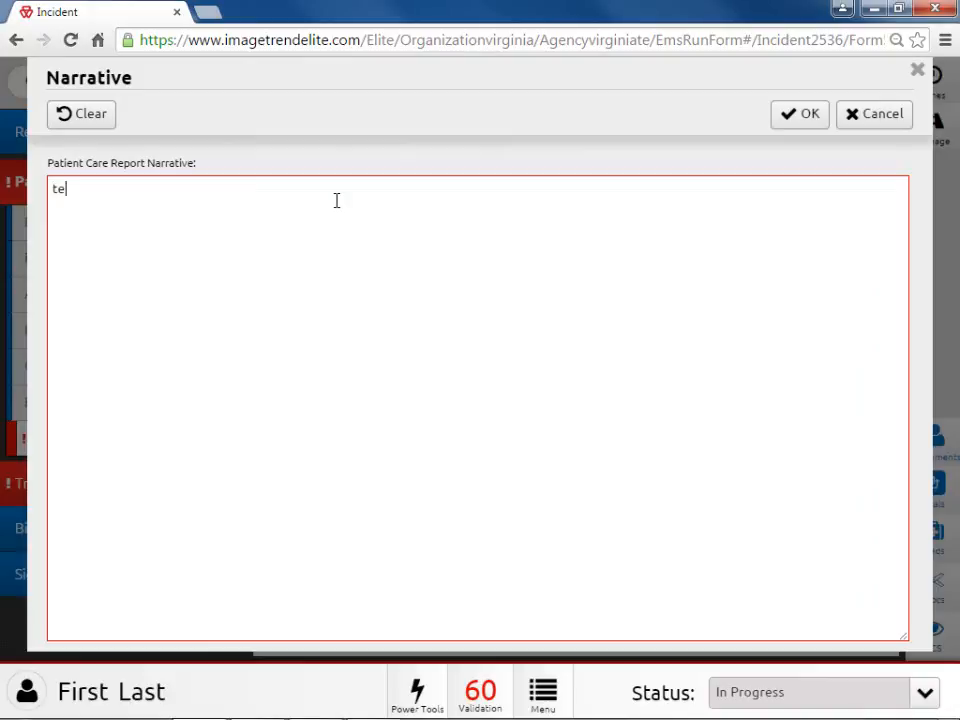
text(sst)
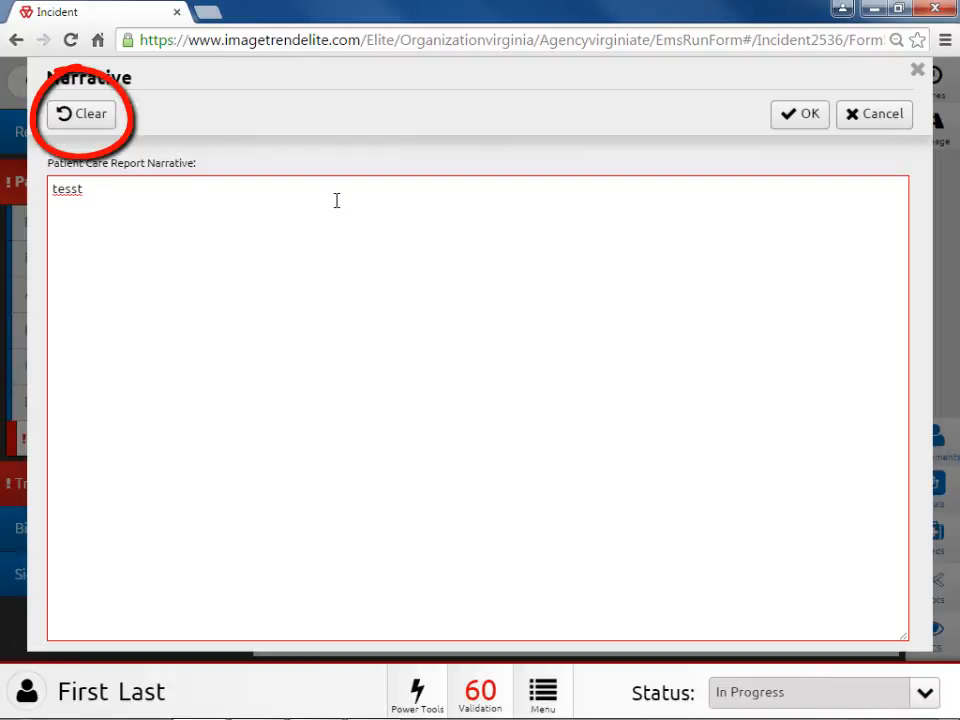
click(104, 118)
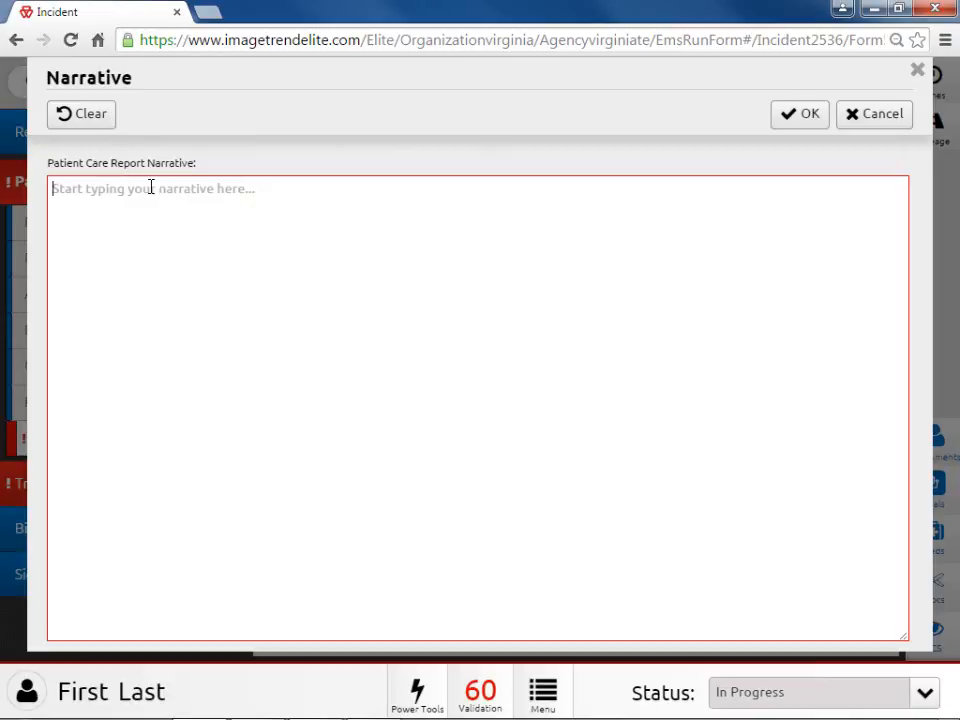
text(Test)
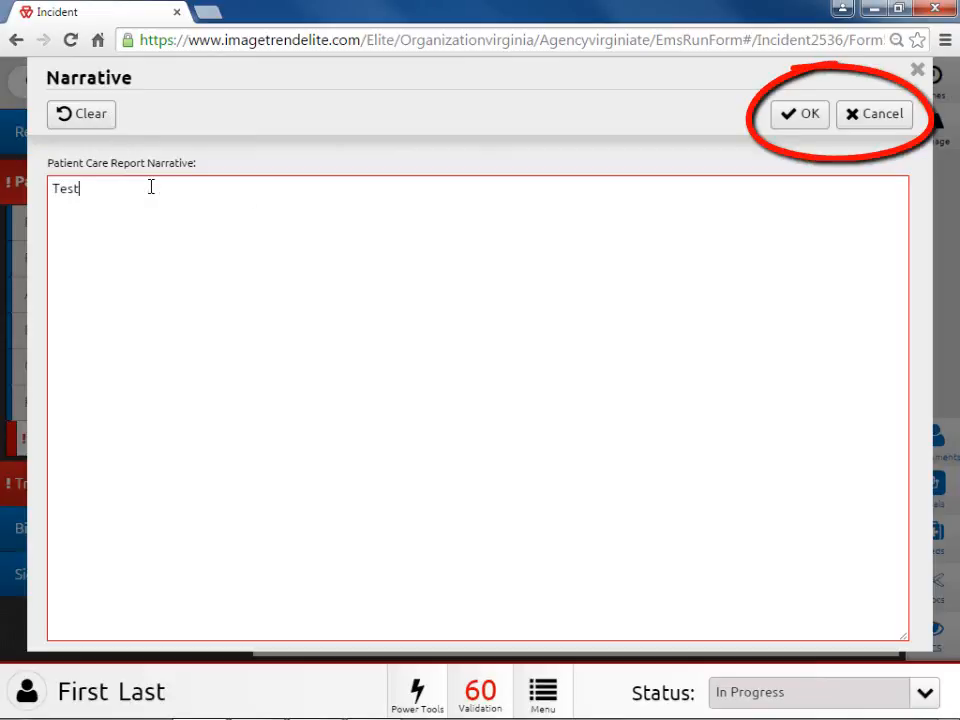
text( of Narrative)
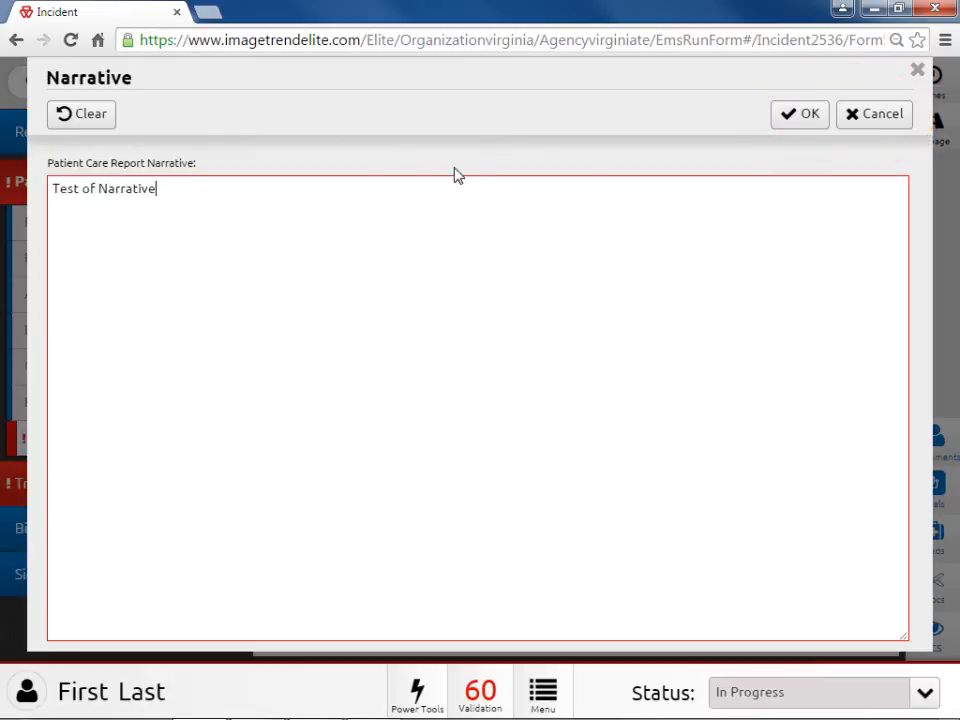
click(800, 115)
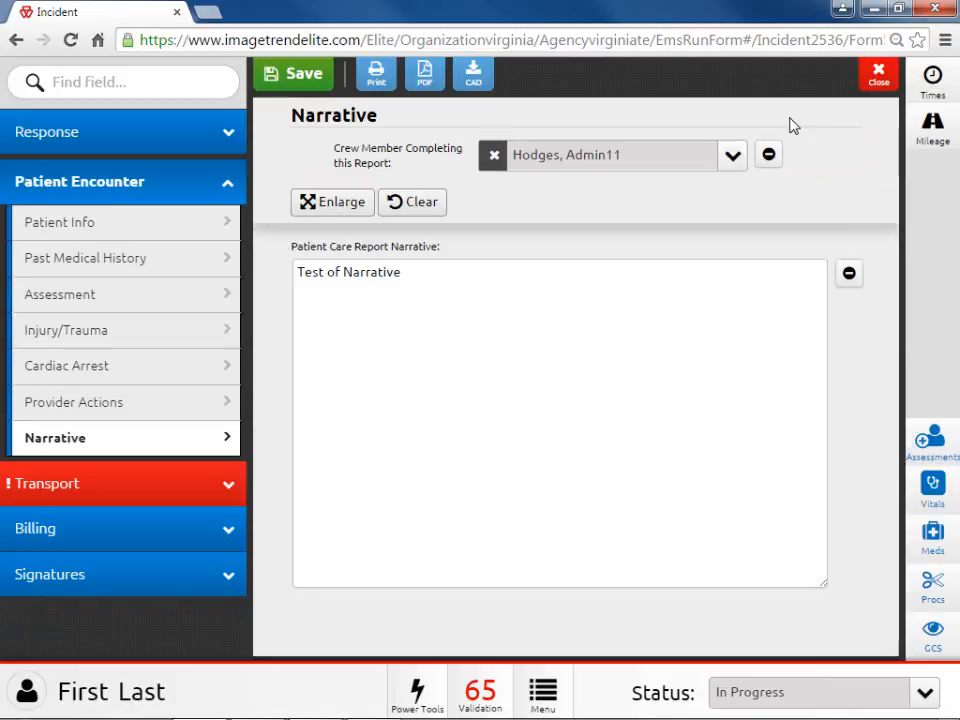
click(426, 213)
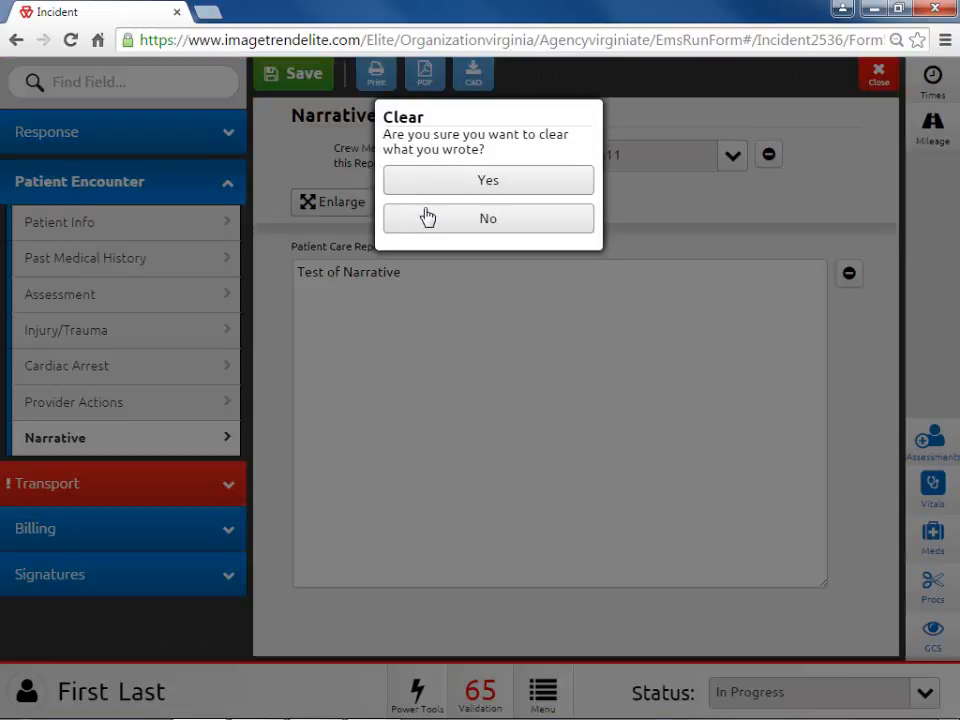
click(429, 219)
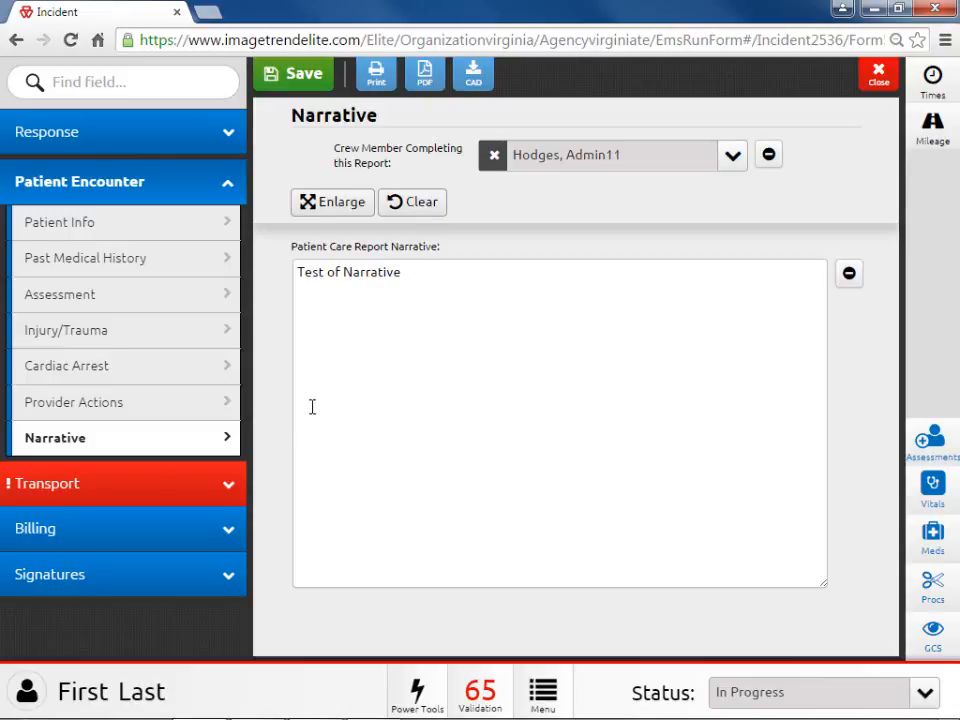
On Transport Info, record 1 patient transported, moved by Stretcher
click(206, 486)
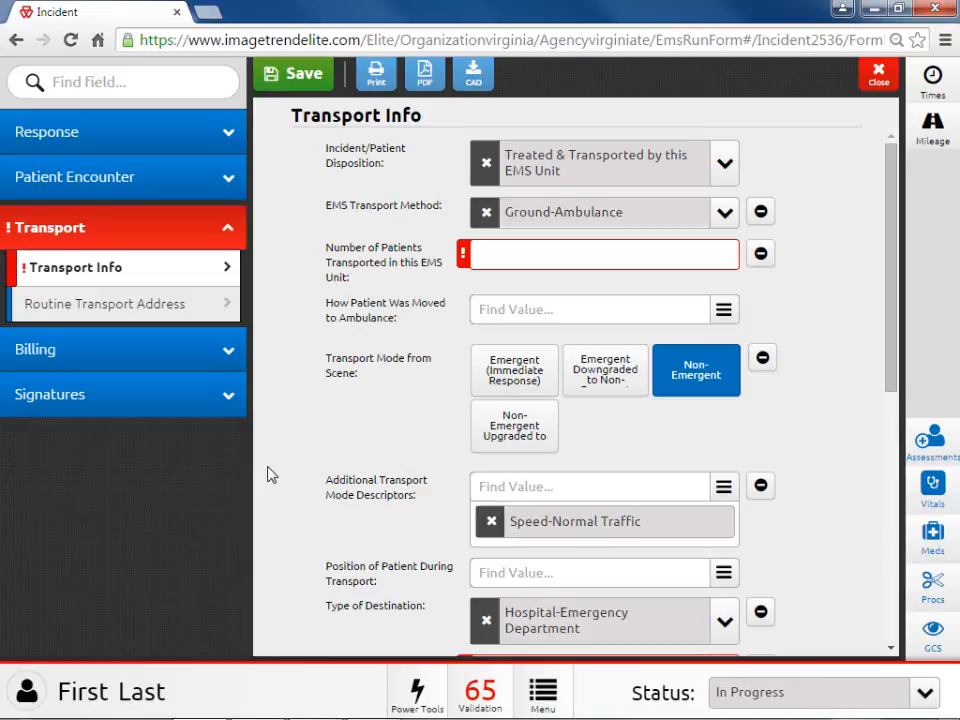
click(497, 253)
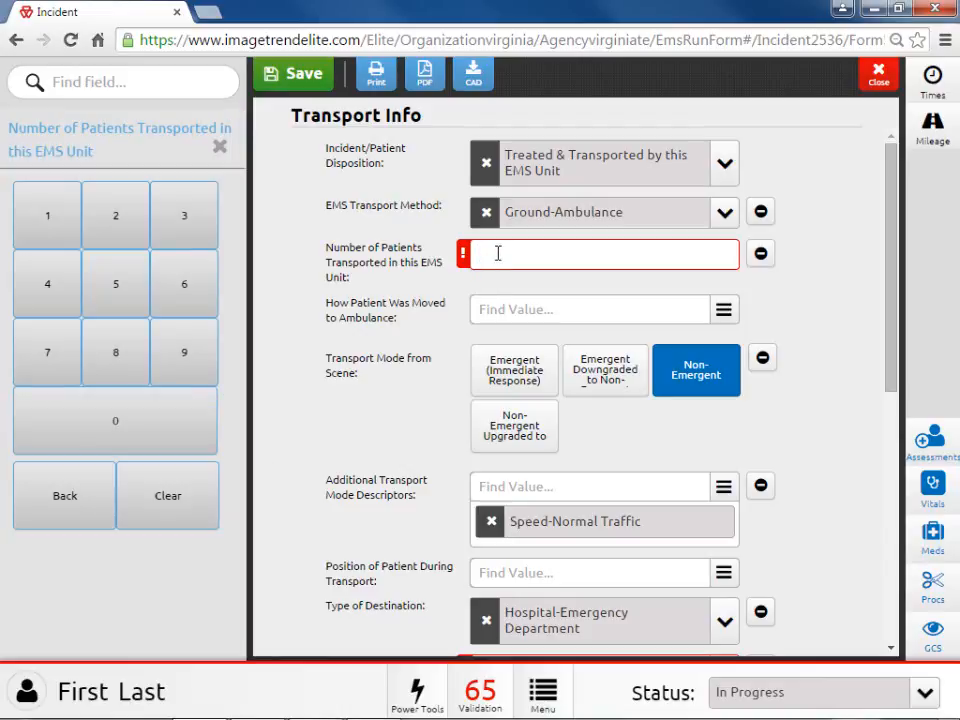
text(1)
click(461, 284)
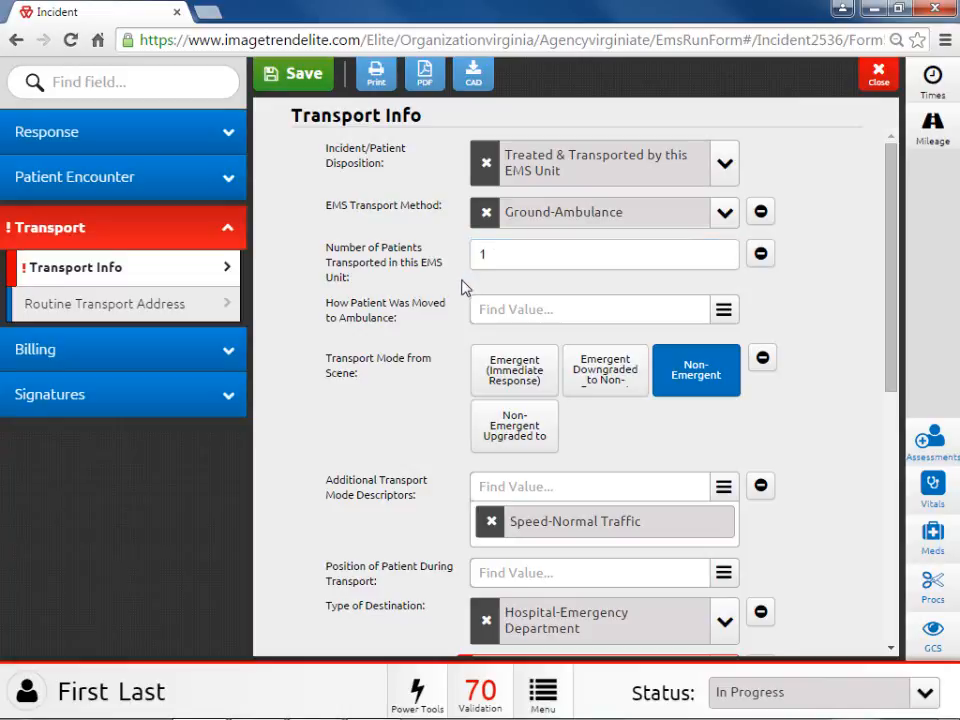
click(523, 309)
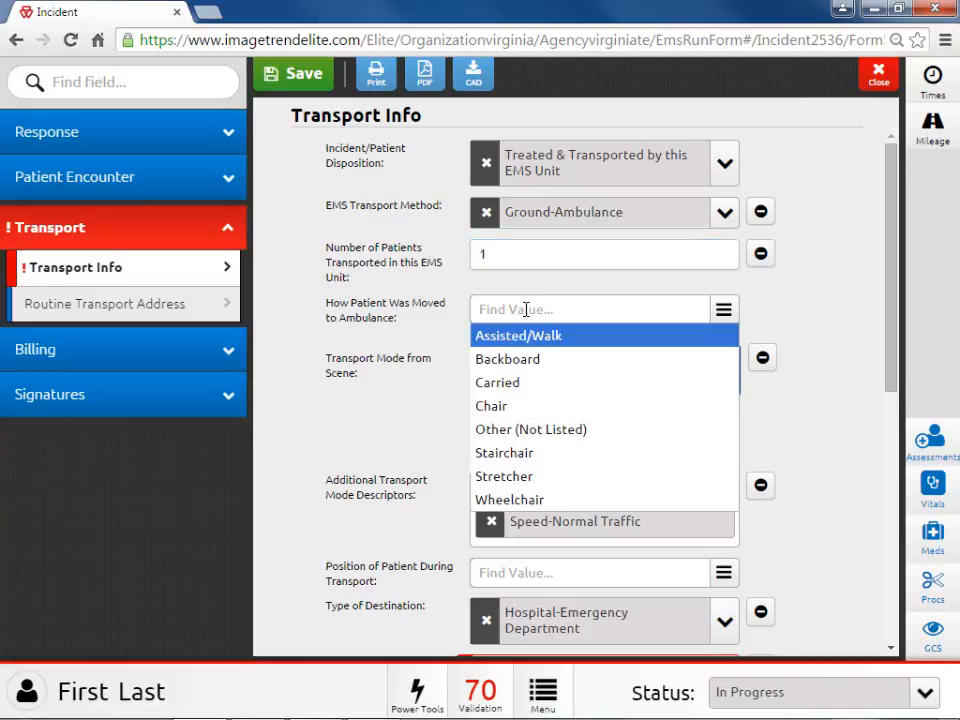
click(531, 478)
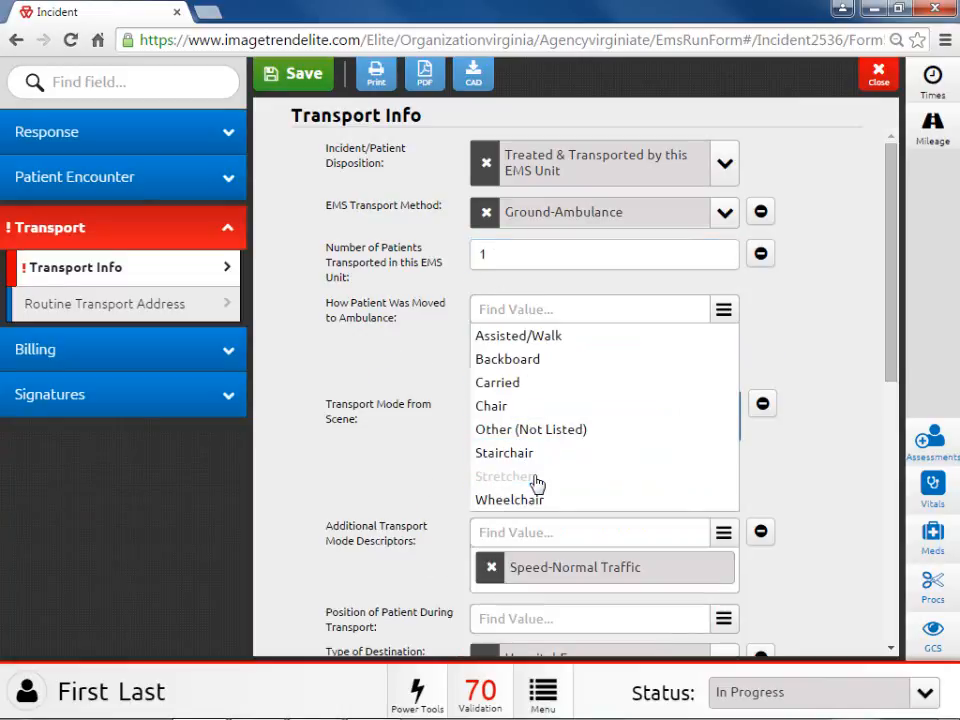
click(451, 314)
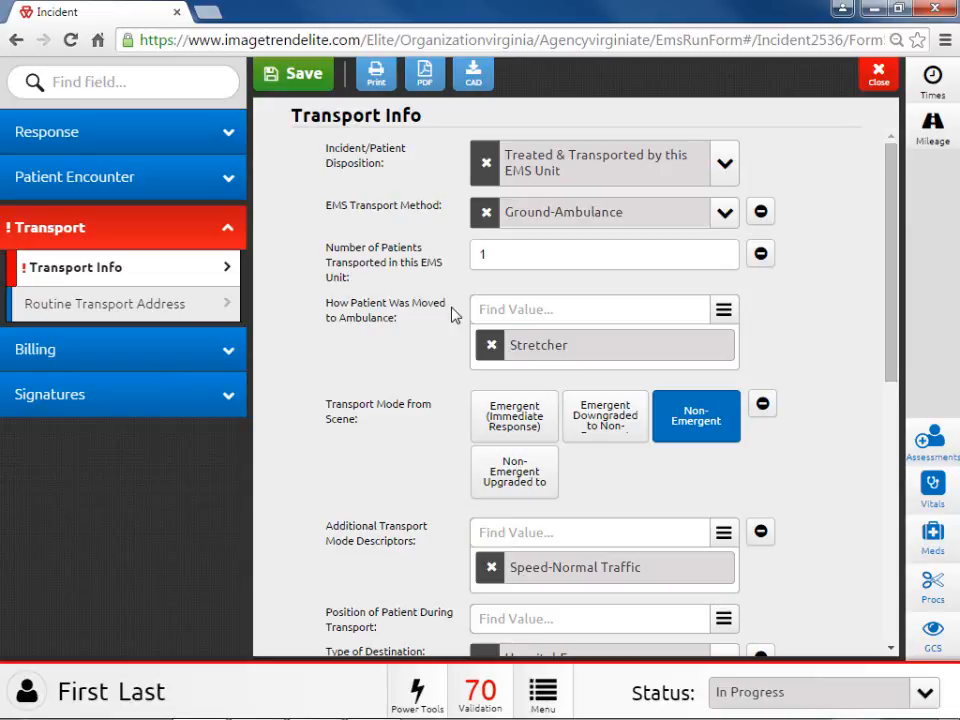
Set the patient's position during transport to Supine
scroll(451, 314, down, 1)
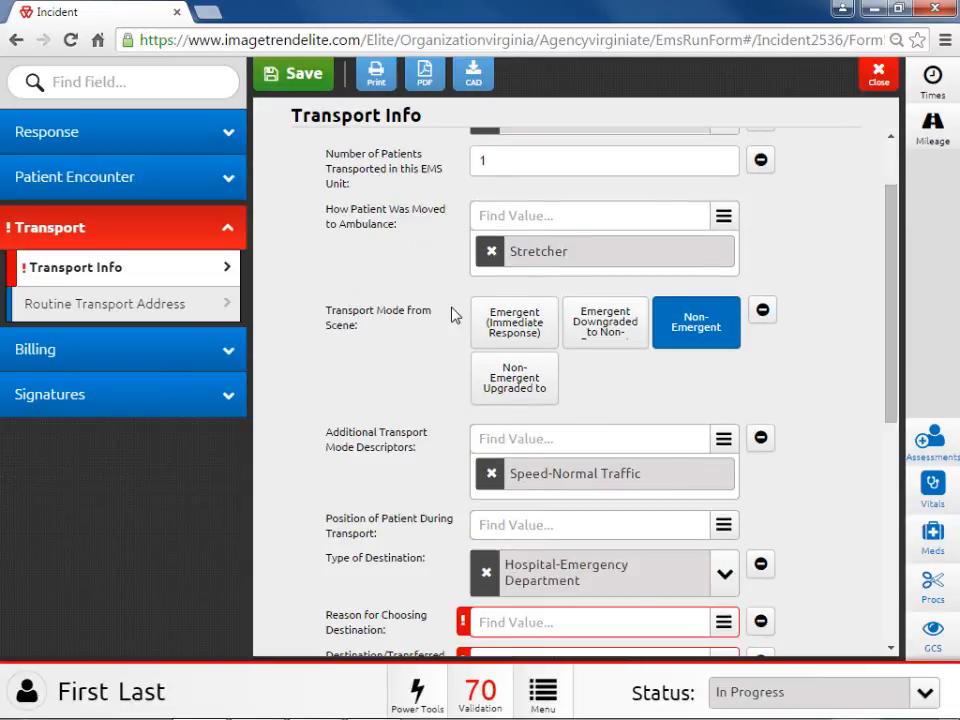
scroll(451, 314, down, 1)
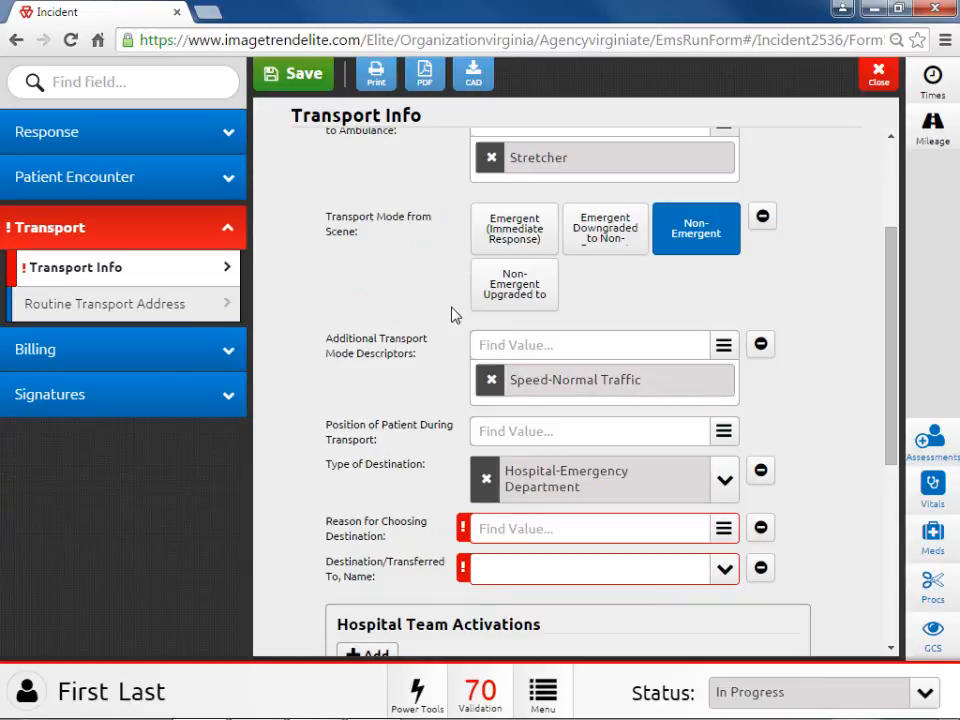
click(521, 430)
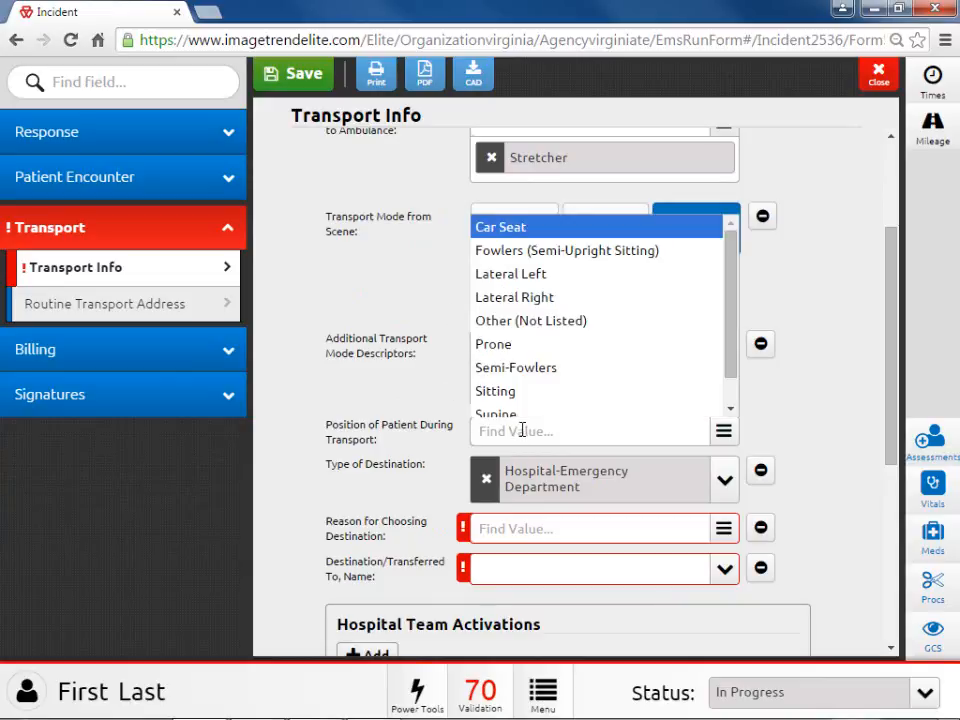
click(514, 416)
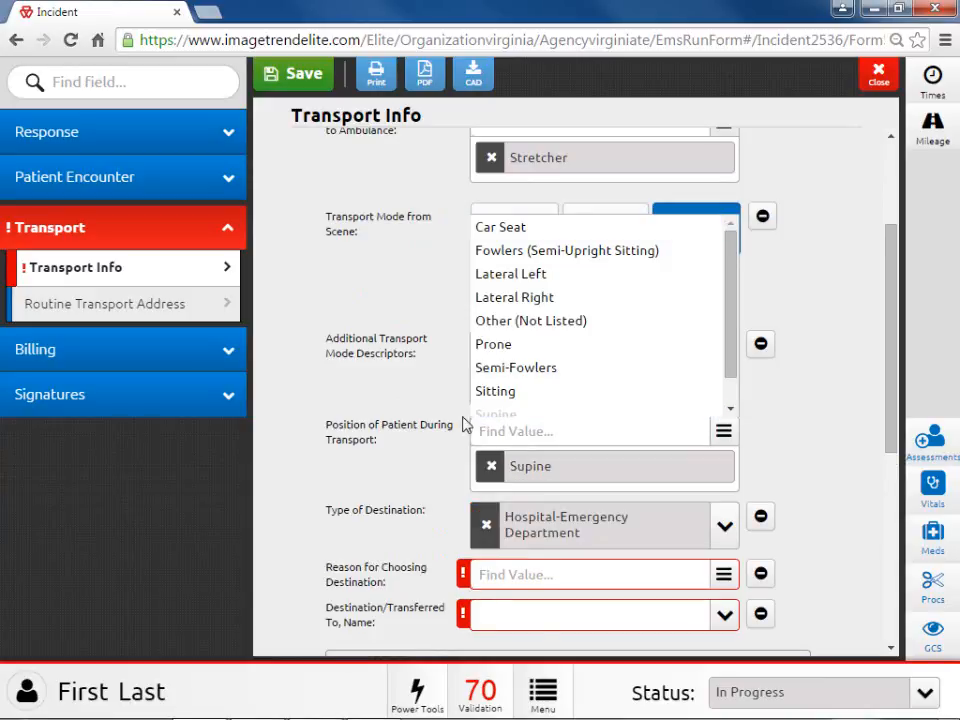
click(465, 421)
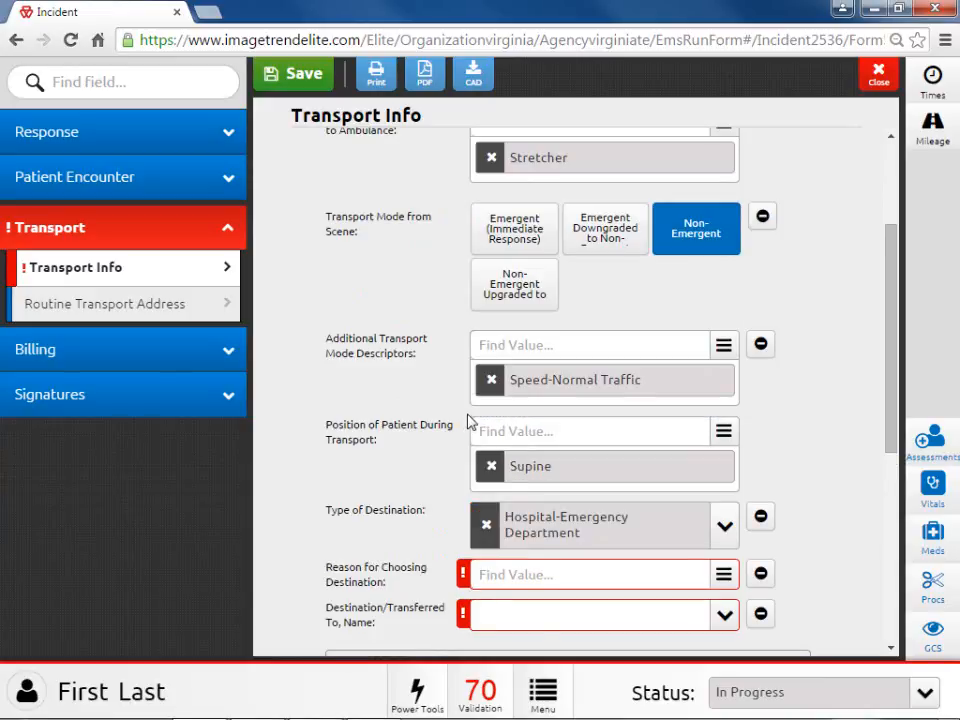
scroll(461, 428, down, 2)
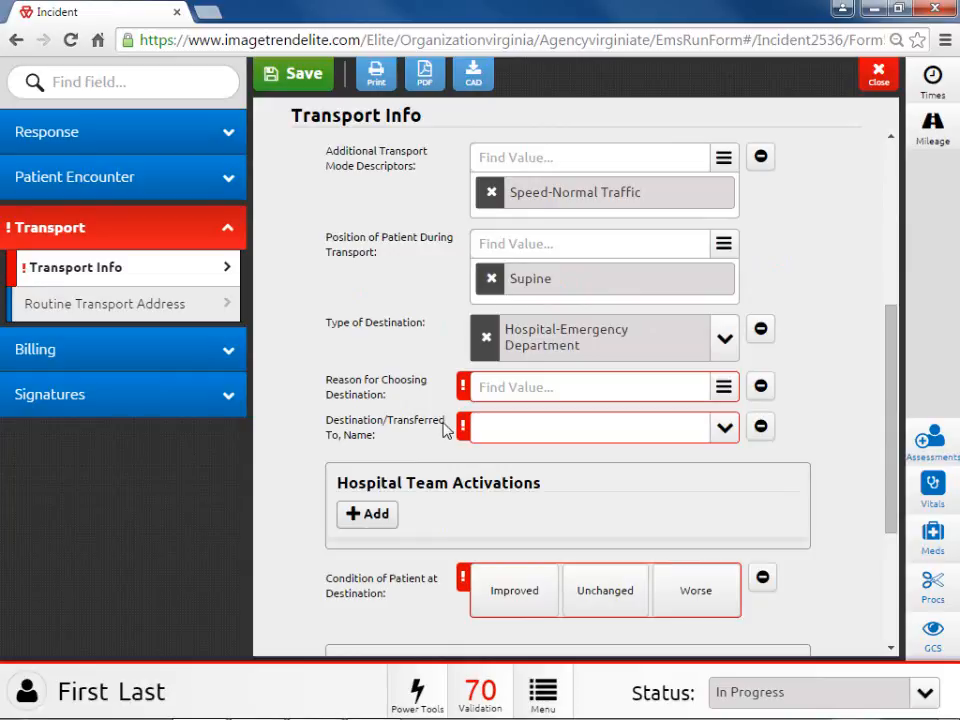
Set the destination reason to Closest Facility and destination to Henrico Doctor's Hospital - Parham
click(516, 387)
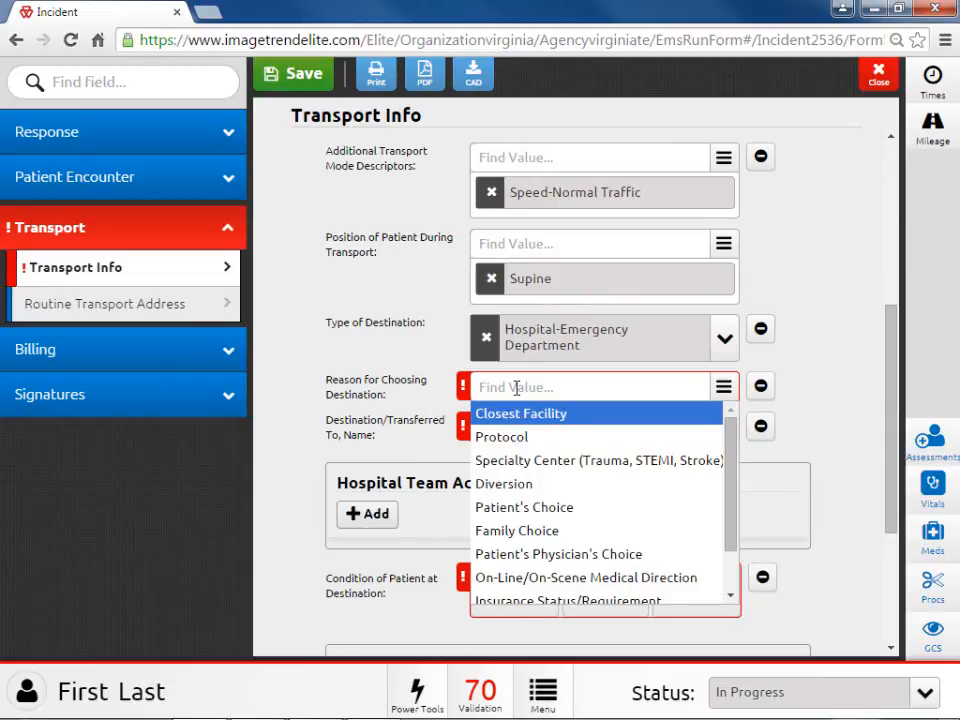
click(514, 416)
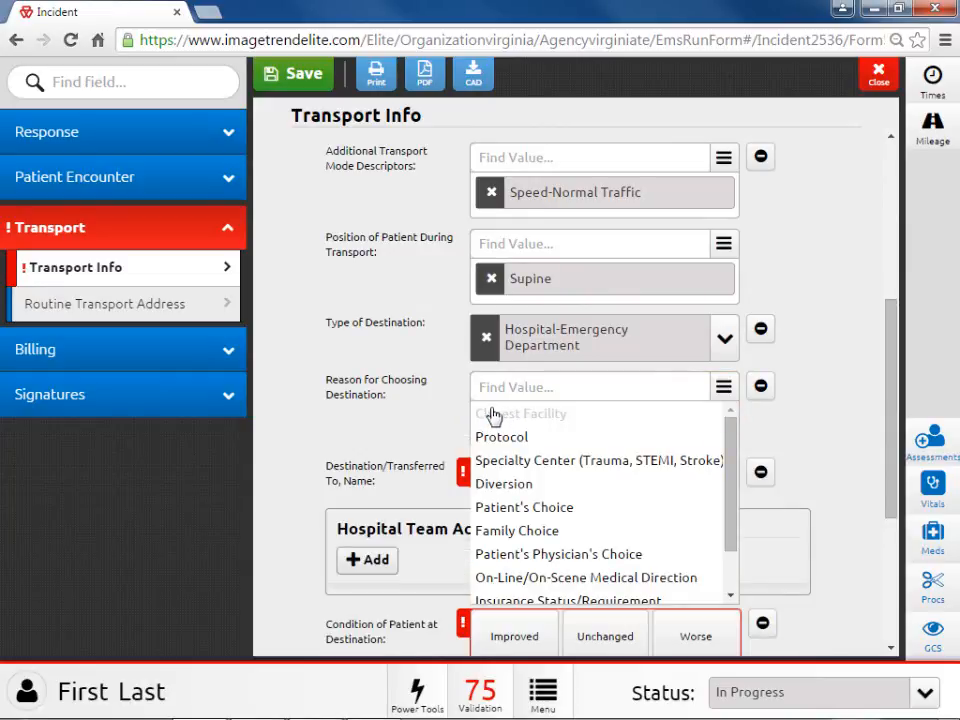
click(449, 413)
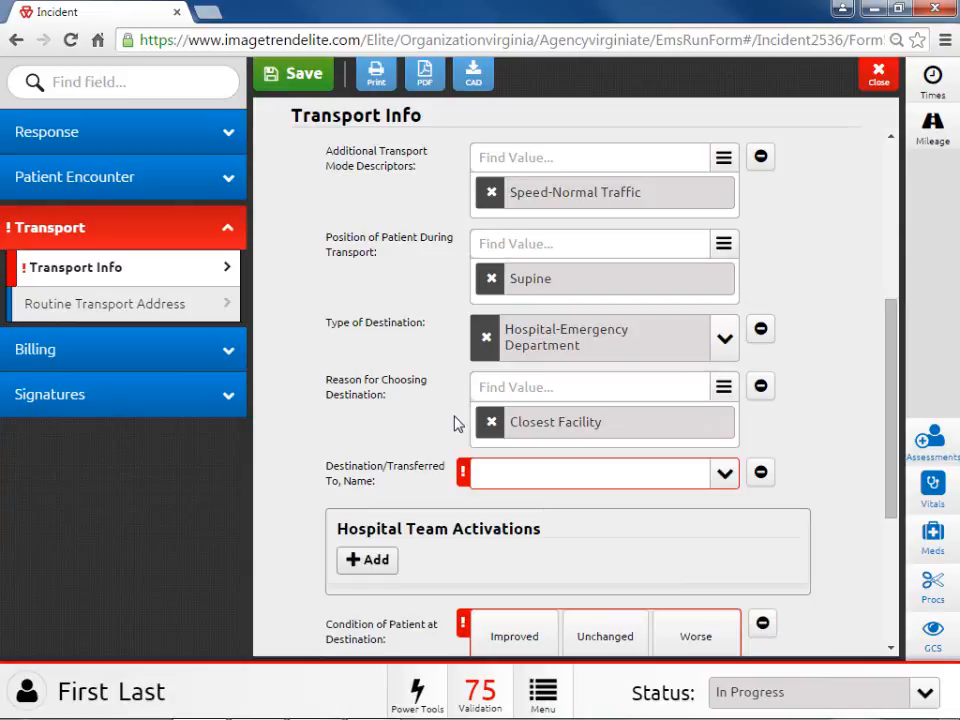
click(490, 478)
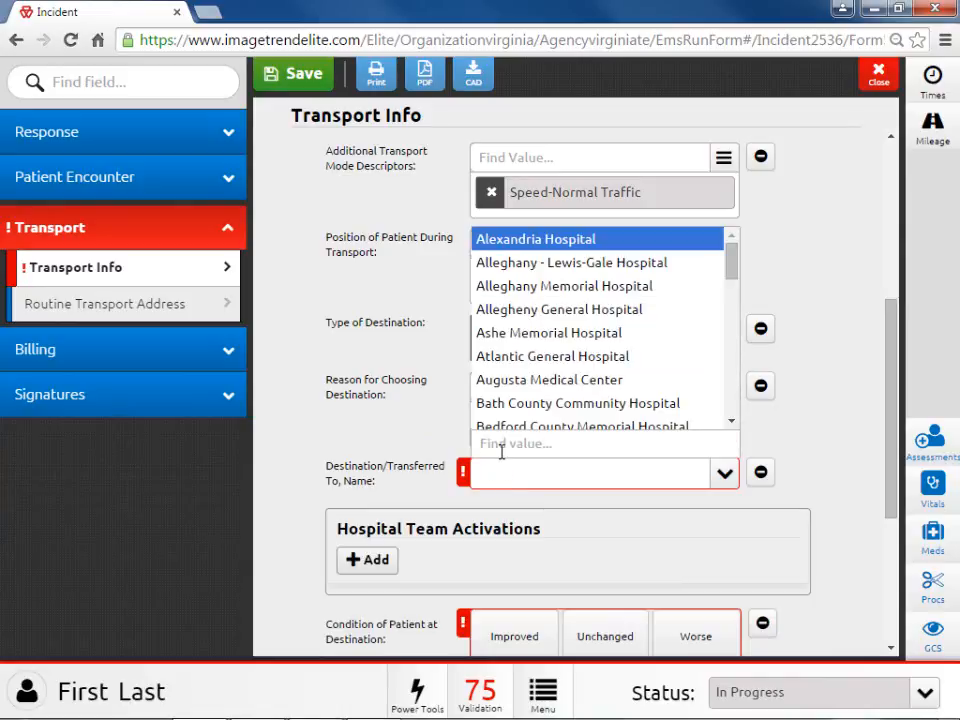
click(500, 445)
text(h)
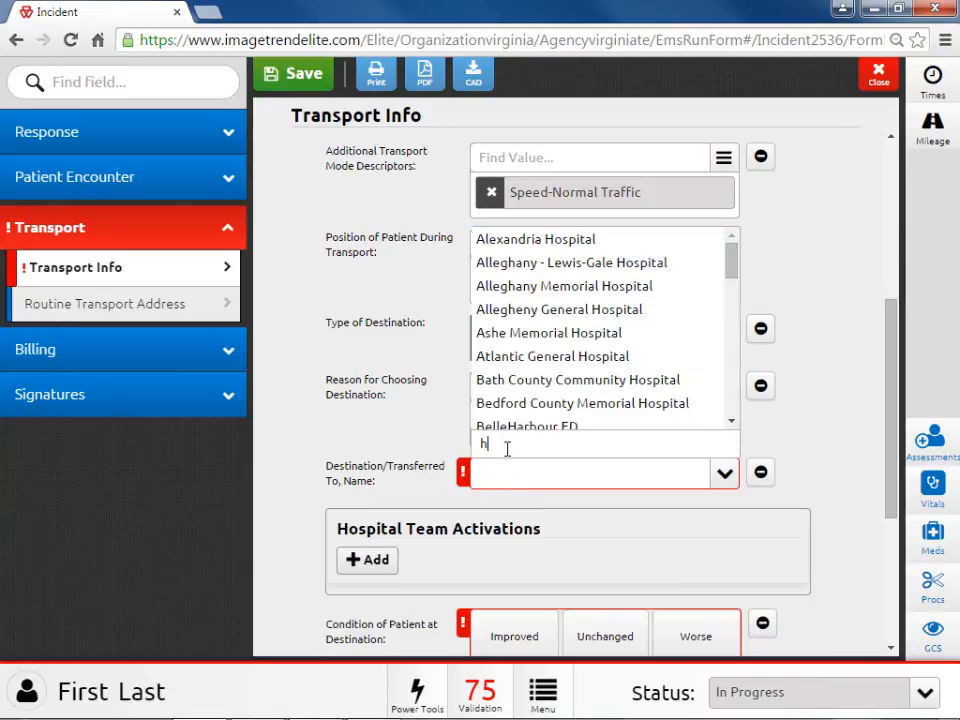
text(en)
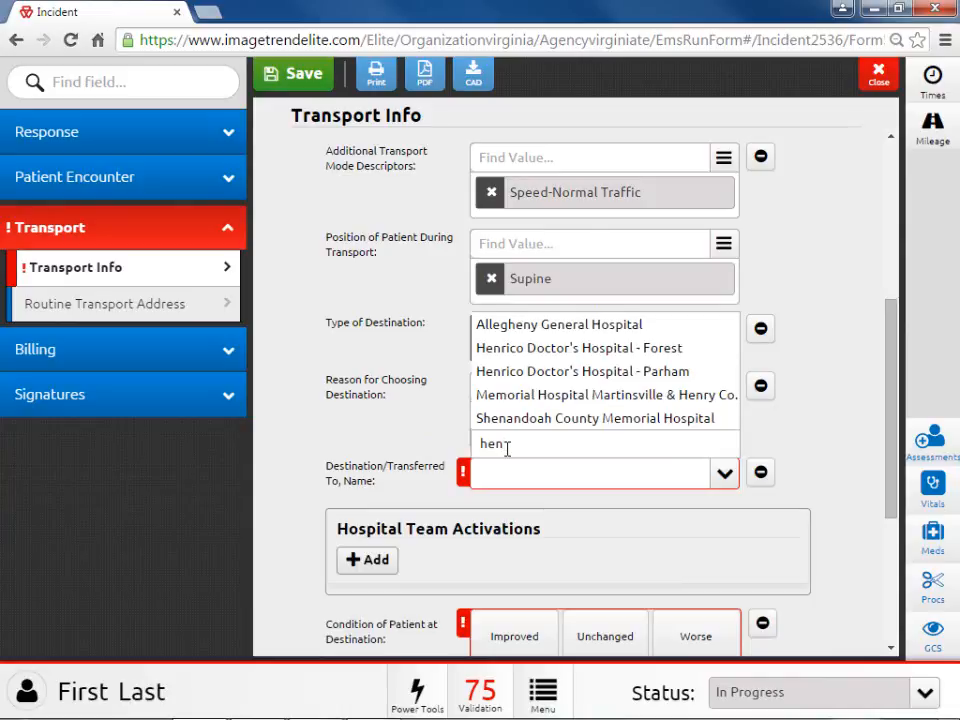
key(Down)
key(Down)
key(Down)
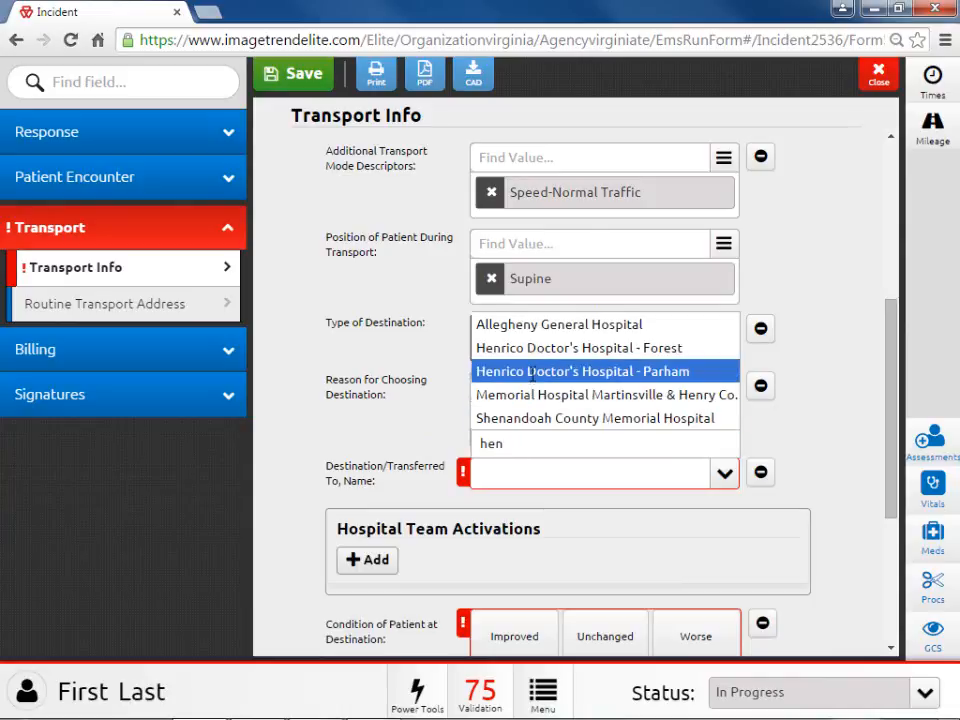
key(Return)
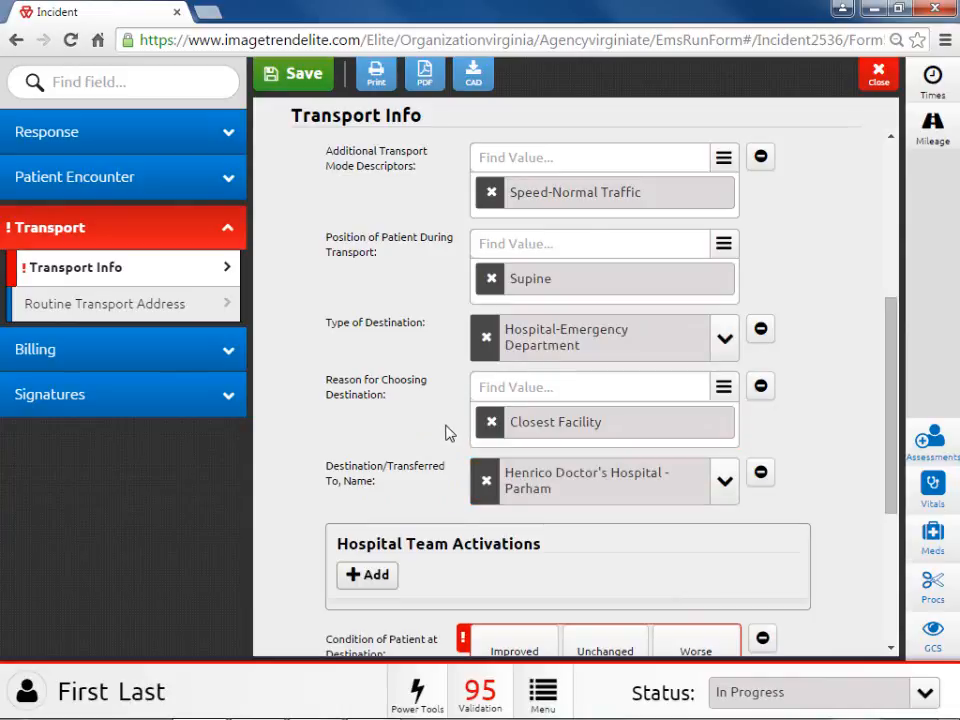
Add a hospital team activation entry, then delete it without choosing an alert
scroll(446, 433, down, 1)
scroll(450, 428, down, 1)
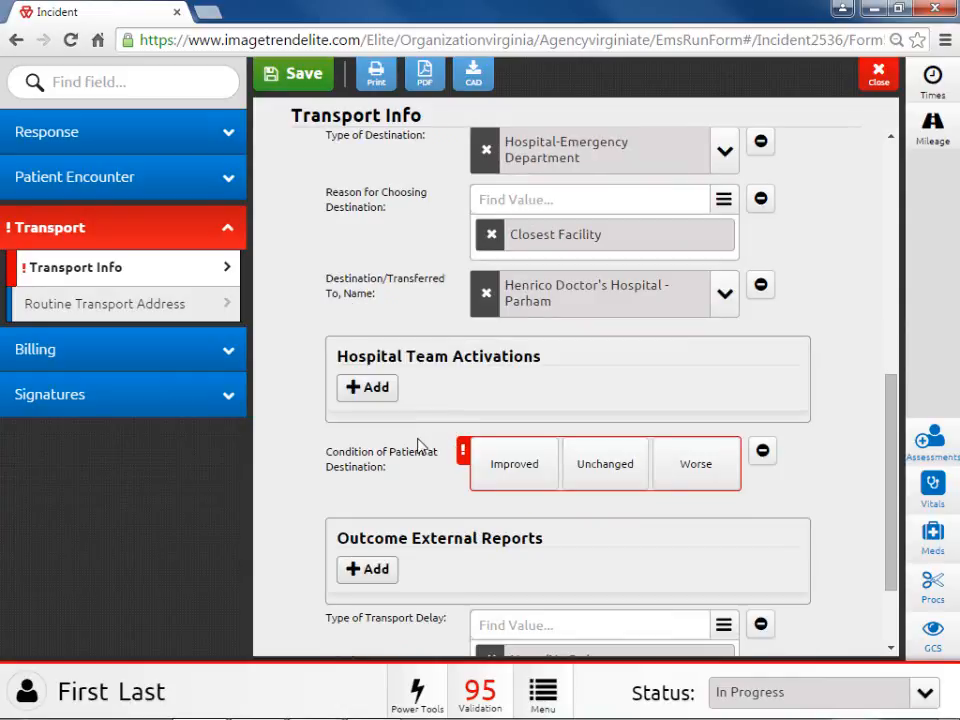
click(369, 388)
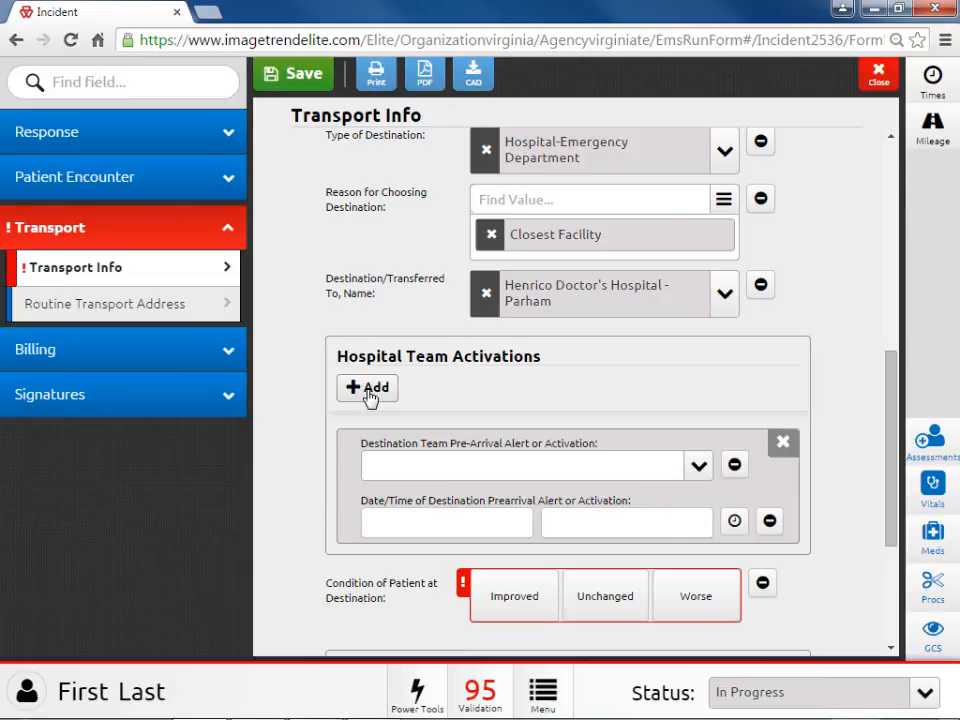
click(698, 466)
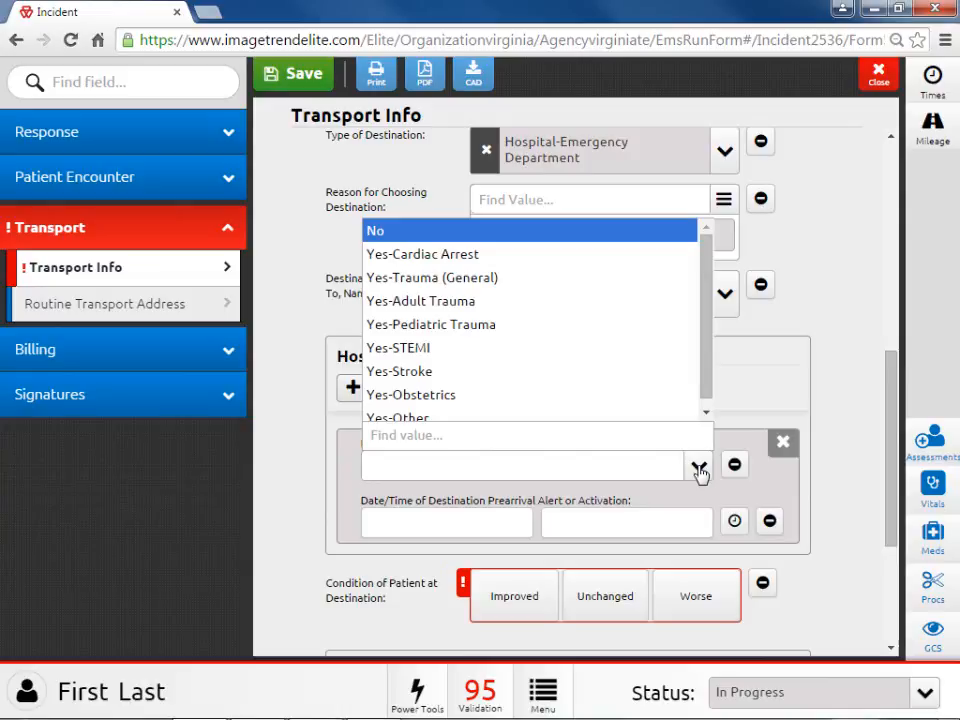
click(698, 468)
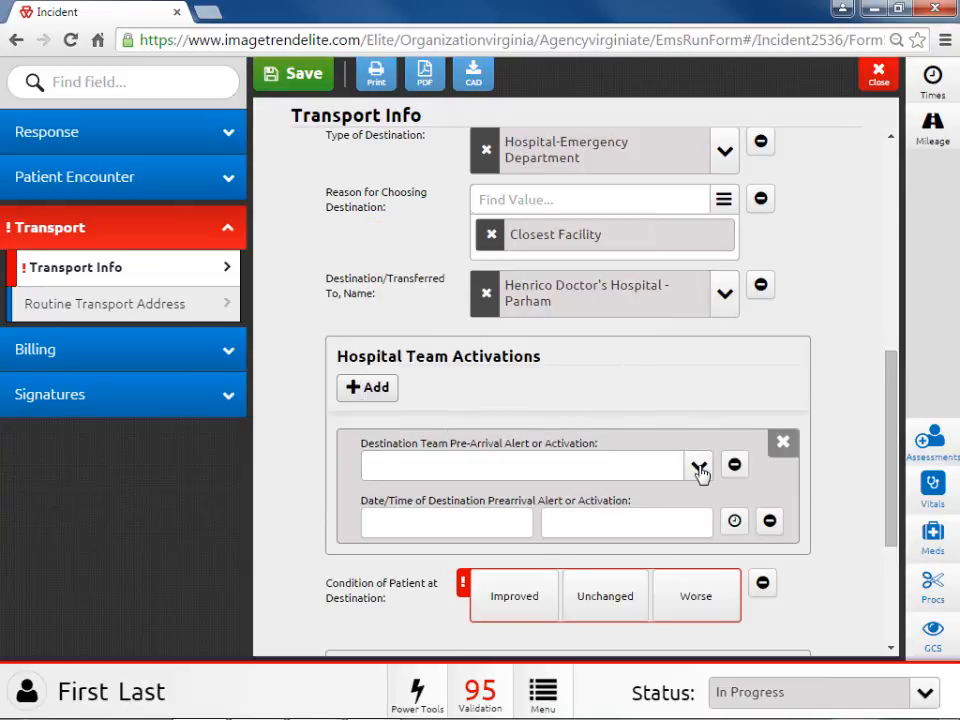
click(782, 444)
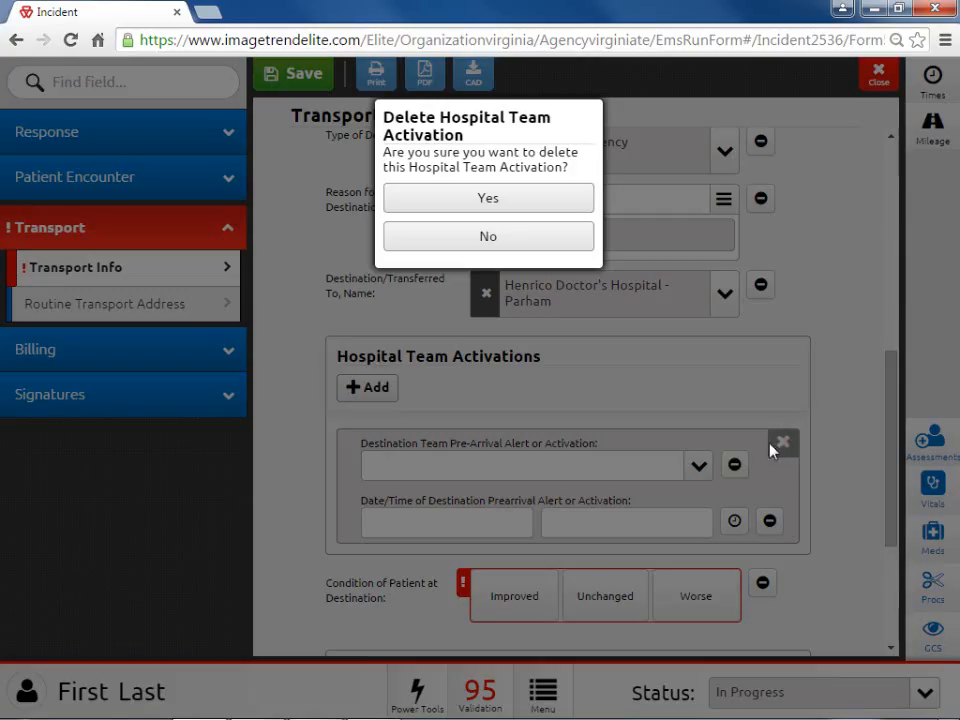
click(540, 207)
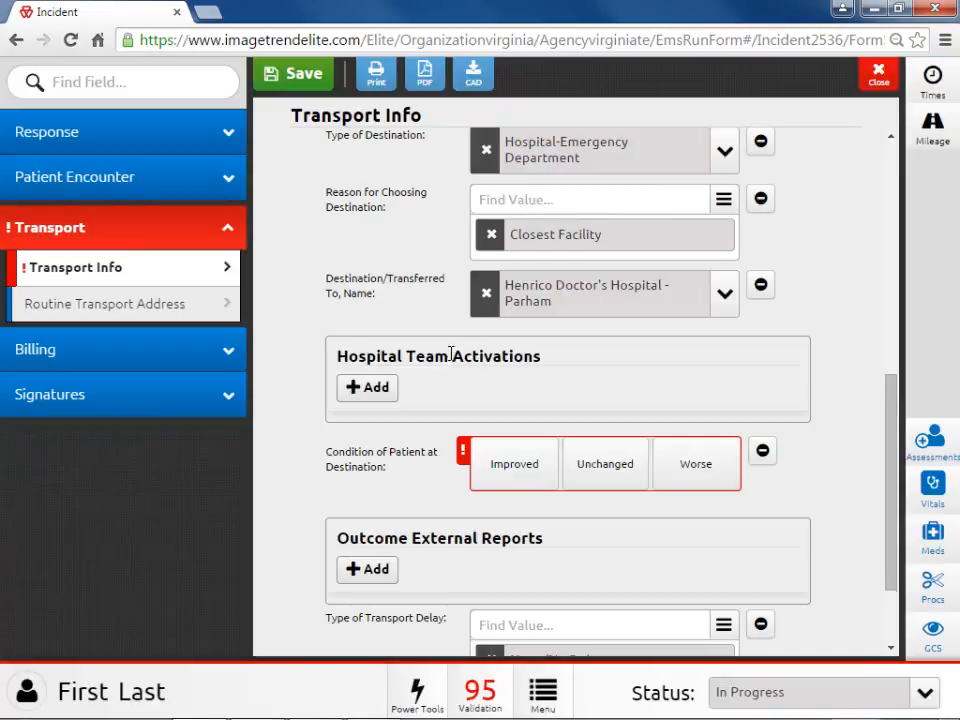
Mark the patient's condition at destination as Unchanged and go to Routine Transport Address
click(607, 485)
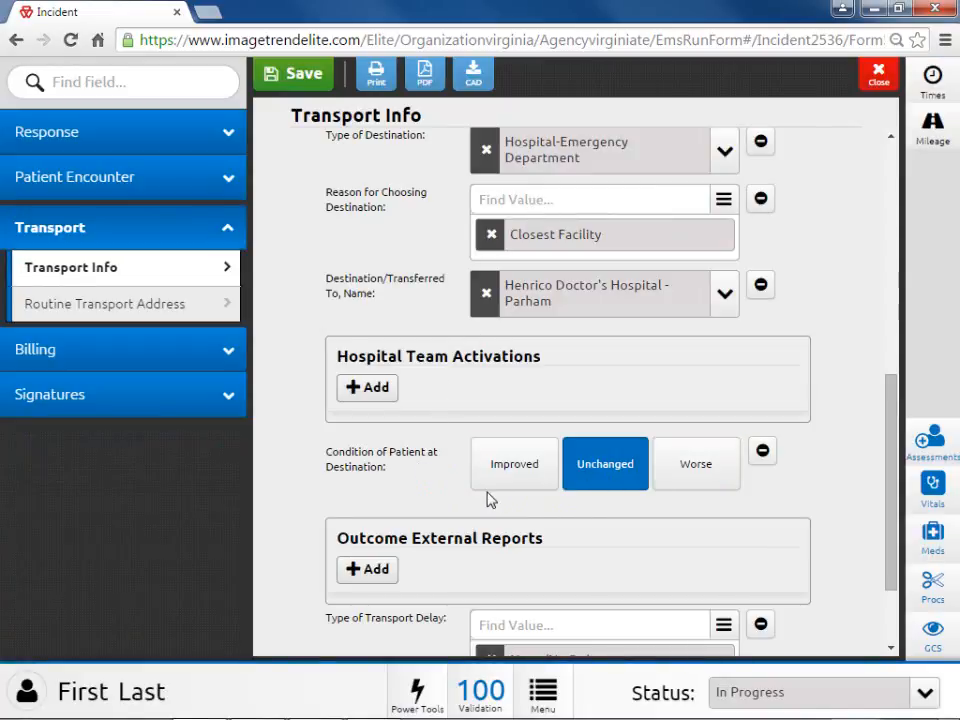
scroll(454, 499, down, 2)
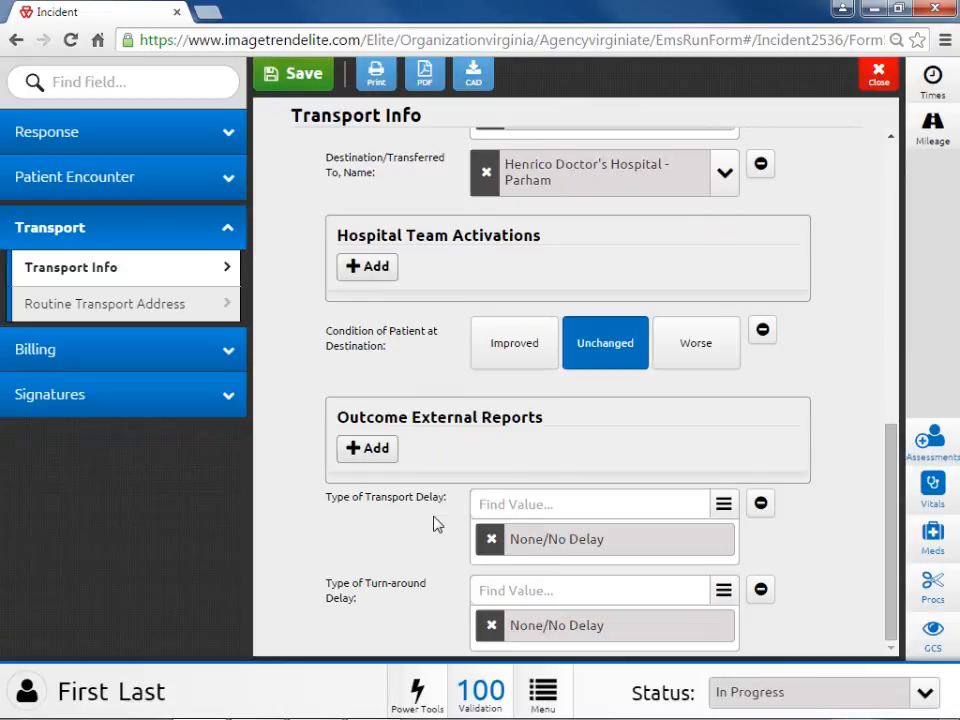
click(207, 305)
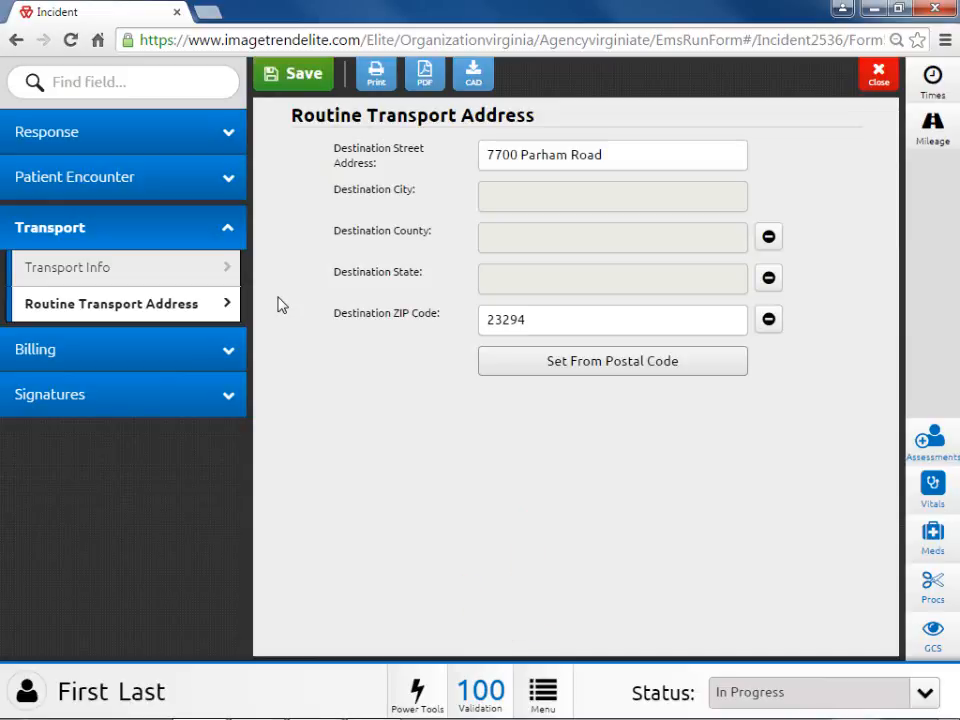
Leave the reviewed Routine Transport Address page and open Billing Info
click(197, 355)
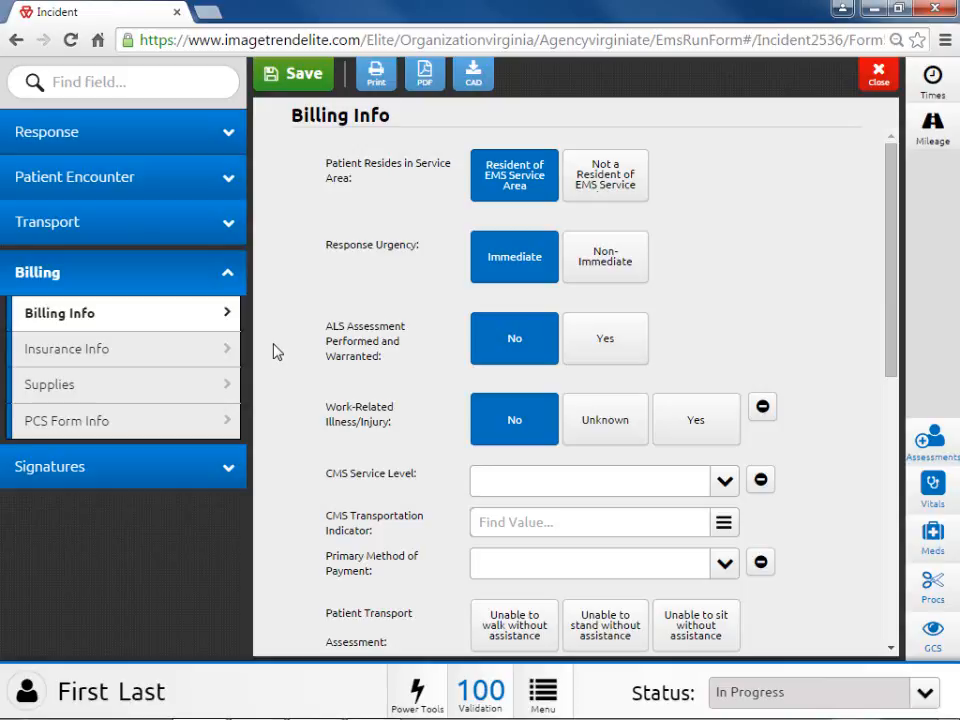
scroll(277, 351, down, 2)
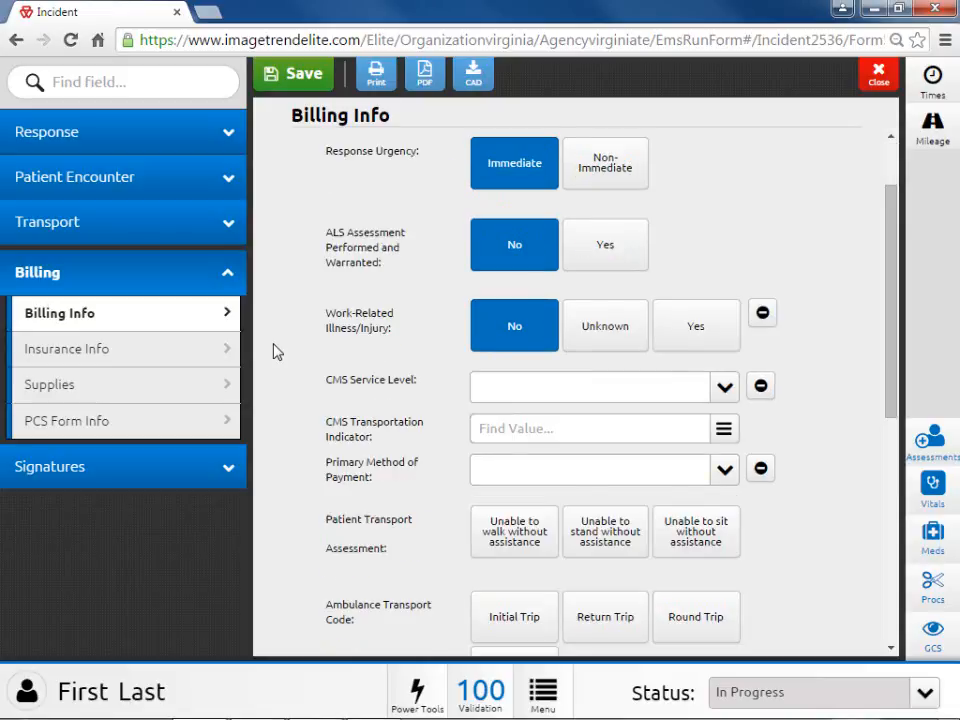
scroll(277, 352, down, 1)
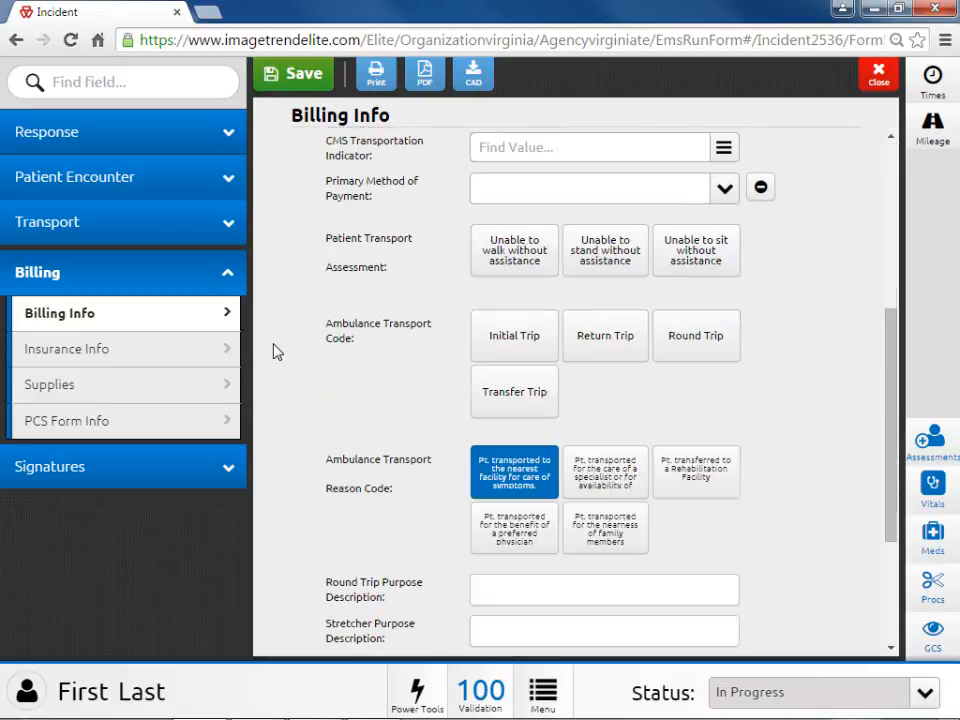
scroll(277, 352, down, 2)
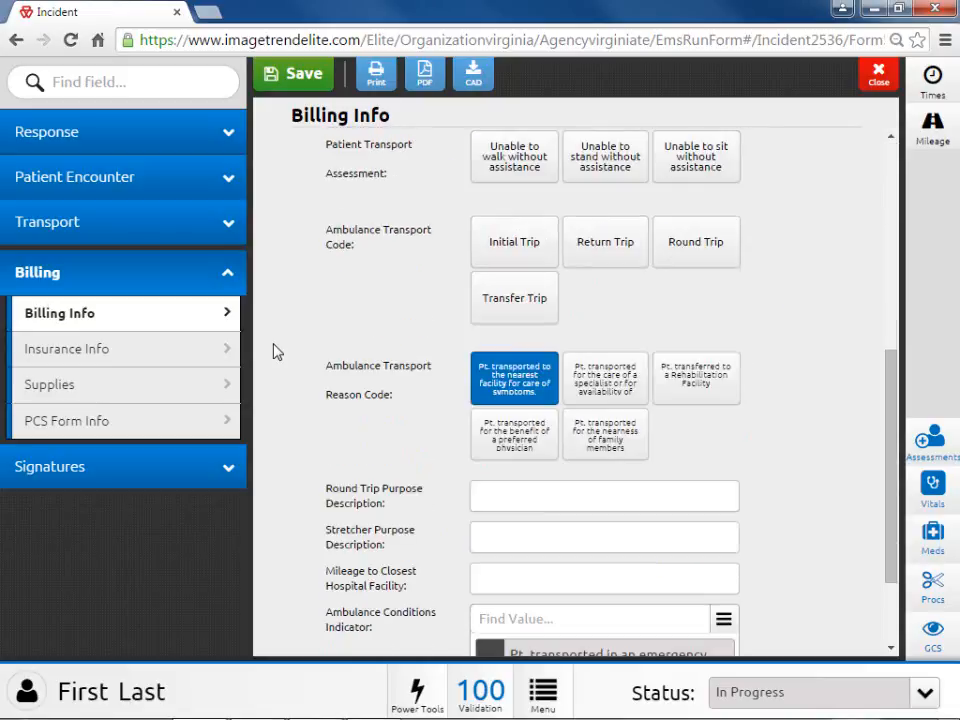
scroll(277, 352, down, 1)
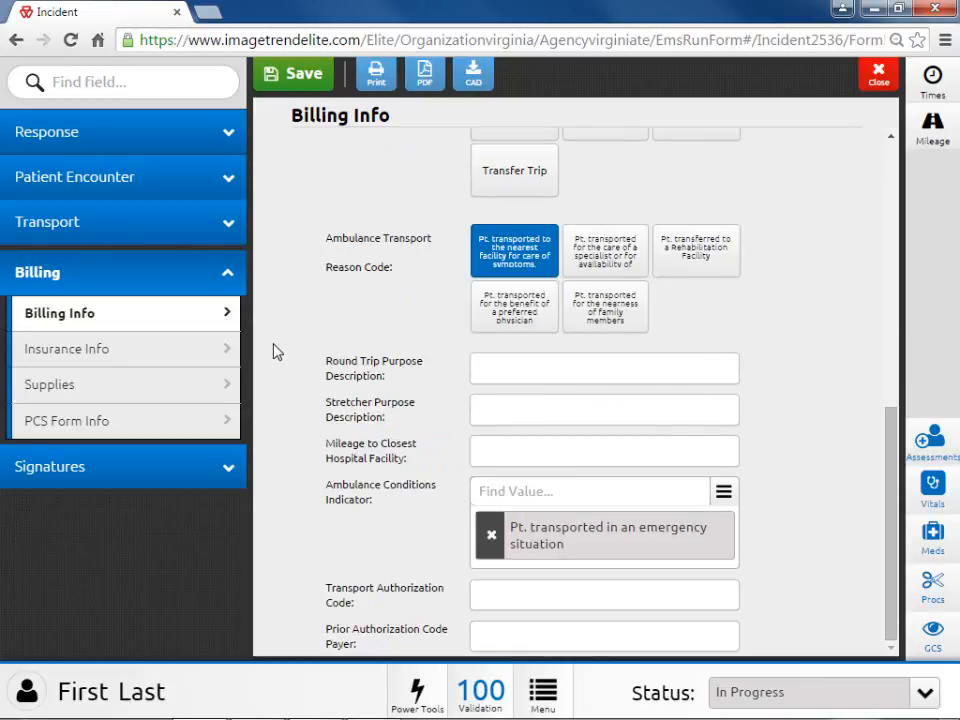
click(206, 354)
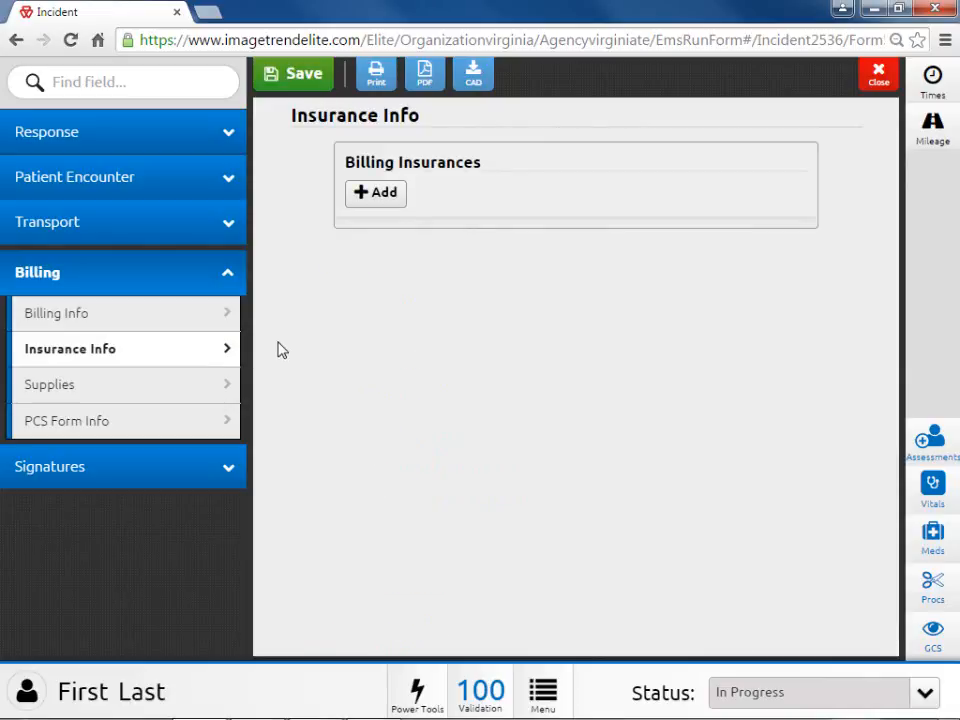
Step through Insurance Info, Supplies and PCS Form Info, then save the incident
click(368, 202)
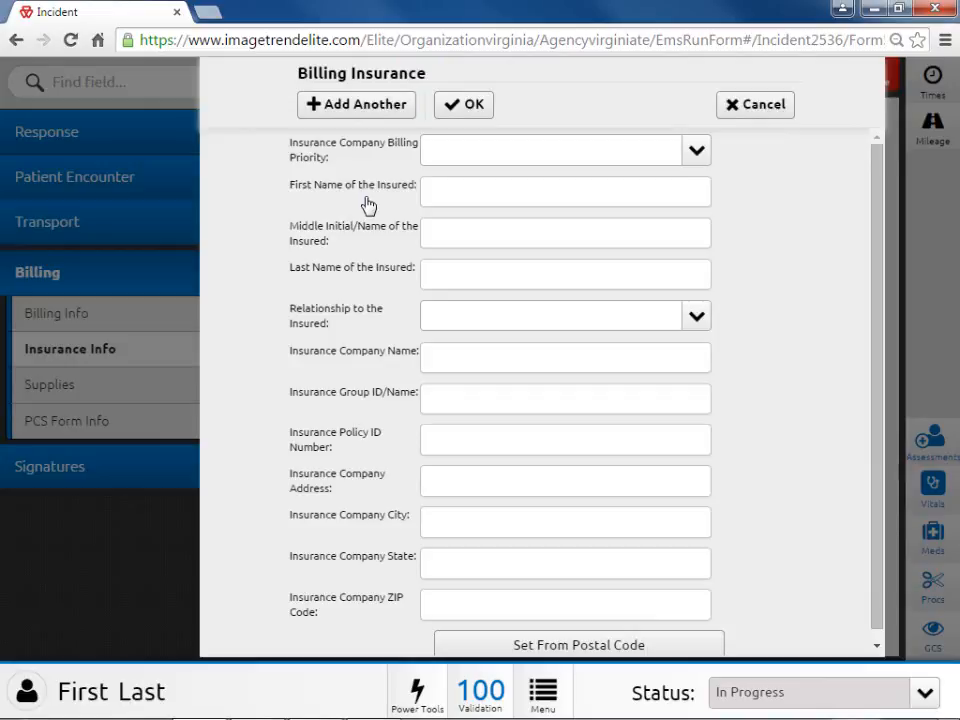
click(745, 110)
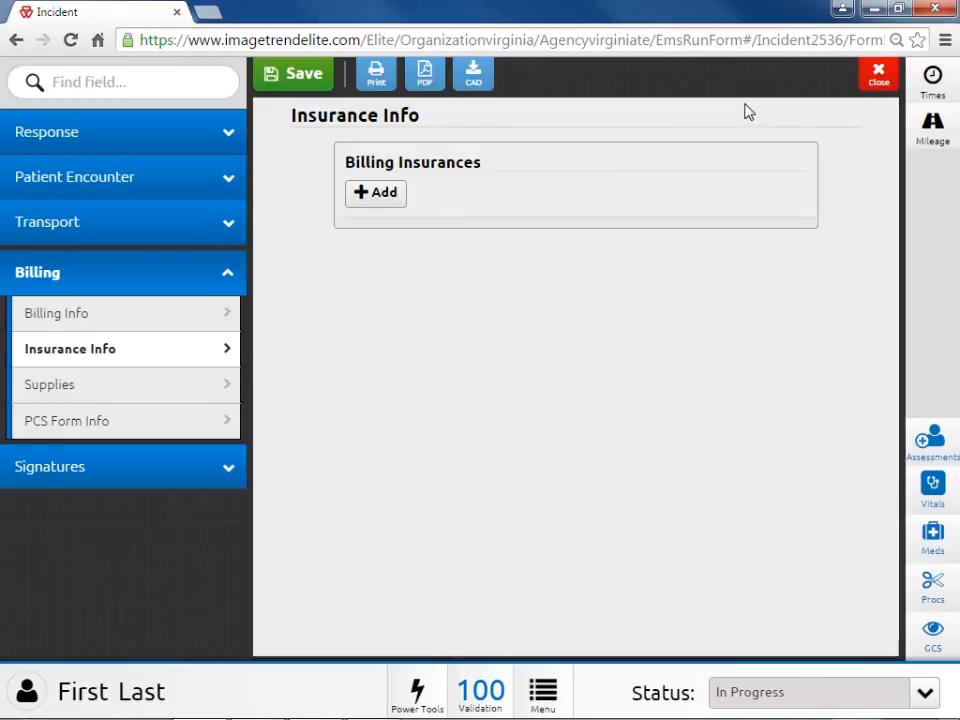
click(199, 389)
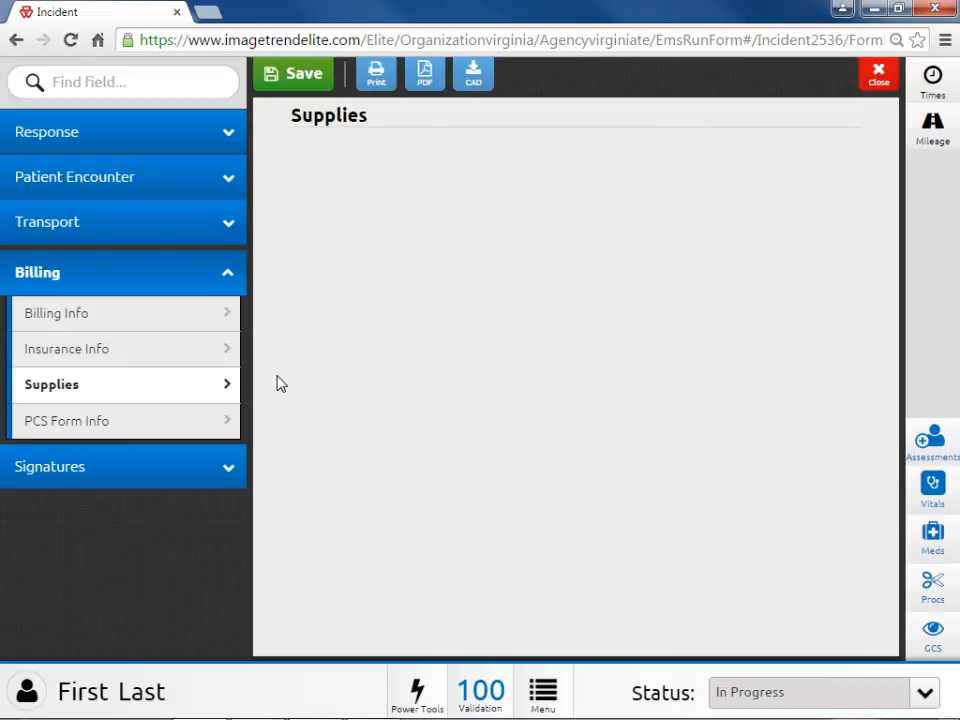
click(227, 422)
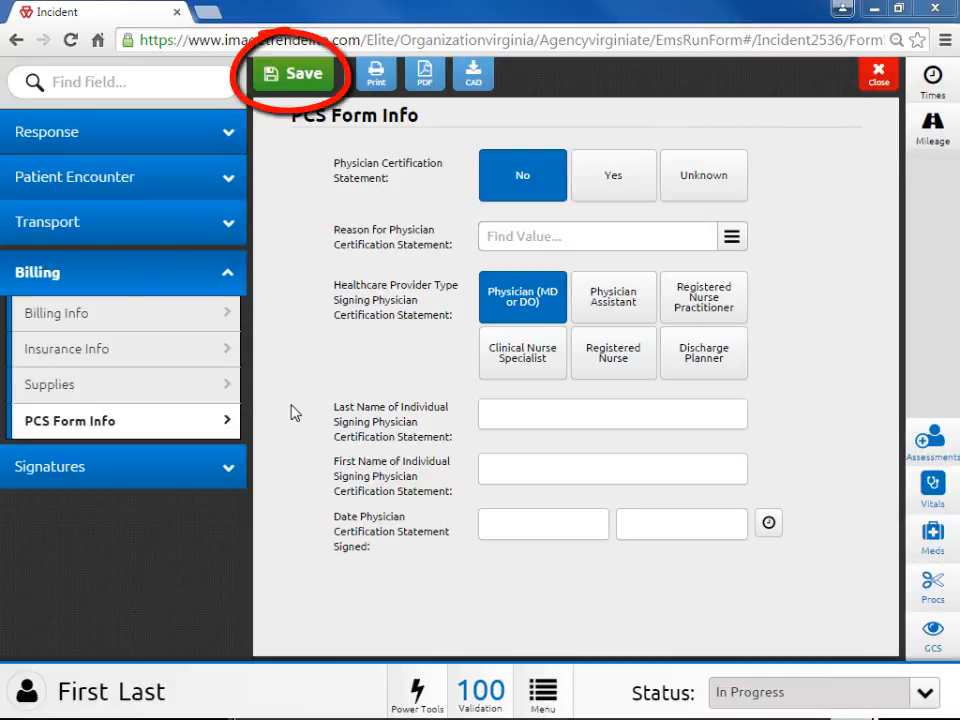
click(293, 78)
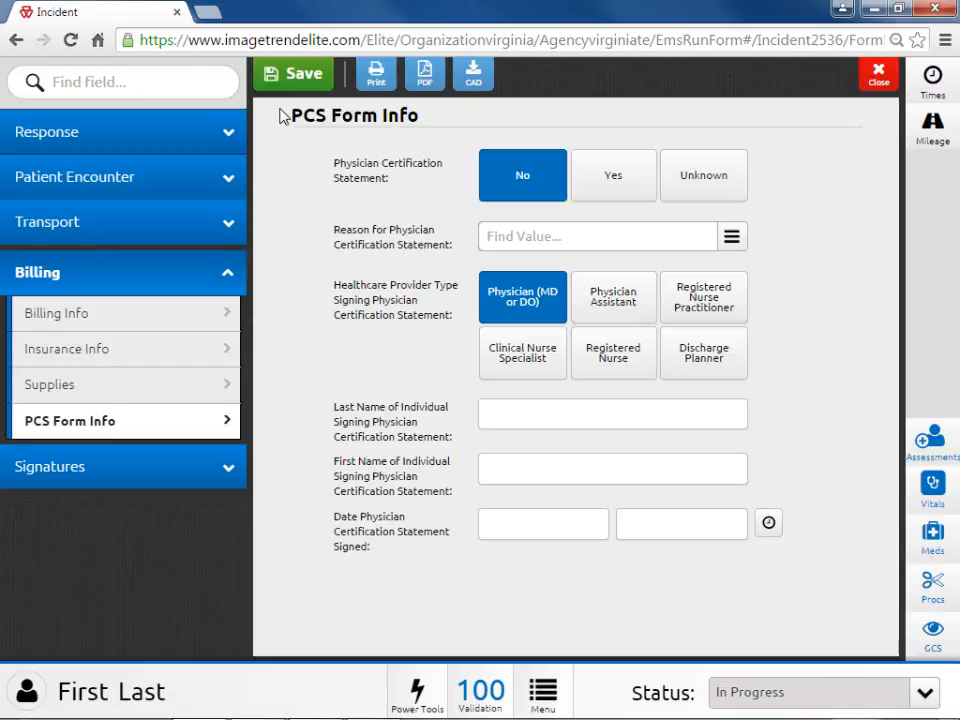
Revisit Billing Info and PCS Form Info, then bring up the empty Signatures section
click(190, 316)
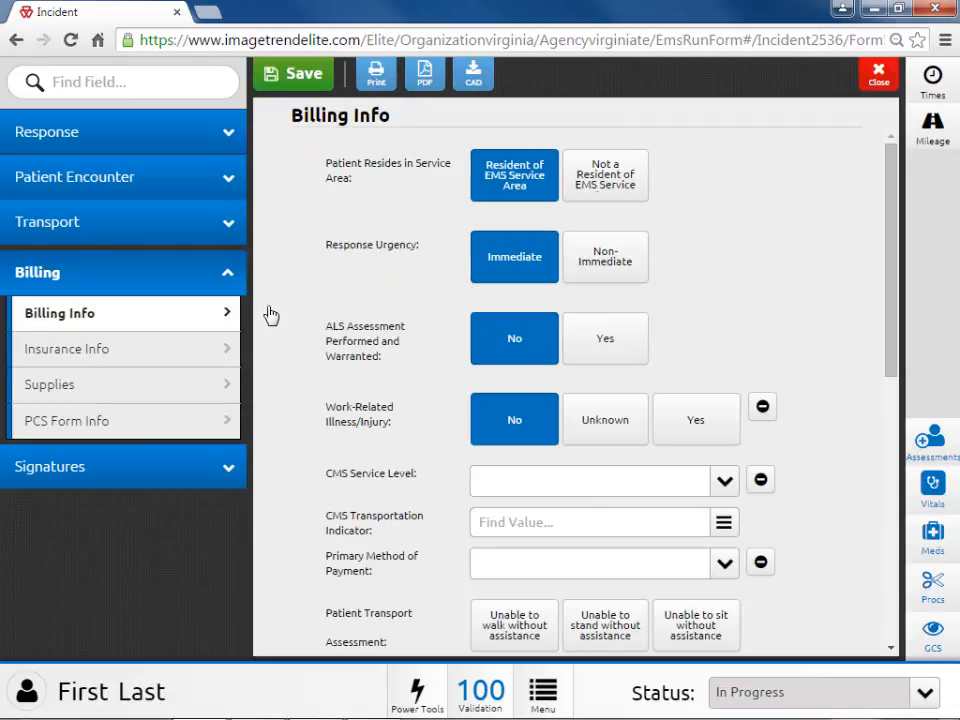
click(212, 421)
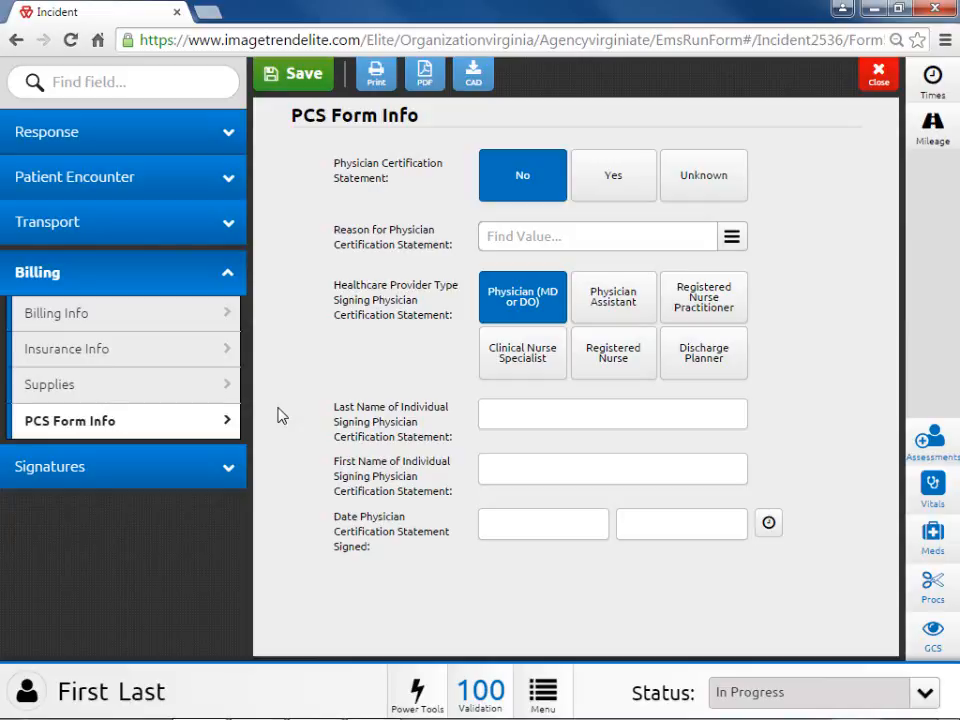
click(199, 465)
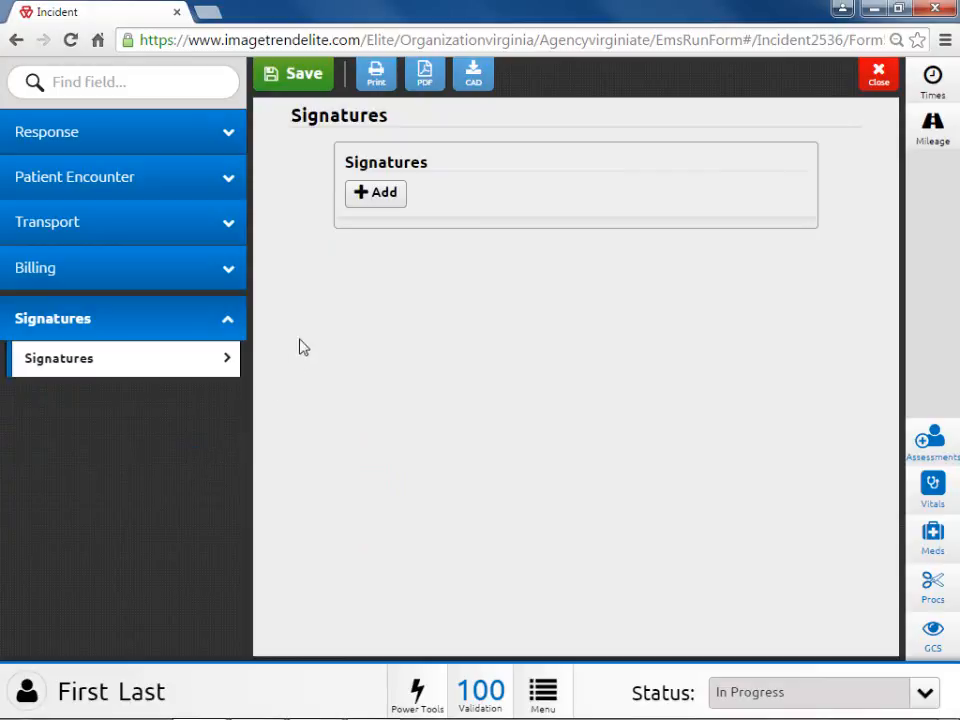
Add a Release for Billing signature in English, signed by the Patient as Self
click(368, 196)
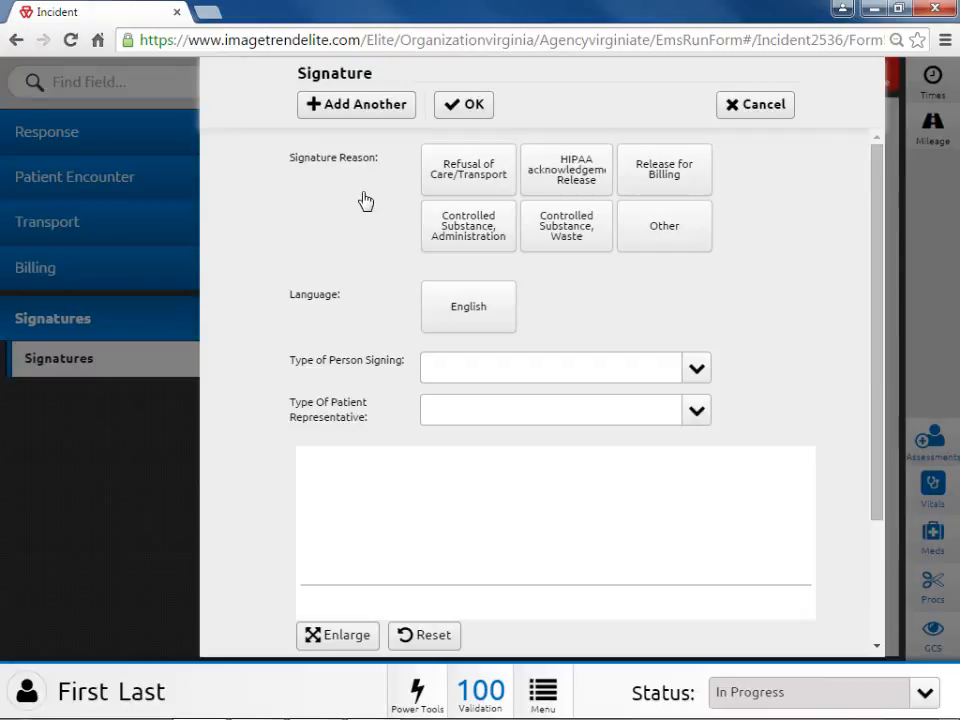
click(656, 176)
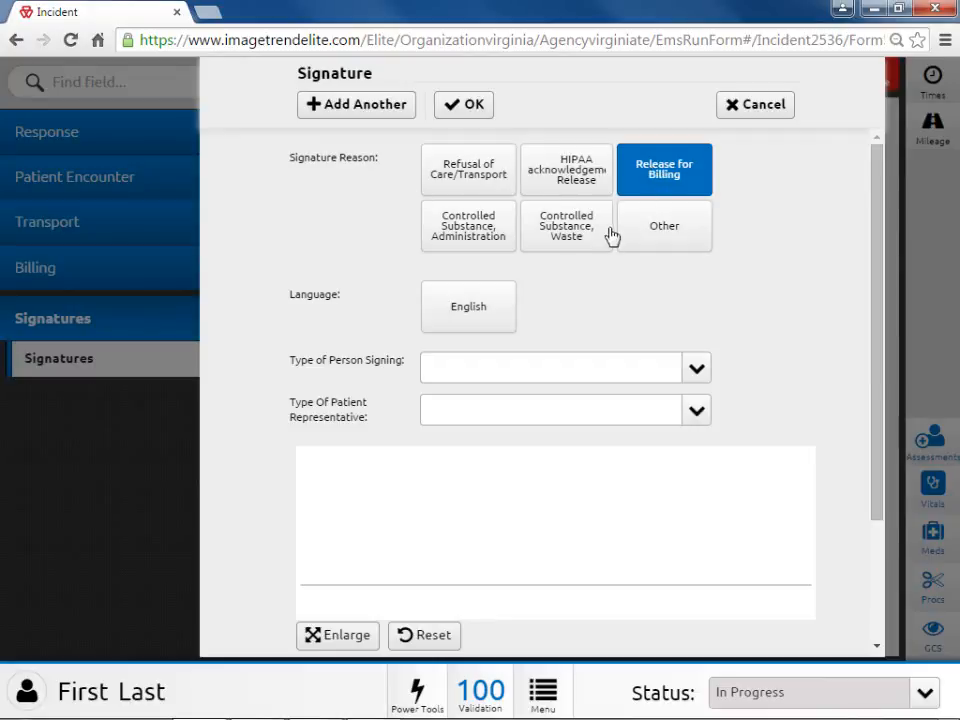
click(474, 316)
click(695, 369)
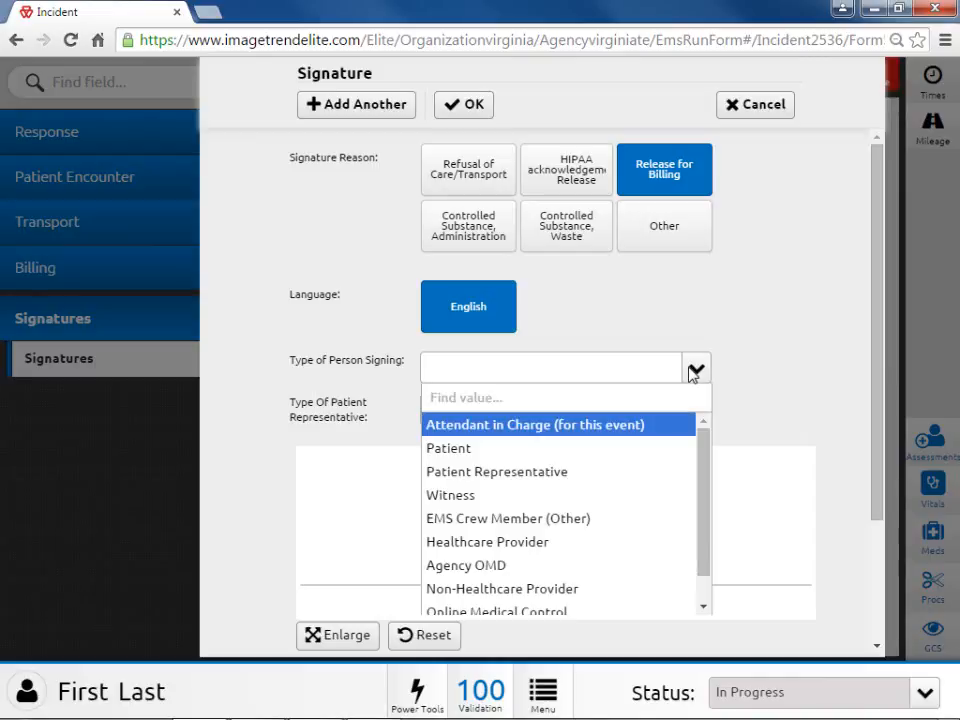
click(477, 456)
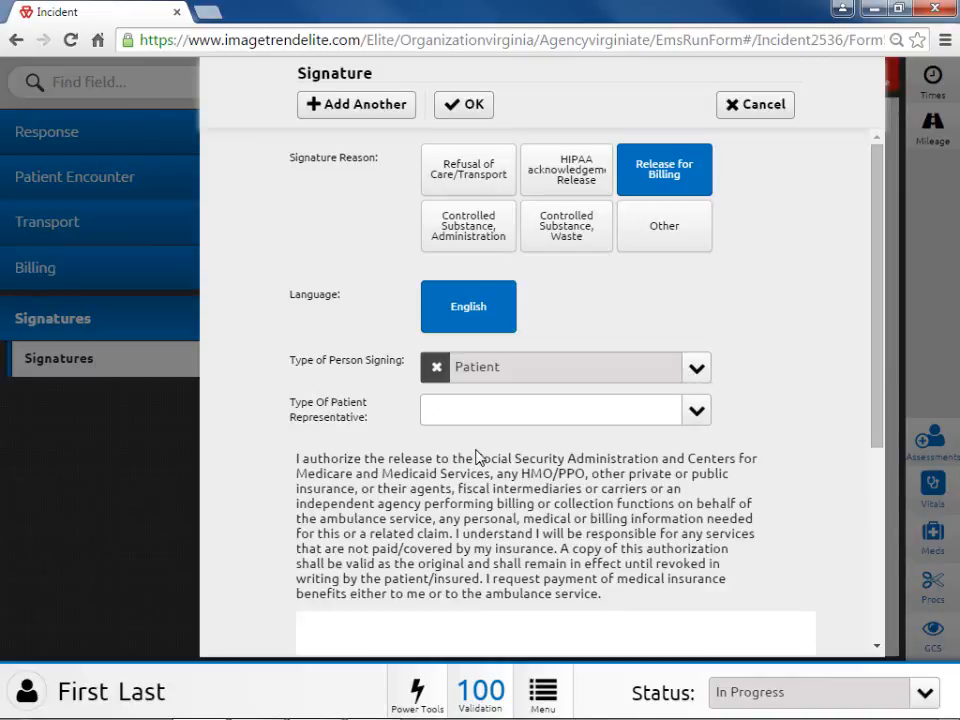
click(697, 410)
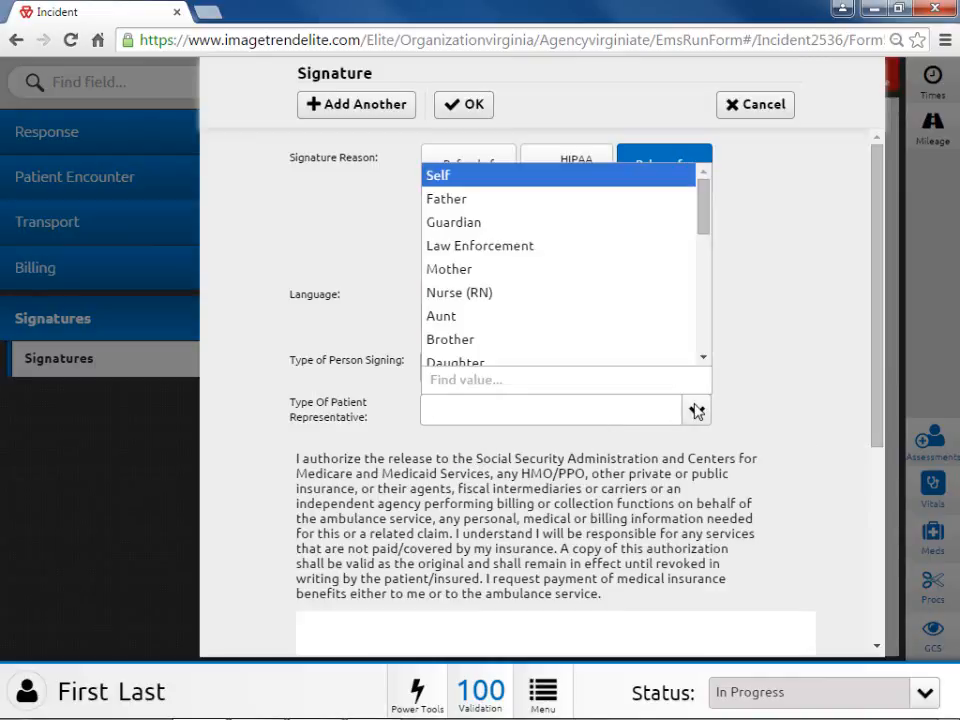
click(466, 178)
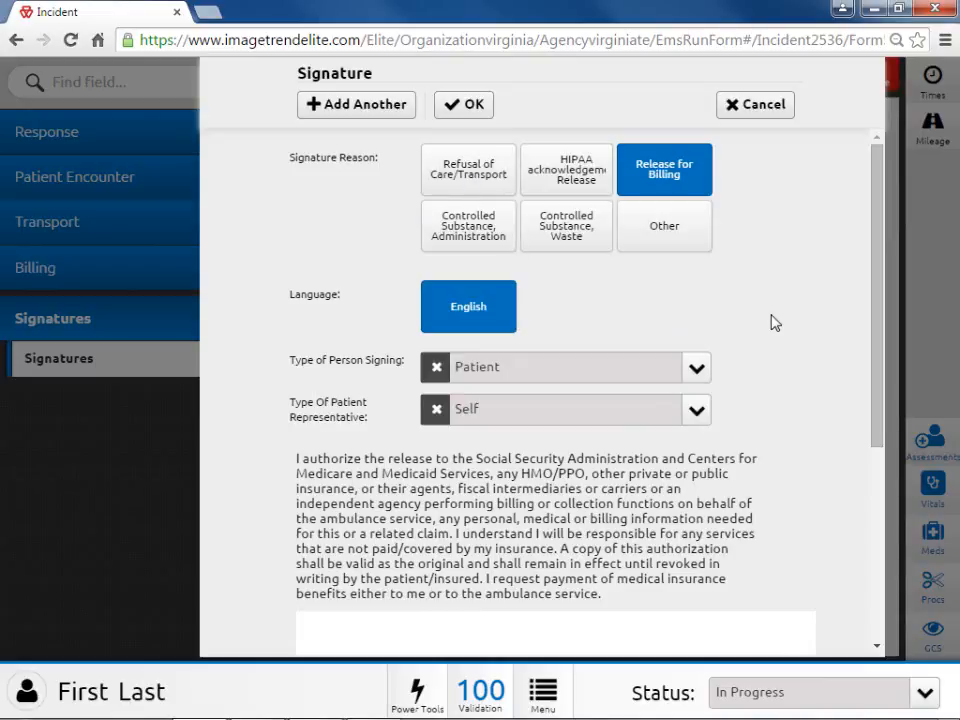
Enter the signer's first and last name, time 04/01/2015 06:50:00, and status Signed
scroll(772, 322, down, 5)
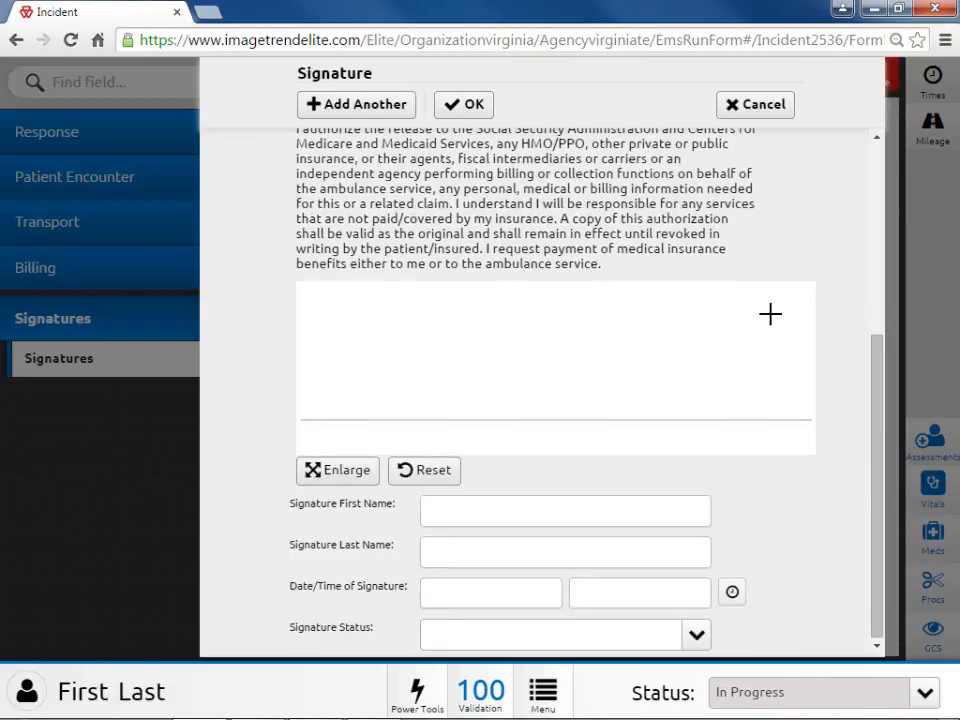
click(551, 511)
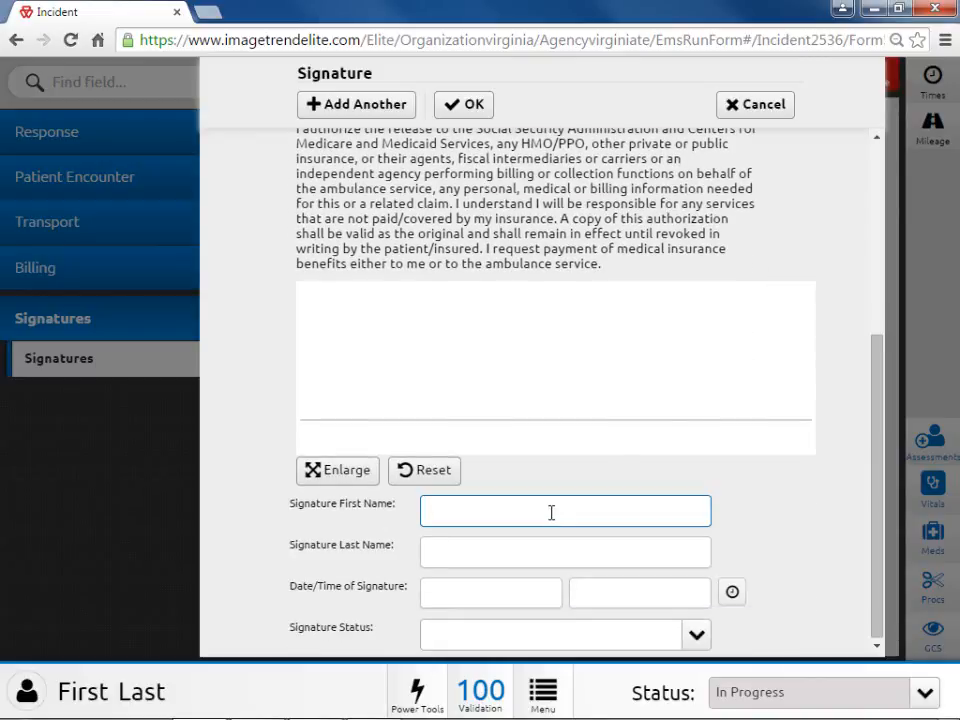
text(First)
key(Tab)
text(Last)
key(Tab)
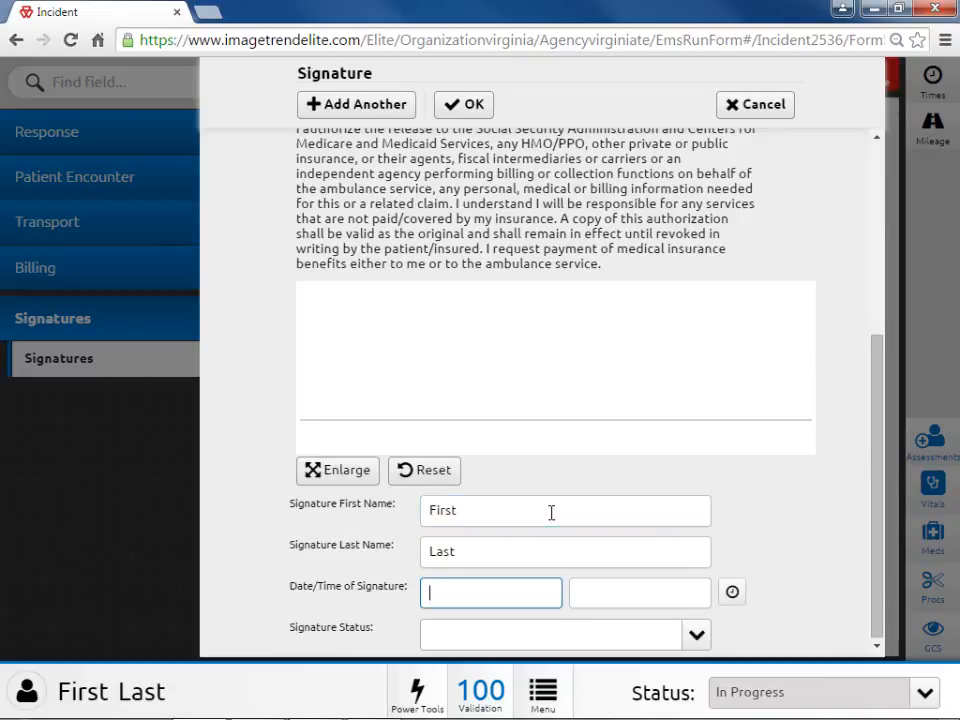
click(595, 592)
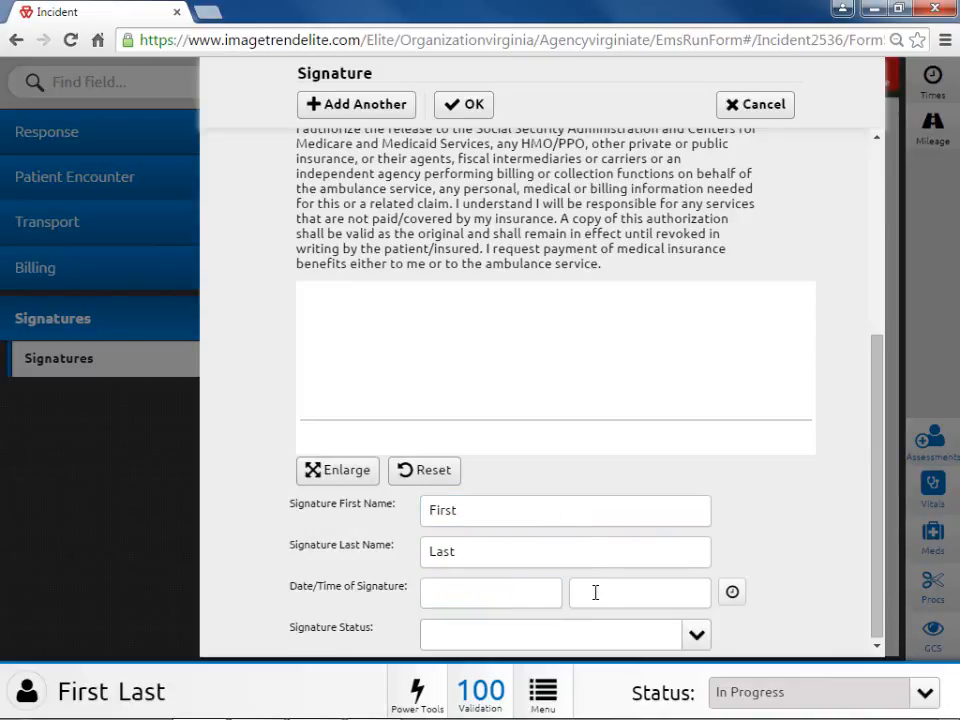
click(205, 188)
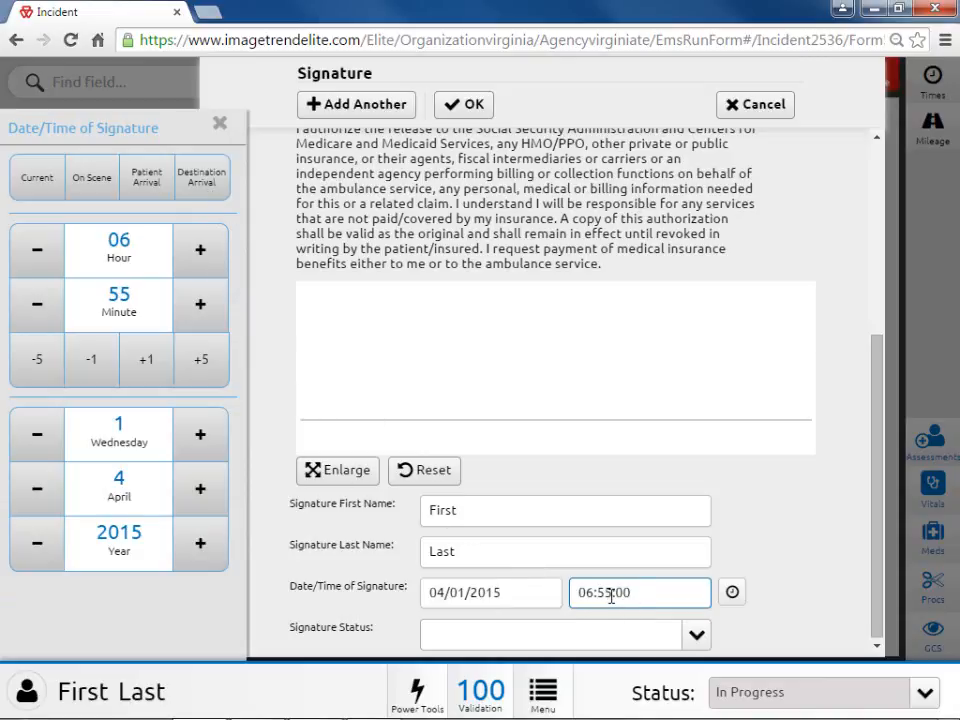
key(Left)
key(Left)
key(Left)
key(BackSpace)
text(0)
click(696, 634)
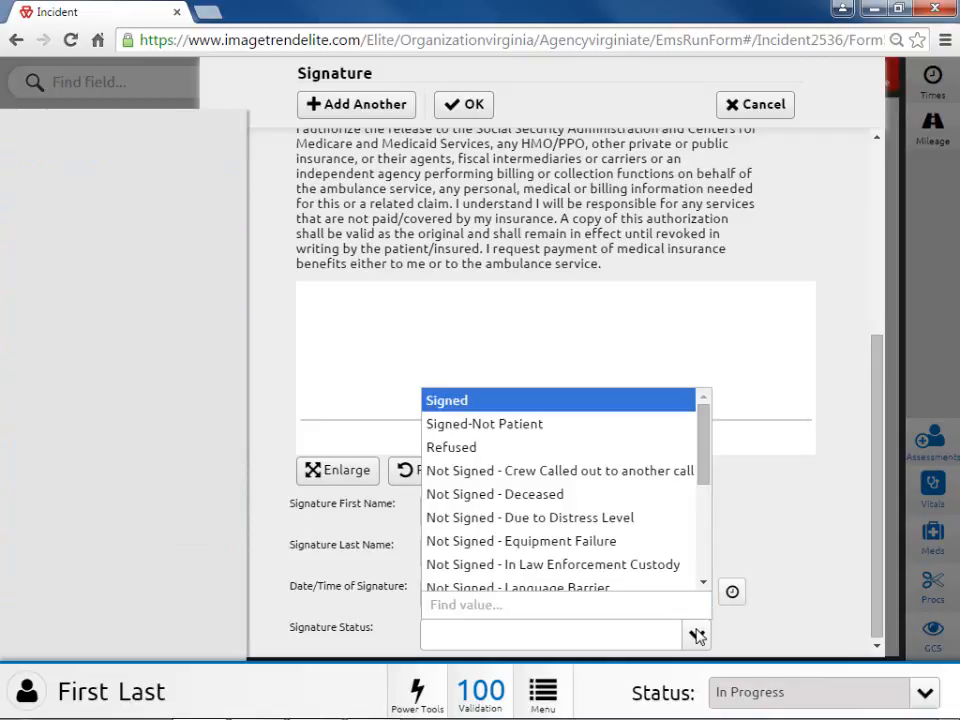
click(471, 401)
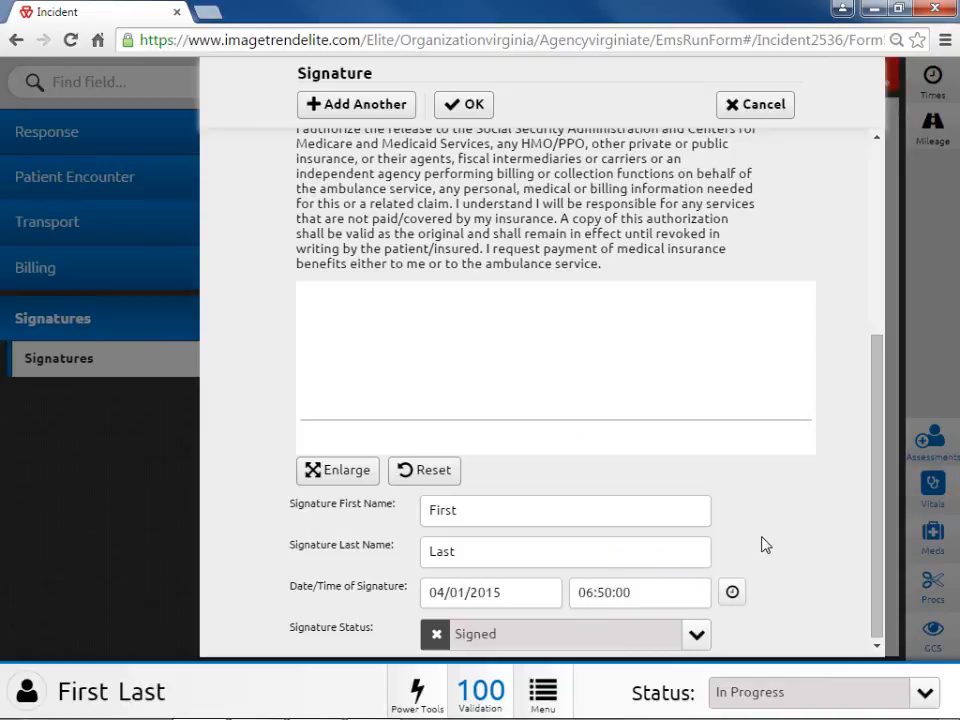
Draw the handwritten signature on the enlarged pad and save the Release for Billing signature
click(345, 476)
mouse_move(163, 350)
mouse_down()
mouse_move(206, 387)
mouse_move(146, 424)
mouse_move(228, 396)
mouse_up()
mouse_move(217, 444)
mouse_down()
mouse_move(270, 405)
mouse_move(320, 430)
mouse_move(360, 386)
mouse_move(358, 432)
mouse_up()
drag(330, 392, 372, 388)
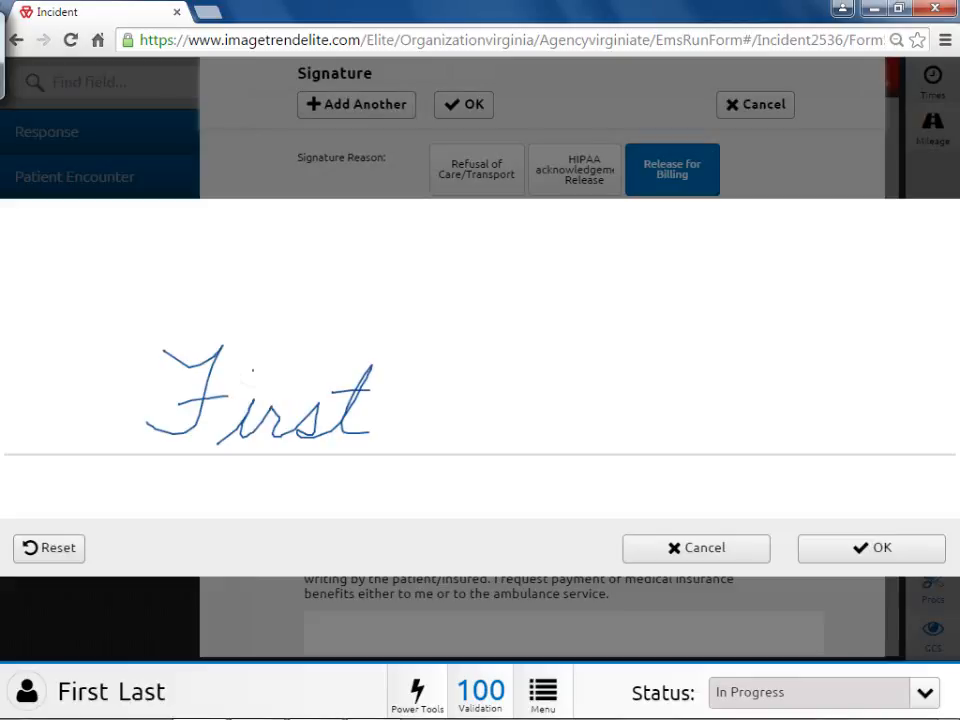
mouse_move(442, 350)
mouse_down()
mouse_move(488, 440)
mouse_move(518, 398)
mouse_move(532, 428)
mouse_move(568, 428)
mouse_move(622, 370)
mouse_move(629, 428)
mouse_up()
drag(596, 379, 634, 377)
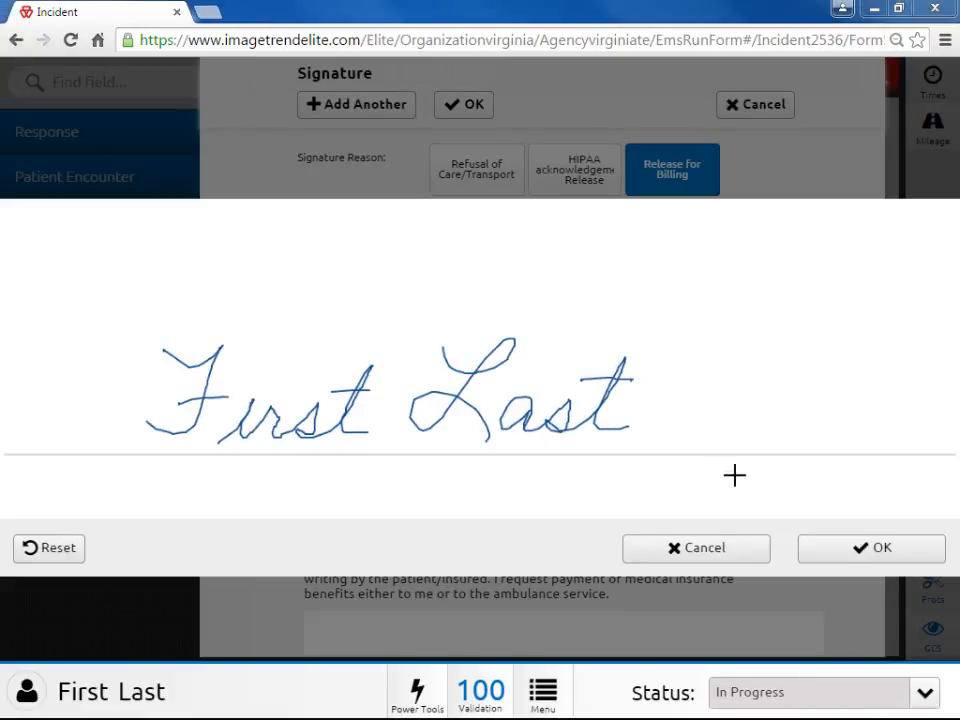
click(856, 558)
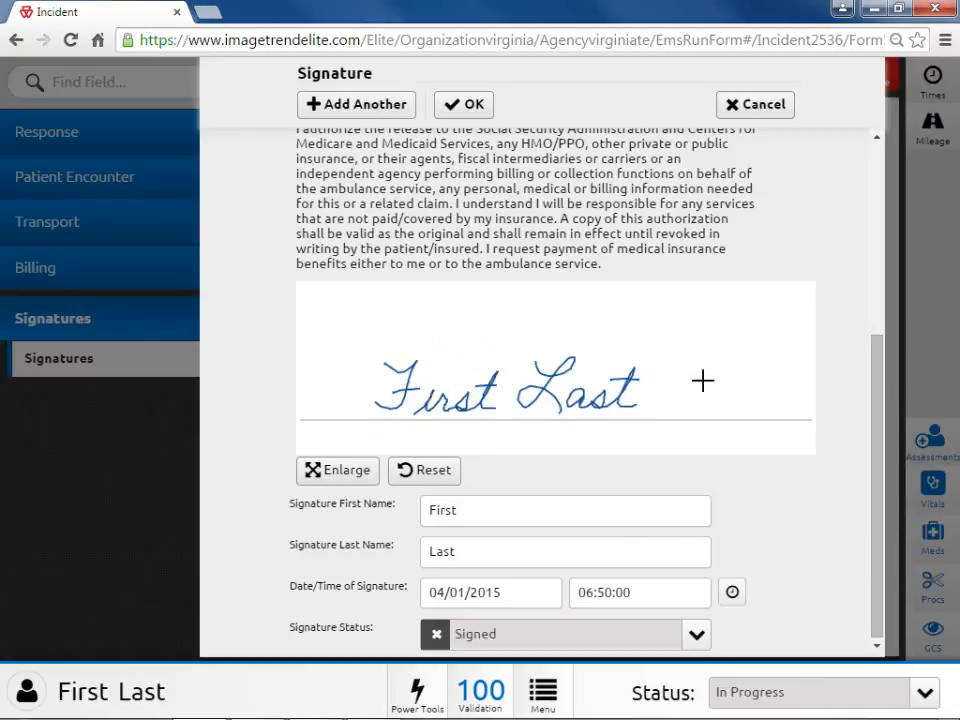
click(467, 105)
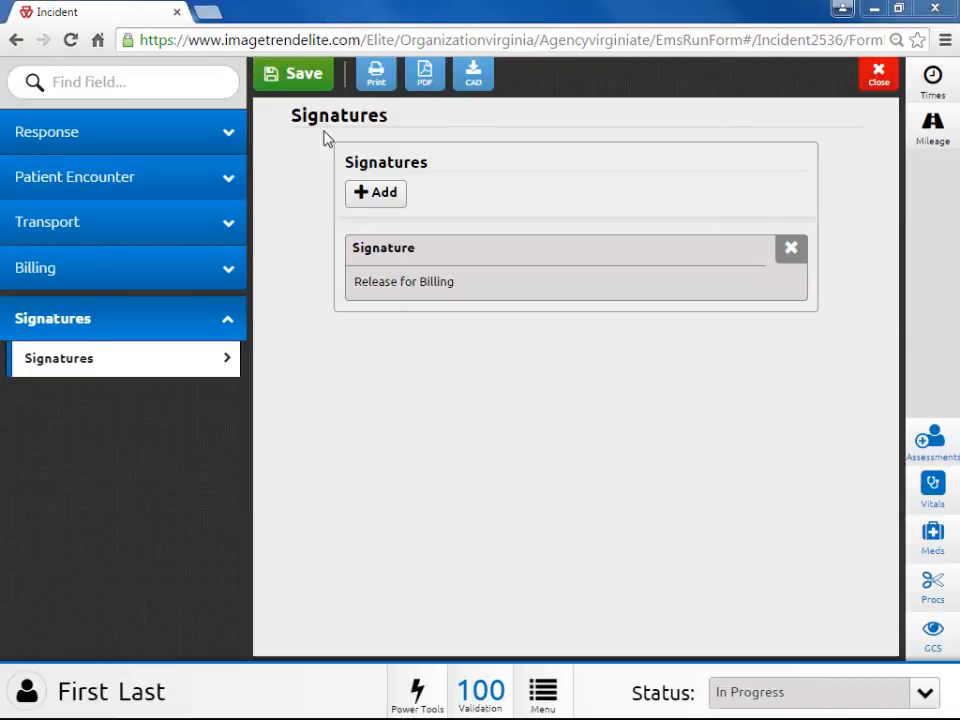
click(481, 283)
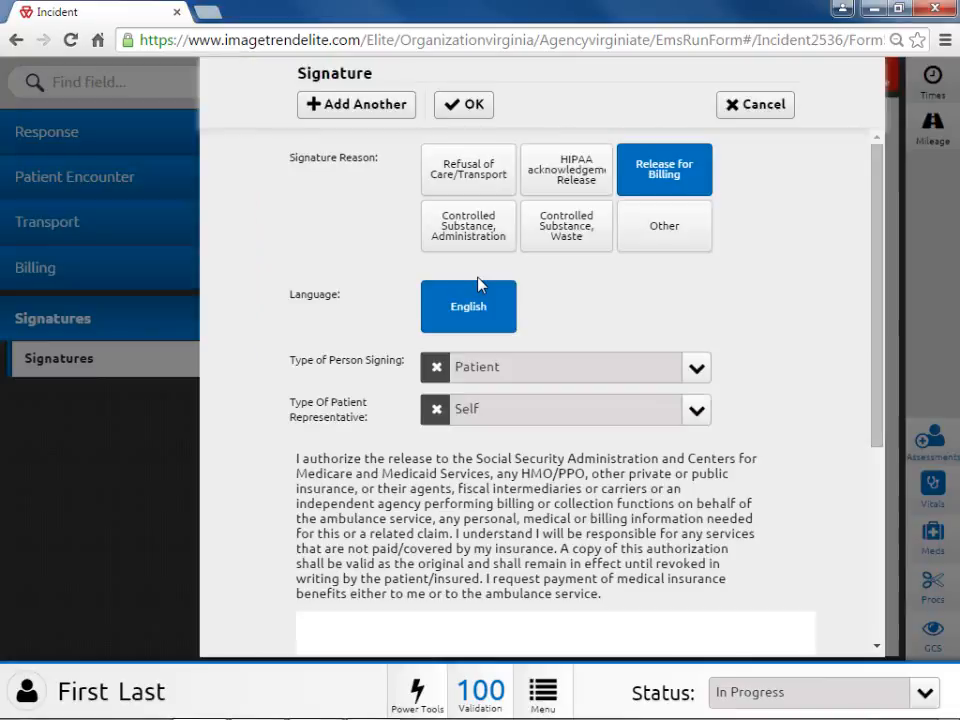
click(470, 105)
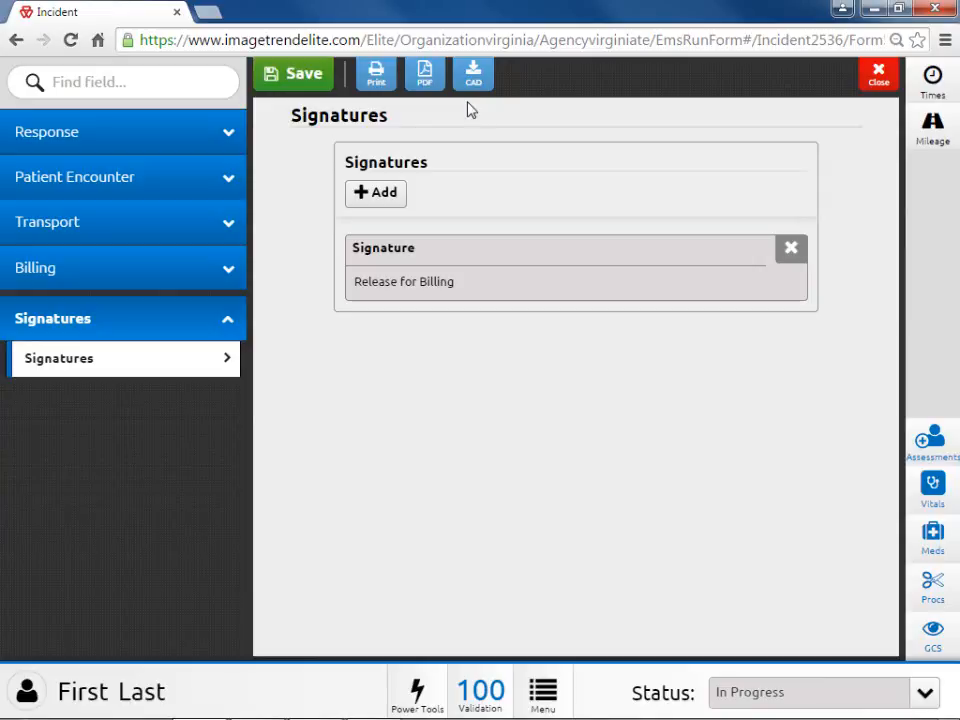
click(791, 249)
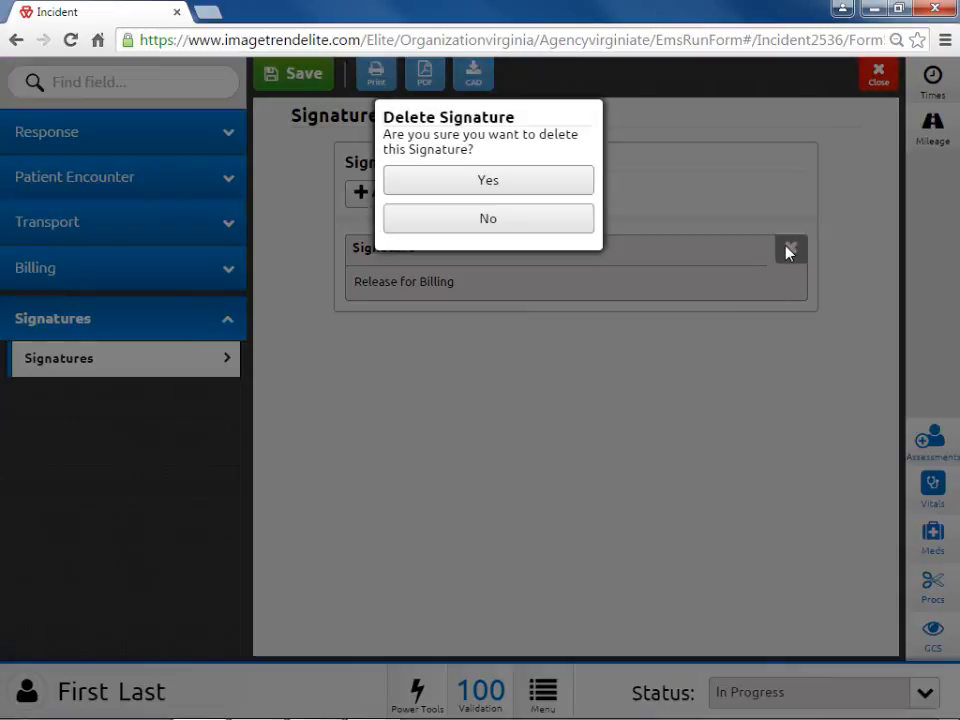
click(540, 227)
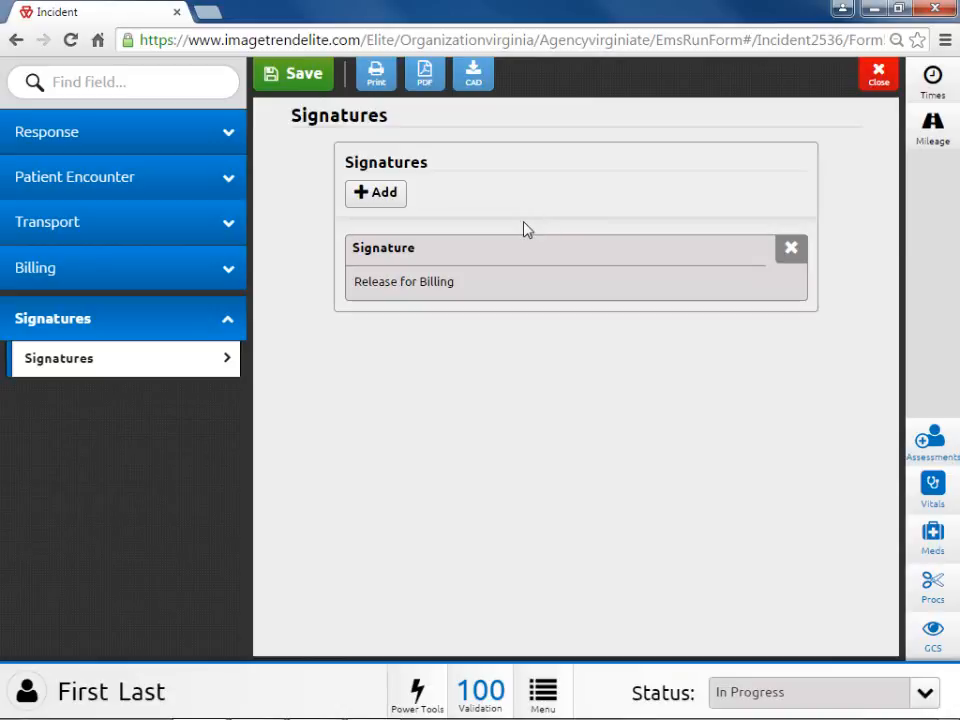
click(170, 333)
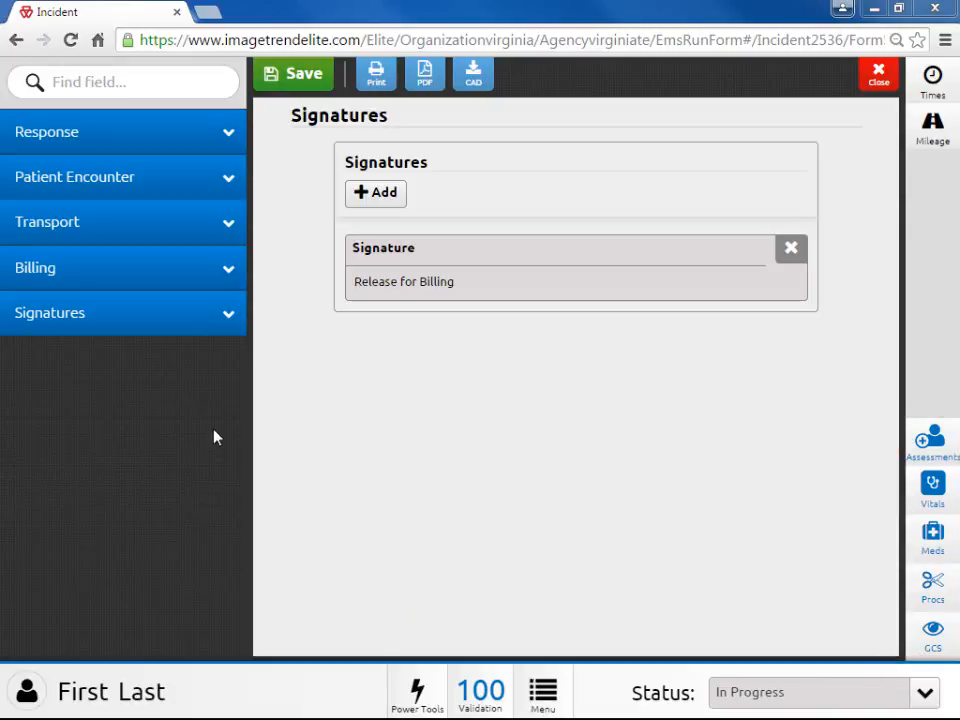
click(415, 692)
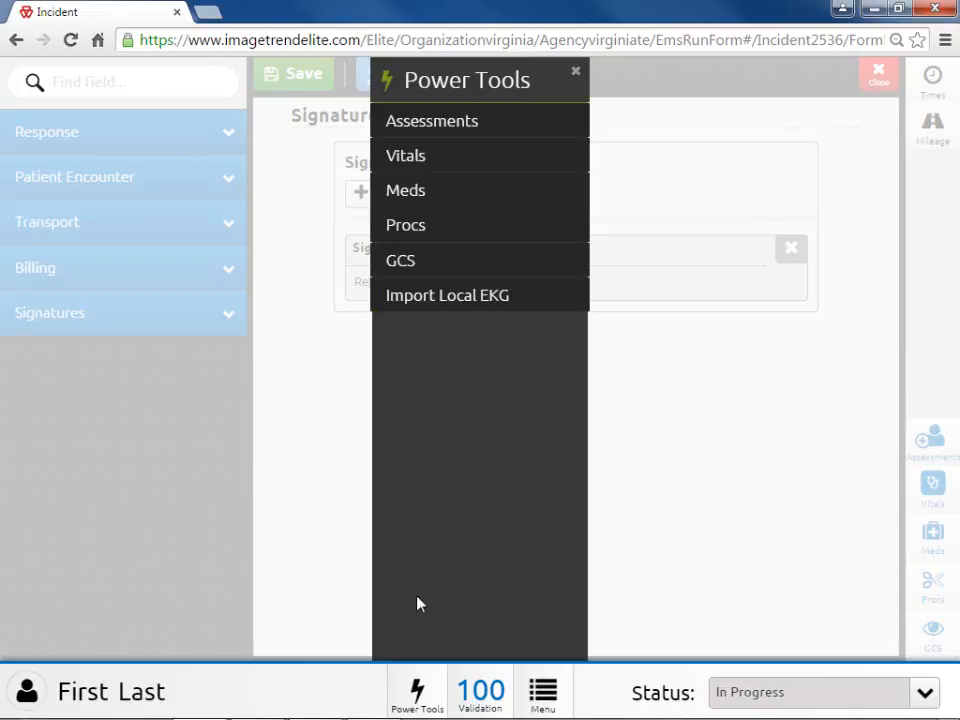
click(416, 692)
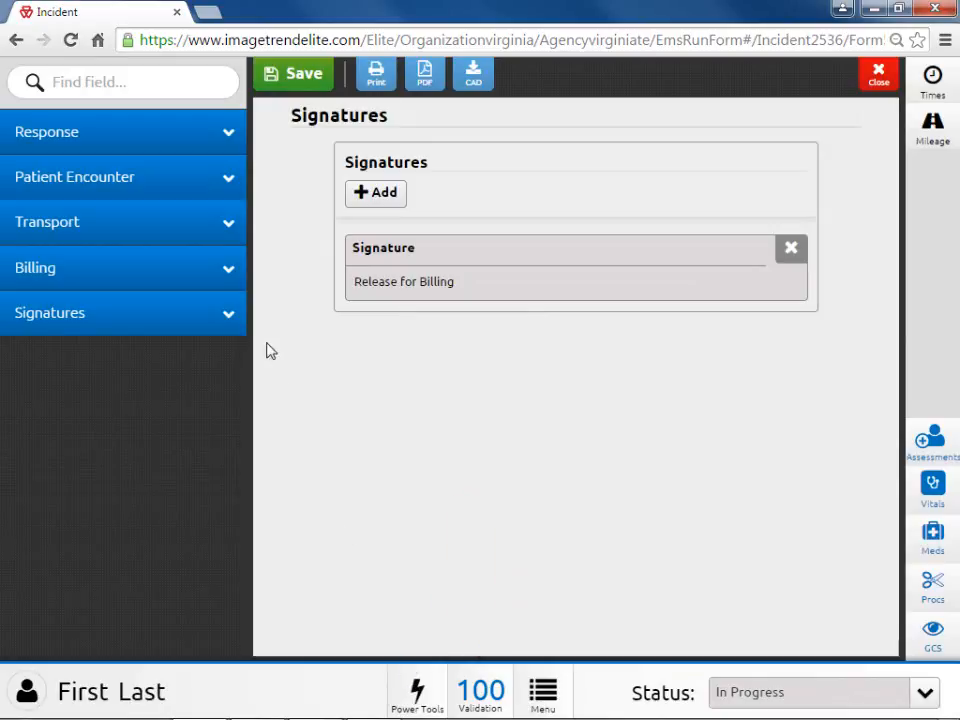
Clear, then restore Ground Transport as the unit's primary role via the validation error list
click(169, 144)
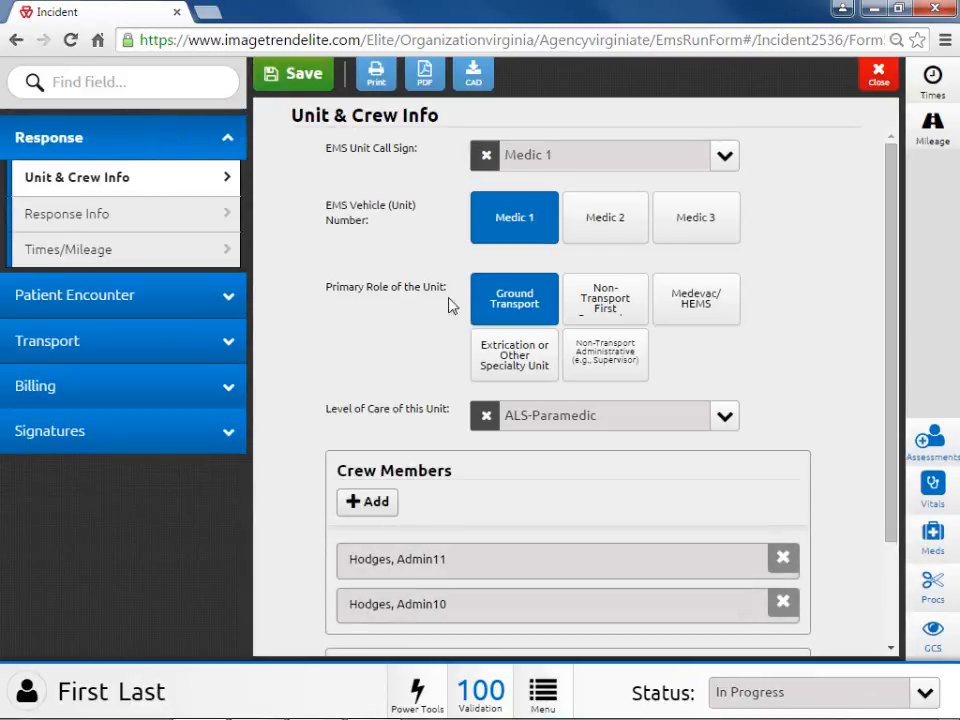
click(495, 304)
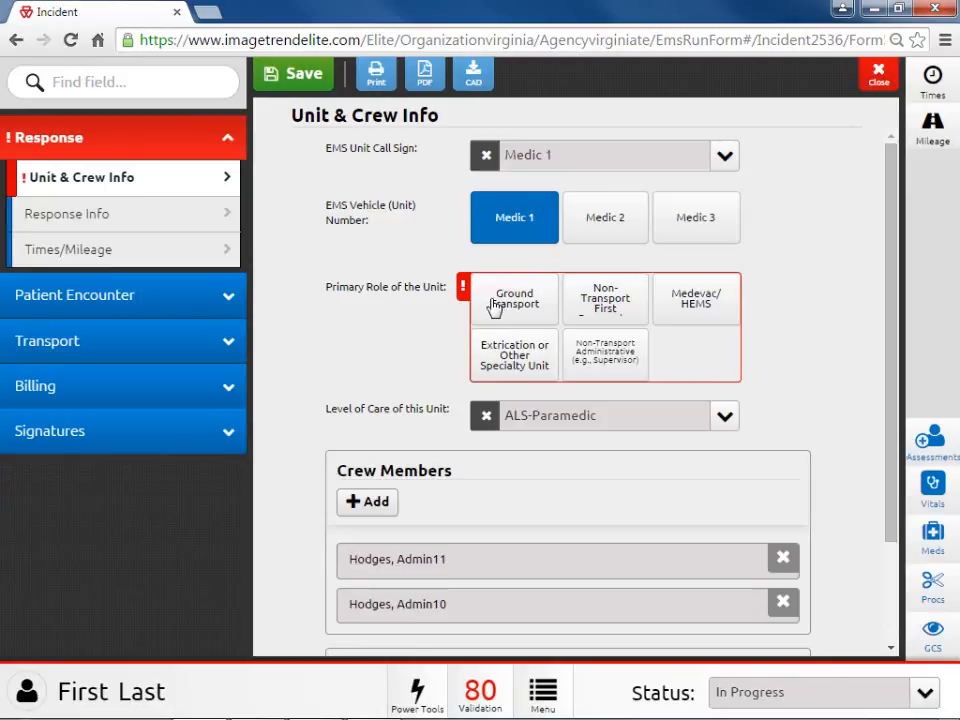
click(210, 252)
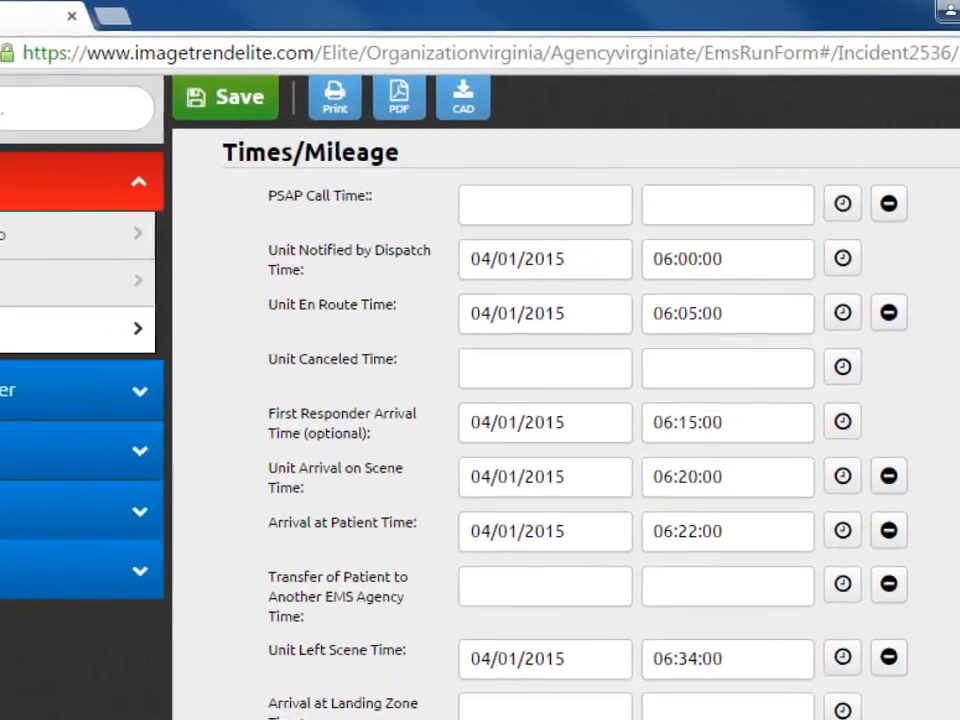
click(479, 690)
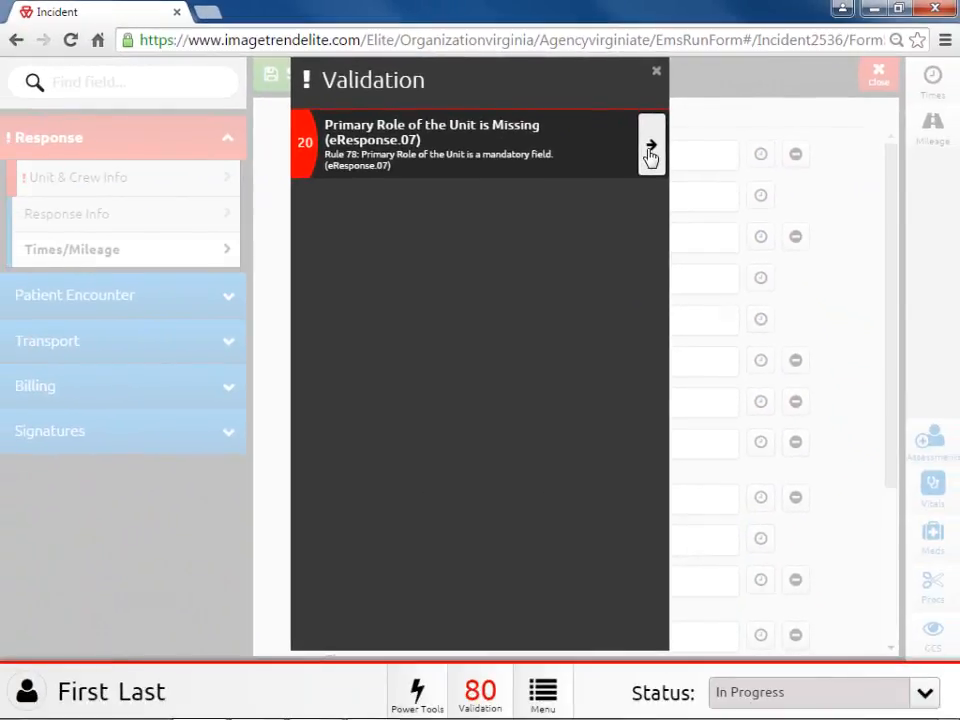
click(651, 148)
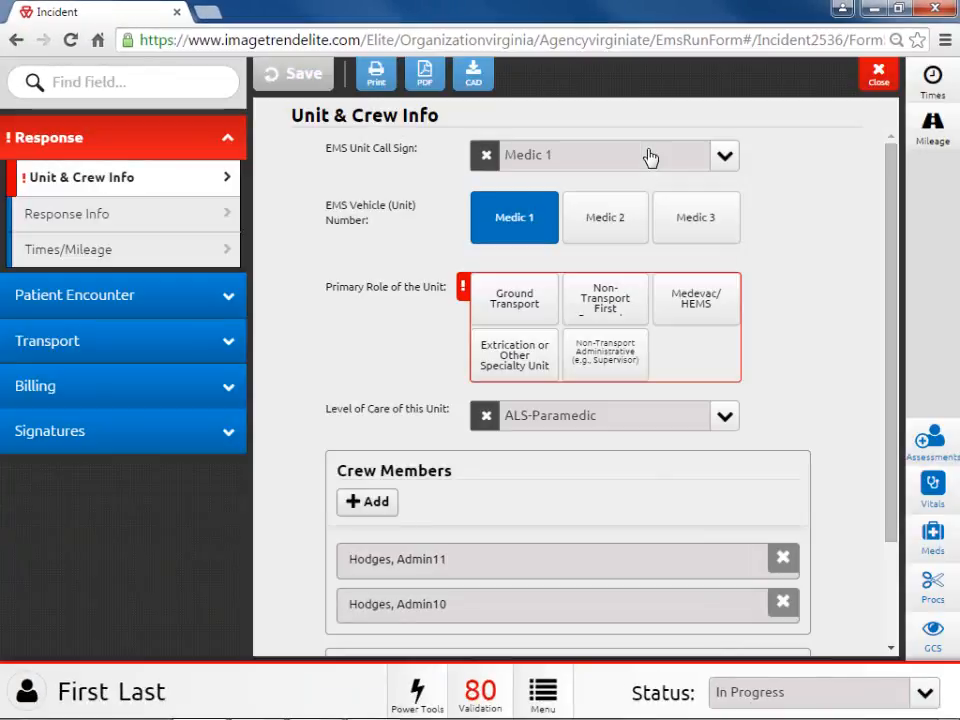
click(524, 308)
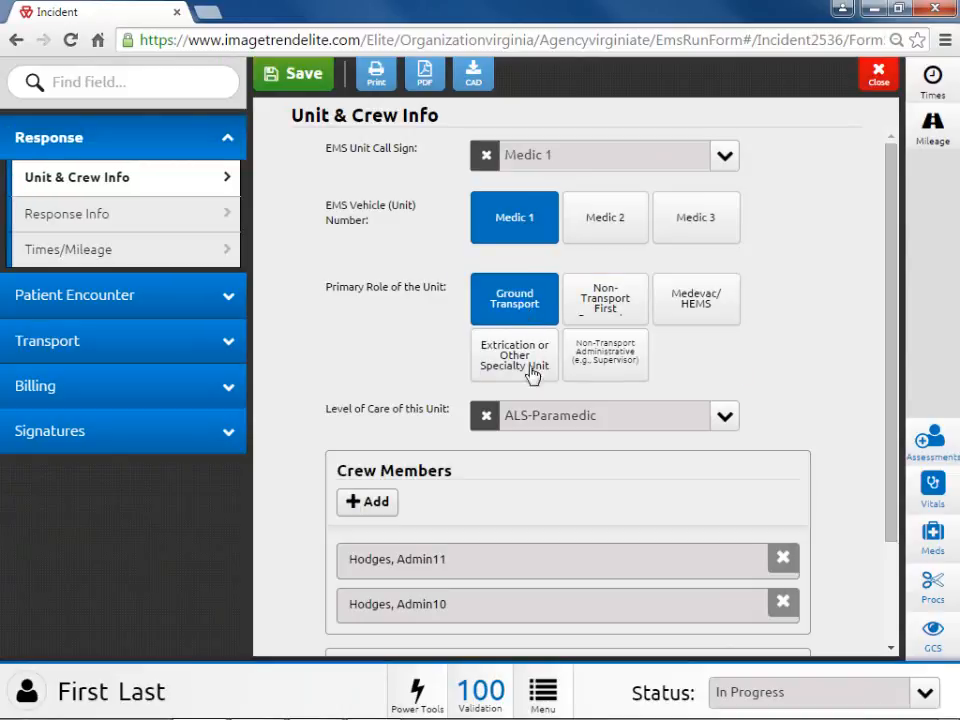
Attach the Virginia EMR attachment sample file as an Other (Not Listed) document
click(541, 698)
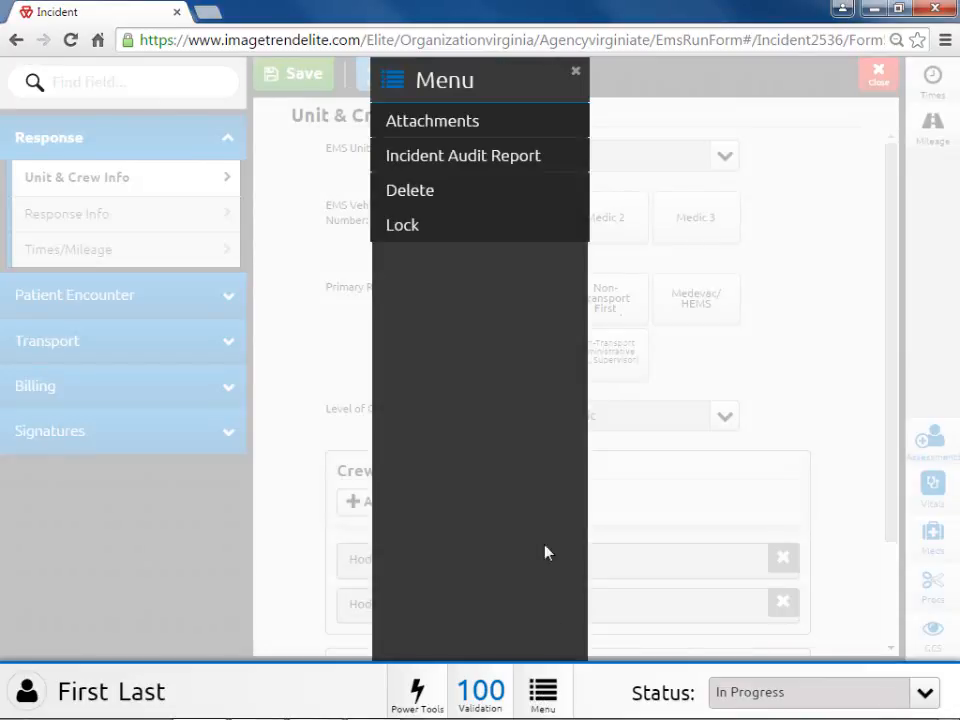
click(518, 125)
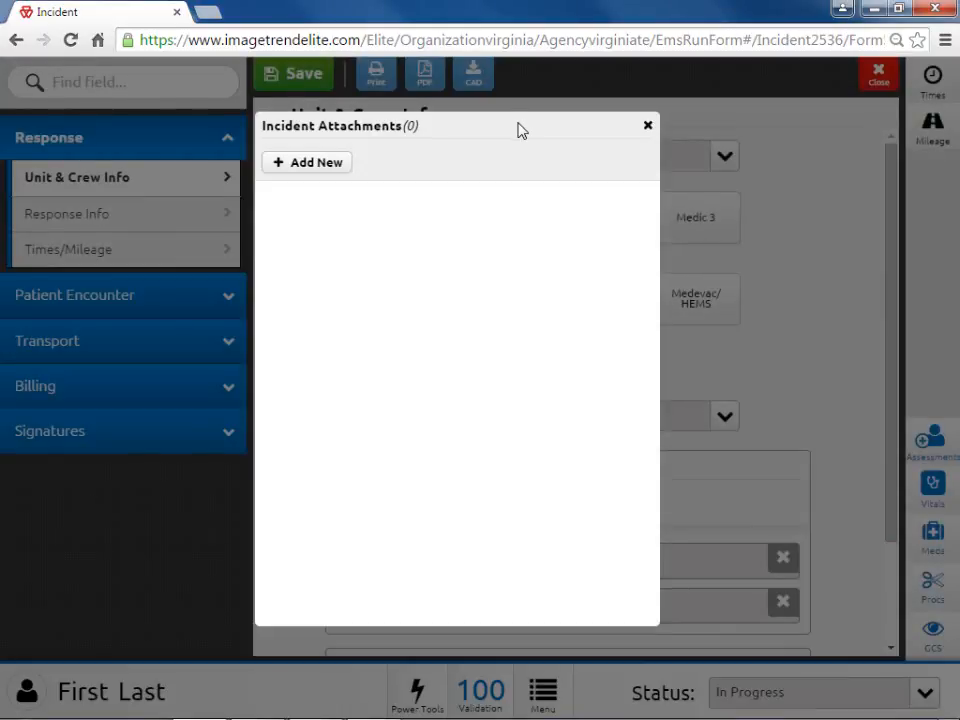
click(316, 172)
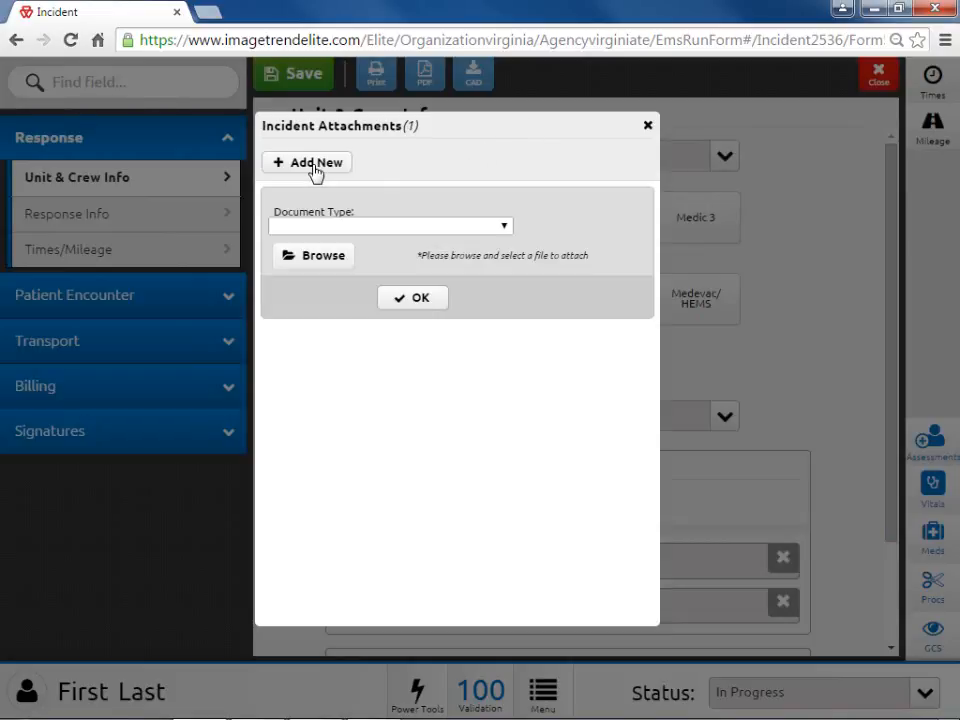
click(505, 230)
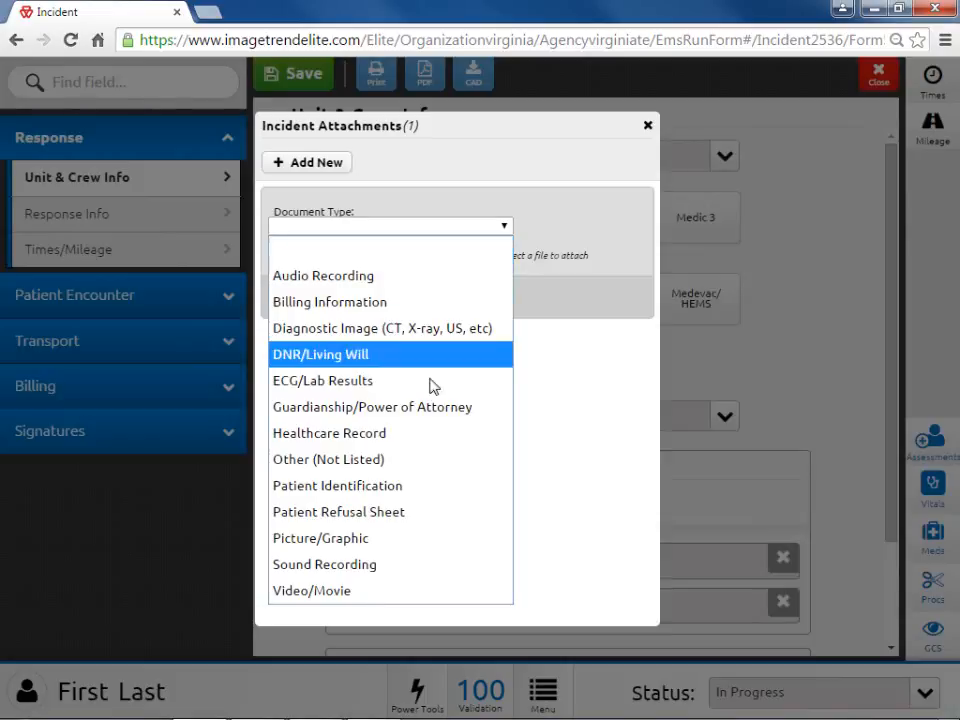
click(401, 460)
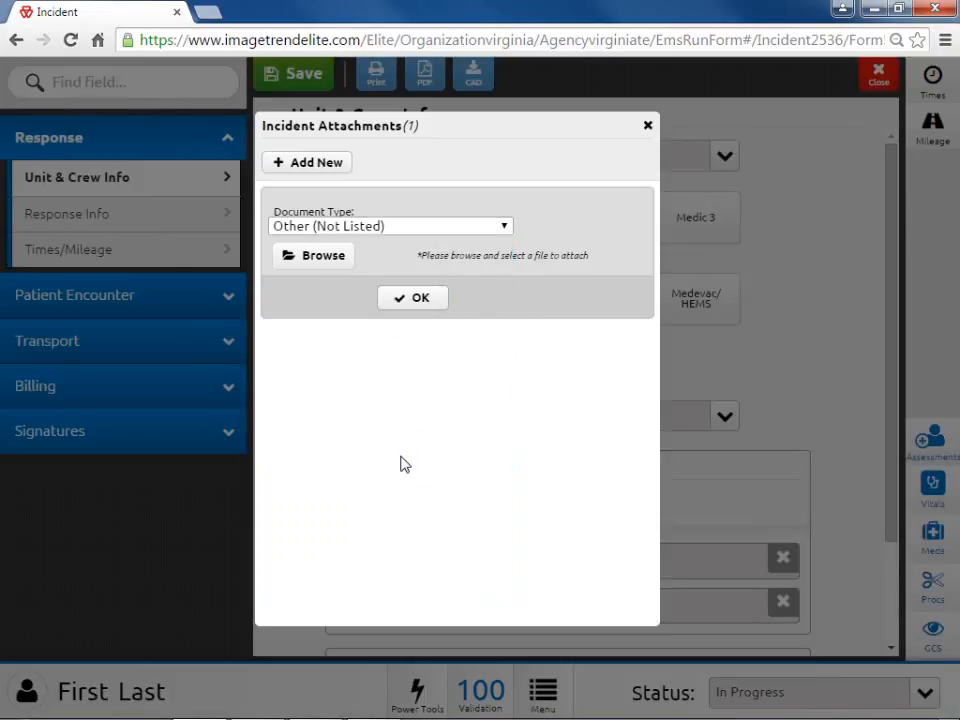
click(333, 258)
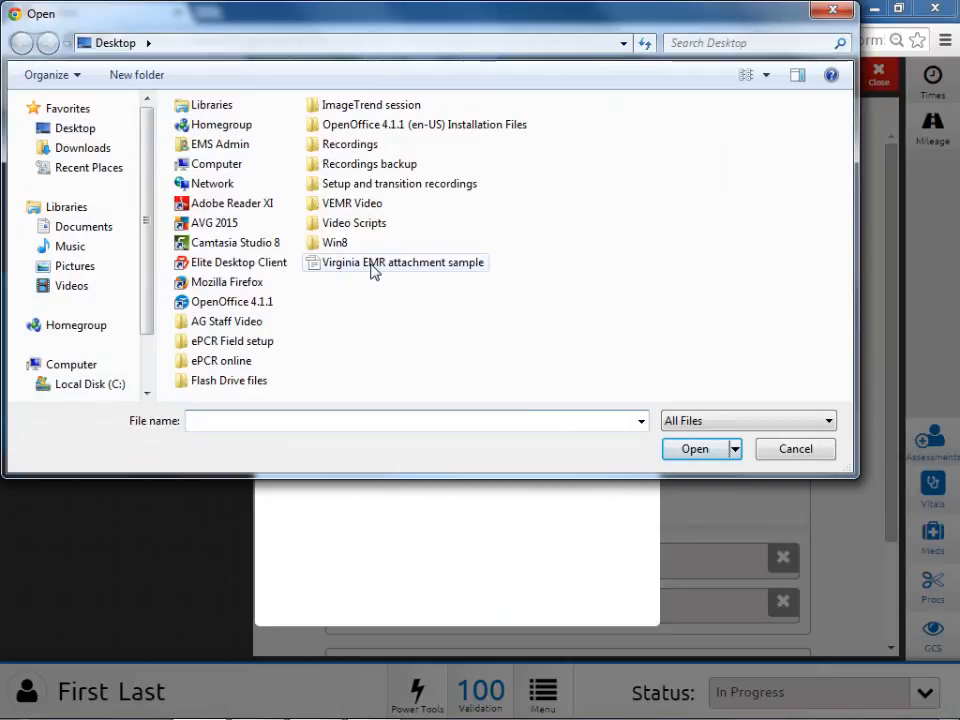
click(372, 265)
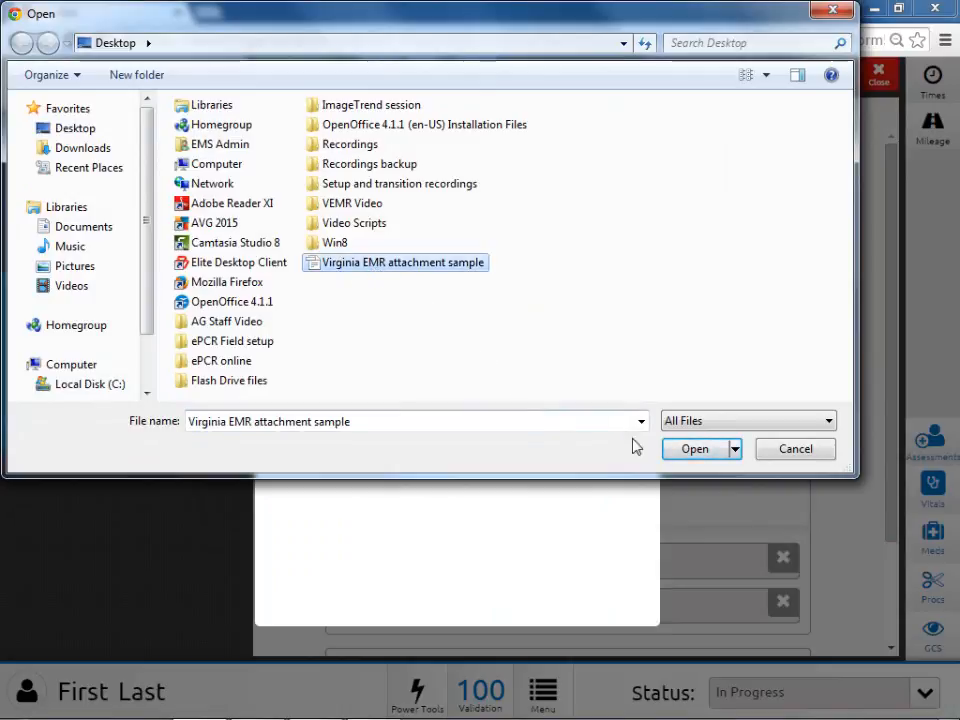
click(690, 449)
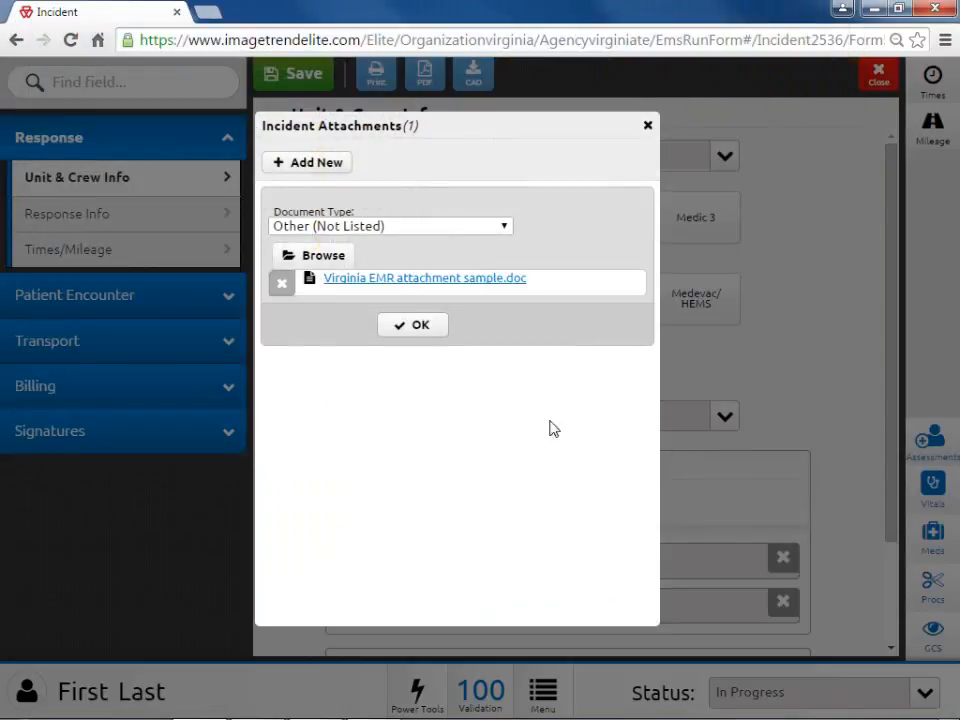
click(421, 327)
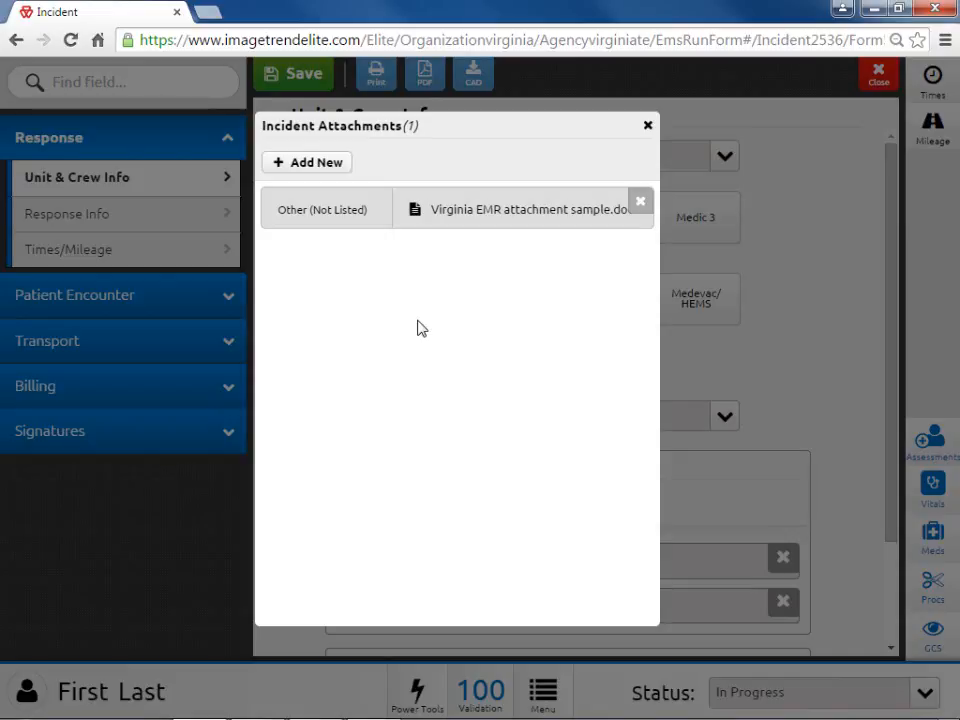
click(647, 127)
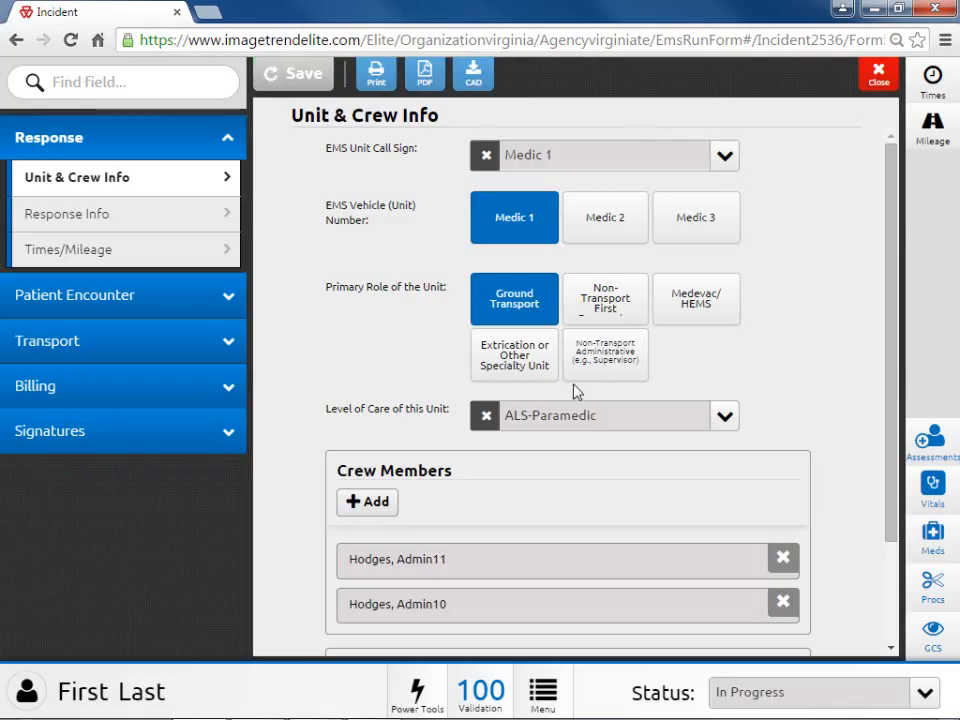
Review the Incident Audit Report's 121 history entries, then close it
click(541, 692)
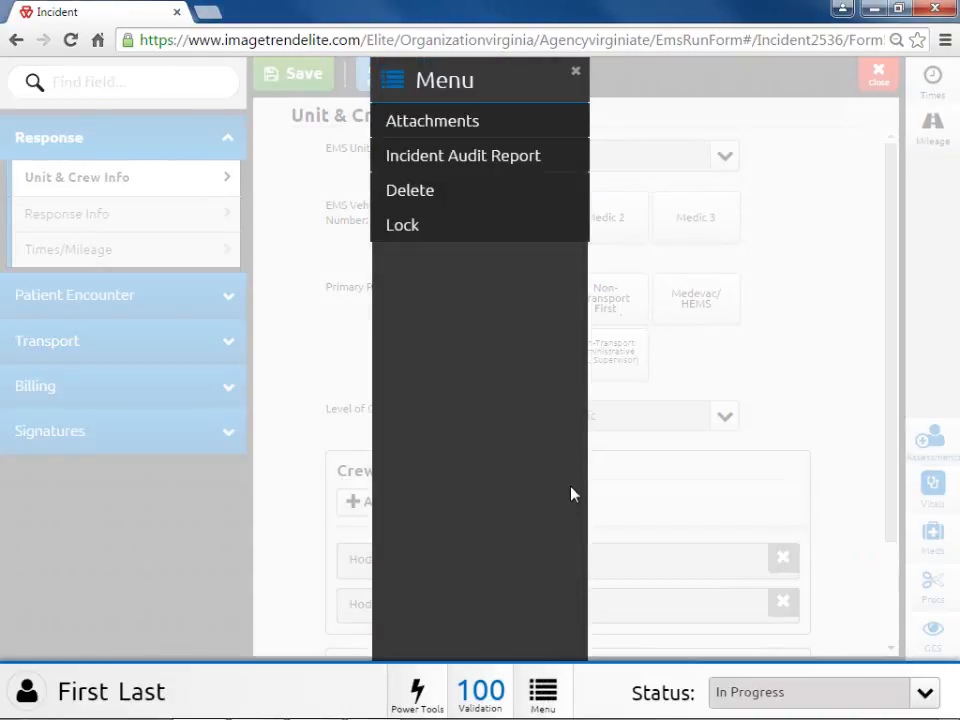
click(556, 164)
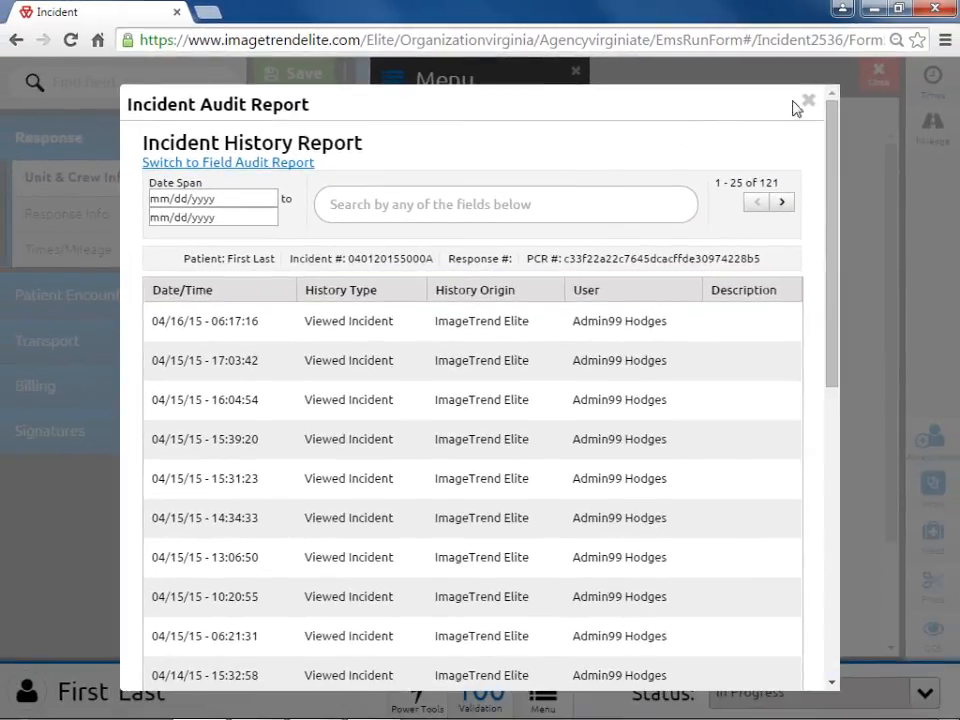
click(807, 100)
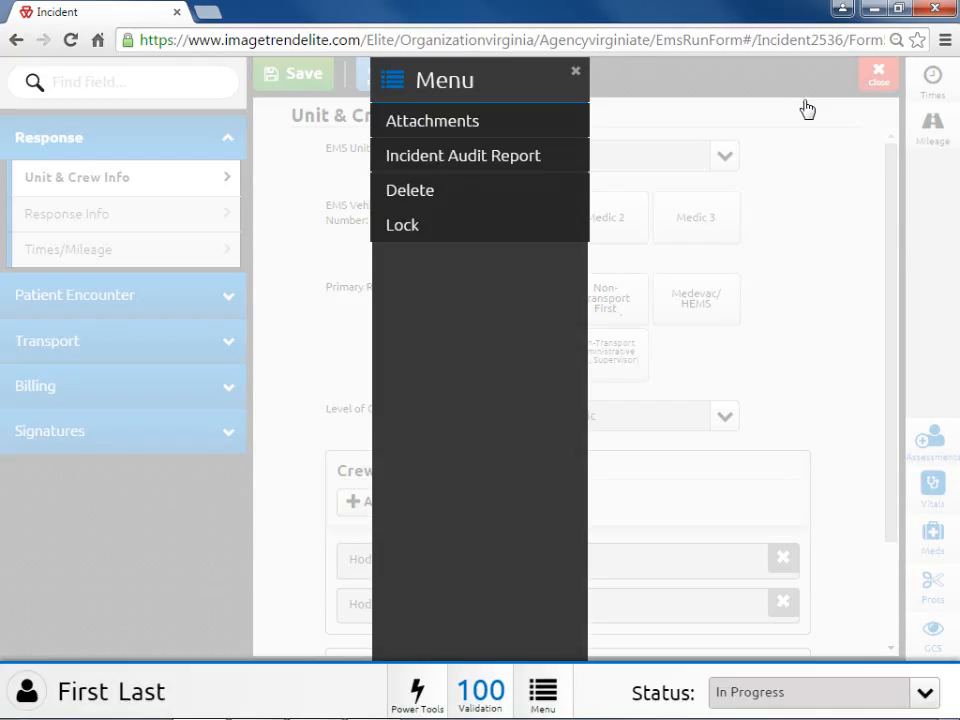
Cancel deleting the incident, then lock it and unlock it again
click(501, 199)
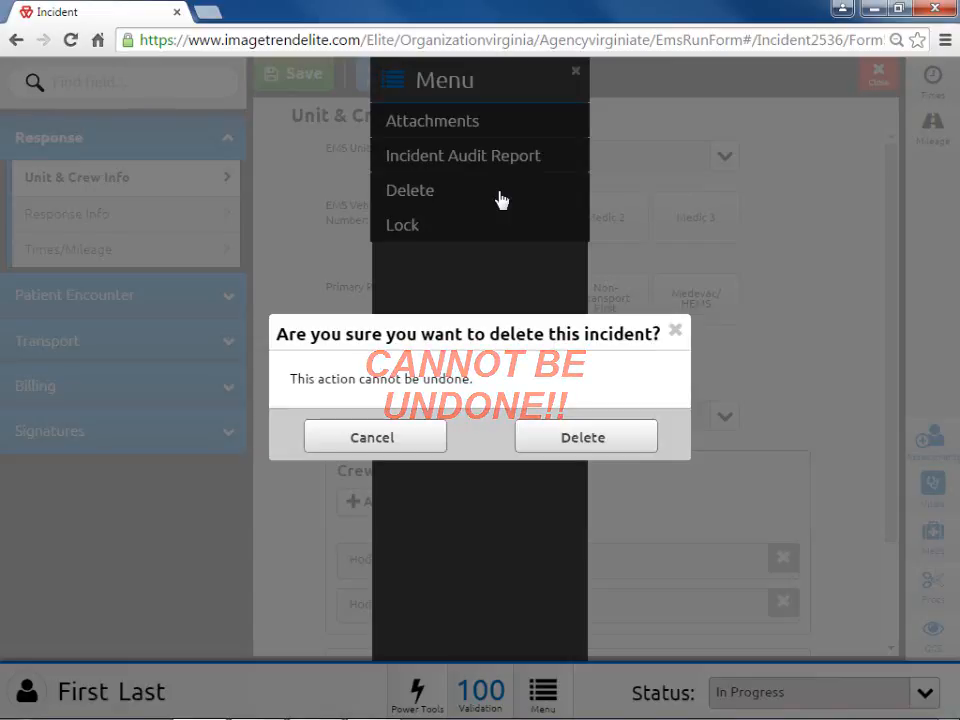
click(414, 439)
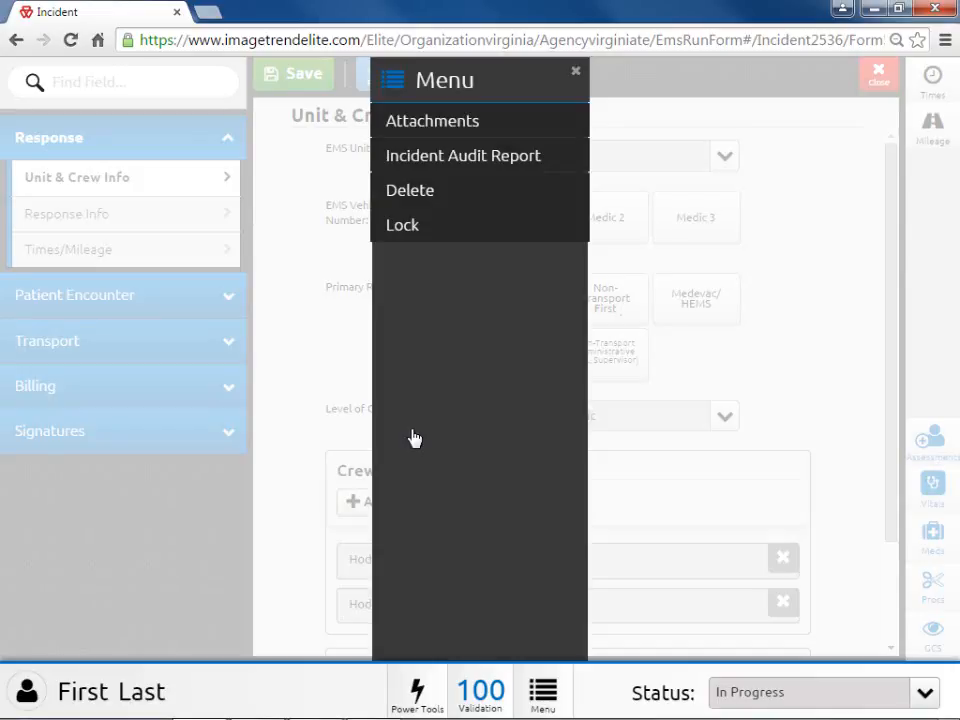
click(520, 226)
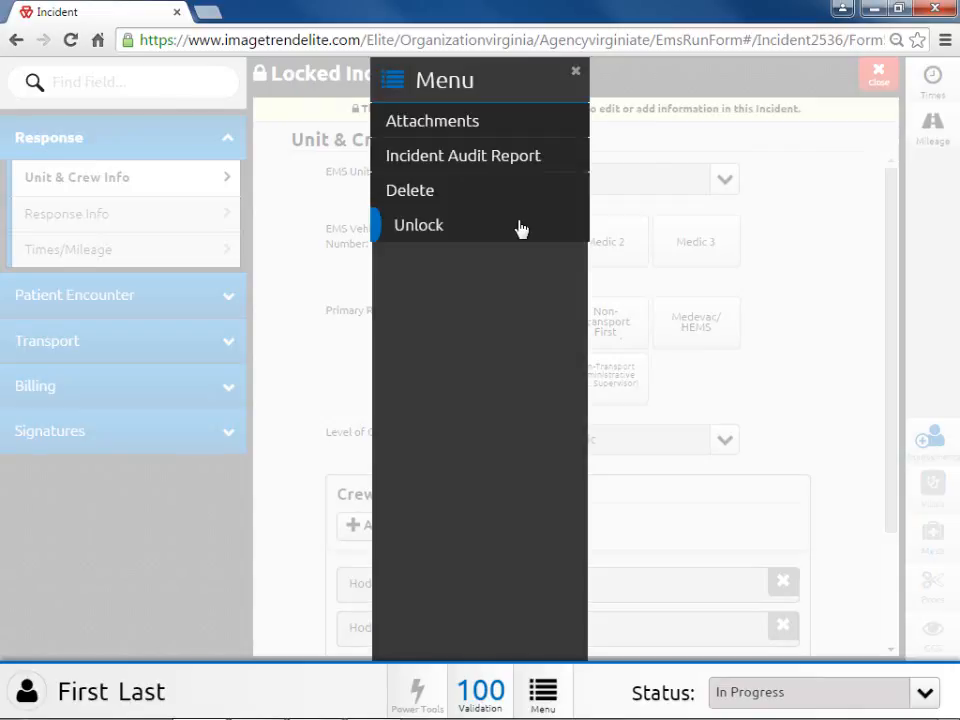
click(545, 692)
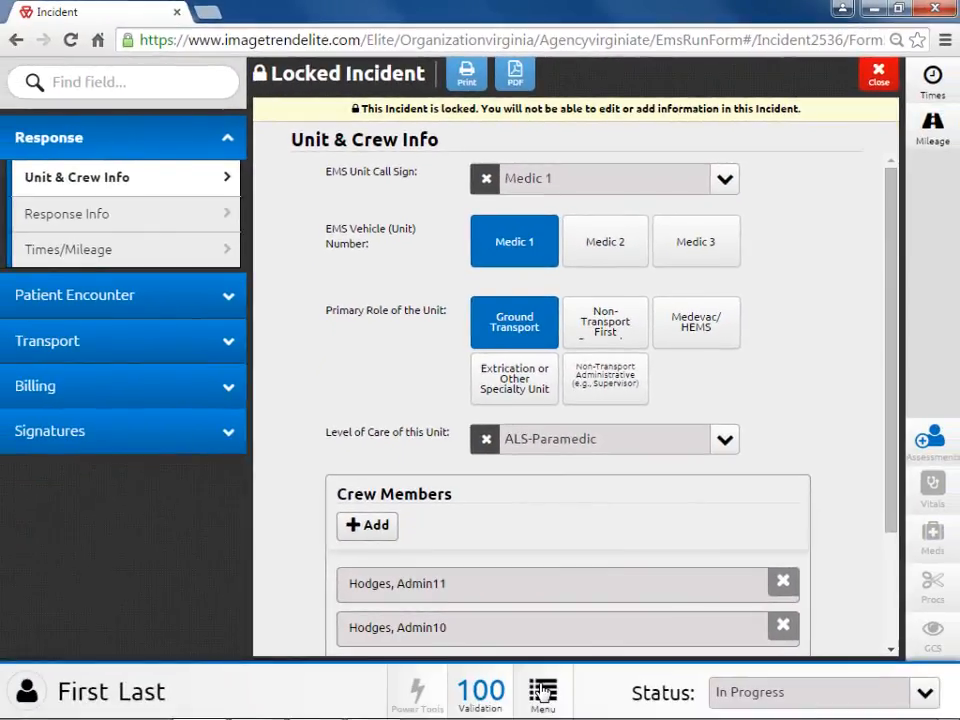
click(543, 692)
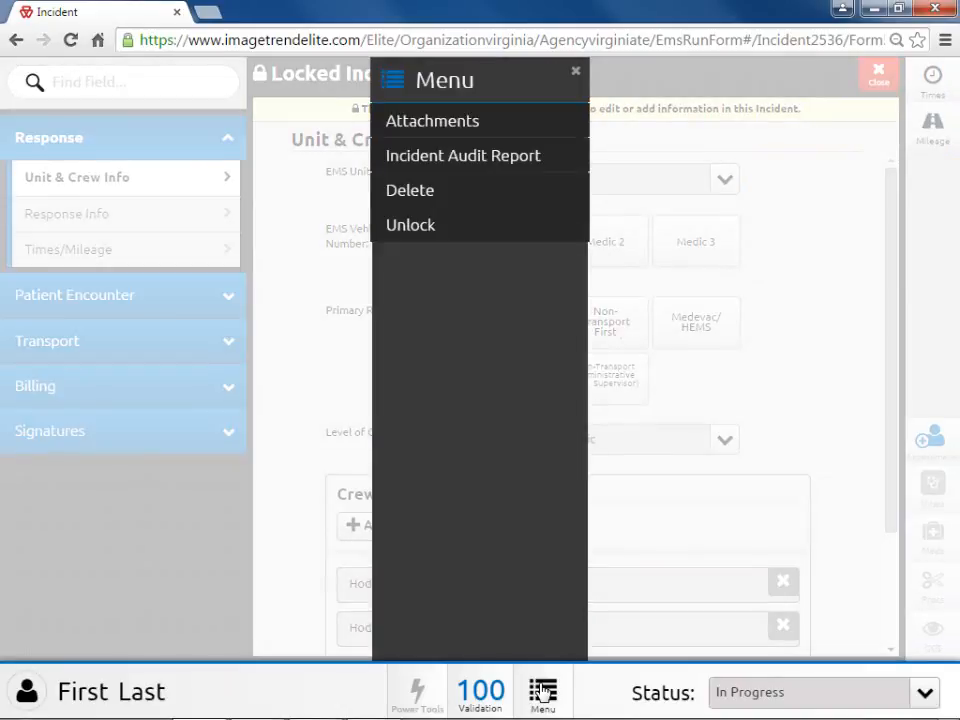
click(499, 225)
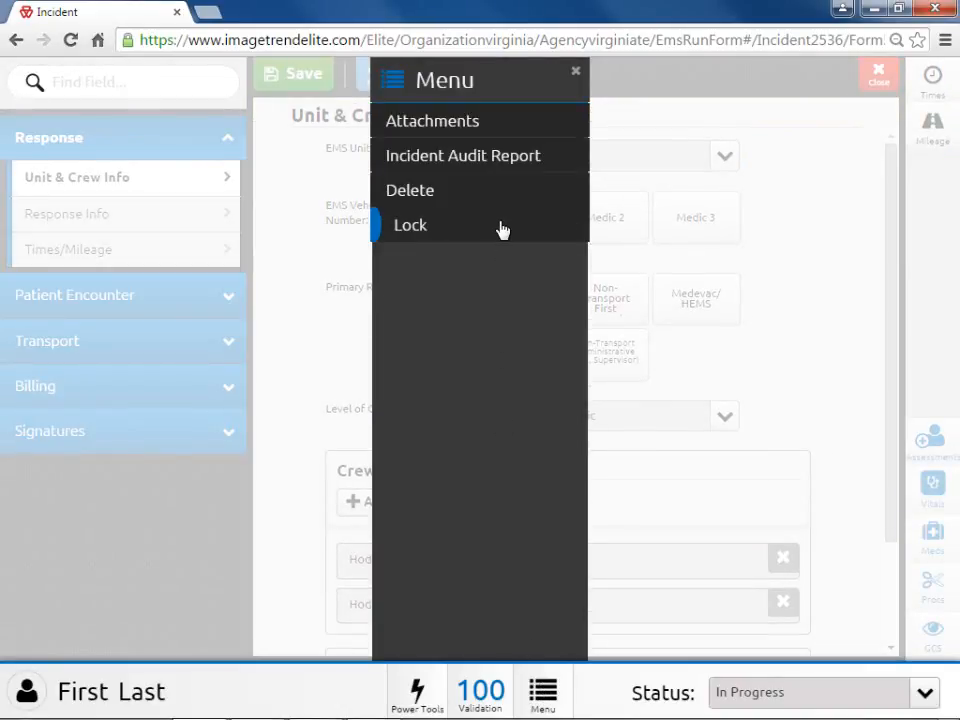
click(541, 688)
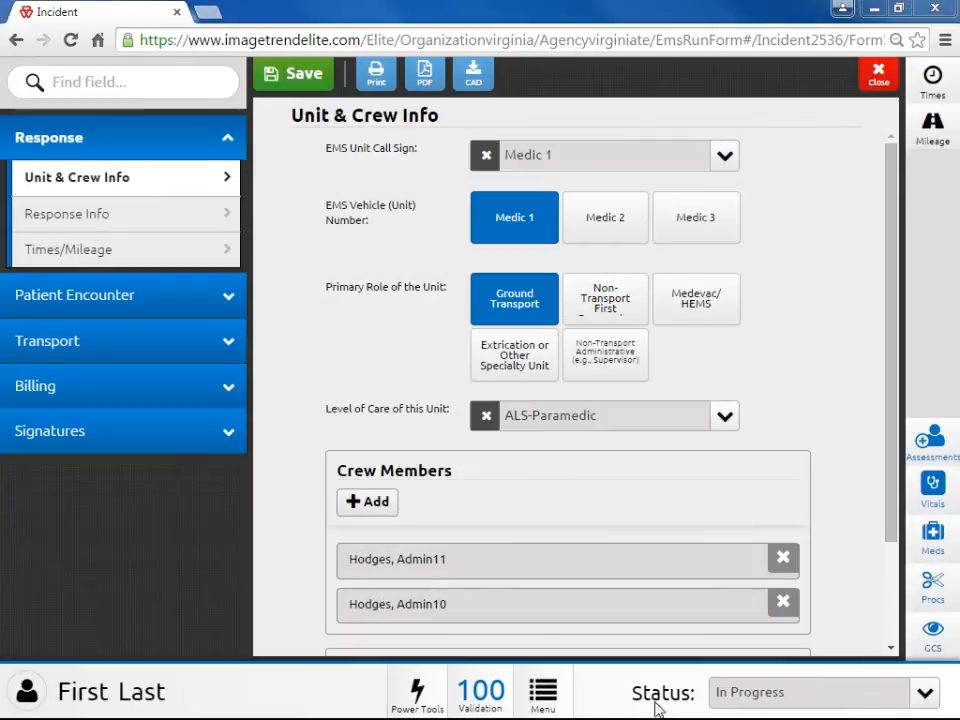
click(926, 699)
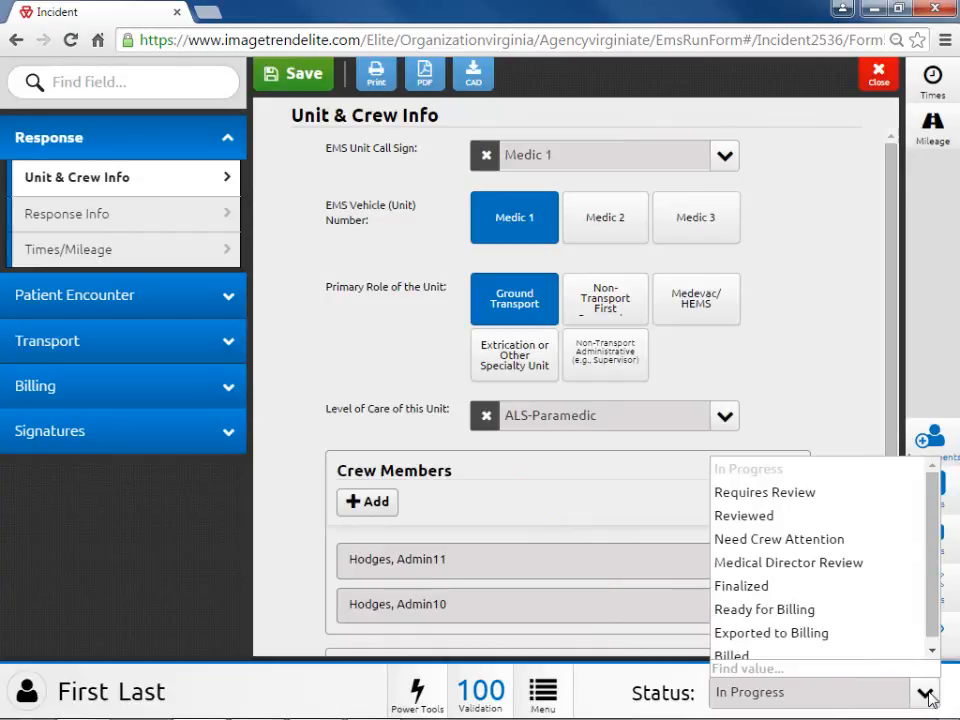
click(926, 694)
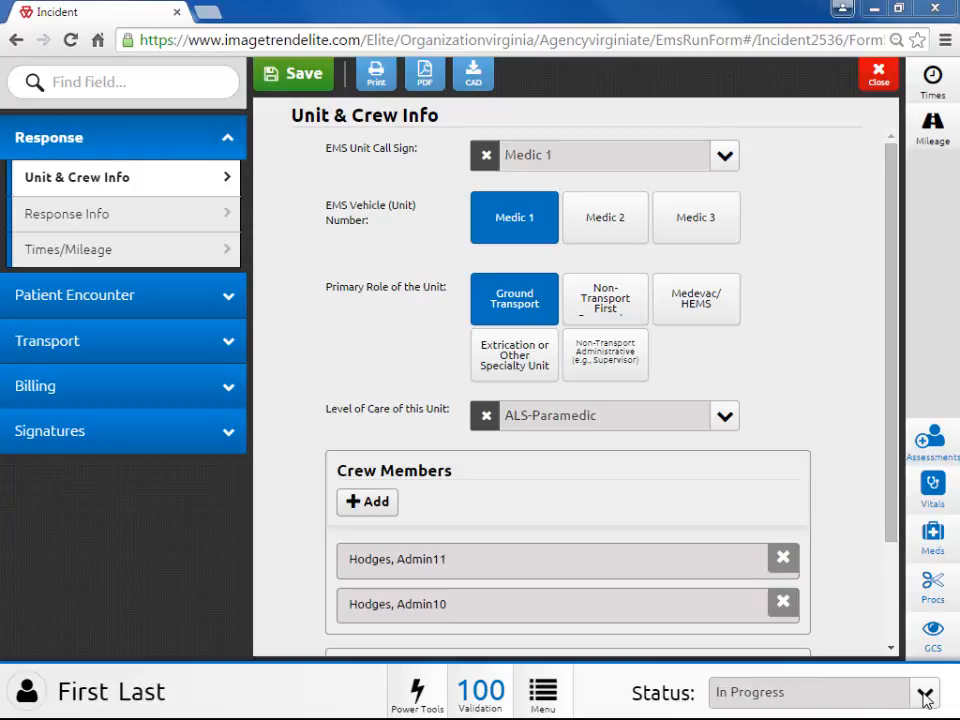
click(933, 445)
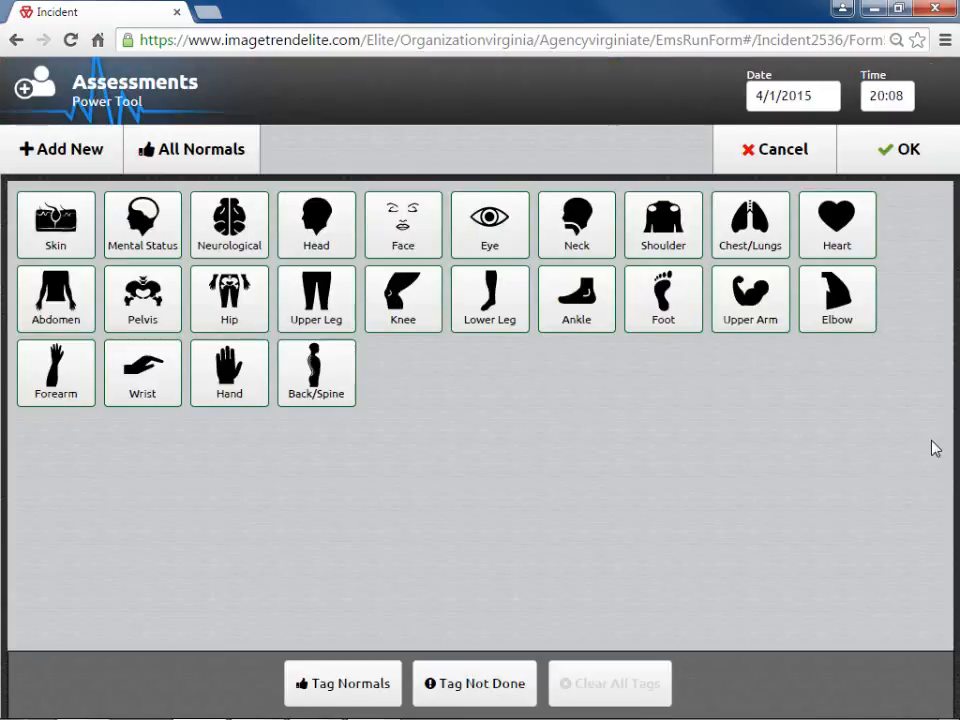
click(230, 158)
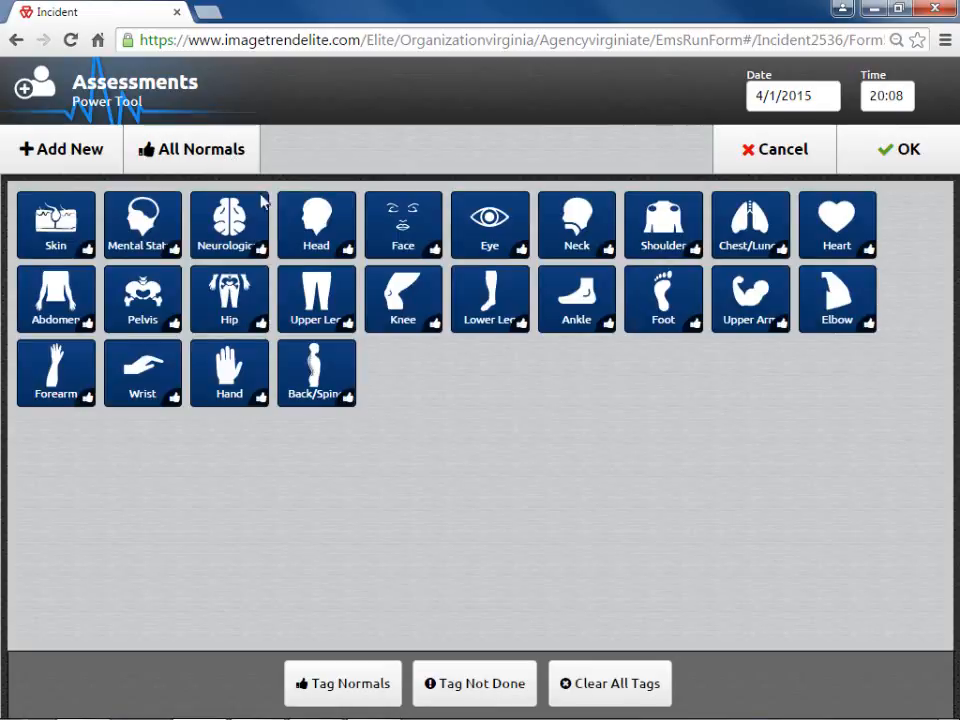
click(614, 688)
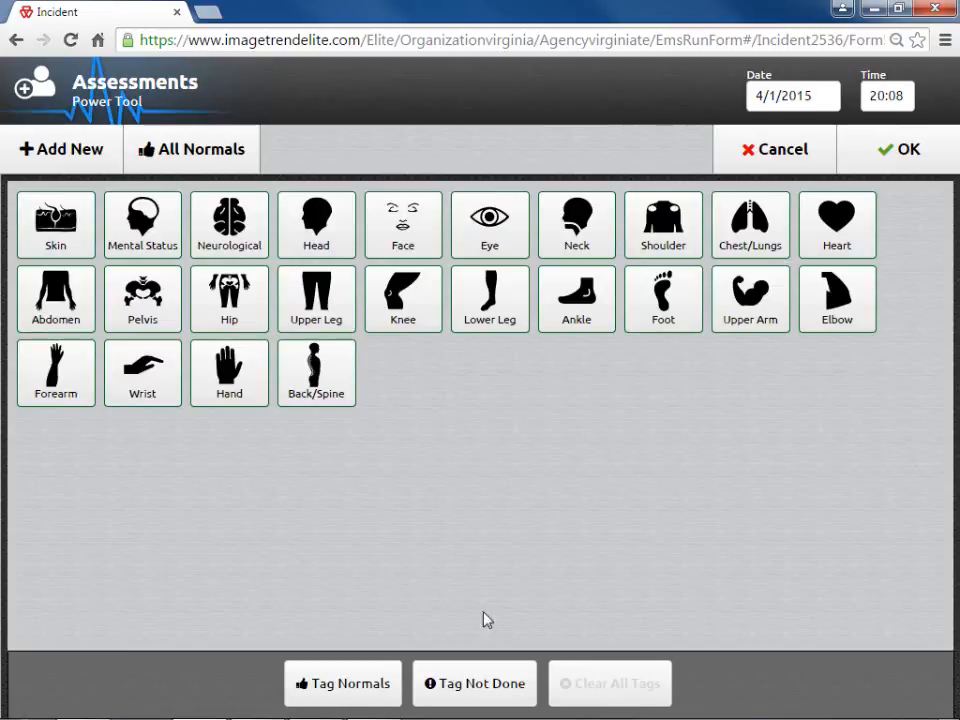
click(364, 683)
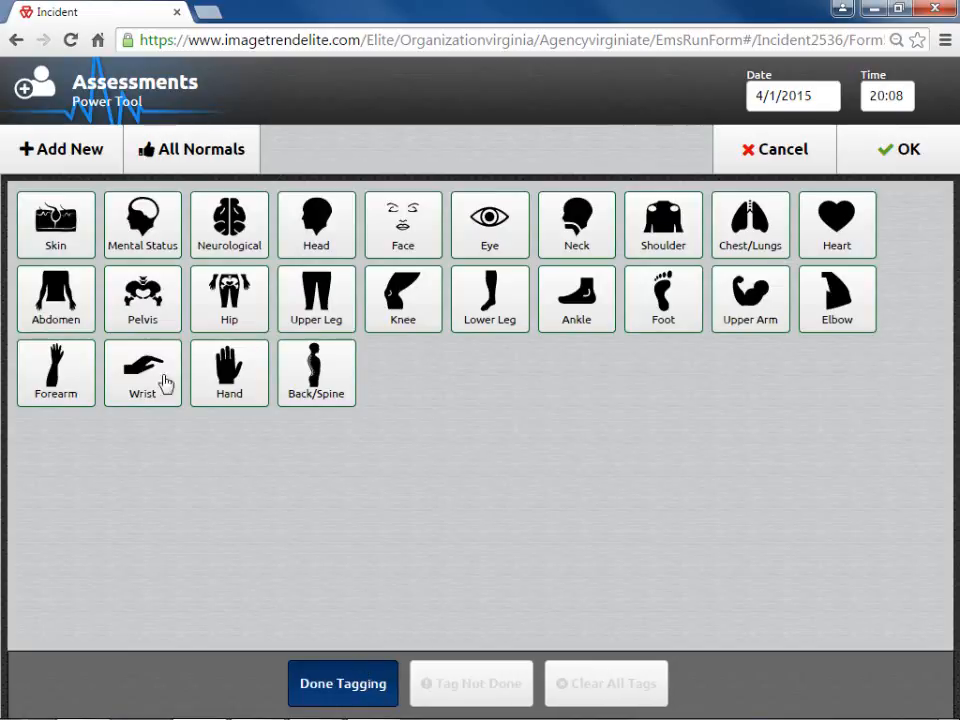
click(60, 243)
click(133, 245)
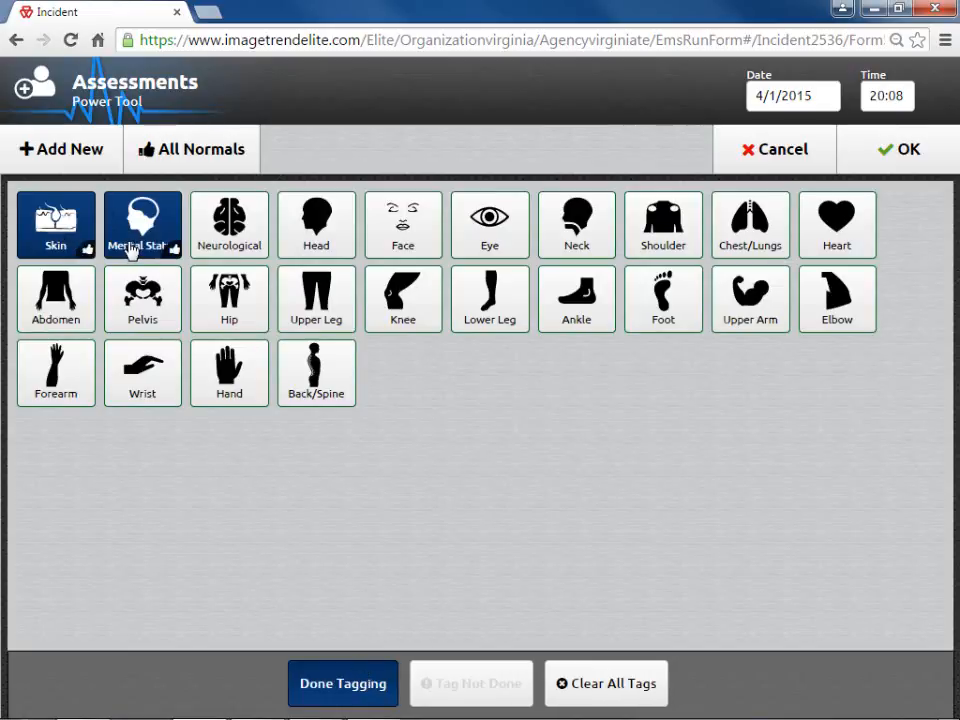
click(215, 242)
click(315, 242)
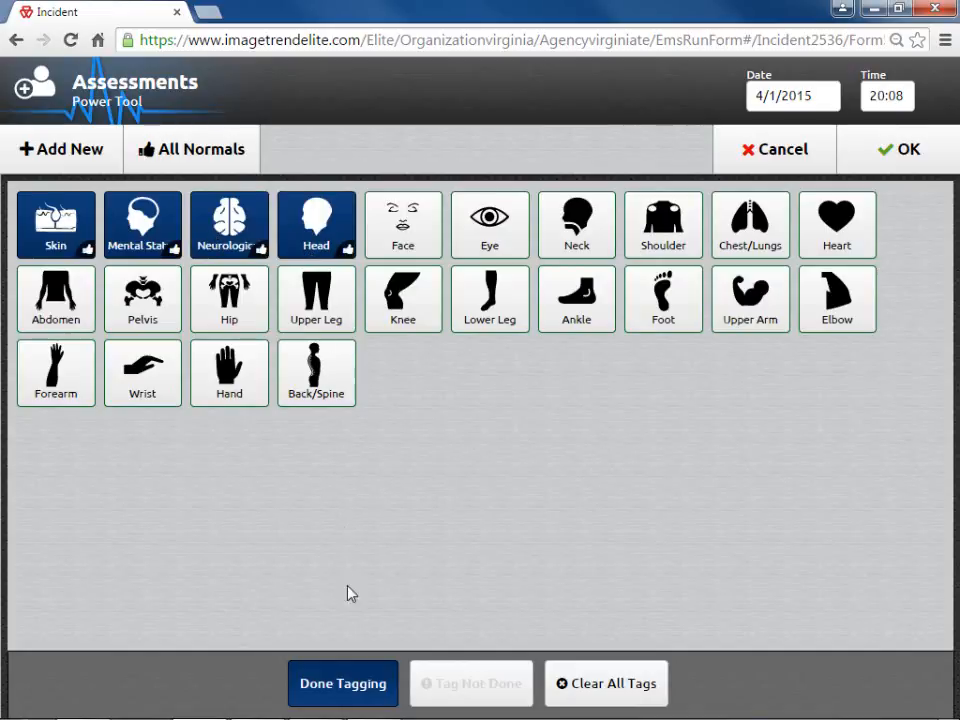
click(348, 684)
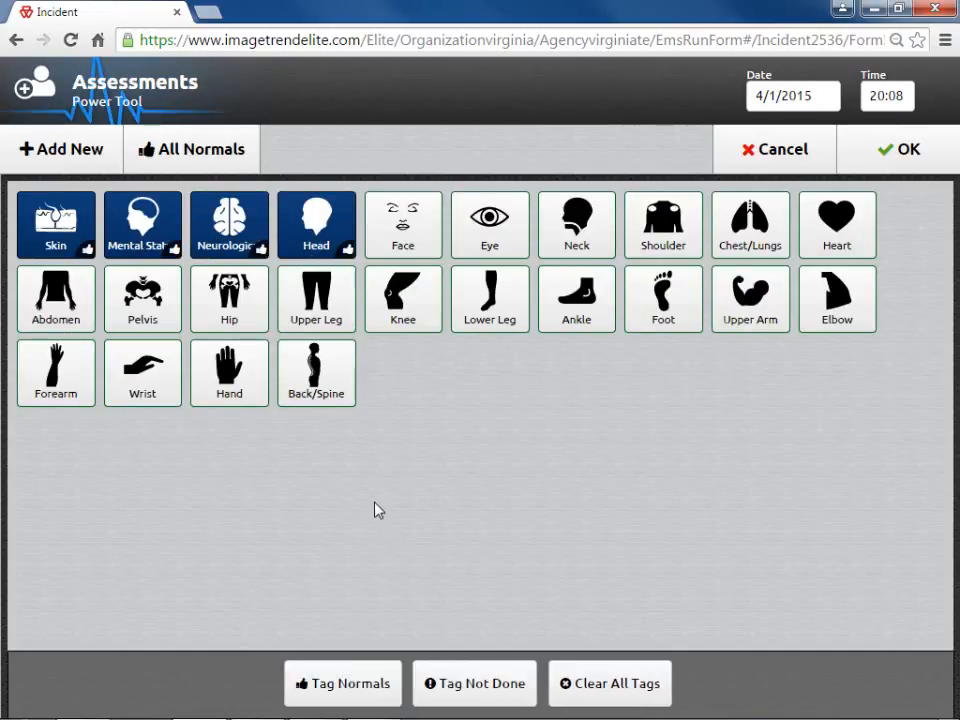
click(403, 232)
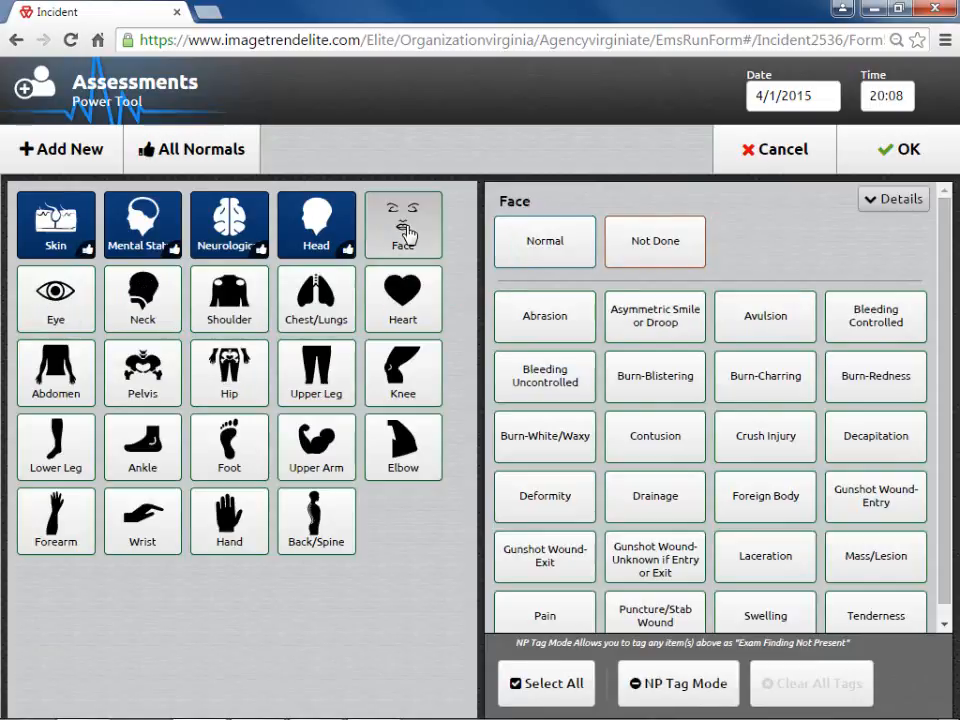
click(521, 314)
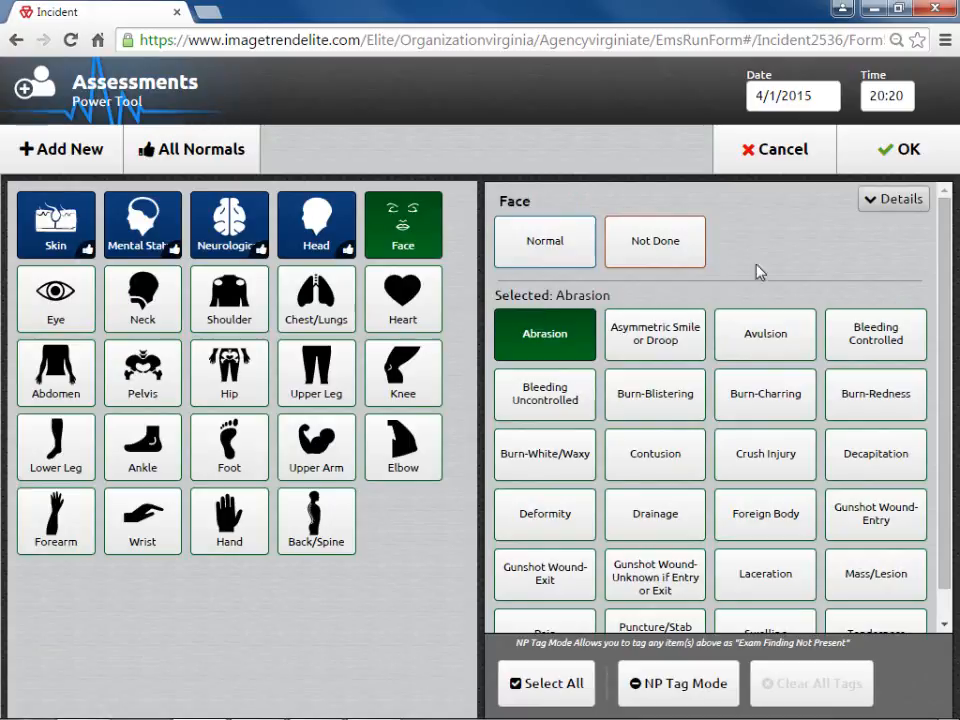
click(895, 204)
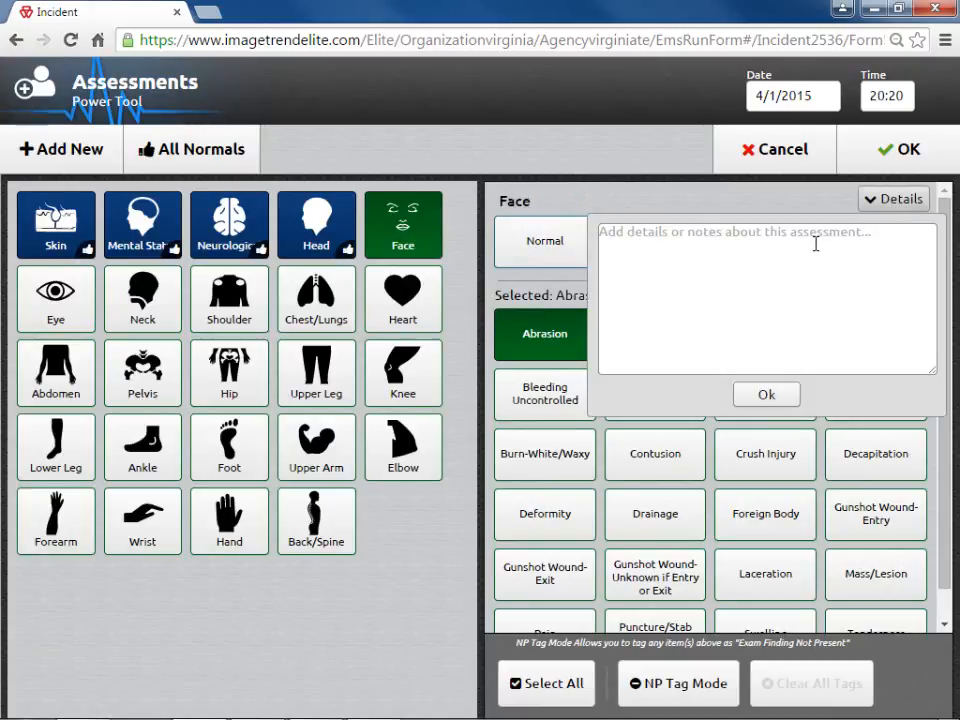
text(Asse)
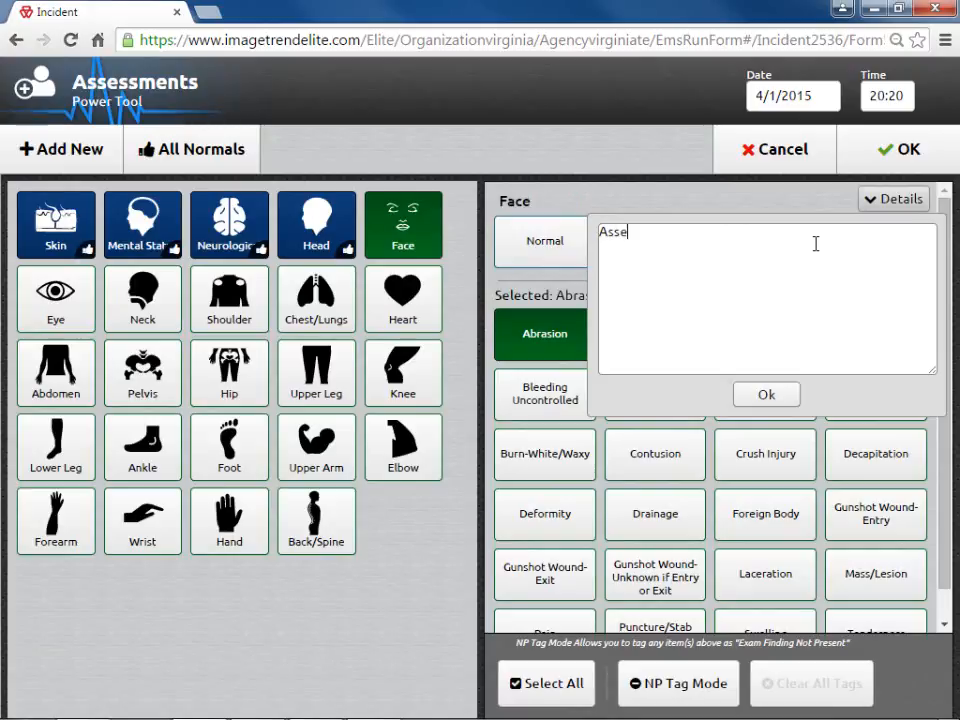
text(ssment notes)
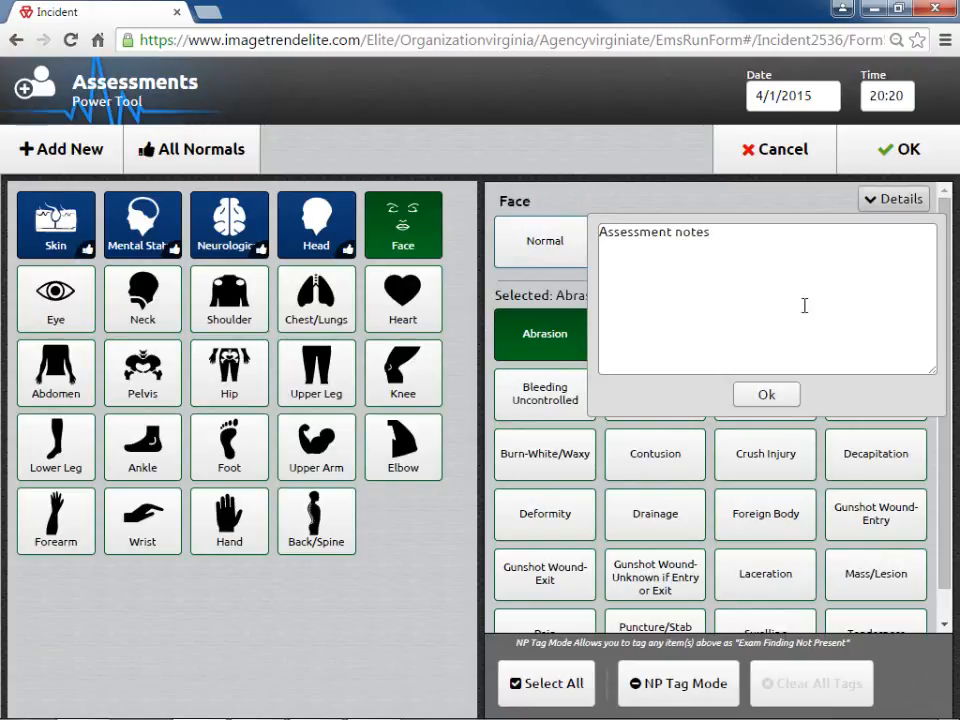
click(767, 395)
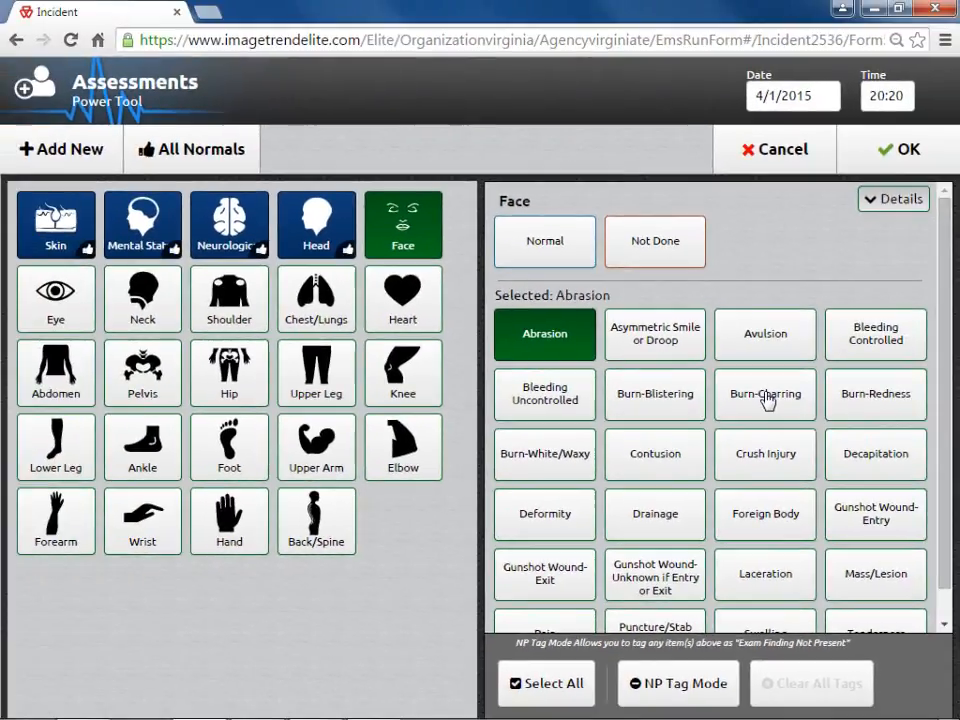
click(680, 690)
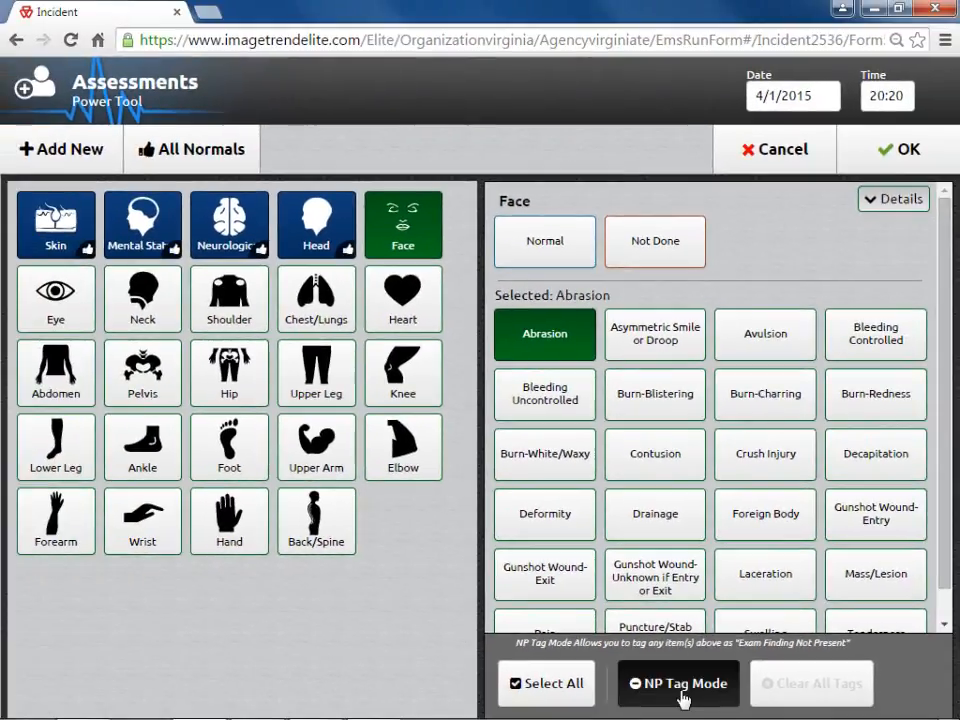
click(765, 570)
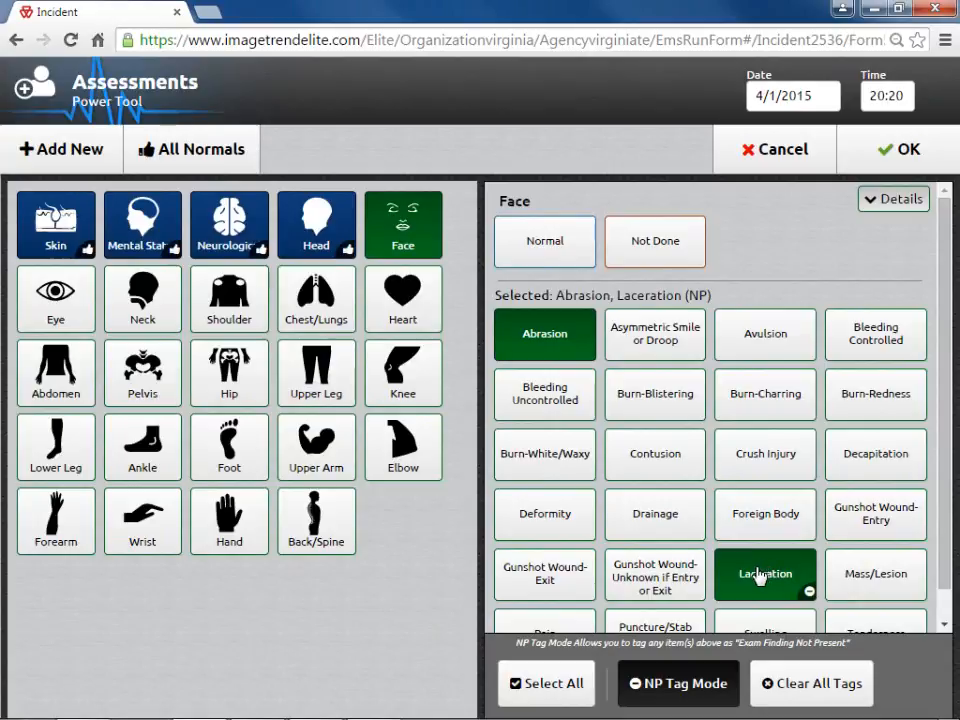
click(703, 686)
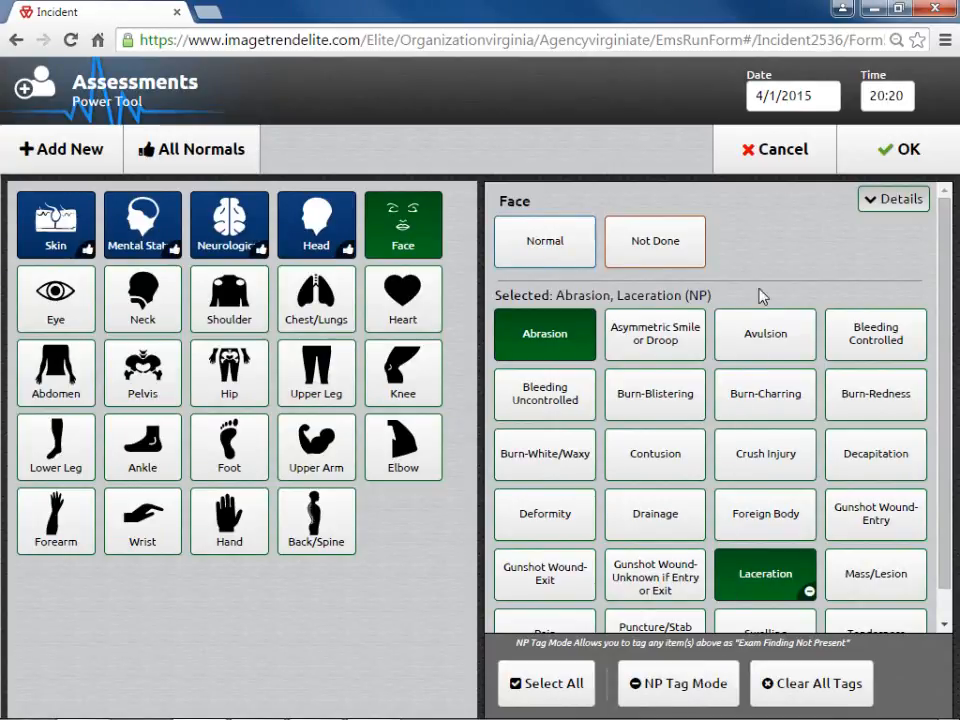
click(779, 158)
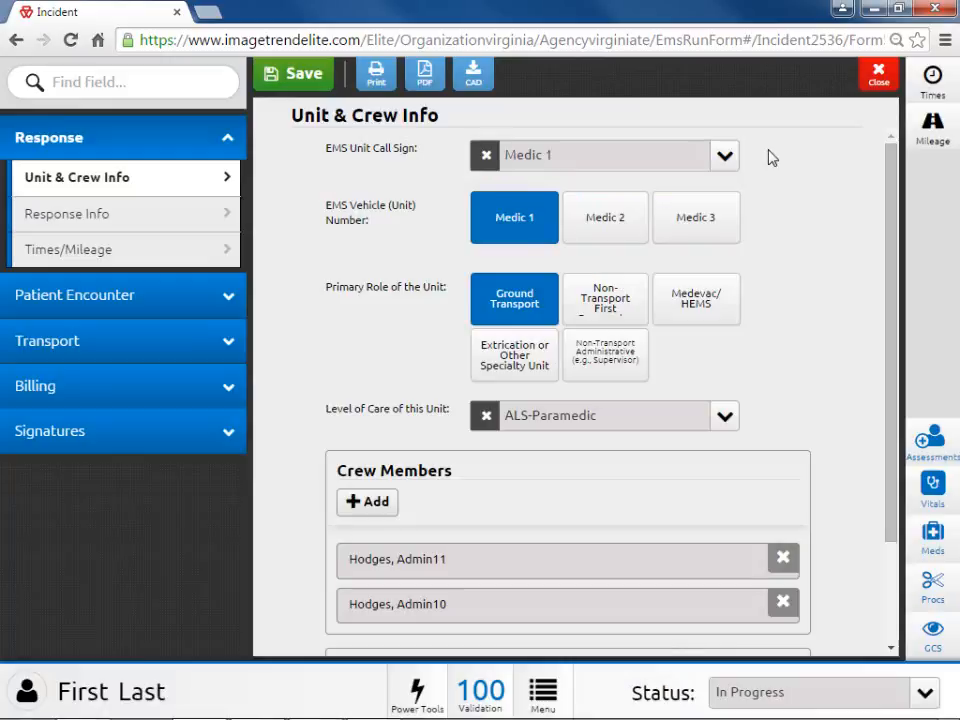
click(933, 485)
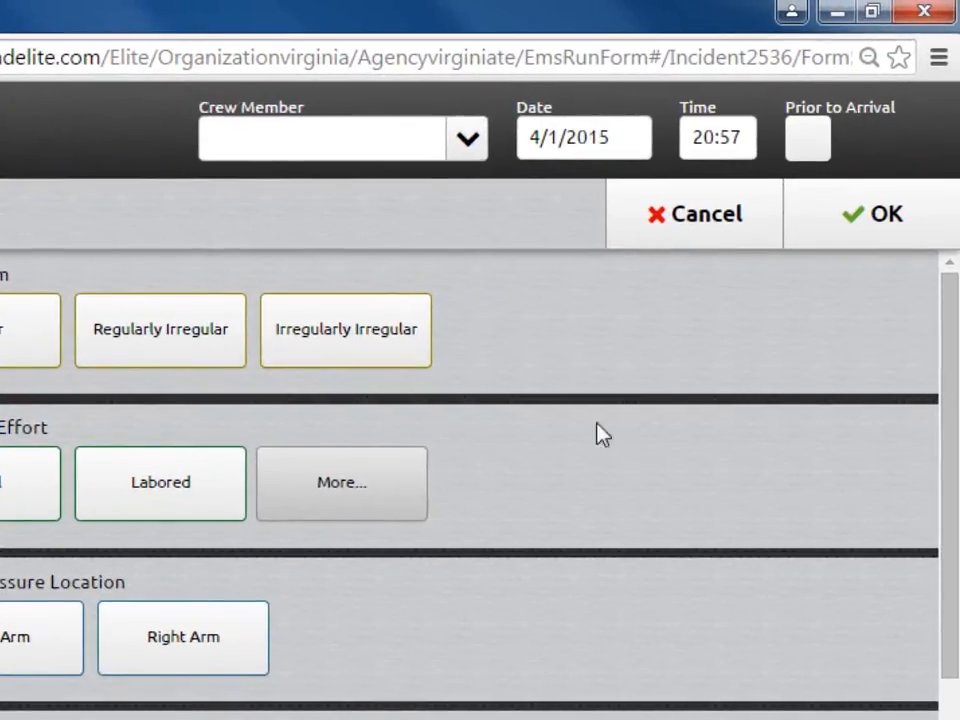
click(467, 145)
click(391, 258)
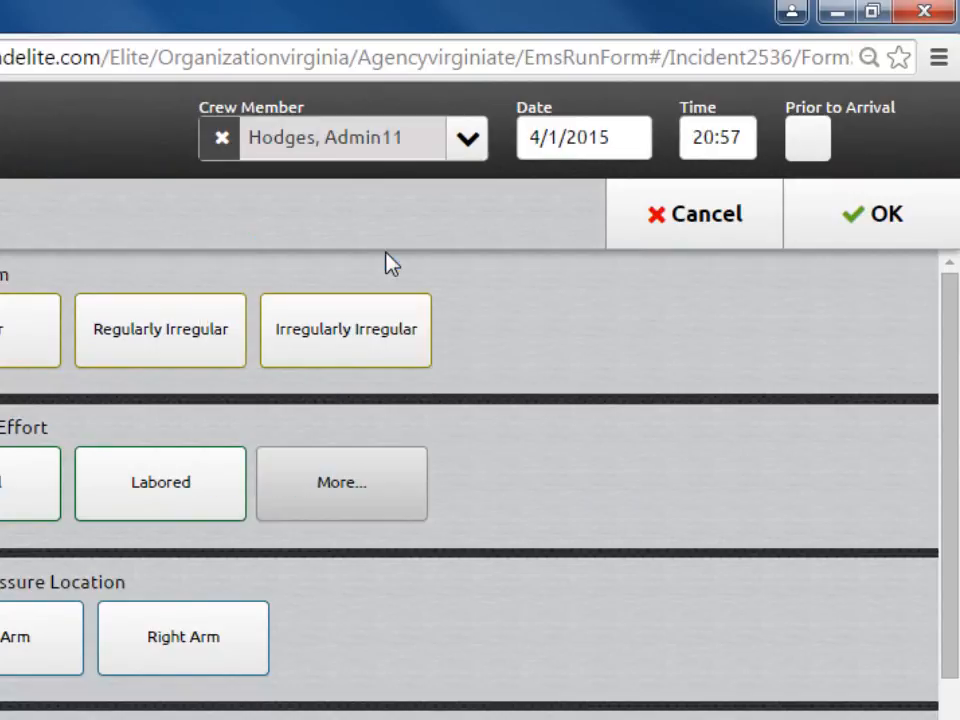
click(803, 146)
click(803, 146)
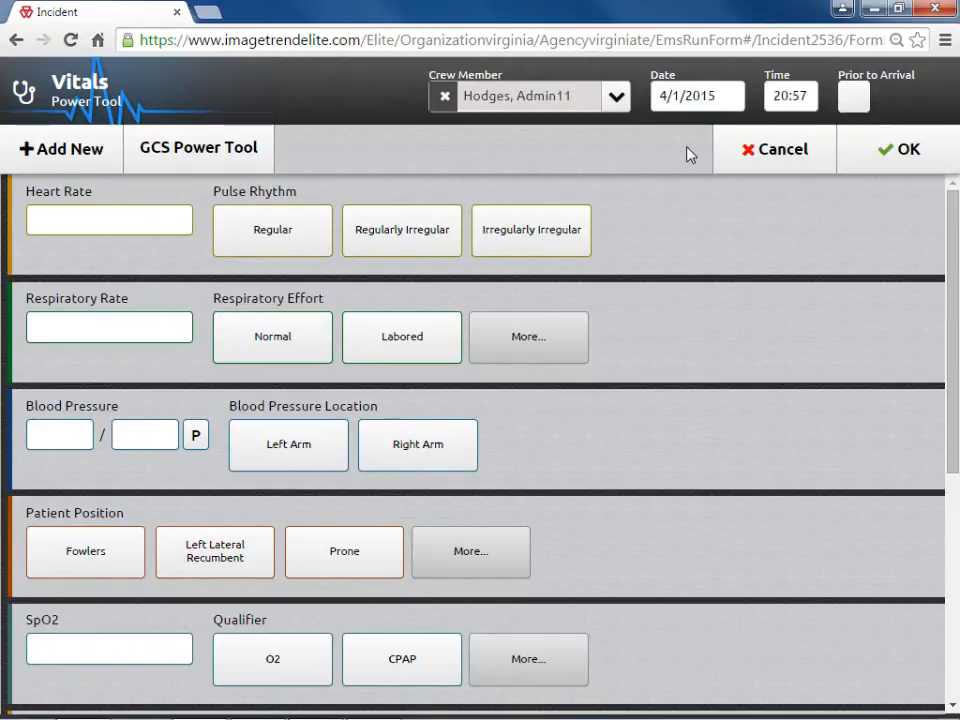
click(508, 553)
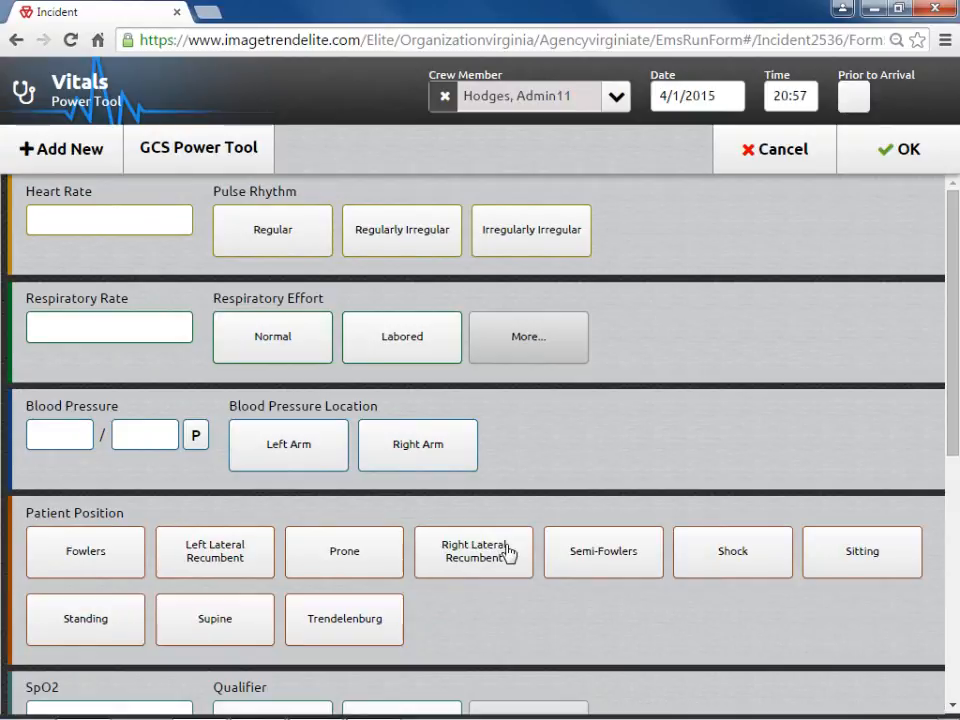
click(242, 623)
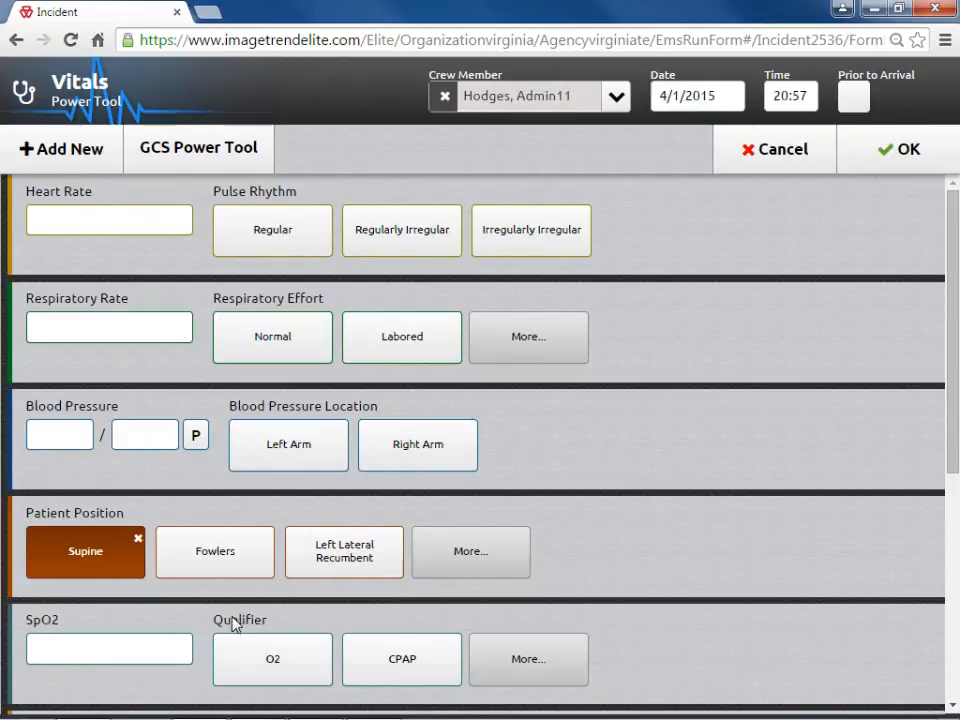
click(124, 565)
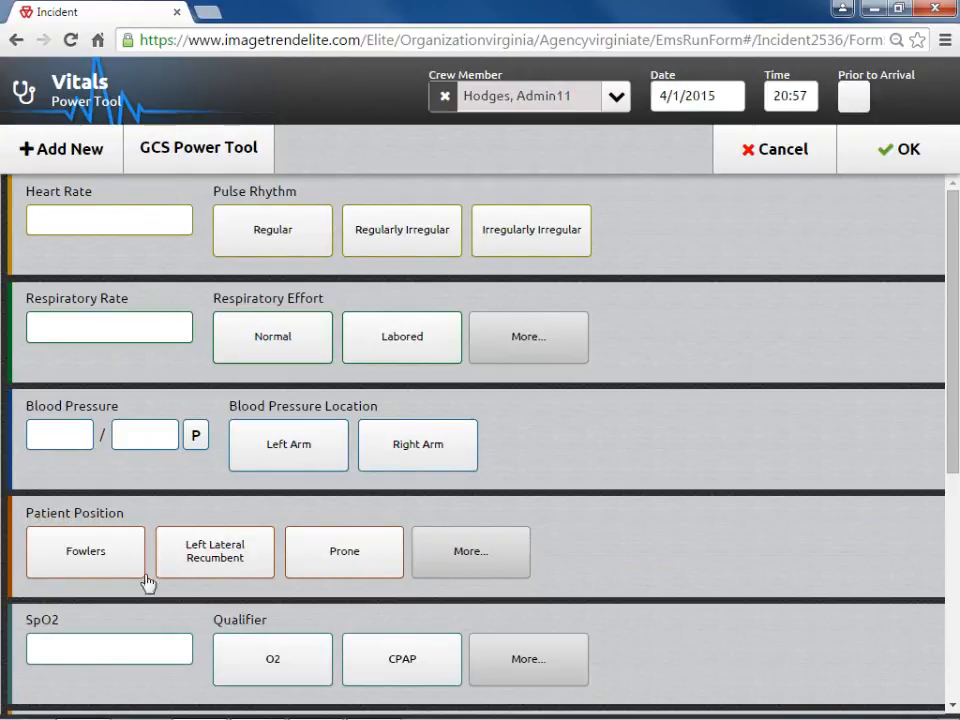
click(456, 566)
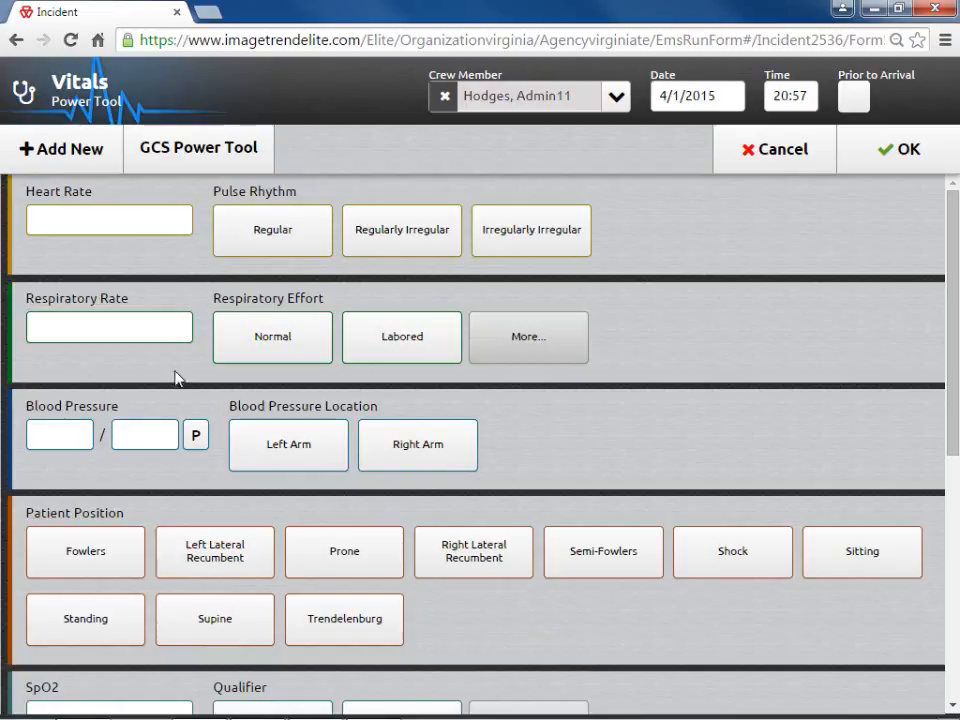
click(169, 330)
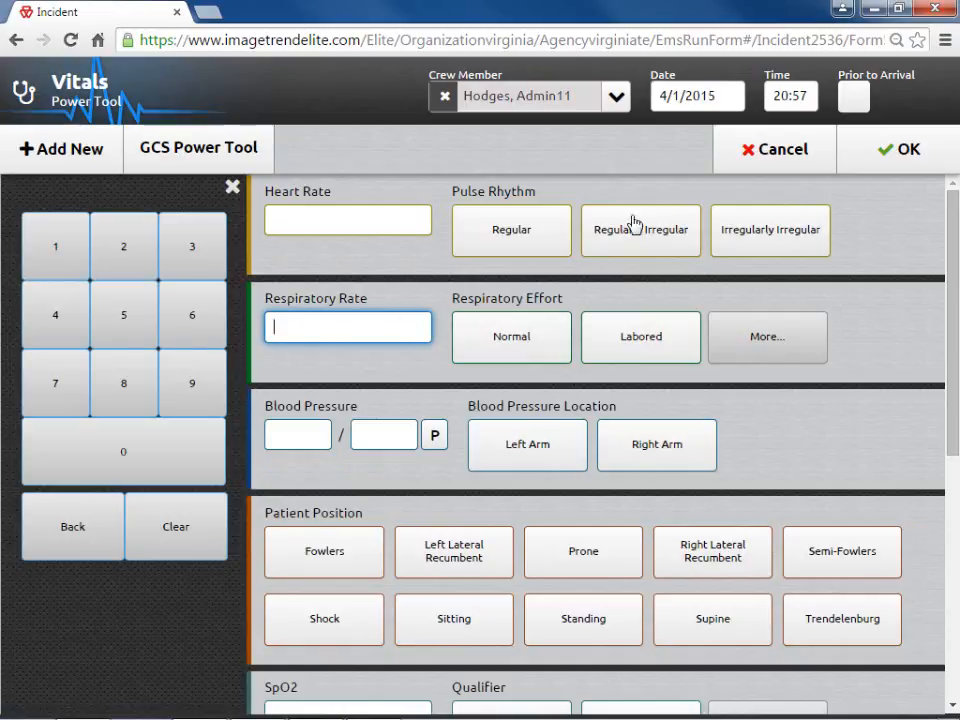
click(780, 153)
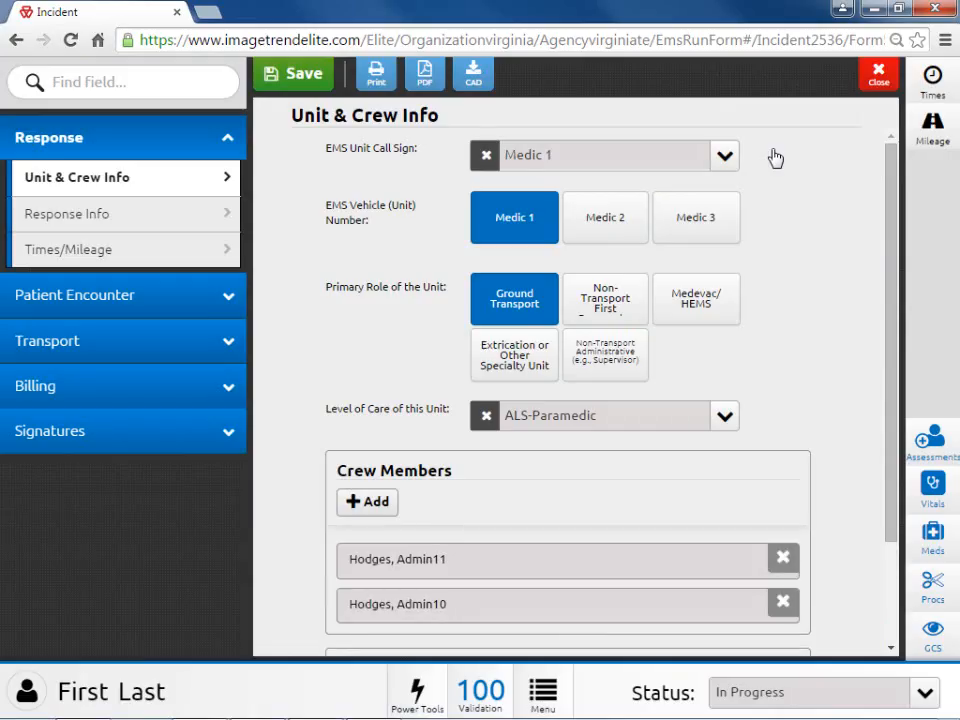
click(930, 538)
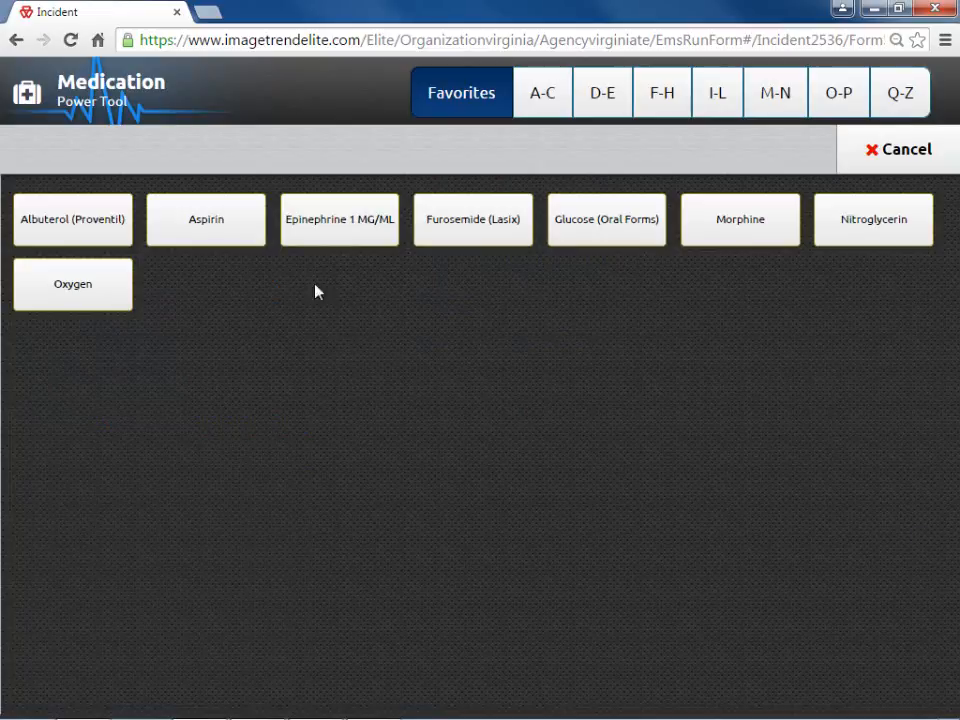
click(228, 243)
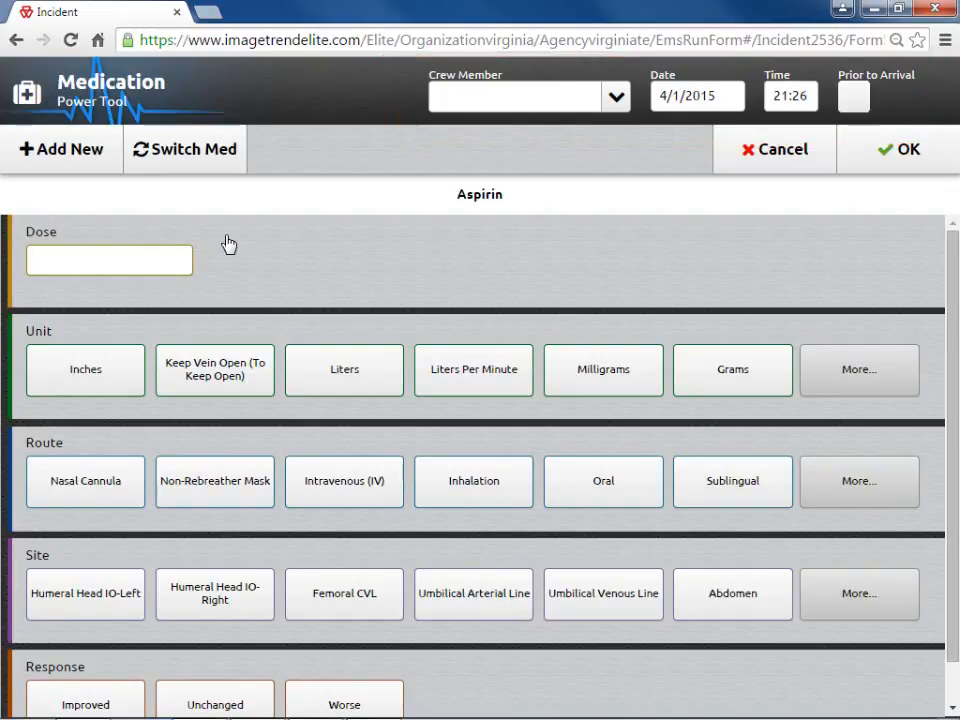
click(584, 379)
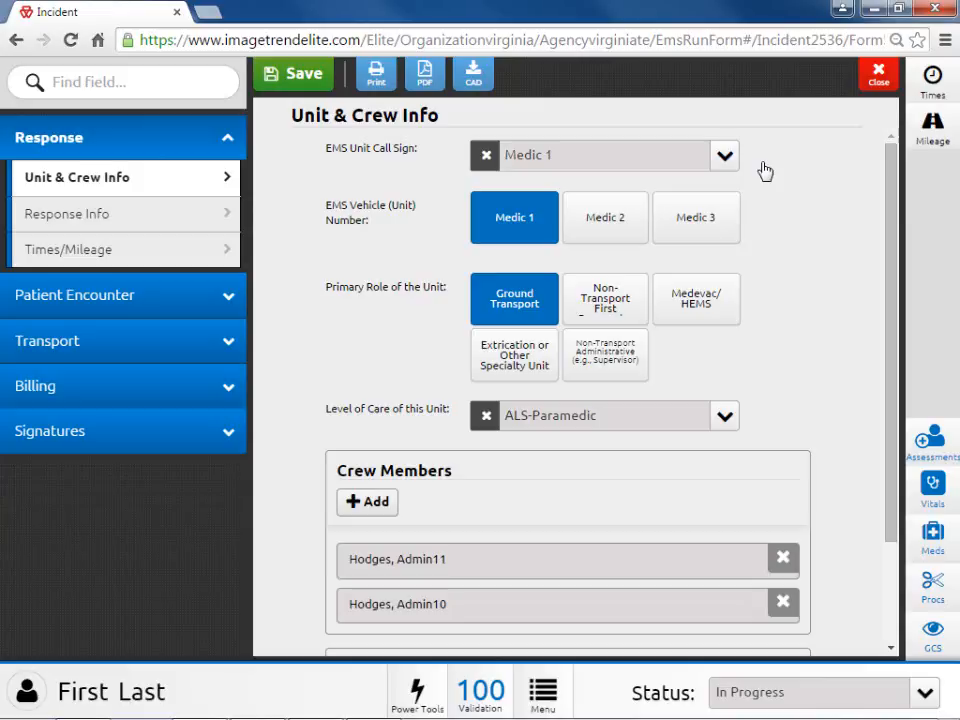
click(932, 588)
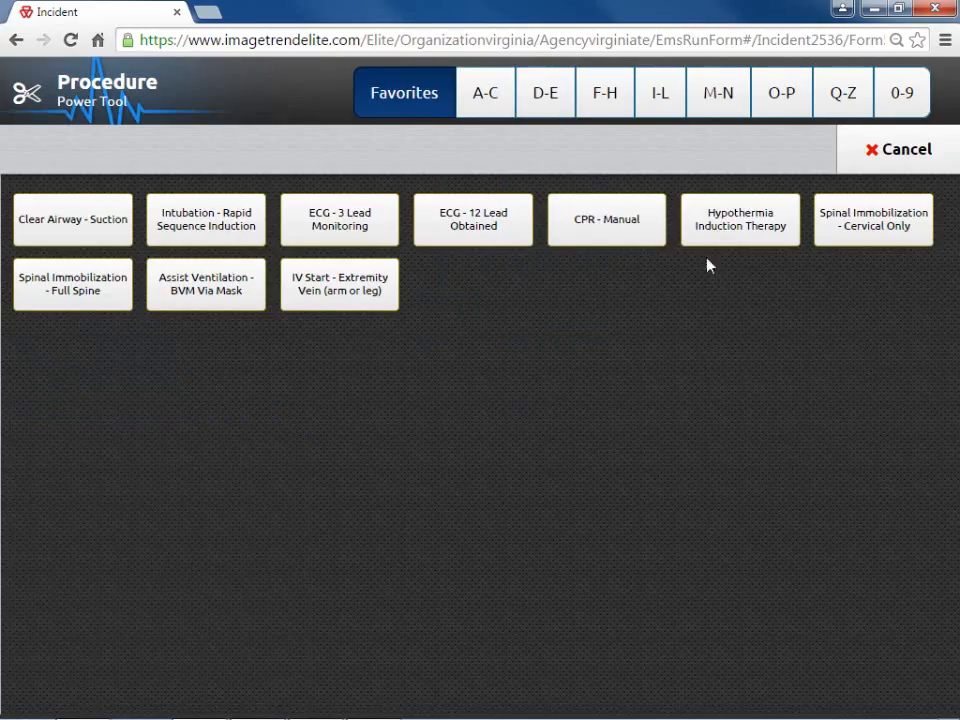
click(659, 99)
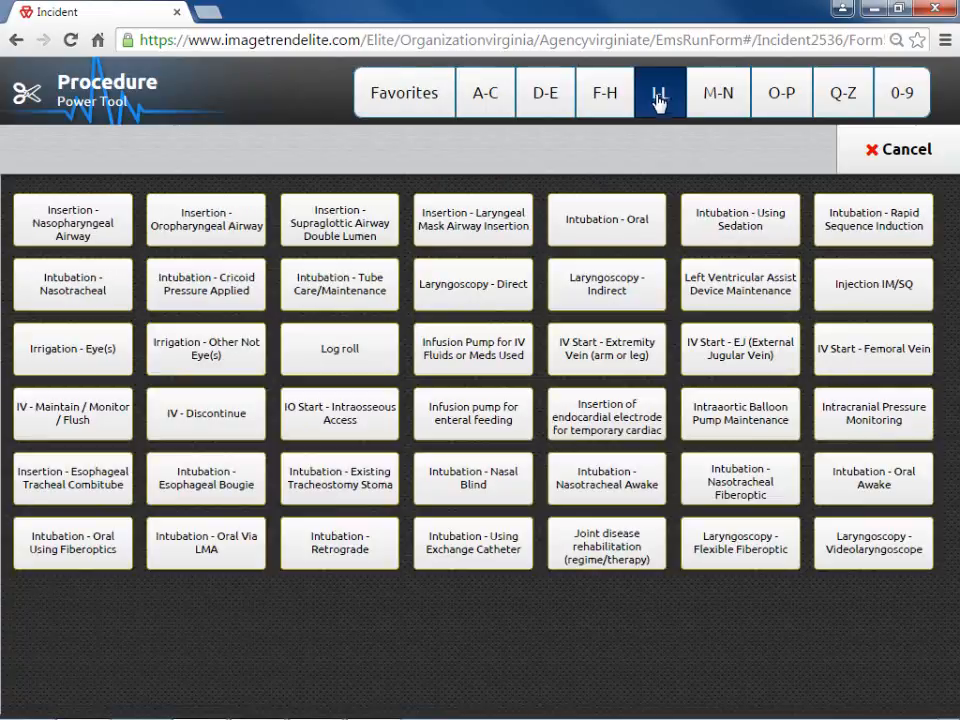
click(643, 364)
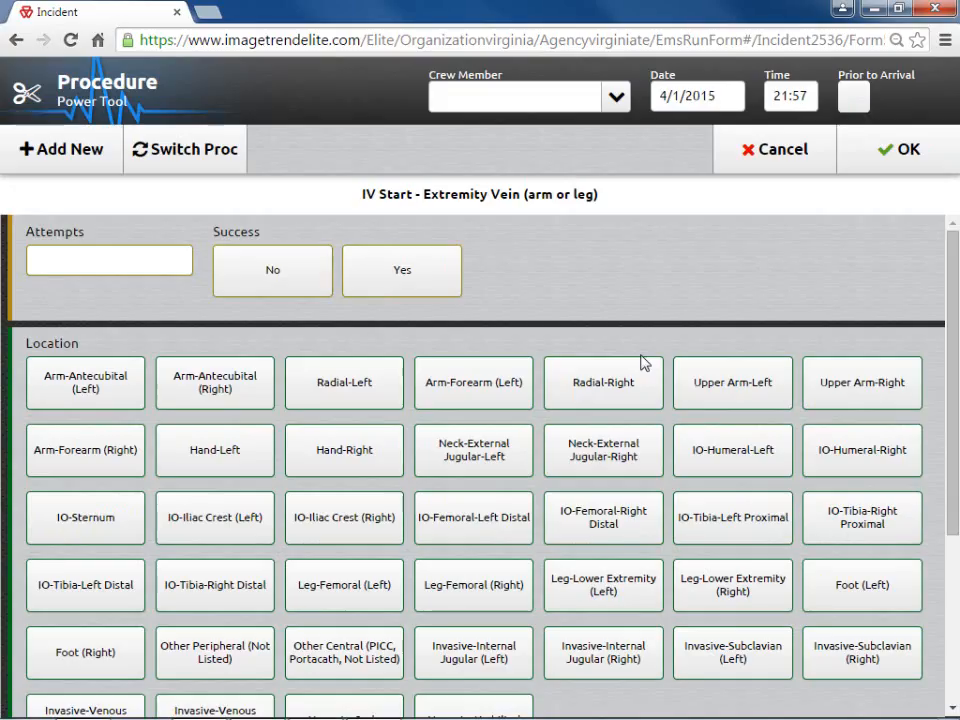
scroll(655, 356, down, 3)
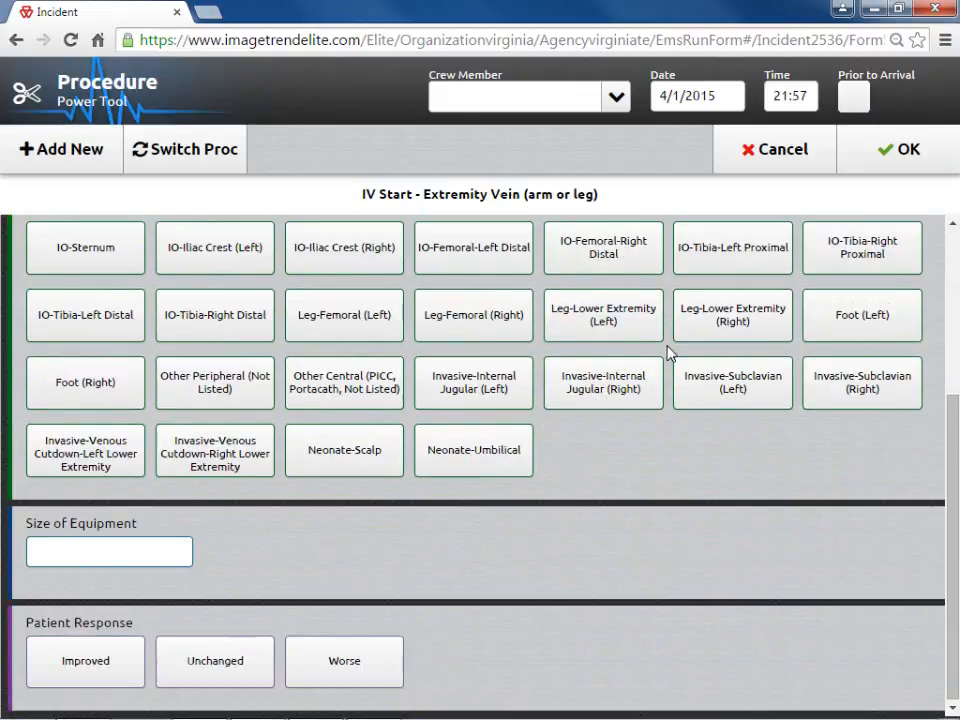
click(784, 155)
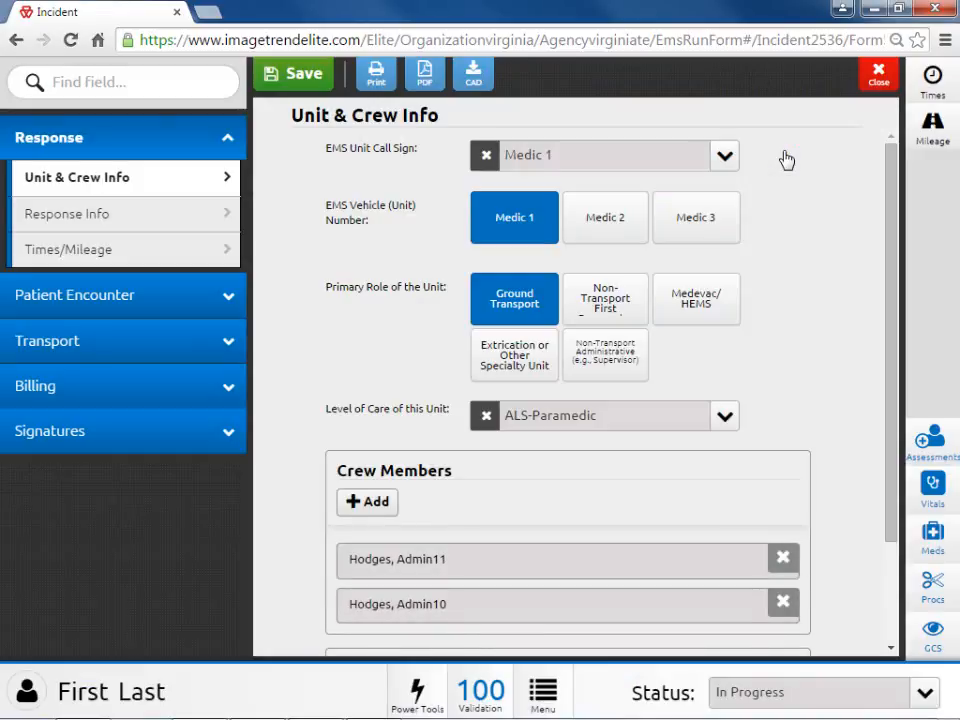
Start a GCS entry for the crew member, timed 06:29 from patient arrival
click(933, 630)
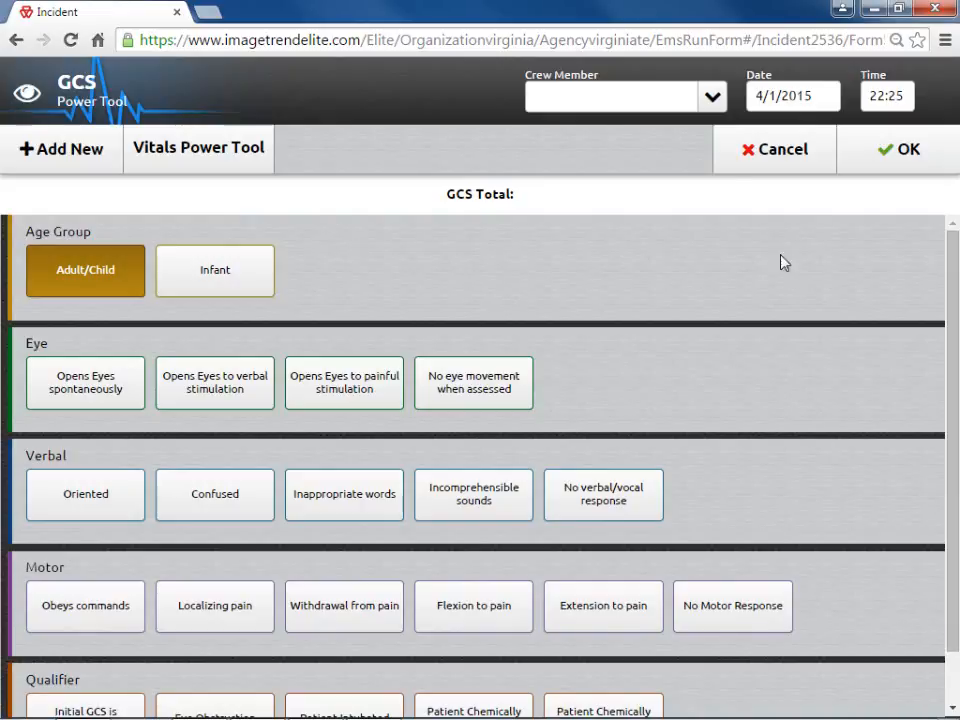
click(712, 97)
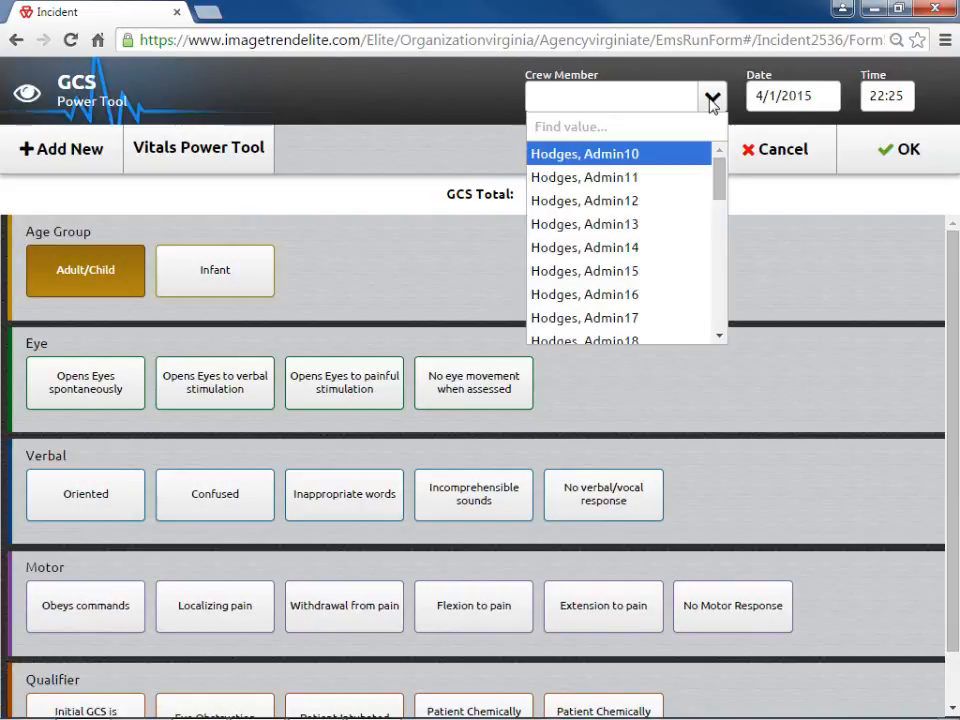
click(651, 178)
click(881, 95)
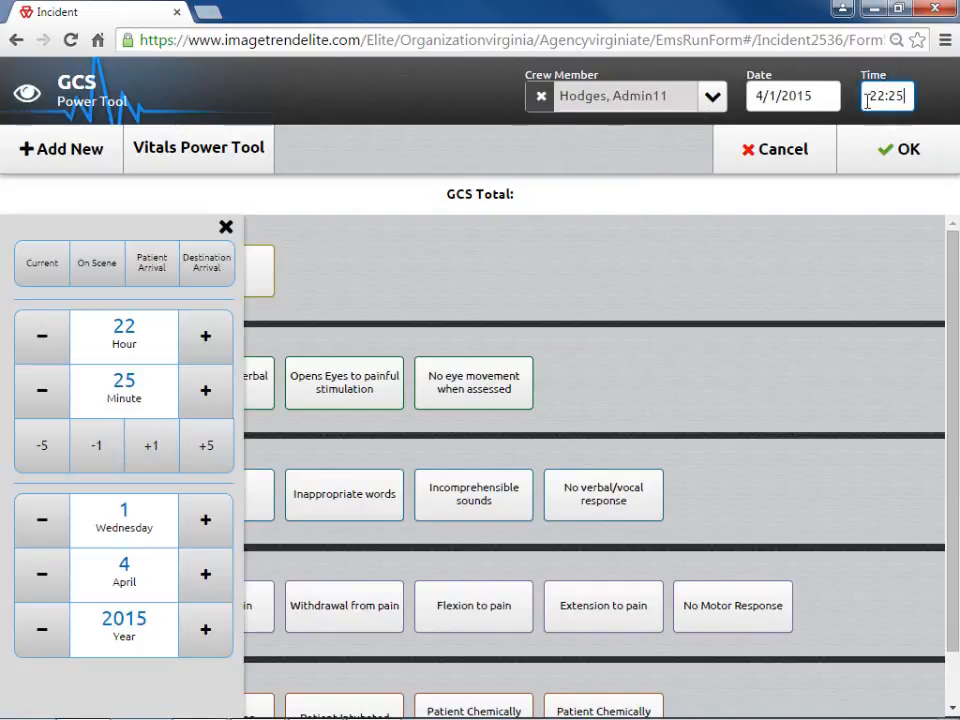
click(153, 273)
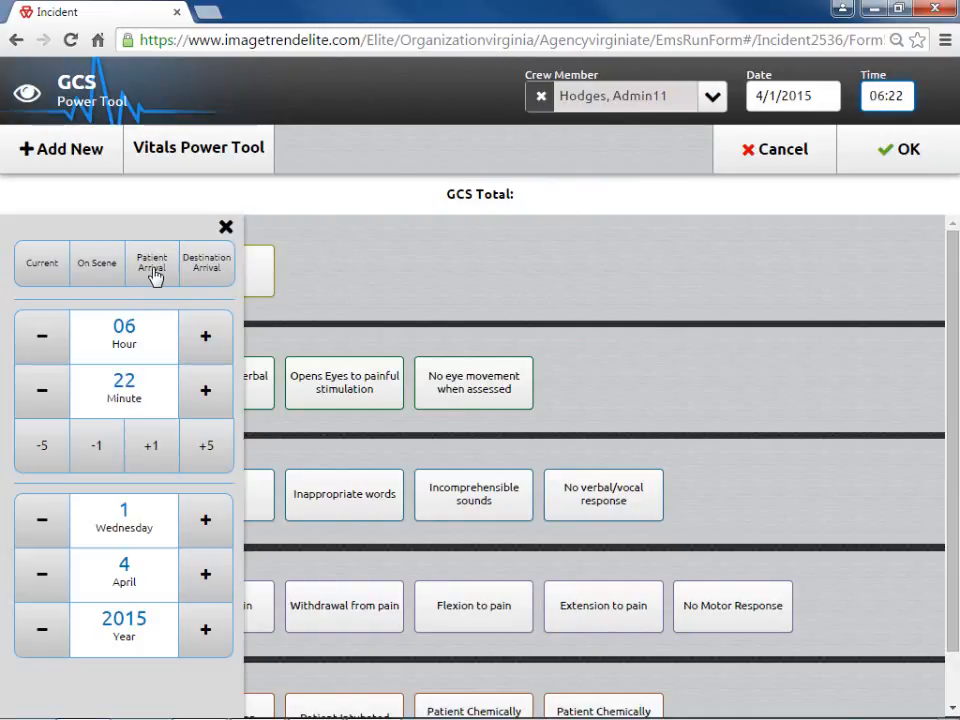
click(206, 391)
click(206, 391)
click(206, 391)
click(206, 391)
click(206, 391)
click(206, 391)
click(206, 391)
click(225, 227)
Score eyes spontaneous, verbal Oriented, motor Obeys commands, mark legitimate, and save GCS 15
click(82, 396)
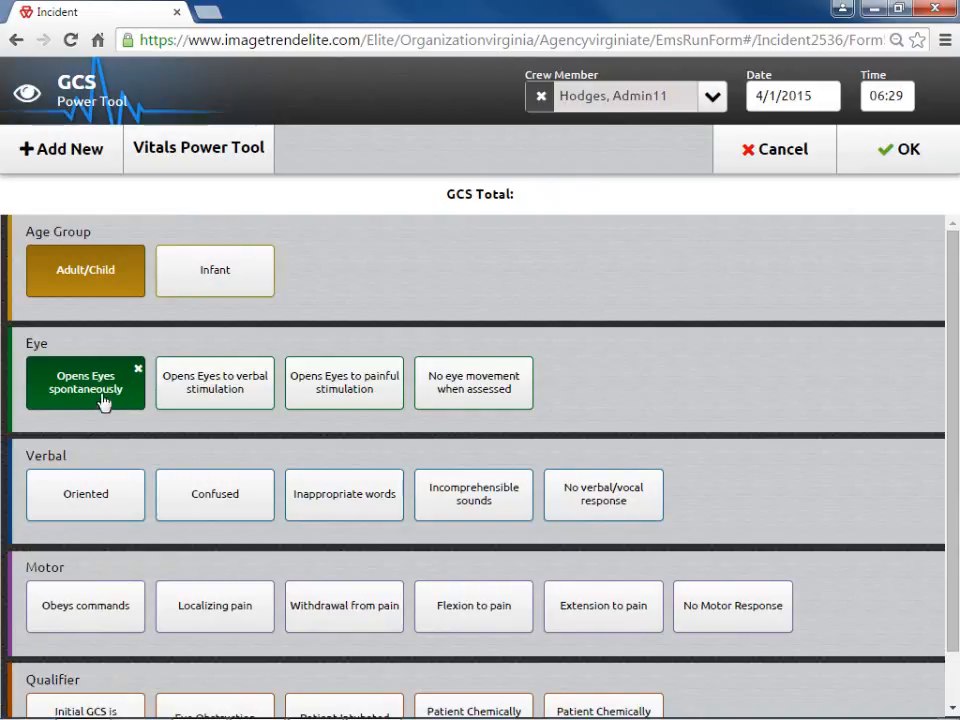
click(114, 505)
click(96, 612)
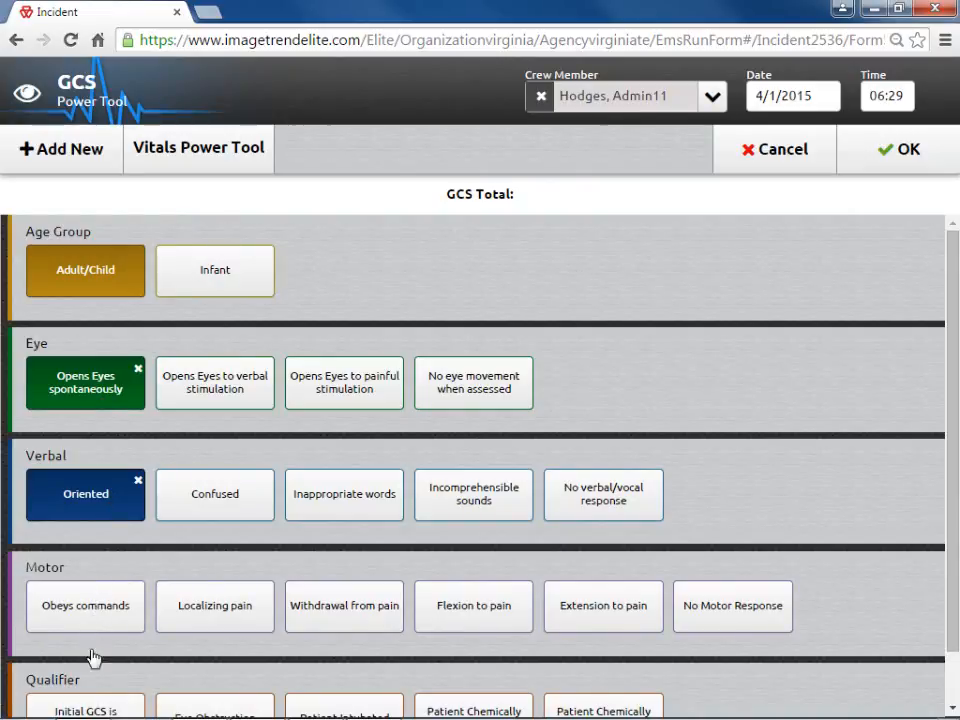
click(92, 711)
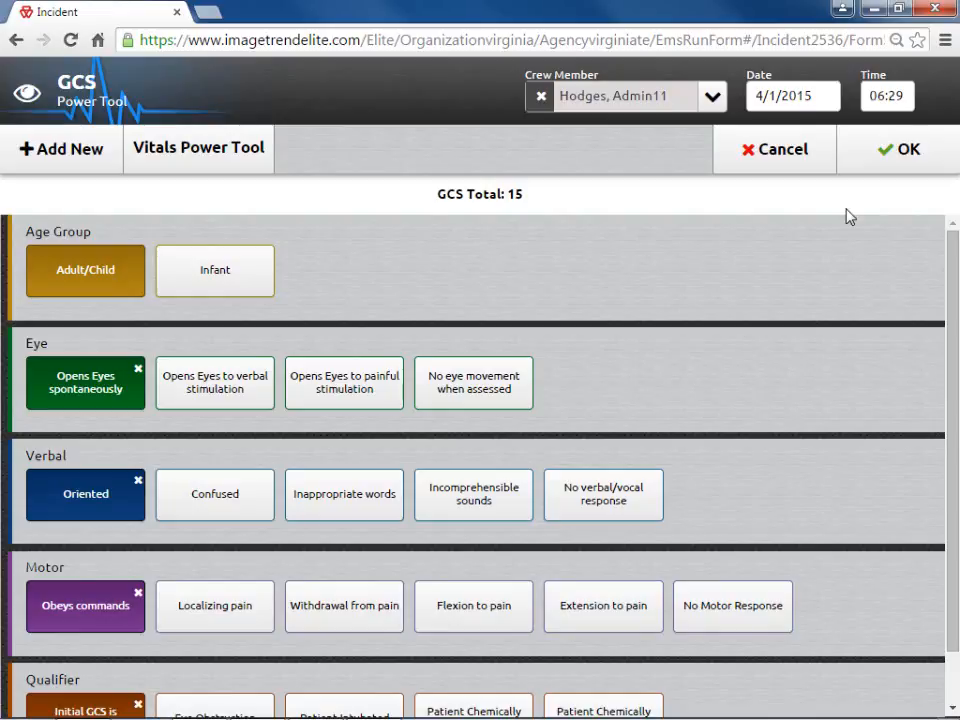
click(884, 152)
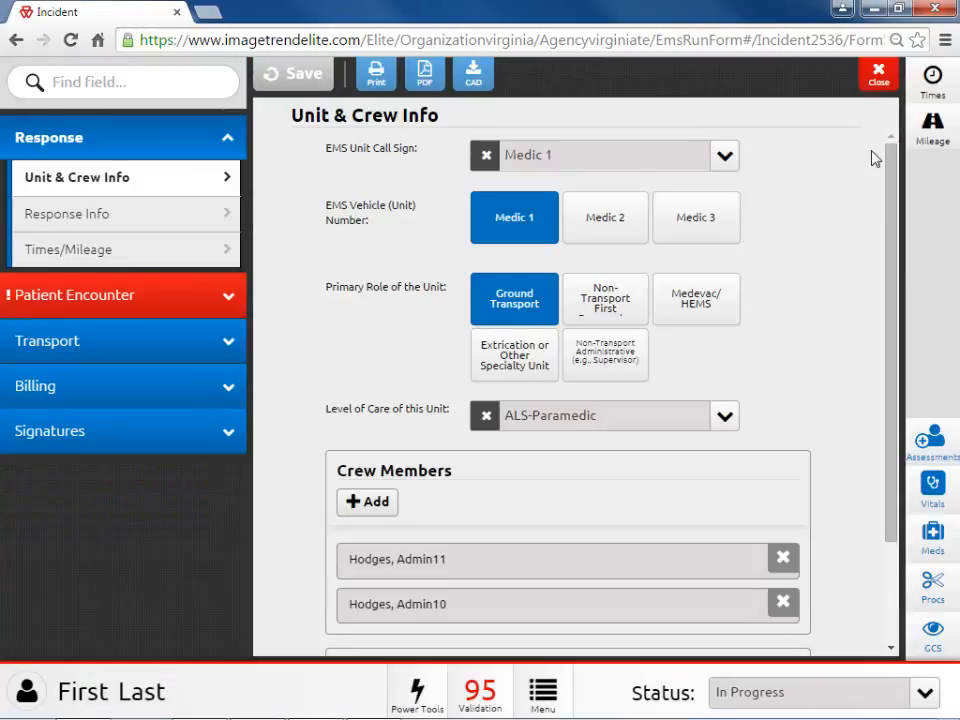
Inspect the flagged 06:29 Vital Signs record in Provider Actions, then delete it
click(221, 300)
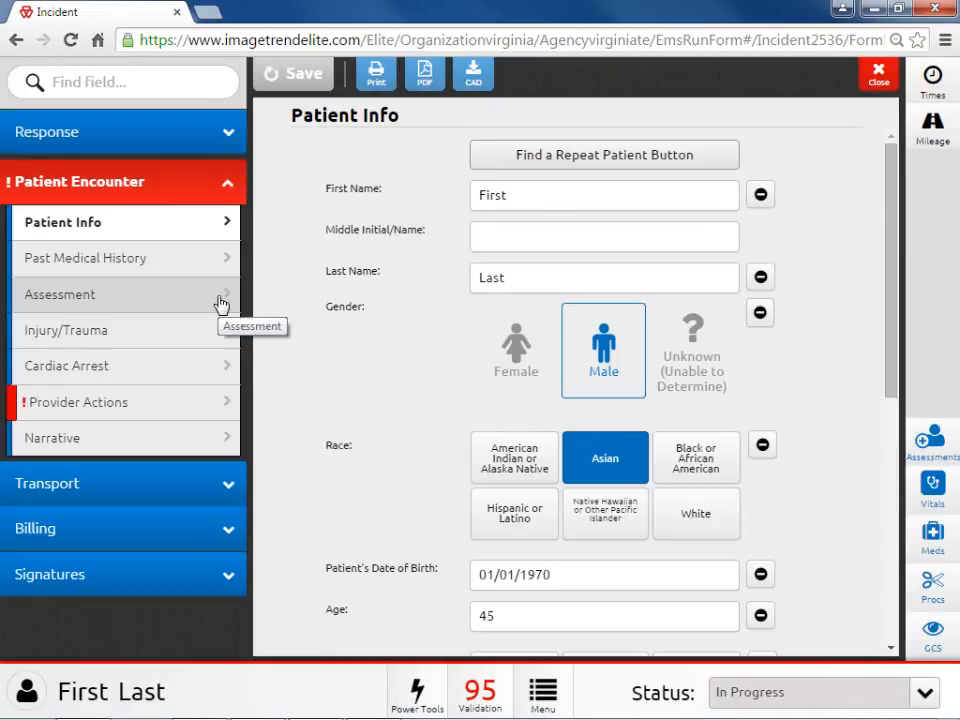
click(184, 402)
scroll(317, 355, down, 4)
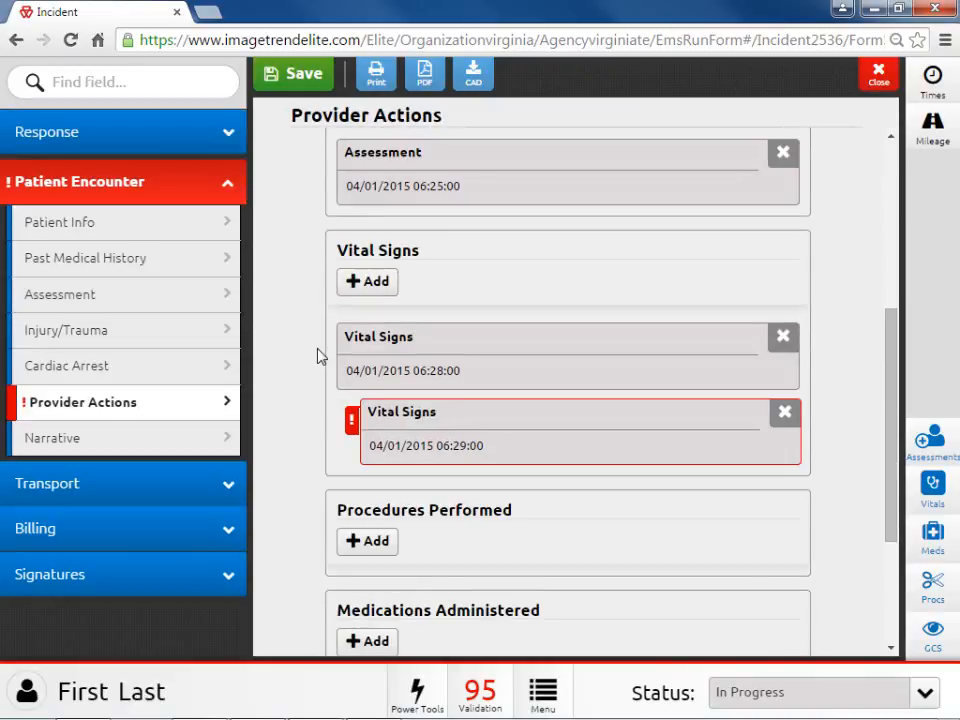
click(450, 457)
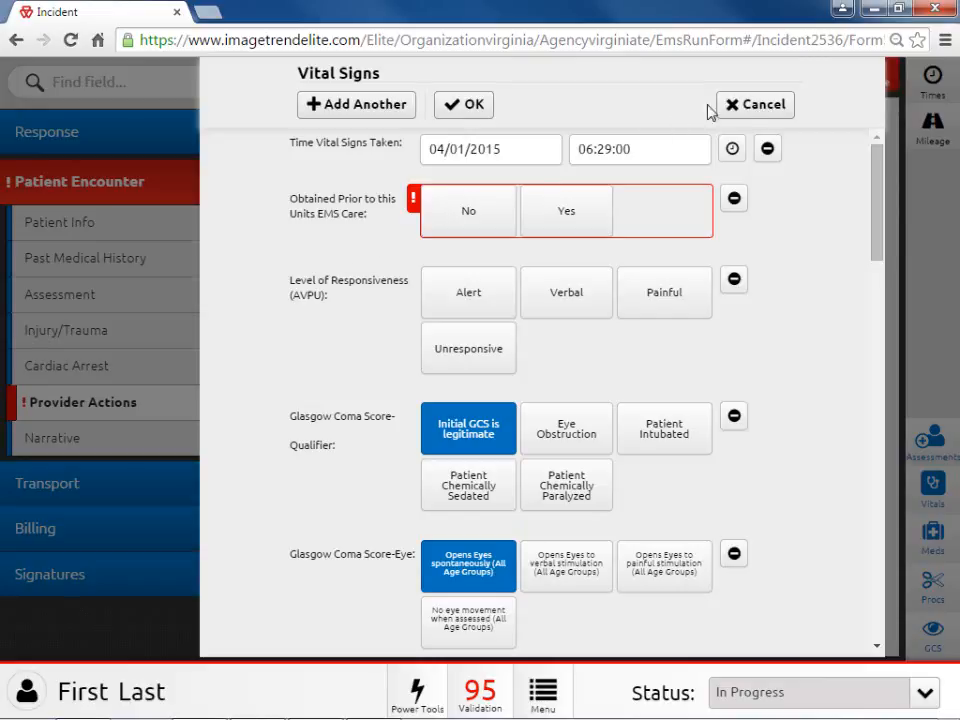
click(745, 104)
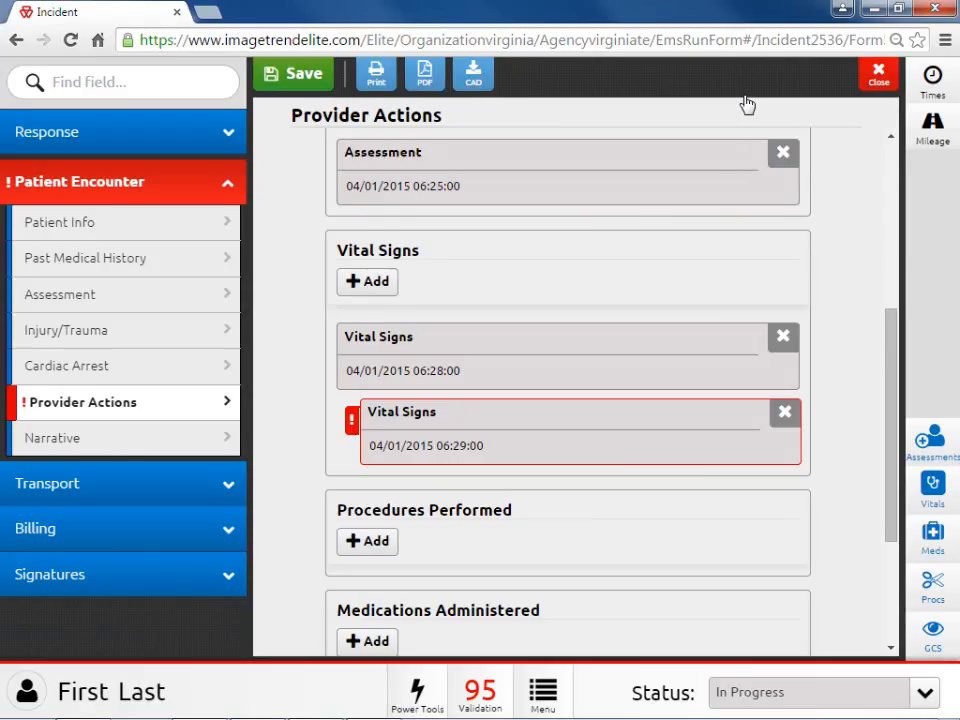
click(786, 414)
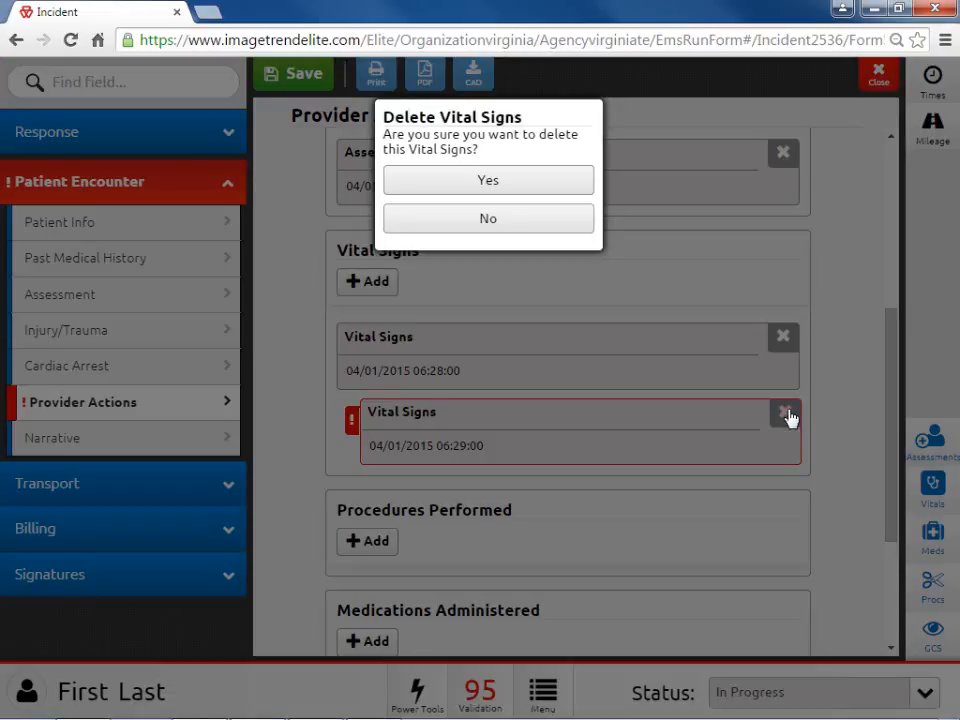
click(540, 182)
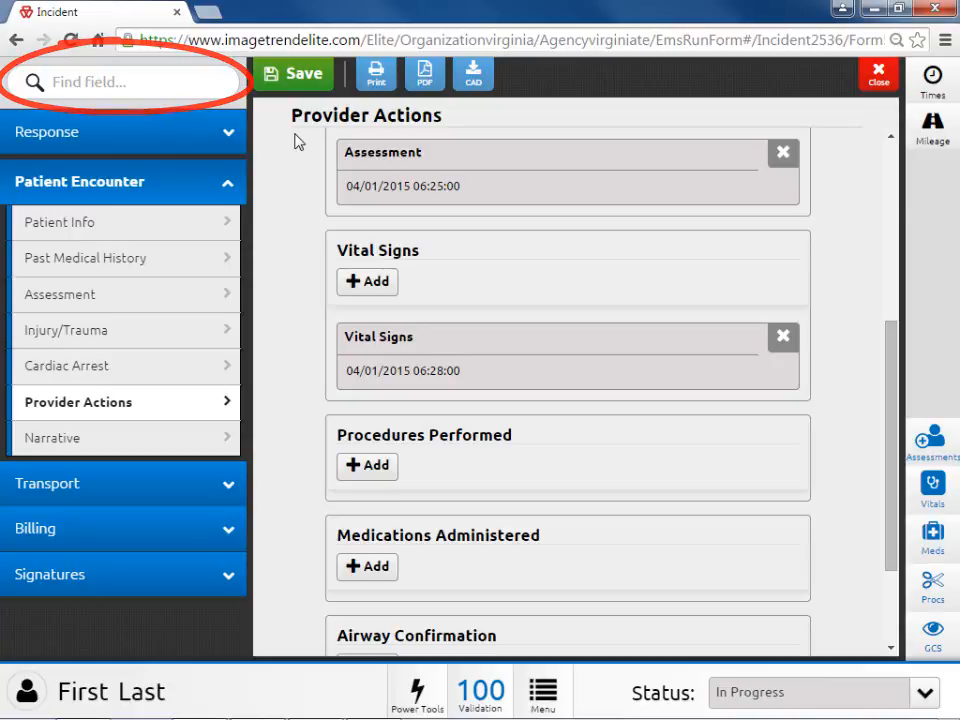
Search the form for 'weight' and jump to Estimated Body Weight in Kilograms
click(171, 83)
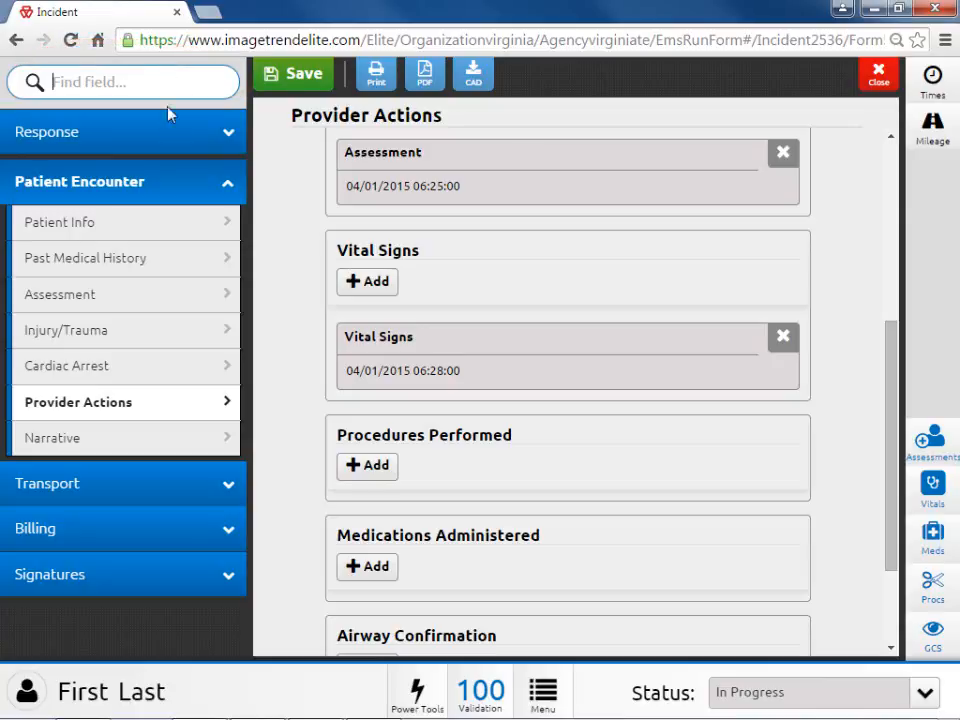
text(weight)
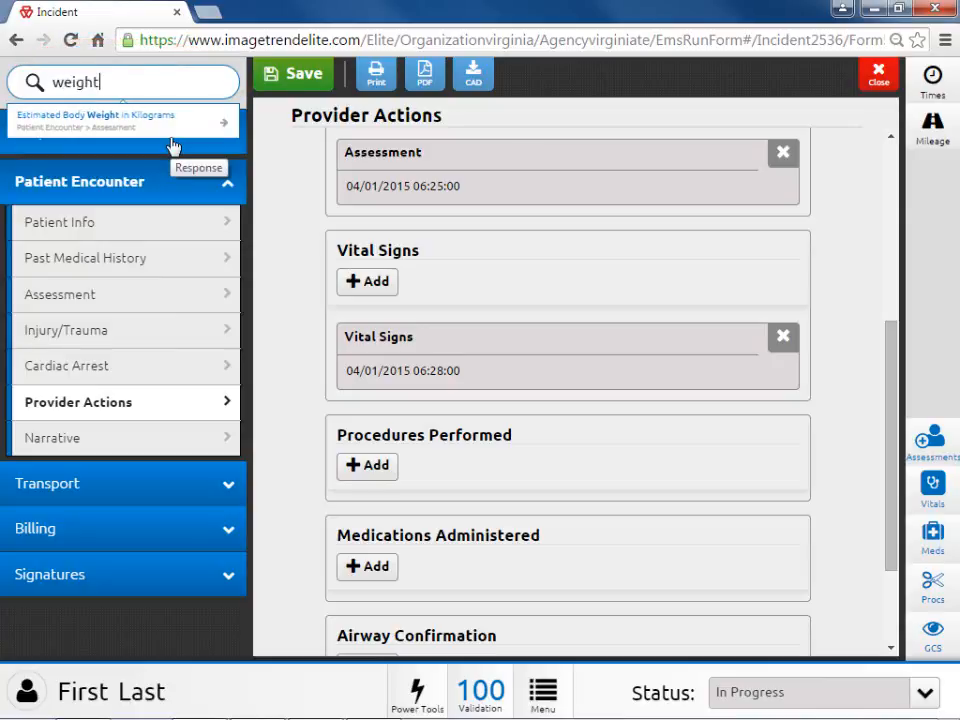
click(150, 127)
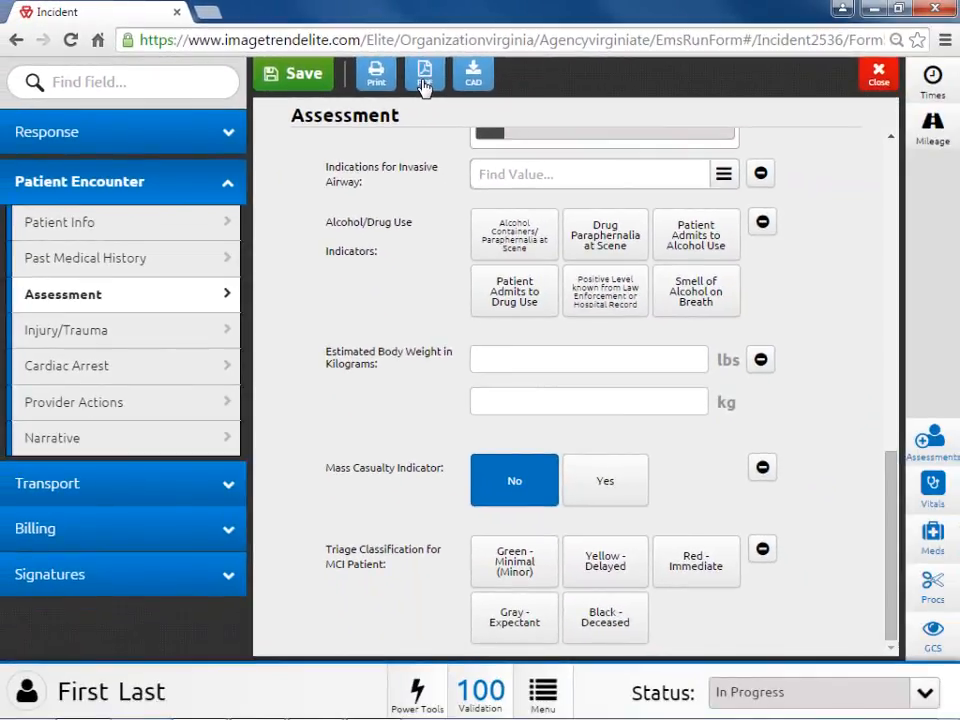
click(424, 80)
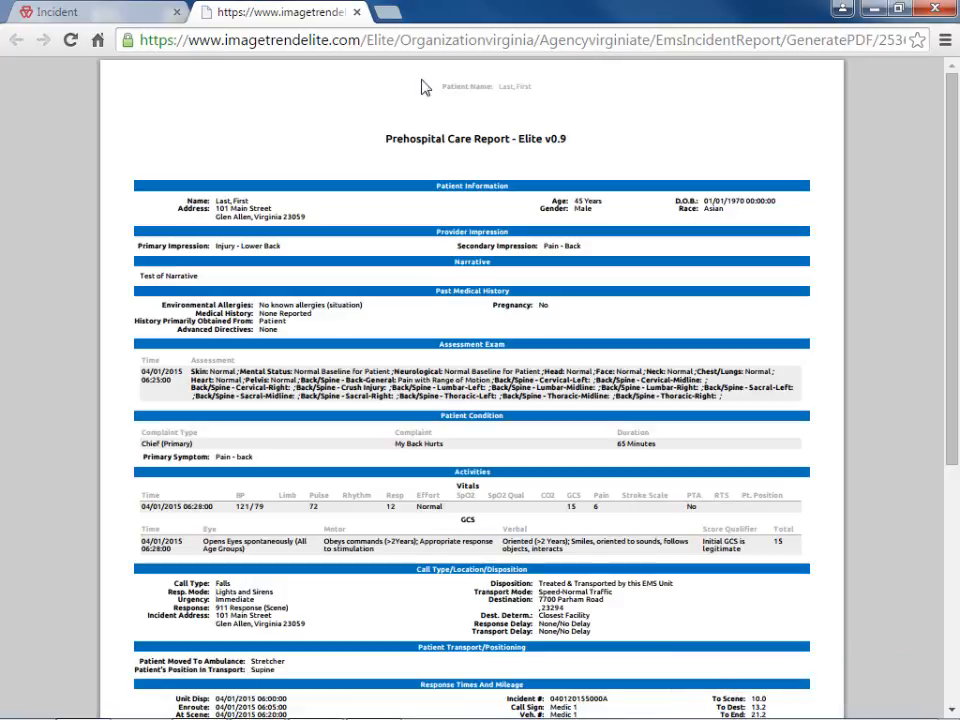
click(356, 12)
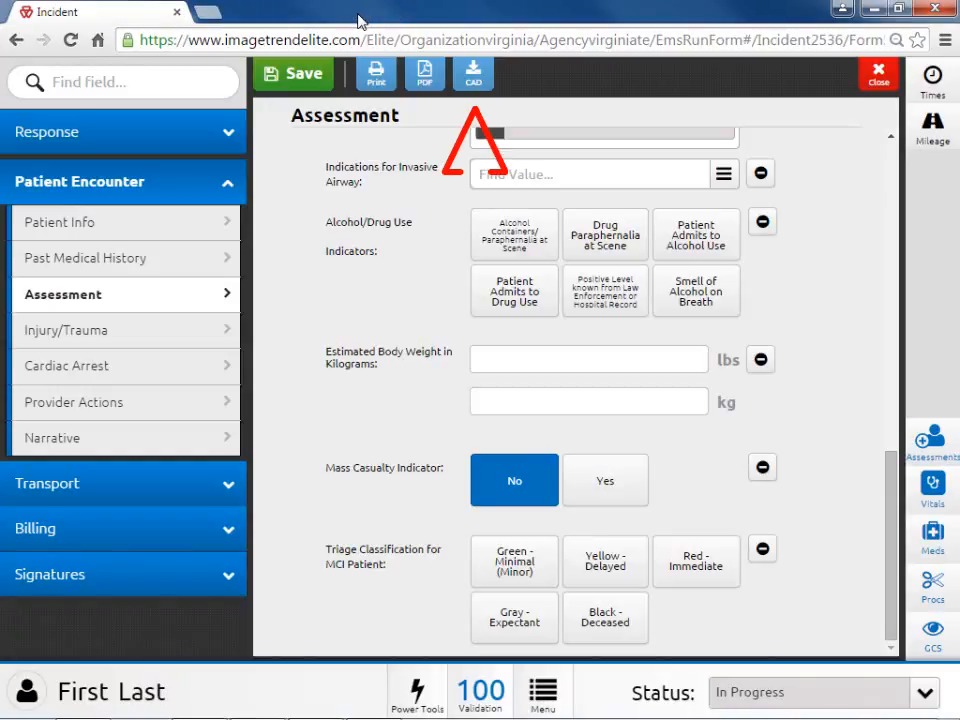